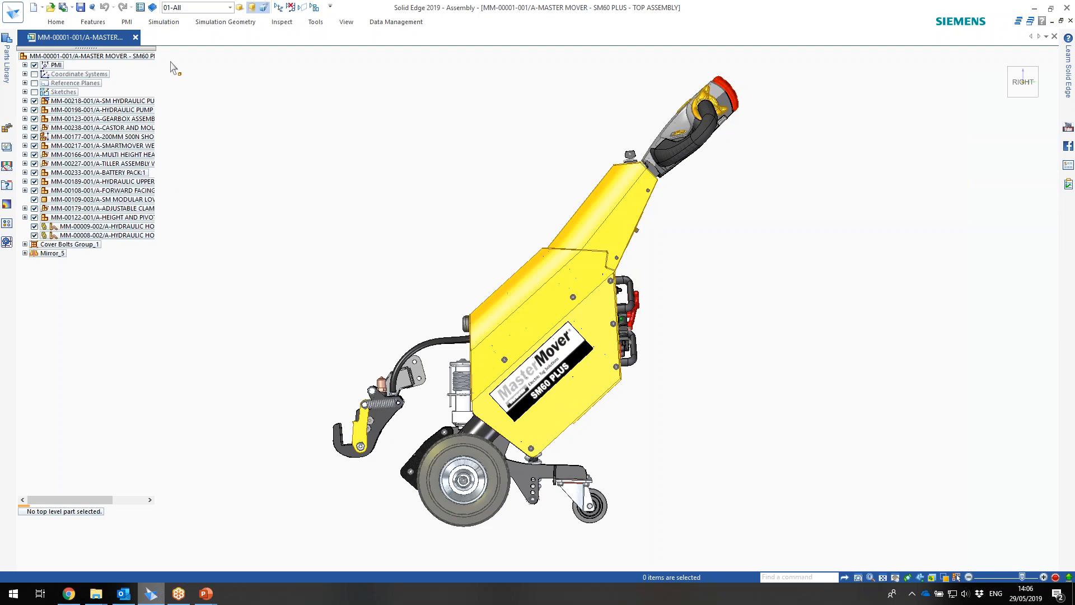
- Look through the Home commands, the application menu and the component list of the tiller assembly
left_click(61, 24)
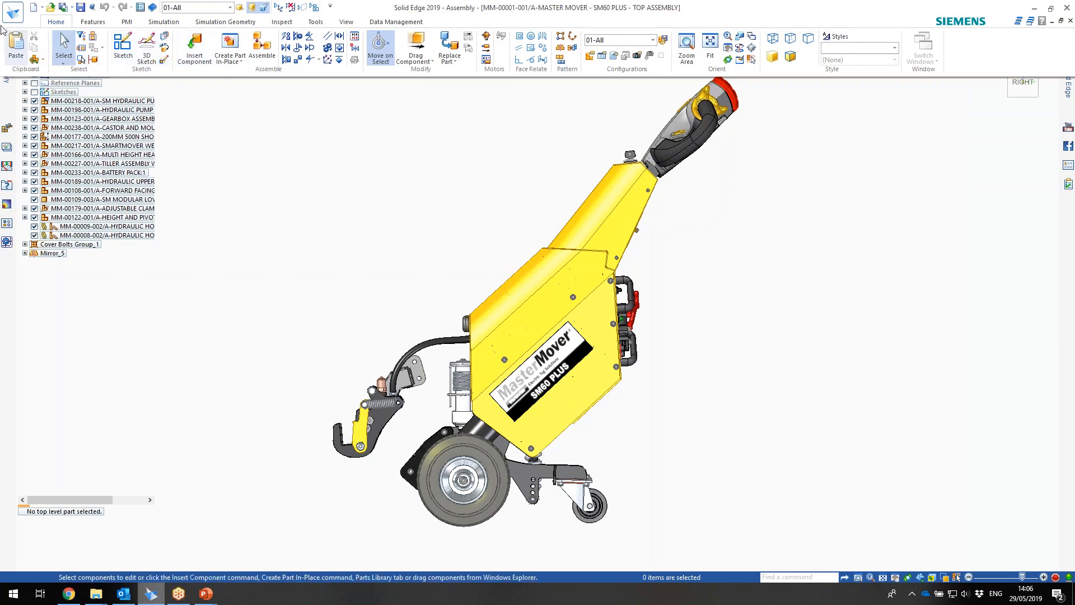
left_click(13, 11)
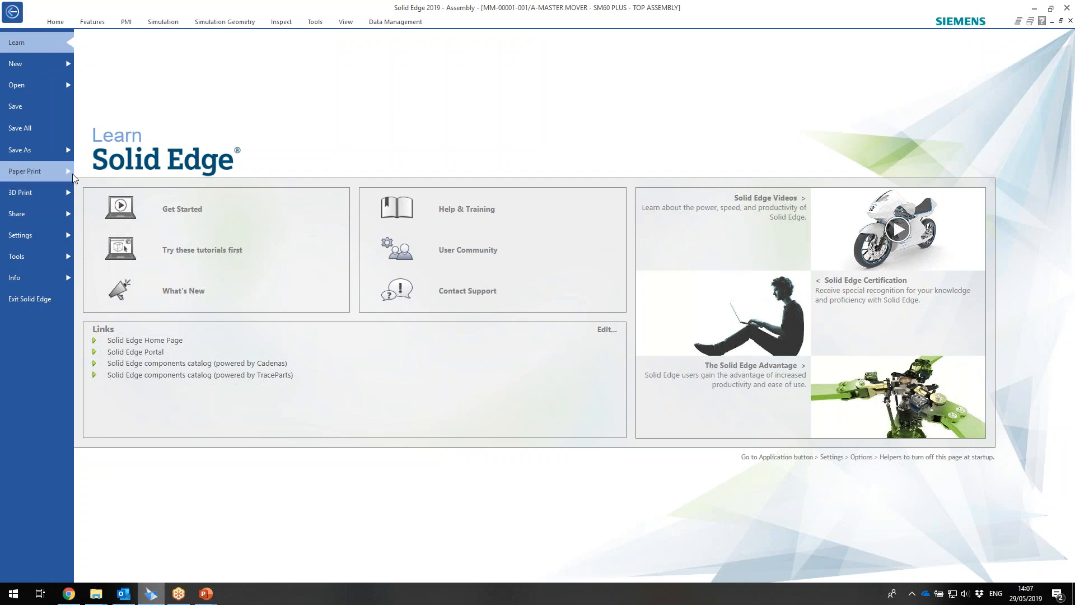
left_click(56, 23)
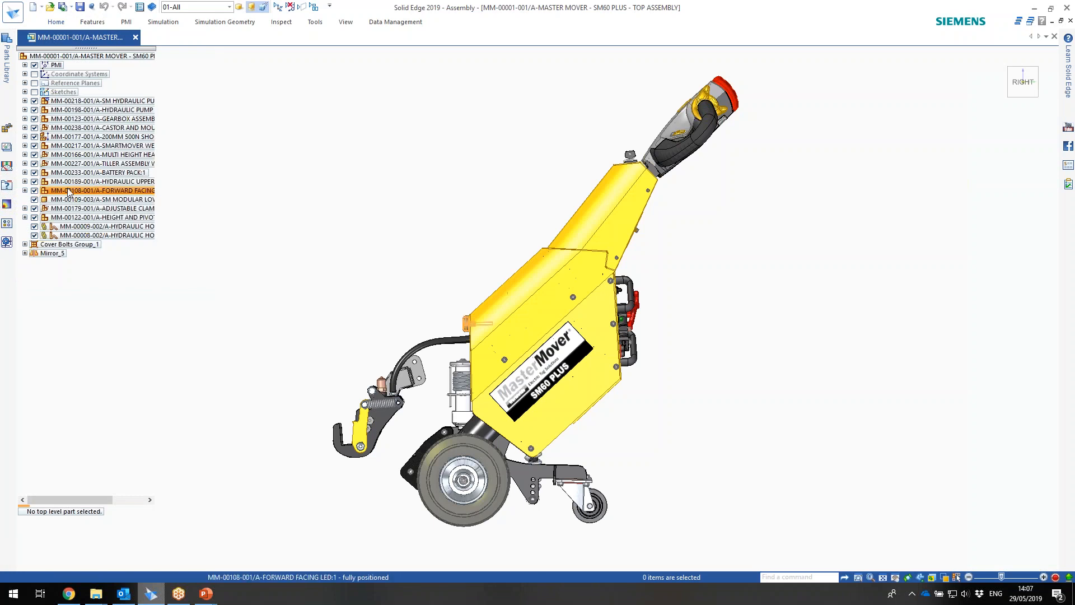
left_click(25, 163)
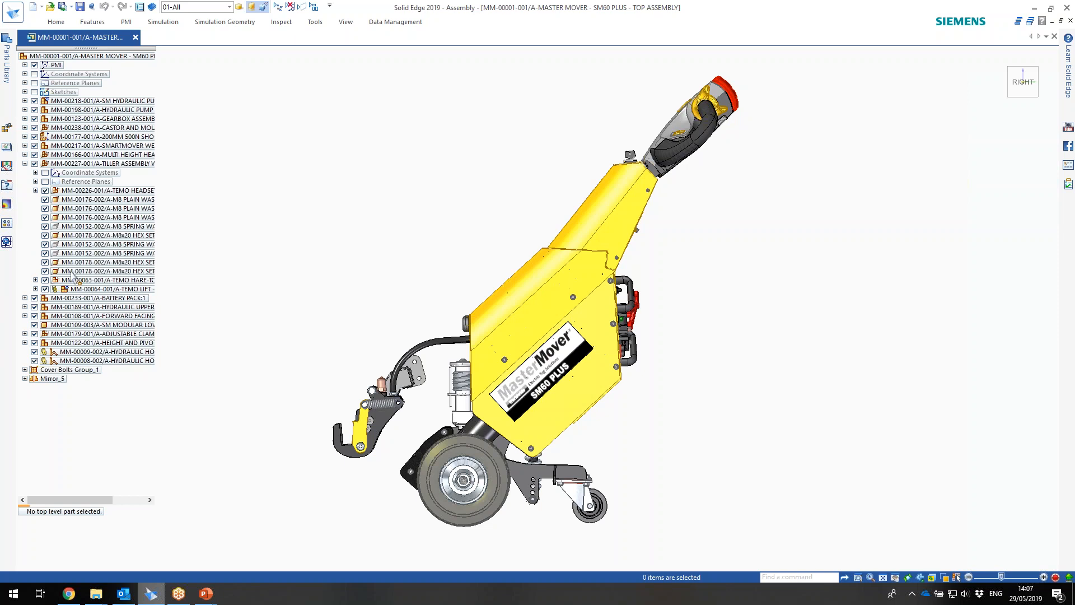
left_click(24, 163)
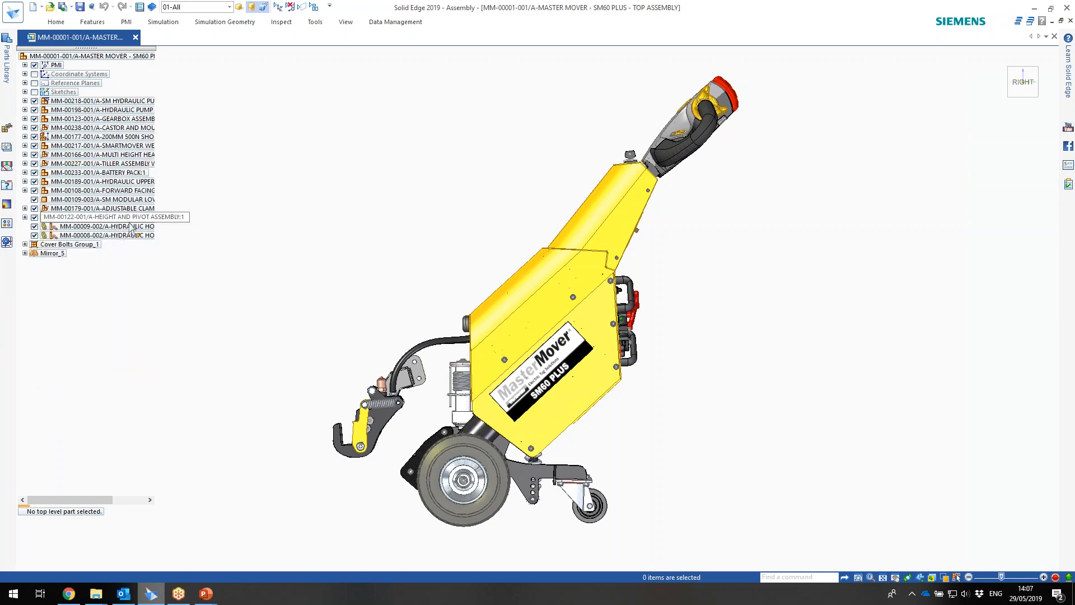
- Examine the machine from both isometric sides and the left view, inspecting the M10x40 penny washer and M10x25 button screw in the pivot assembly
mouse_move(1006, 70)
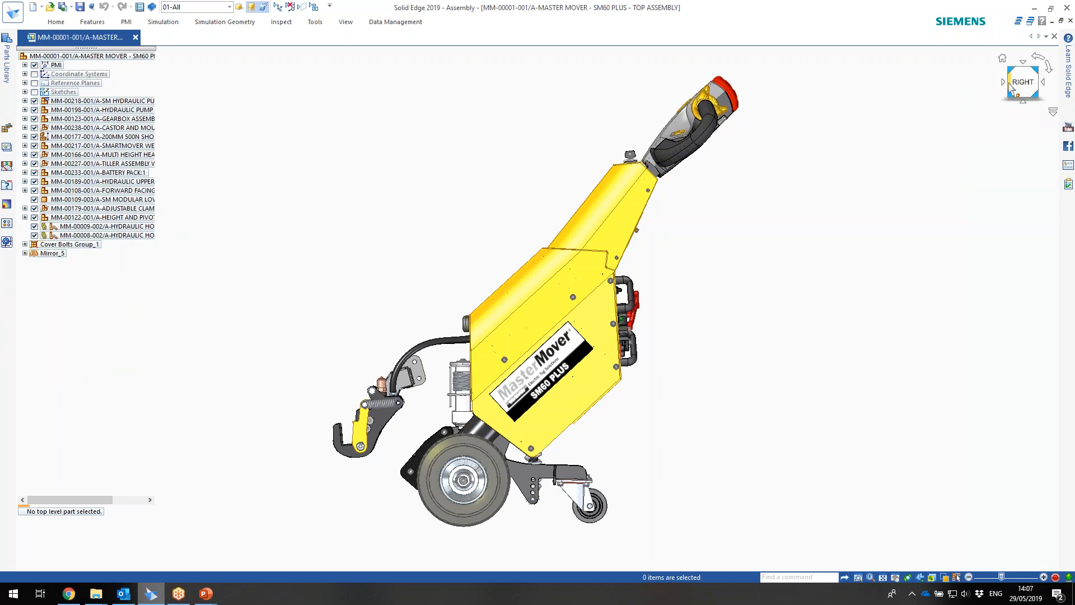
left_click(1009, 69)
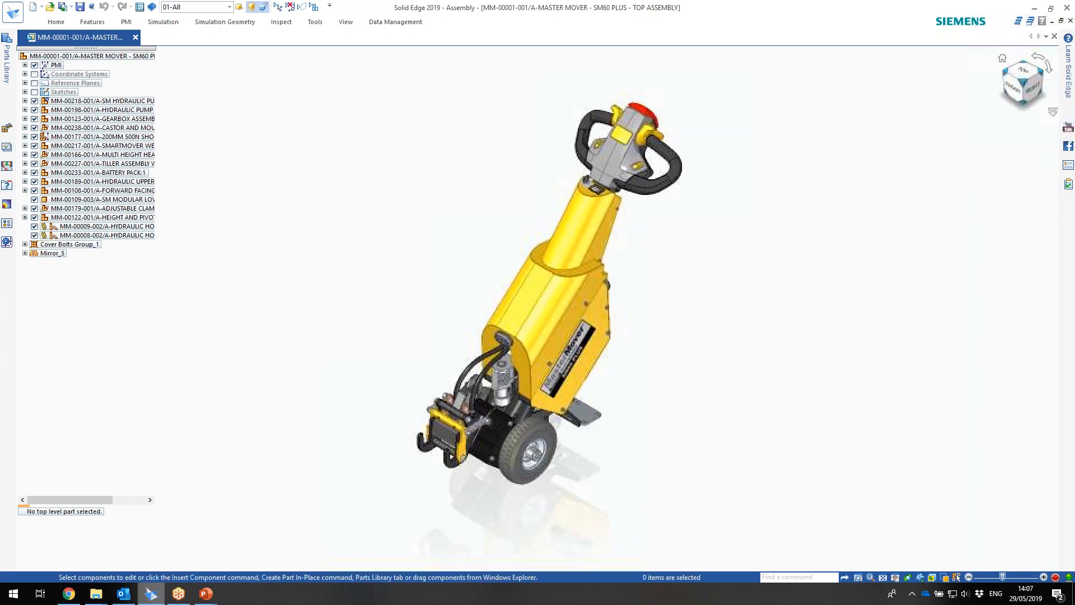
left_click(1009, 70)
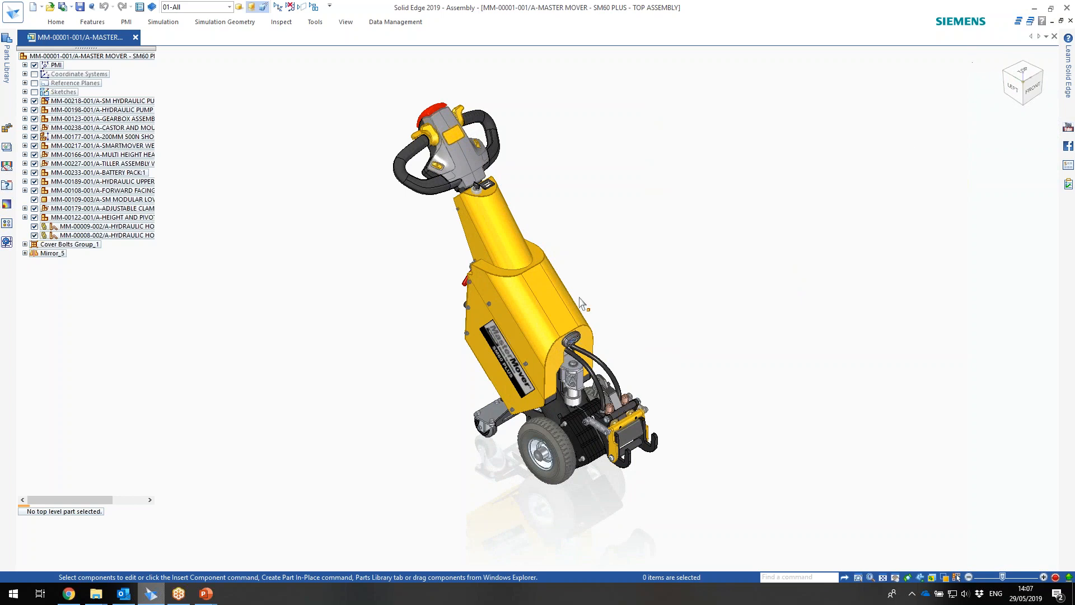
right_click(680, 189)
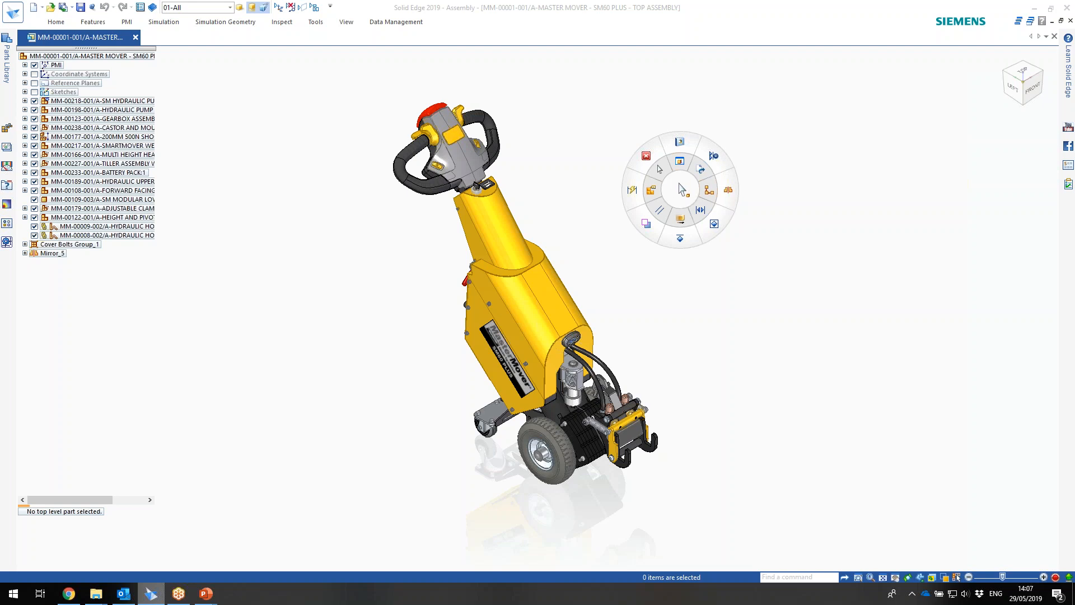
left_click(679, 185)
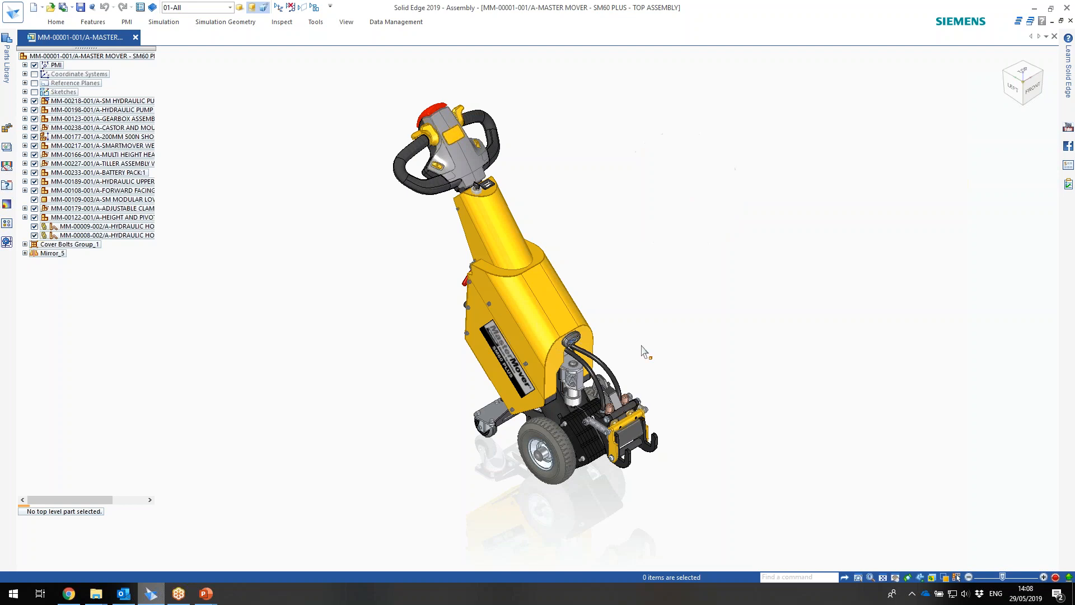
scroll(591, 407, "up", 5)
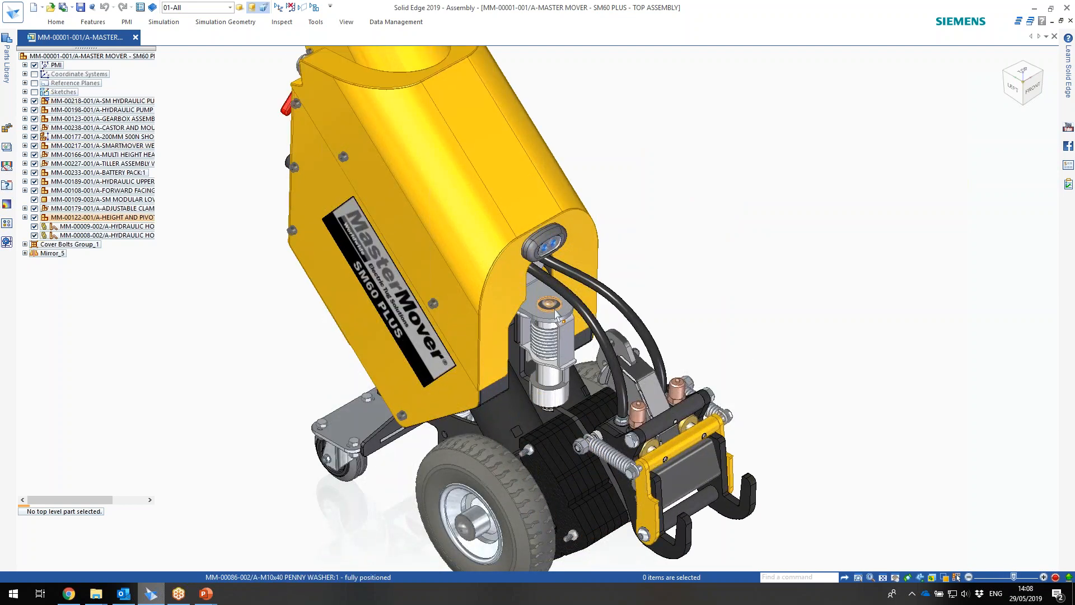
left_click(554, 311)
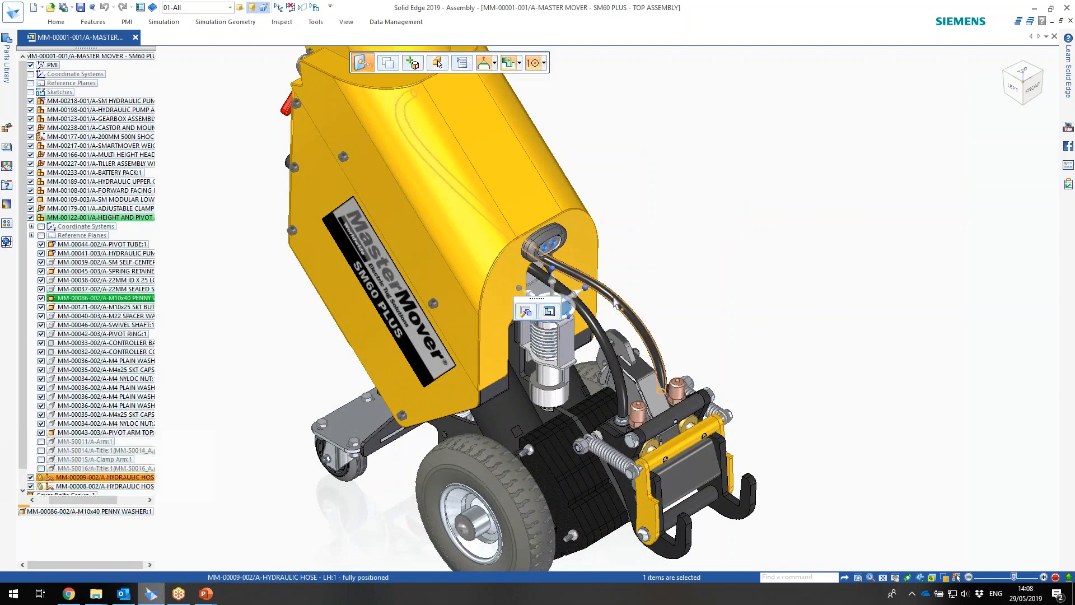
left_click(552, 304)
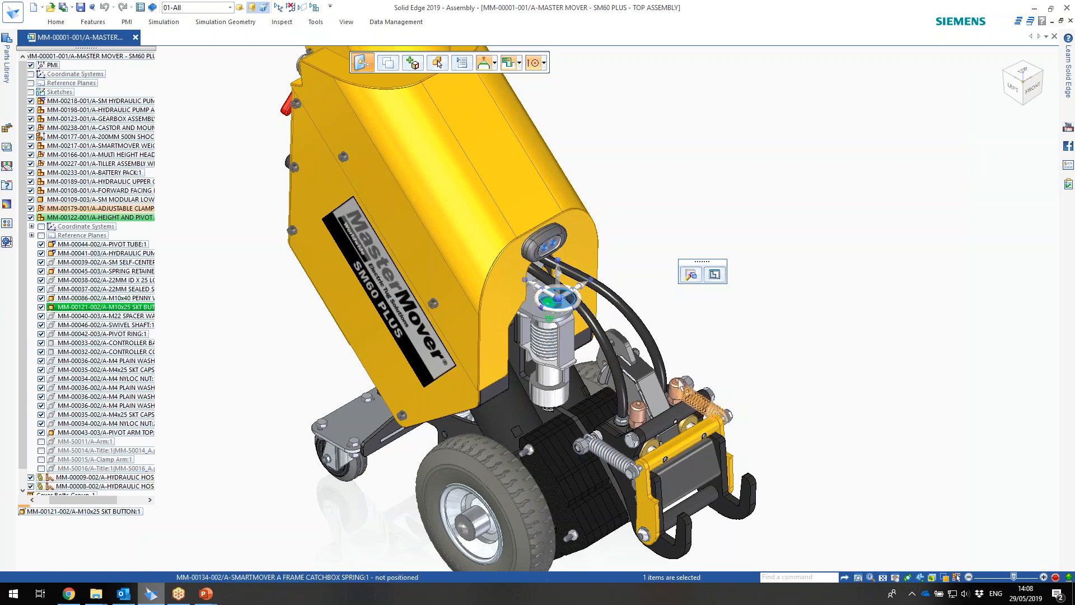
key("Escape")
middle_click_drag(538, 438, 621, 411)
left_click(1018, 86)
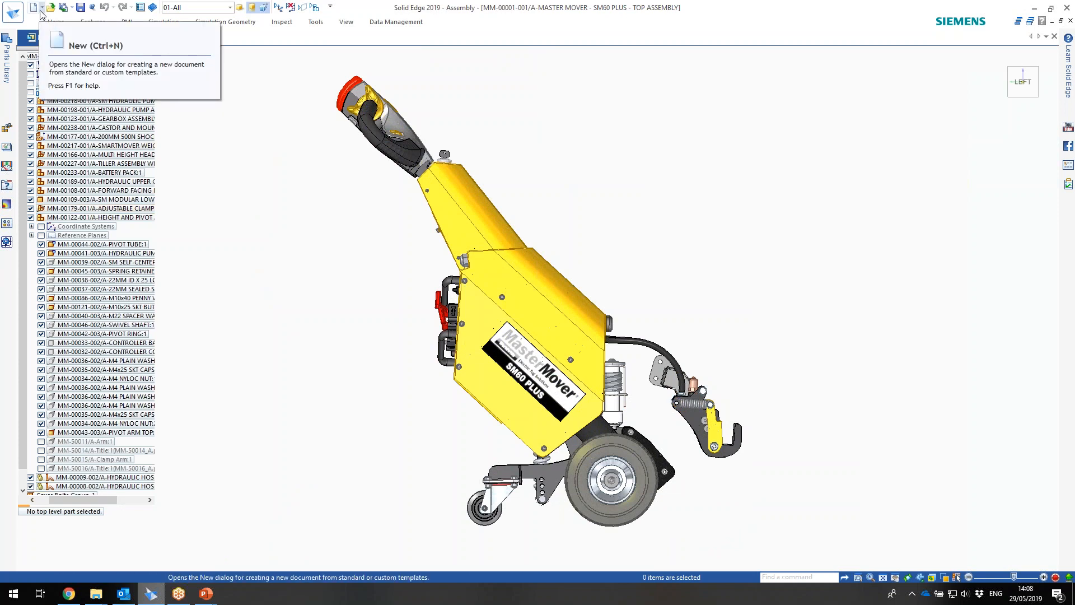
- Create a new synchronous part document and show its base reference planes
left_click(12, 11)
mouse_move(22, 63)
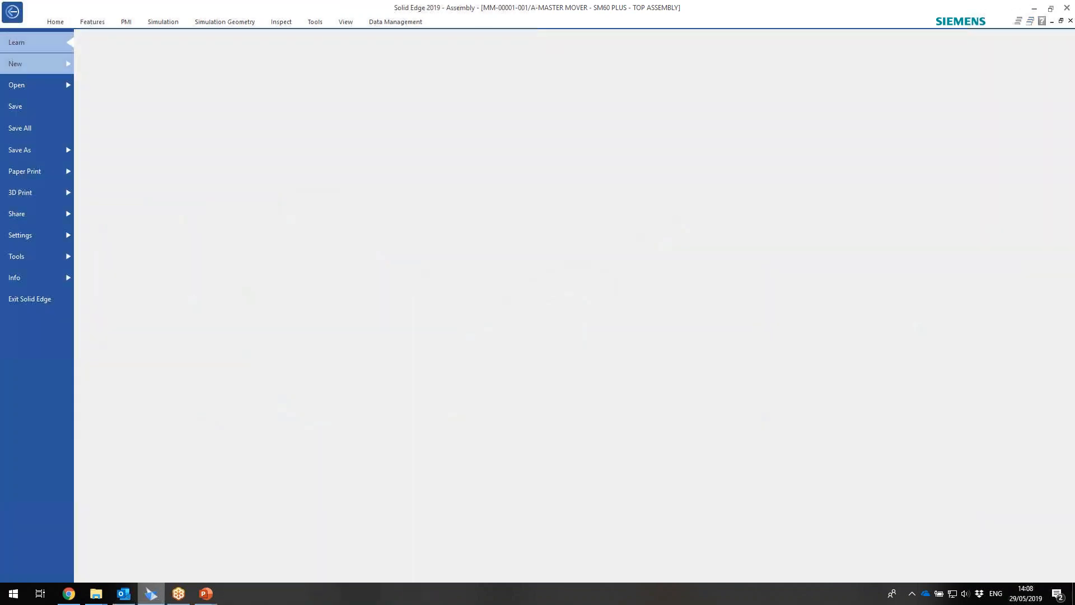
left_click(120, 374)
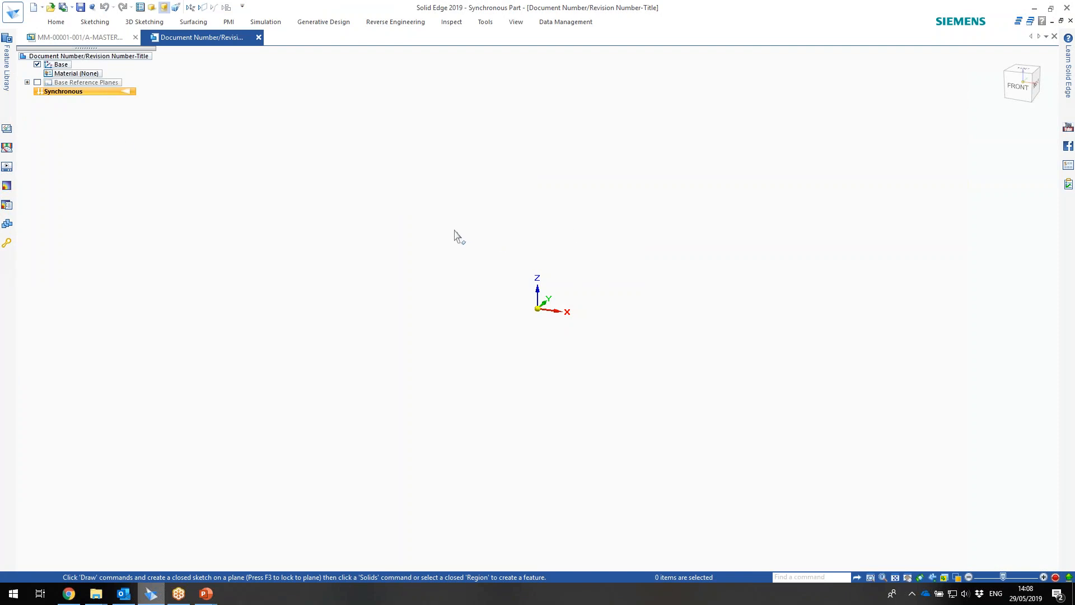
left_click(37, 83)
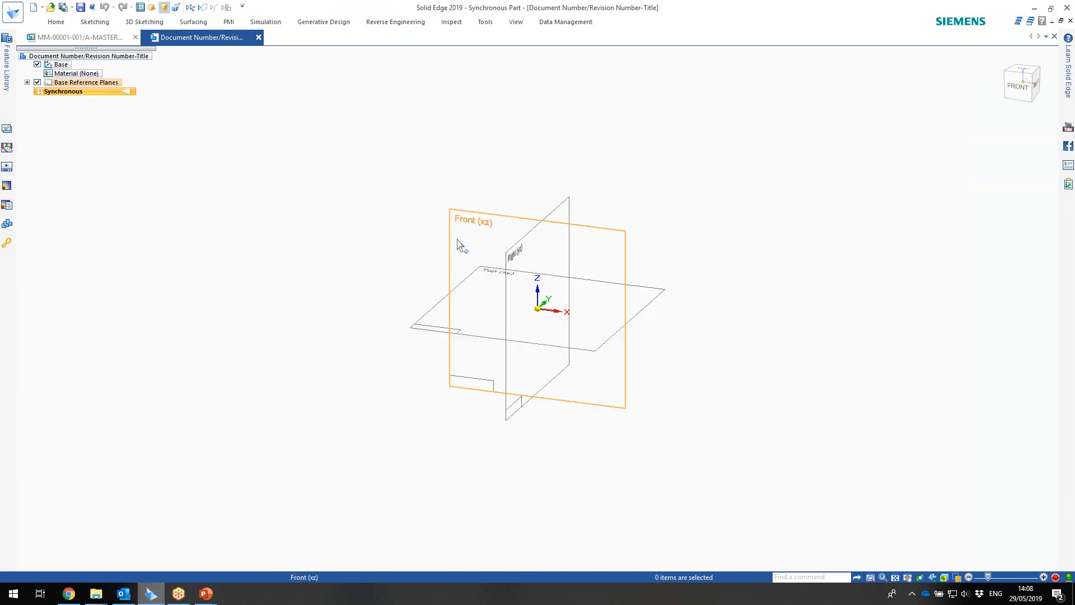
- Sketch a 50 mm diameter circle centred on the origin, with the sketch plane locked to the top base plane
left_click(1019, 70)
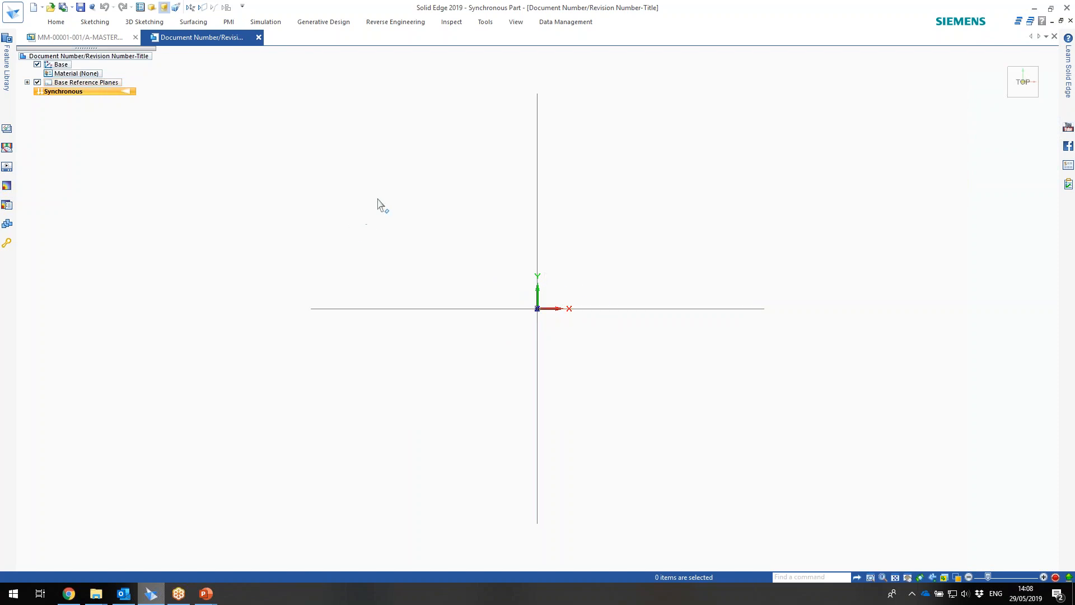
right_click_drag(376, 197, 481, 252)
left_click(397, 176)
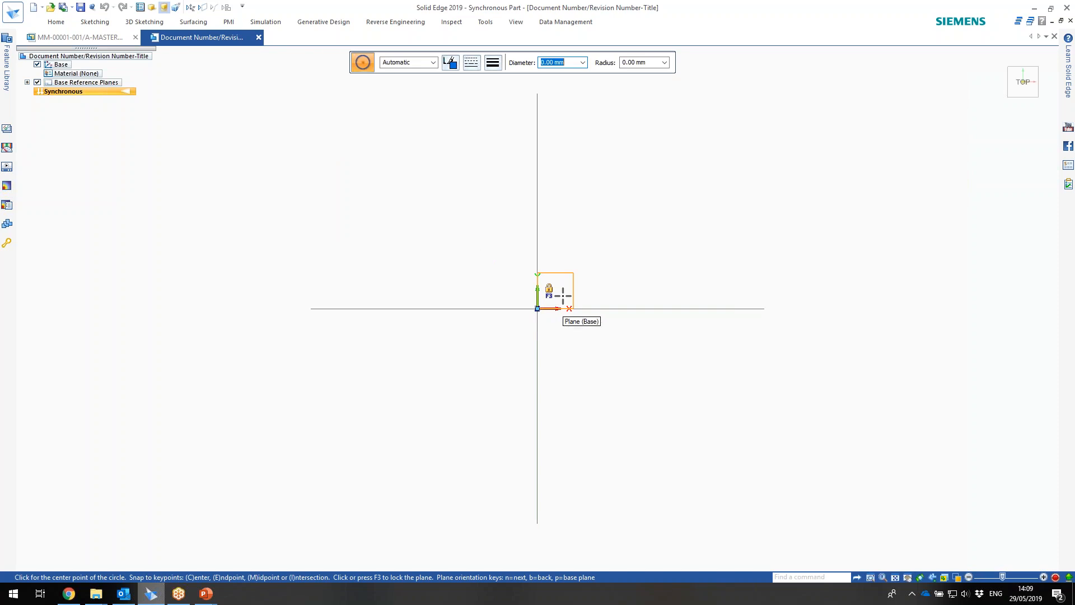
key("F3")
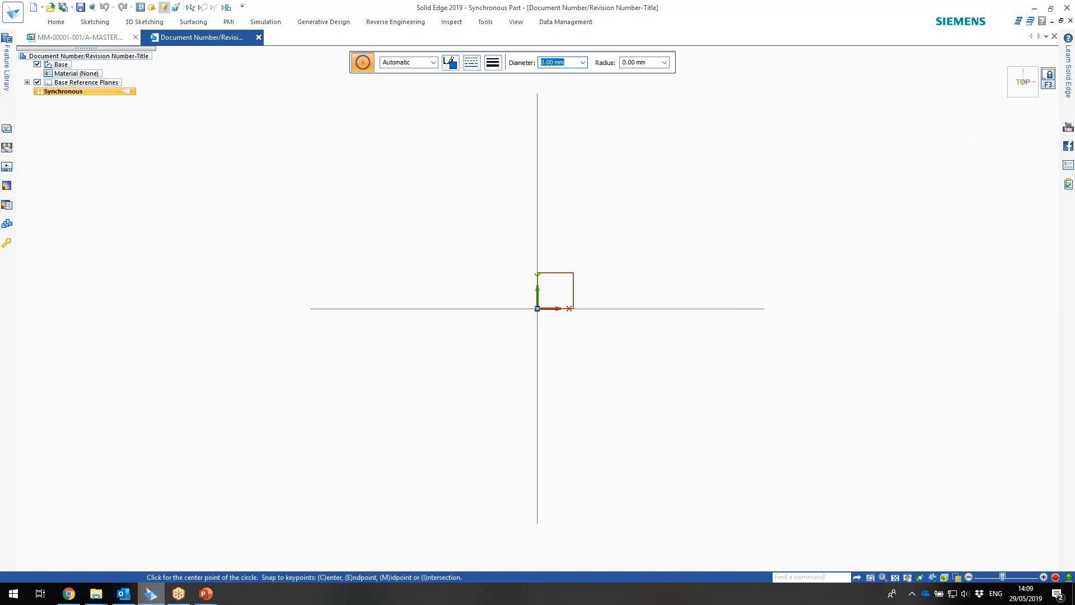
left_click(537, 308)
type("50")
key("Return")
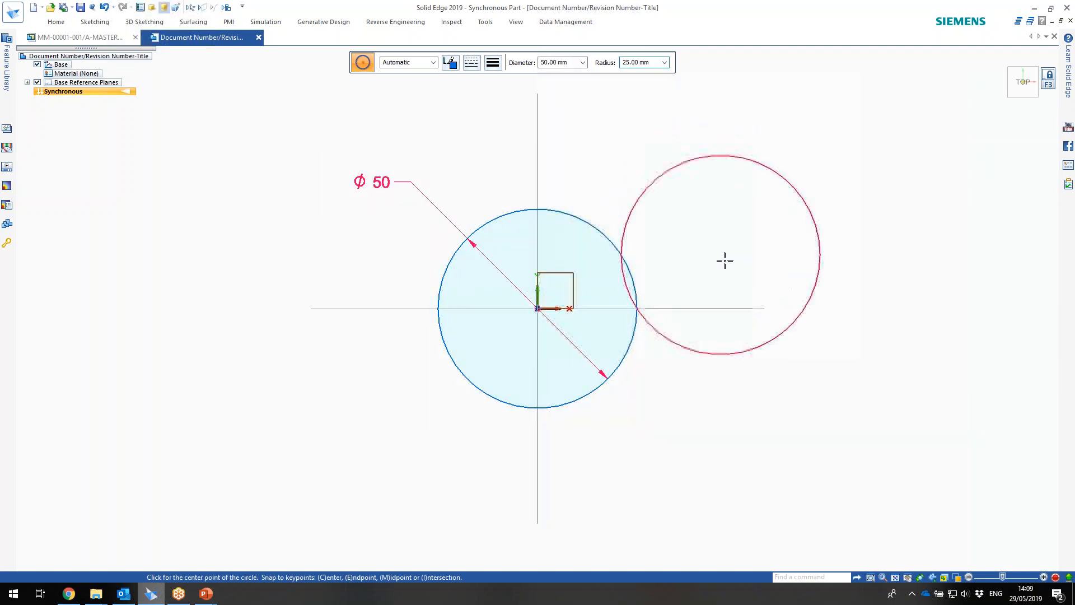
- Sketch a rectangle centred on the origin, 25 mm high and about 88 mm wide, extending past both sides of the circle
right_click(705, 215)
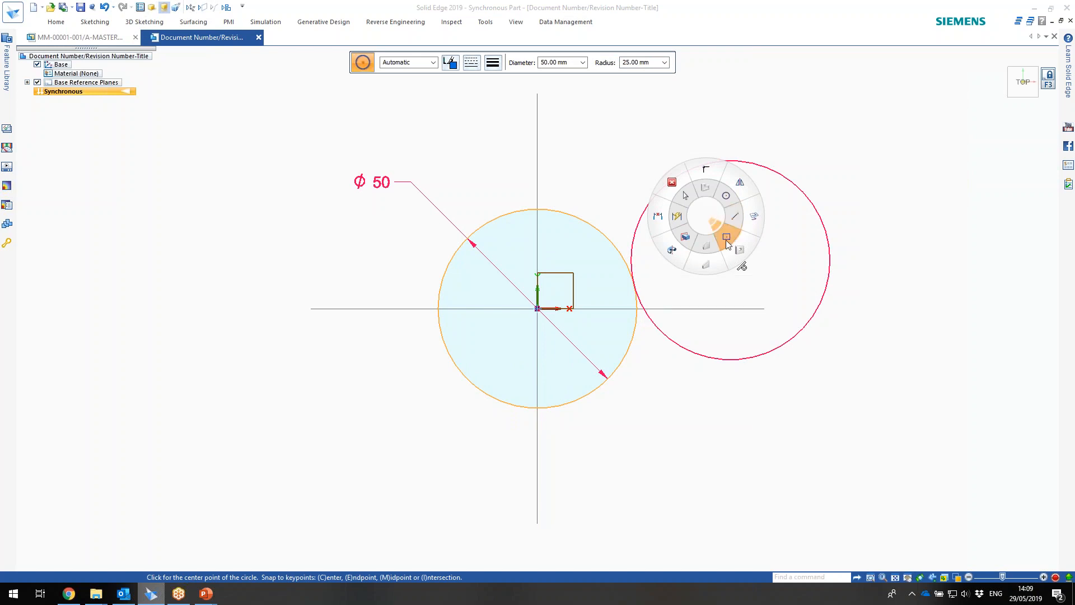
left_click(726, 237)
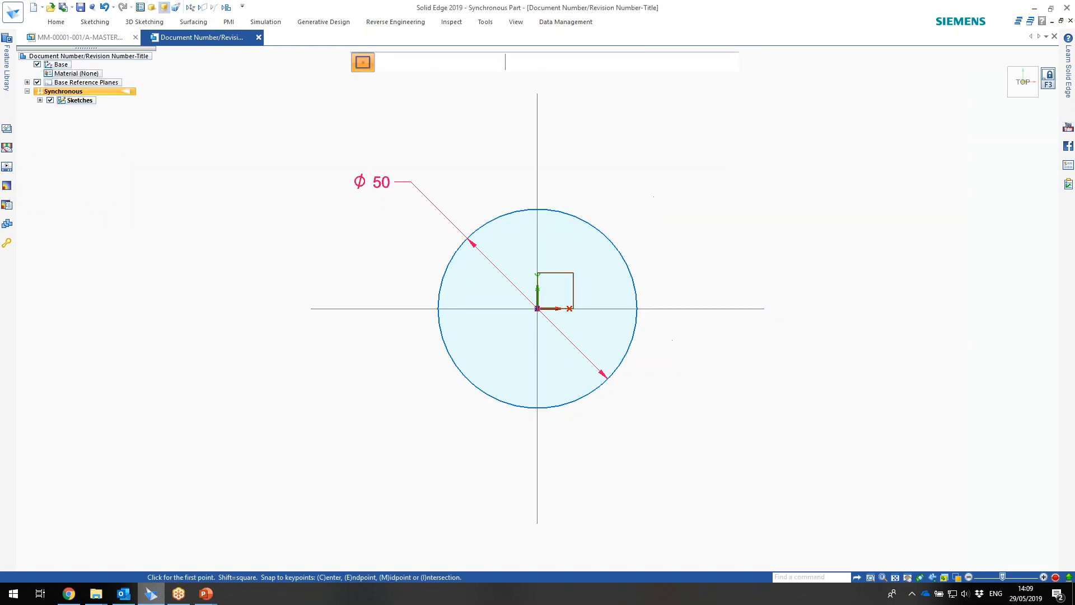
left_click(537, 308)
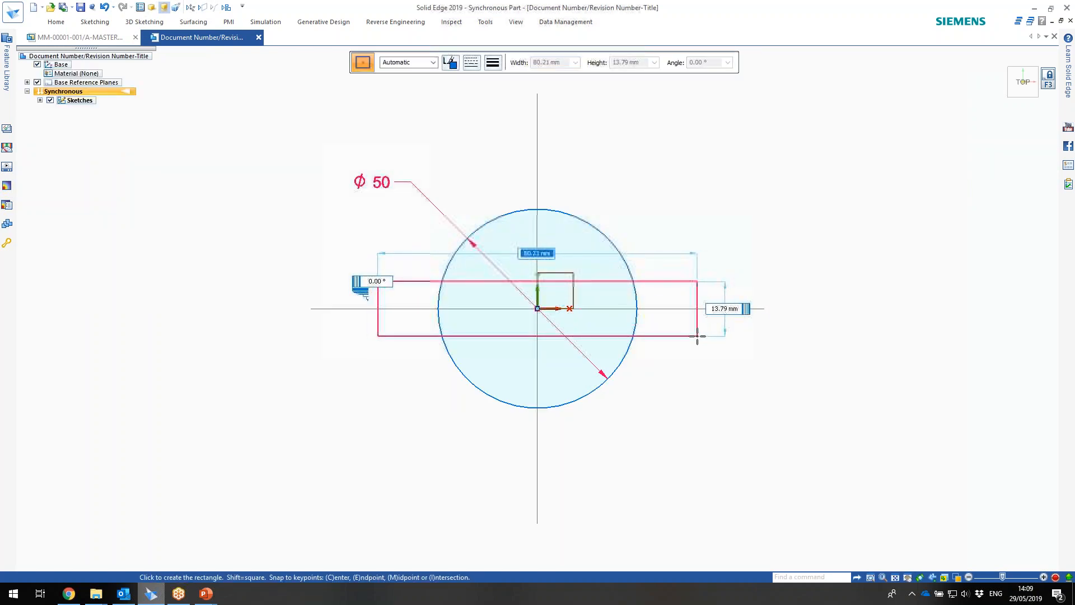
key("Tab")
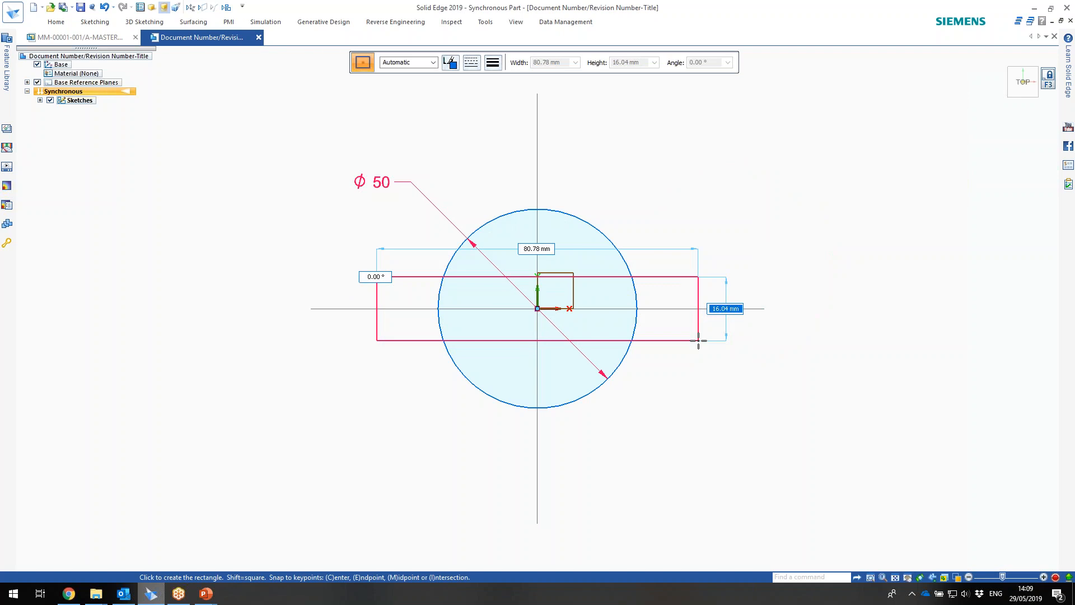
key("Tab")
key("Tab")
key("Tab")
key("Tab")
key("Tab")
key("Tab")
key("Tab")
key("Tab")
key("Tab")
type("25")
key("Tab")
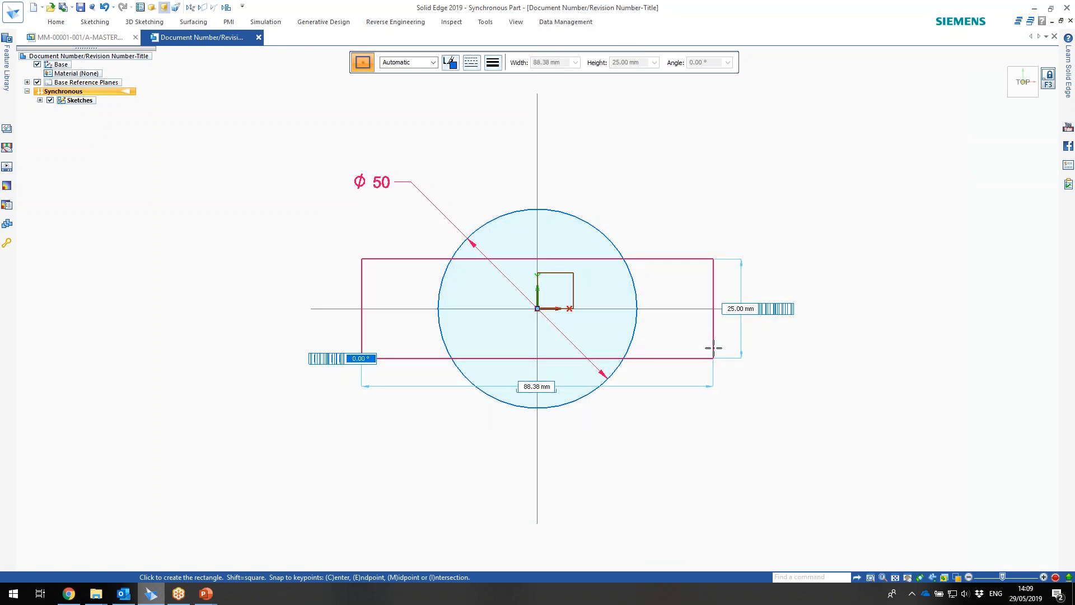
left_click(712, 348)
- Dimension the rectangle's overall width between its two short edges, placing the dimension below the profile
right_click_drag(409, 465, 314, 420)
left_click(361, 320)
left_click(713, 331)
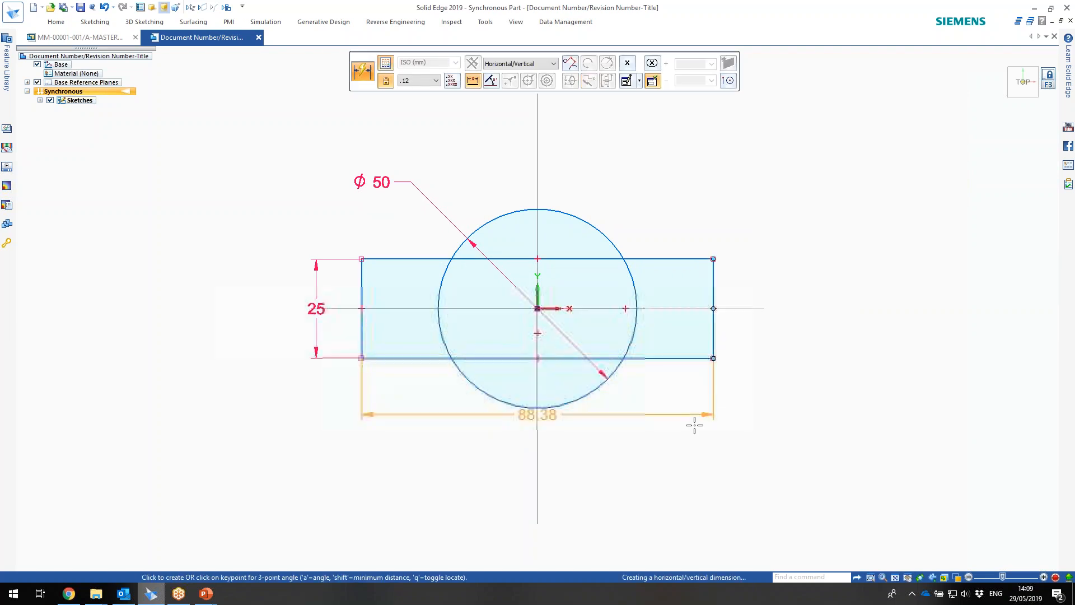
left_click(690, 458)
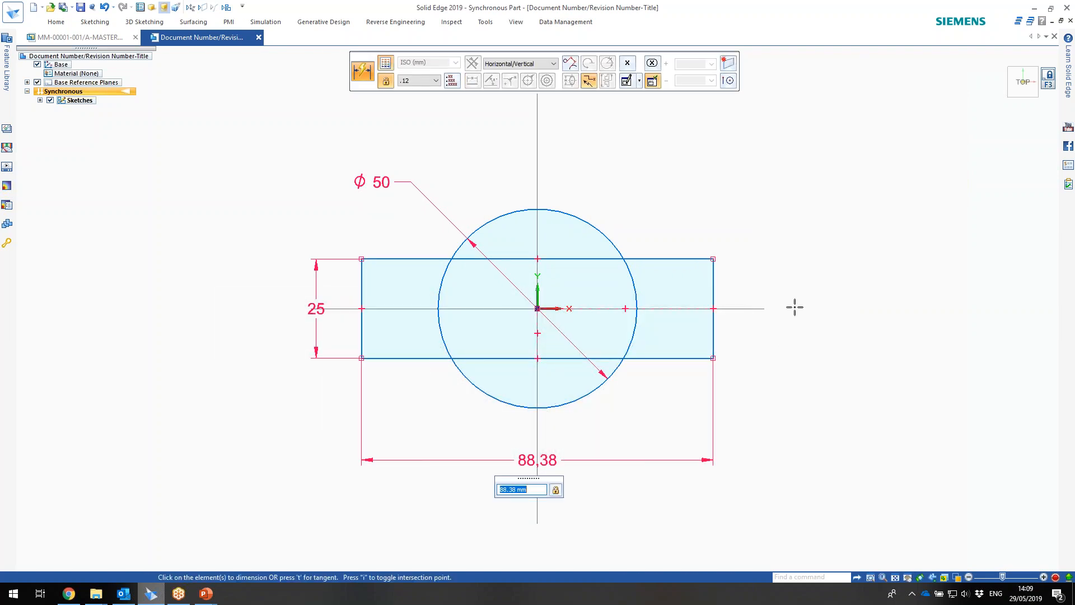
mouse_move(795, 314)
right_mouse_down()
mouse_move(762, 336)
mouse_move(768, 307)
right_mouse_up()
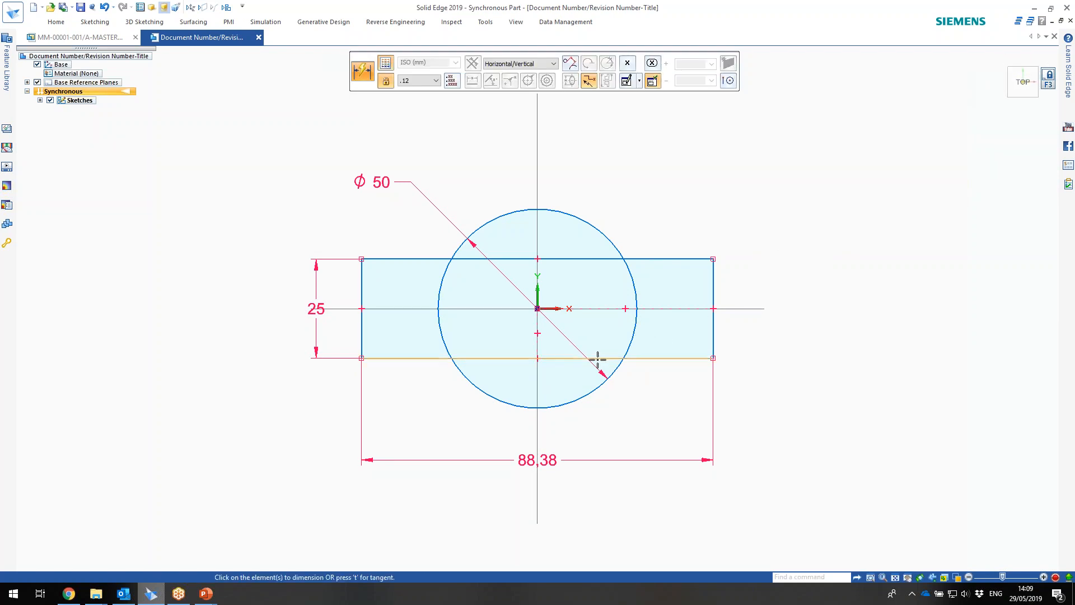
key("Escape")
- Extrude all regions of the circle and rectangle sketch together by 34 mm upward, without symmetric extent
mouse_move(807, 204)
left_mouse_down()
mouse_move(439, 396)
mouse_move(336, 413)
mouse_move(346, 416)
left_mouse_up()
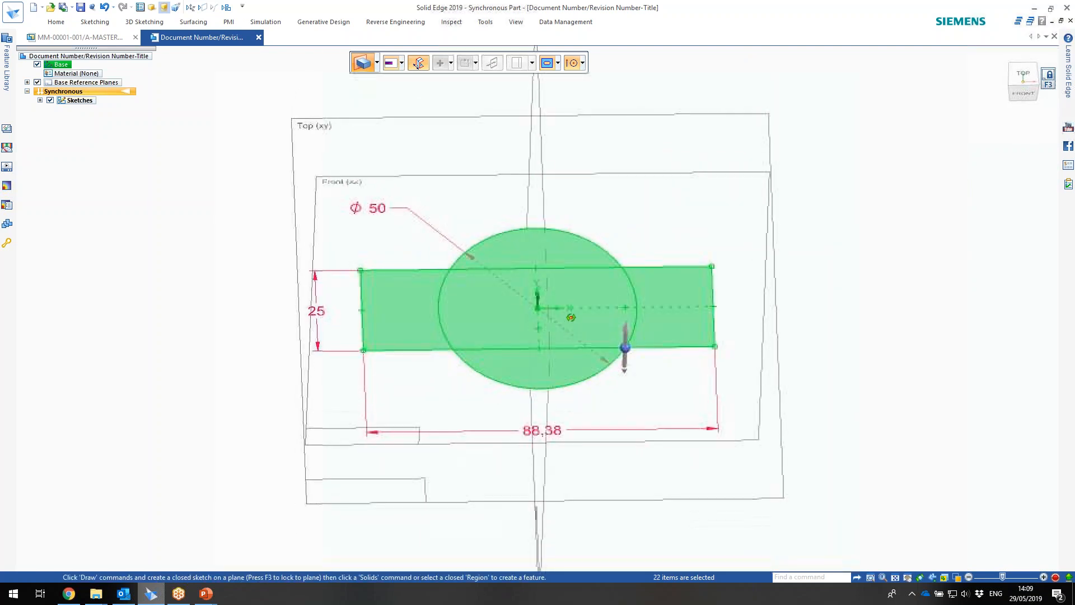
left_click(625, 328)
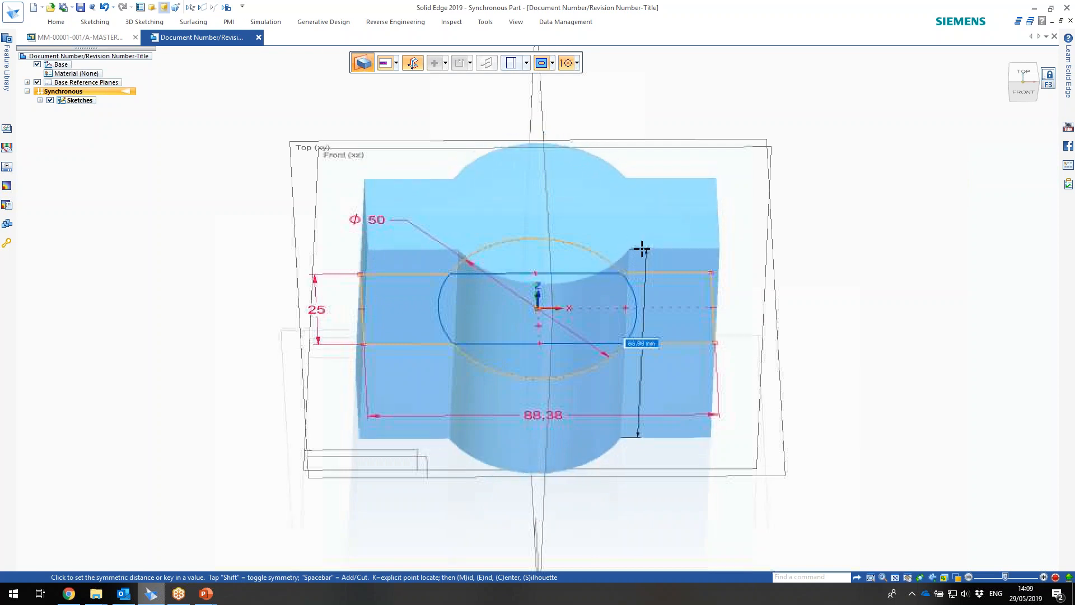
key("shift")
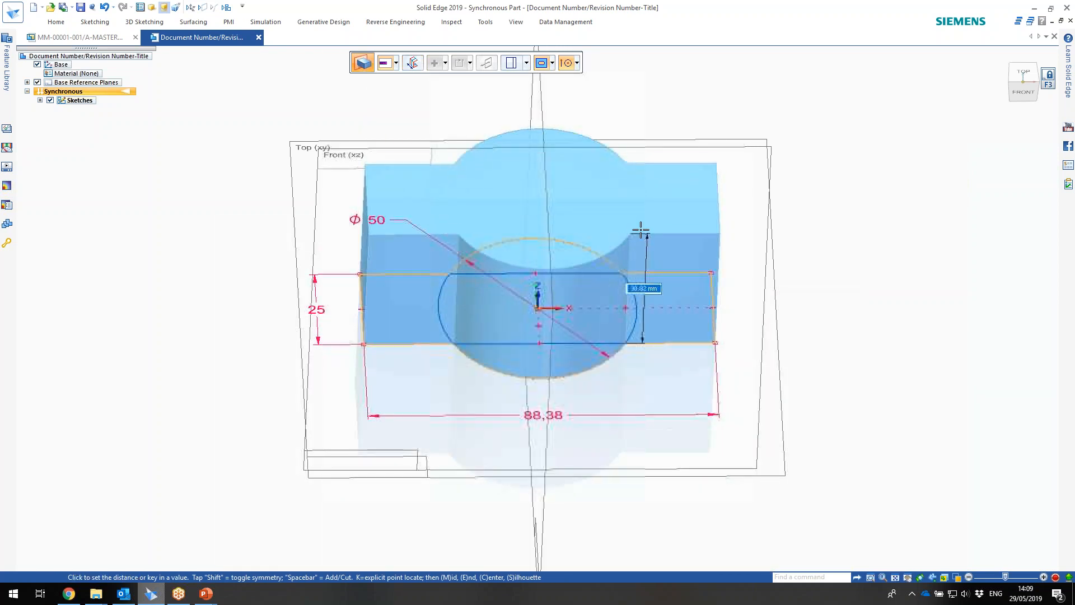
type("34")
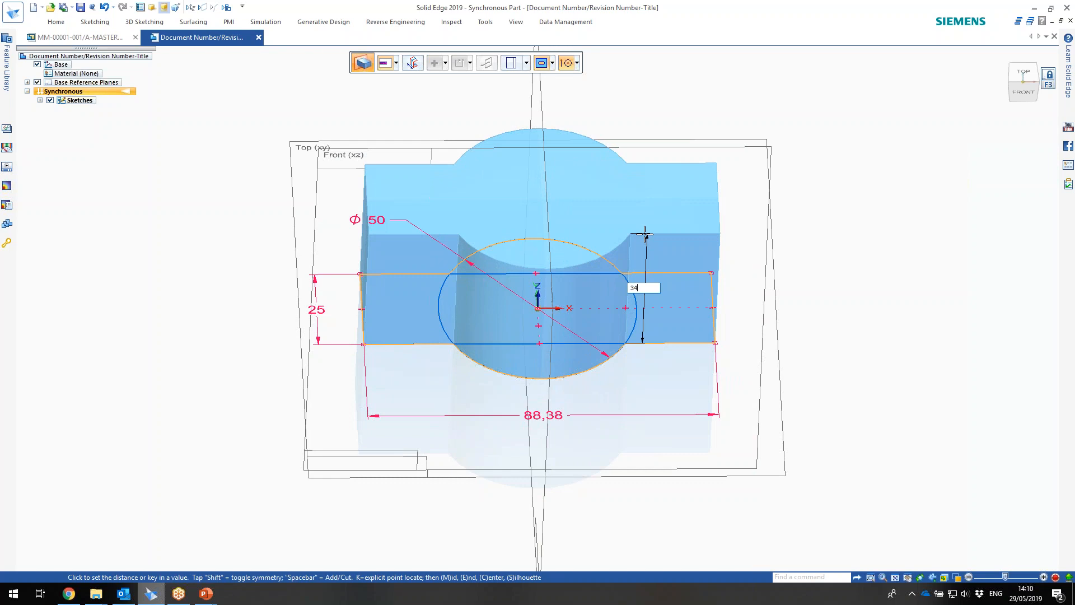
key("Return")
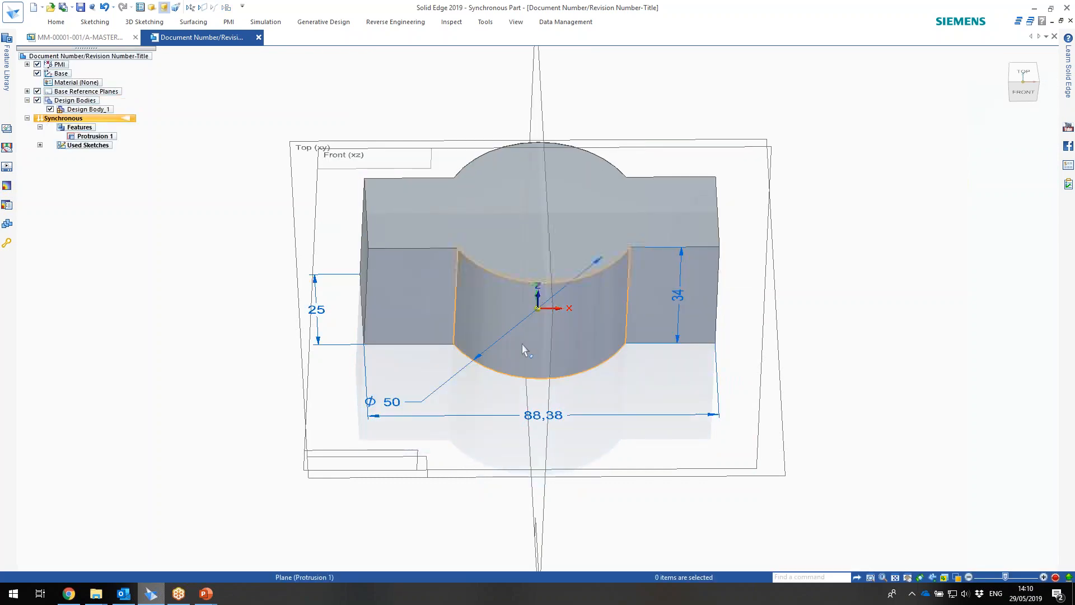
middle_click_drag(589, 254, 588, 255)
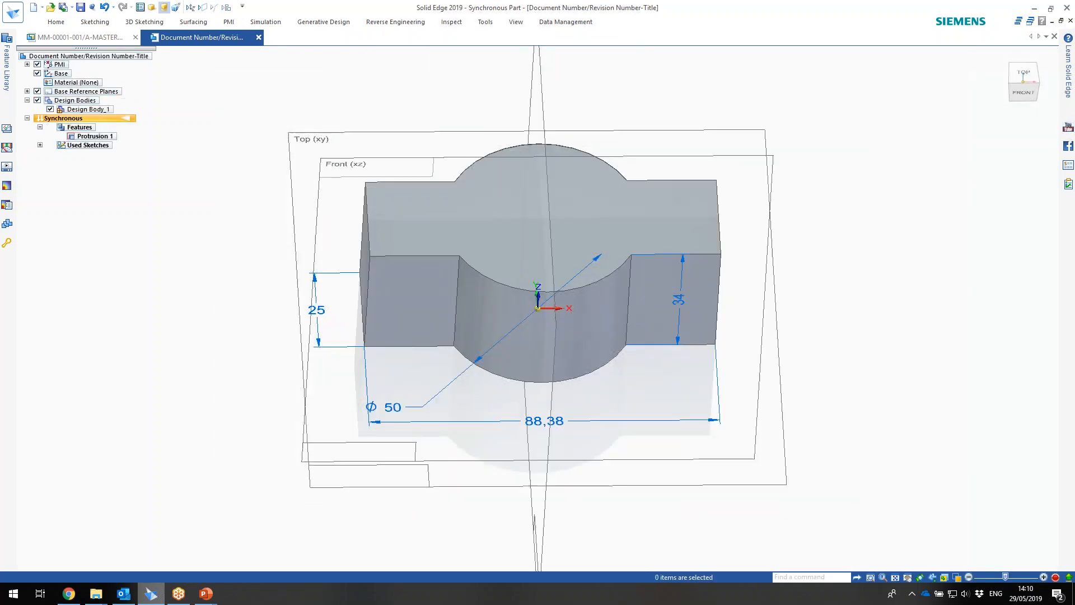
- Set the rectangle block's overall width dimension to 80 mm, adjusting both end faces symmetrically
left_click(546, 424)
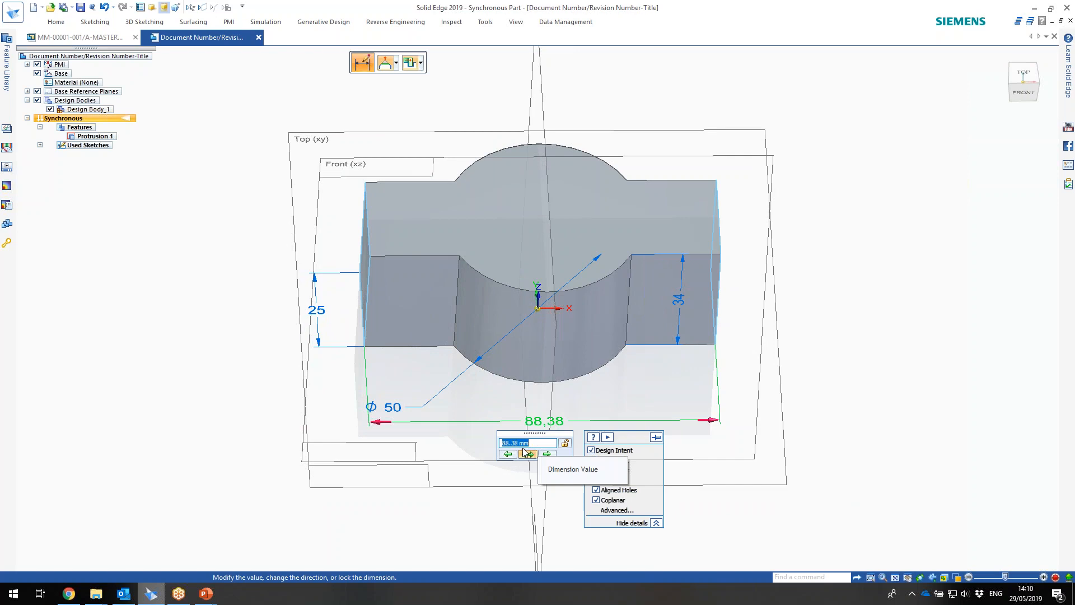
left_click(526, 454)
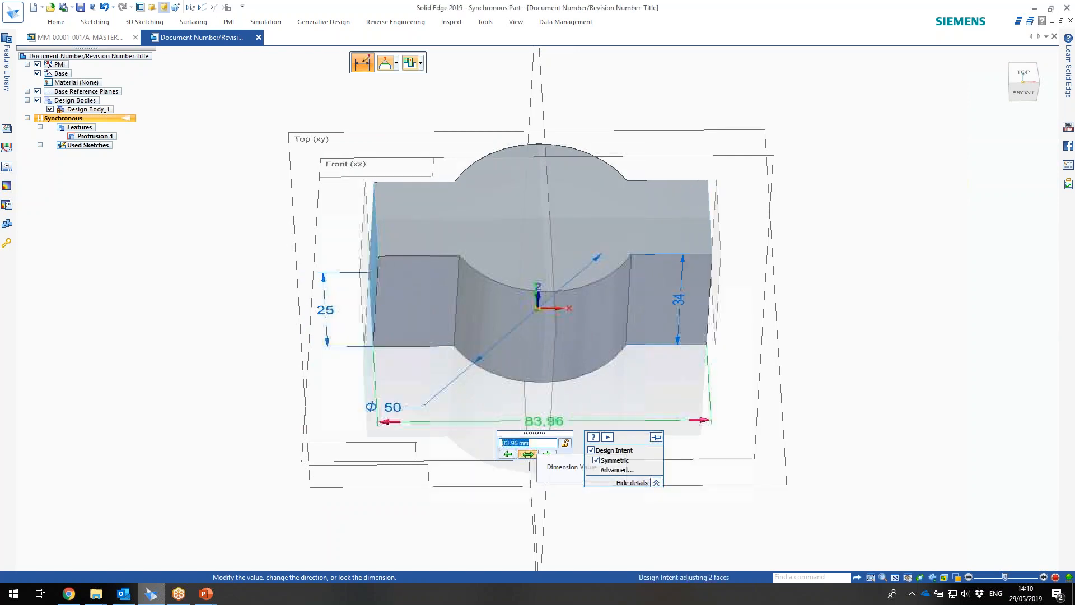
scroll(536, 442, "up", 3)
scroll(536, 443, "down", 2)
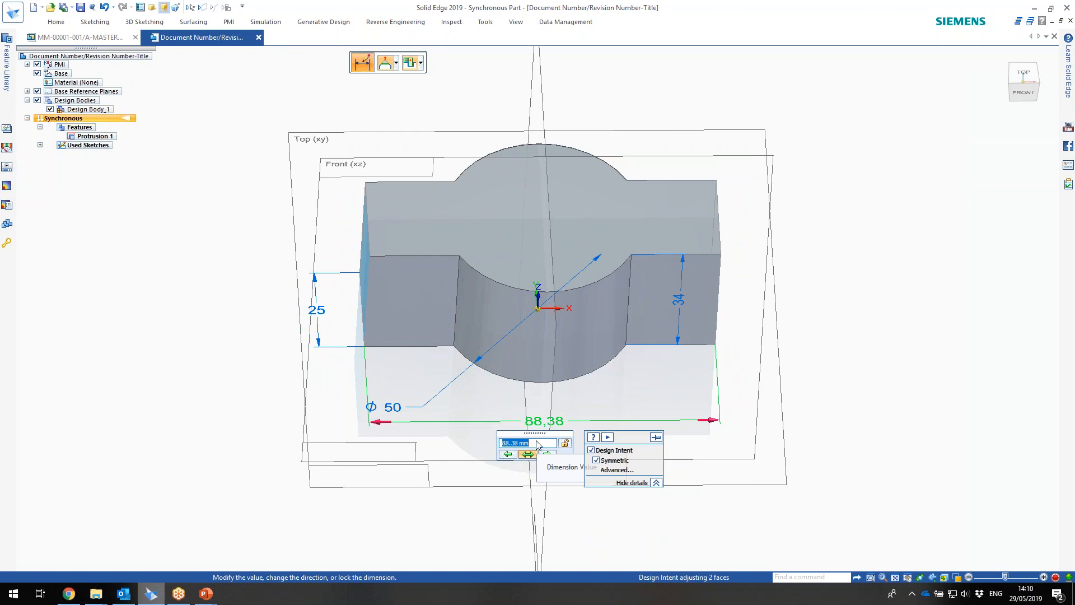
type("80")
key("Return")
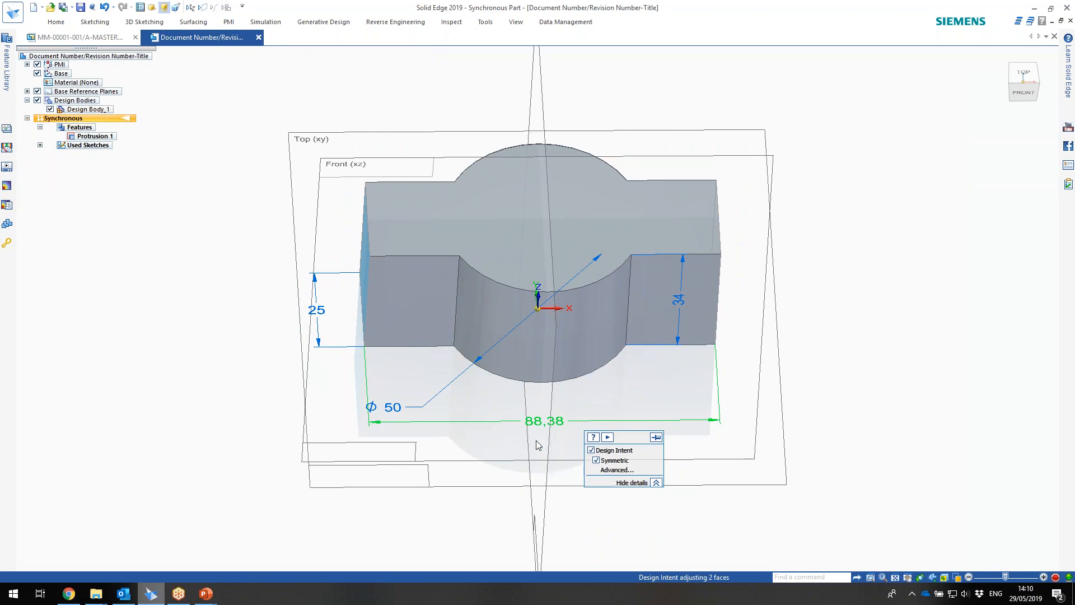
- Hide the base reference planes and show the part in an isometric view
middle_click_drag(716, 322, 703, 334)
left_click(37, 92)
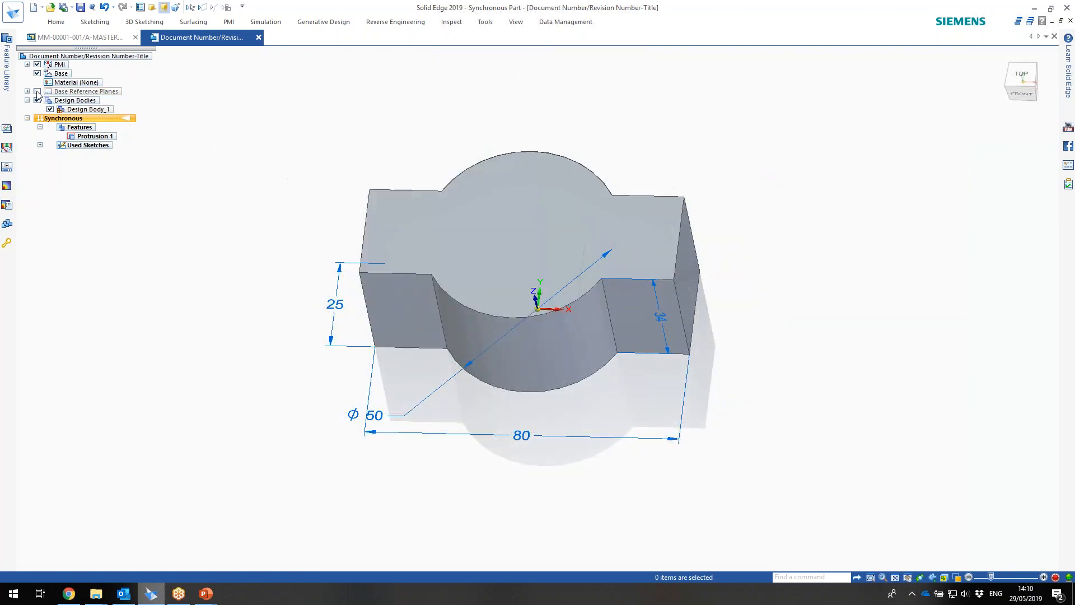
middle_click_drag(352, 251, 336, 213)
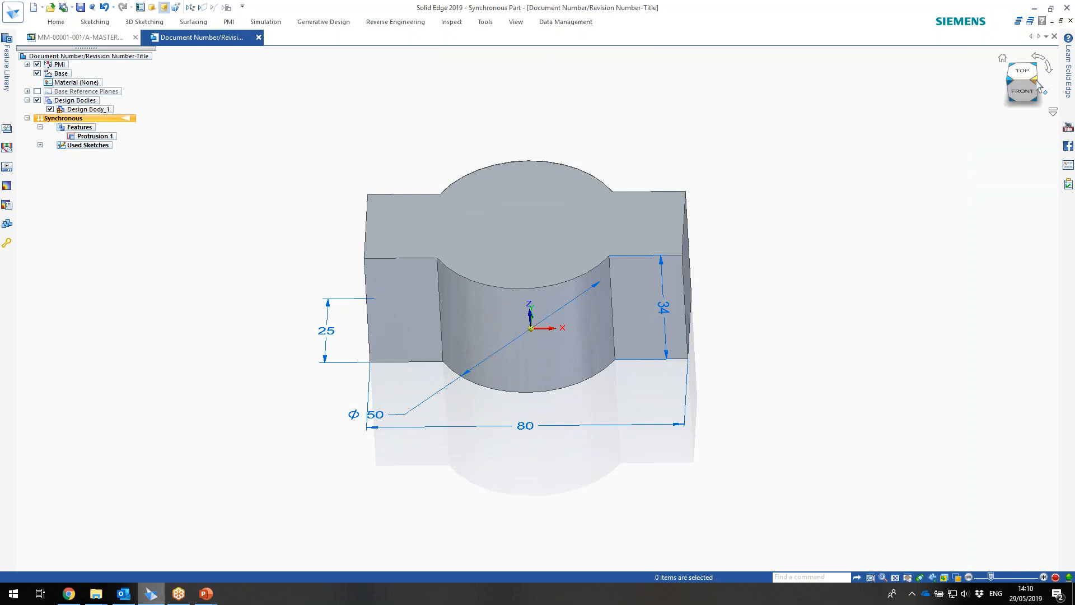
left_click(1038, 81)
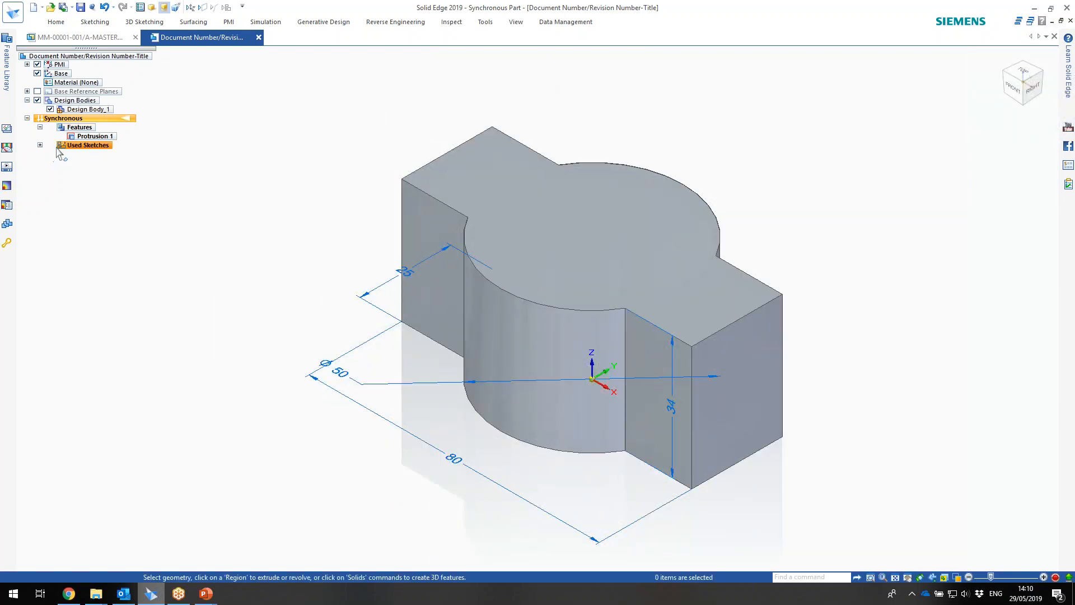
- Delete the used sketch that produced the first protrusion
left_click(40, 145)
left_click(84, 154)
right_click(77, 158)
left_click(104, 175)
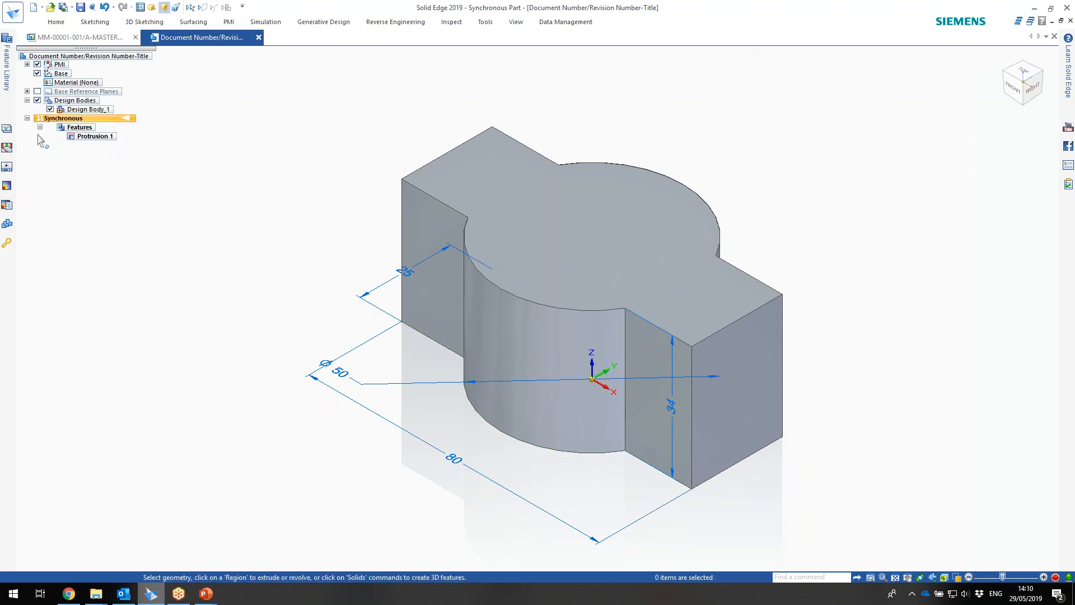
- Move the end face on the +X side 50 mm outward, with the Symmetric design intent rule turned off
middle_click_drag(683, 336, 617, 252, "shift")
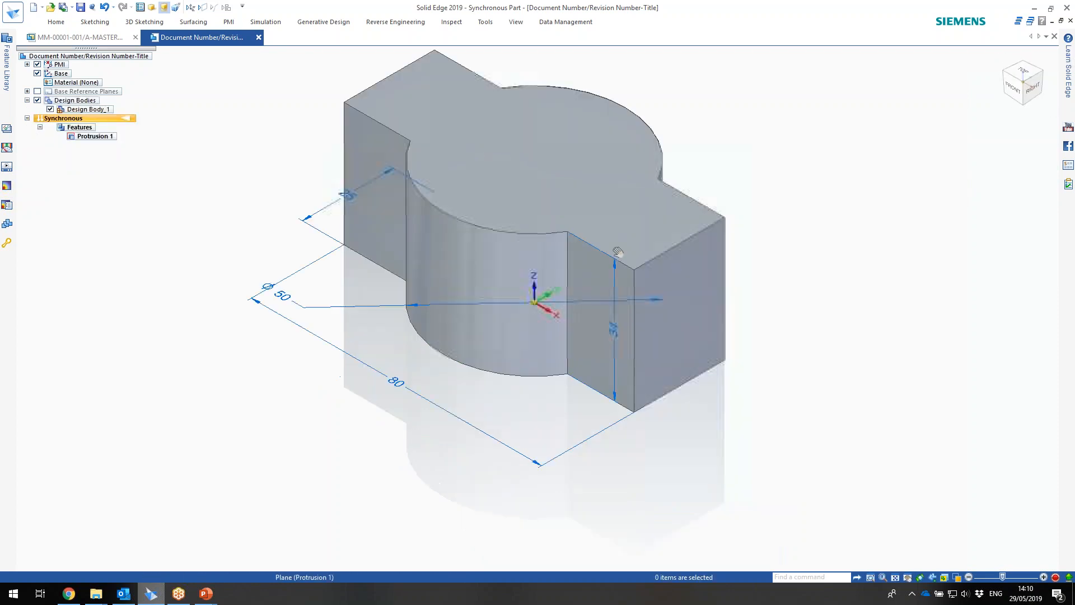
scroll(618, 252, "down", 5)
left_click(616, 319)
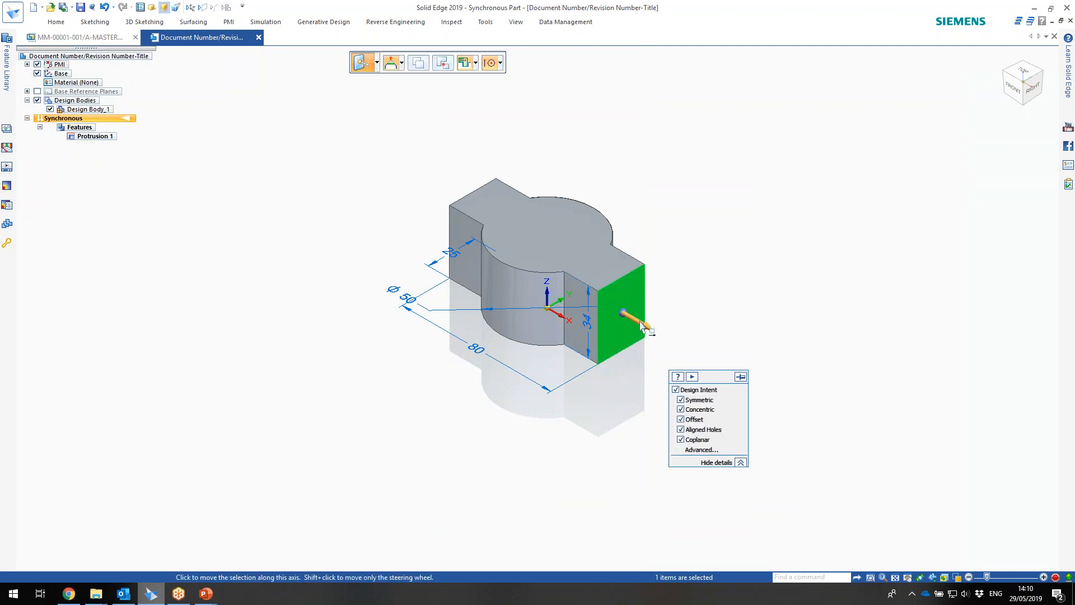
left_click(641, 325)
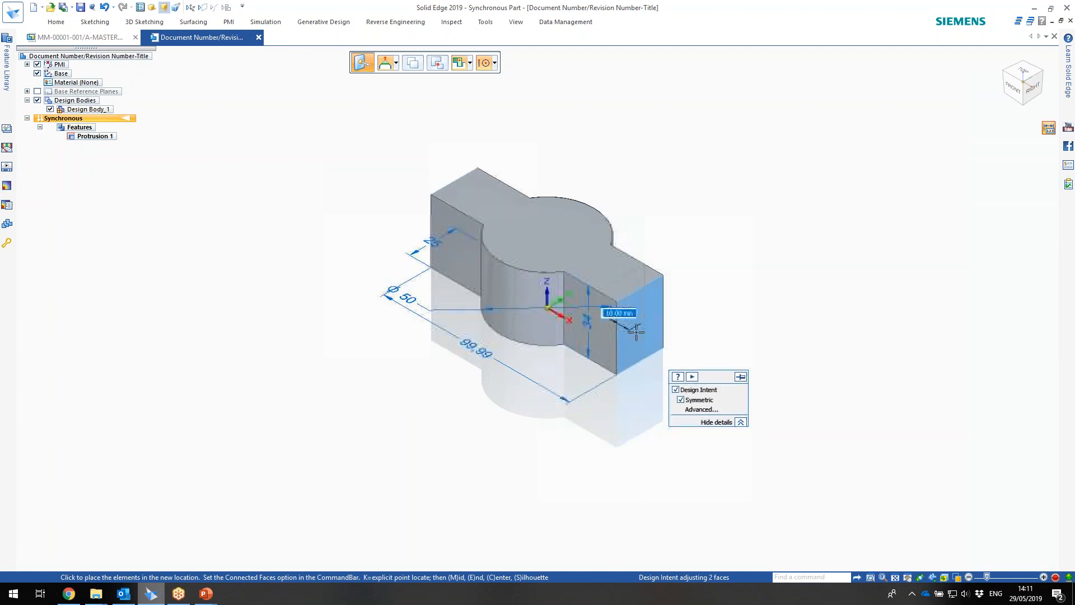
left_click(681, 399)
left_click(681, 399)
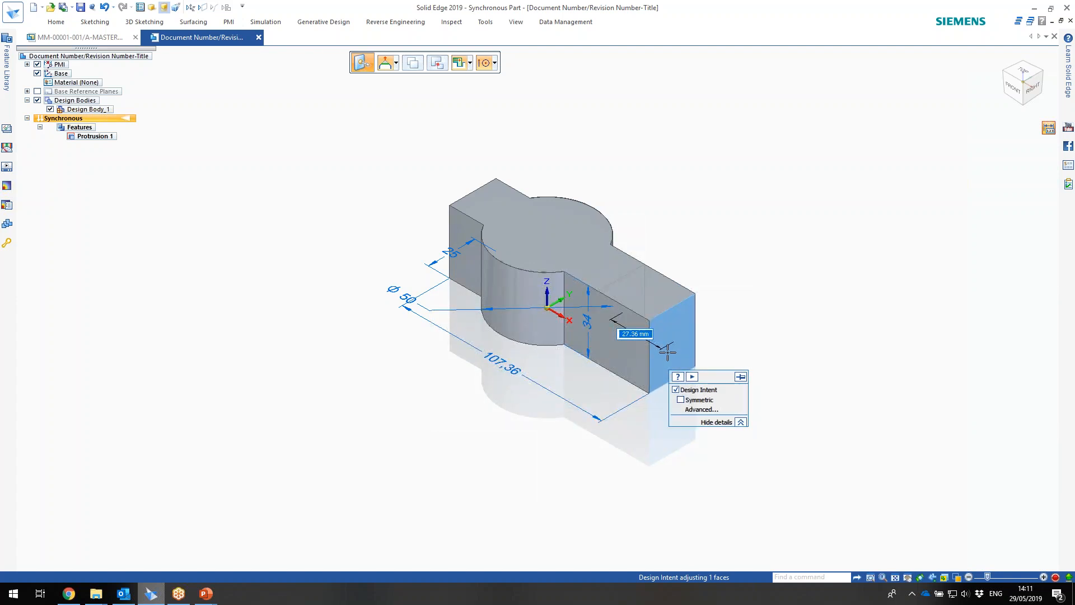
type("50")
key("Return")
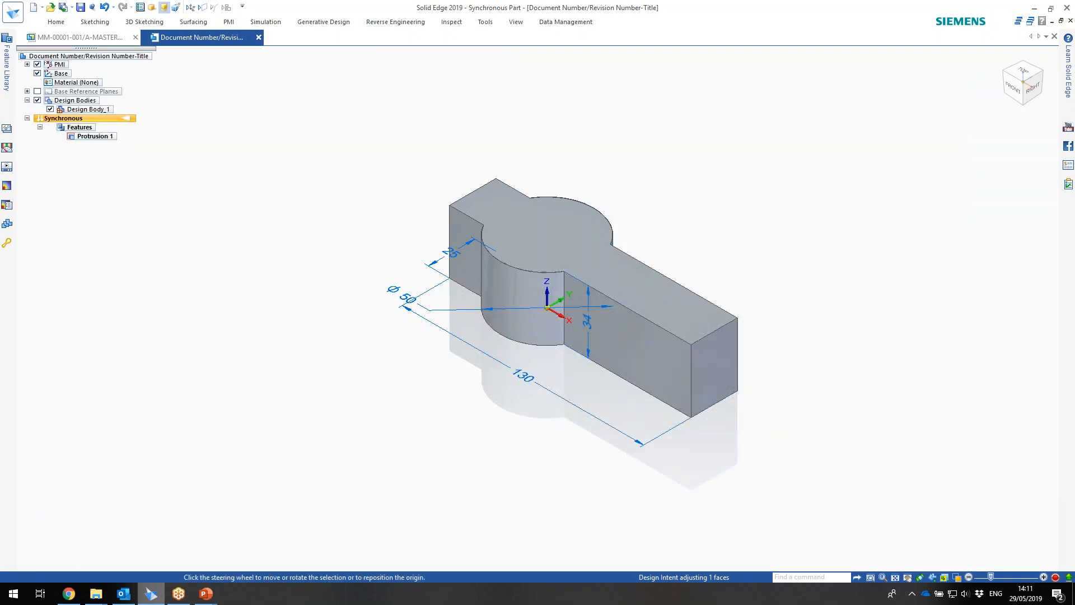
- Select the long arm's end face, pin the Design Intent options beside the view cube, and clear the selection
left_click(722, 364)
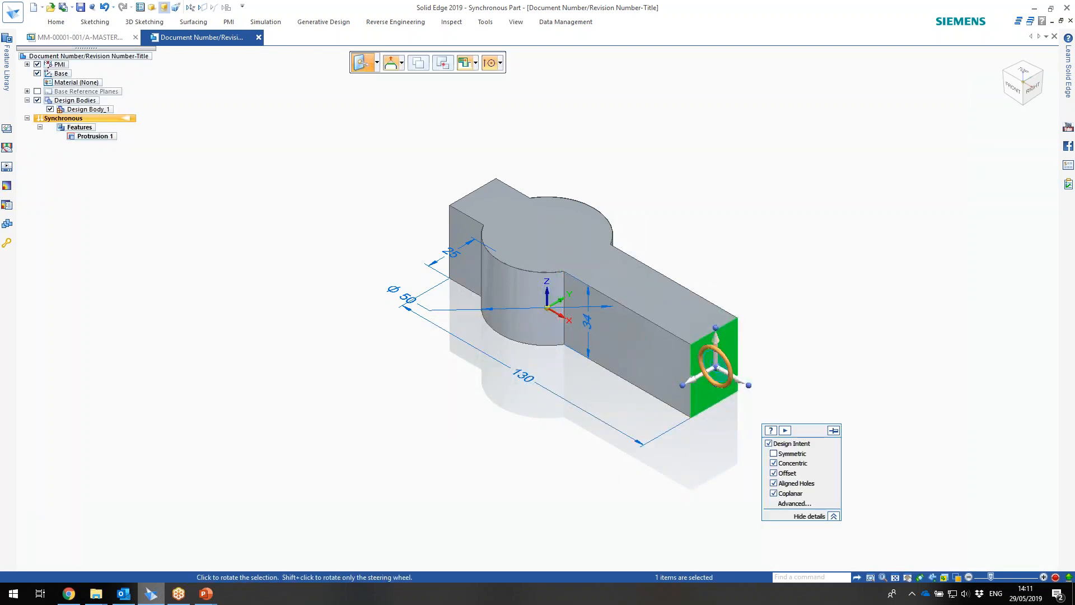
left_click_drag(831, 433, 979, 65)
left_click(981, 64)
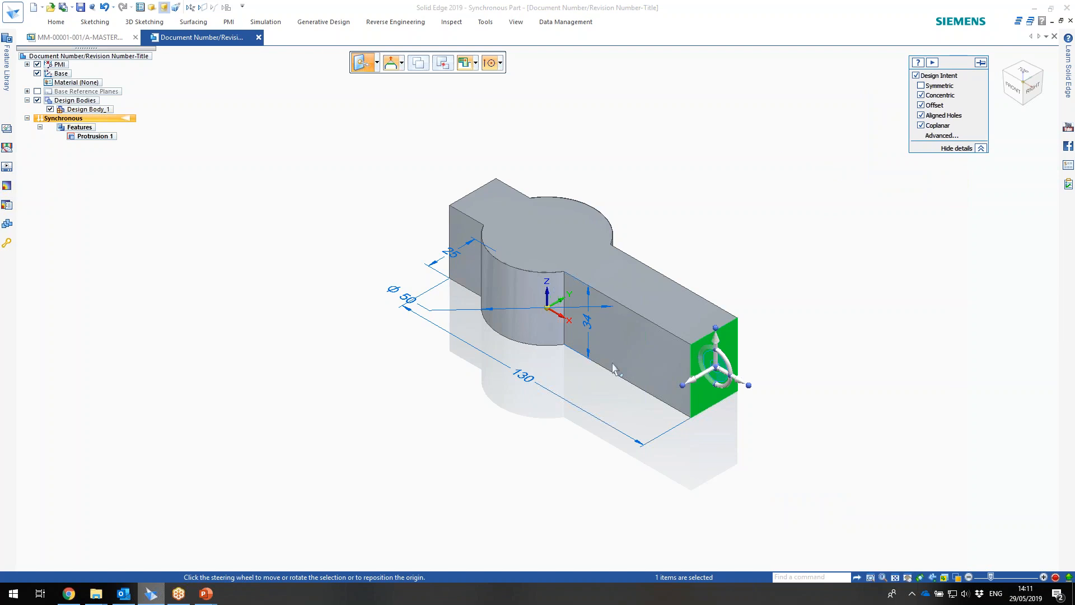
middle_click_drag(613, 374, 662, 358)
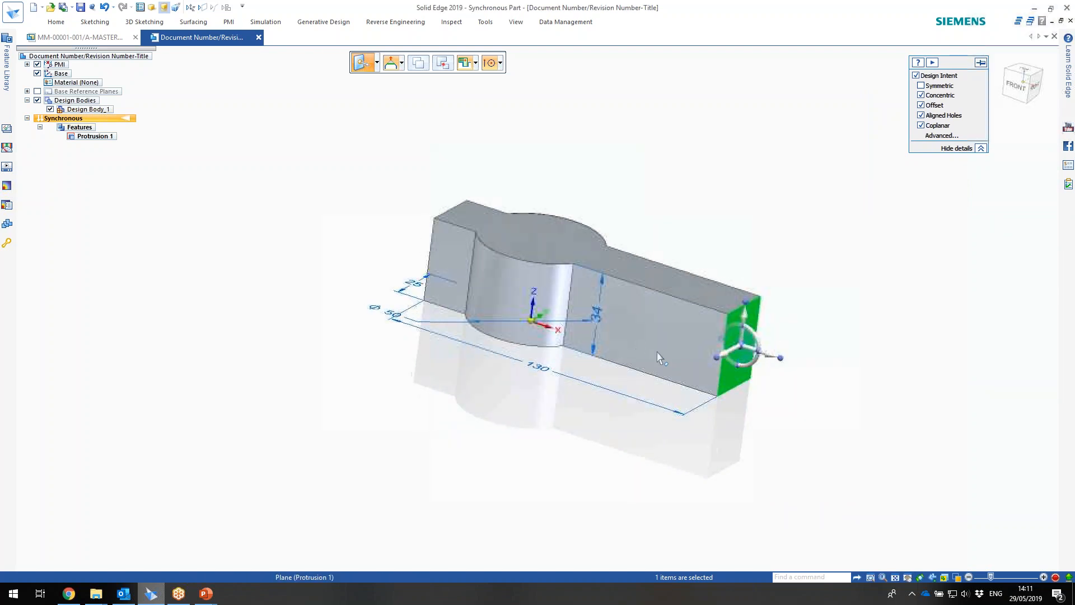
key("Escape")
middle_click_drag(768, 285, 720, 302)
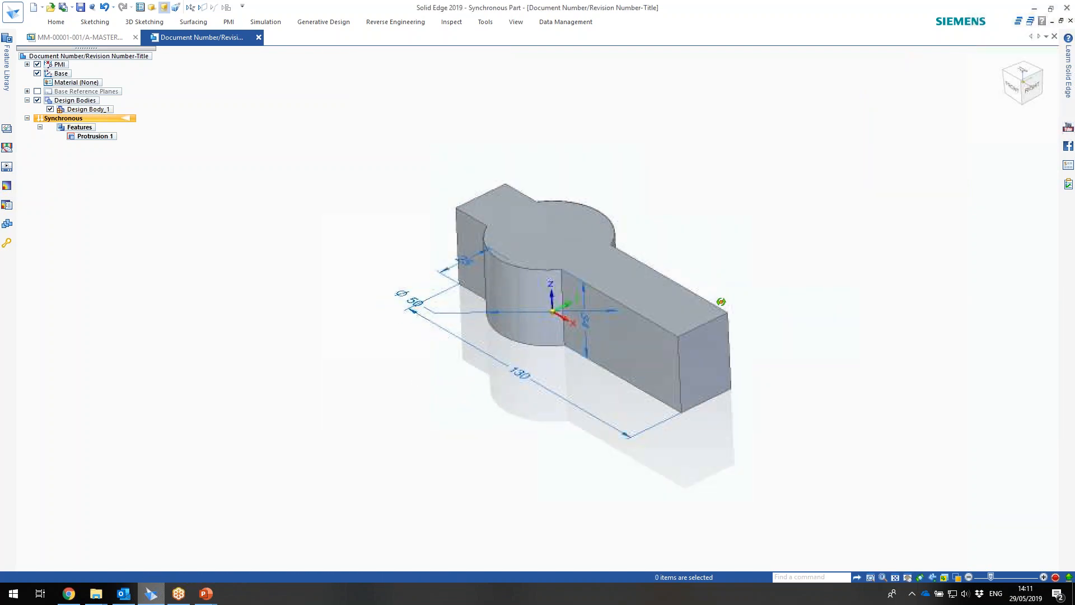
middle_click_drag(623, 348, 596, 372, "shift")
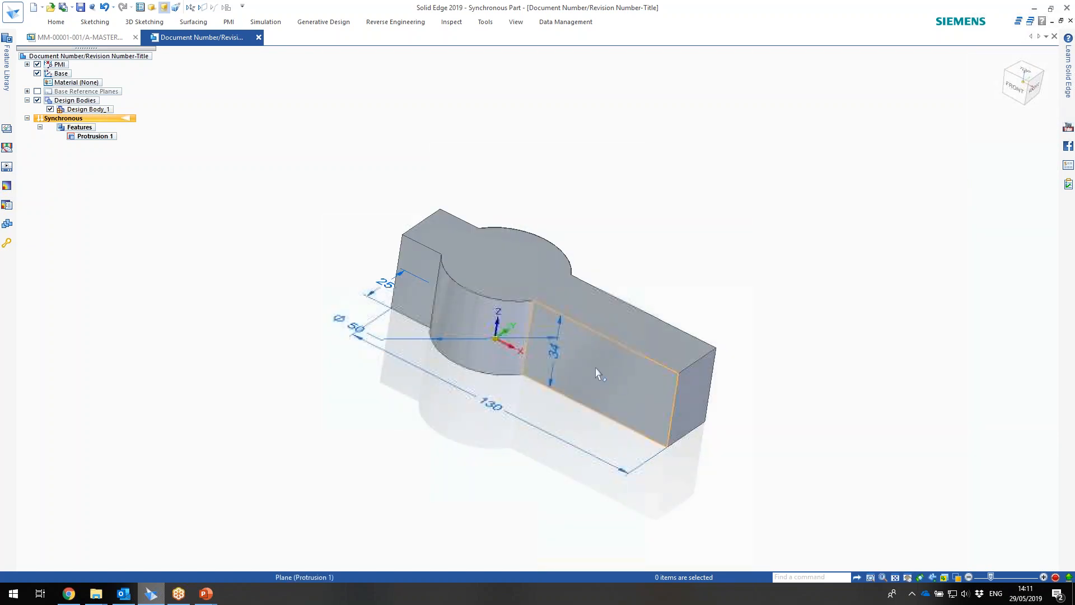
- Examine the hitch and hose area of the MASTER MOVER assembly and return to the part document
left_click(78, 37)
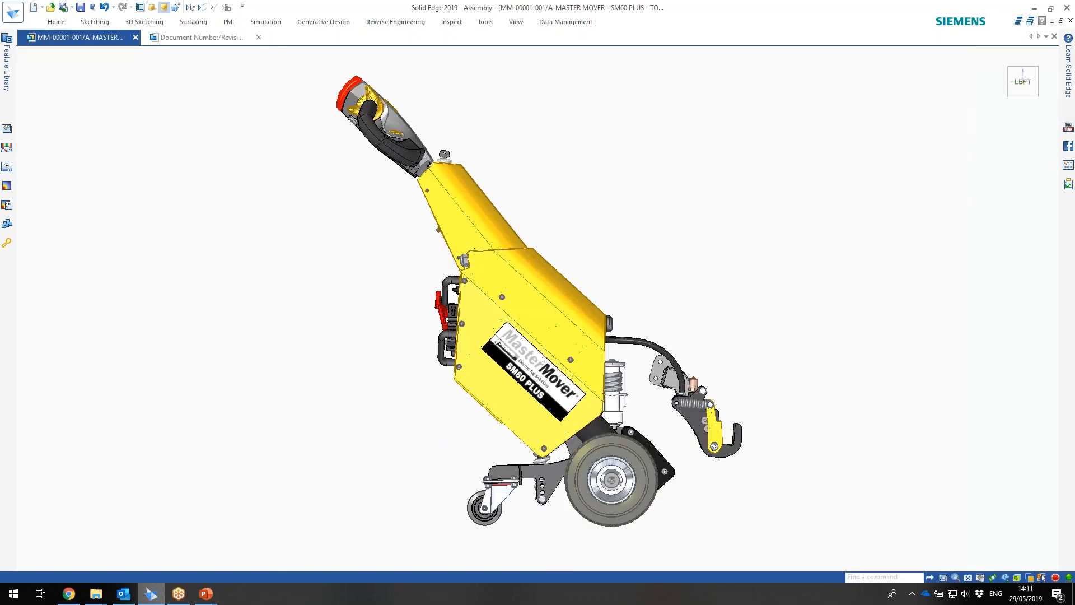
scroll(616, 414, "up", 3)
scroll(615, 414, "up", 2)
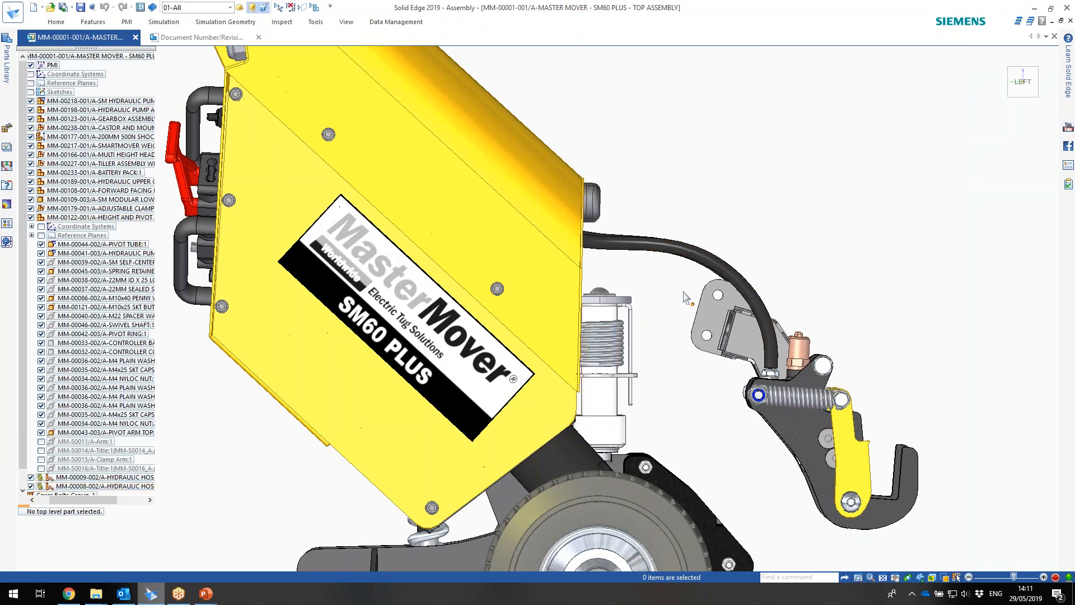
left_click(199, 40)
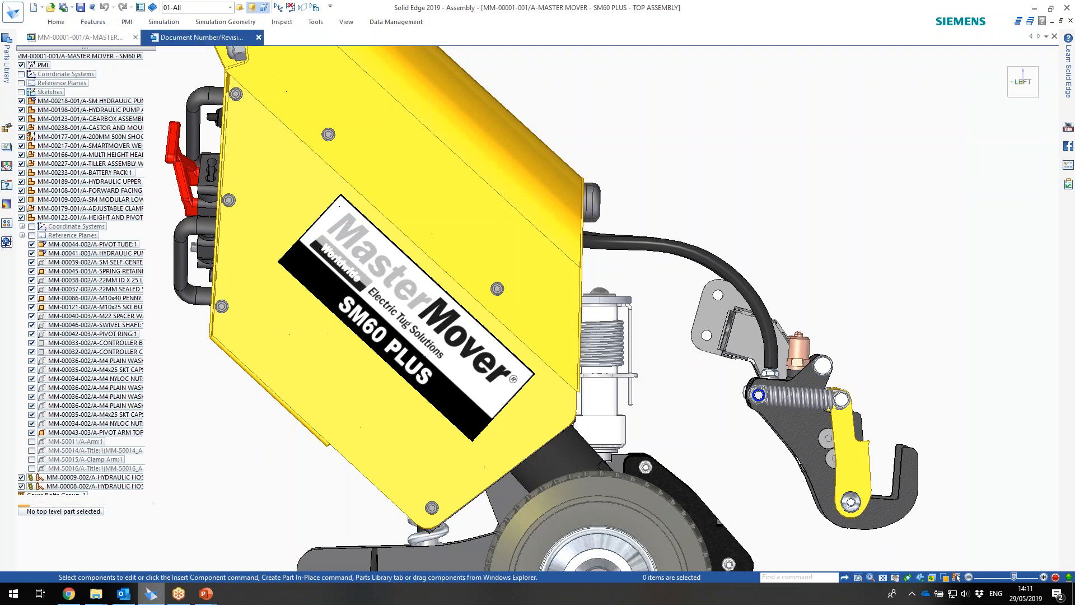
- Sketch a line about 42 mm long straight across the long arm, with the sketch plane locked to its top face
right_click_drag(664, 241, 688, 244)
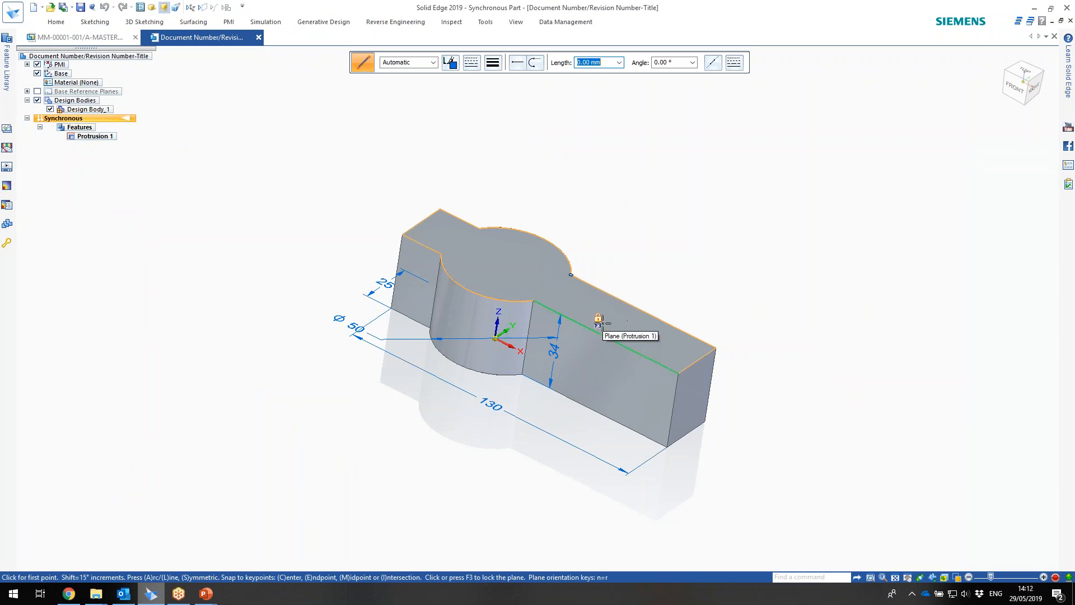
key("F3")
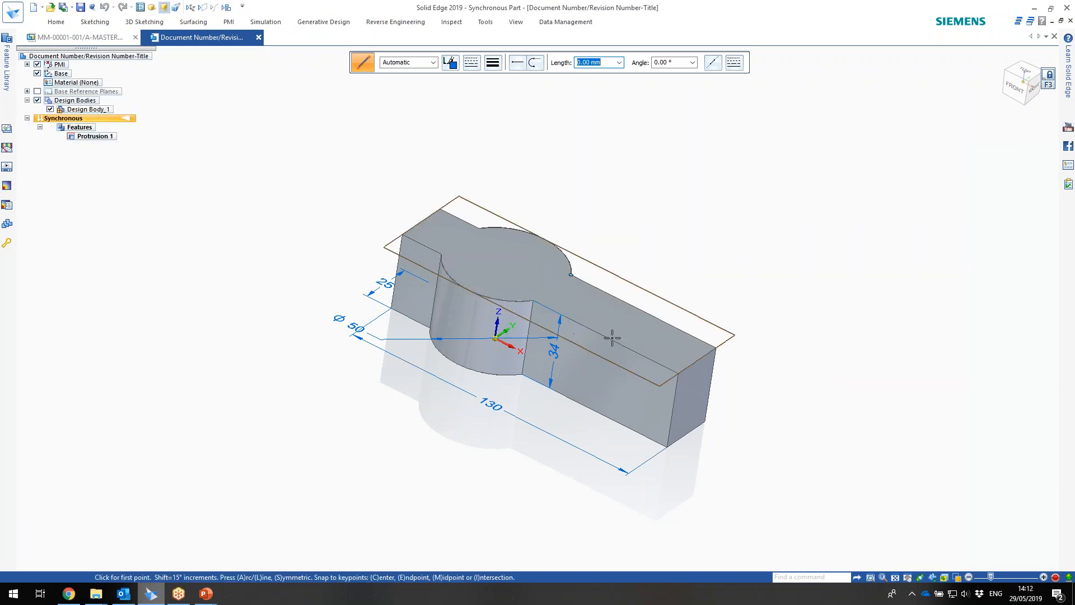
left_click(582, 333)
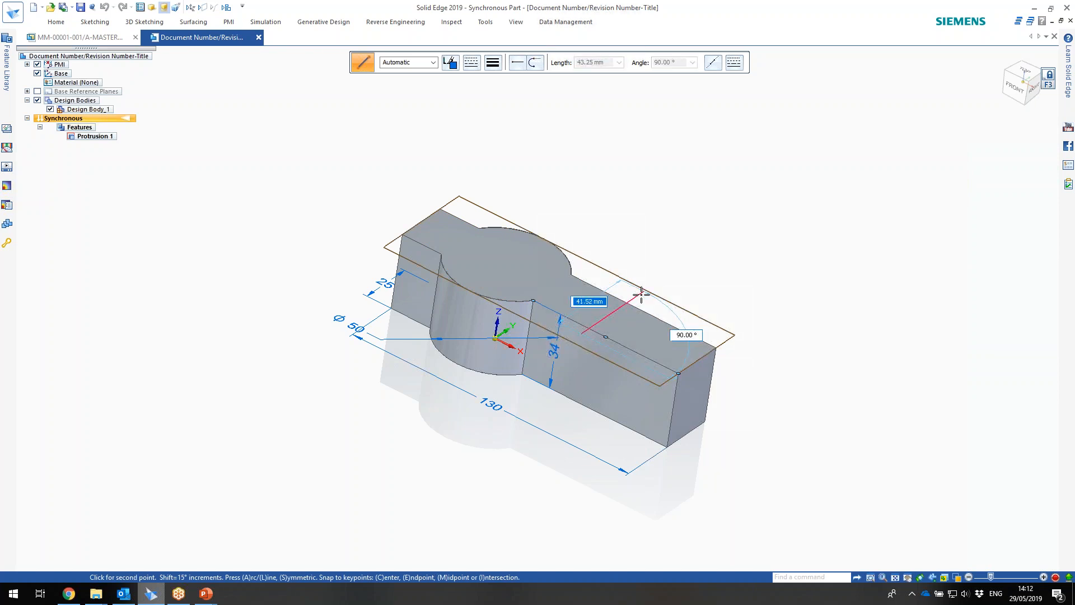
left_click(640, 293)
key("Escape")
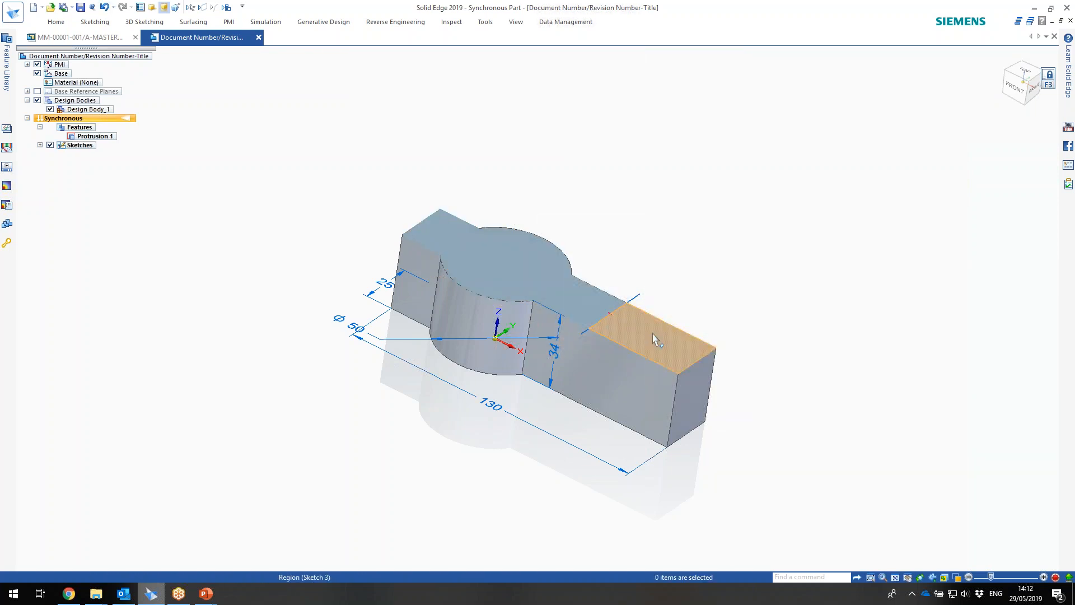
- Extrude the region at the long arm's outer end upward by 150-34 mm to form an upright
left_click(652, 334)
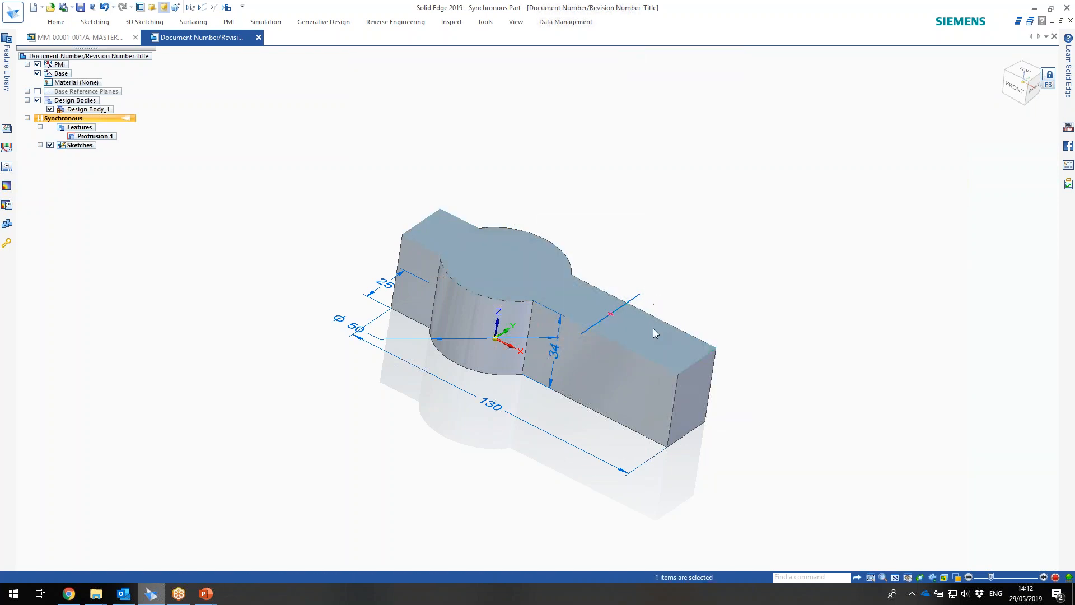
left_click(654, 333)
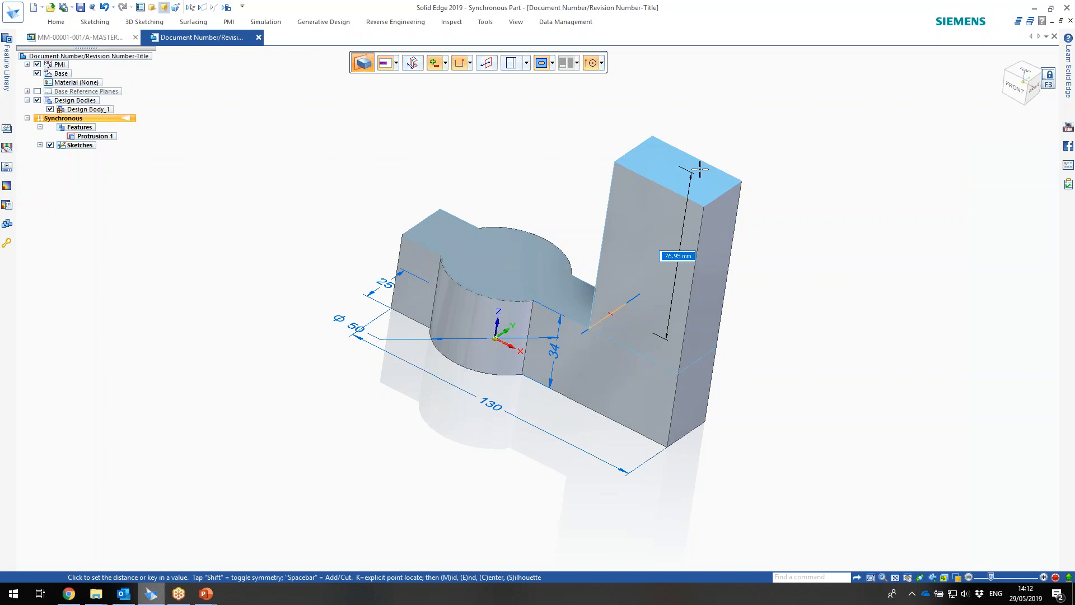
type("150-34")
key("Return")
middle_click_drag(644, 199, 637, 291)
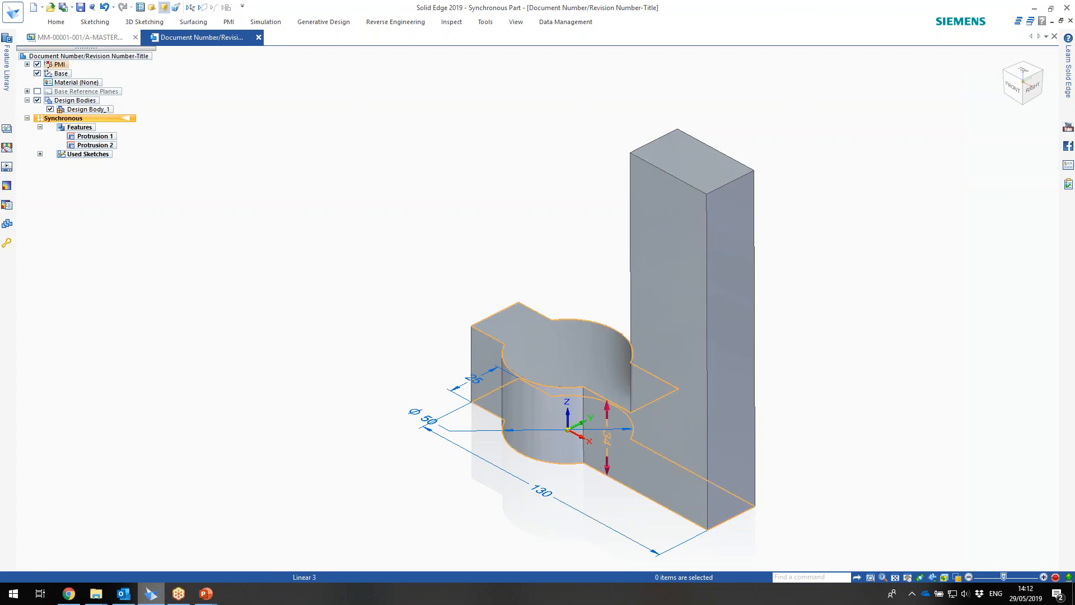
left_click(1024, 81)
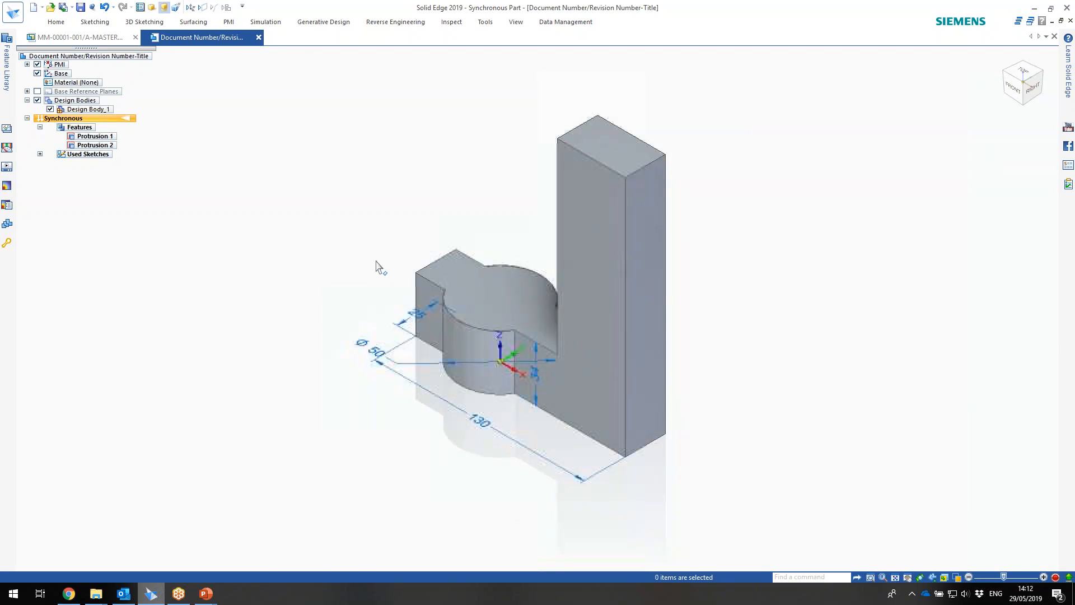
- Hide the PMI dimensions and round the outer edges of the short arm, the upright's top and its lower outer edge at 15 mm
left_click(38, 65)
right_click(426, 188)
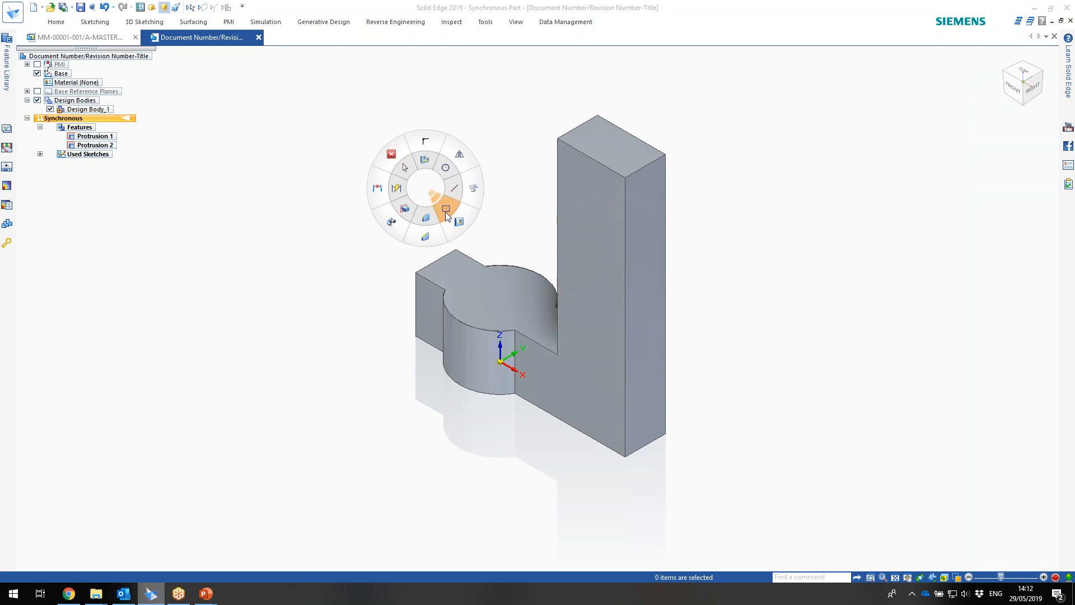
left_click(446, 214)
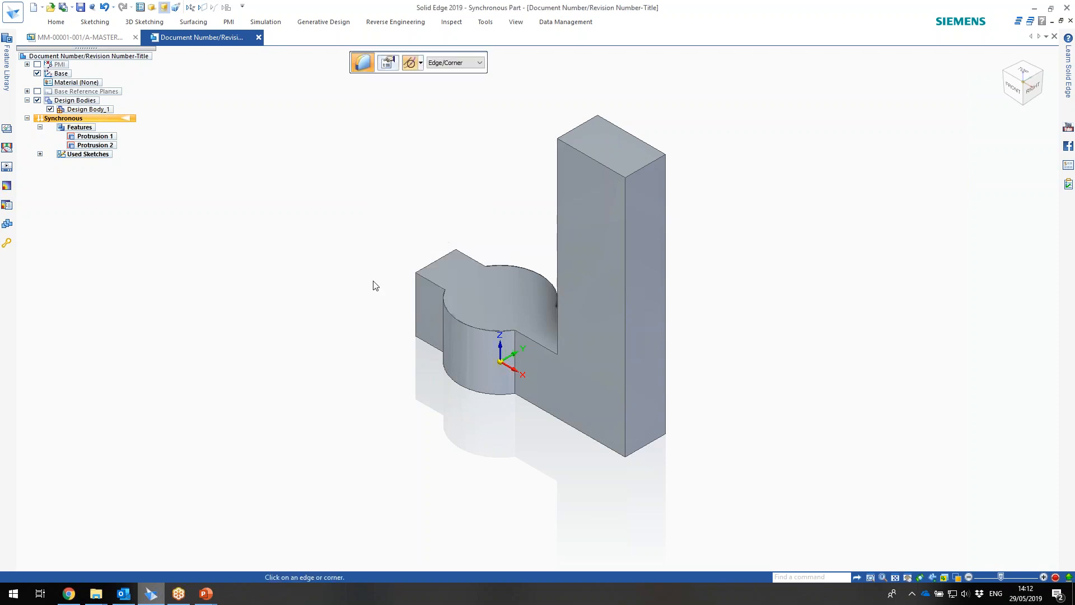
left_click(426, 266)
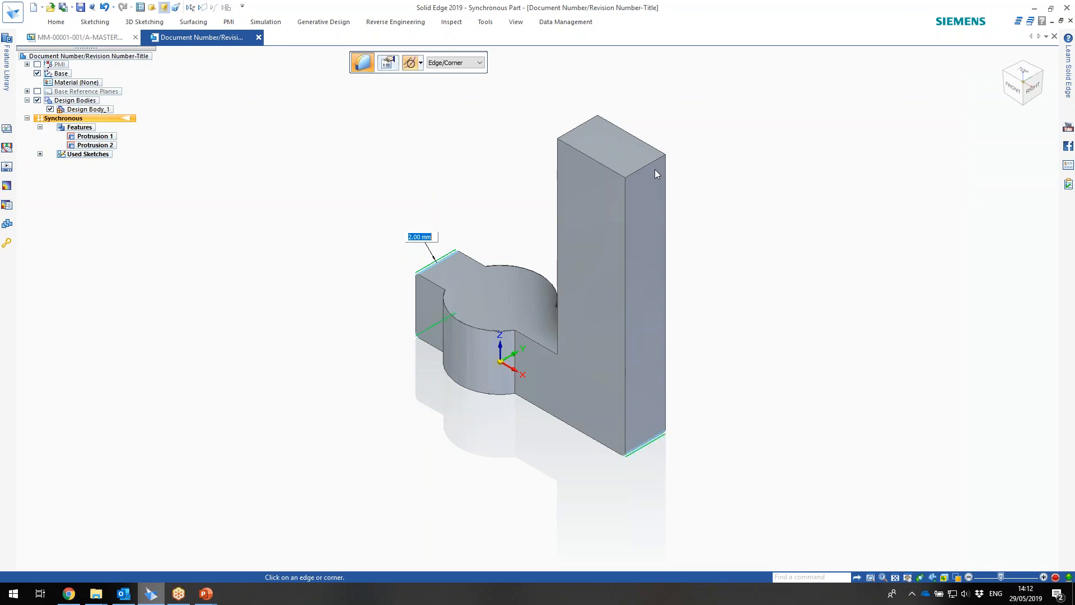
left_click(572, 132)
type("15")
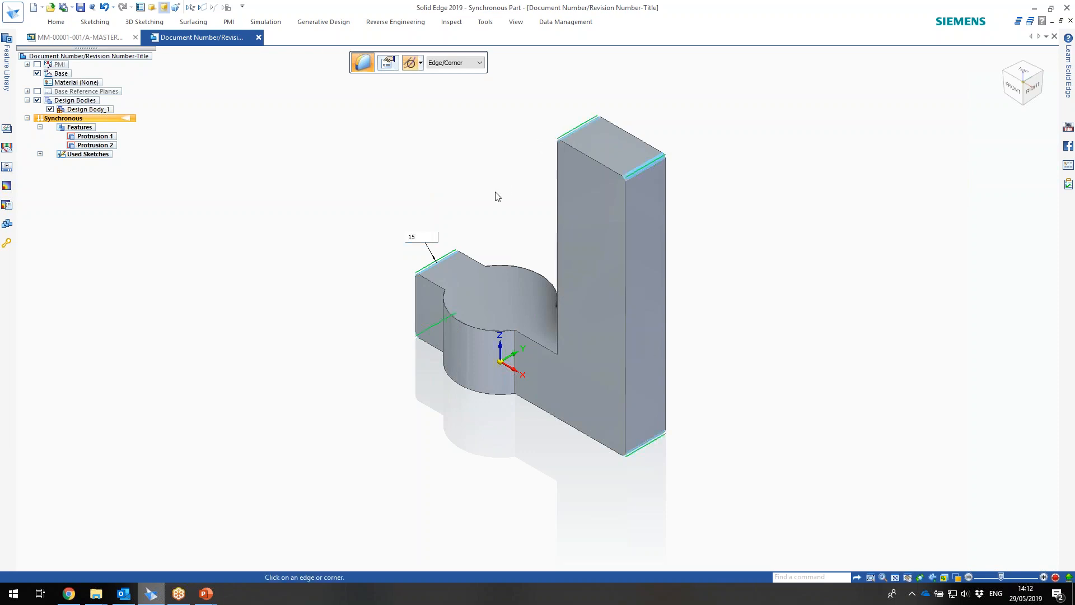
key("Return")
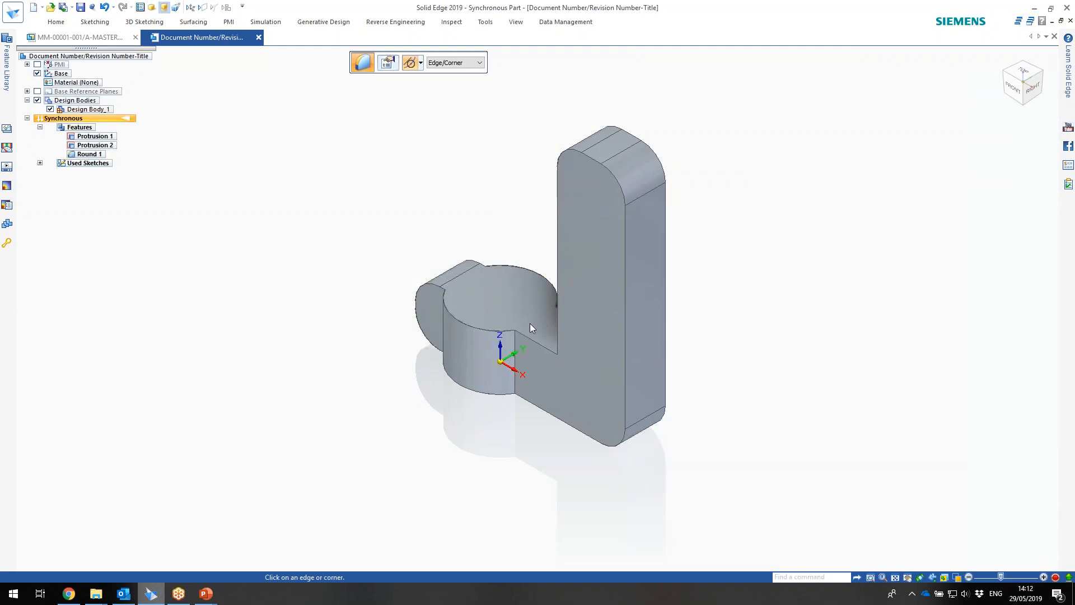
- Round the two vertical edges where the cylindrical boss meets the long arm at 40 mm
left_click(513, 348)
left_click(554, 325)
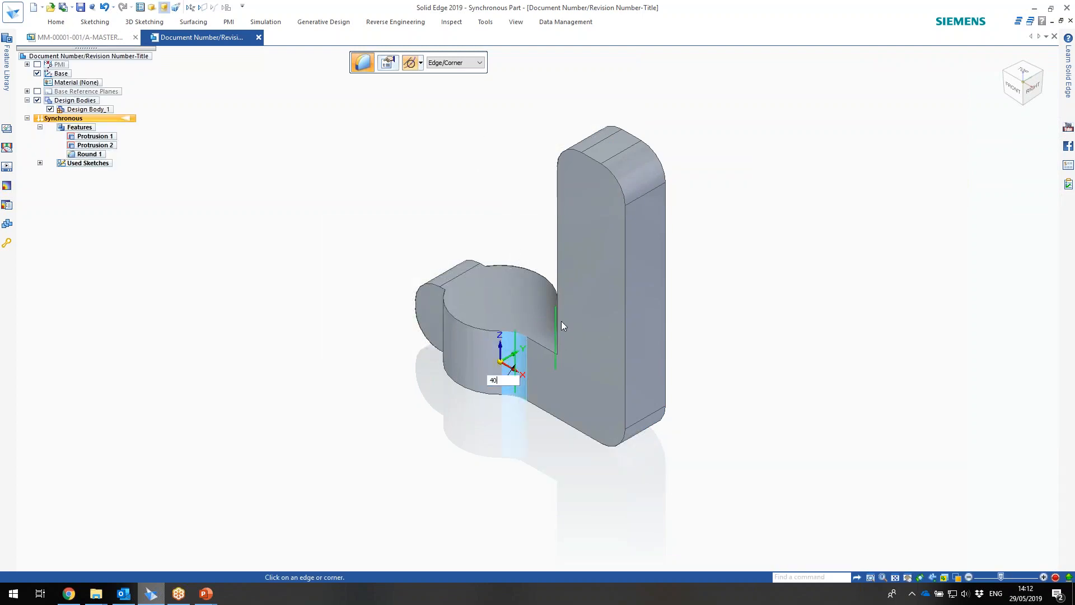
key("Return")
- Round all the part's remaining inside corners at 2 mm using the All Fillets selection
left_click(472, 64)
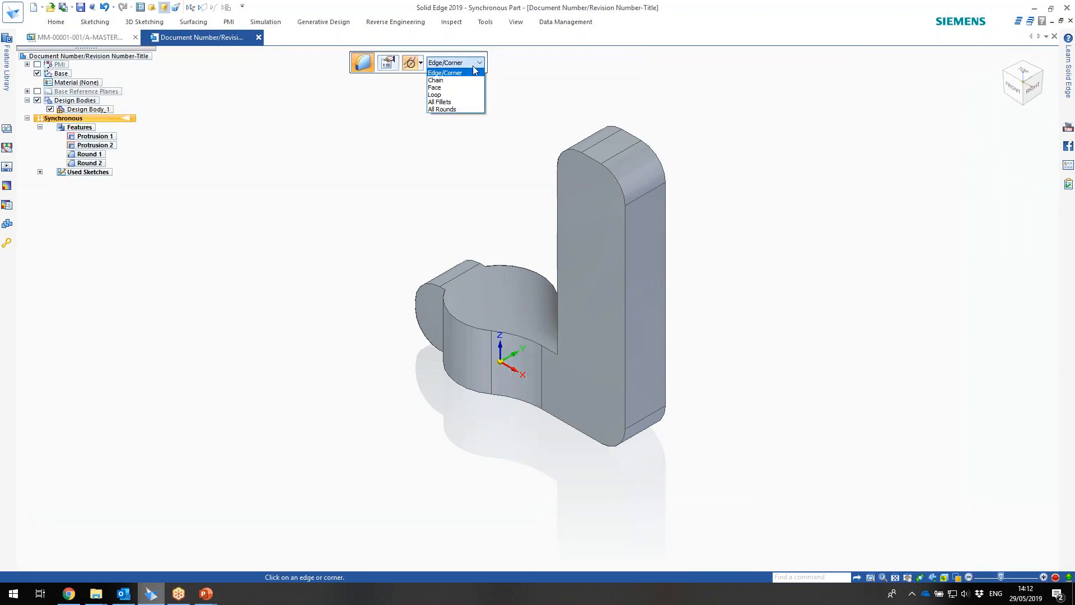
left_click(457, 110)
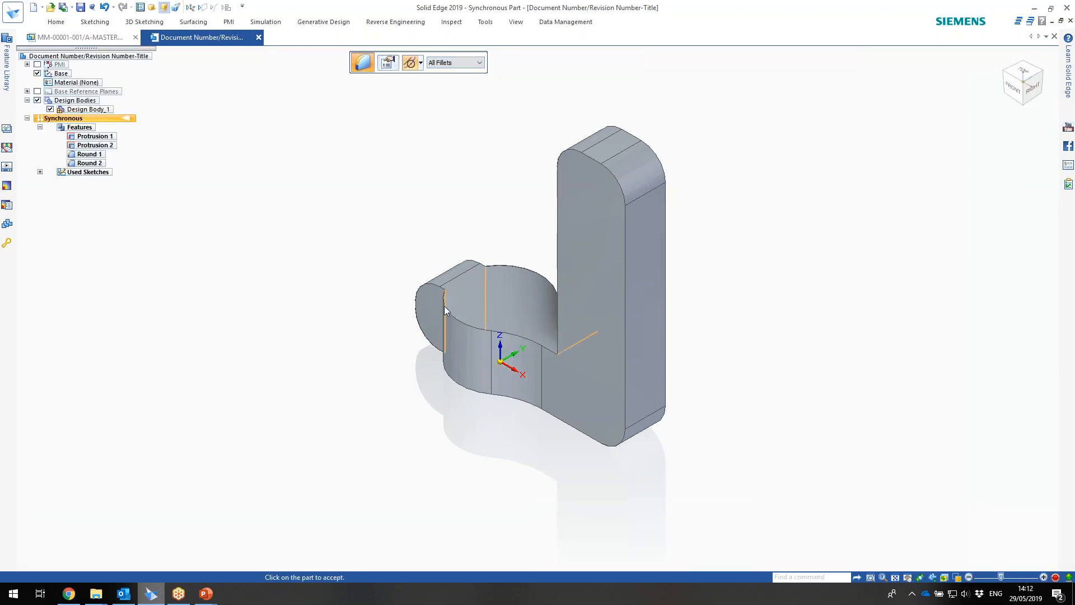
middle_click_drag(379, 367, 458, 413)
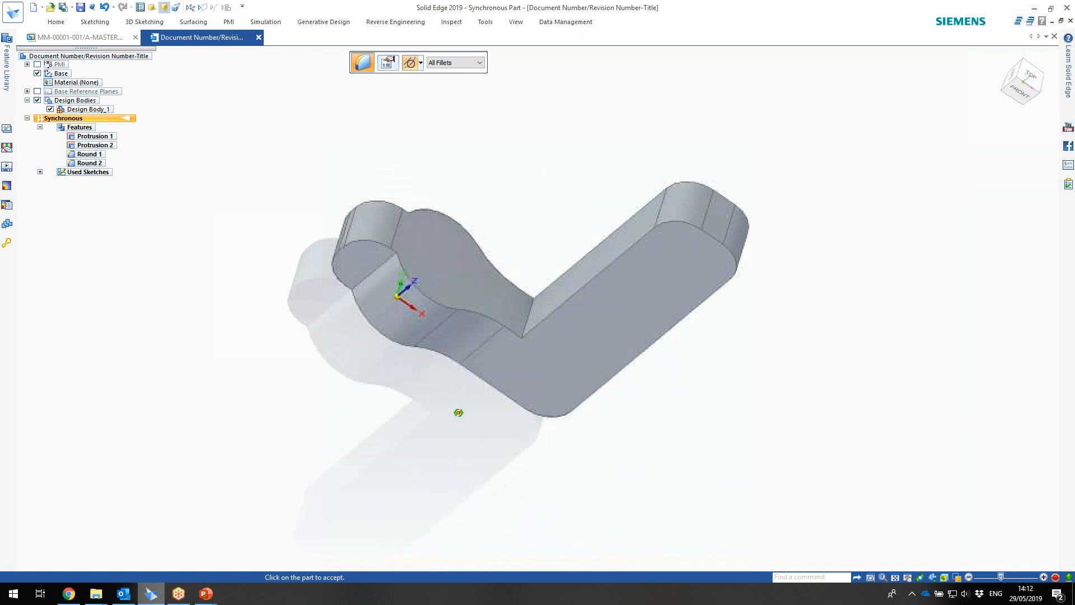
left_click(526, 324)
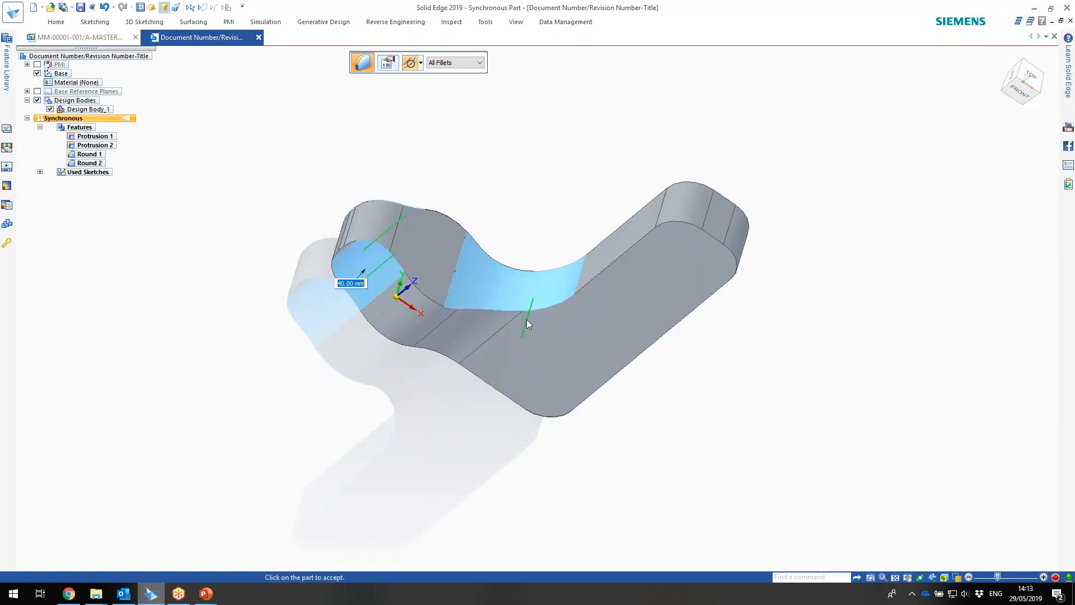
key("Delete")
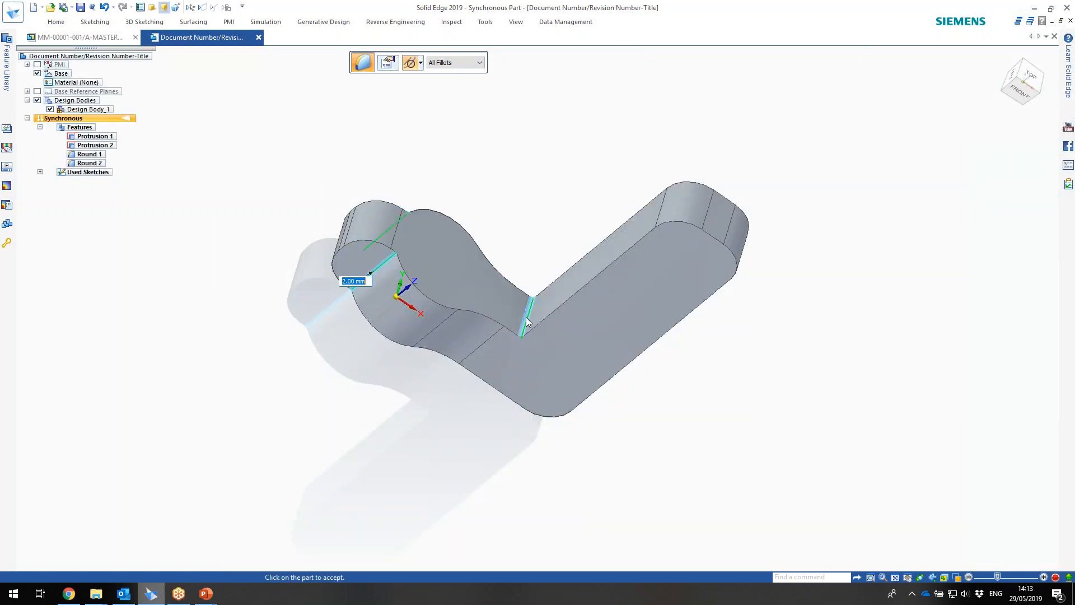
- Round all remaining outer edges of the part at 2 mm using the All Rounds selection
left_click(464, 68)
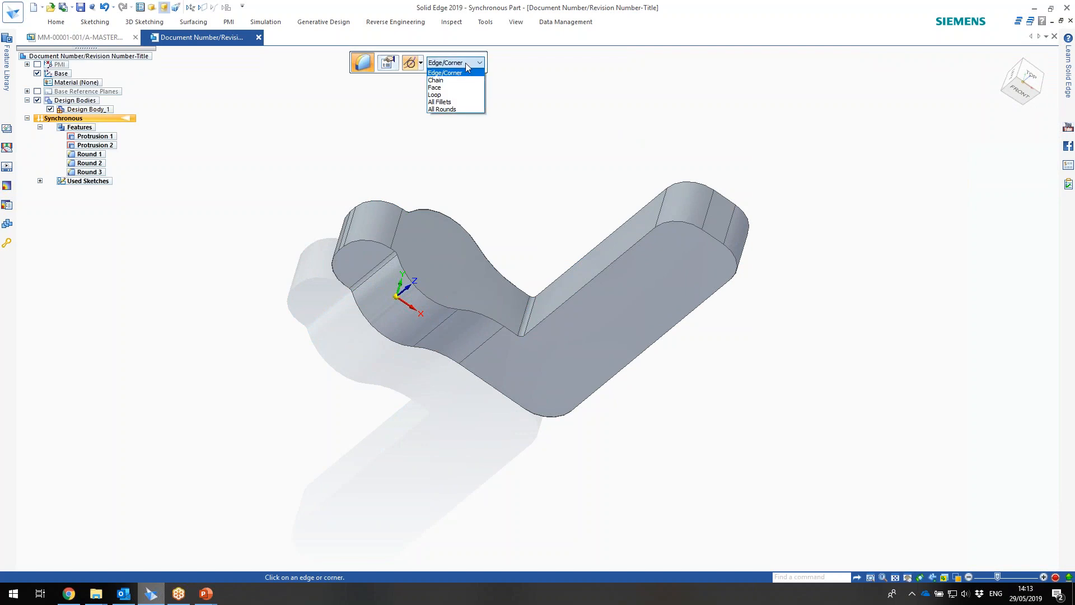
left_click(451, 108)
left_click(618, 260)
left_click(464, 223)
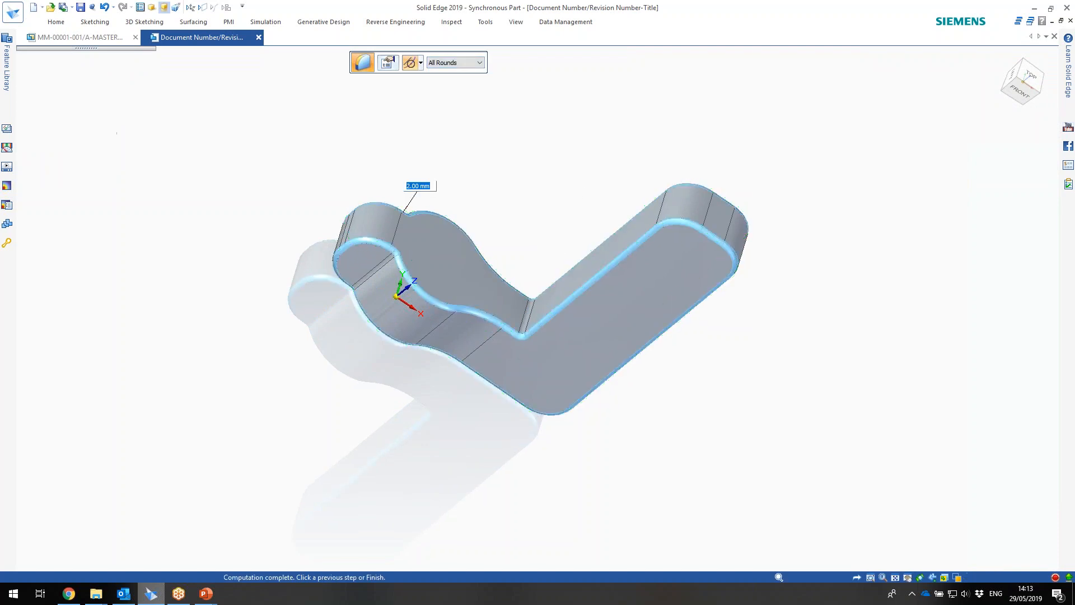
- Sketch a 34 mm diameter circle centred on the origin, with the sketch plane locked to the boss's top face
middle_click_drag(594, 247, 490, 309)
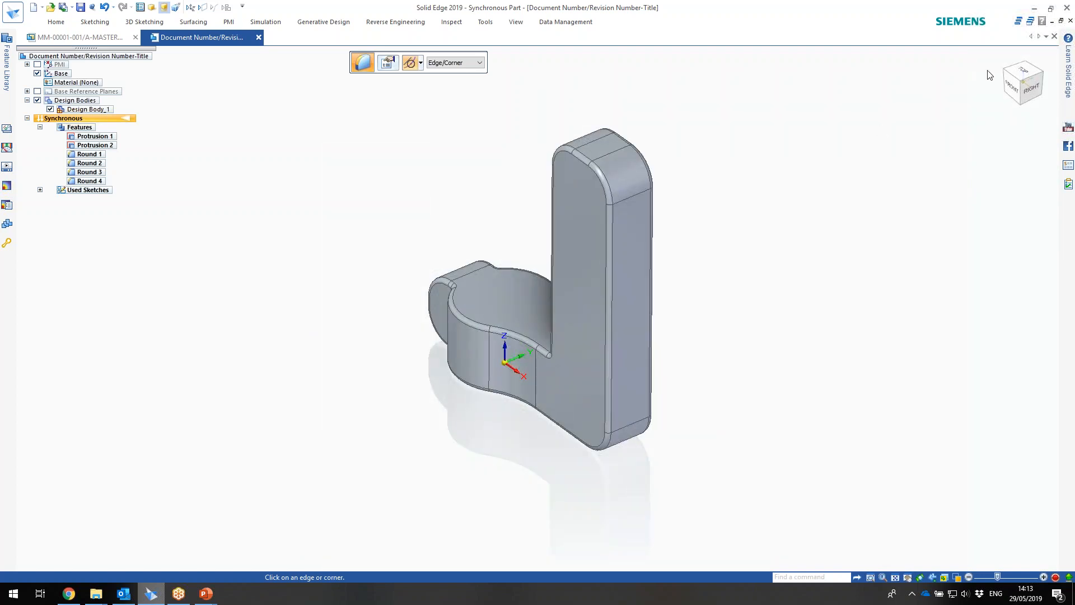
left_click(1008, 73)
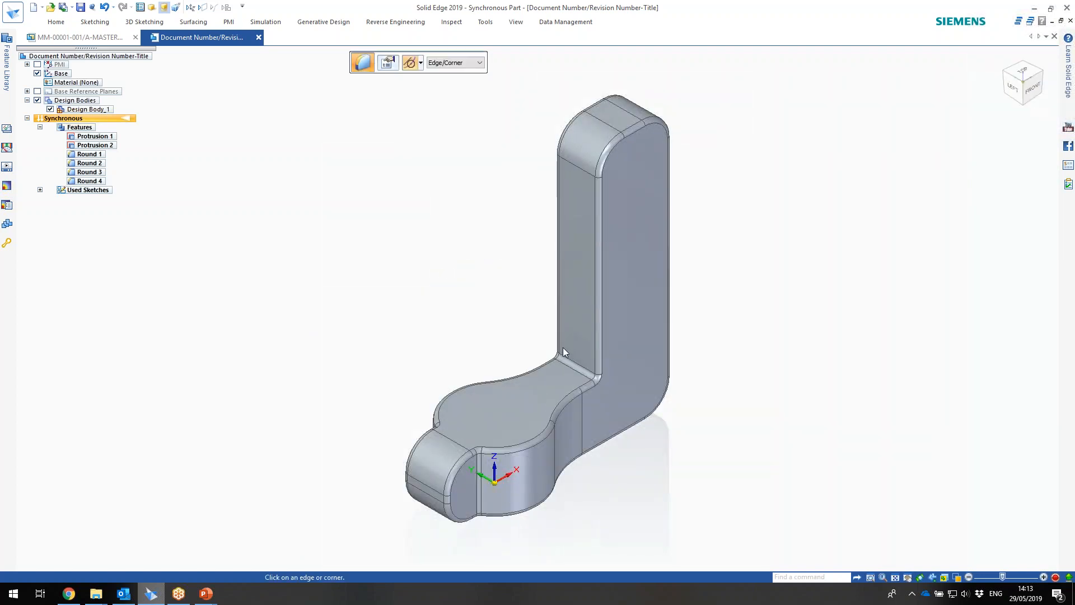
left_click(1022, 77)
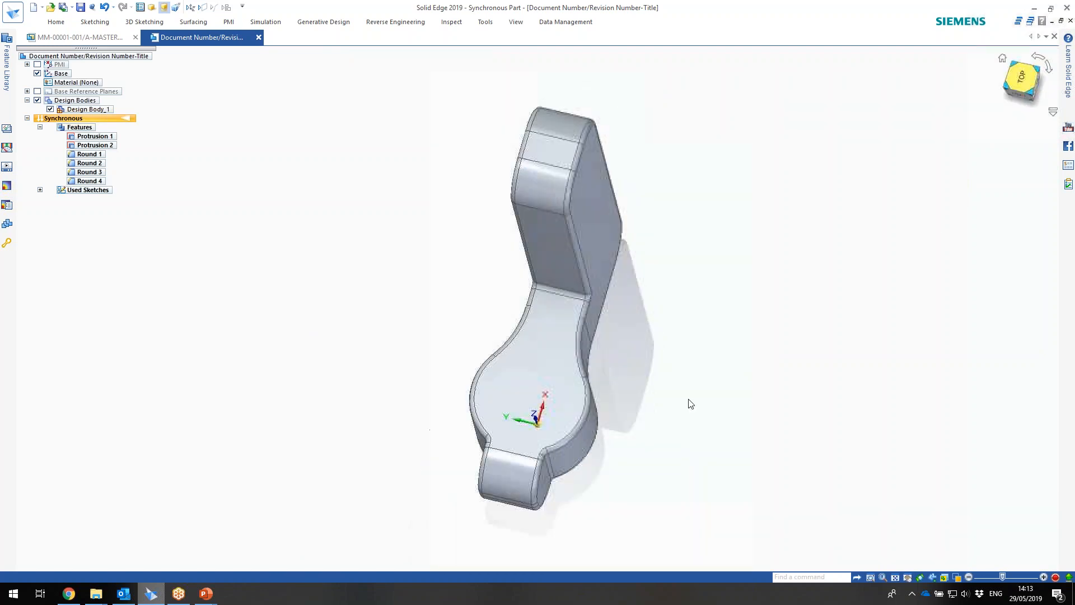
left_click(1048, 64)
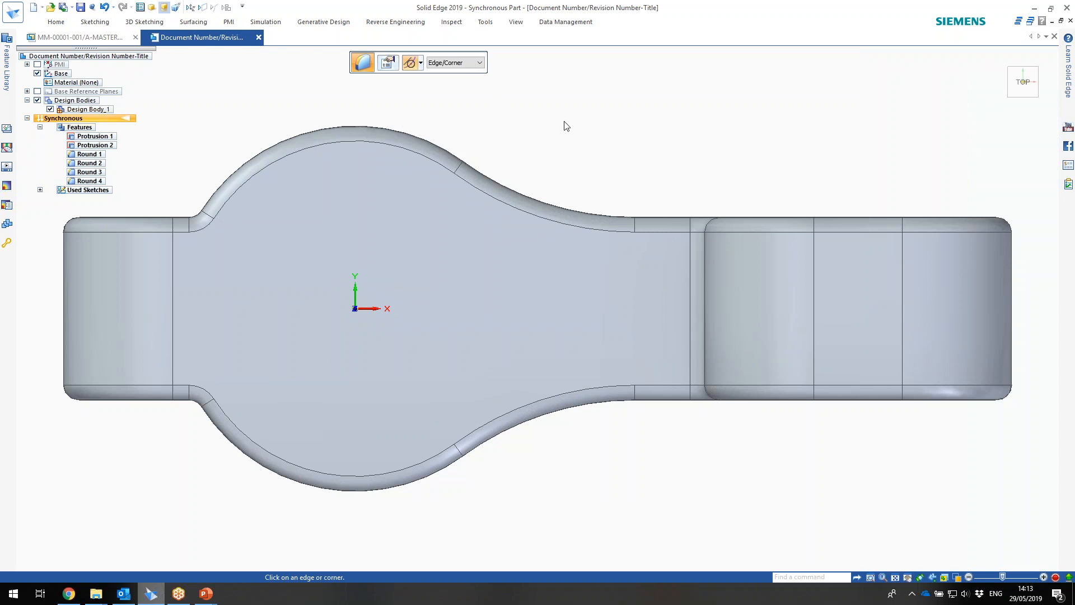
right_click_drag(497, 92, 516, 111)
left_click(518, 82)
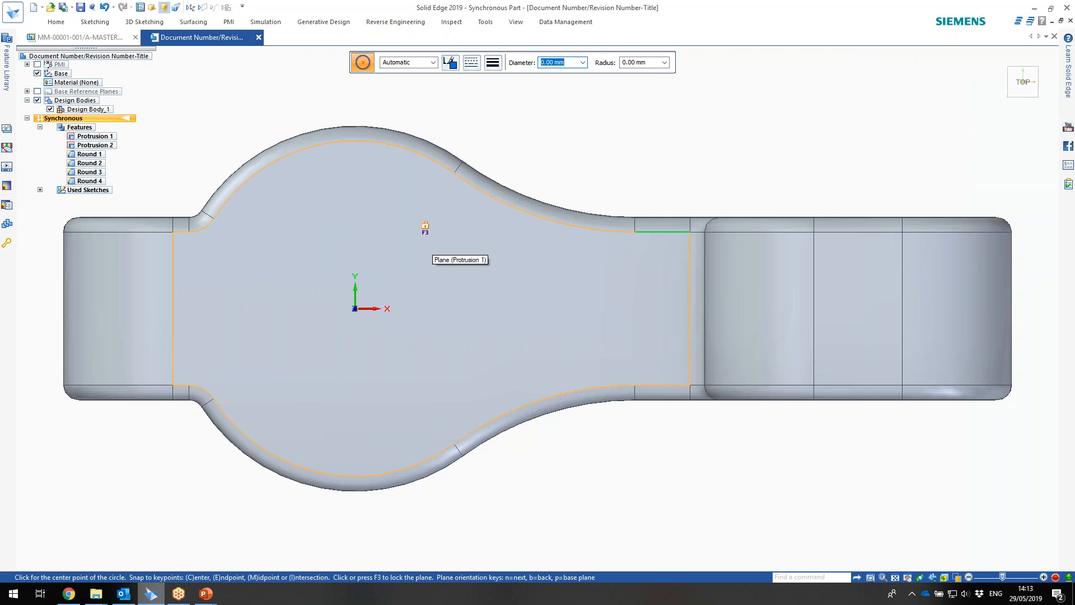
key("F3")
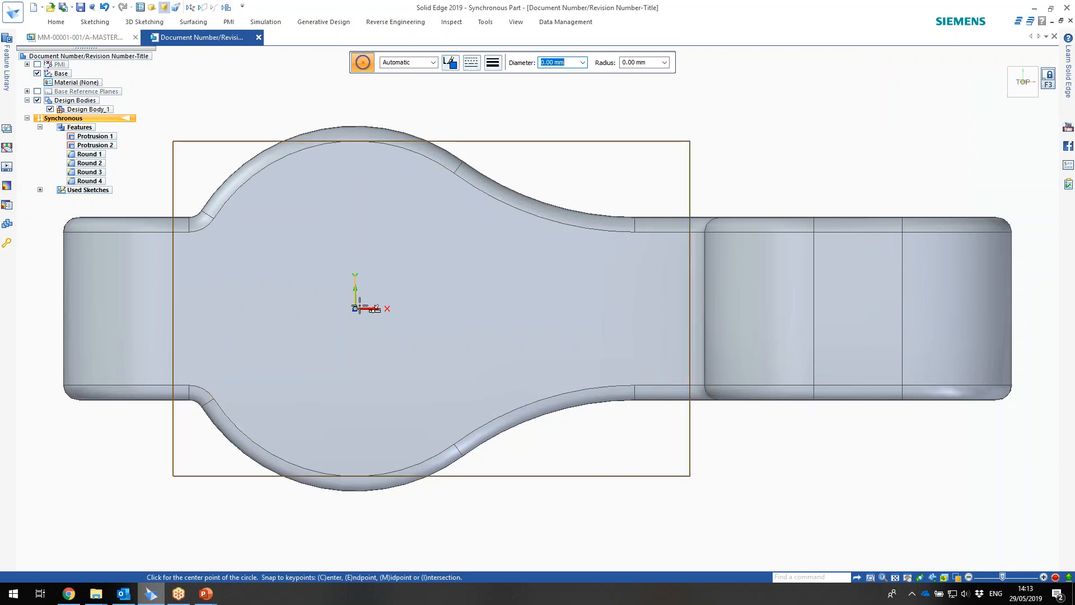
left_click(355, 308)
type("3")
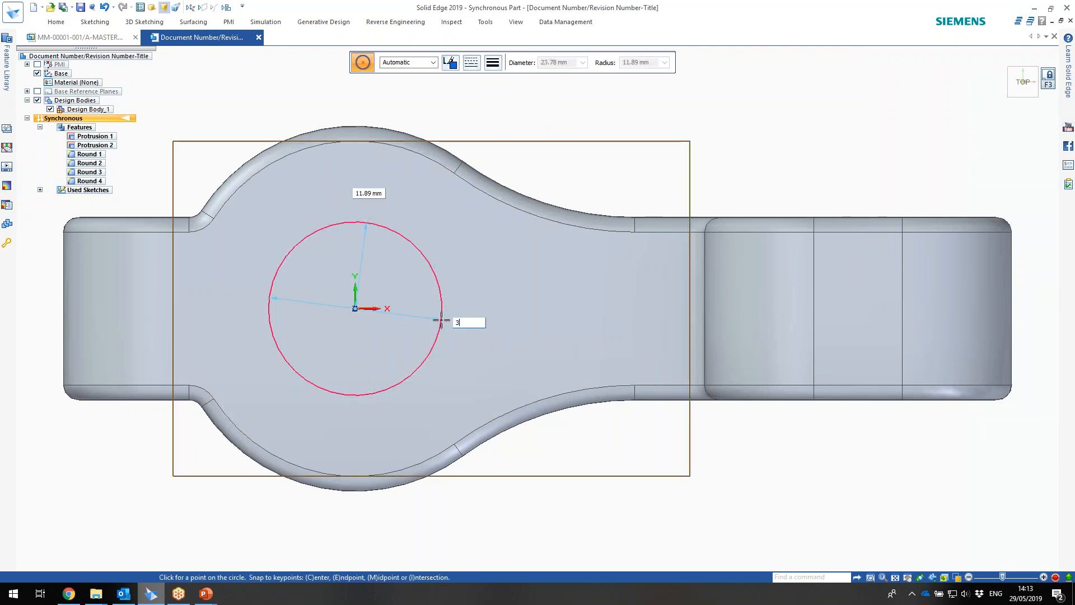
type("4")
key("Return")
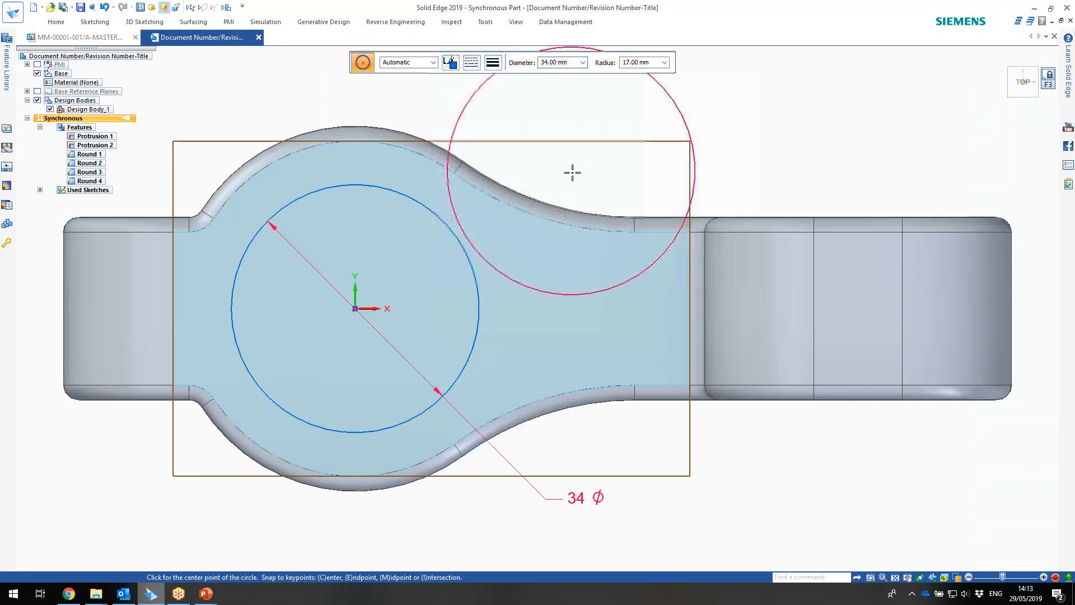
- Sketch a rectangle about 80 by 16 mm centred on the origin, reaching the short arm's outer end
right_click(595, 180)
left_click(587, 179)
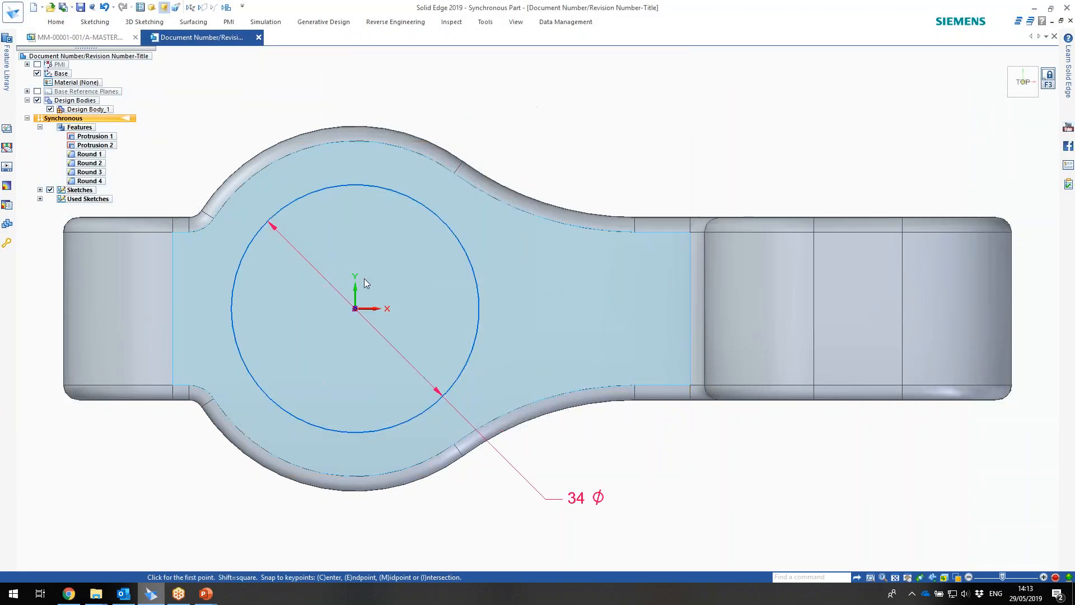
left_click(355, 309)
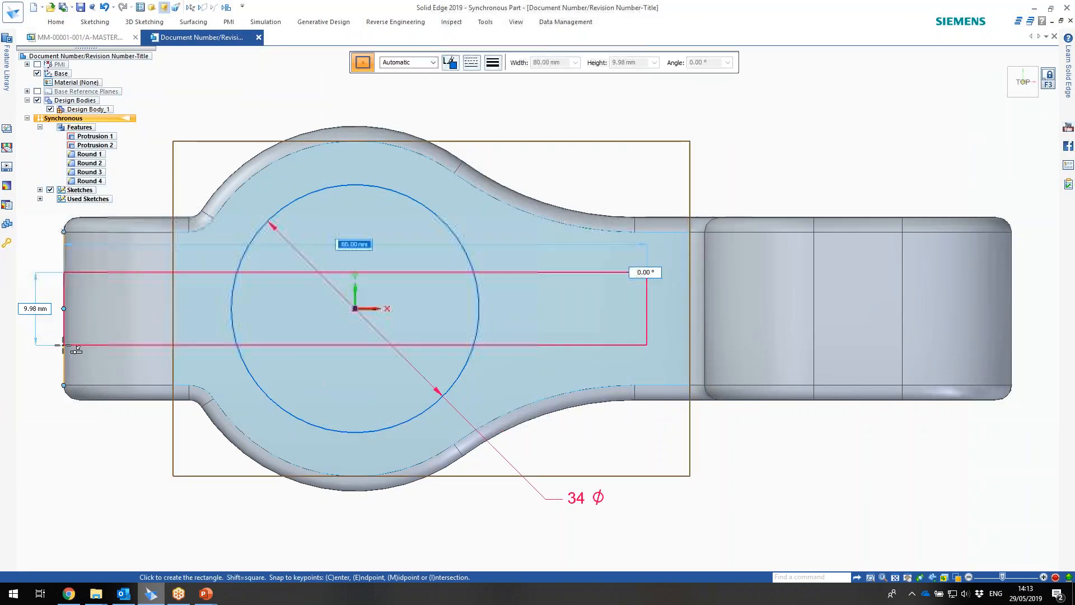
left_click(63, 366)
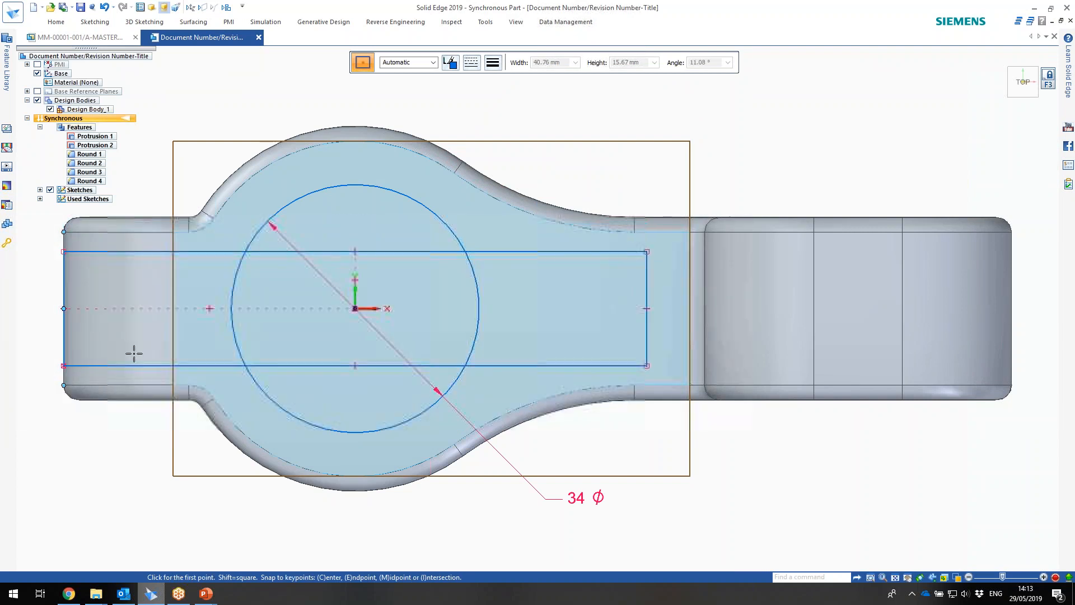
- Sketch a narrow rectangle centred on the midpoint of the upright's outer edge, extending into the upright
left_click(1011, 308)
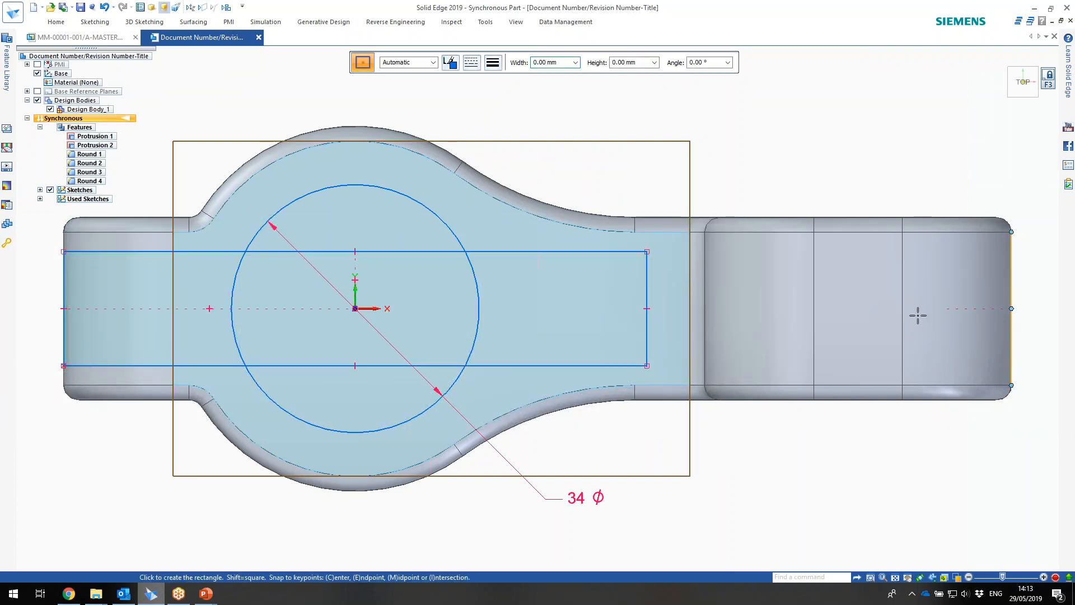
left_click(853, 329)
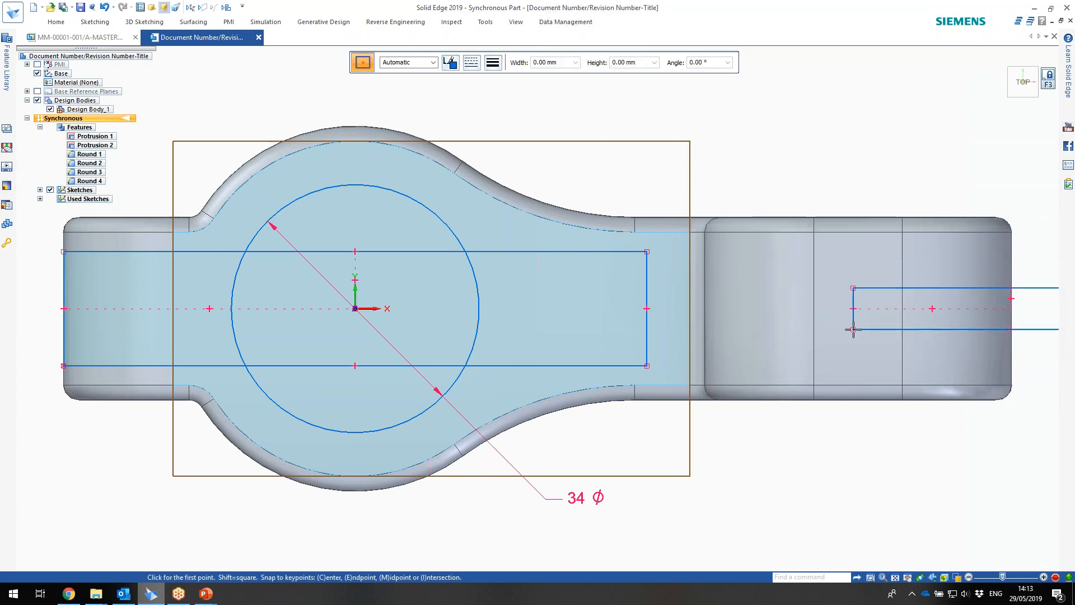
middle_click_drag(709, 251, 648, 253, "shift")
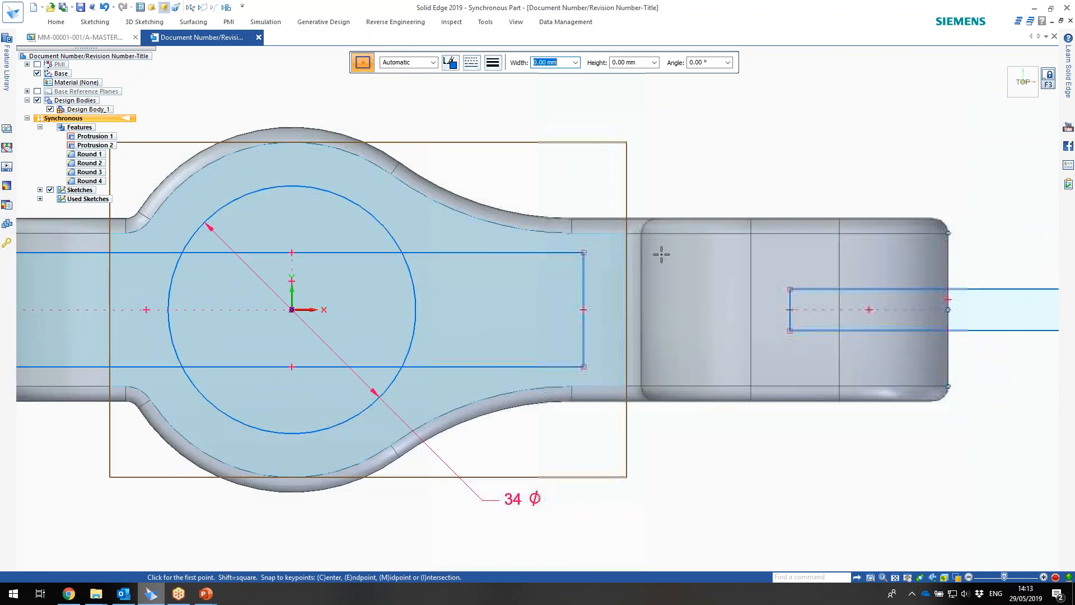
scroll(660, 254, "down", 2)
key("Escape")
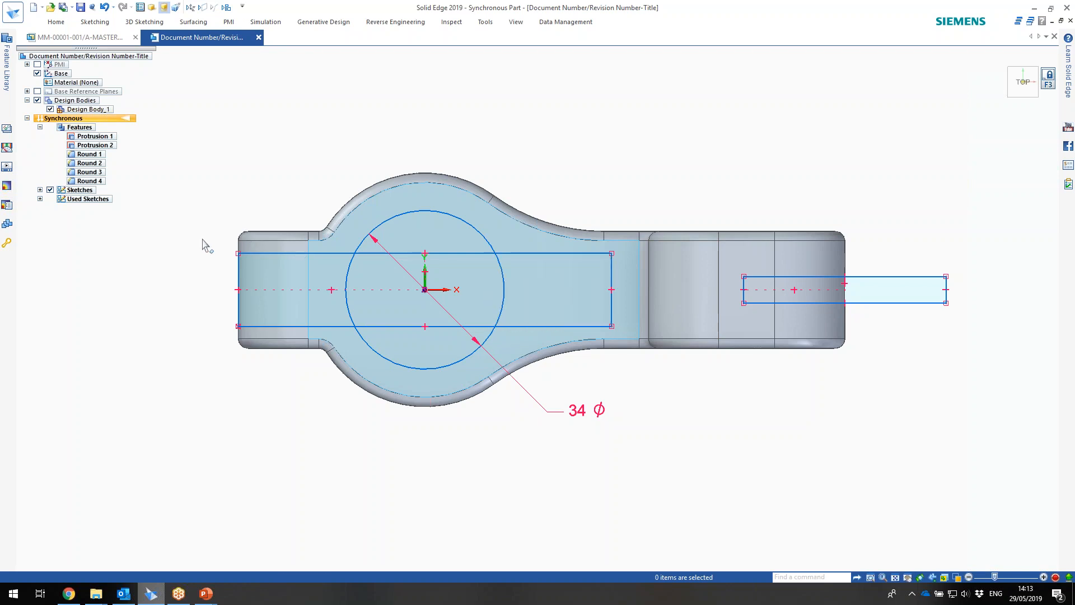
- Cut the circle and both rectangle regions symmetrically through the full height of the part
left_click(988, 334)
left_click(435, 236)
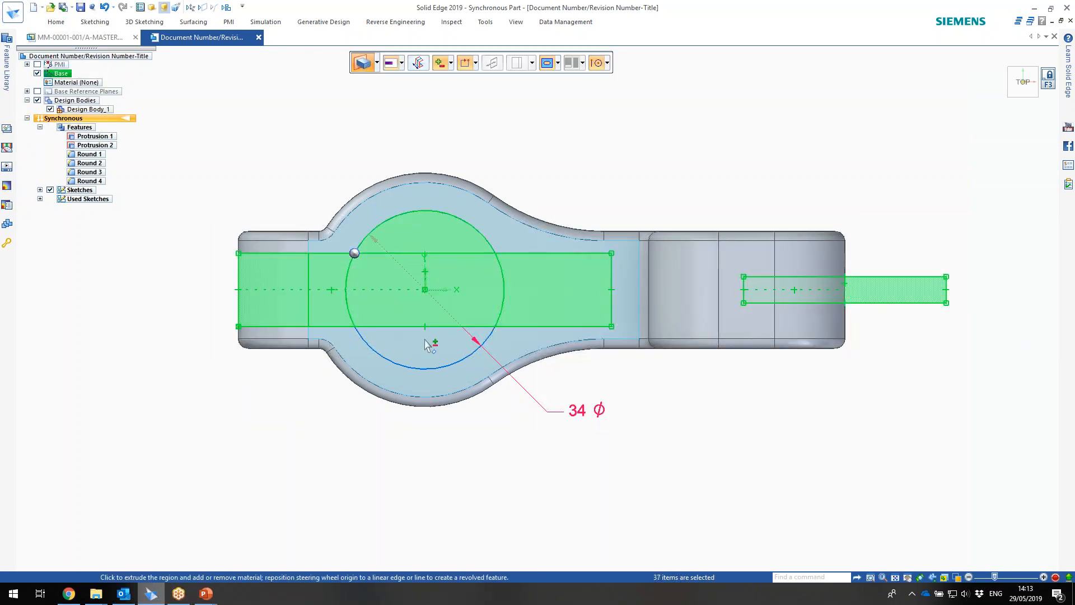
middle_click_drag(541, 372, 523, 327)
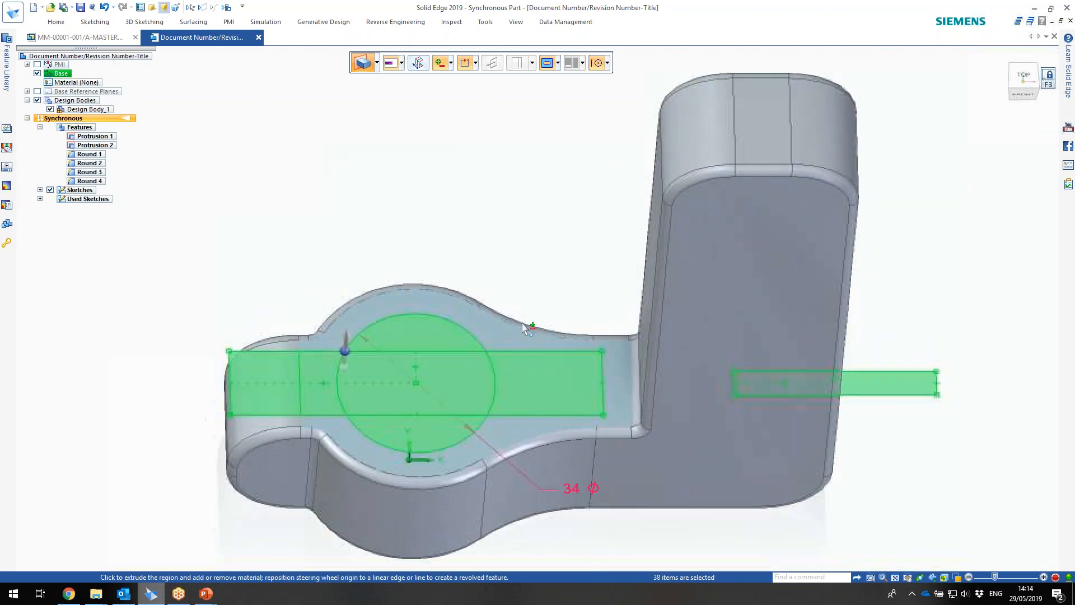
left_click(345, 340)
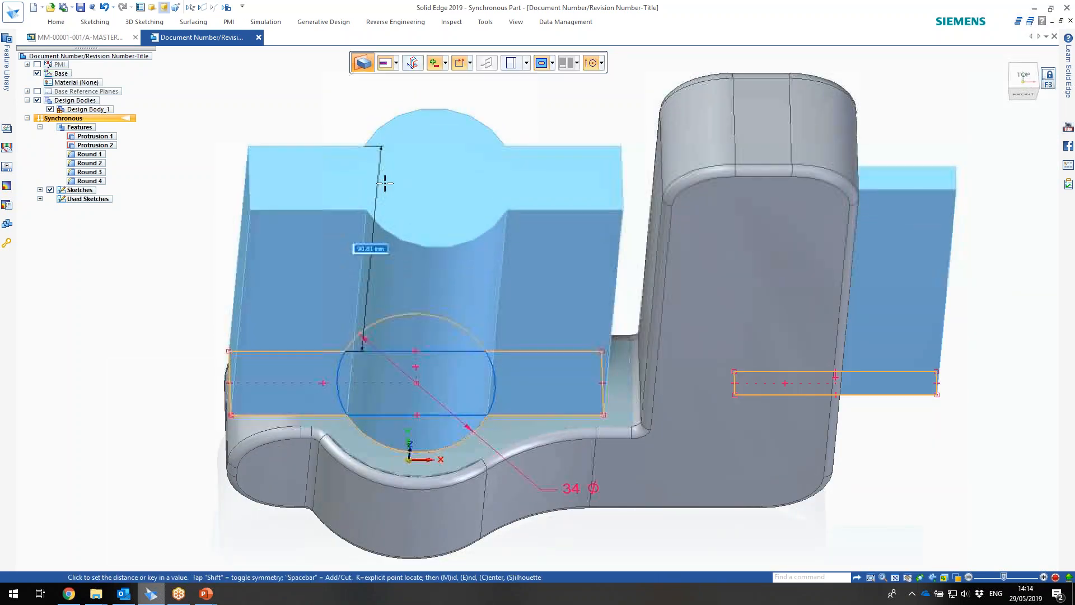
left_click(413, 63)
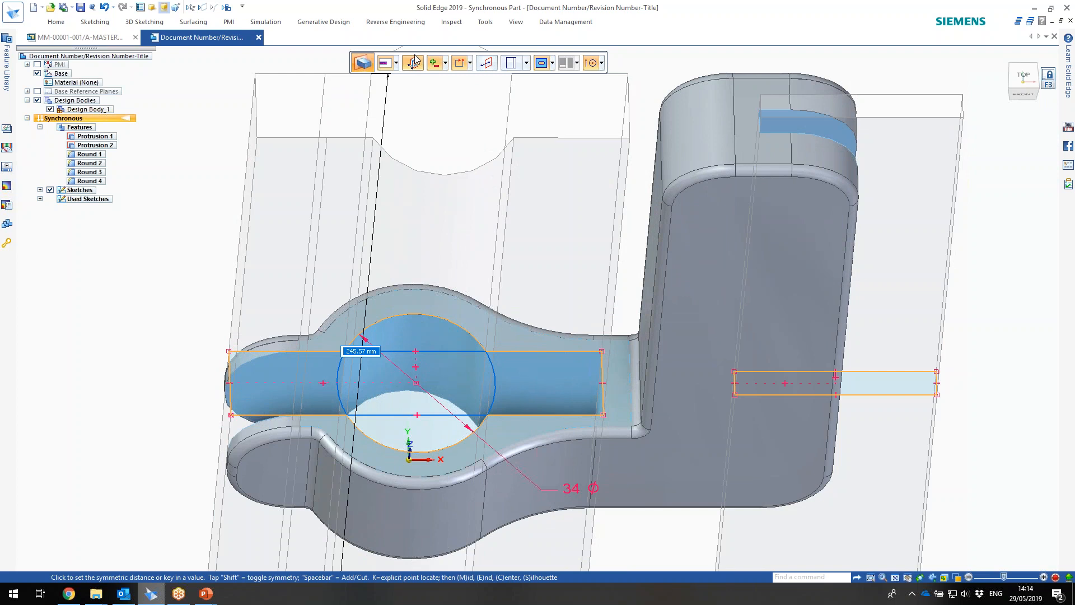
left_click(384, 140)
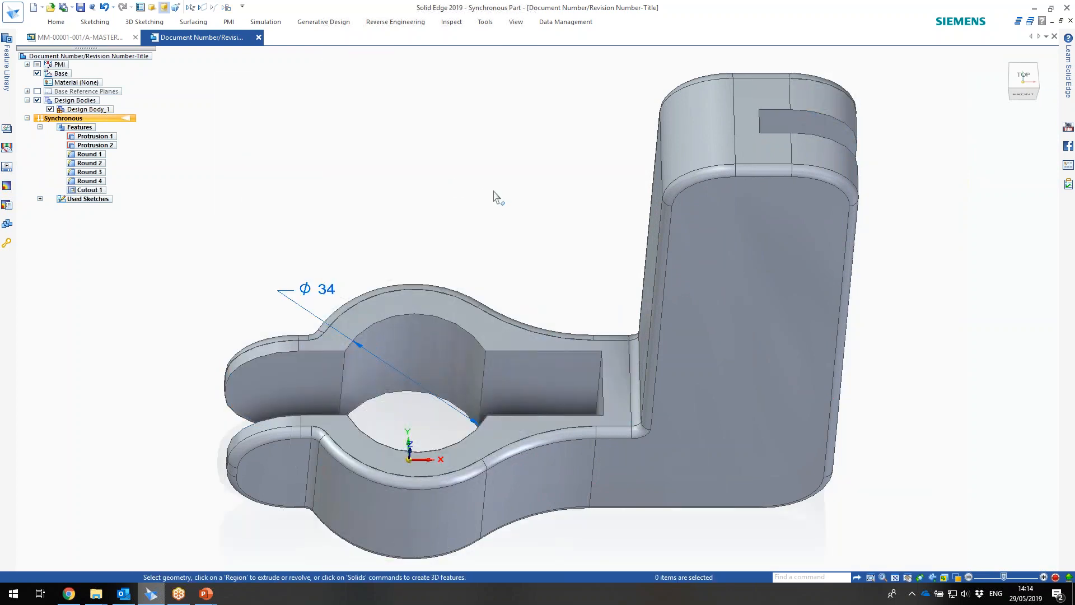
middle_click_drag(481, 206, 507, 159)
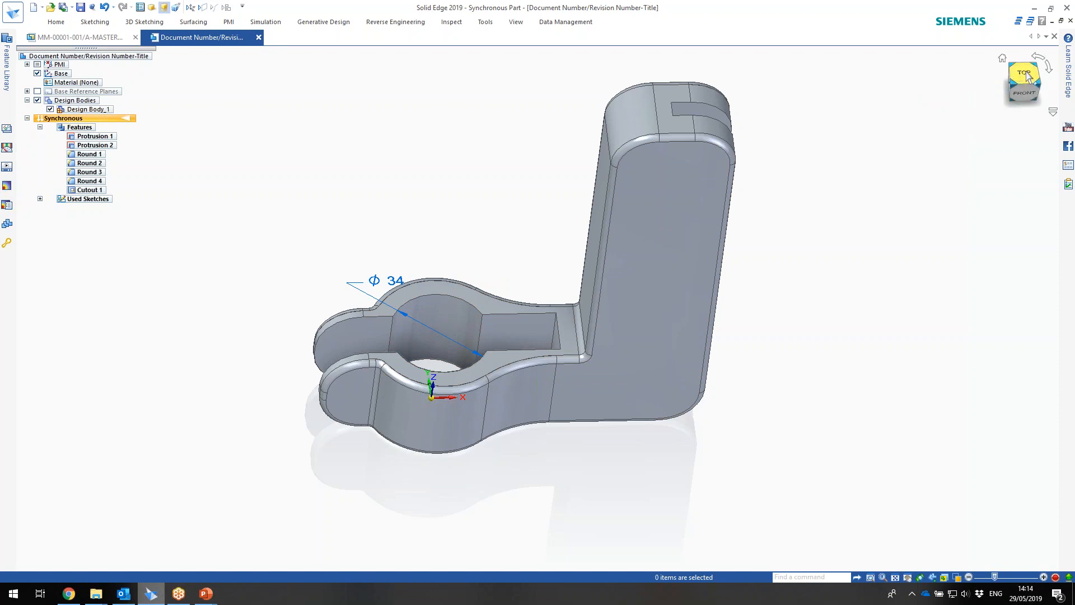
left_click(57, 22)
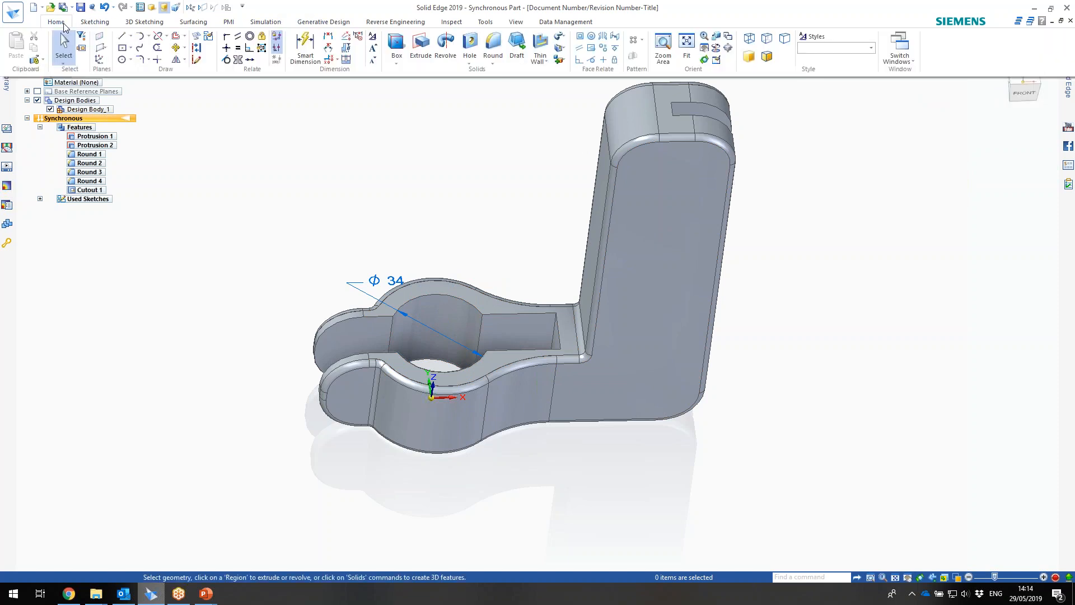
left_click(581, 37)
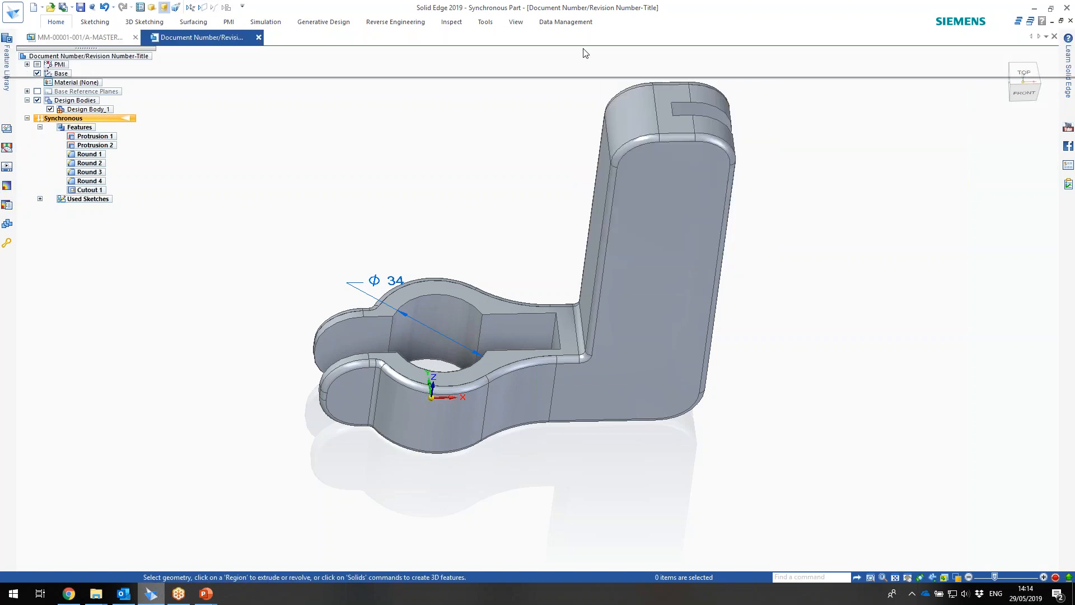
left_click(685, 115)
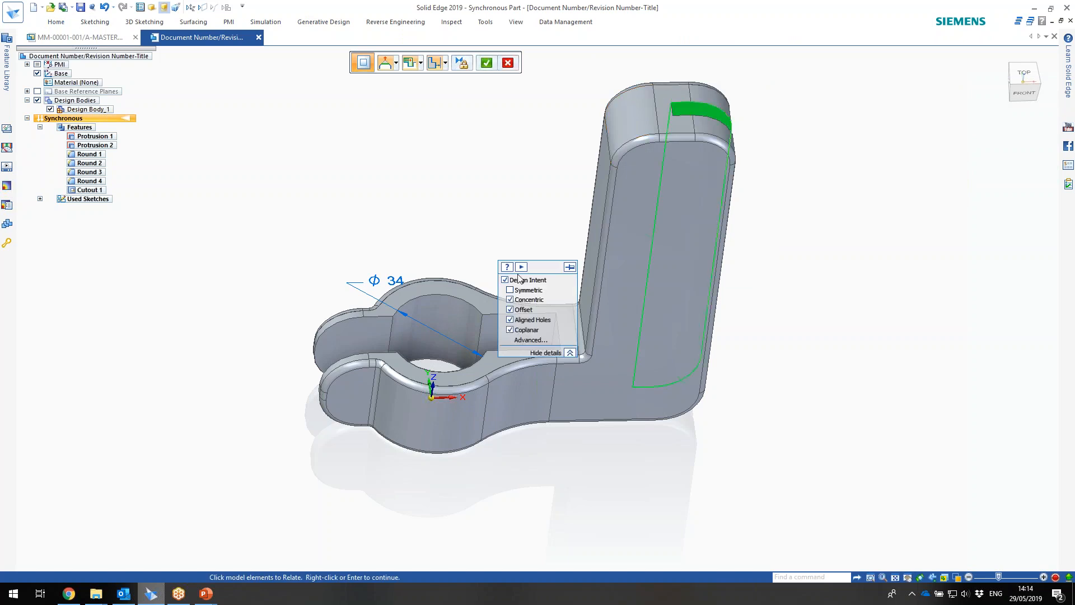
left_click_drag(542, 270, 908, 69)
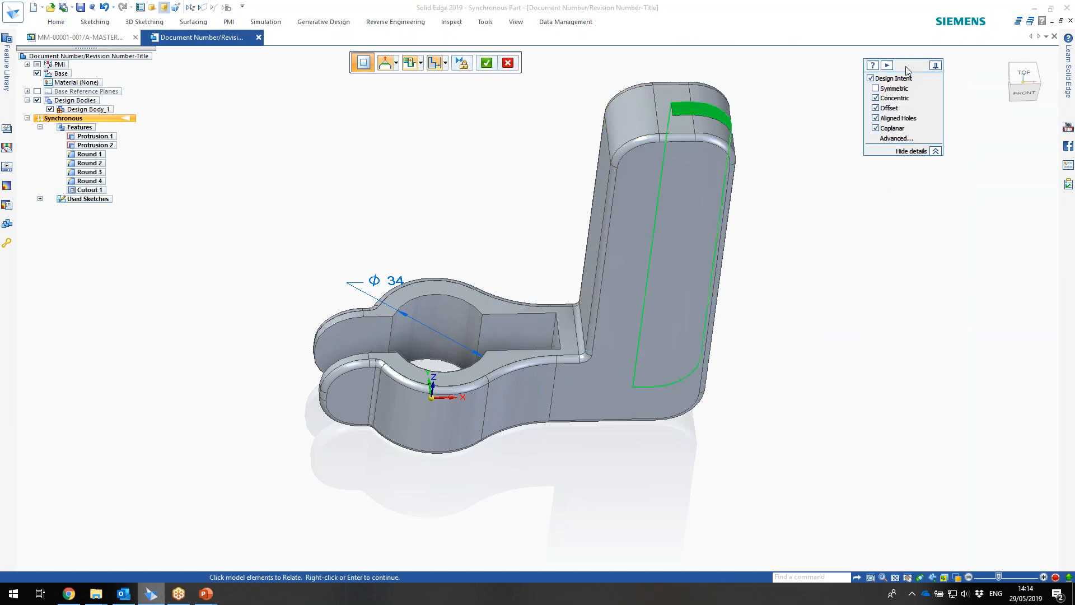
left_click(522, 333)
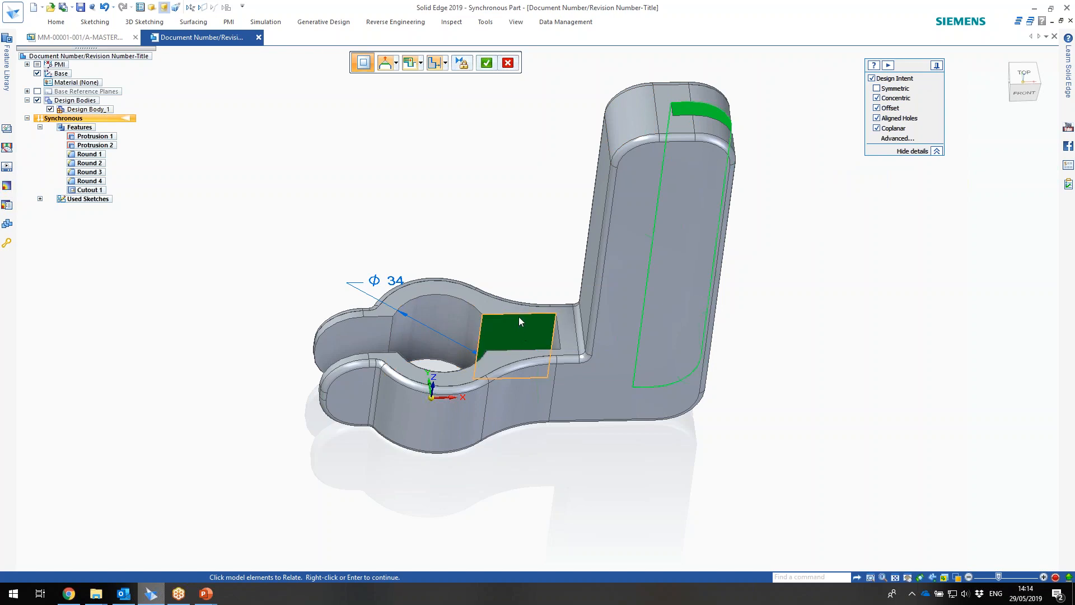
left_click(508, 63)
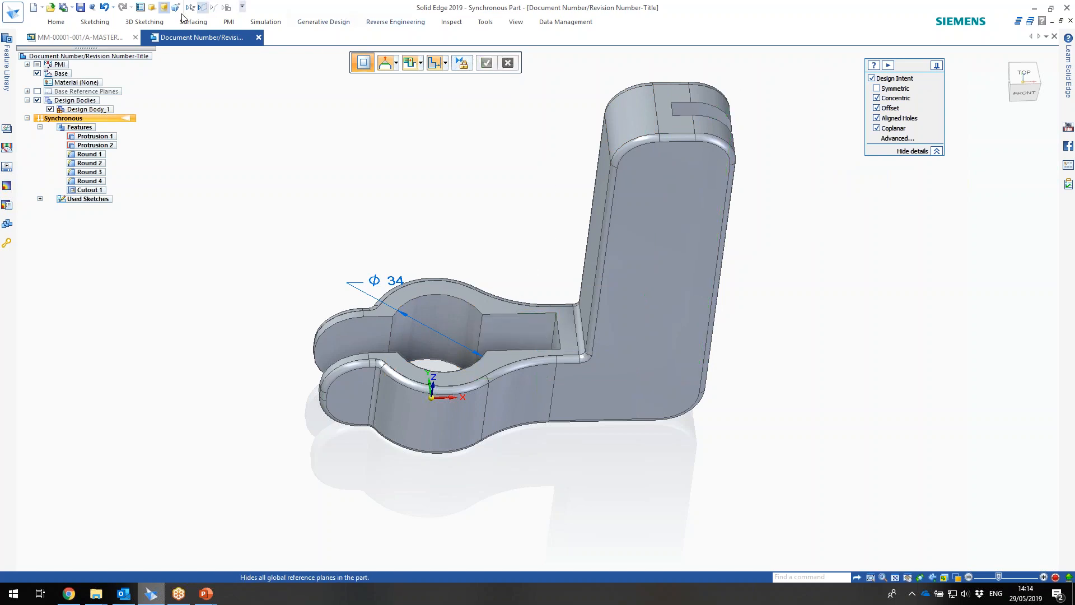
- Make the upright slot's side face coplanar with the matching lower slot face, with the Symmetric design intent enabled
left_click(705, 116)
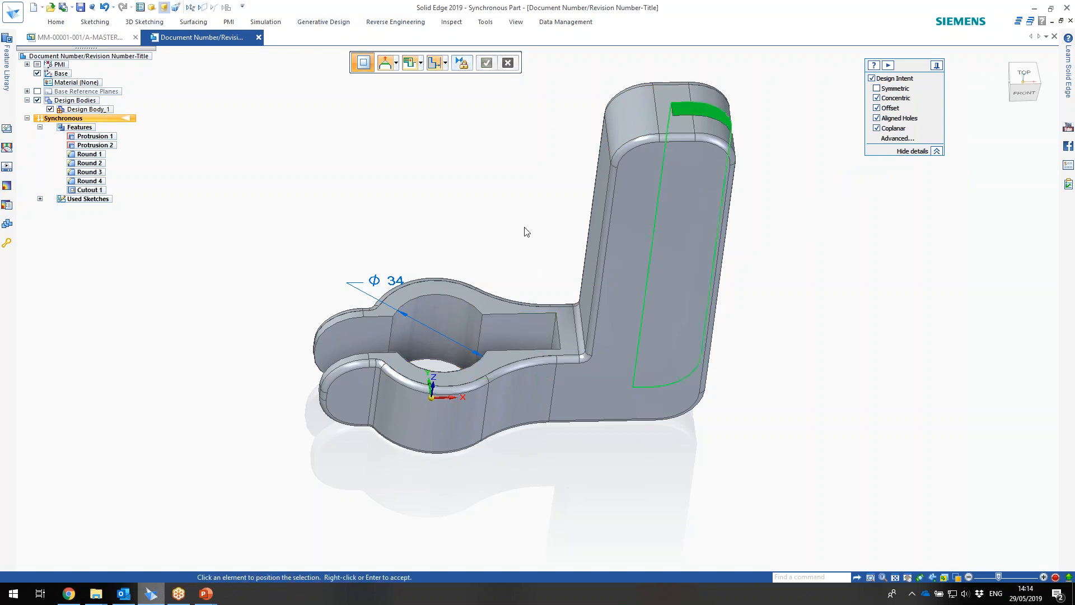
right_click(526, 326)
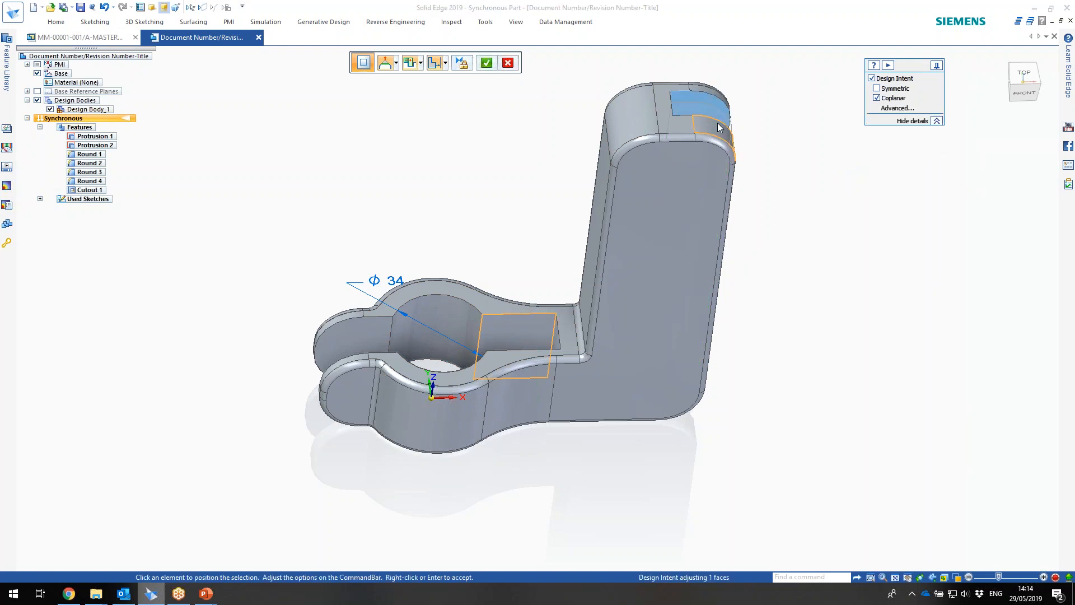
key("ctrl+t")
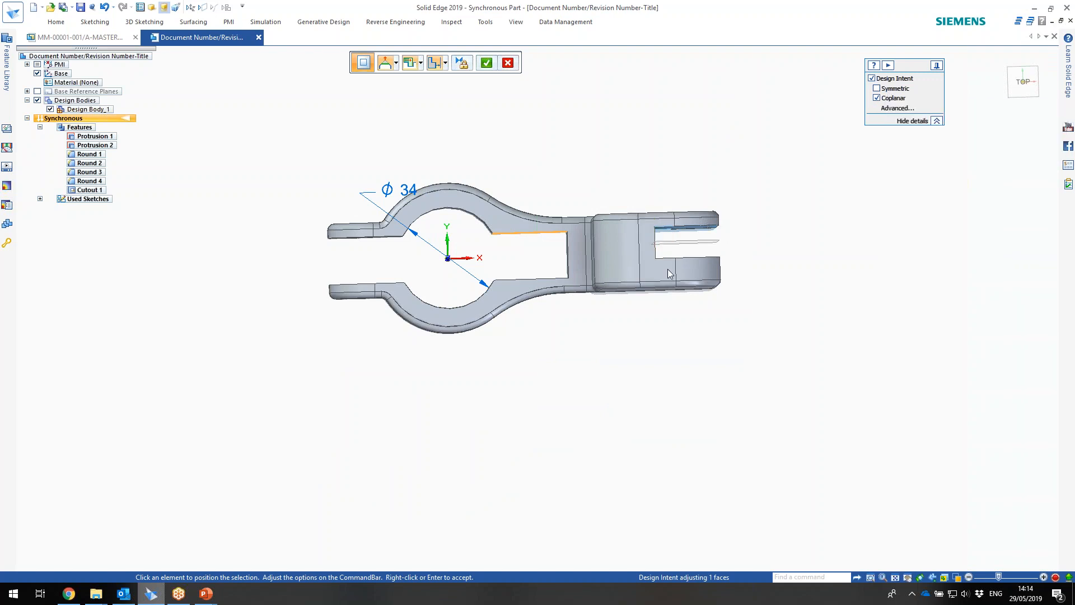
left_click(877, 89)
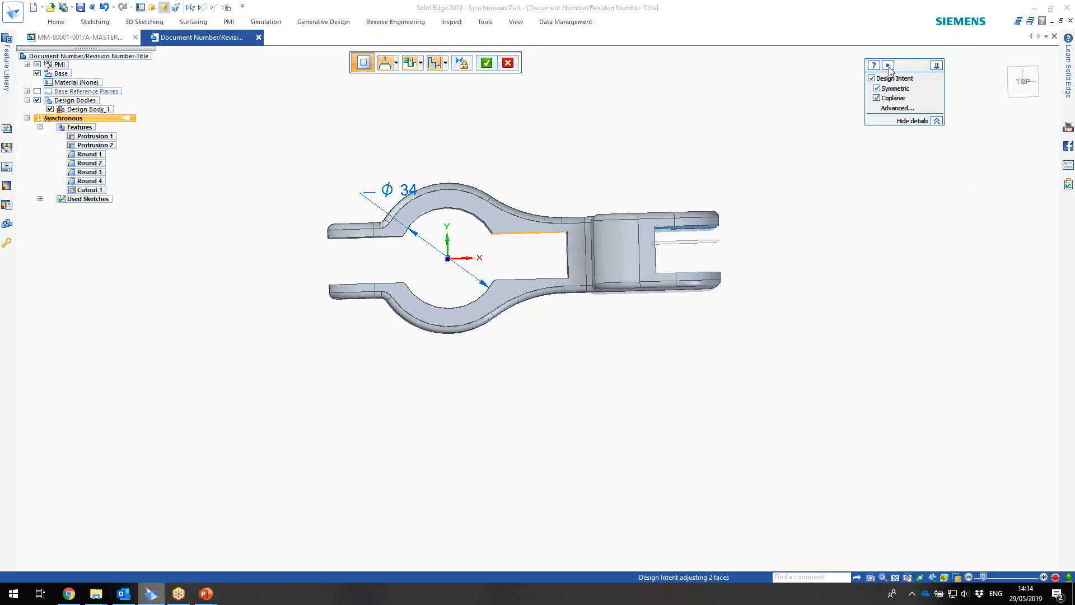
left_click(489, 62)
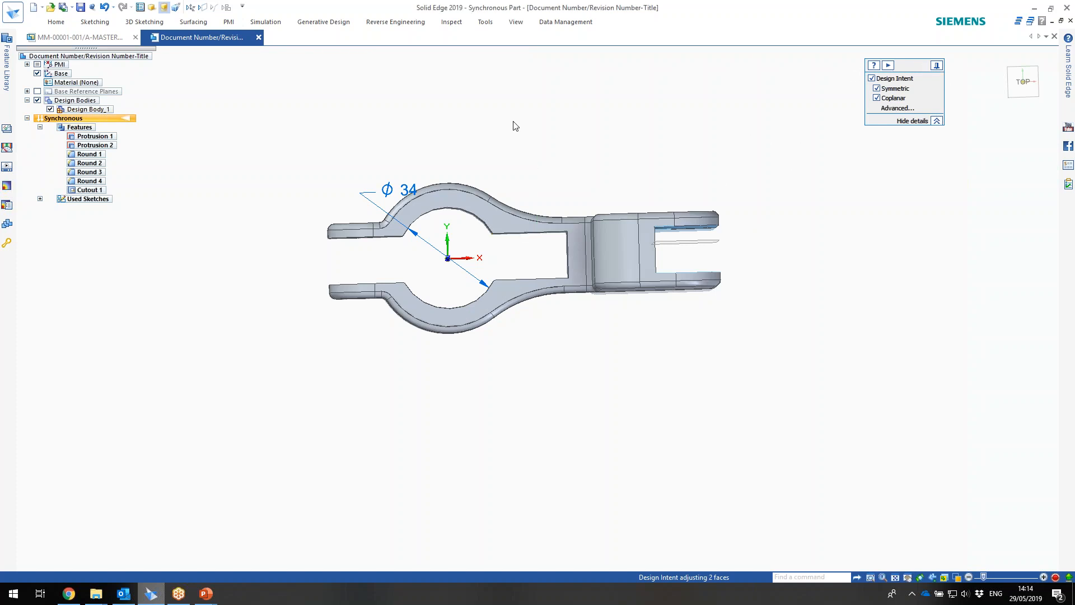
- Move the bore's diameter dimension text to the opposite side of the bore, above the boss on the upright's side
left_click(1024, 95)
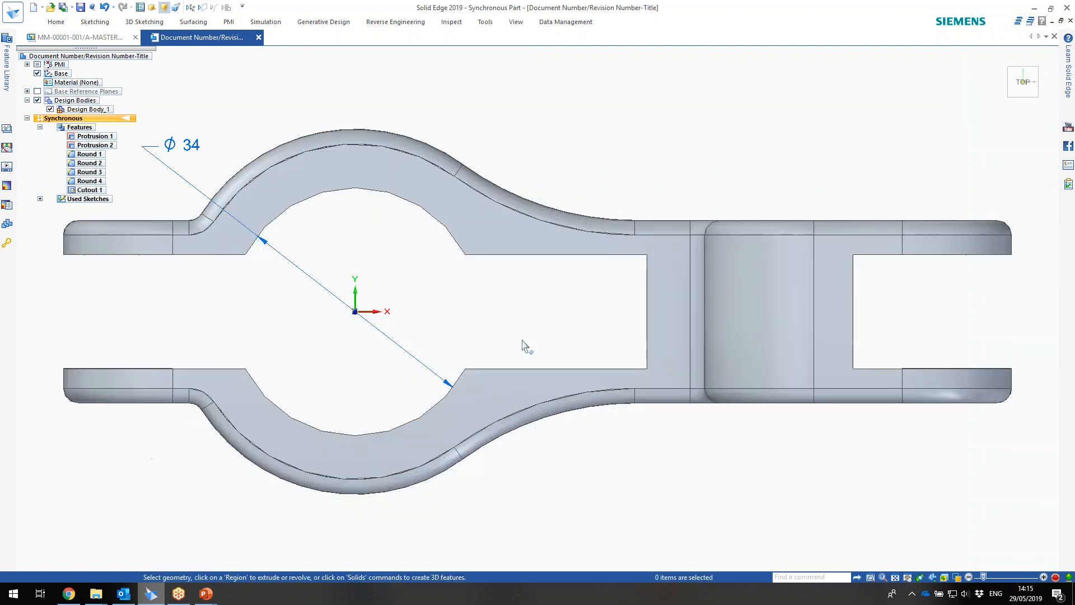
left_click(163, 147)
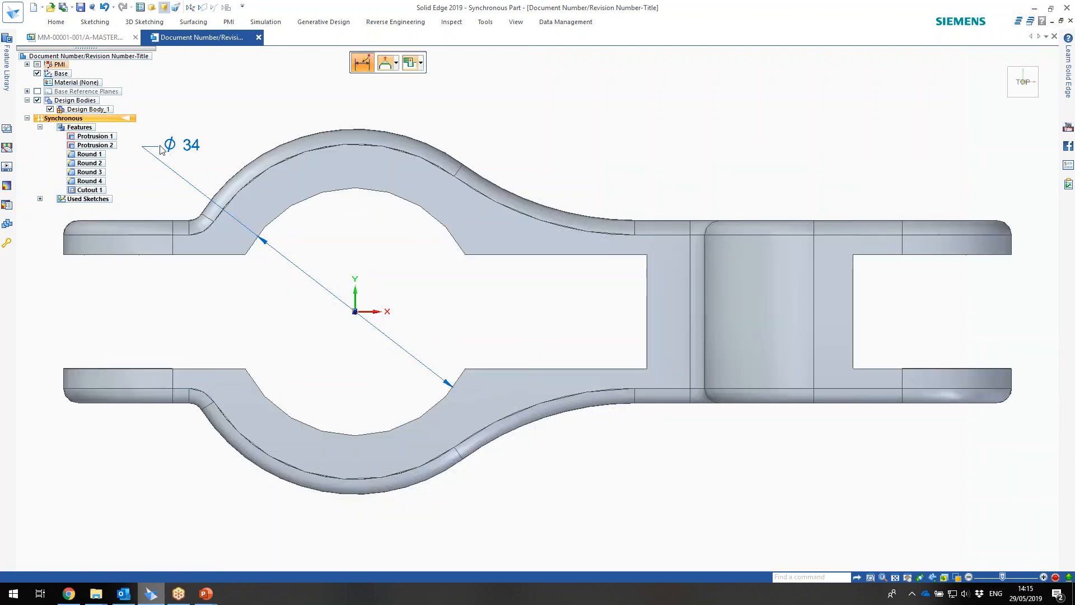
key("Escape")
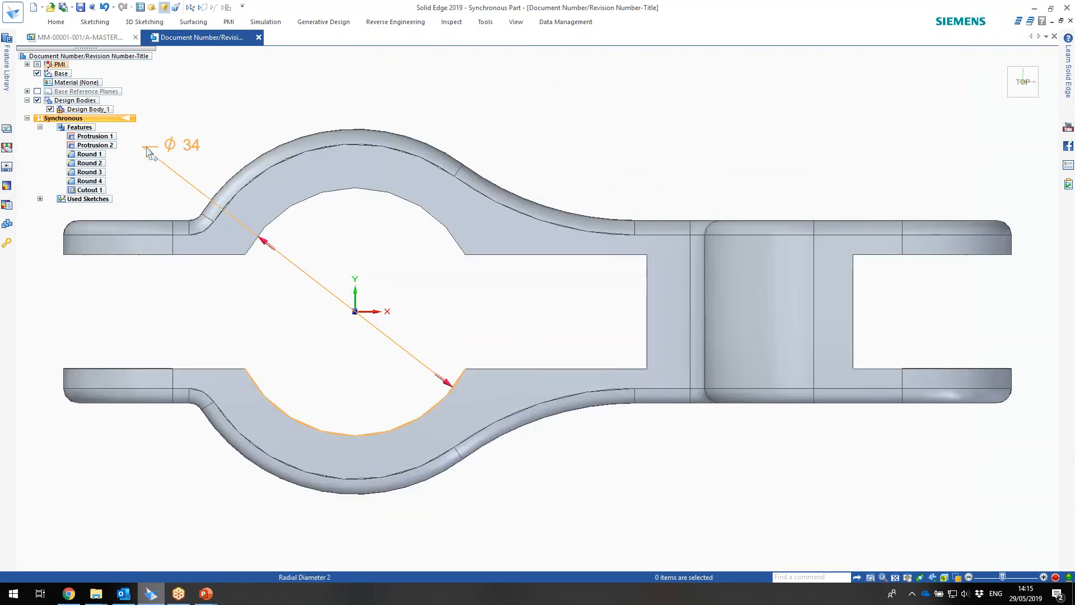
left_click(196, 140)
left_click_drag(197, 140, 600, 112)
- Apply a unit tolerance of +0.25 mm upper and 0.00 mm lower to the bore's diameter dimension
left_click(637, 80)
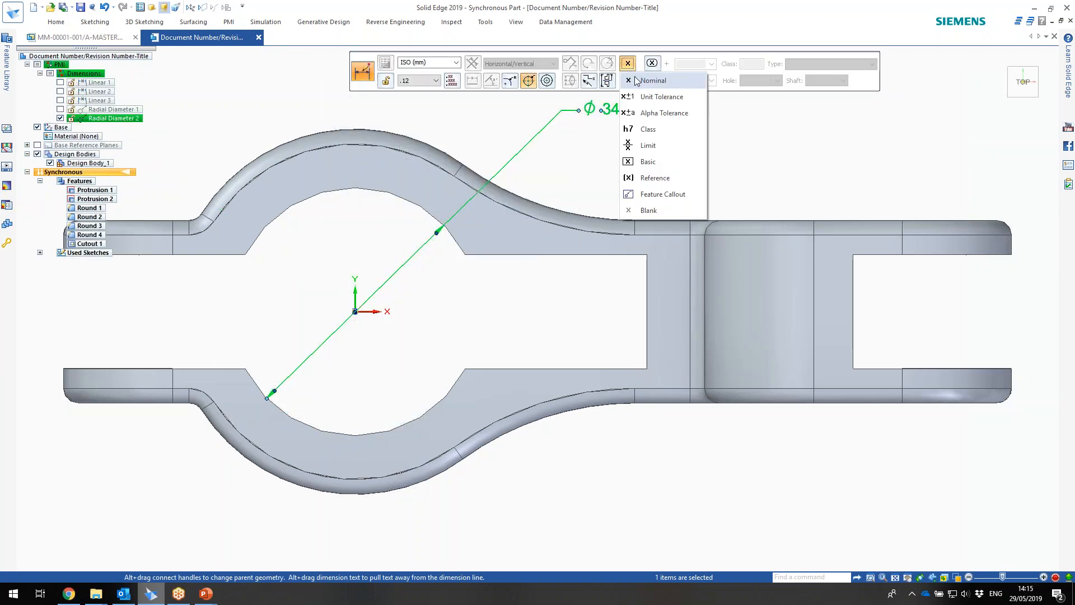
left_click(659, 100)
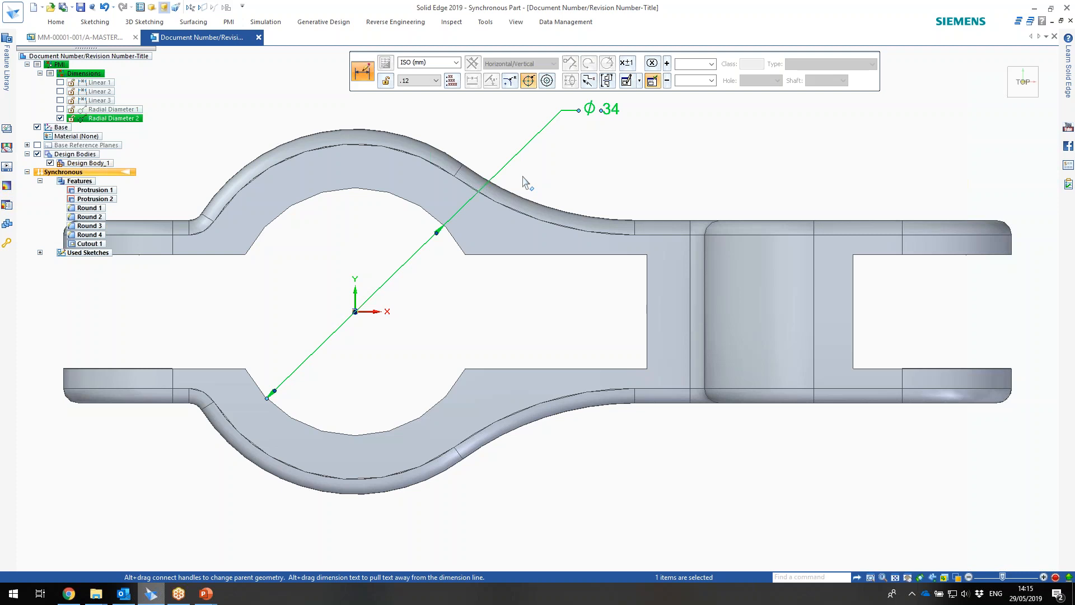
left_click(711, 64)
left_click(694, 90)
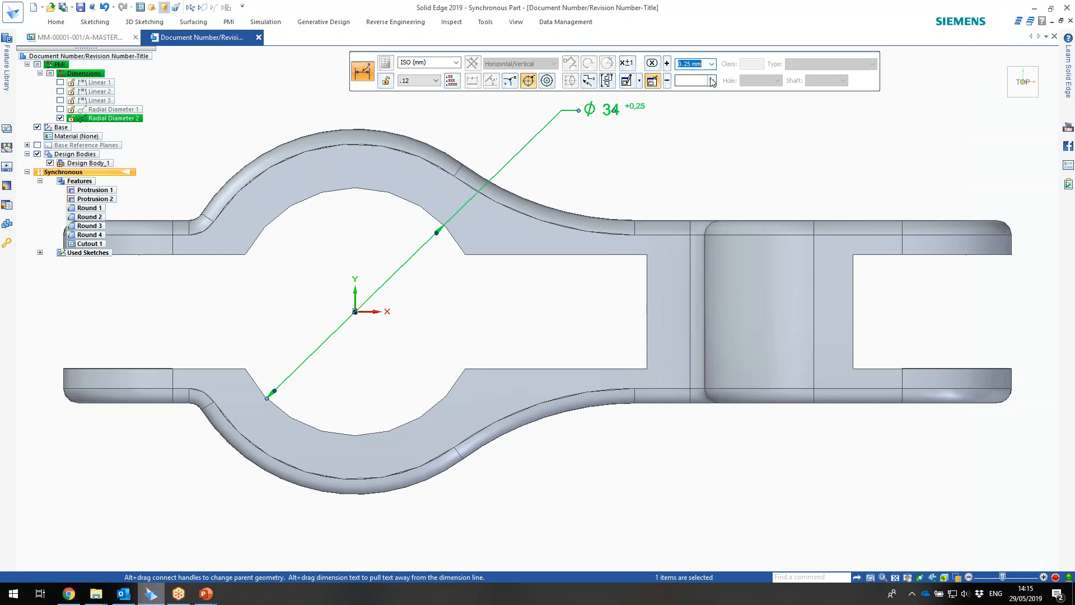
left_click(711, 80)
left_click(697, 93)
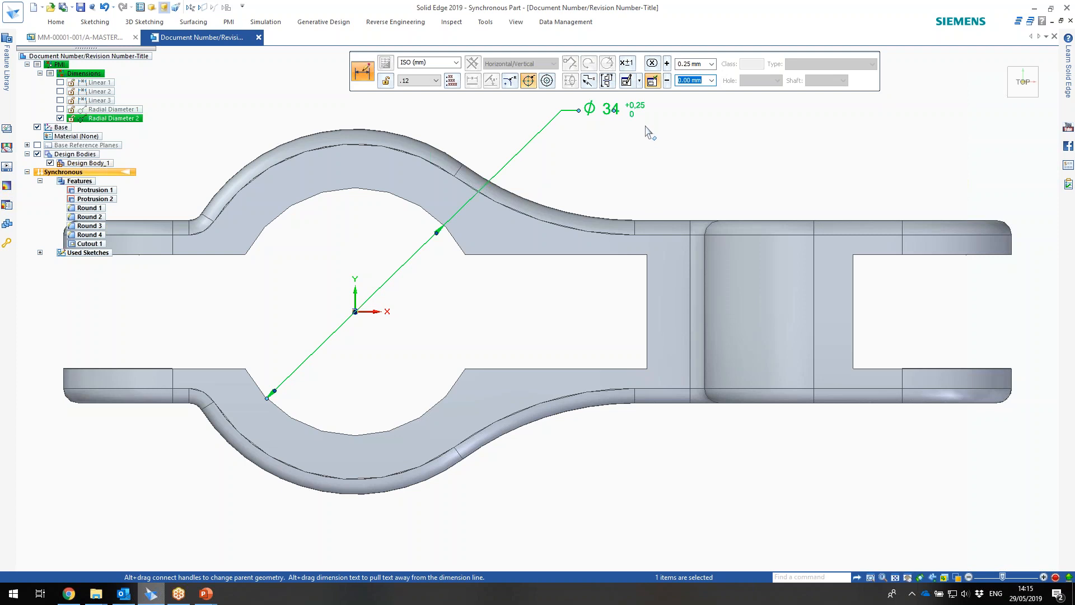
key("Tab")
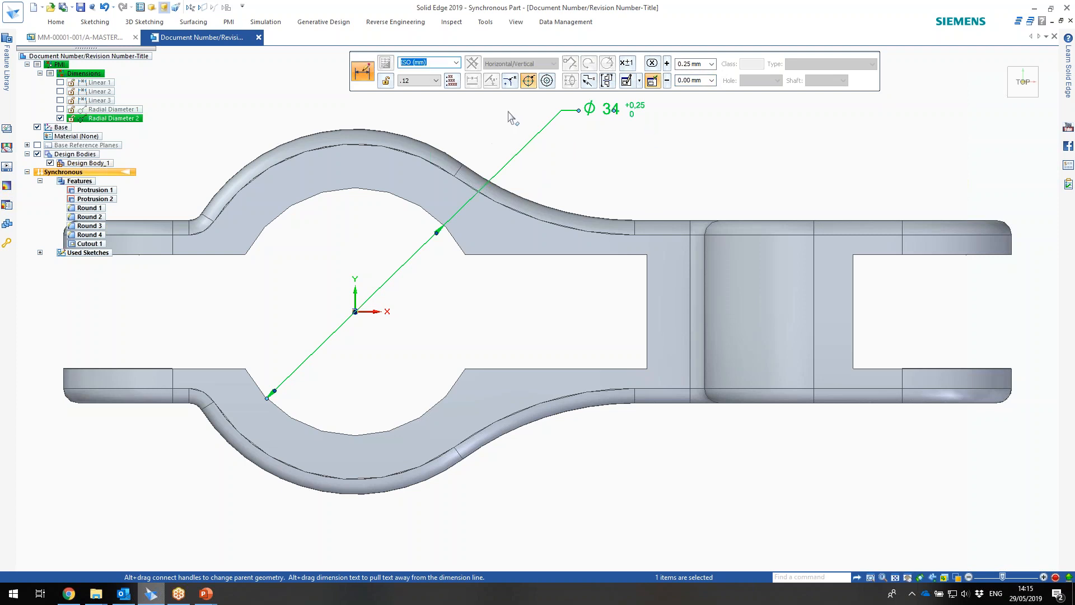
left_click(539, 98)
- Dimension the horizontal distance from the bore centre to the closed end of the lower slot, placed above the part
middle_click_drag(458, 104, 564, 99, "shift")
right_click_drag(568, 96, 604, 109)
left_click(538, 96)
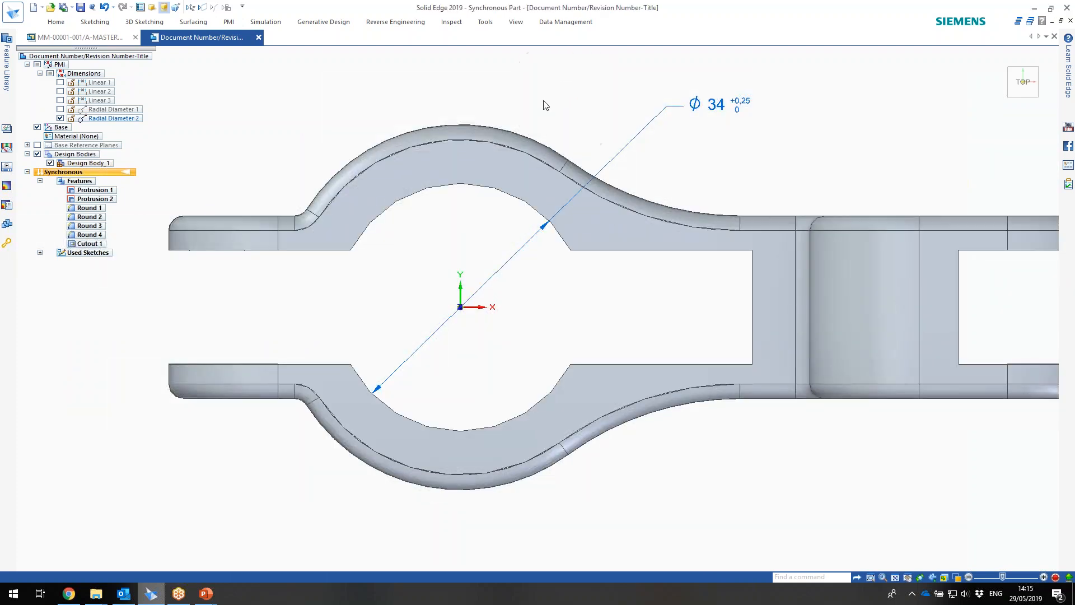
left_click(751, 281)
left_click(460, 307)
scroll(532, 105, "down", 1)
middle_click_drag(532, 107, 580, 150, "shift")
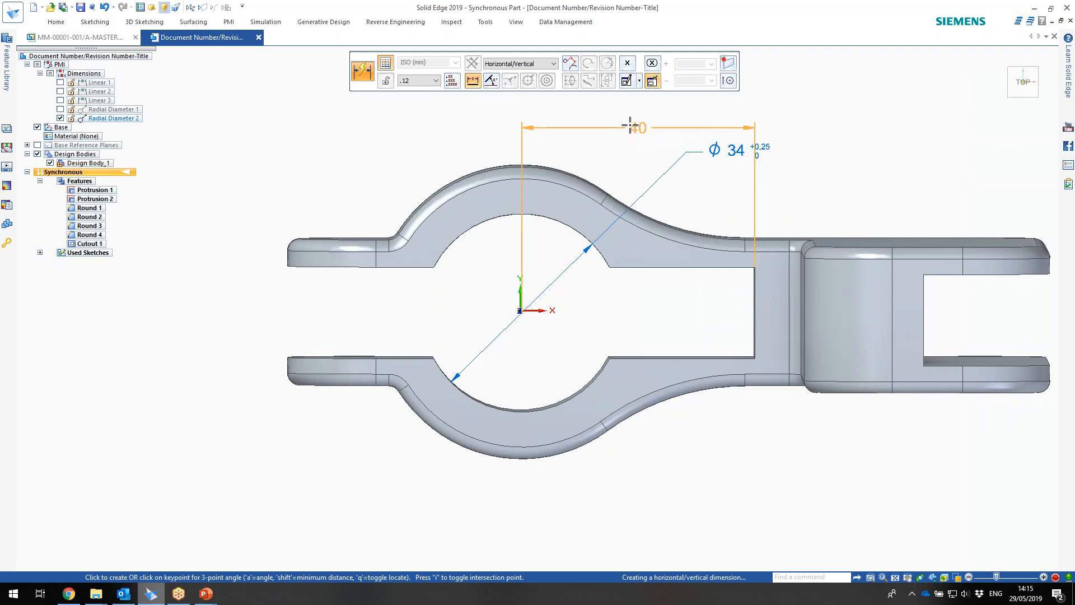
left_click(630, 125)
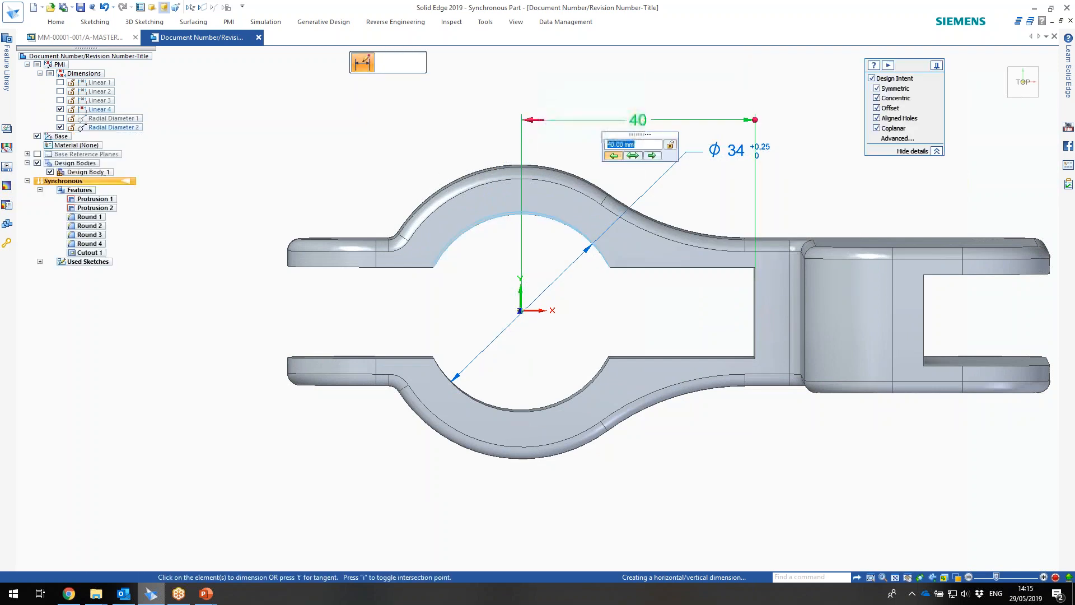
- Dimension the horizontal distance from the bore centre to the short arm's outer end, aligned with the neighbouring dimension
left_click(462, 235)
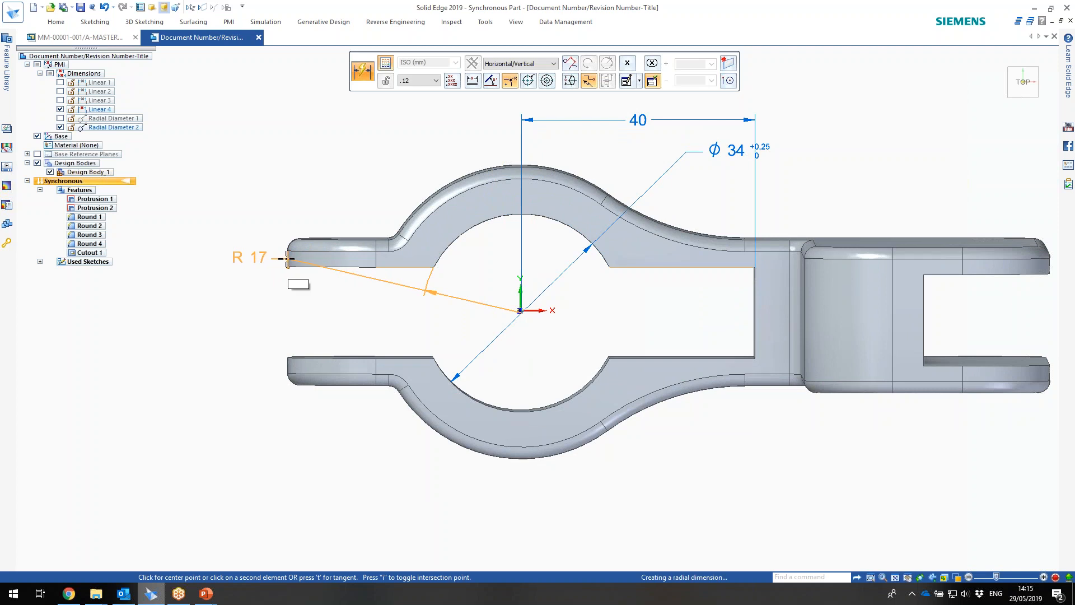
left_click(288, 258)
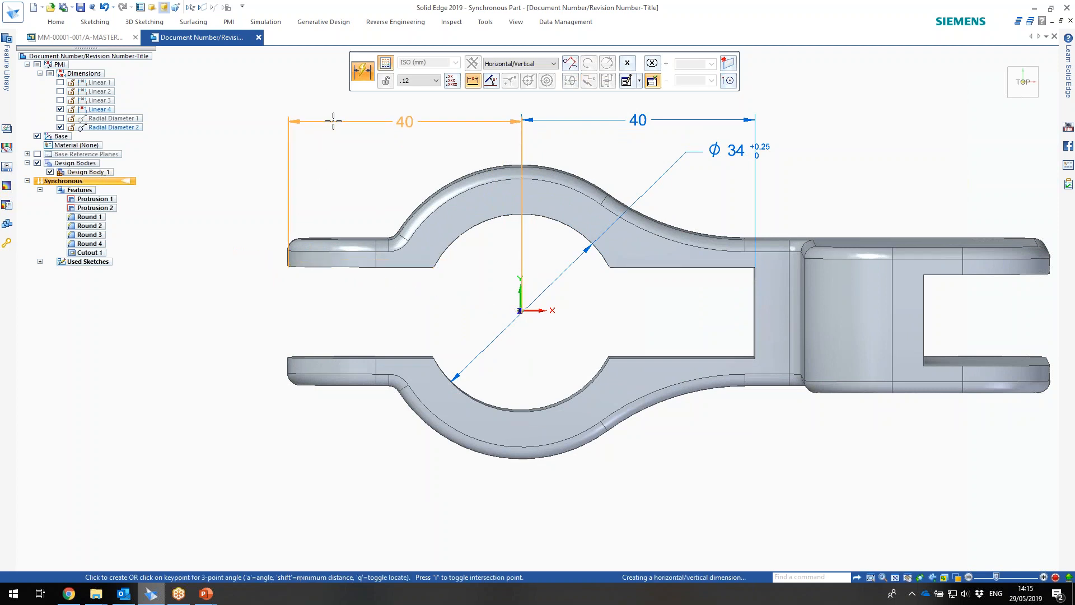
left_click(333, 121)
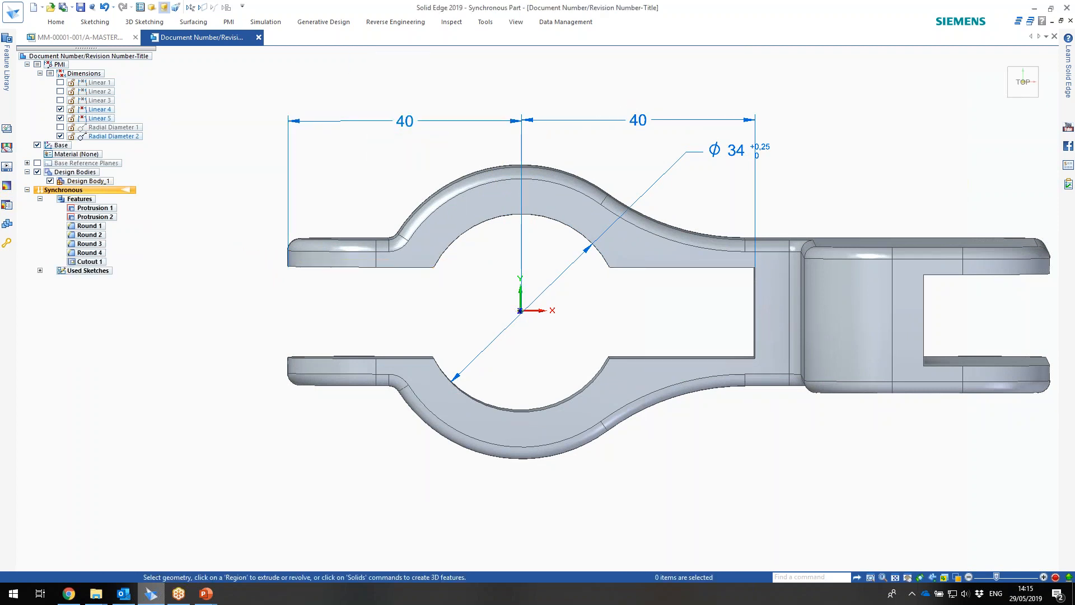
- Set the distance from the bore centre to the lower slot's closed end to 34 mm, moving the slot end face
left_click(648, 123)
left_click(612, 156)
left_click(615, 156)
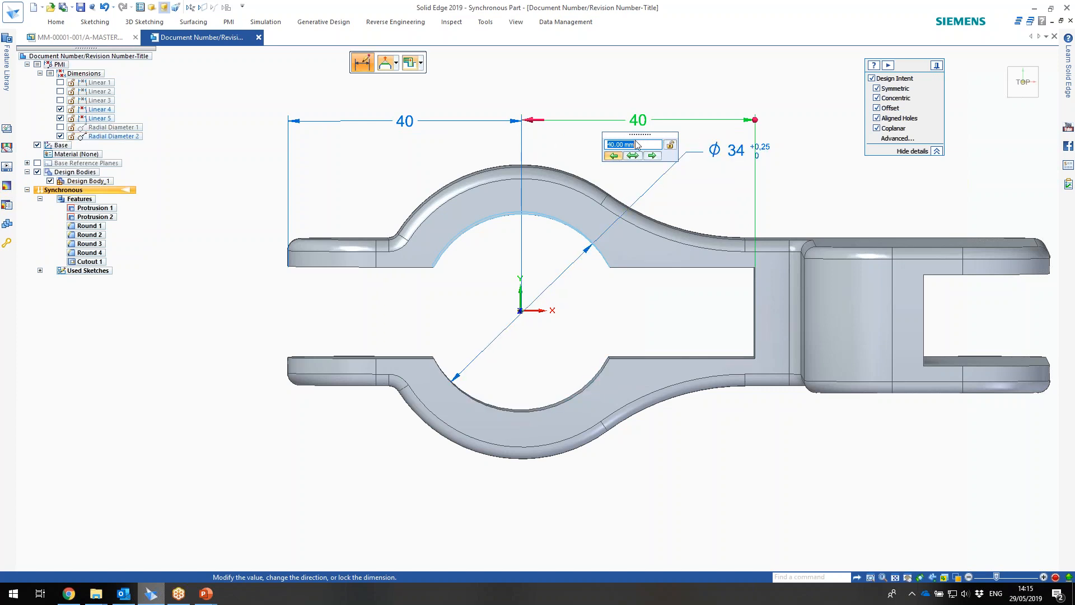
left_click(654, 156)
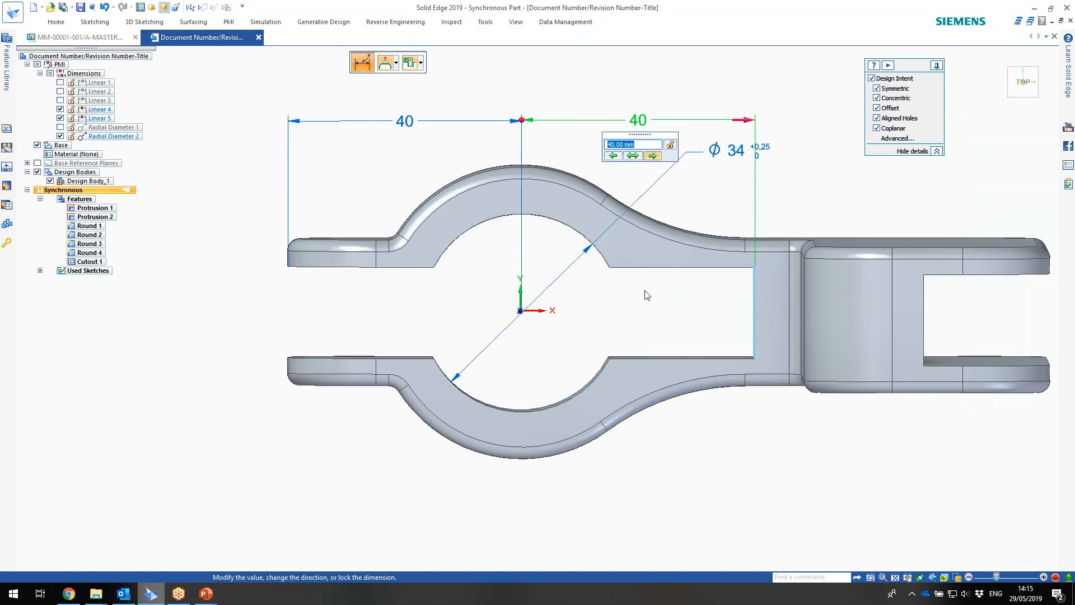
type("3")
key("Return")
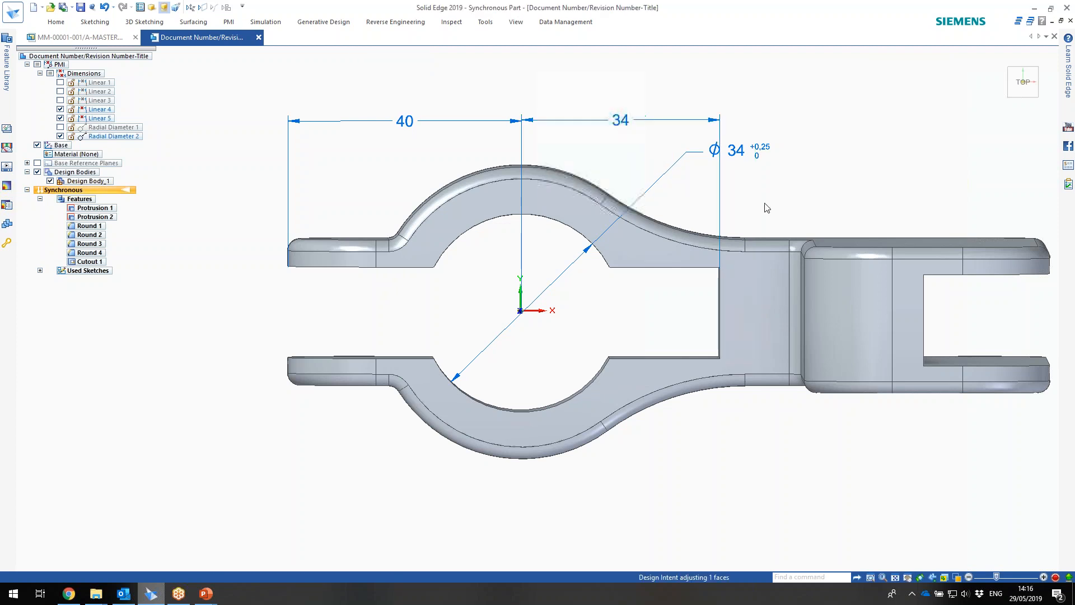
- Dimension the upright slot's depth from the upright's outer edge and set it to 25 mm, moving the slot's inner face
right_click_drag(847, 144, 817, 149)
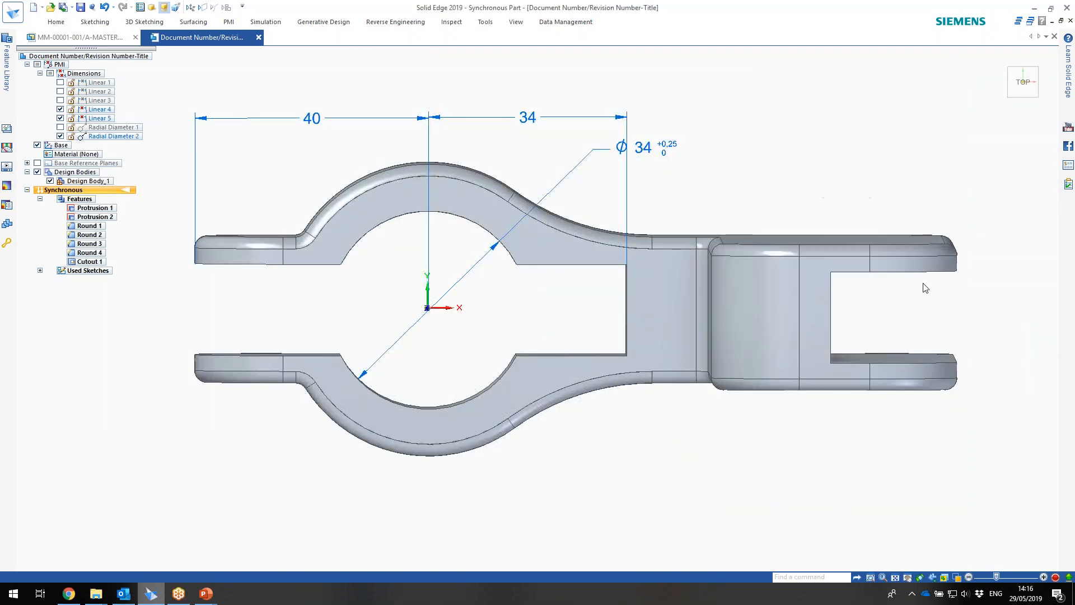
left_click(957, 264)
left_click(833, 302)
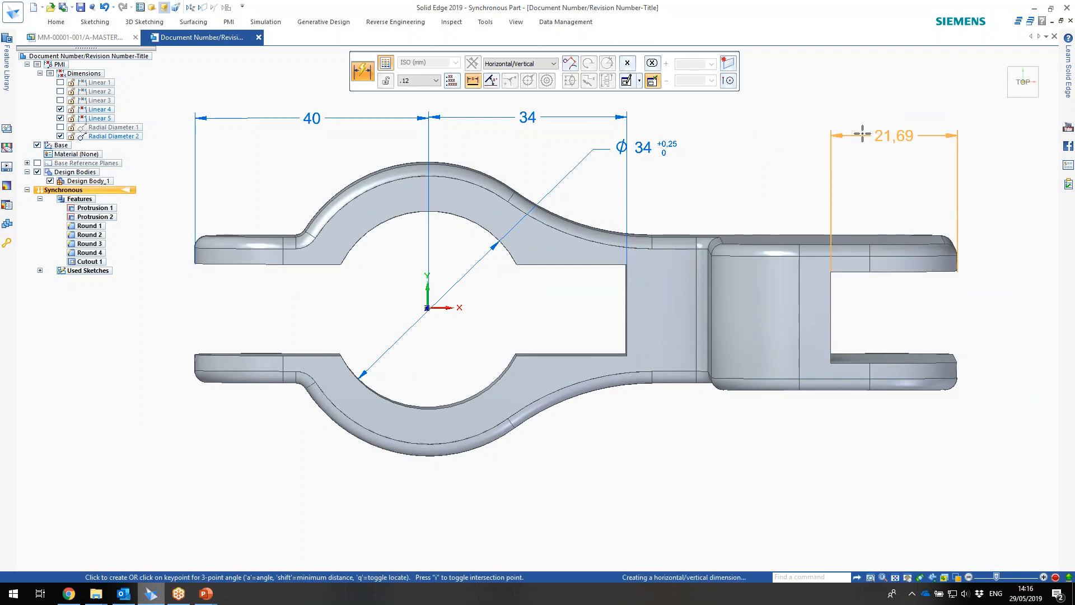
left_click(859, 114)
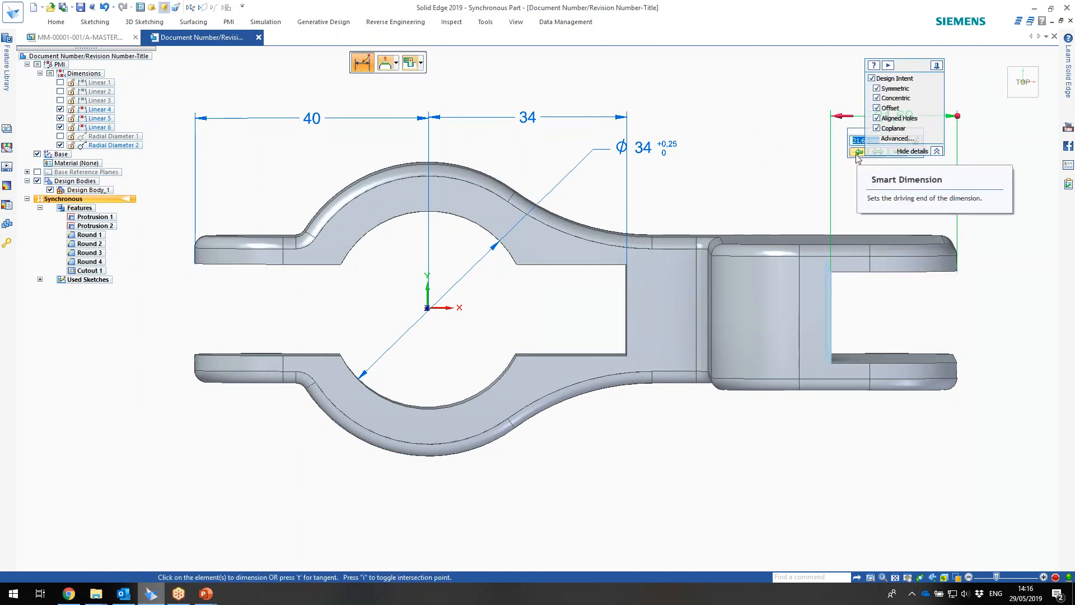
type("25")
key("Return")
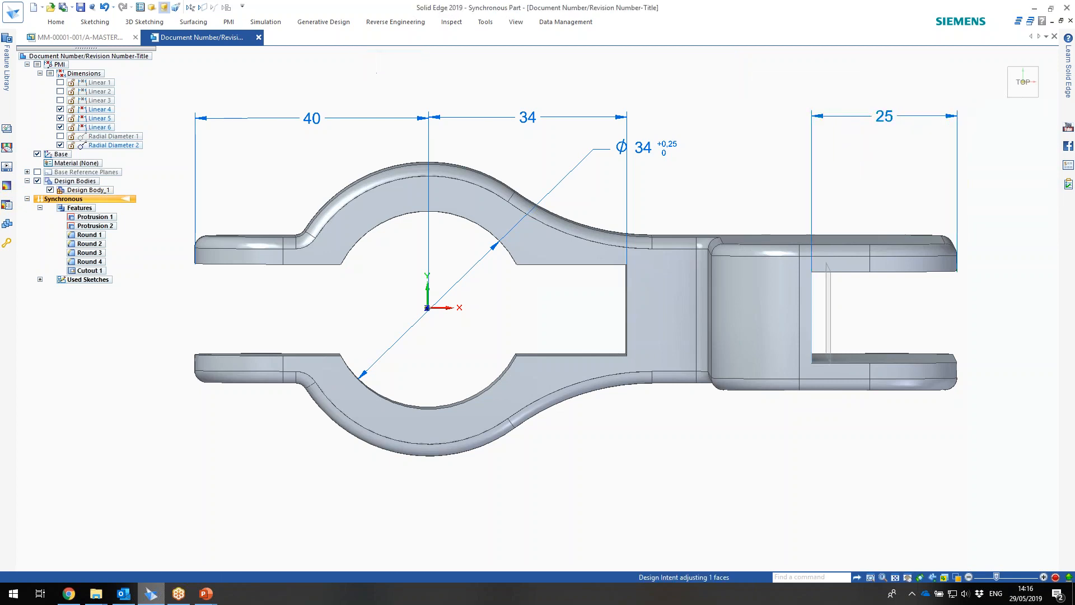
- Dimension the slot width between the two short arms' inner faces, placed beyond their outer ends
middle_click_drag(720, 204, 593, 241)
left_click(1023, 86)
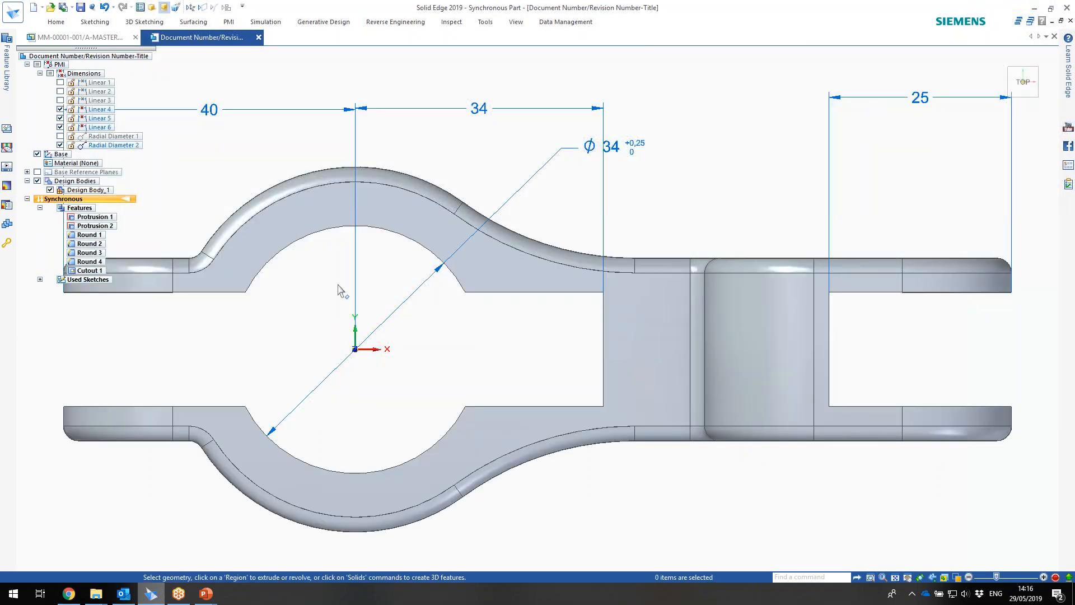
middle_click_drag(336, 284, 596, 287, "shift")
right_click_drag(279, 321, 319, 328)
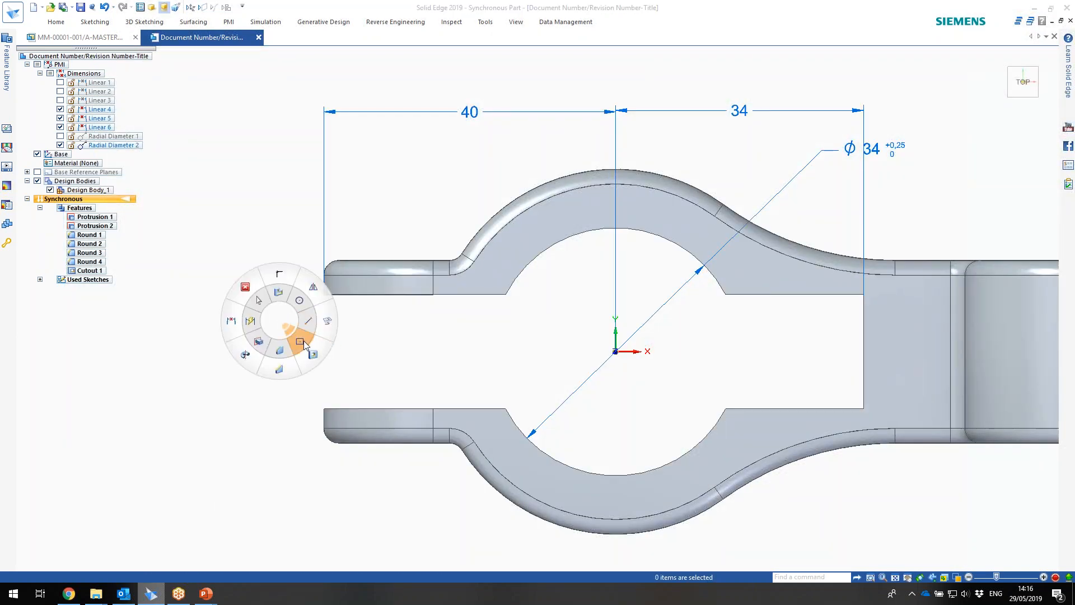
left_click(246, 324)
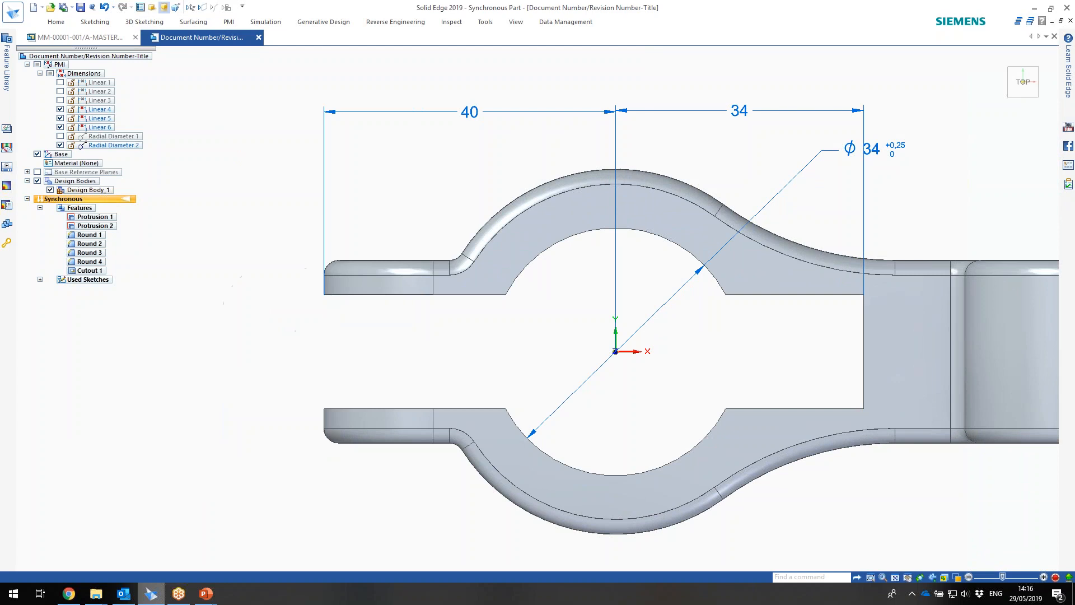
left_click(345, 293)
left_click(353, 407)
left_click(255, 377)
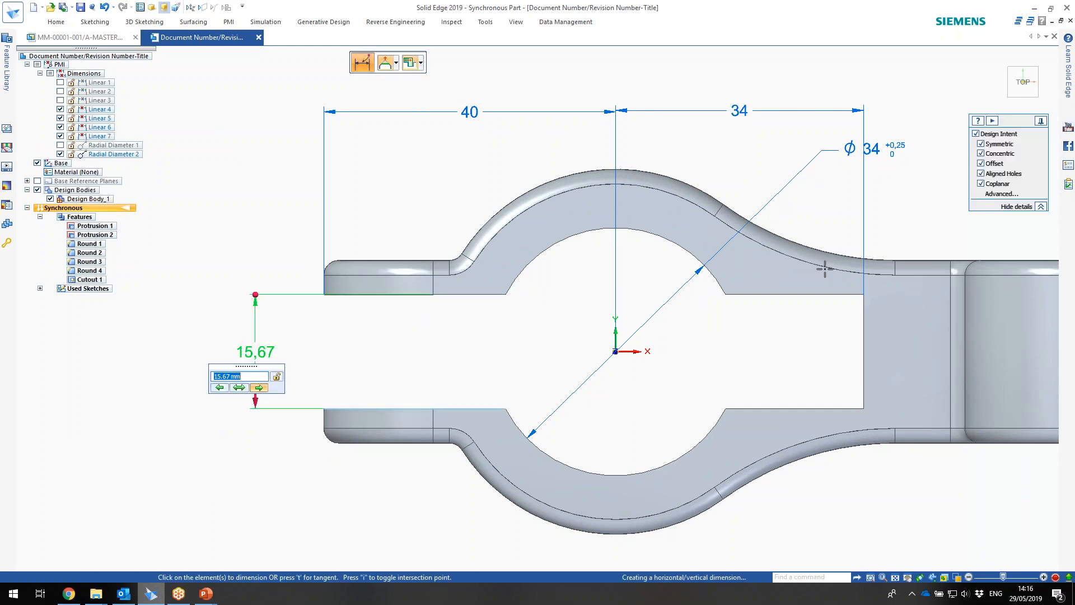
- Try narrowing the slot between the two short arms to 14.1 mm with the Offset design intent on
scroll(414, 314, "down", 3)
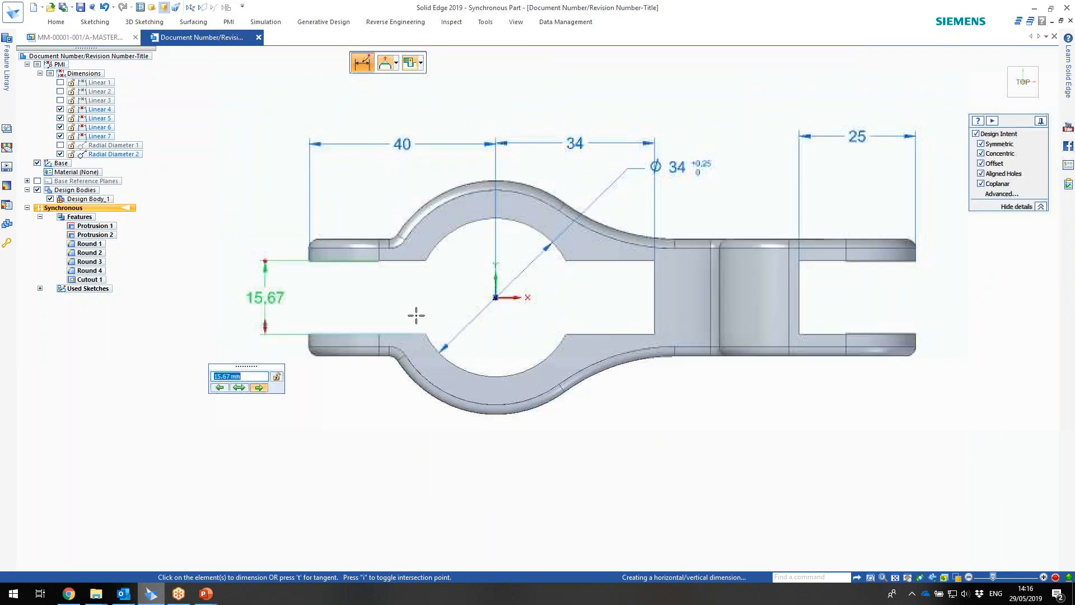
scroll(244, 378, "down", 1)
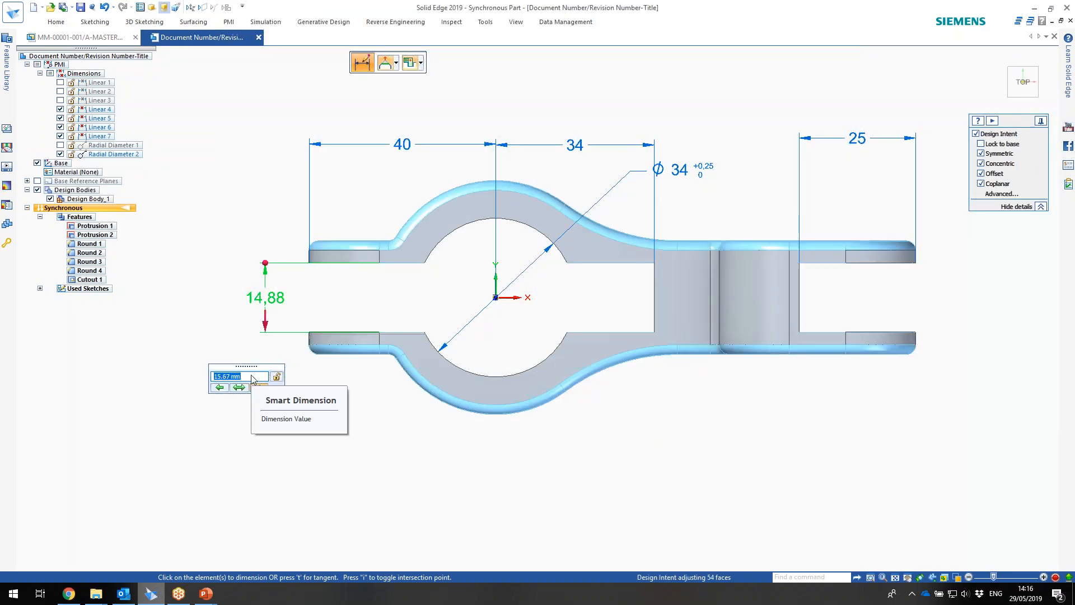
scroll(250, 380, "down", 8)
scroll(251, 380, "up", 6)
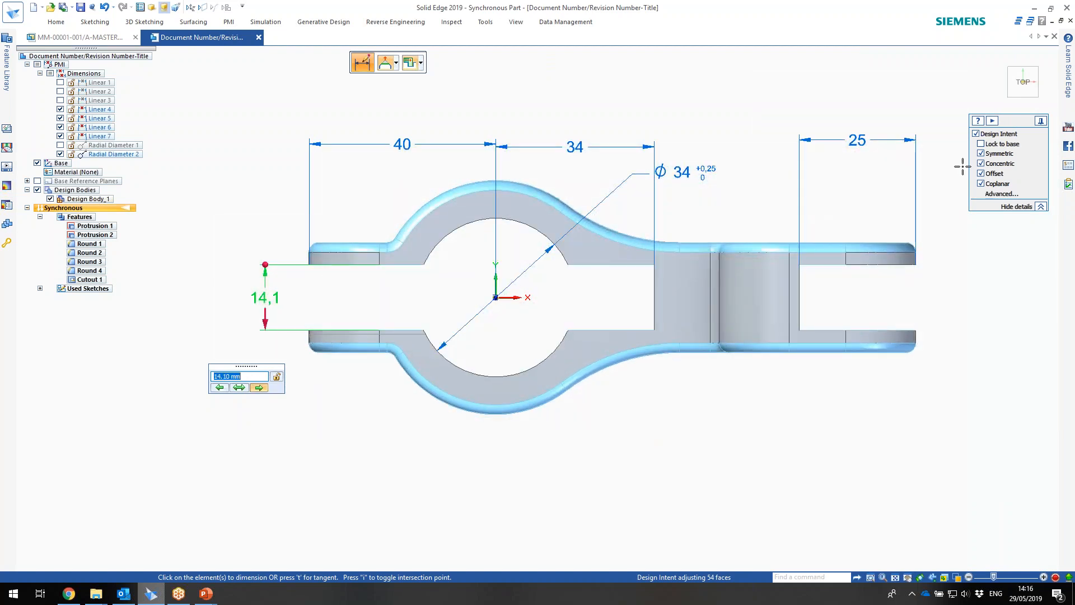
- Turn off the Offset design intent and set the slot width between the two short arms to 8 mm
left_click(983, 174)
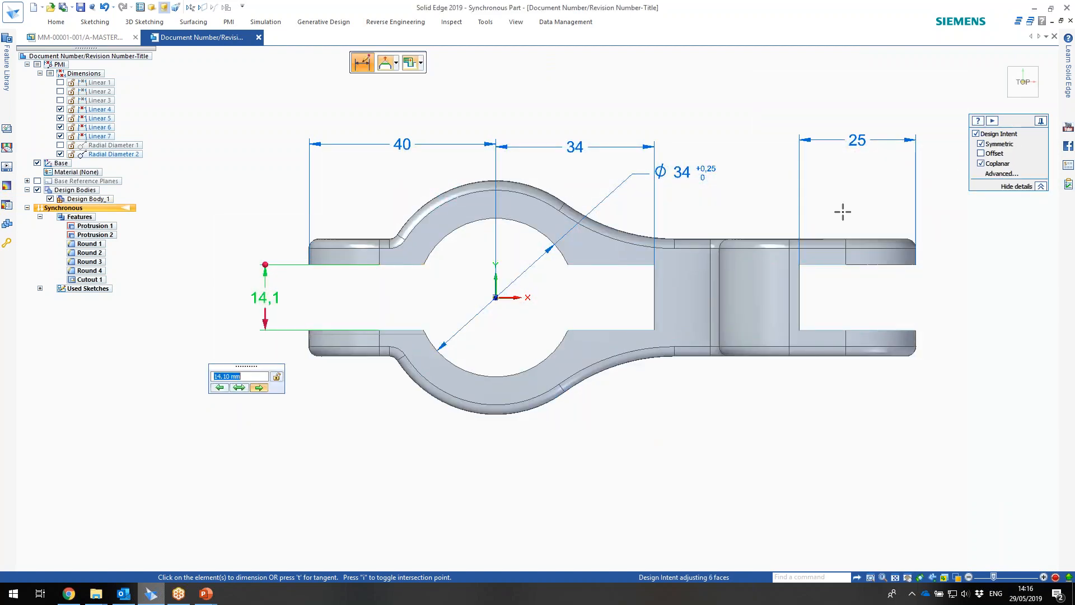
scroll(251, 380, "down", 6)
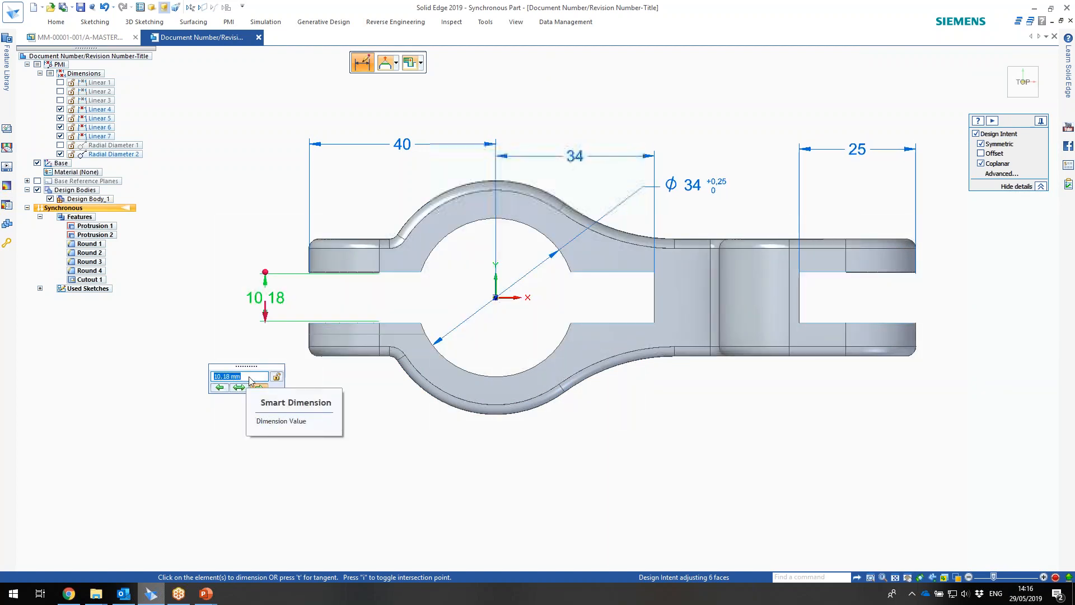
scroll(251, 380, "up", 3)
scroll(250, 380, "down", 4)
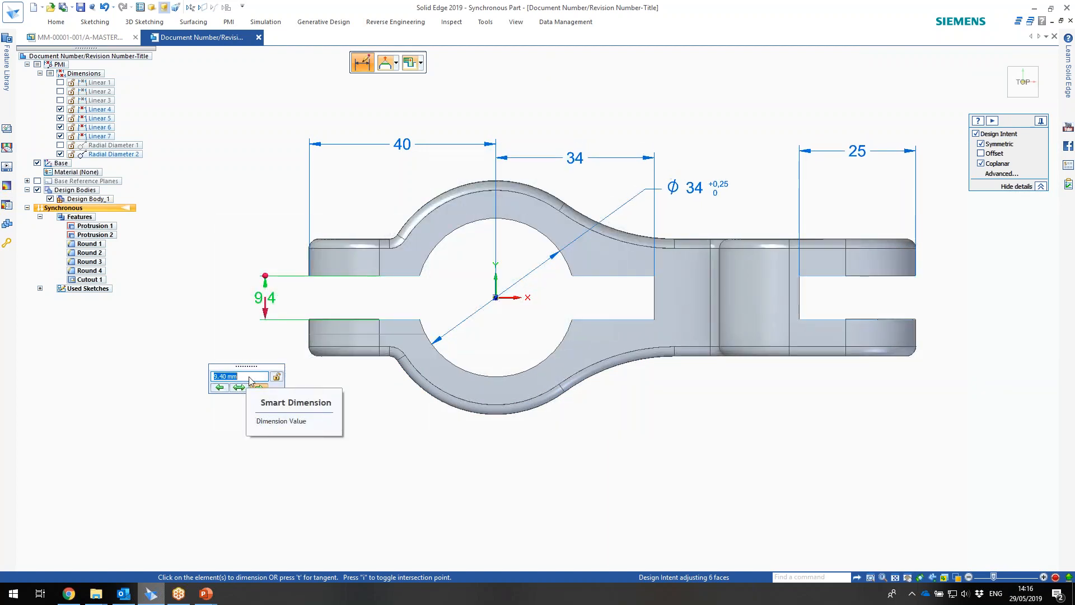
scroll(250, 379, "up", 1)
scroll(251, 379, "down", 2)
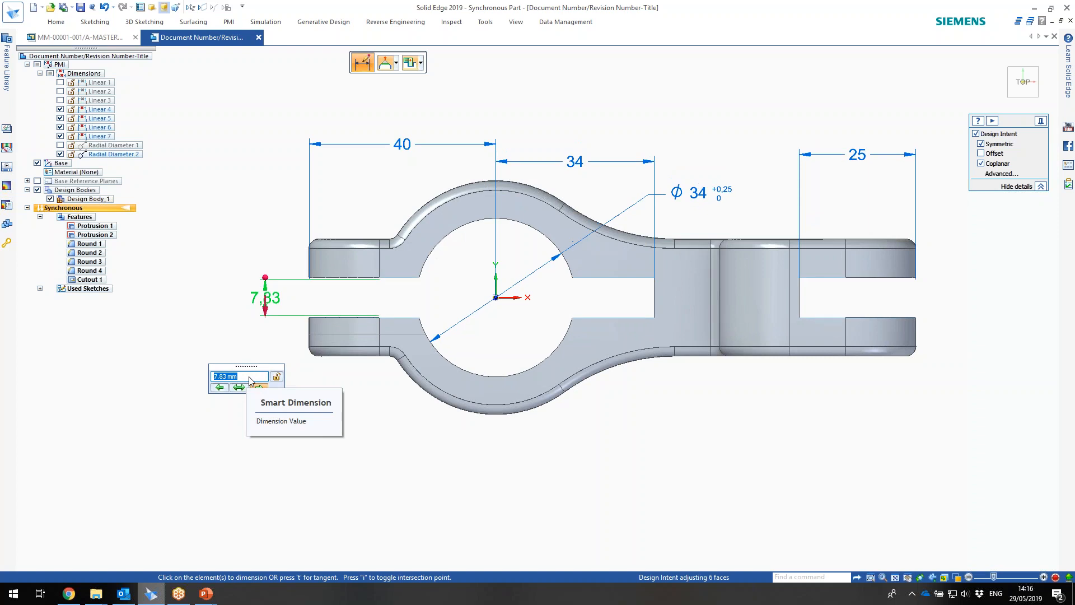
scroll(250, 380, "up", 1)
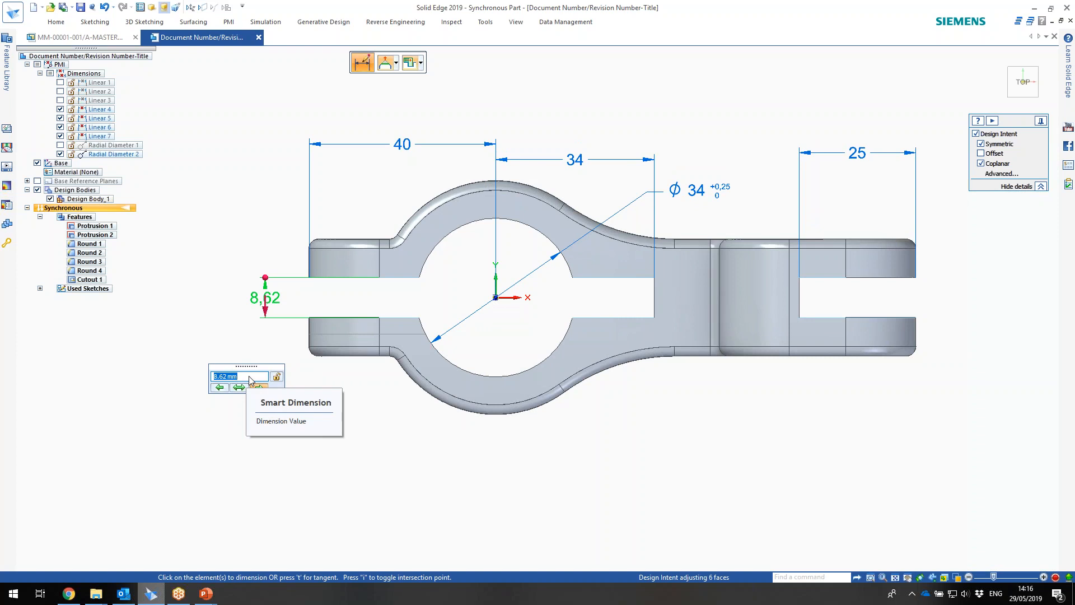
type("8")
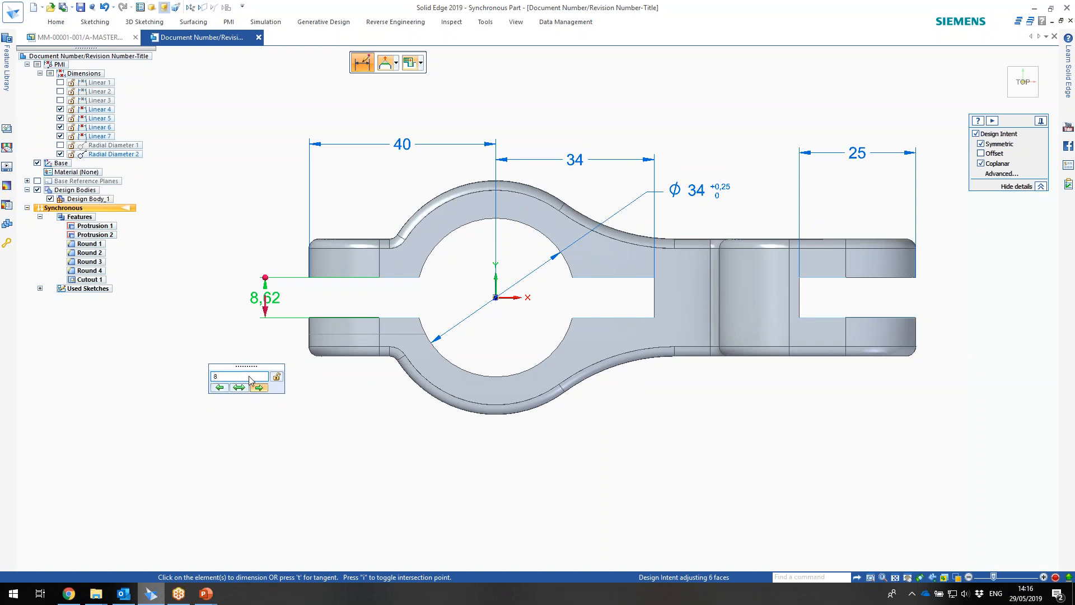
key("Return")
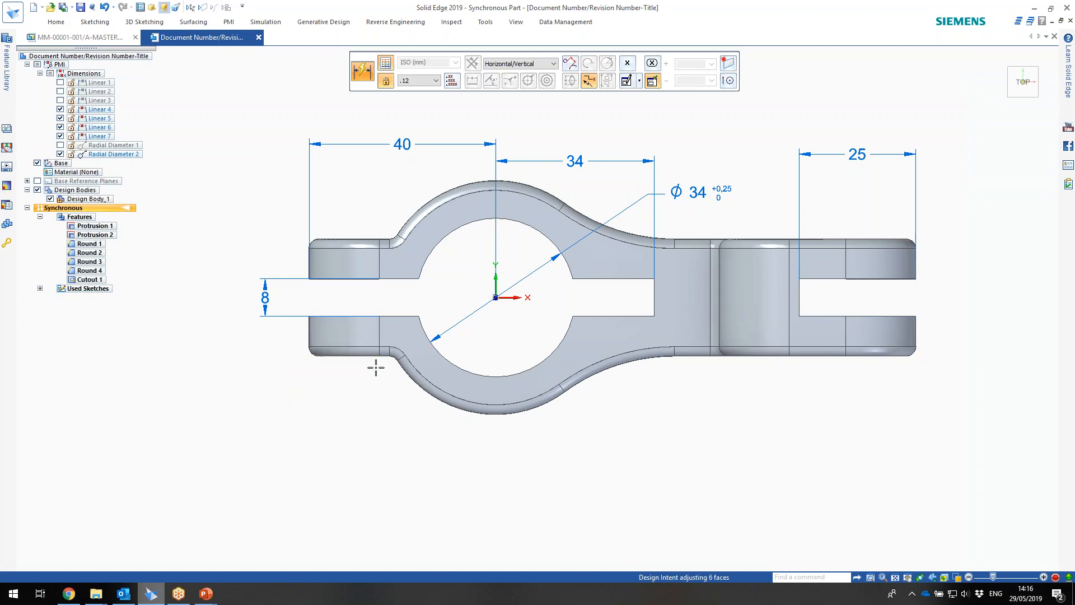
- Place a 10 mm hole on the upright's flat side face, concentric with its lower outer rounded corner, with the placement plane locked
middle_click_drag(578, 398, 601, 350)
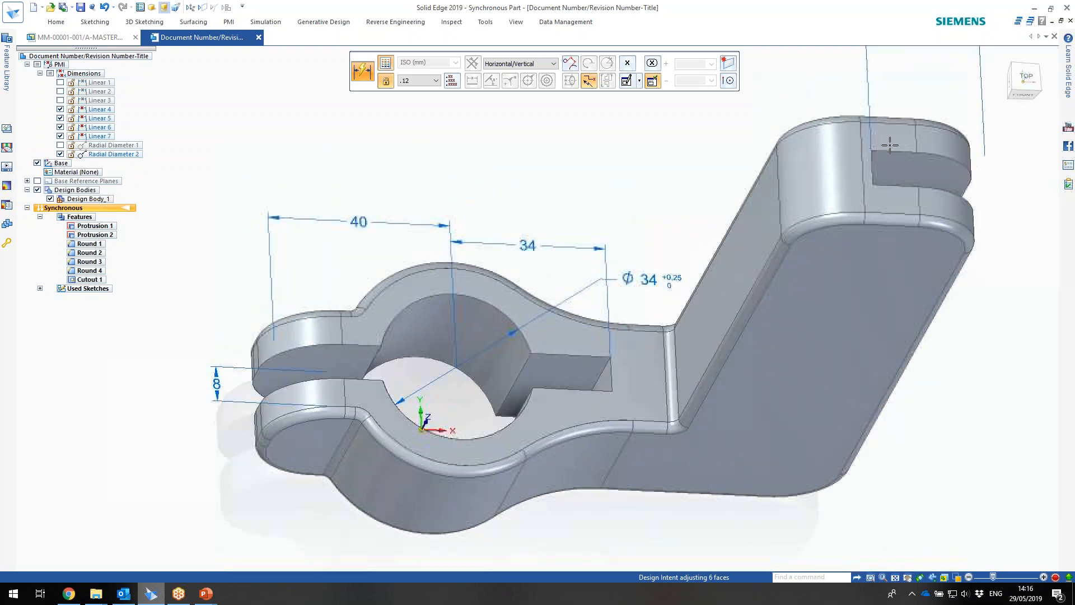
left_click(994, 81)
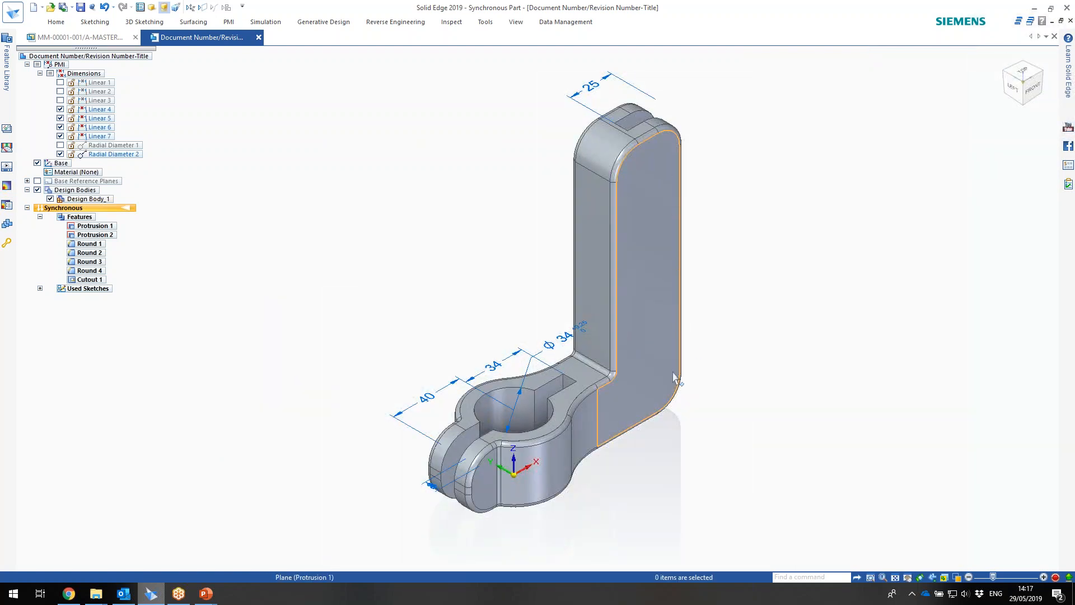
mouse_move(772, 228)
right_mouse_down()
mouse_move(756, 239)
mouse_move(772, 236)
right_mouse_up()
left_click(790, 233)
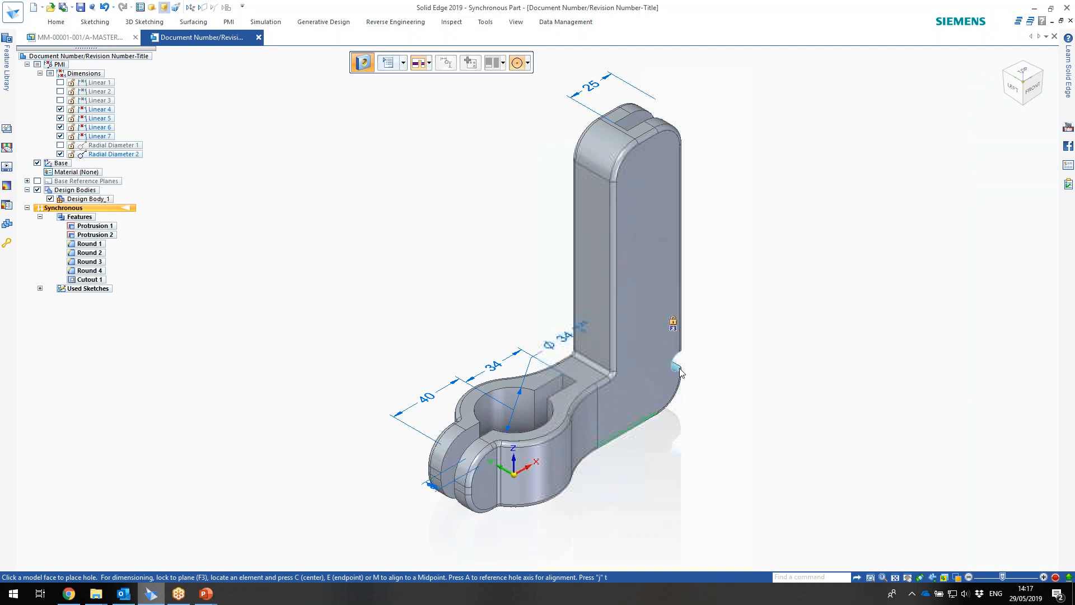
key("F3")
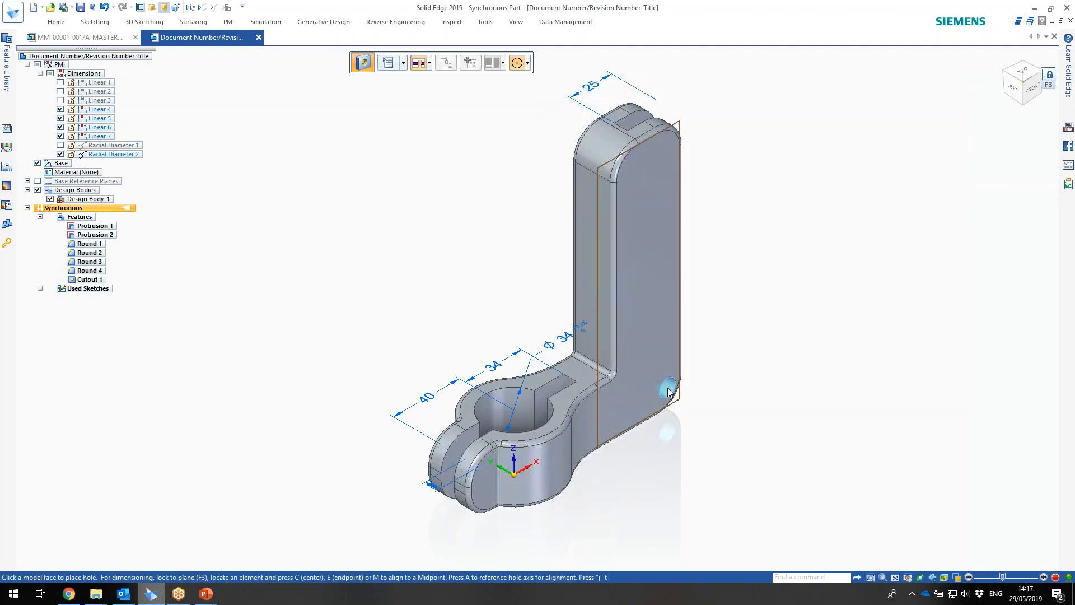
left_click(661, 385)
middle_click_drag(662, 386, 533, 362)
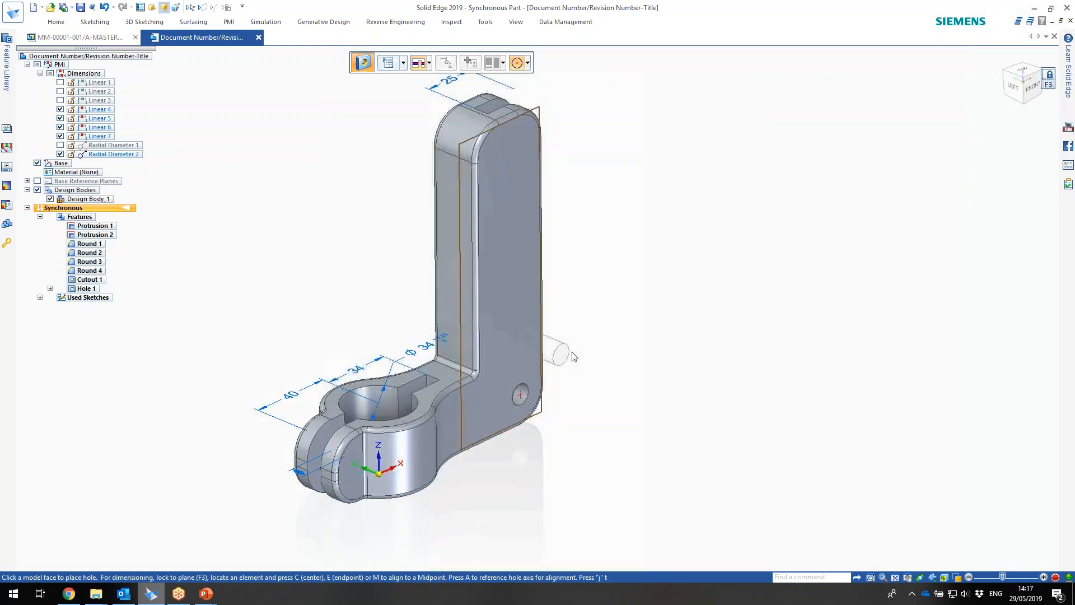
key("Escape")
- Create a rectangular pattern of the hole up the upright in front view, with X count 1 and Y count 7
left_click(520, 394)
middle_click_drag(448, 334, 268, 346)
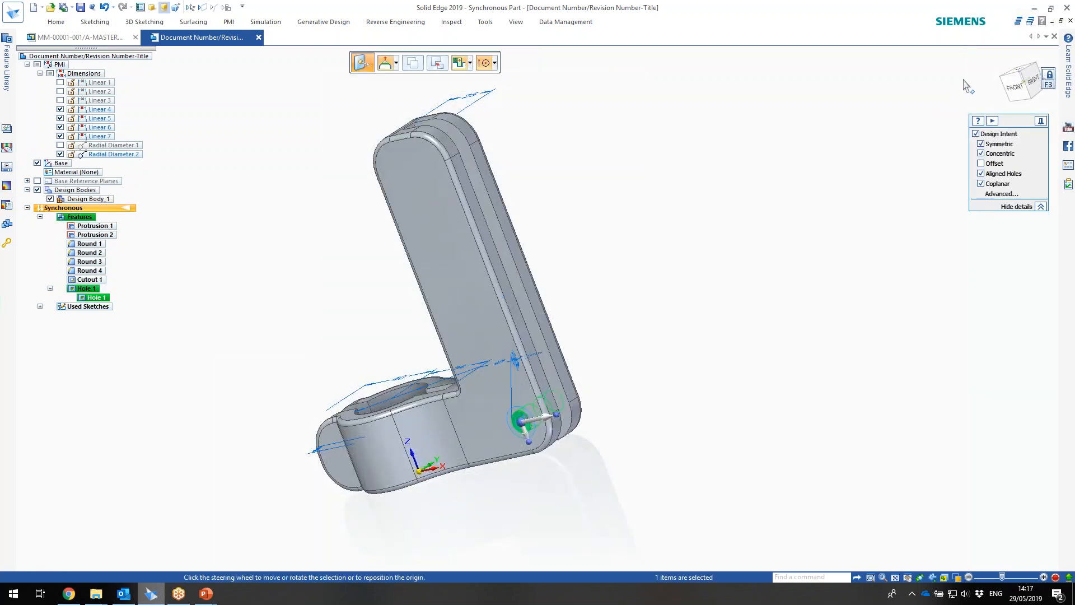
left_click(1013, 87)
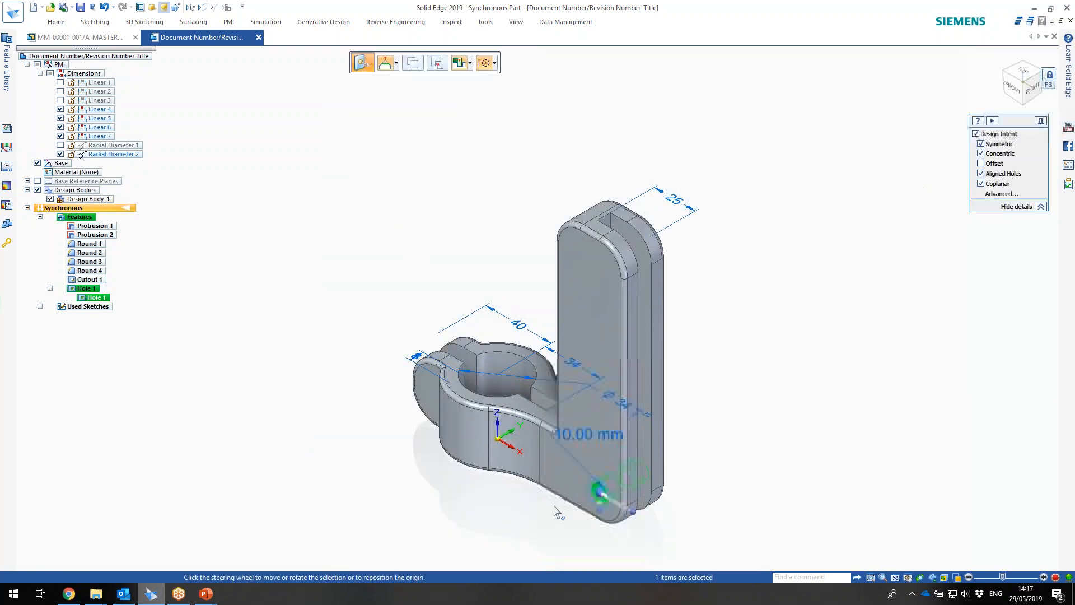
left_click(1013, 88)
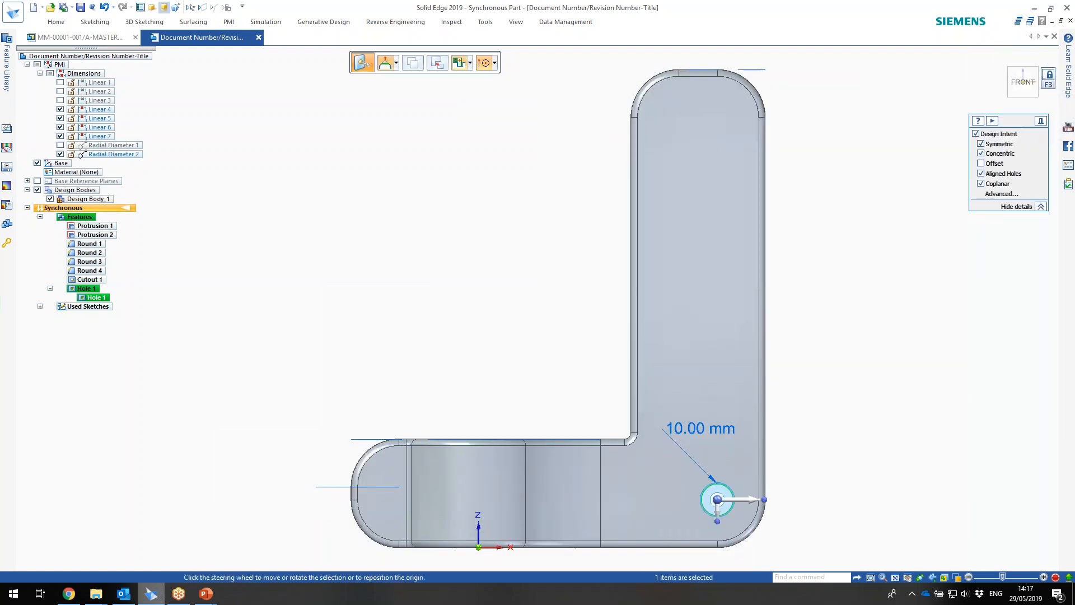
middle_click_drag(798, 428, 623, 428, "shift")
scroll(621, 431, "up", 2)
scroll(620, 434, "down", 3)
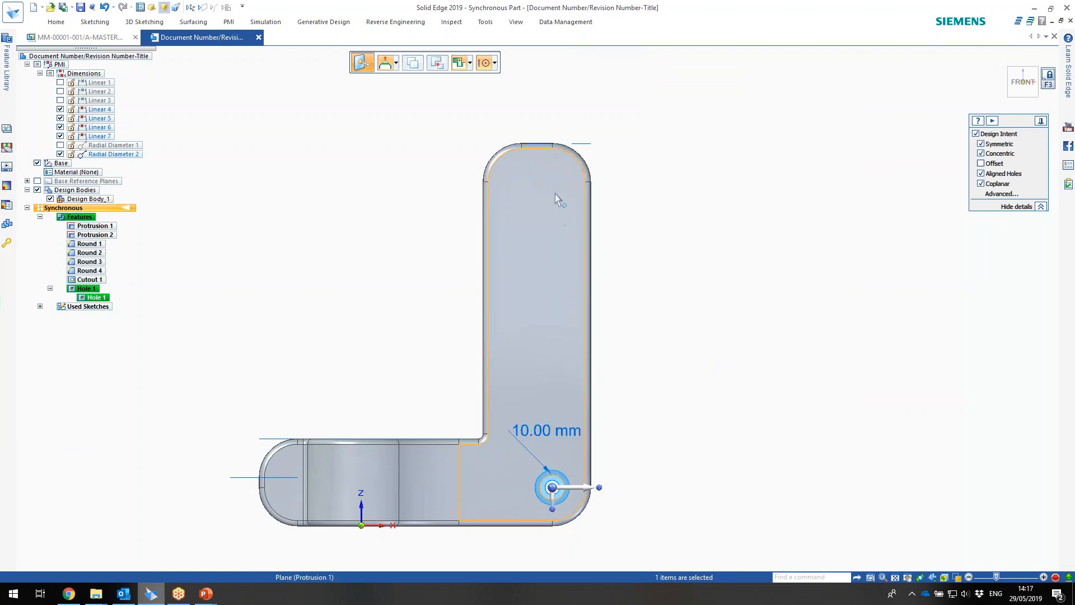
left_click(60, 23)
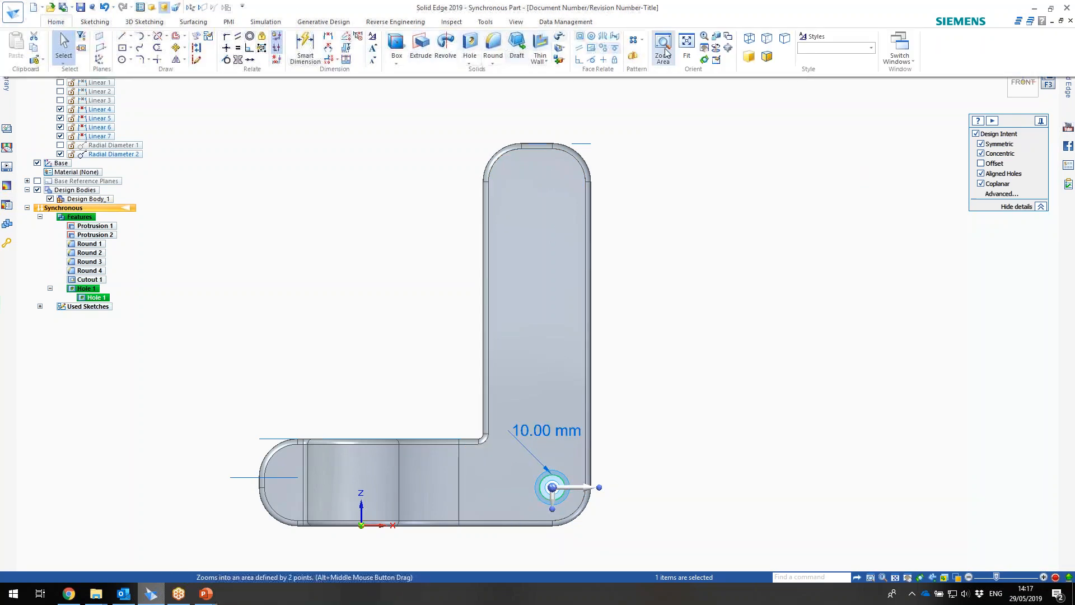
left_click(635, 39)
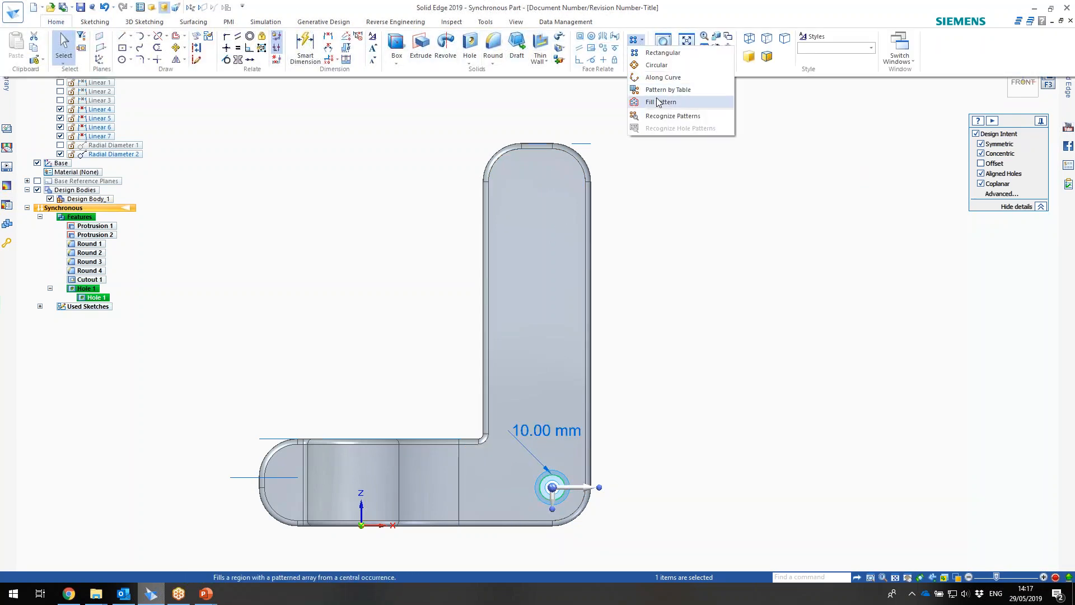
left_click(660, 52)
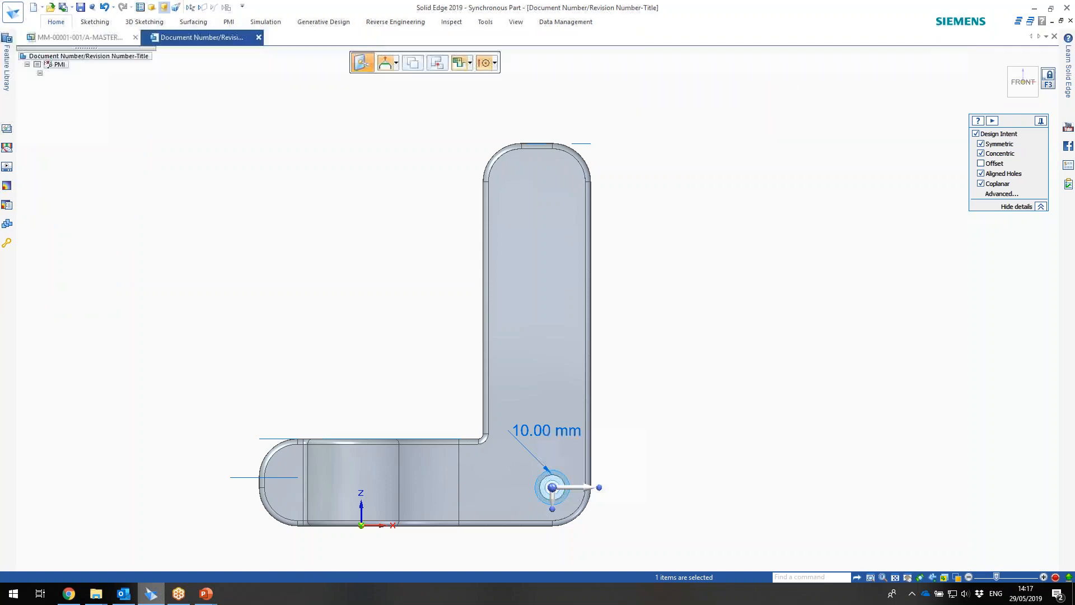
left_click(653, 193)
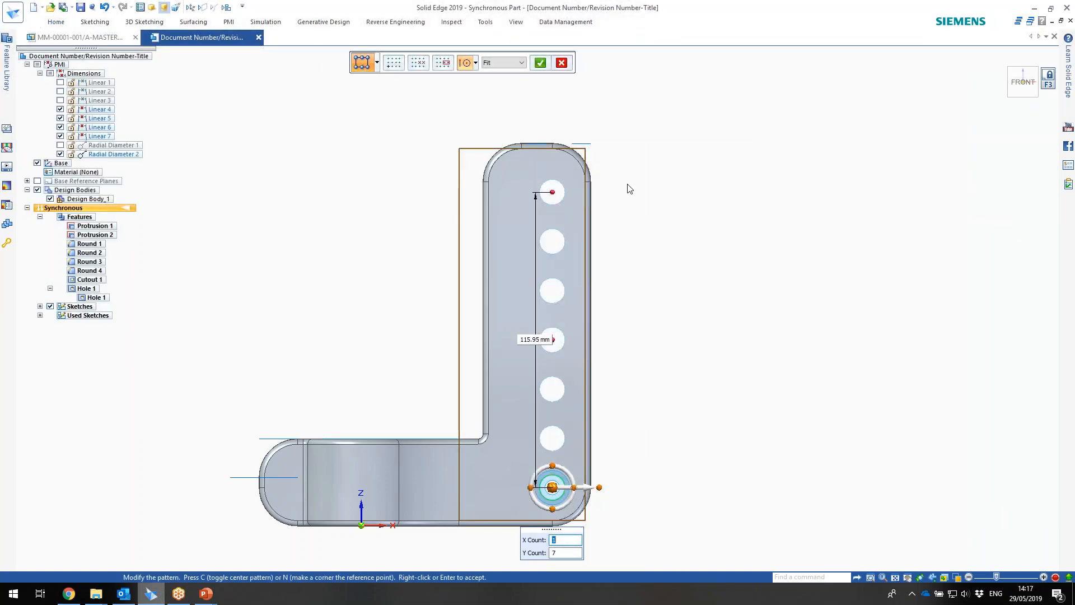
- Change the hole pattern to Fixed spacing of 20 mm along the upright and accept it
left_click(521, 62)
left_click(494, 85)
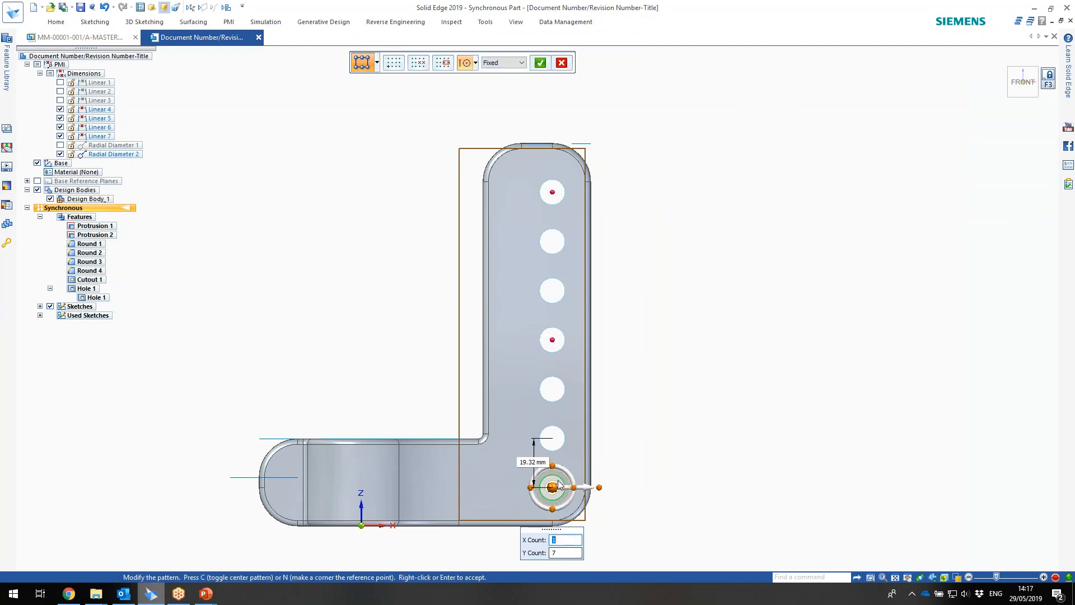
key("Tab")
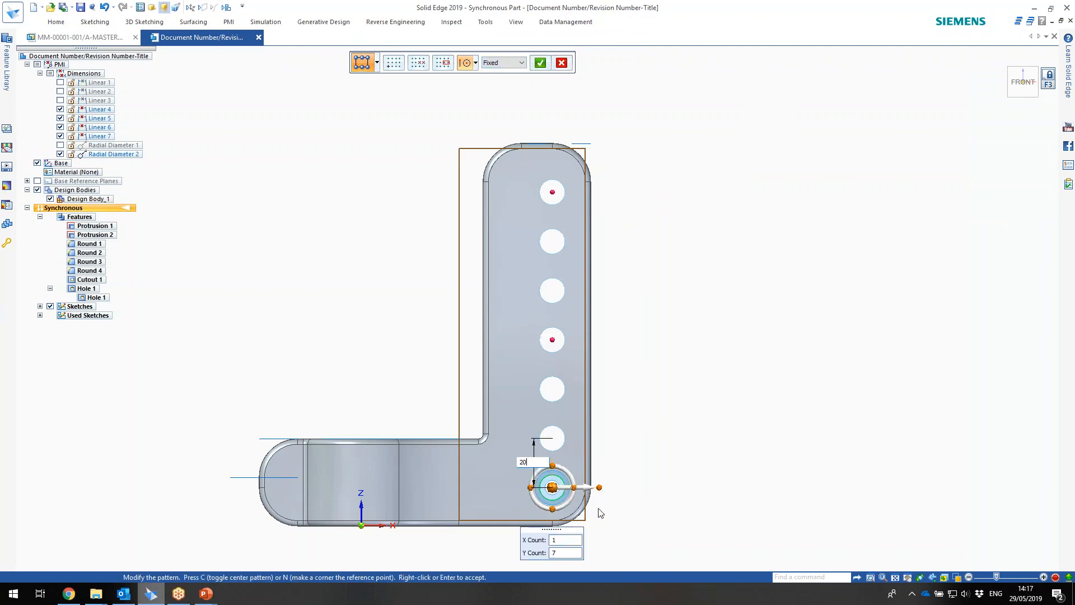
type("20")
key("Return")
key("Escape")
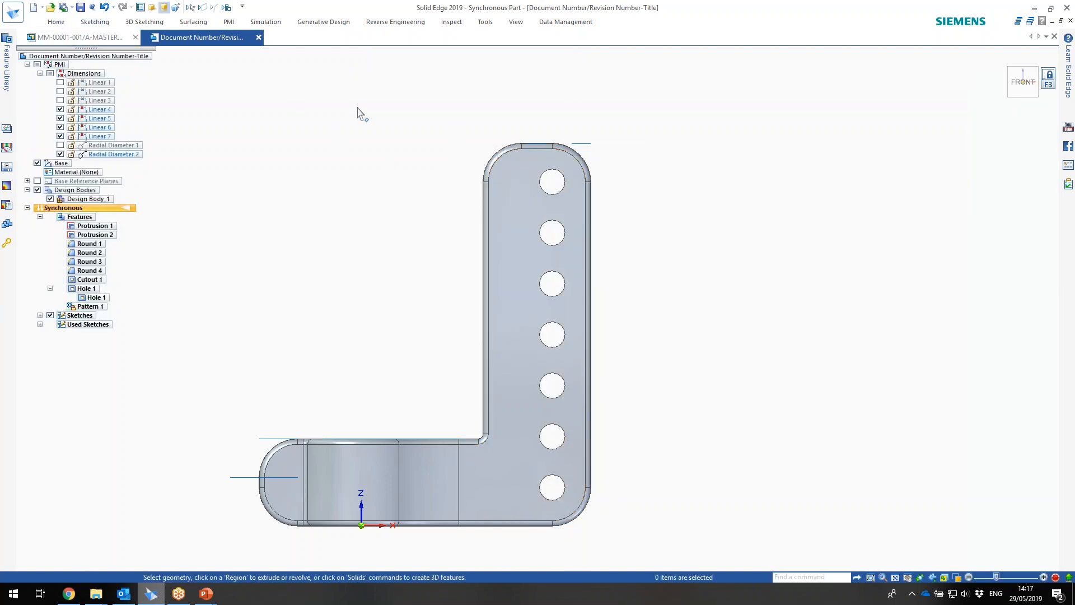
- Dimension the upright's width above its top edge and set it to 45 mm, moving the inner side face
right_click_drag(373, 96, 343, 95)
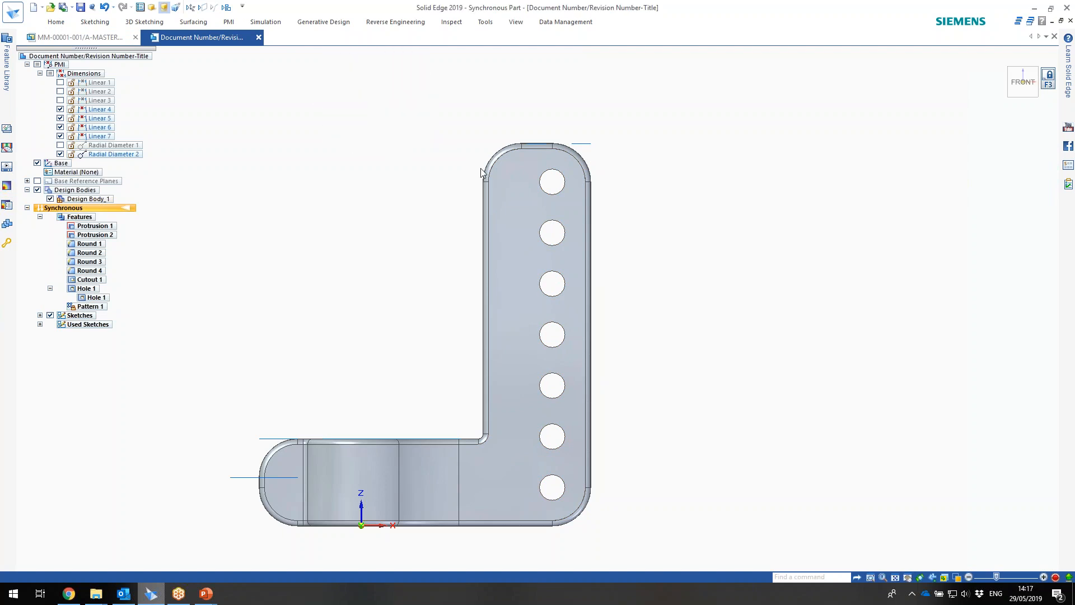
left_click(523, 145)
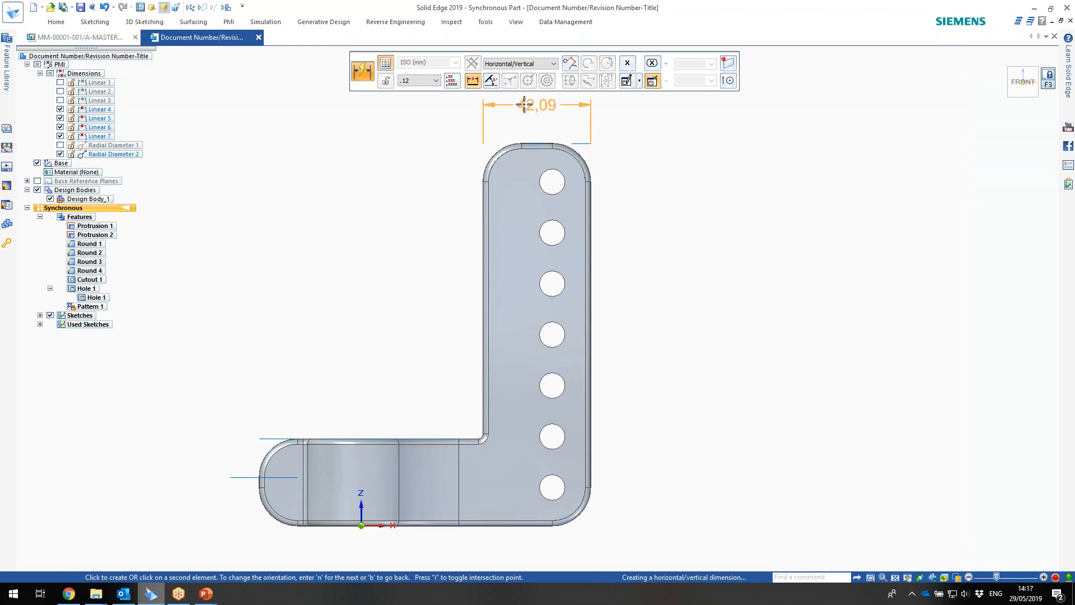
left_click(523, 105)
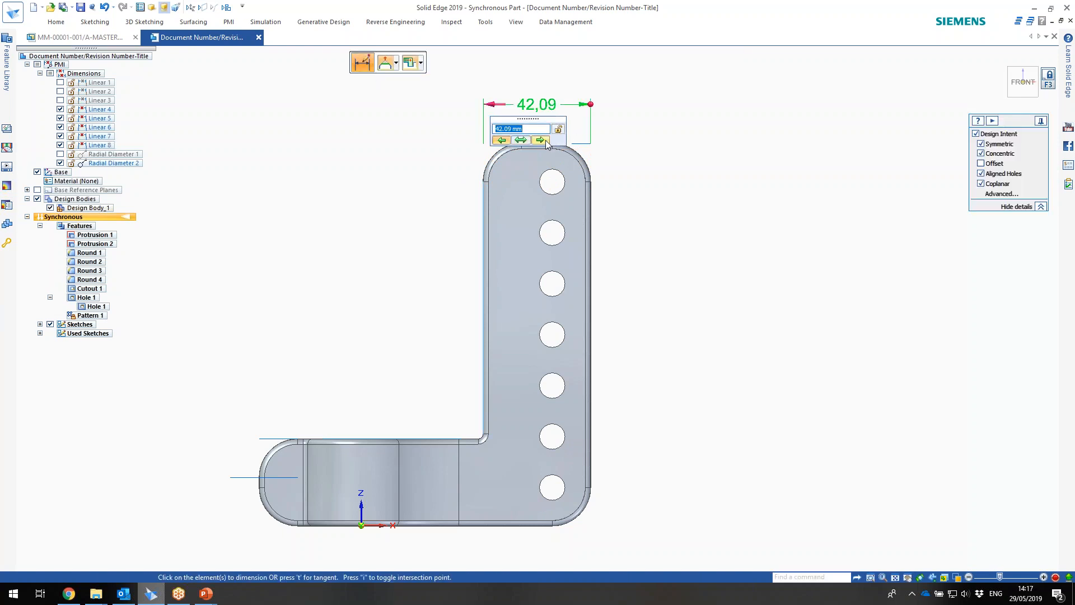
type("45")
key("Return")
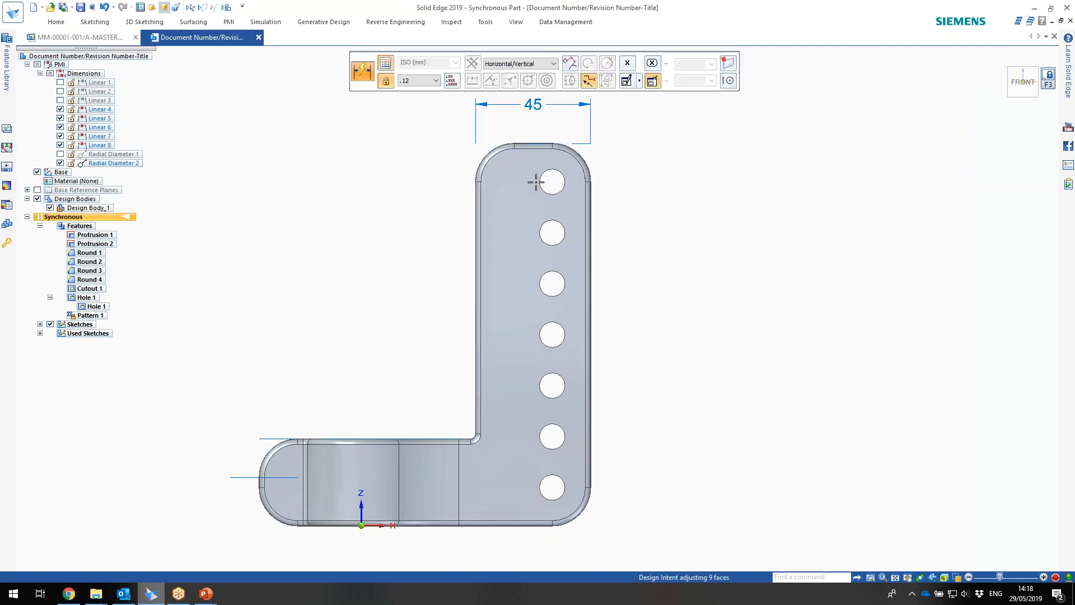
key("Escape")
- Switch to the MM-00001-001 top assembly to examine the machine, and return to the bracket part
mouse_move(269, 288)
middle_mouse_down()
mouse_move(268, 425)
mouse_move(279, 384)
mouse_move(283, 396)
mouse_move(274, 360)
mouse_move(292, 434)
middle_mouse_up()
left_click(78, 37)
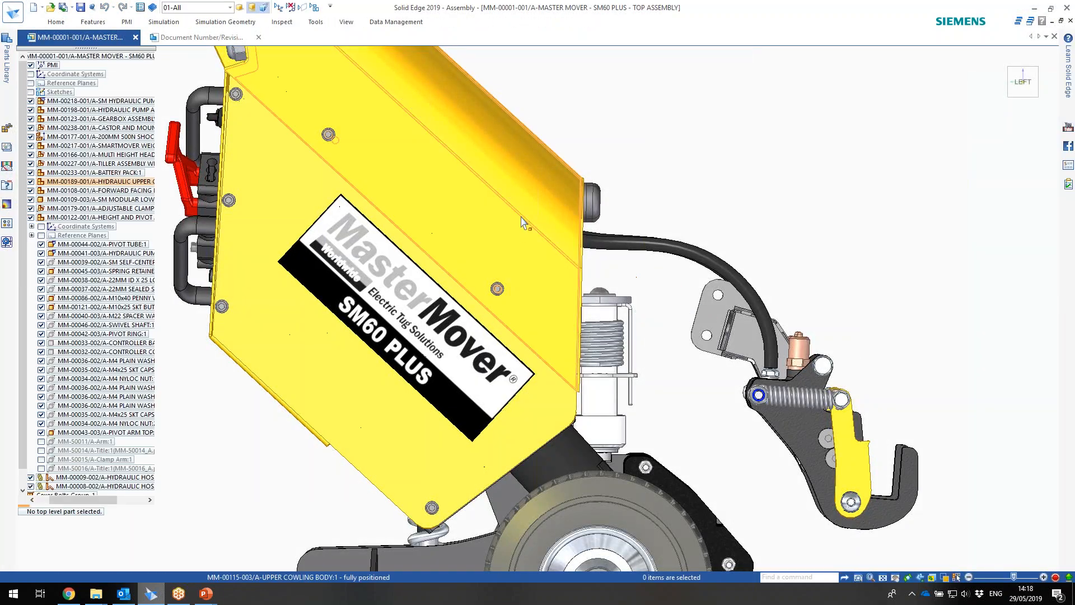
left_click(219, 37)
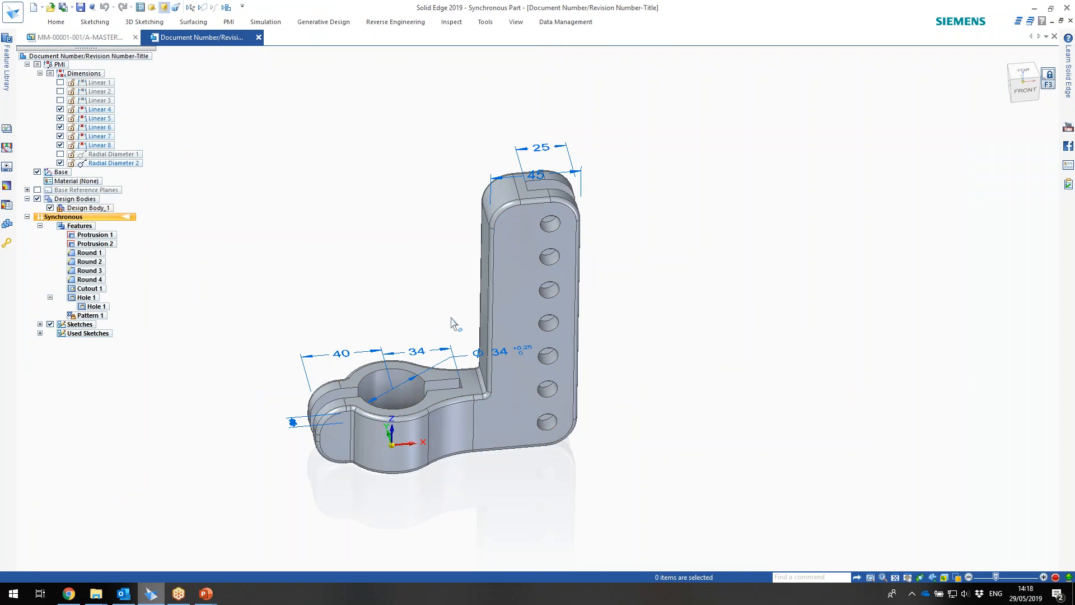
- In front view, select the upright's faces and holes and centre the steering wheel on the lowest hole
middle_click_drag(409, 300, 405, 283)
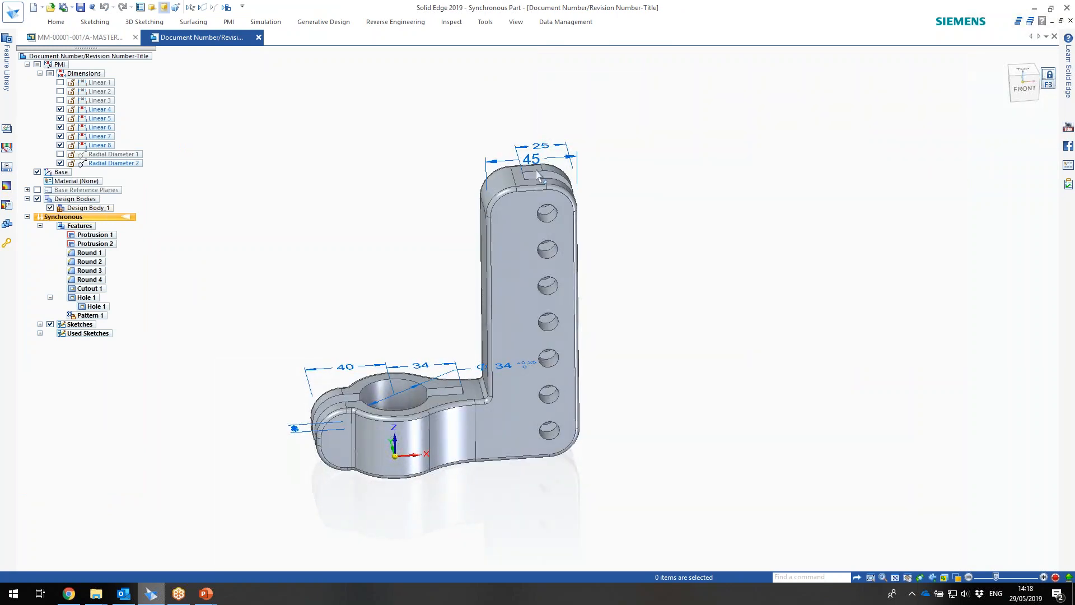
key("ctrl+f")
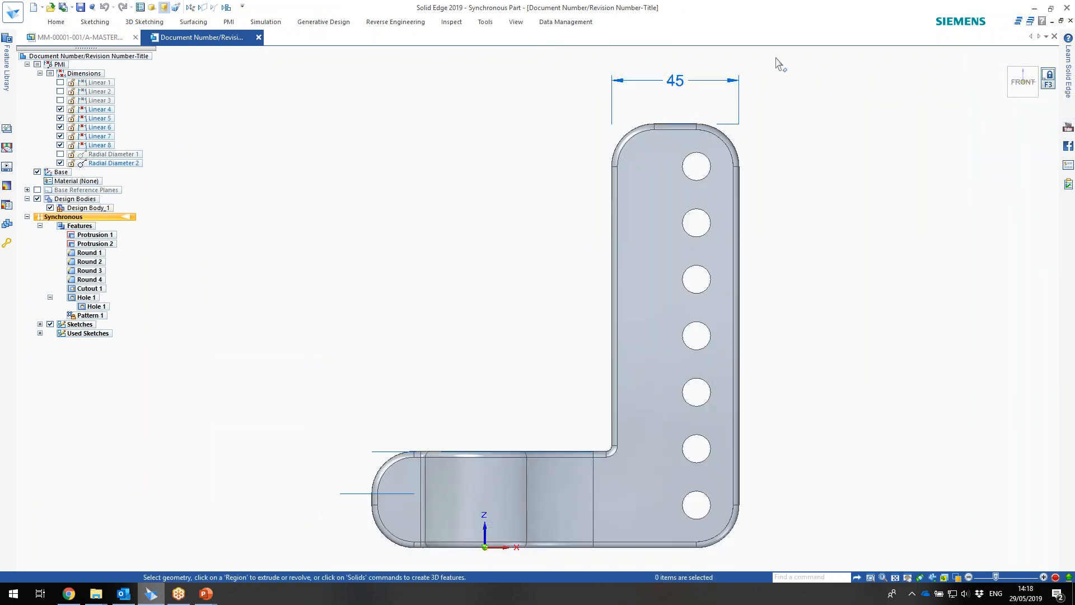
left_click_drag(760, 138, 613, 557)
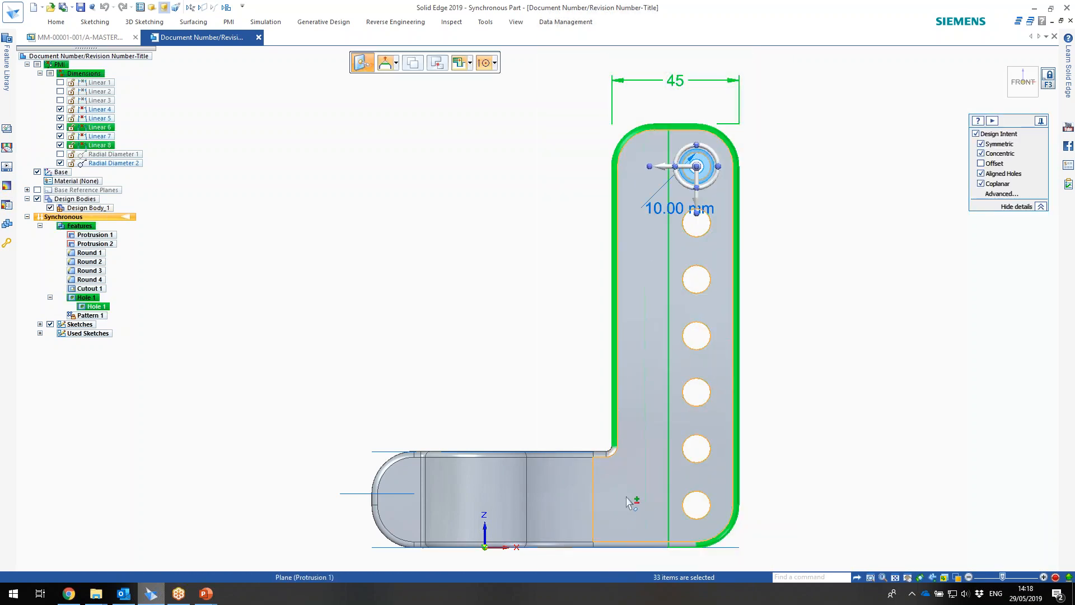
left_click(696, 166)
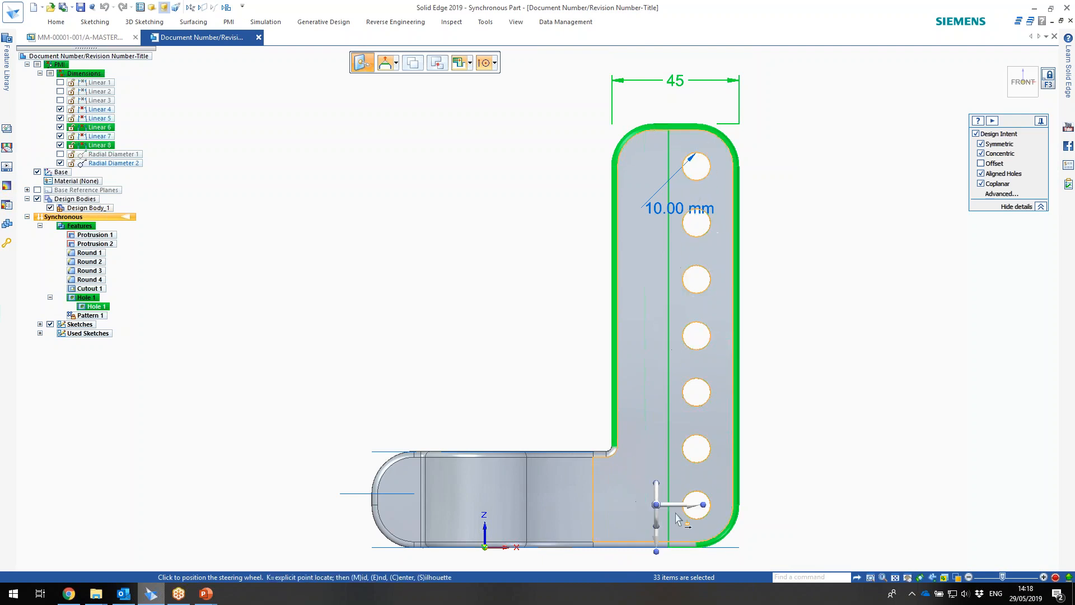
left_click(713, 512)
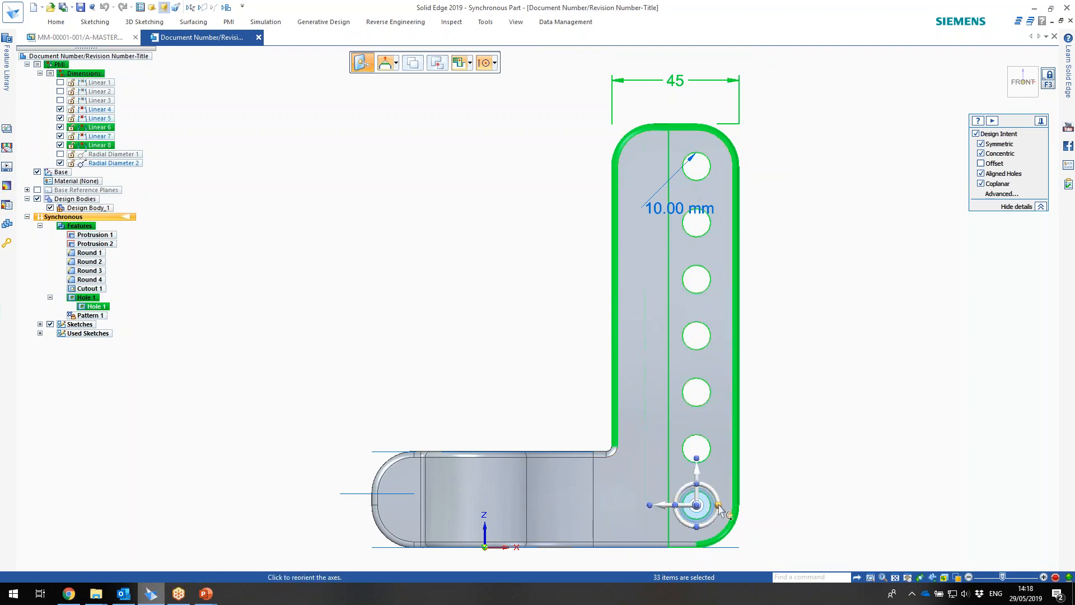
left_click(715, 495)
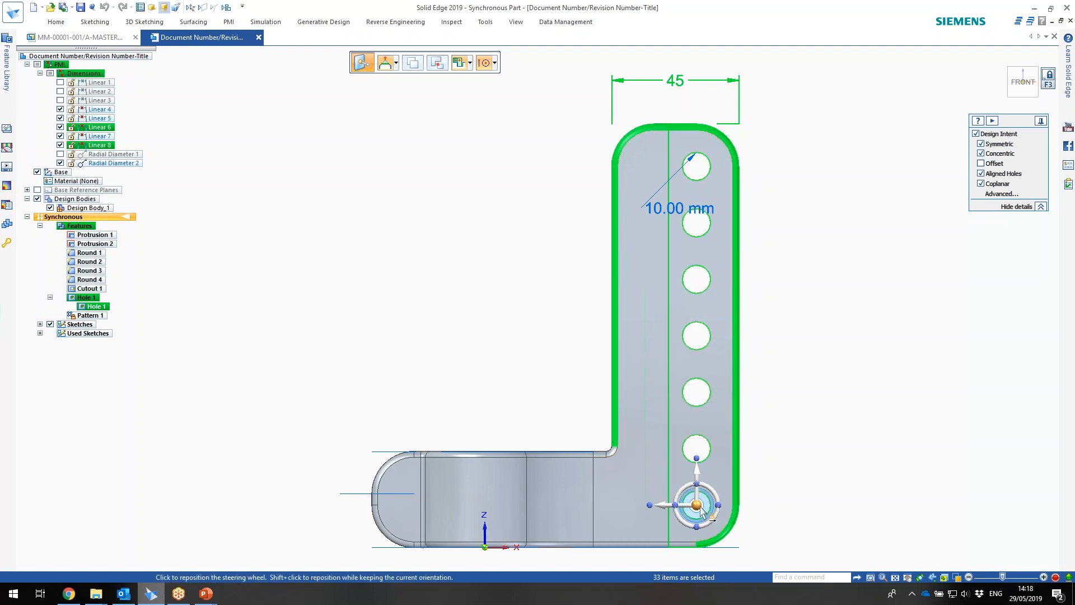
- Rotate the selected upright 5° towards the clamp about the lowest hole, and clear the selection
left_click(710, 491)
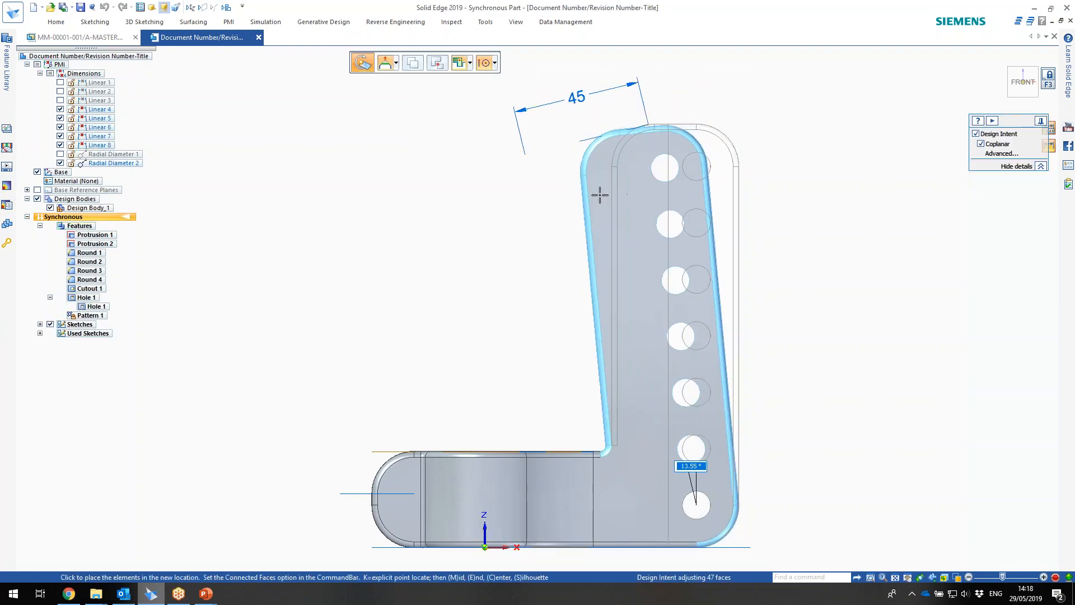
mouse_move(554, 237)
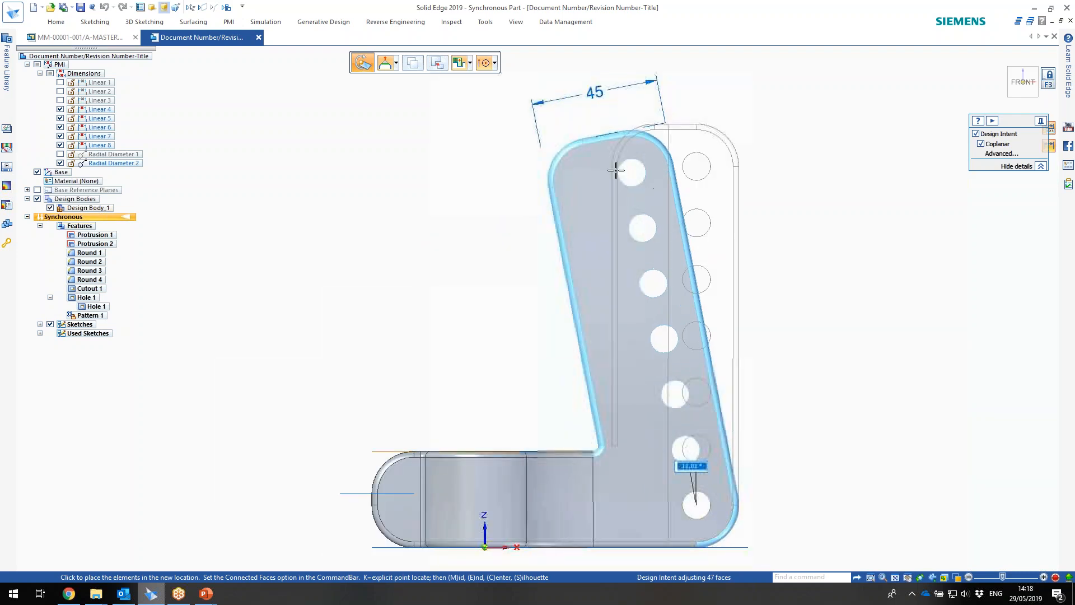
type("5")
key("Return")
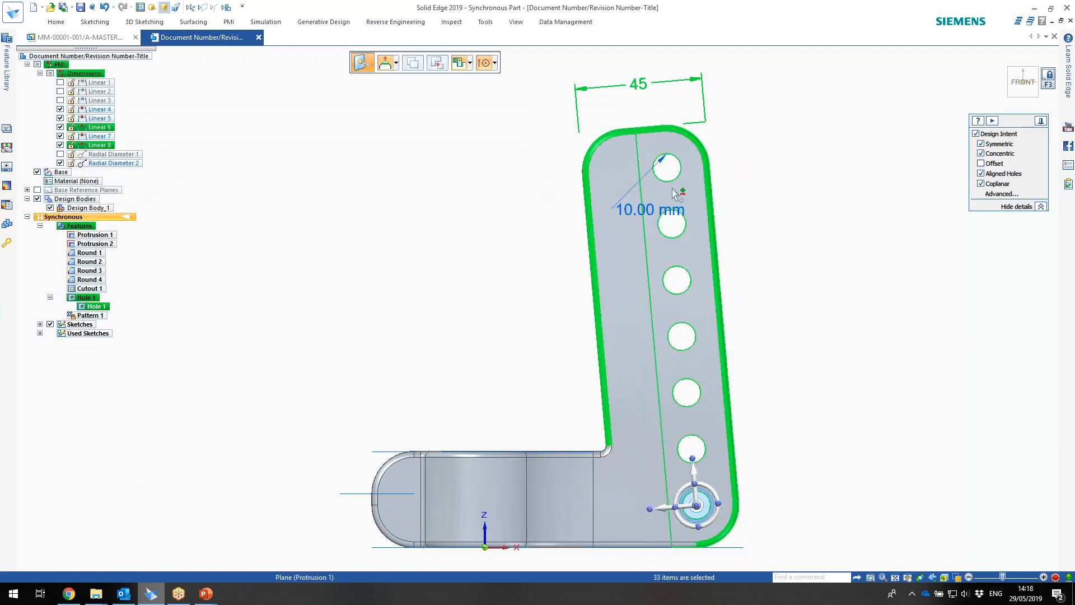
left_click(472, 307)
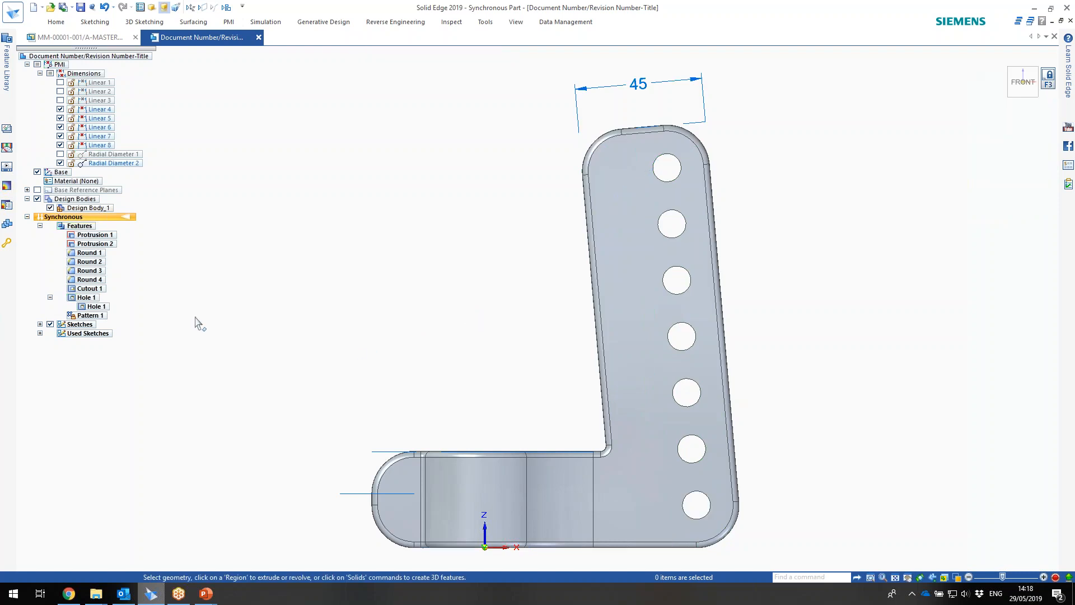
- Change the upright's patterned holes to General Screw Clearance, size M10, with Close (H12) fit
left_click(97, 308)
right_click(98, 308)
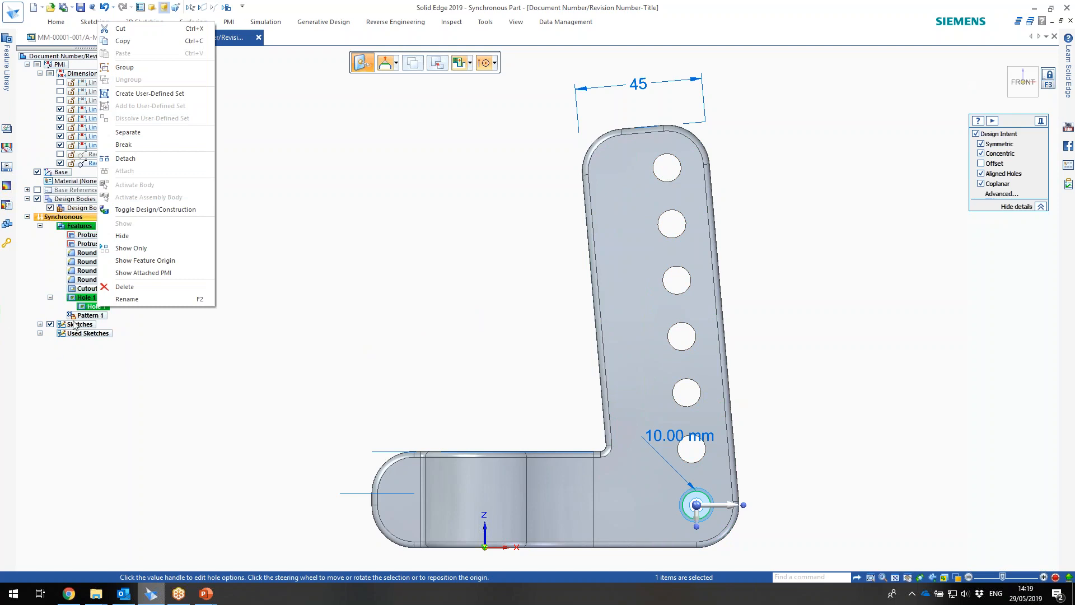
left_click(87, 309)
double_click(88, 306)
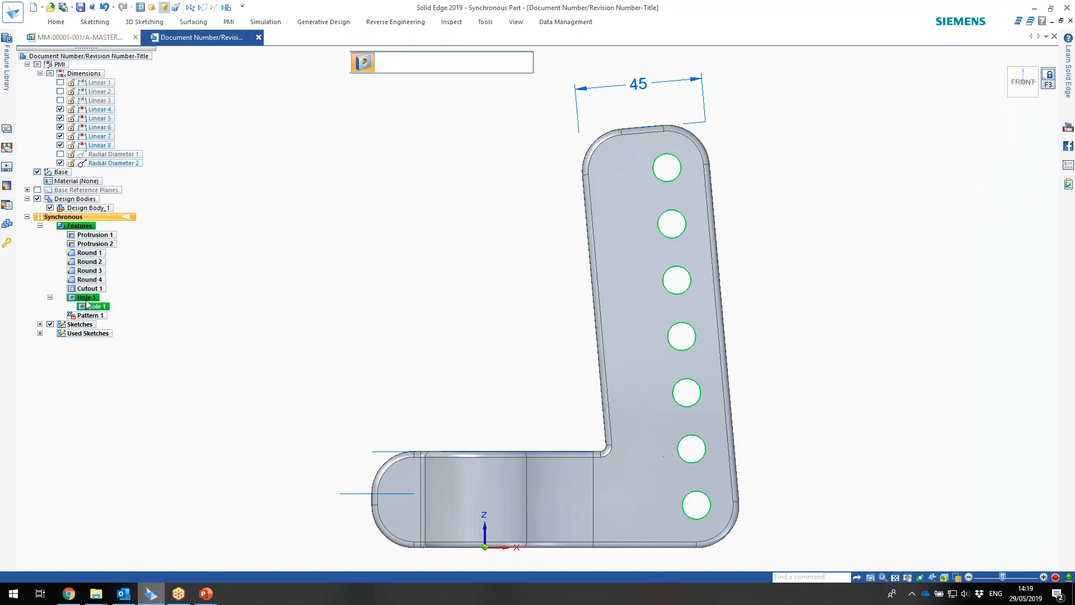
left_click(389, 65)
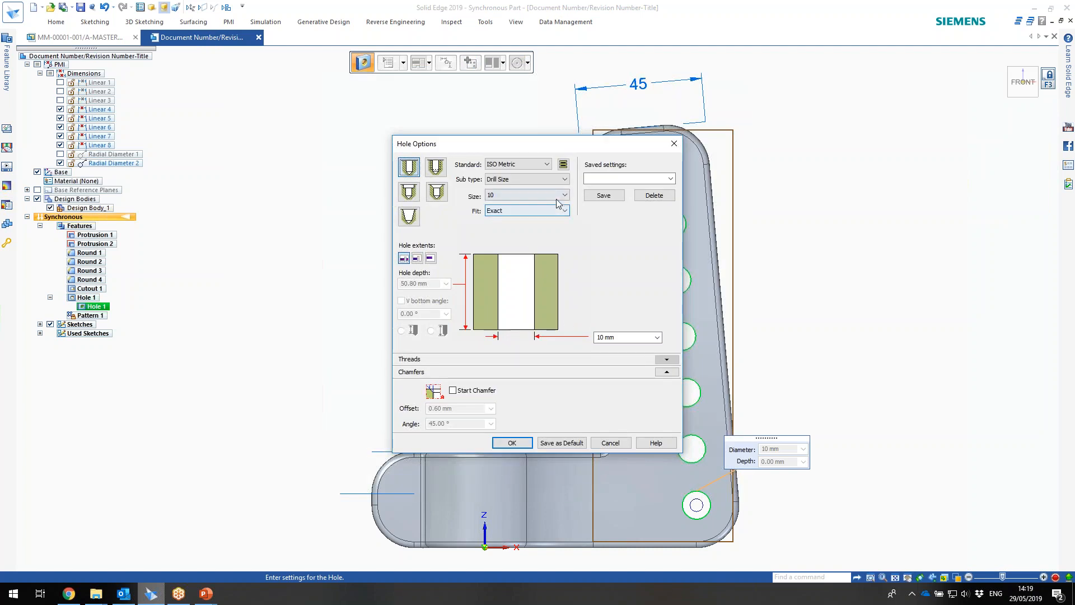
left_click(564, 179)
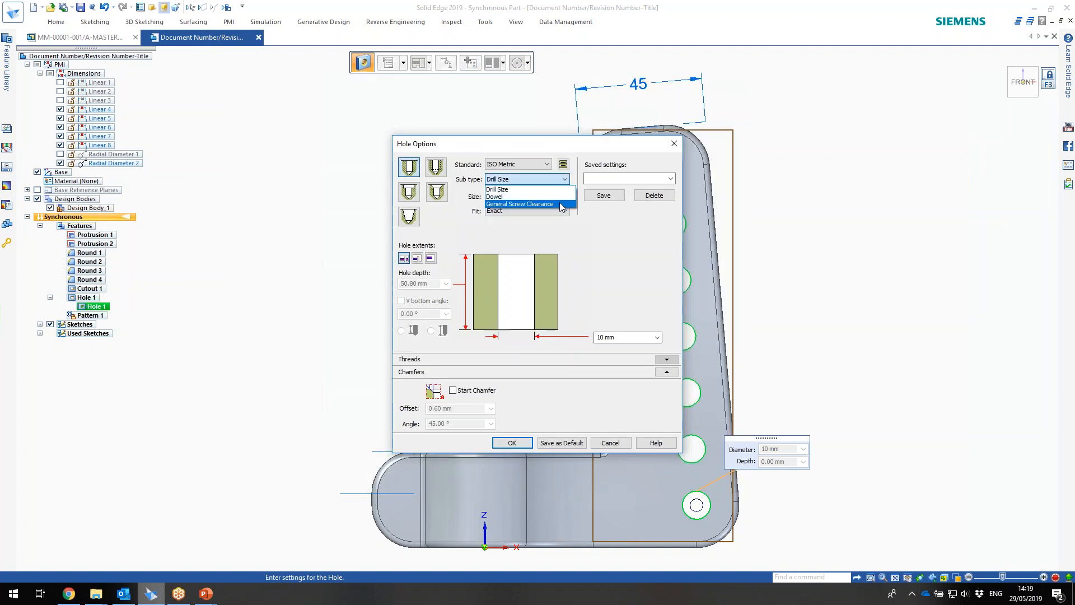
left_click(562, 205)
left_click(564, 194)
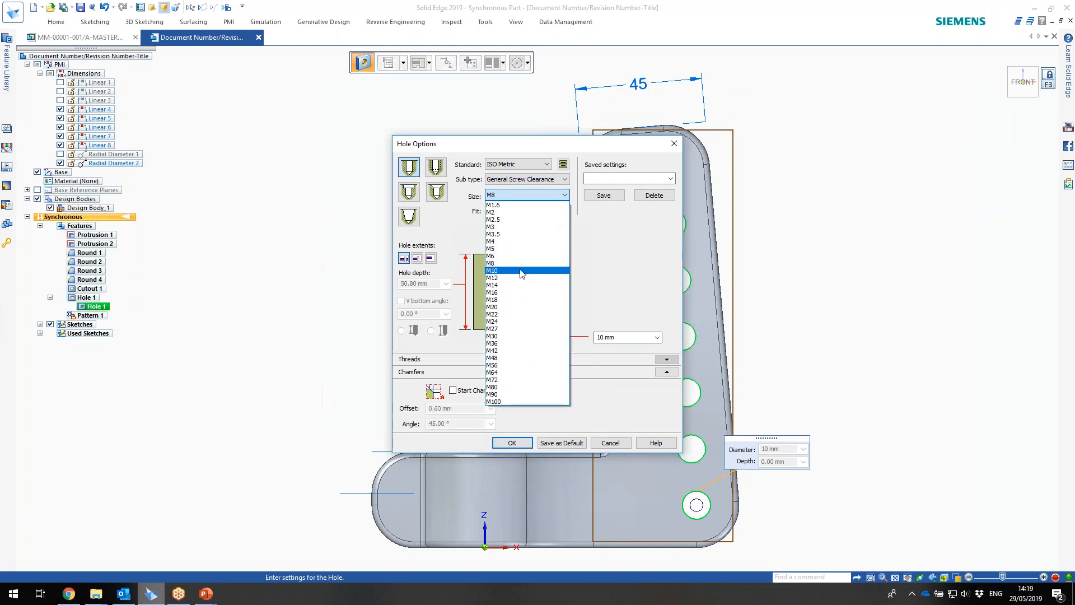
left_click(519, 271)
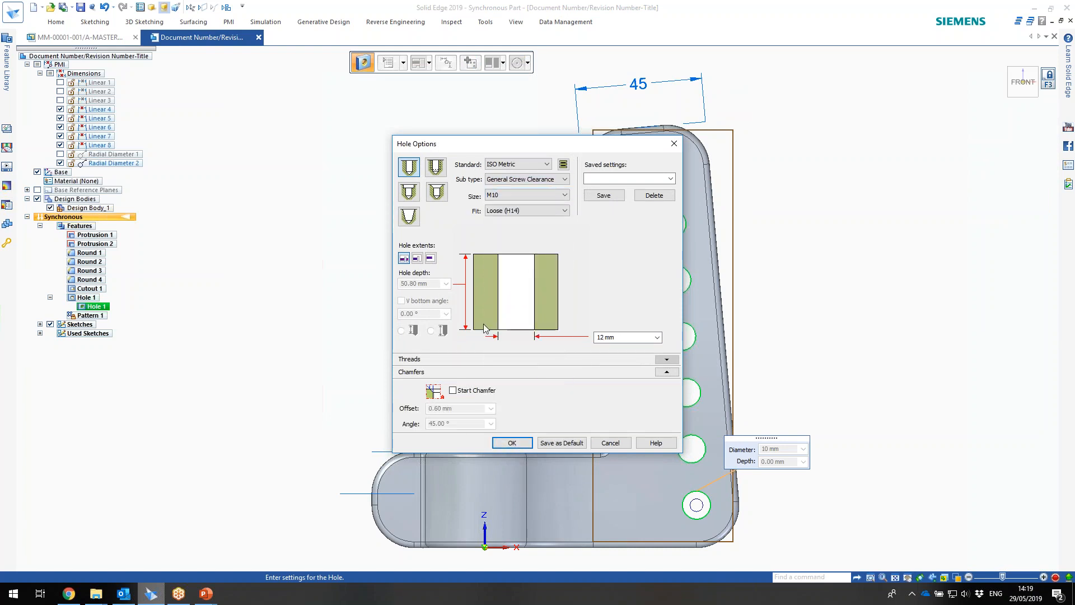
left_click(549, 213)
left_click(541, 221)
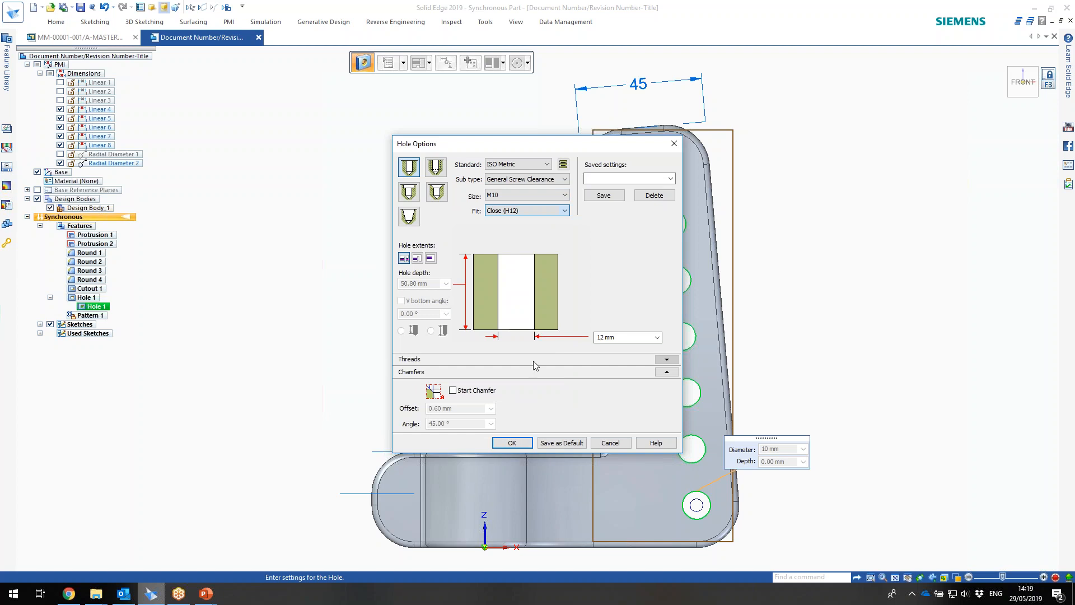
left_click(510, 442)
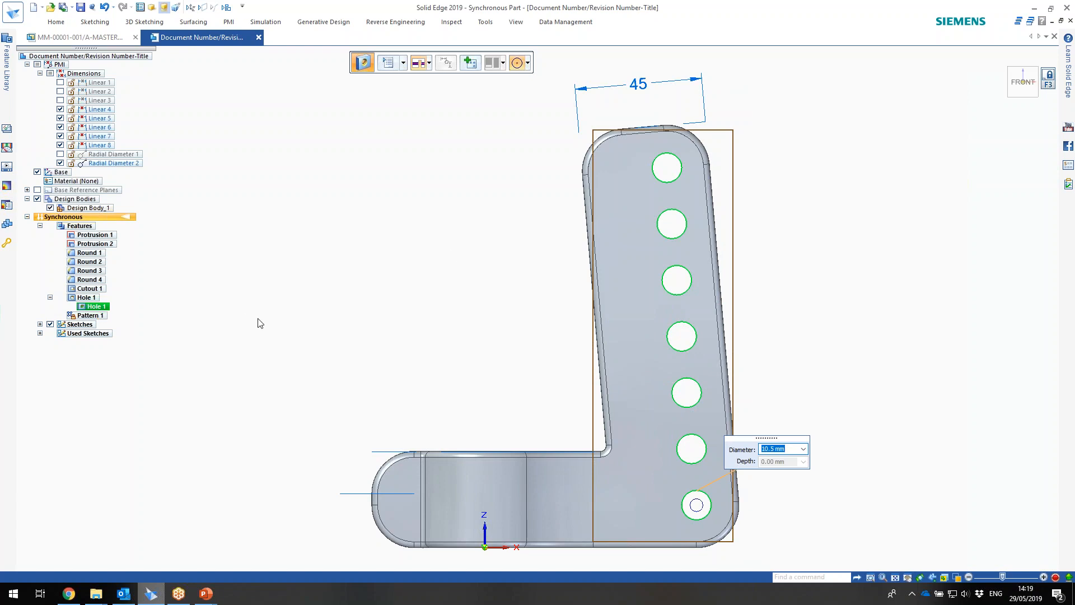
left_click(484, 180)
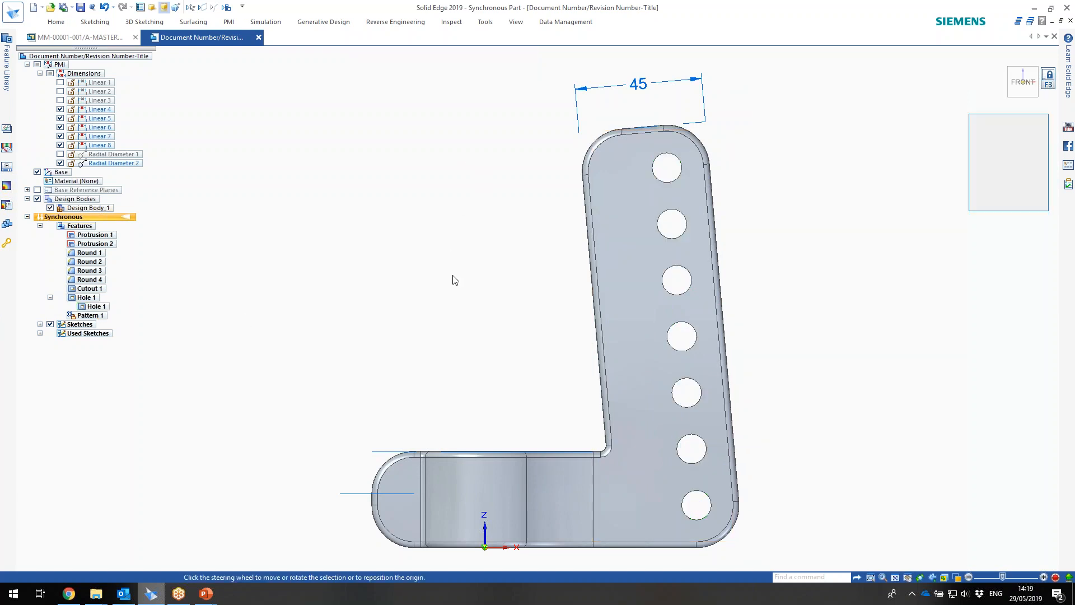
- Set the bracket to an isometric view and hide all PMI dimensions
left_click(1004, 60)
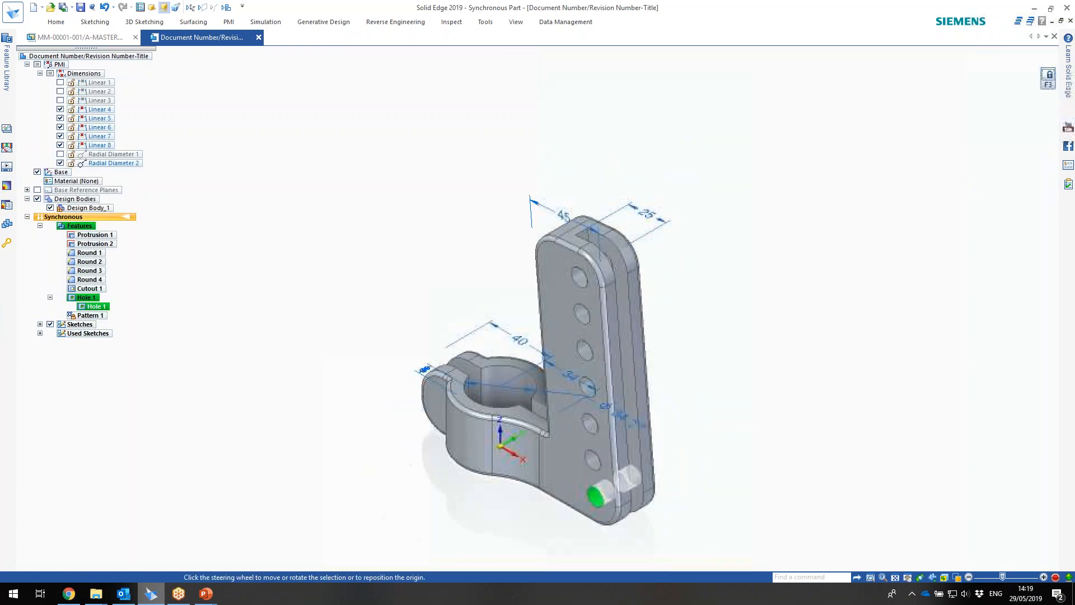
left_click(37, 64)
key("Escape")
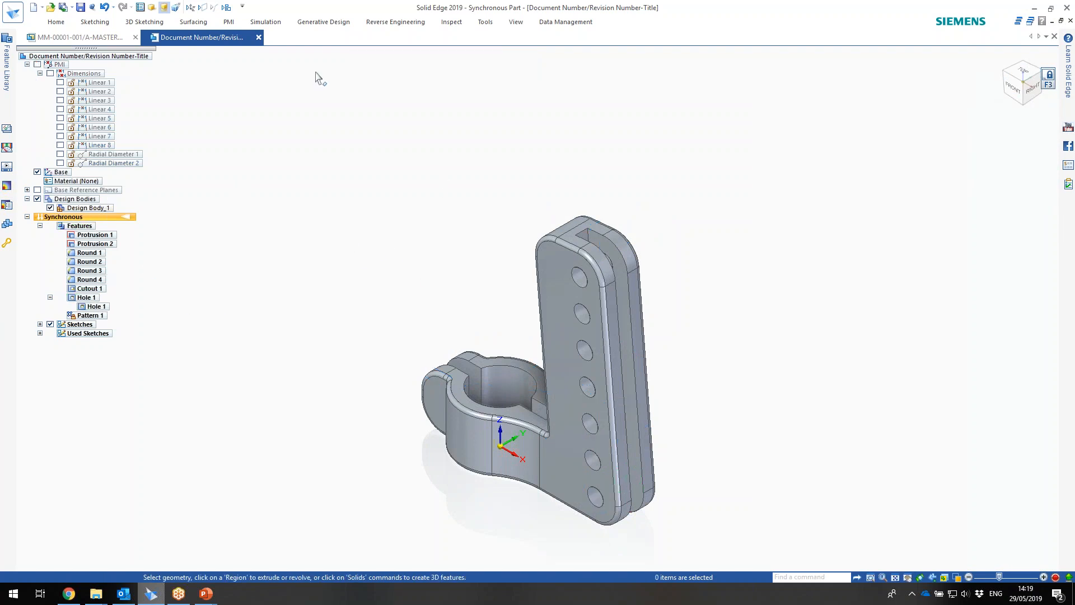
- Apply the material Aluminum, Cast to the bracket from the Presentation-Materials aluminium alloys
right_click(69, 185)
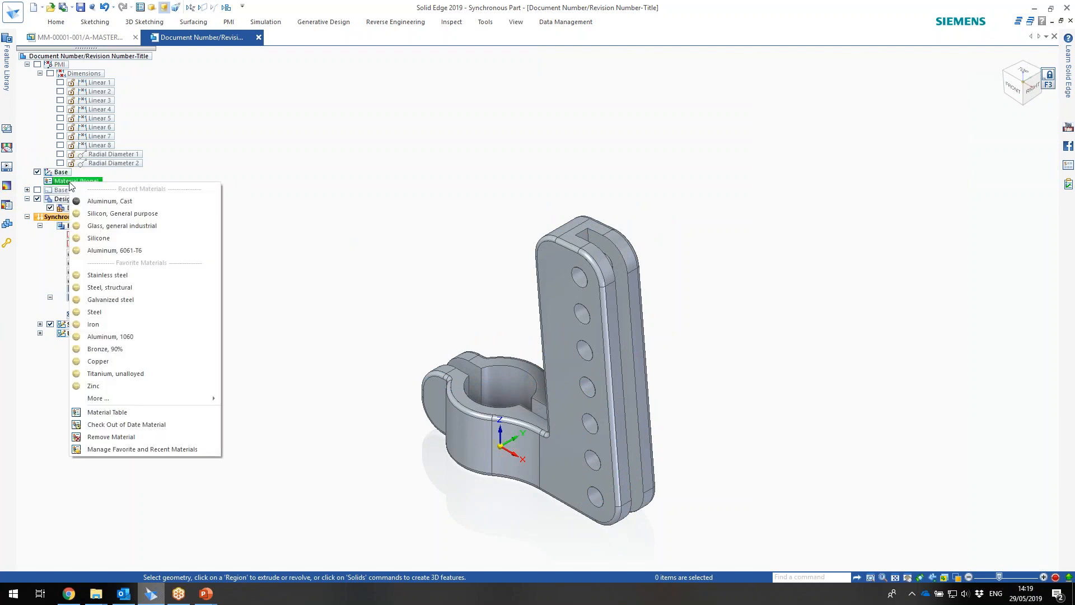
left_click(107, 412)
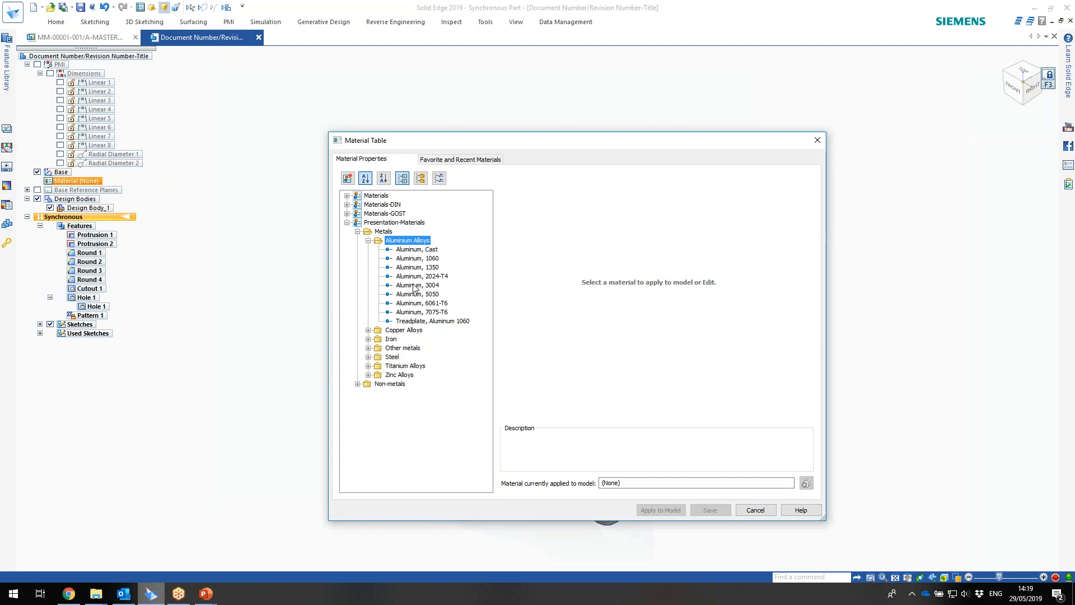
left_click(415, 249)
left_click(661, 510)
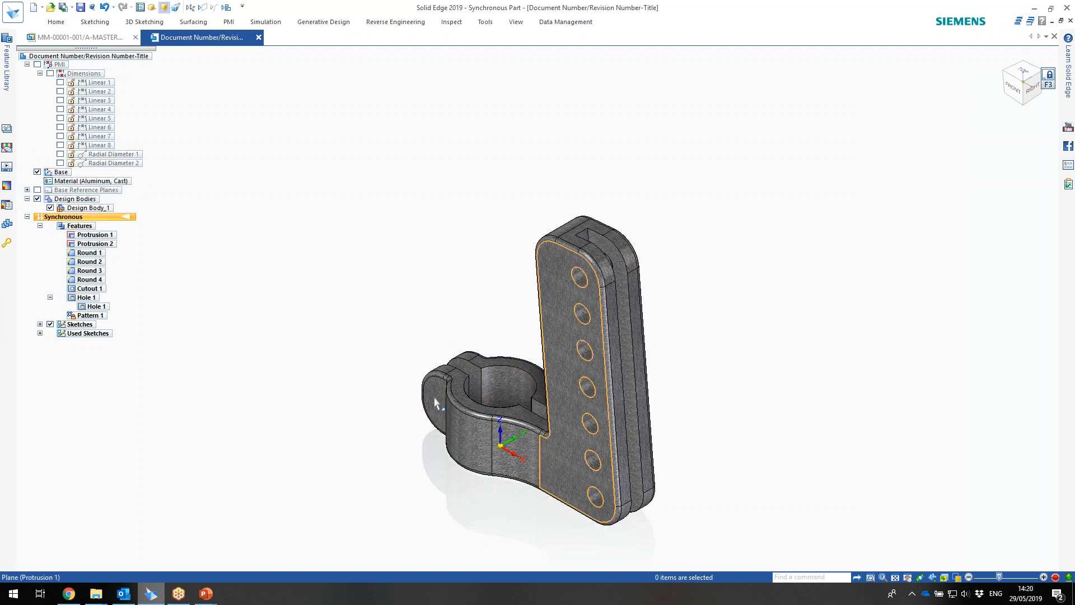
- Paint the clamp bore and slot cutout and the upright's hole pattern with the Silver style, selecting by feature
left_click(516, 22)
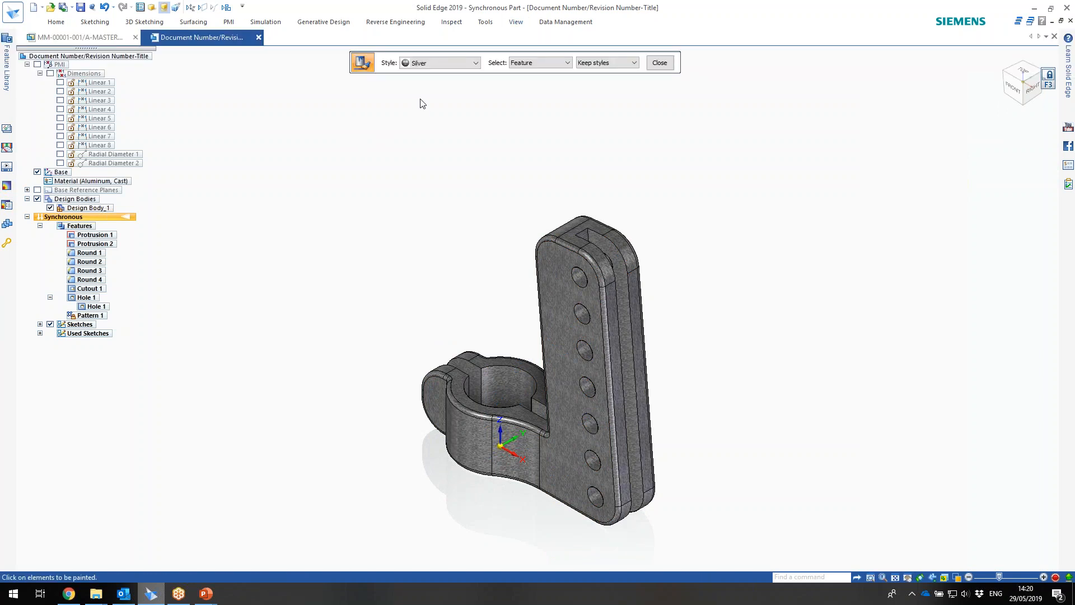
left_click(452, 60)
left_click(452, 60)
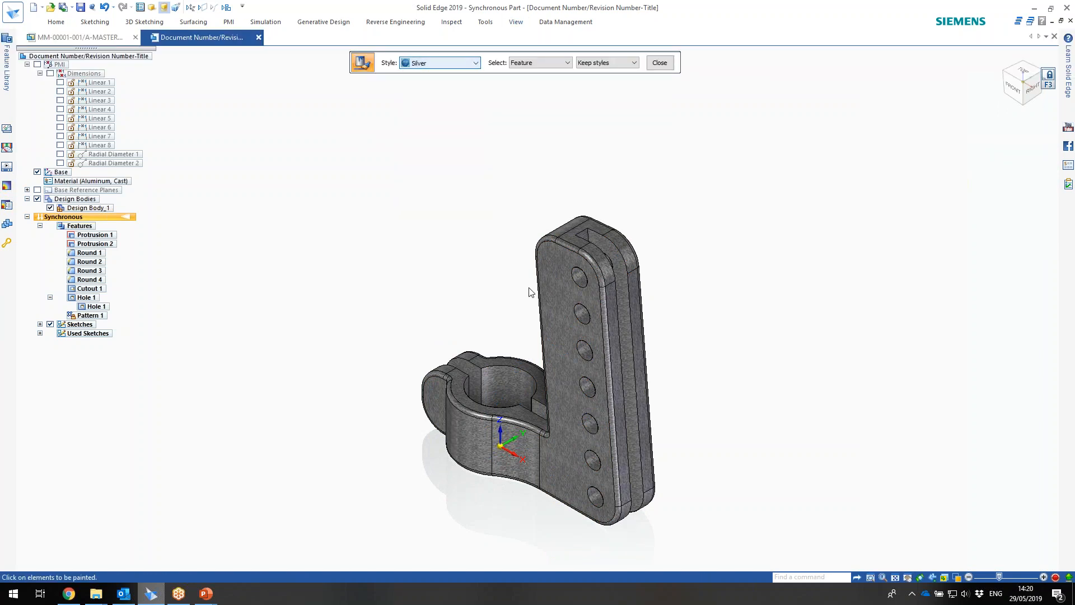
left_click(502, 394)
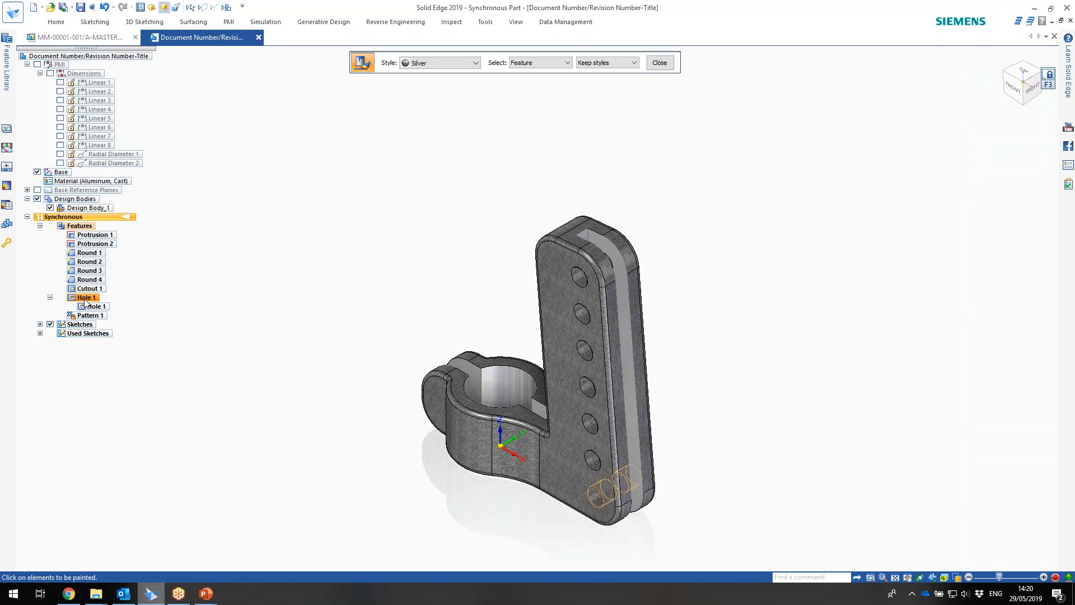
left_click(92, 315)
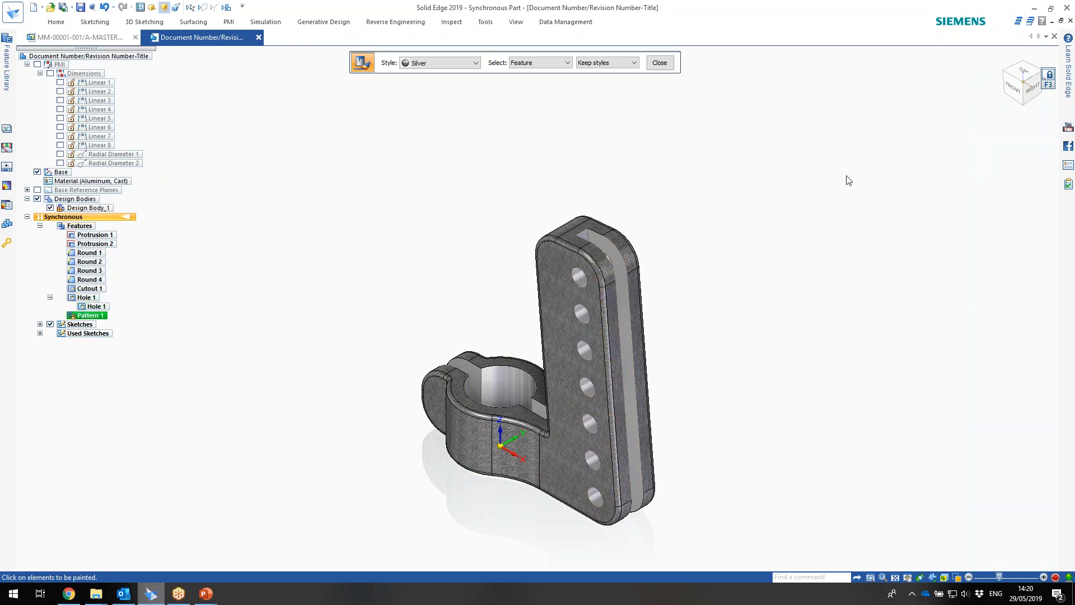
left_click(1008, 76)
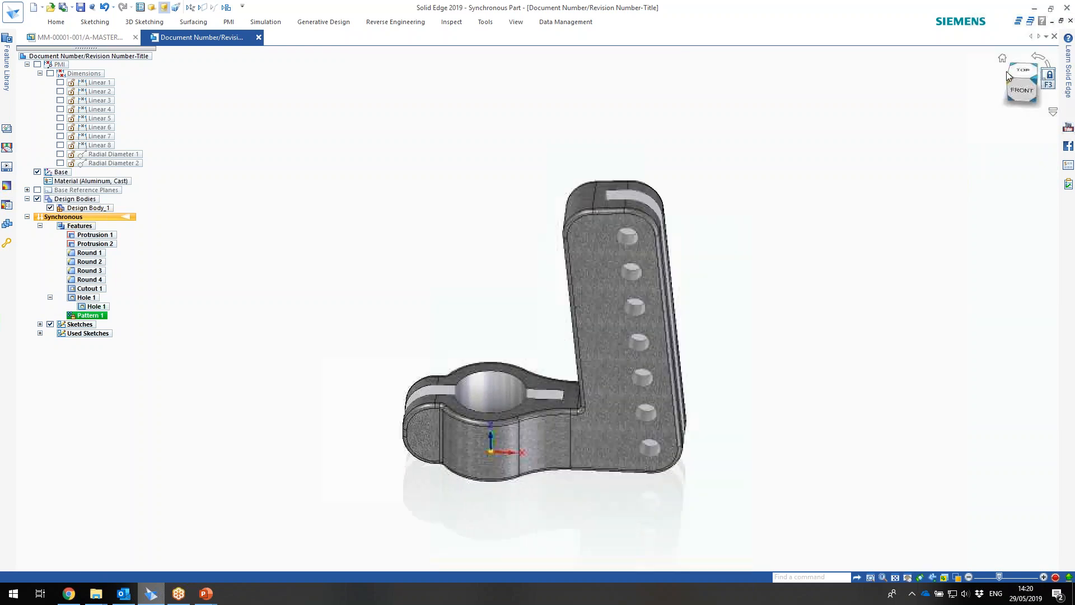
left_click(1008, 76)
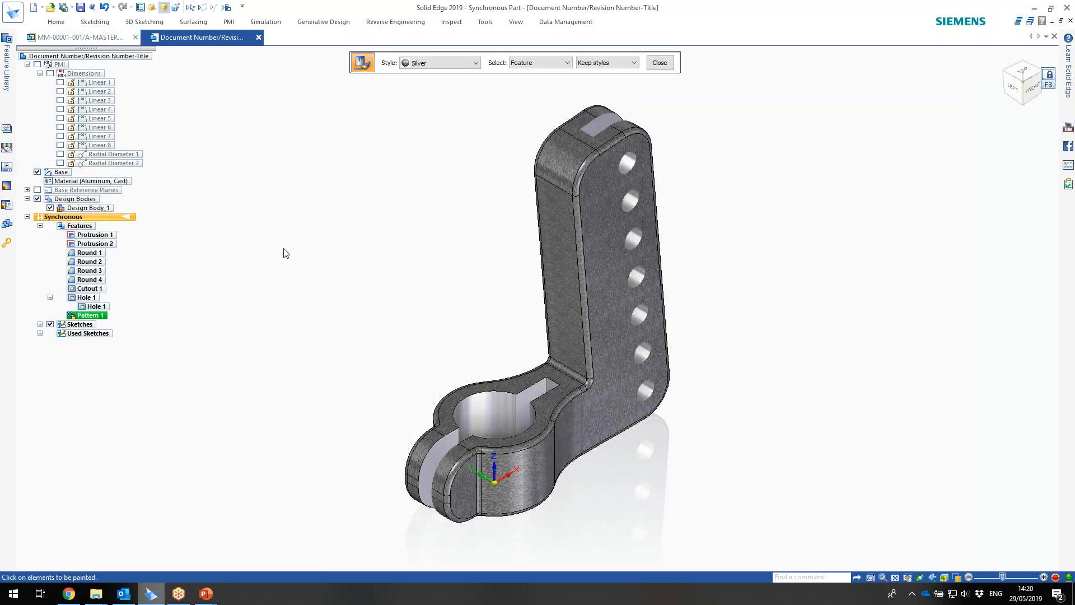
- Switch to the PowerPoint slide show and review the Part Design slide on synchronous technology
mouse_move(206, 598)
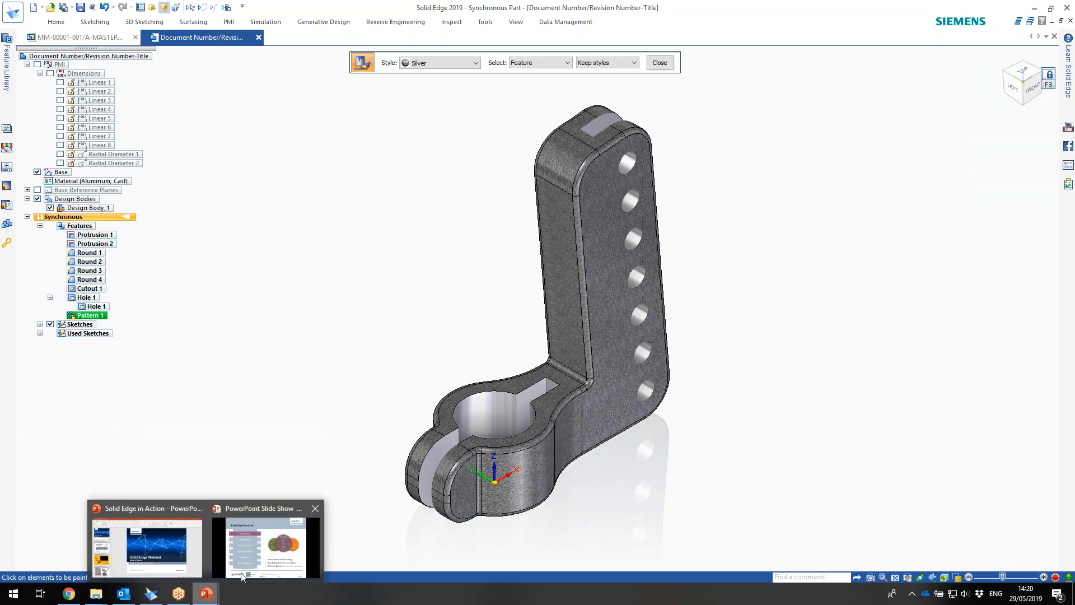
left_click(257, 565)
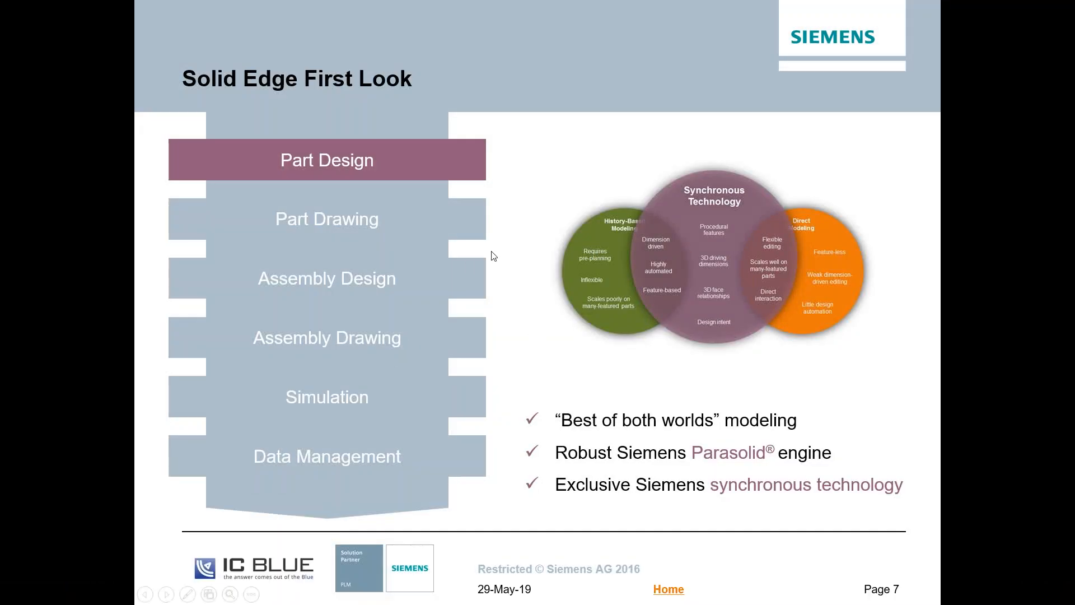
left_click(593, 253)
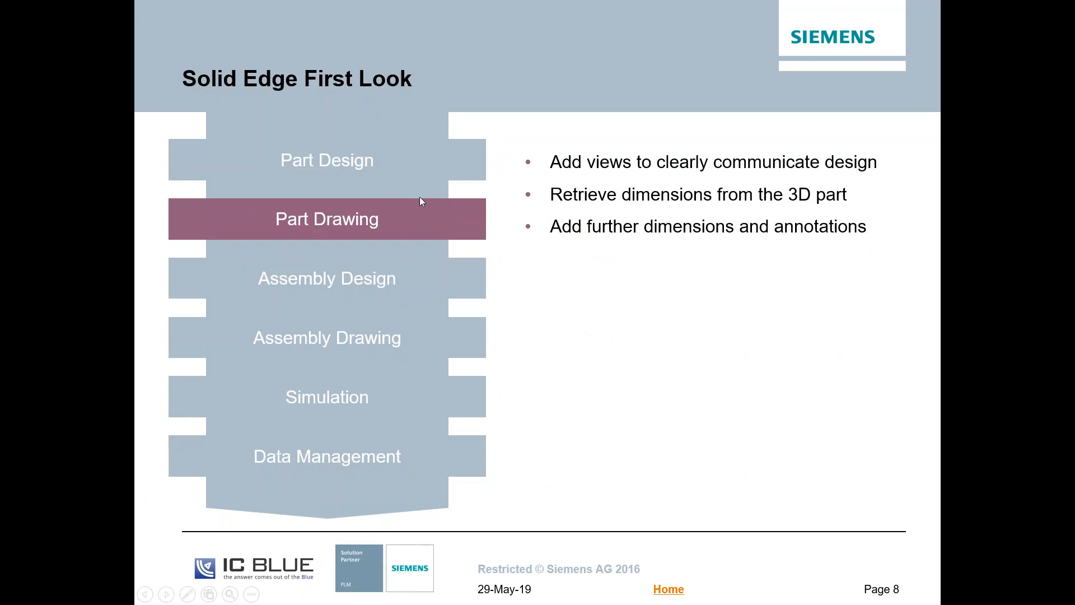
left_click(423, 180)
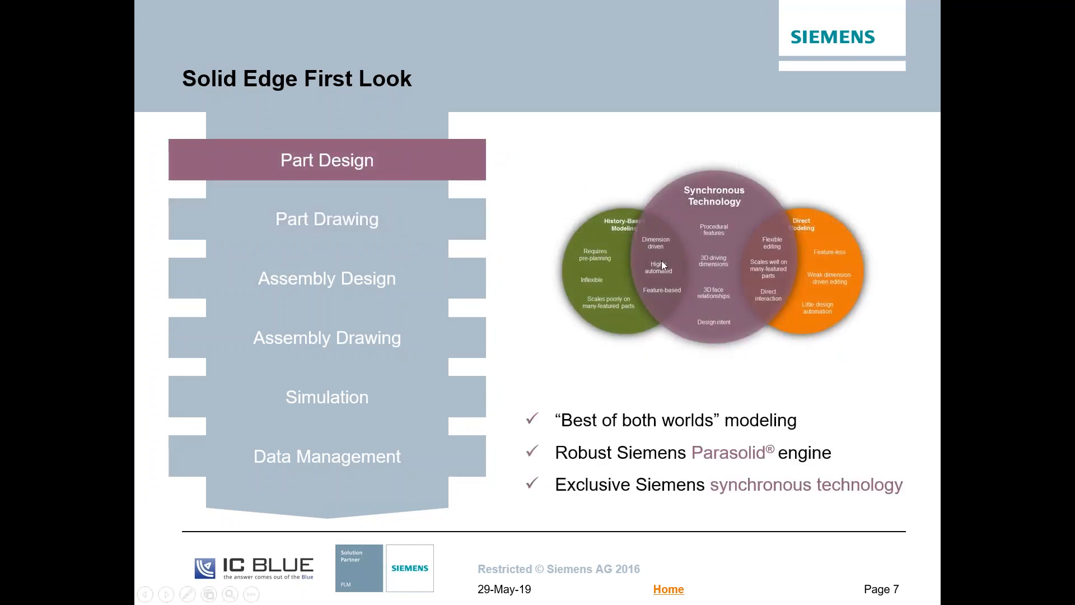
key("Left")
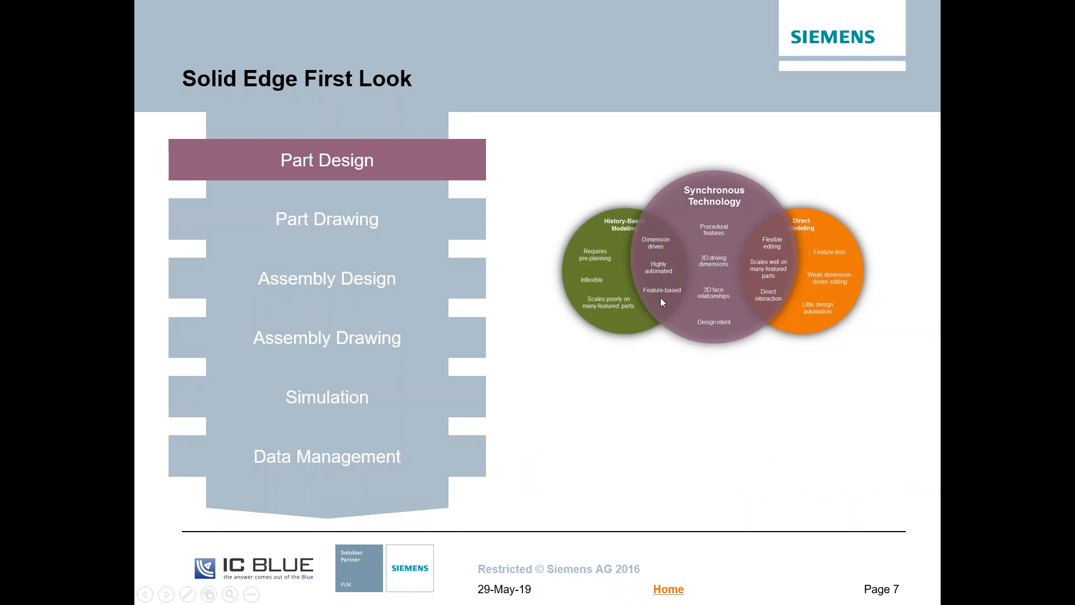
- Advance the slide show past the Part Design bullets to the Part Drawing slide and return to the Solid Edge part
key("Right")
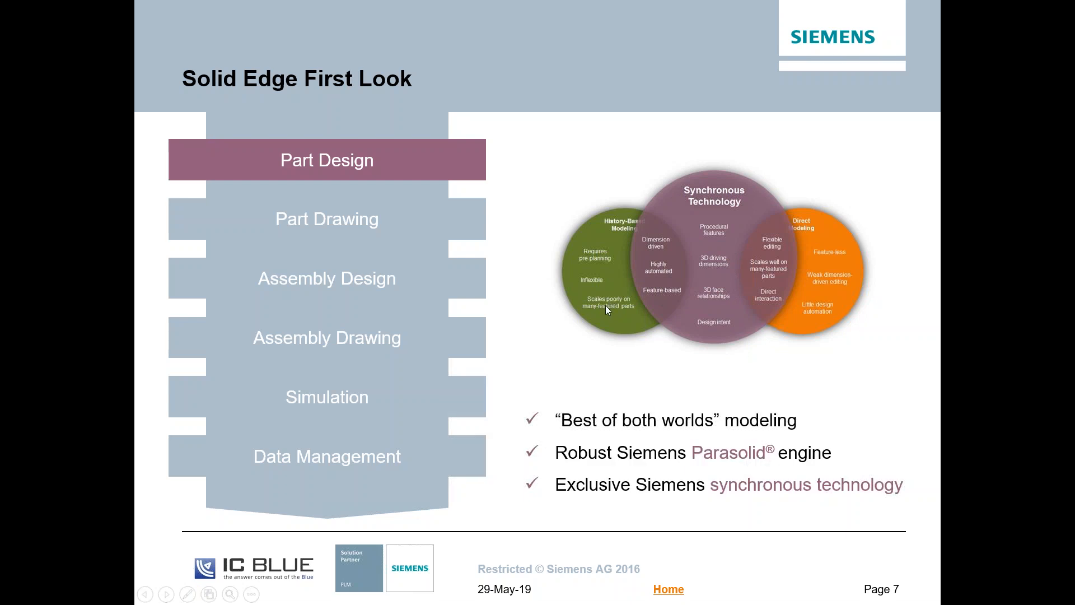
key("Right")
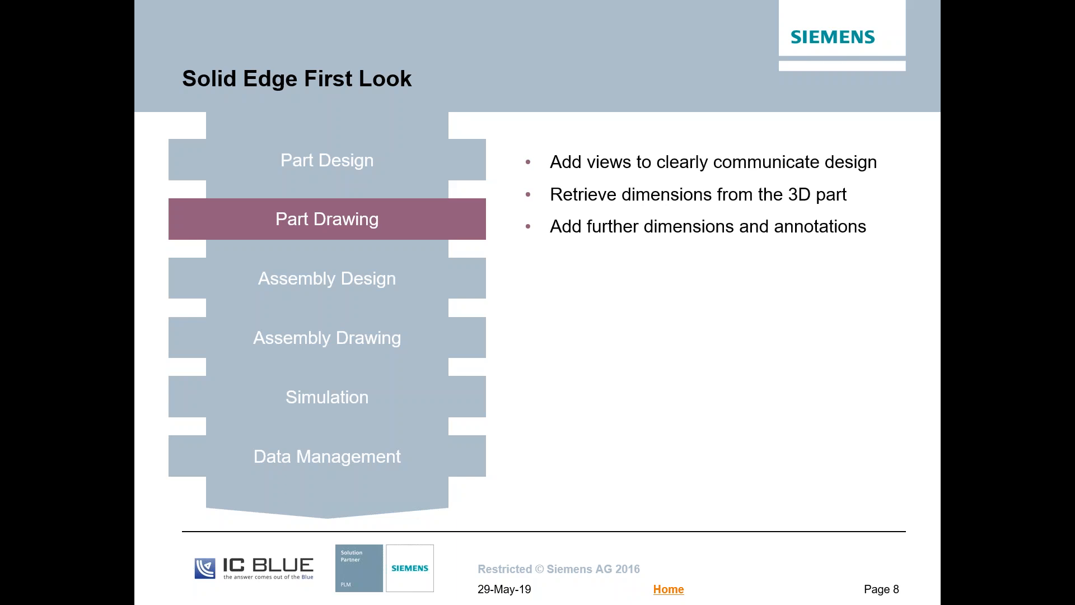
key("alt+Tab")
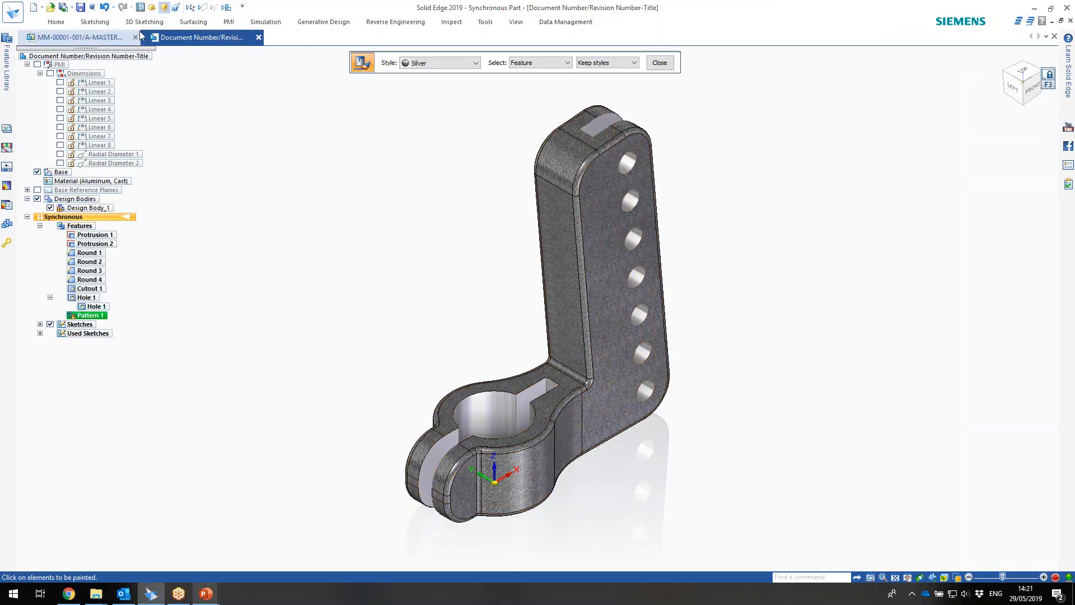
- Start saving the bracket part and assign it an automatic document number, widening the filename column to show the full name
left_click(81, 7)
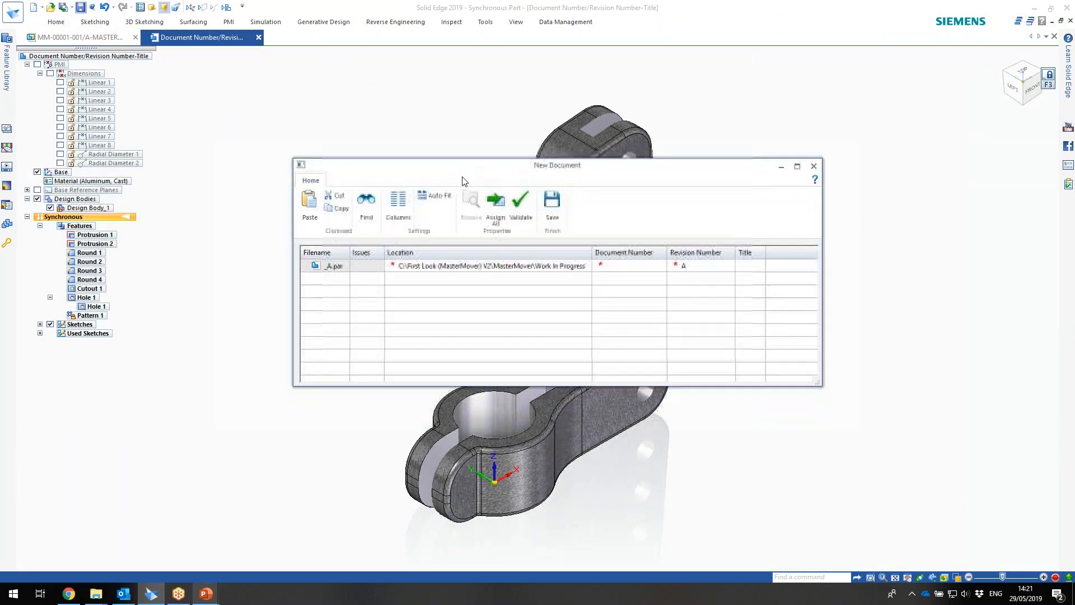
left_click_drag(531, 167, 537, 133)
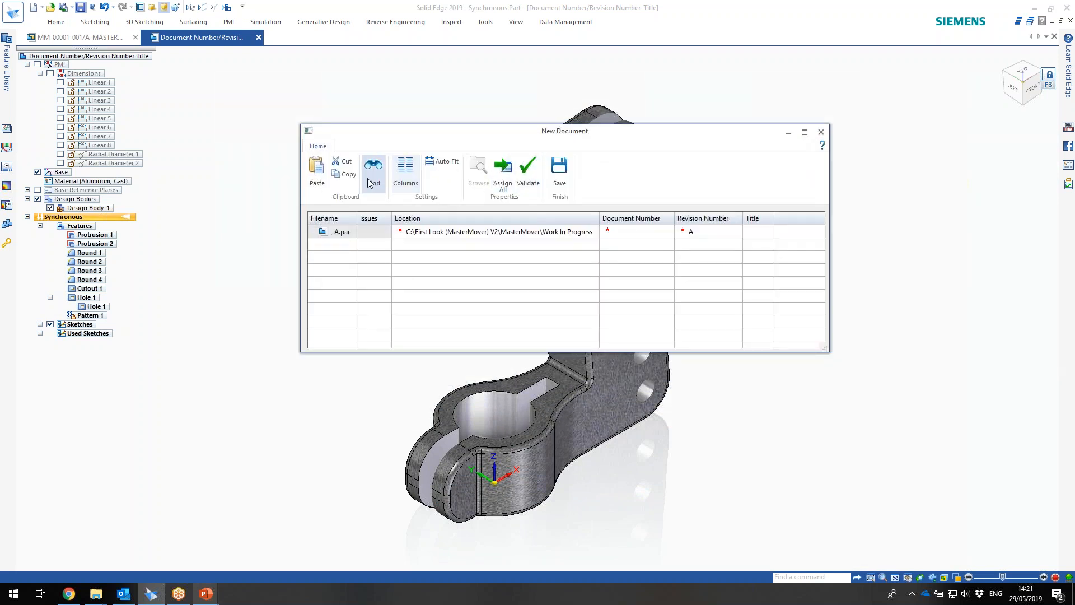
left_click(504, 168)
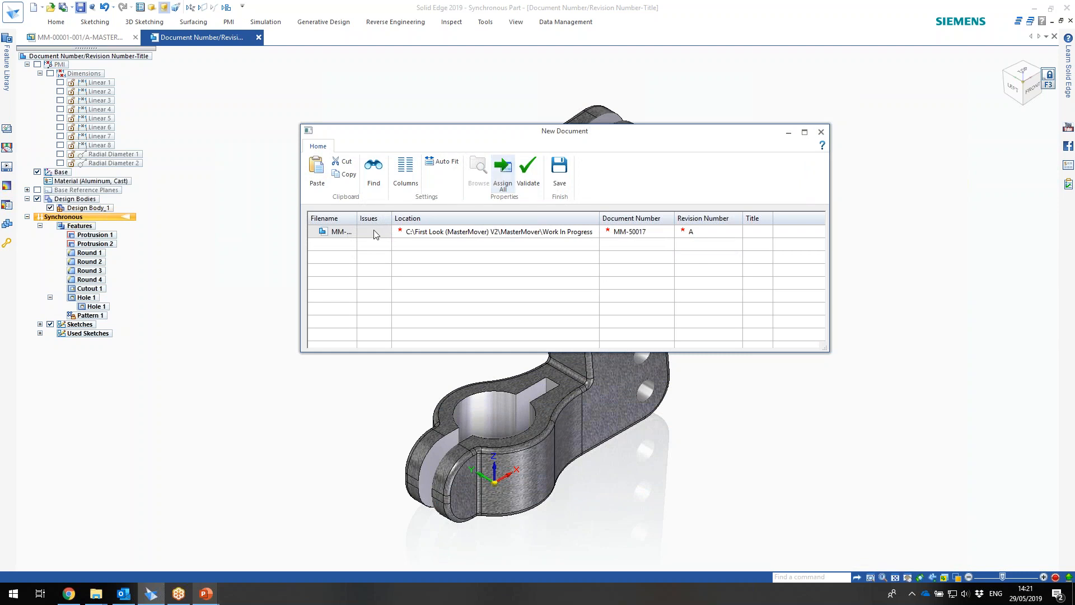
left_click_drag(356, 217, 396, 217)
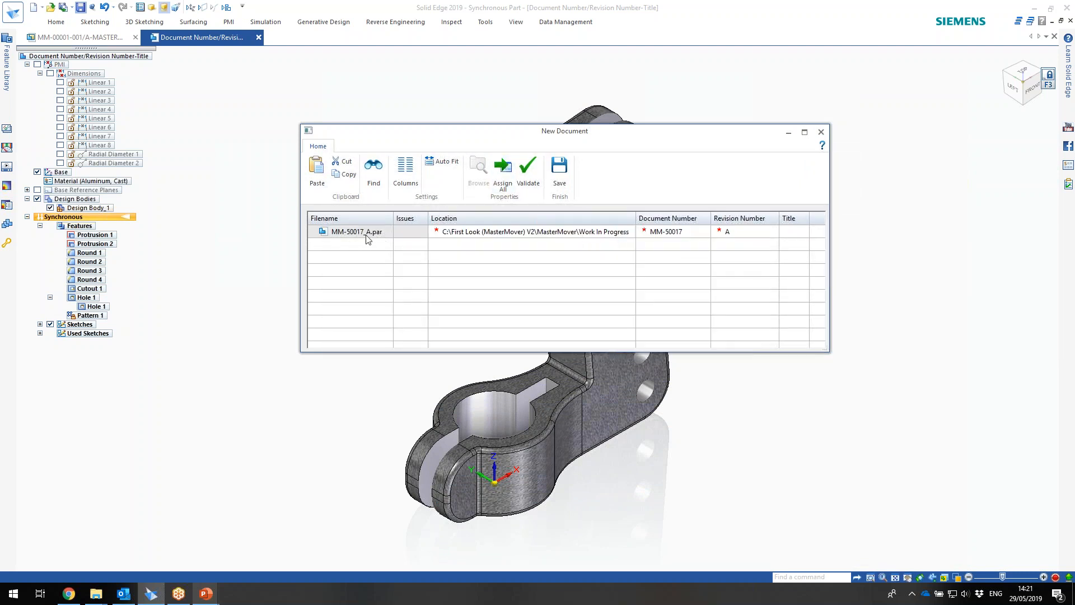
- Title the new document Clamp Arm, validate its properties and save the part
left_click(798, 232)
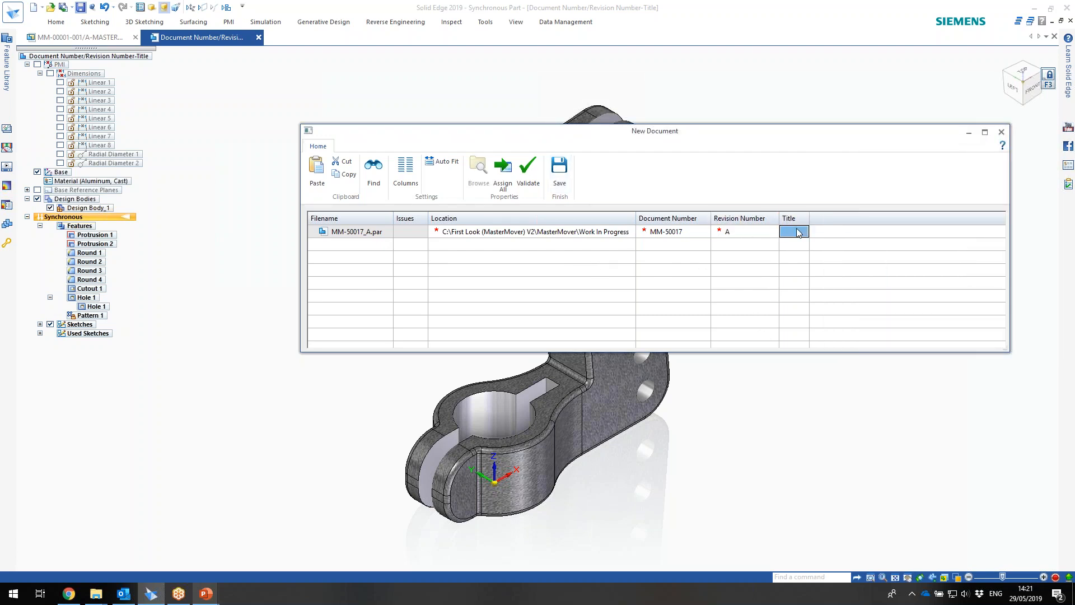
type("Clamp")
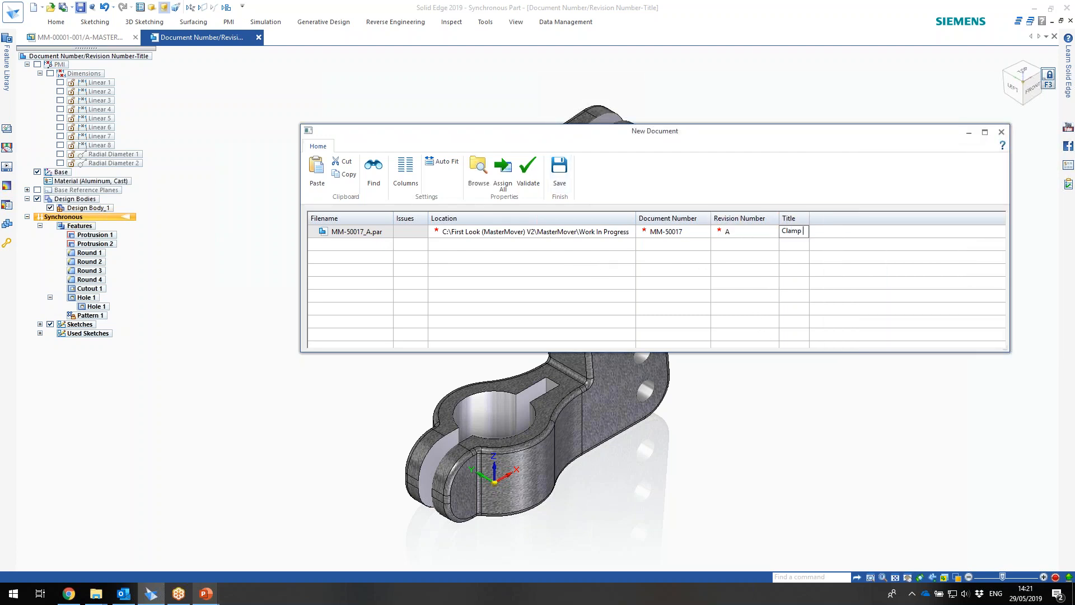
type(" Arm")
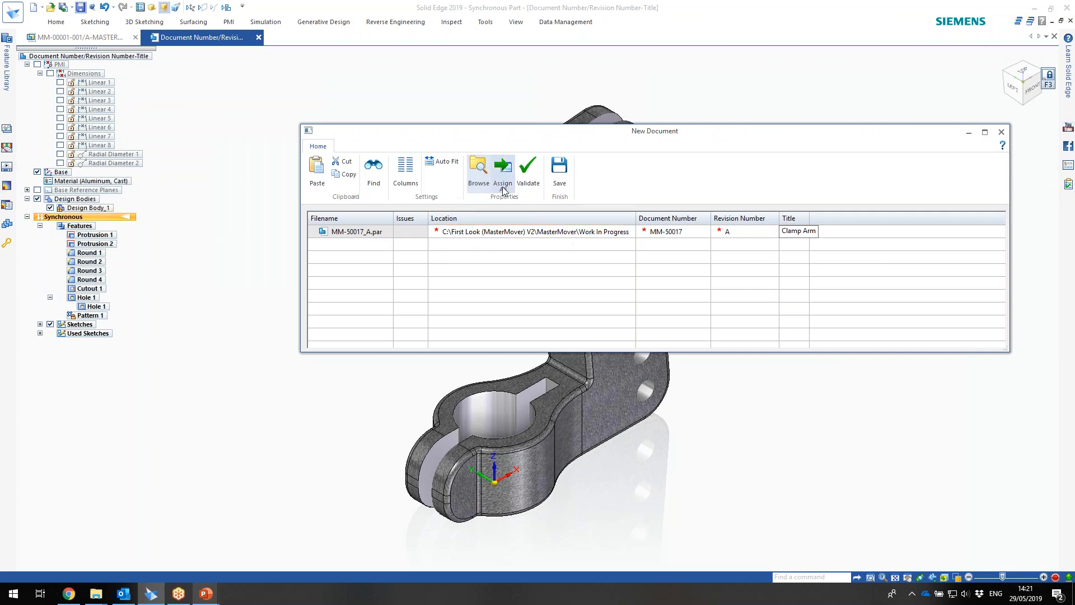
left_click(527, 168)
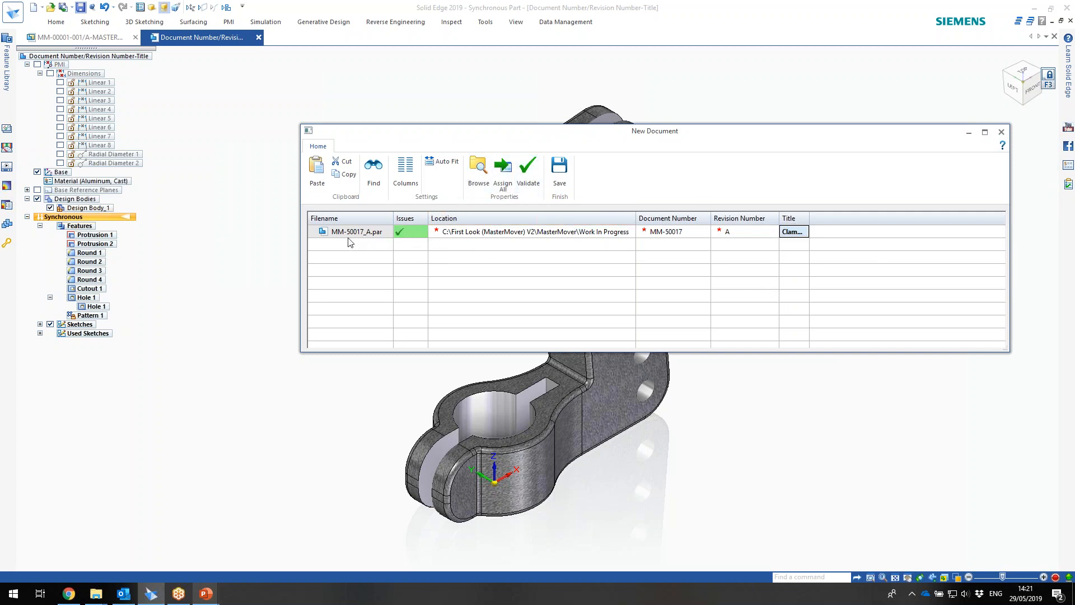
left_click_drag(809, 218, 882, 218)
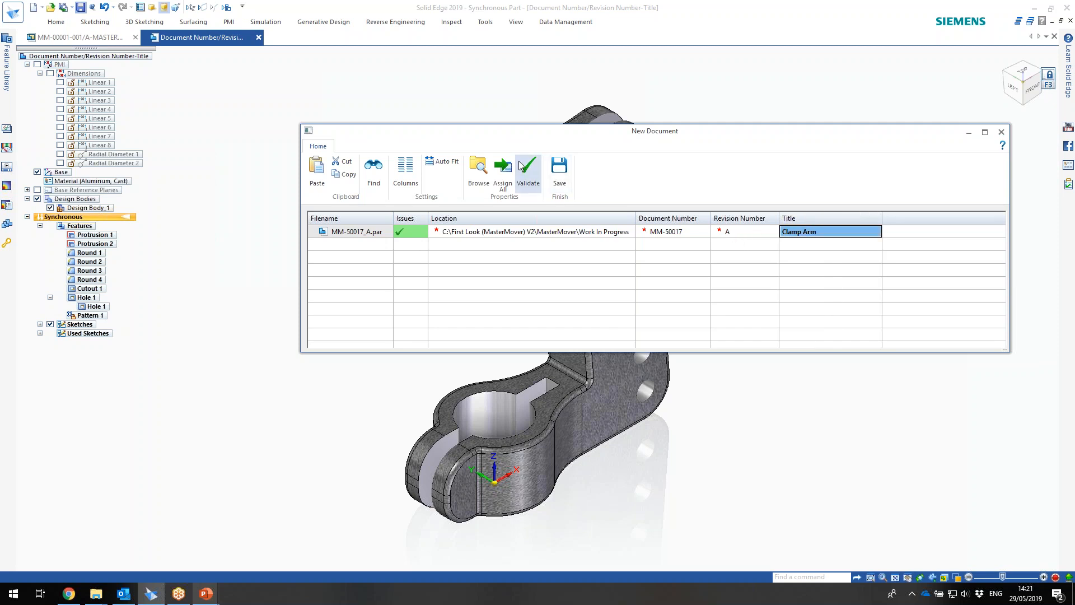
left_click(553, 167)
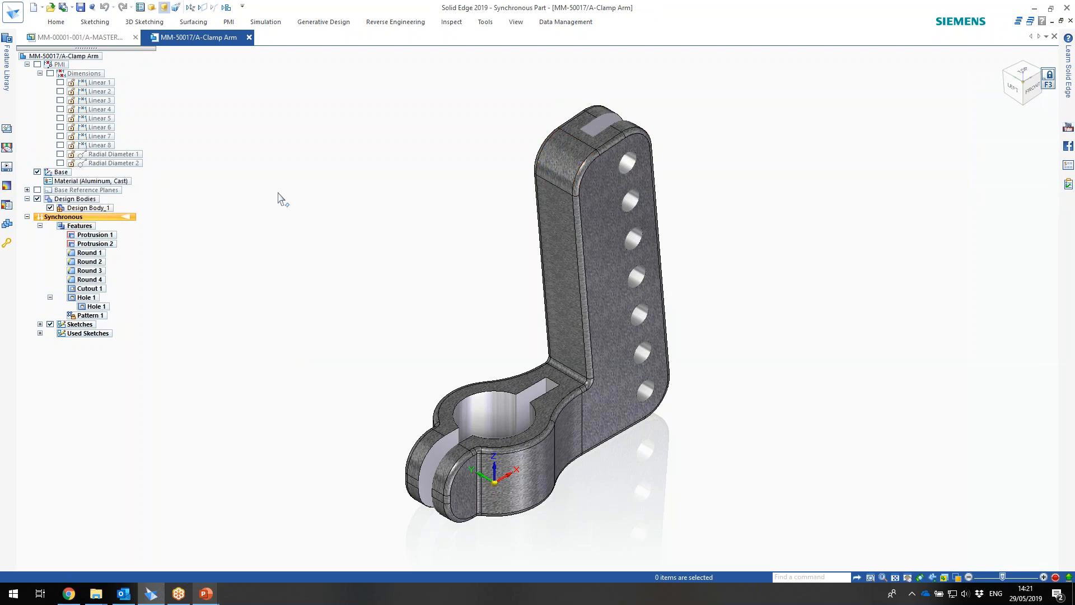
- Create a drawing of the active model from the ISO Draft.dft template with the Drawing View Creation Wizard enabled
left_click(42, 7)
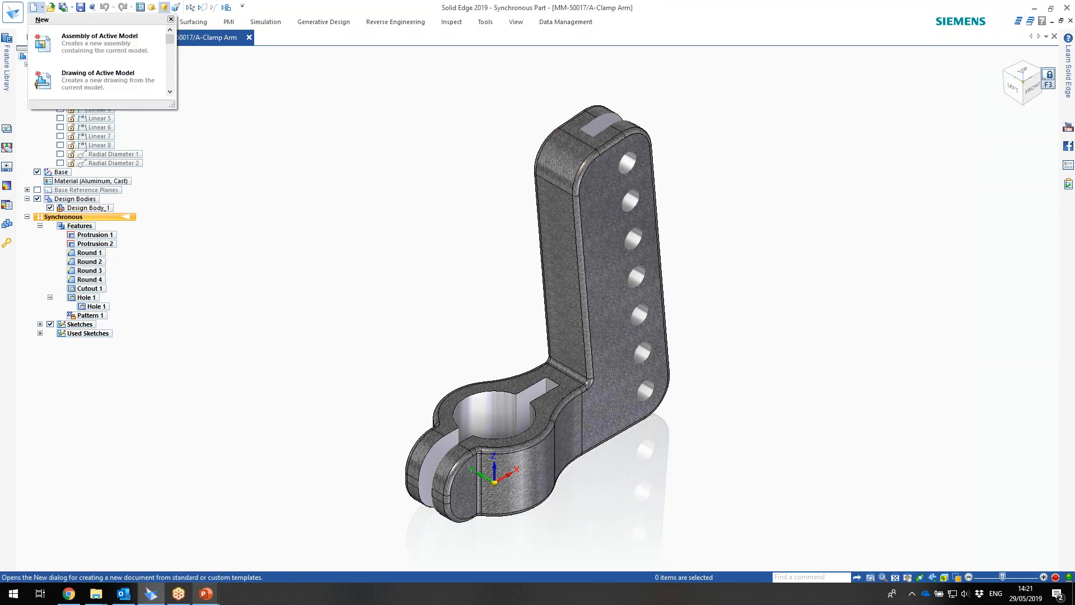
left_click(79, 83)
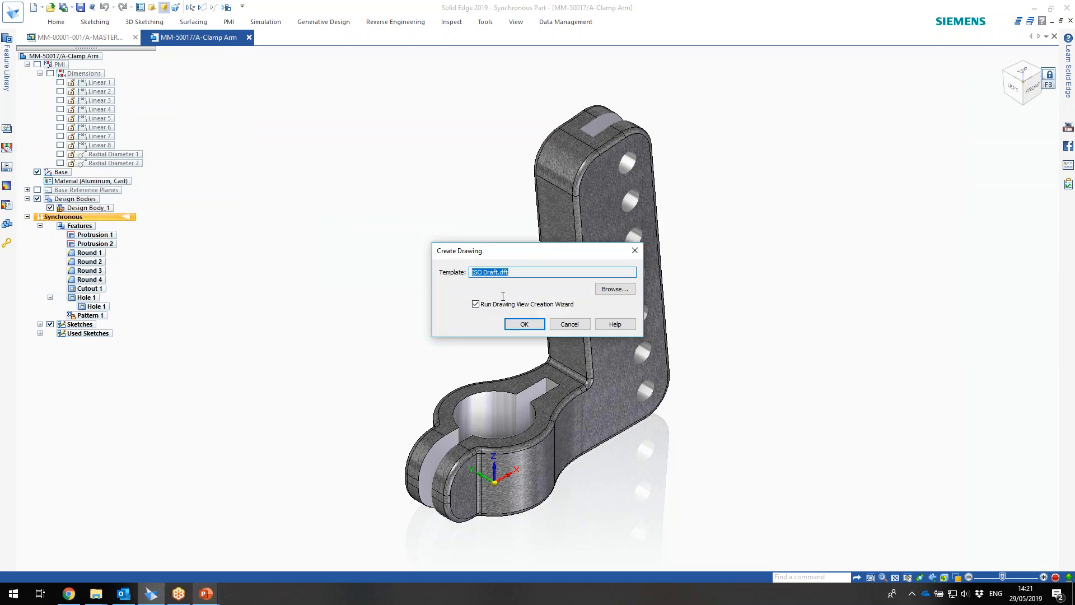
left_click(521, 323)
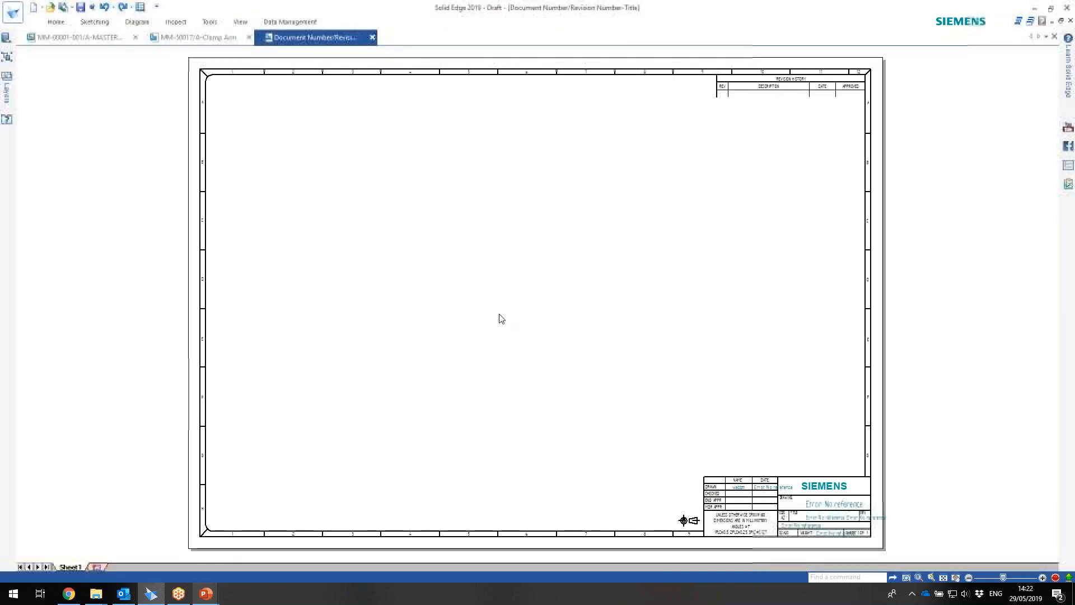
- Place the front view at 1:1 with a top view above it, and position an isometric view beside them on the sheet
left_click(859, 63)
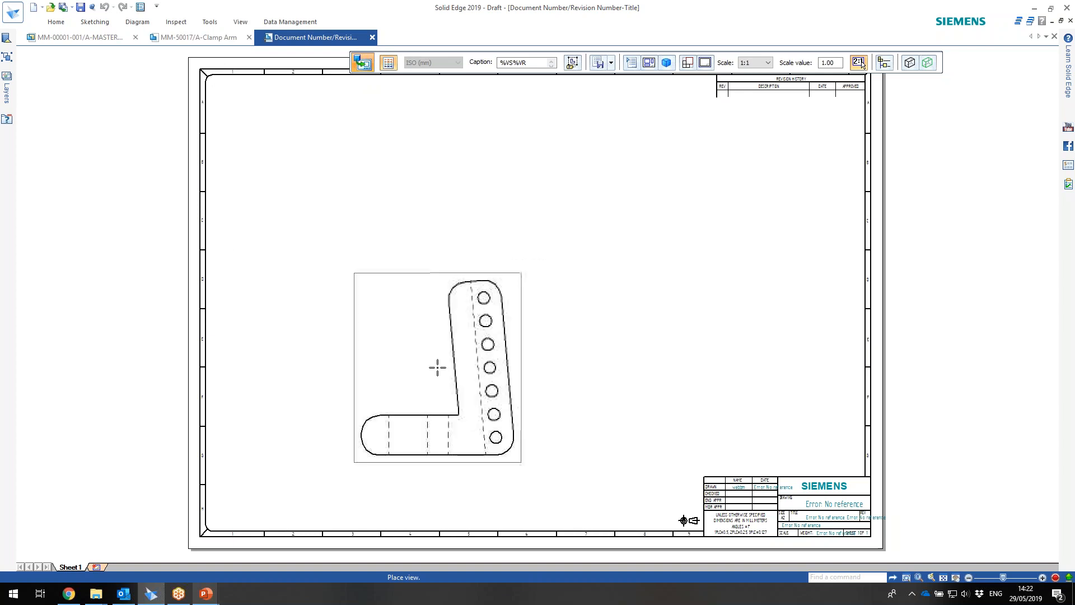
left_click(439, 375)
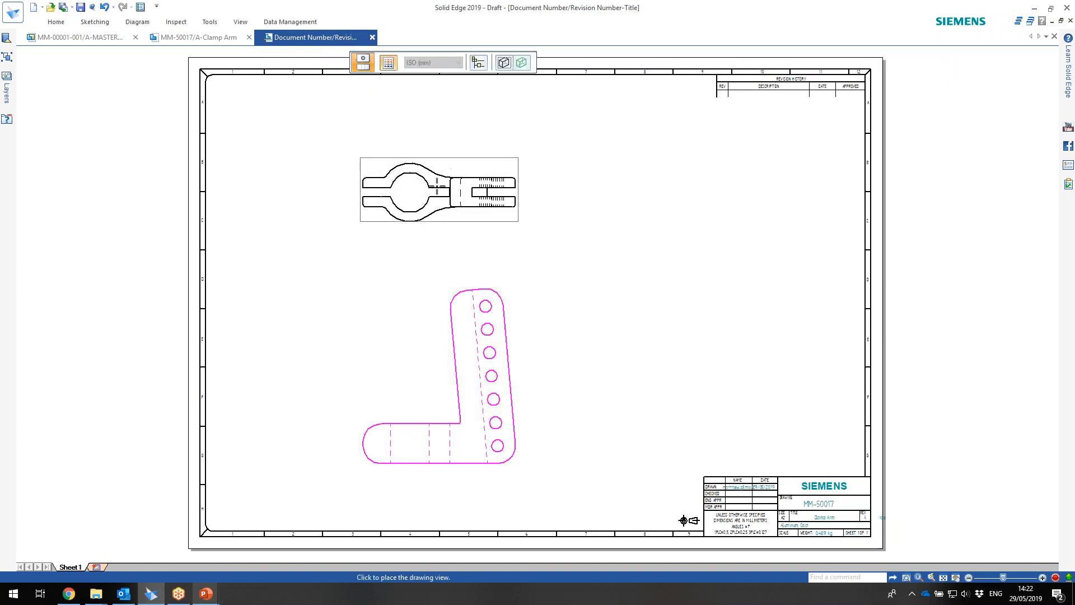
left_click(448, 164)
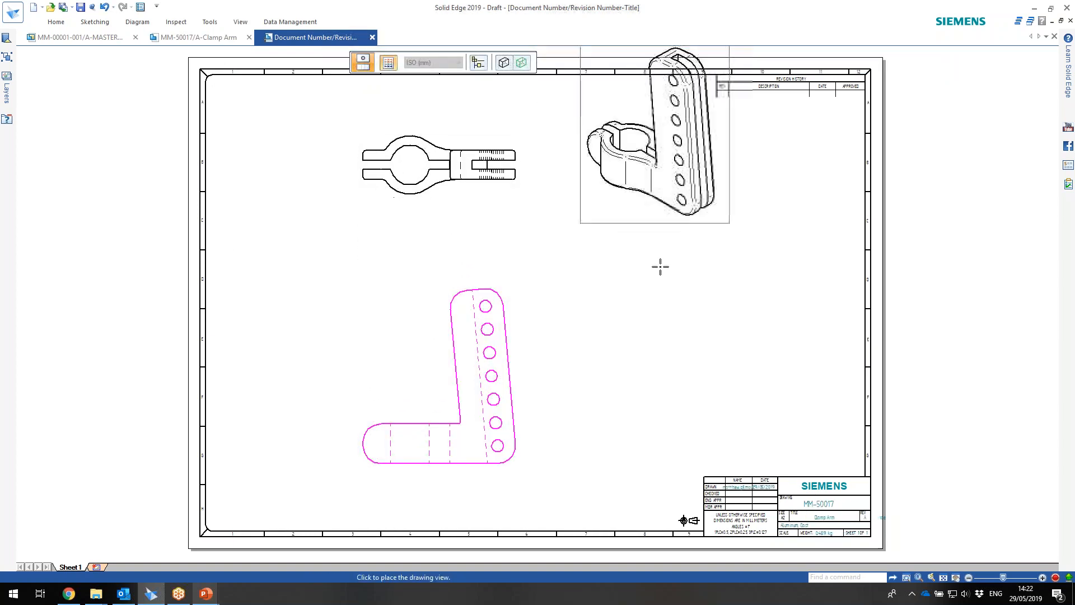
left_click(646, 229)
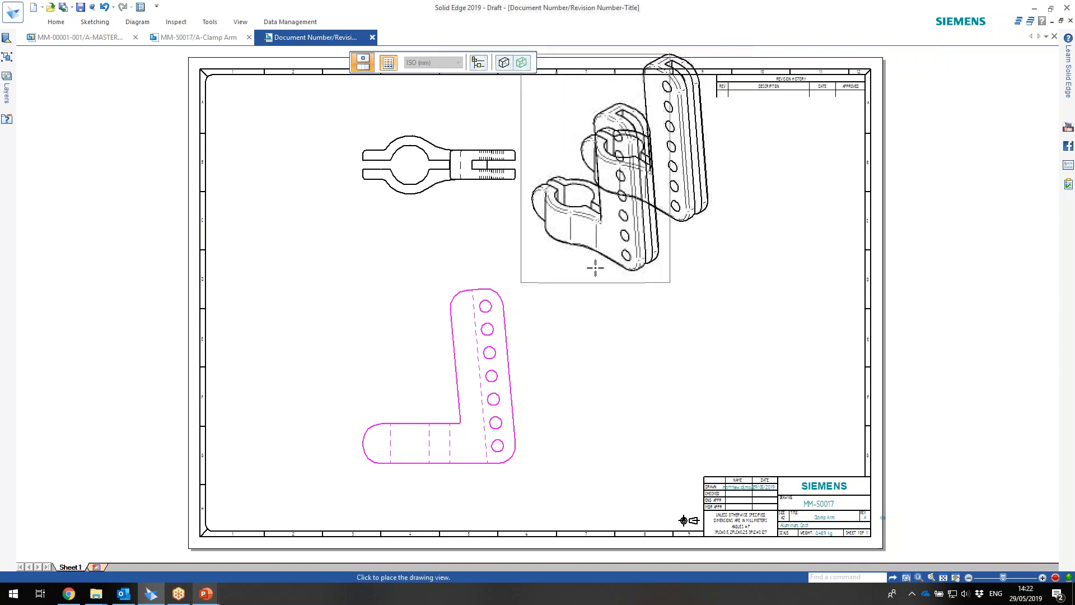
key("Escape")
left_click_drag(628, 205, 715, 381)
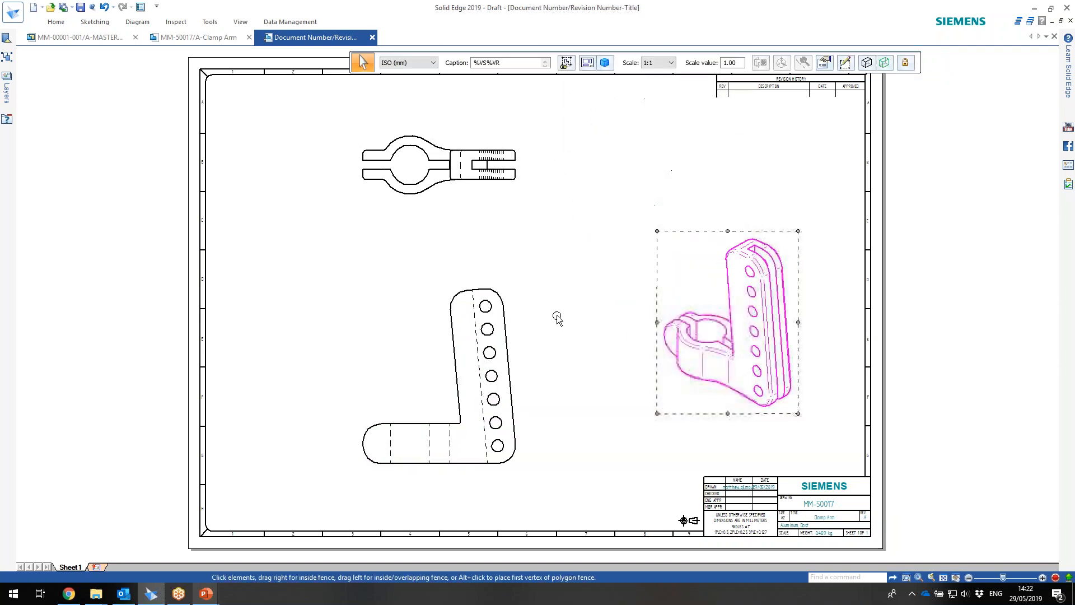
- Add an auxiliary view folded from the upright's slanted top edge and place it between the front and top views
left_click(508, 234)
right_click(509, 233)
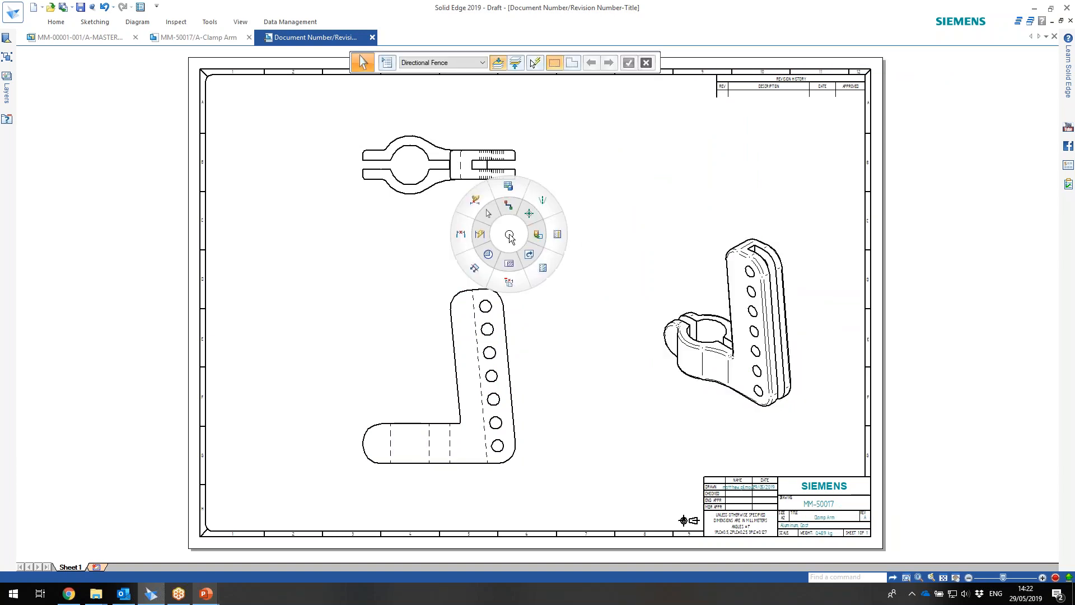
left_click(473, 269)
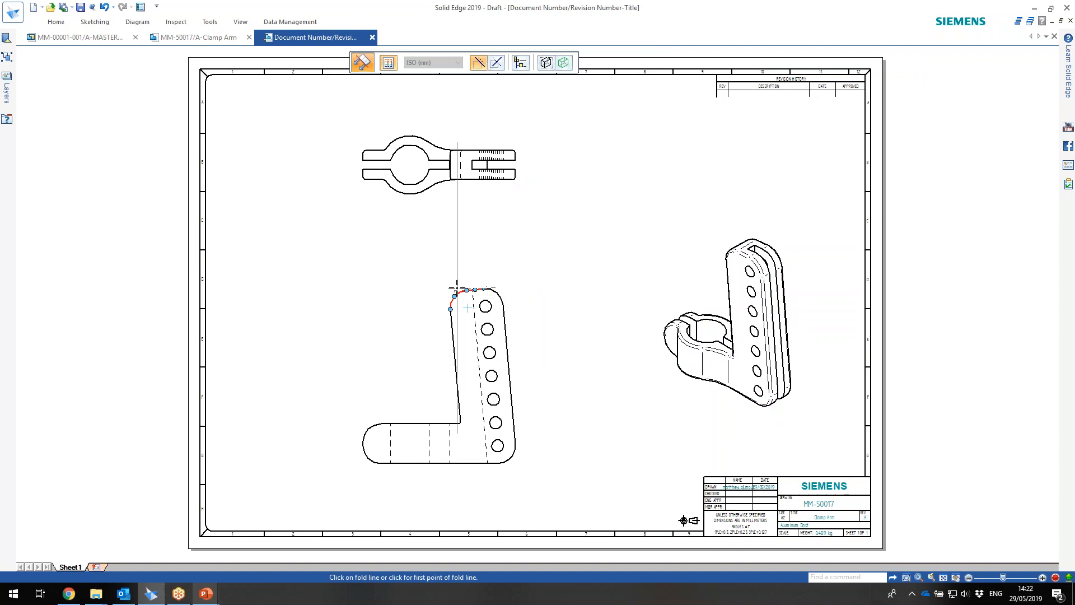
scroll(479, 289, "up", 3)
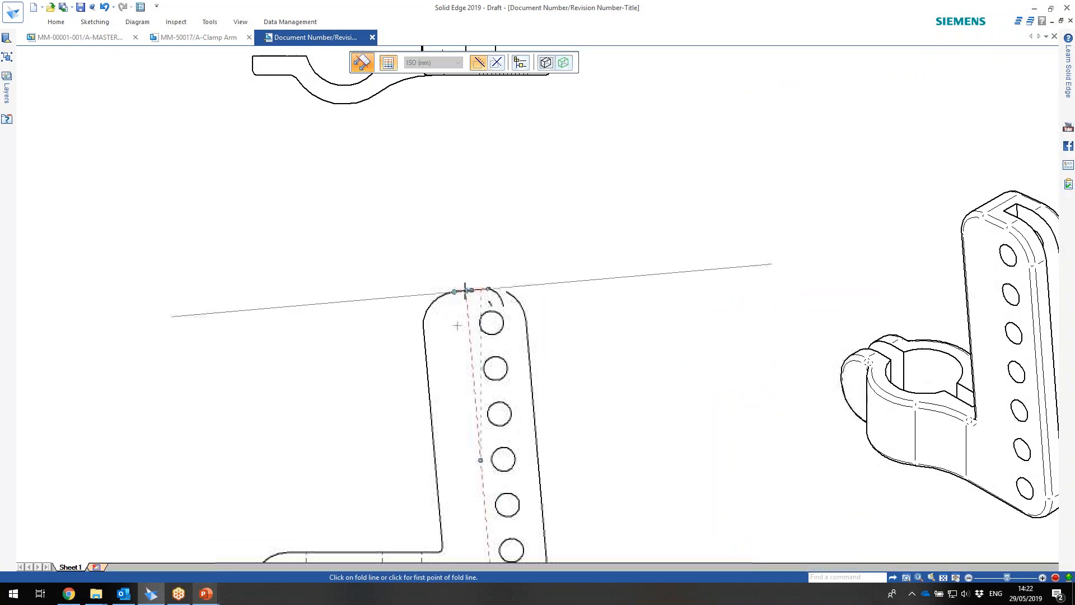
left_click(473, 290)
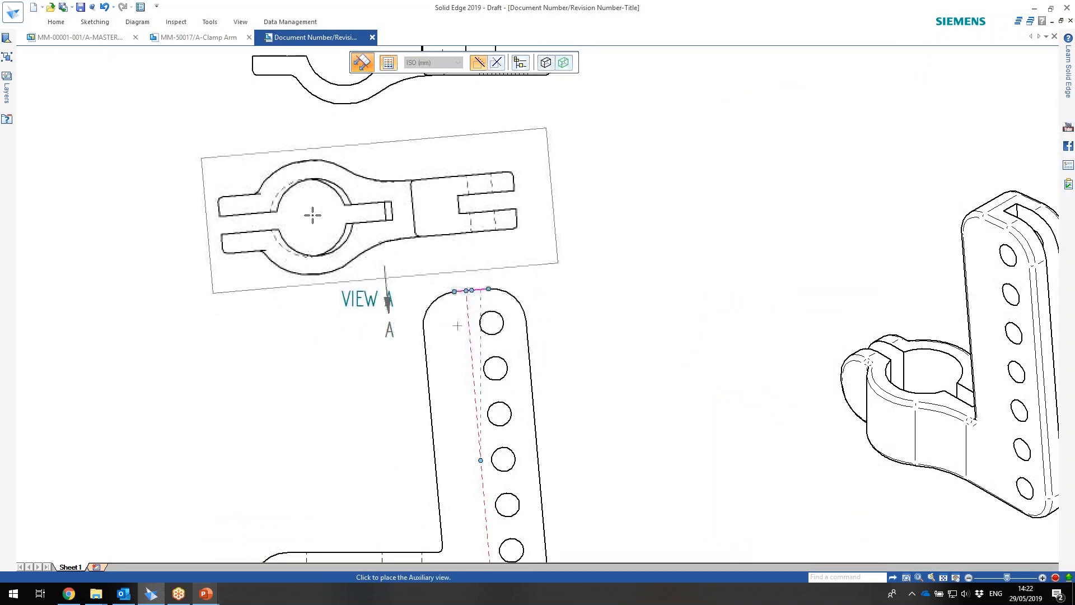
left_click(318, 203)
- Turn off Maintain Alignment for auxiliary View A and move the view into the free space beside the front view
scroll(337, 228, "down", 1)
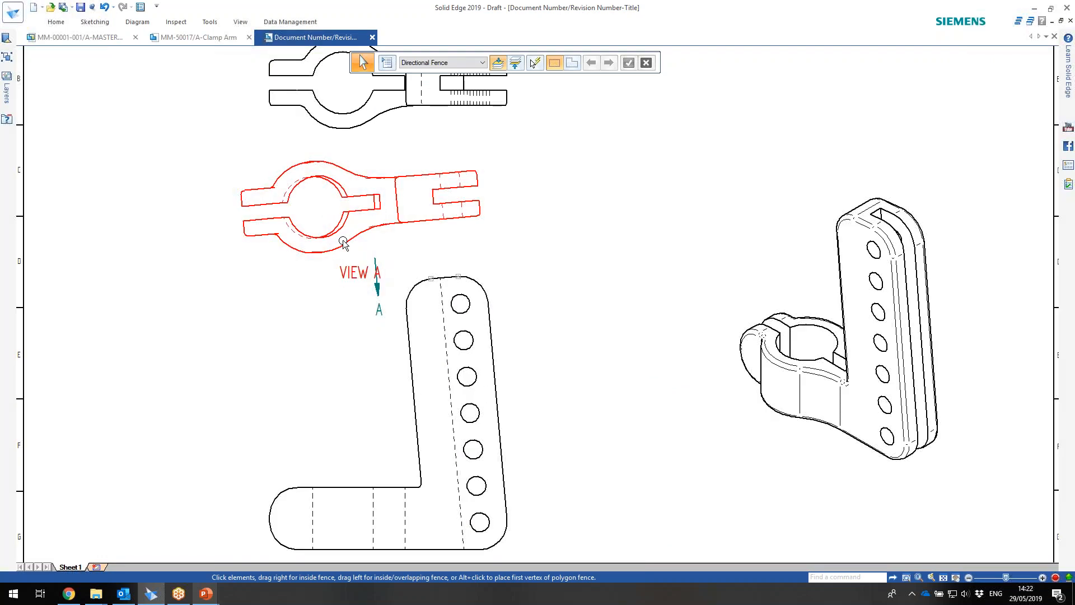
middle_click_drag(325, 279, 419, 354)
left_click(473, 303)
right_click(484, 295)
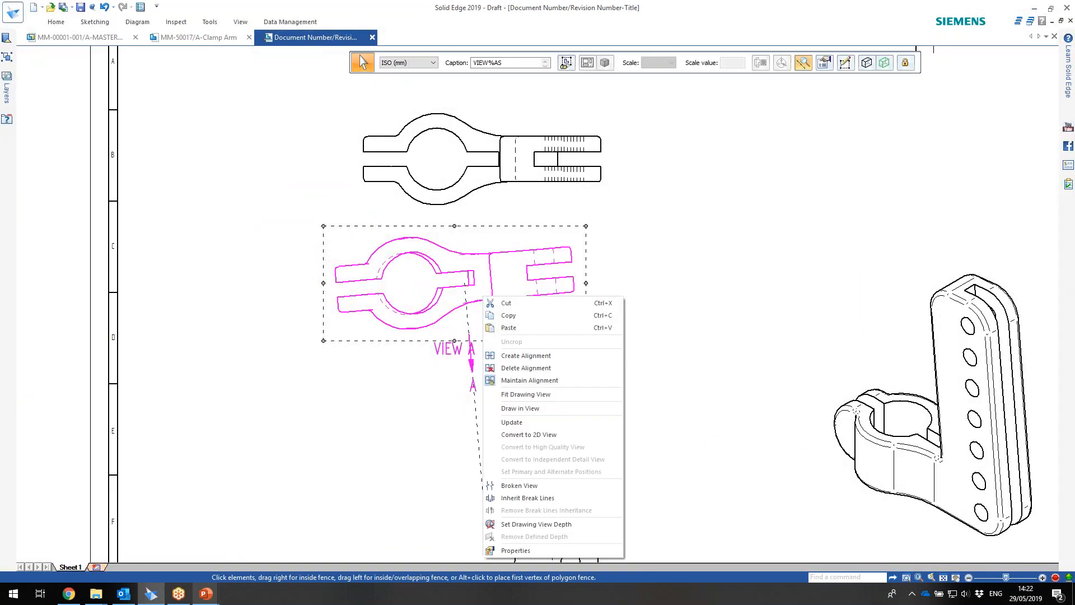
left_click(539, 379)
left_click(489, 354)
left_click_drag(427, 323, 268, 343)
- Crop View A so that it shows only the slotted end of the upright
scroll(418, 330, "down", 1)
scroll(417, 331, "down", 1)
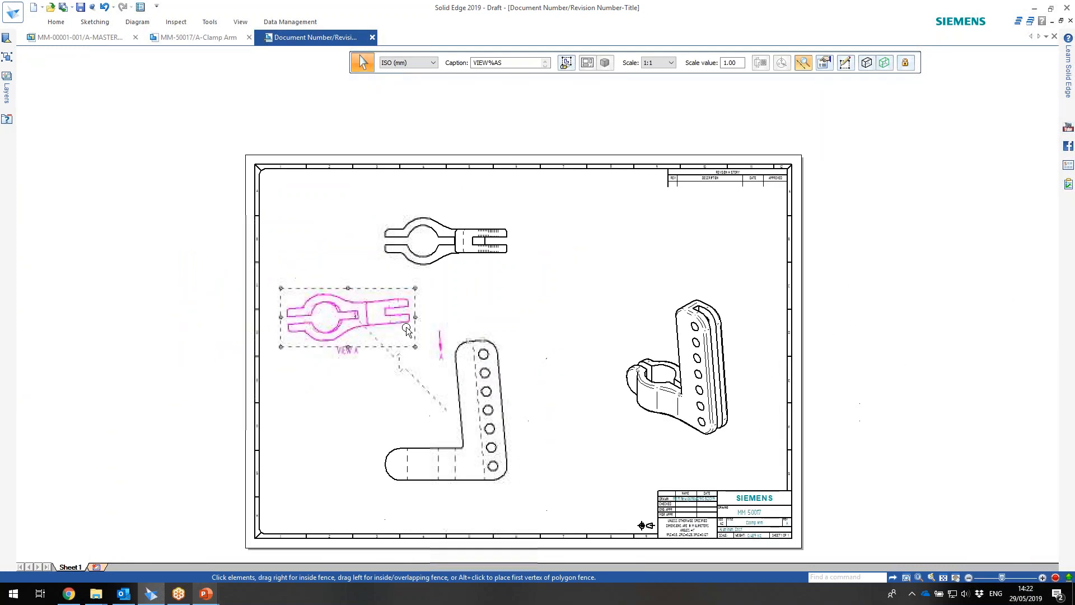
left_click_drag(281, 316, 369, 322)
left_click(513, 300)
left_click(572, 276)
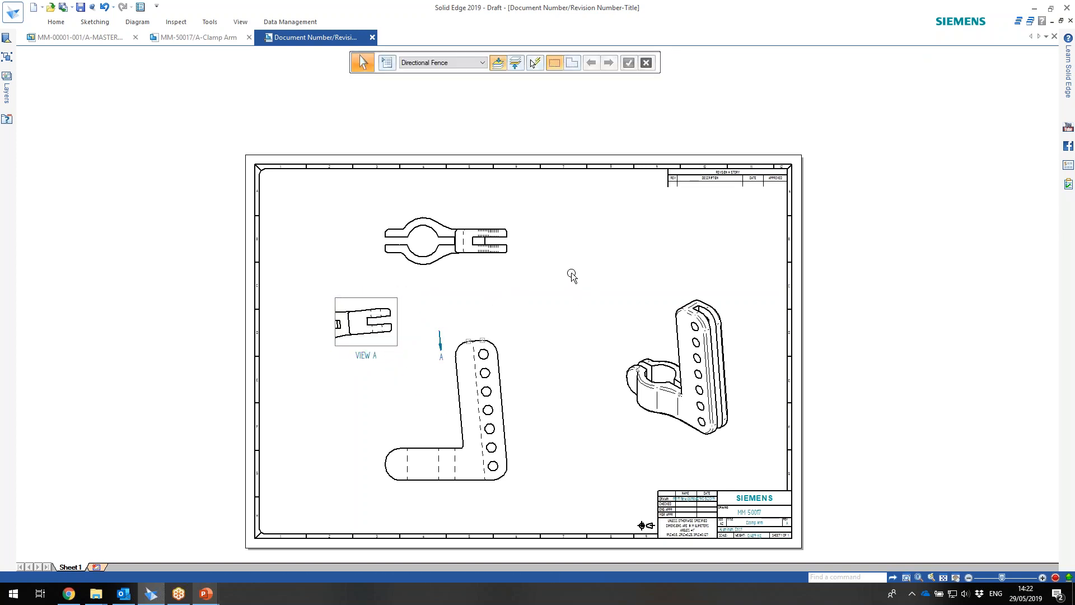
- Create a circular detail view around the upper fork prong's end in the top view and place it at 5:1 in the free space
right_click(571, 273)
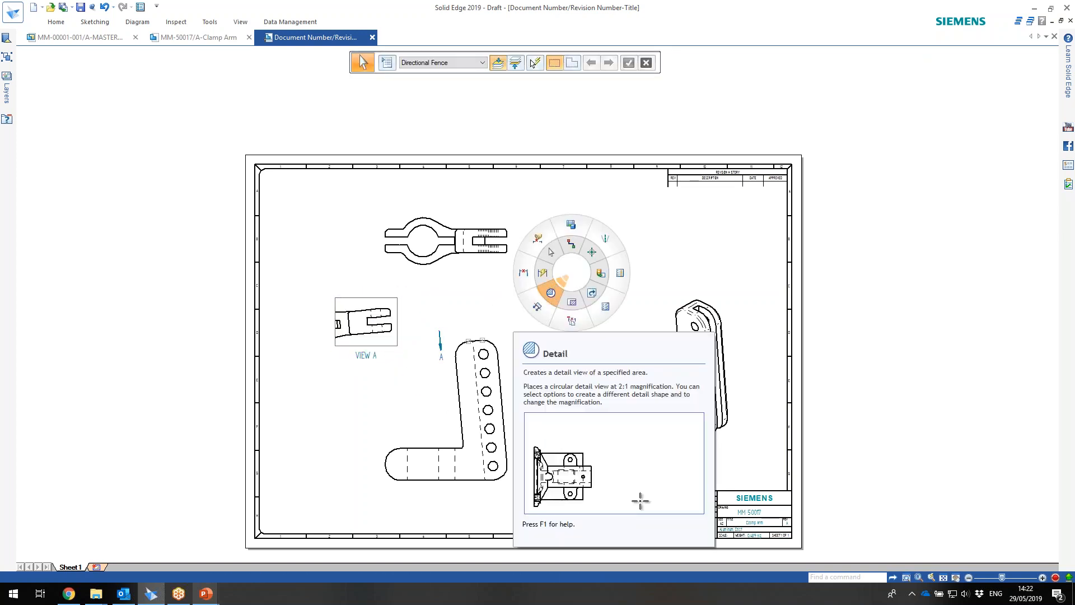
left_click(550, 292)
scroll(506, 250, "up", 5)
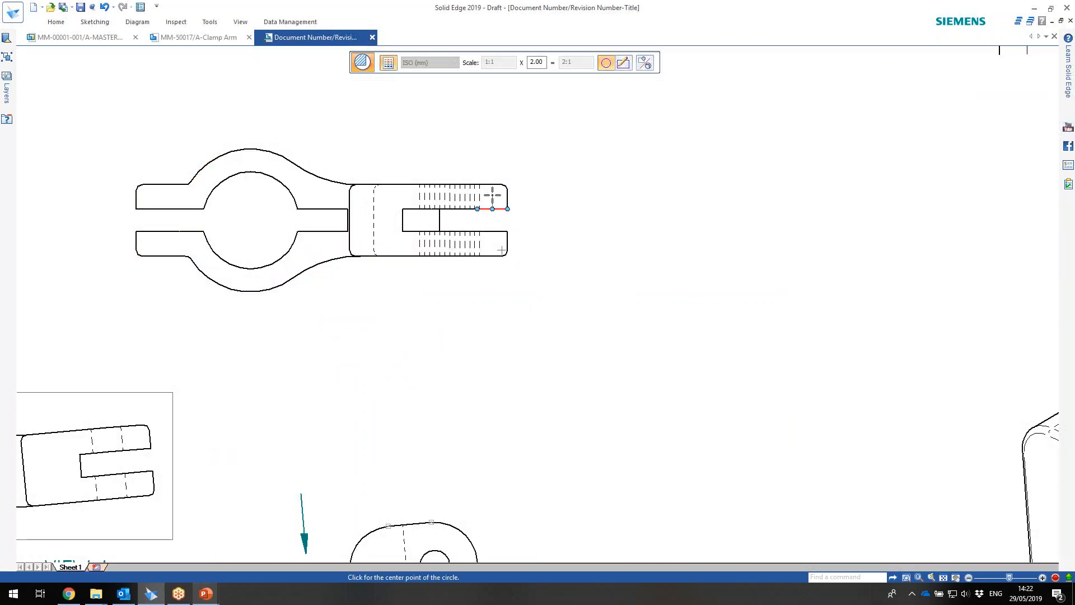
left_click(507, 193)
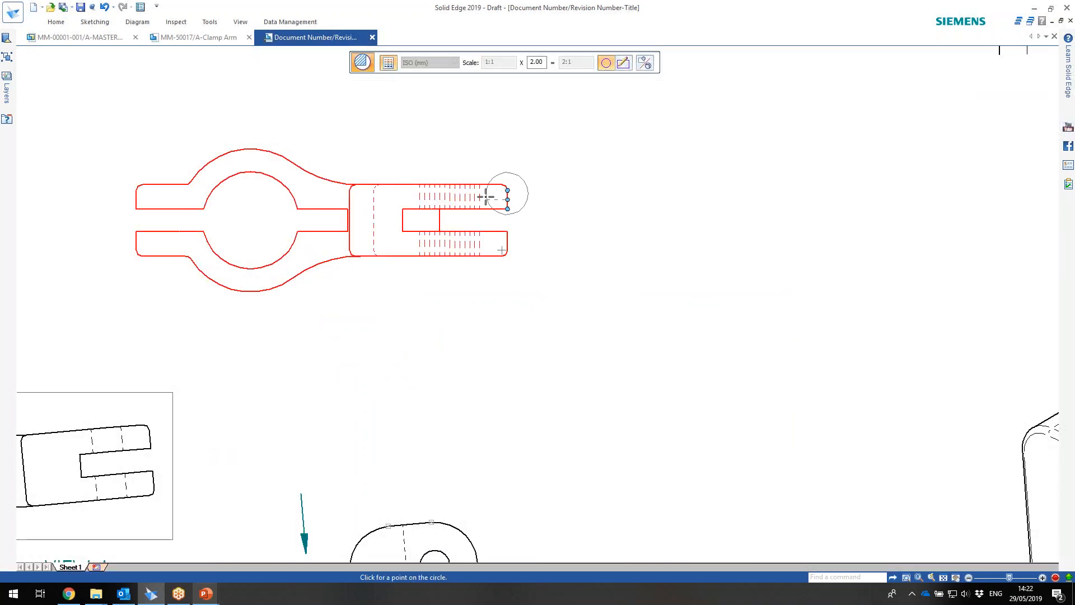
left_click(470, 207)
scroll(671, 215, "down", 5)
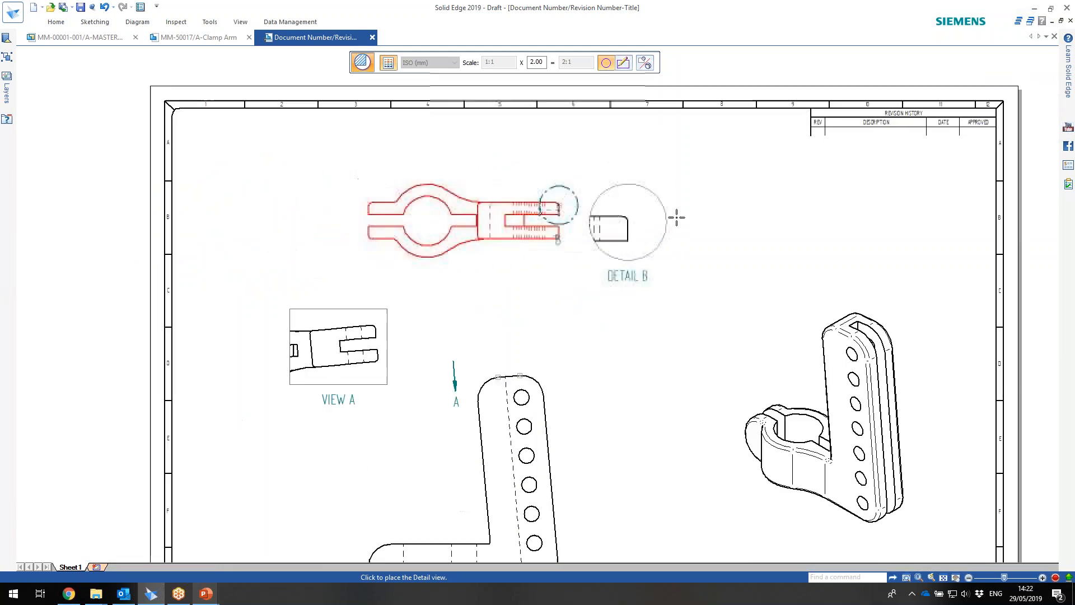
scroll(751, 207, "up", 2)
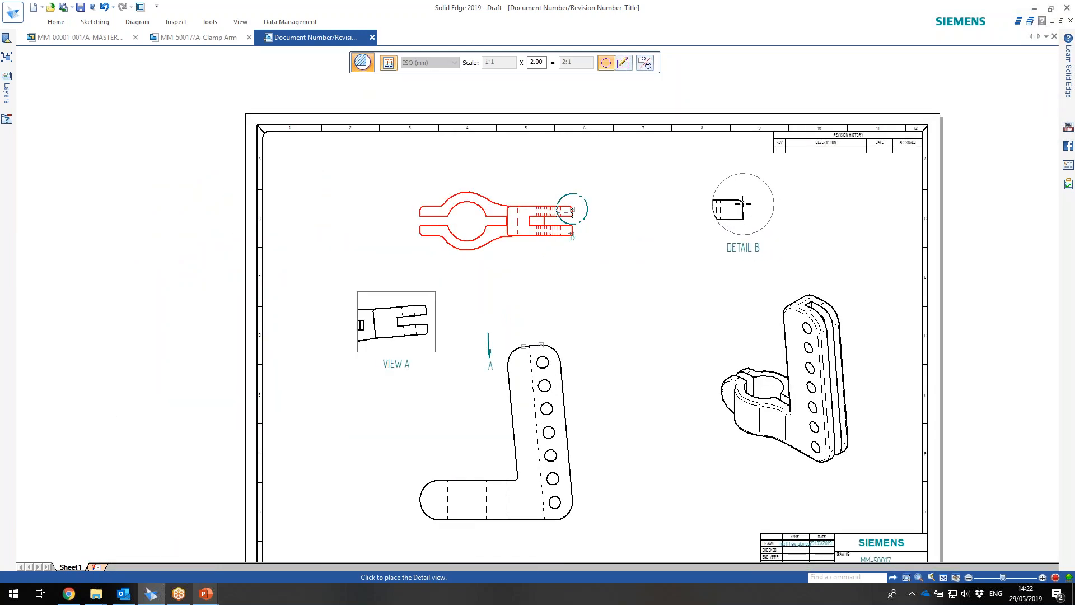
double_click(544, 63)
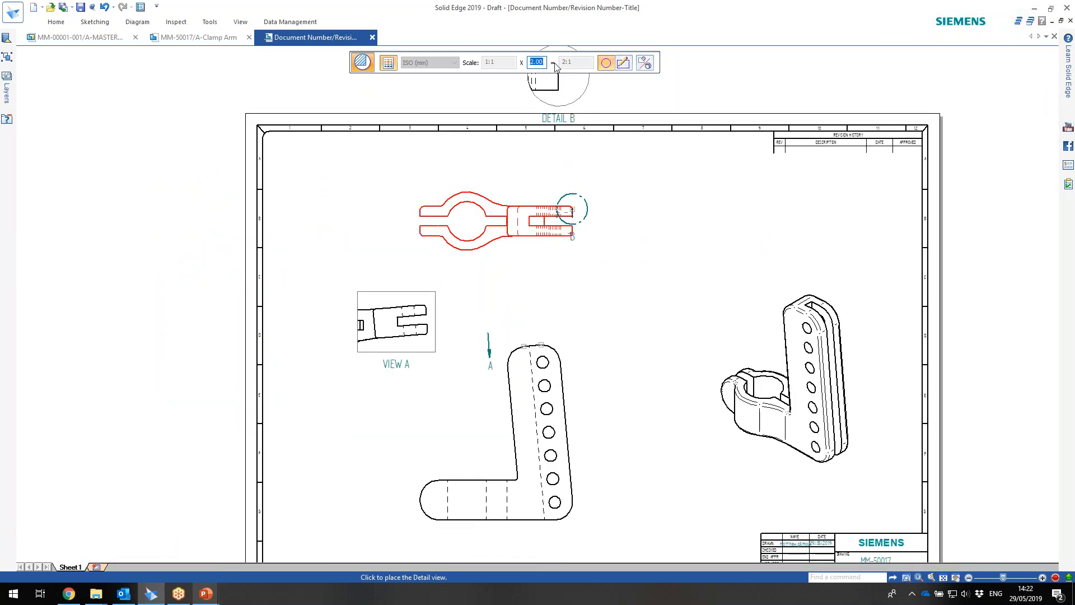
left_click(717, 220)
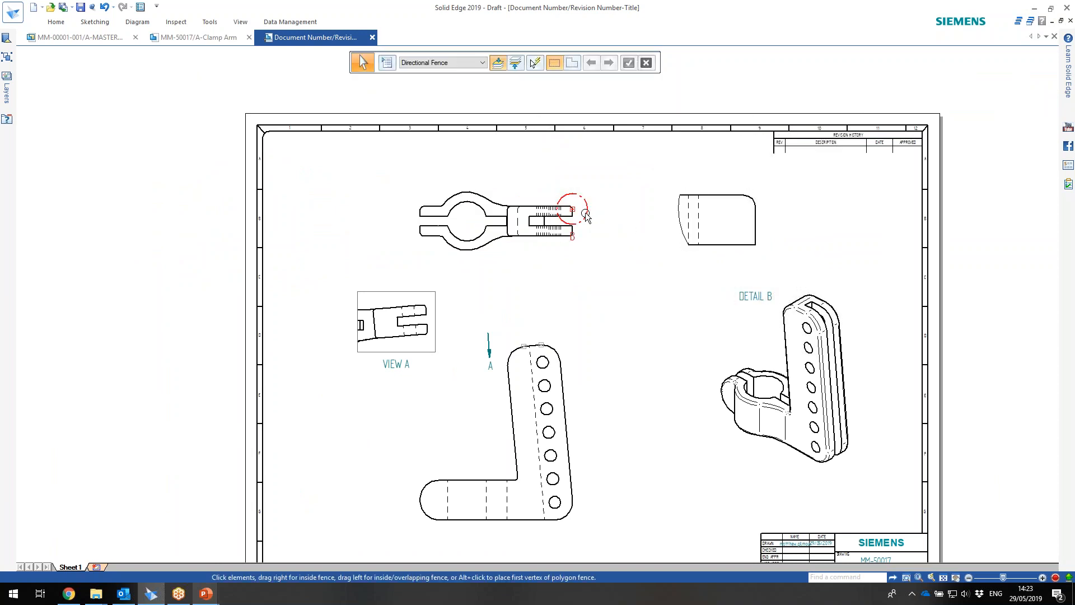
- Try to reposition Detail B's envelope on the top view, and delete the 5:1 detail view
left_click(587, 215)
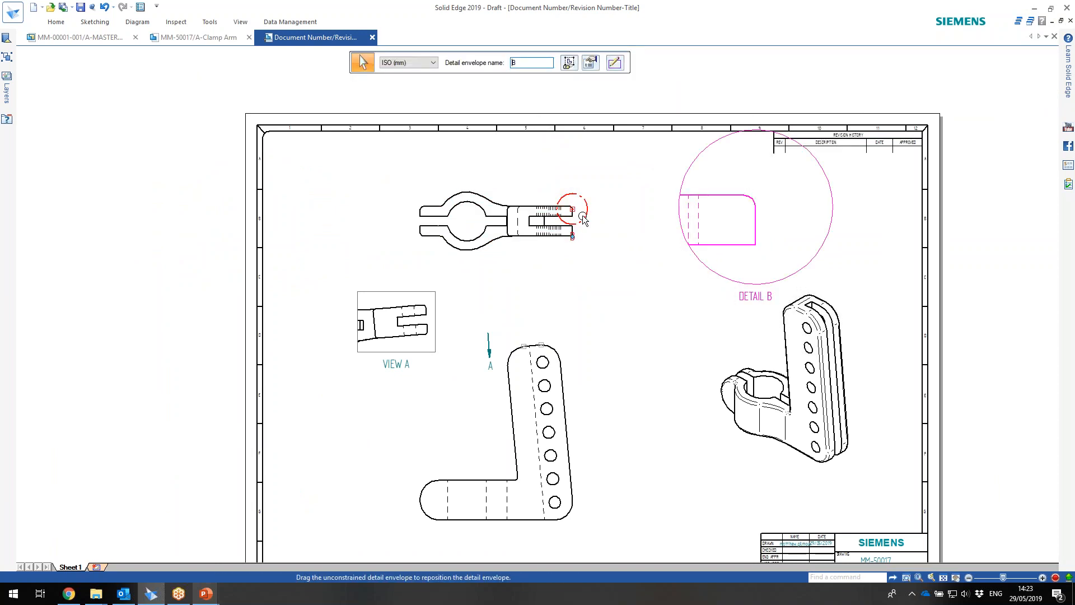
scroll(583, 218, "down", 1)
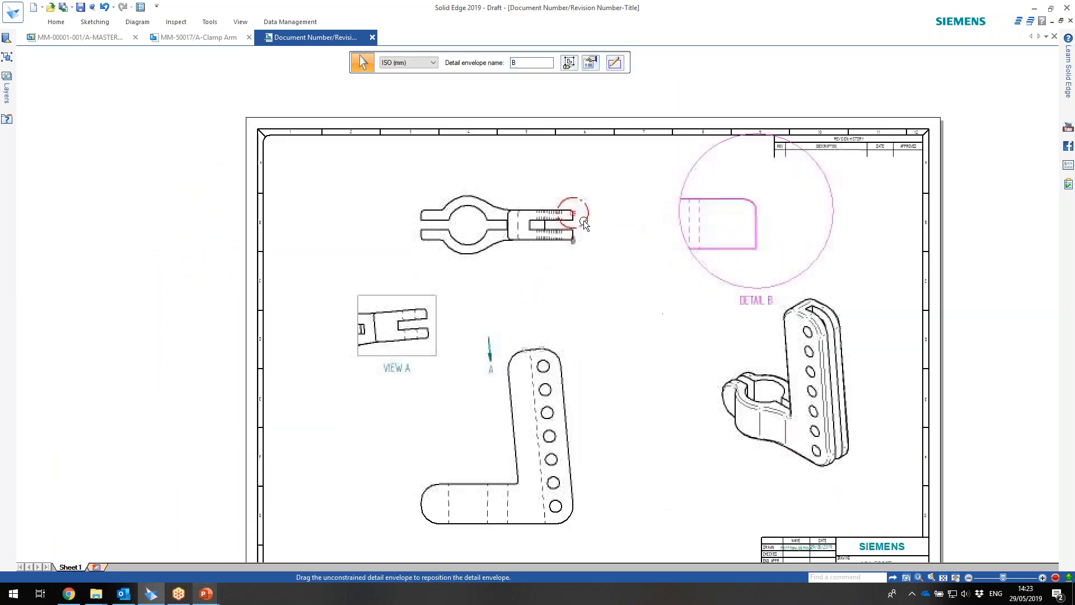
scroll(583, 220, "up", 2)
left_click(592, 216)
left_click(592, 217)
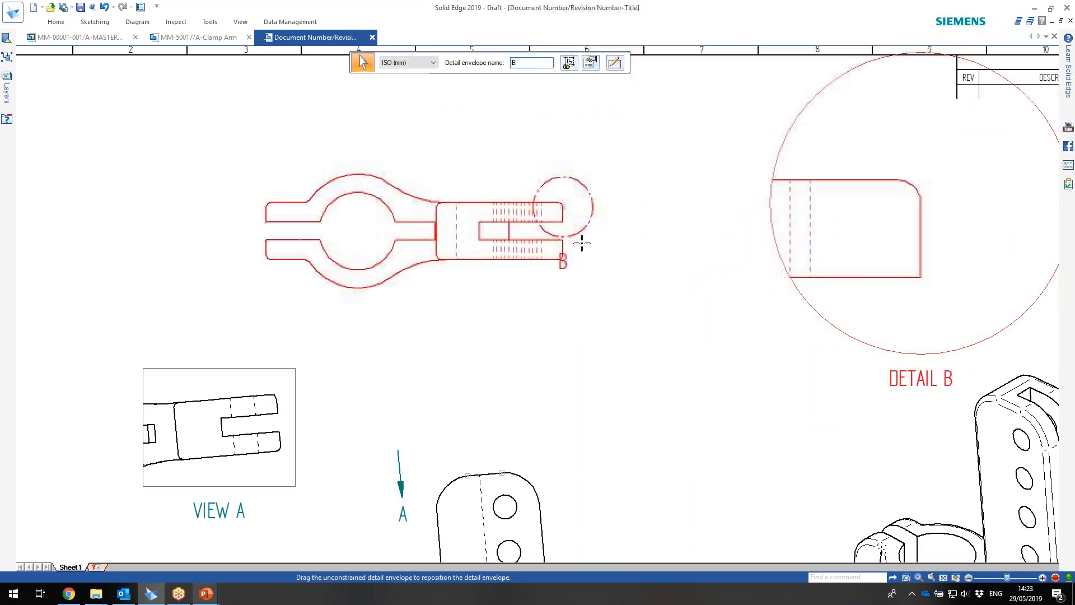
left_click_drag(599, 234, 595, 243)
left_click(657, 235)
left_click(604, 235)
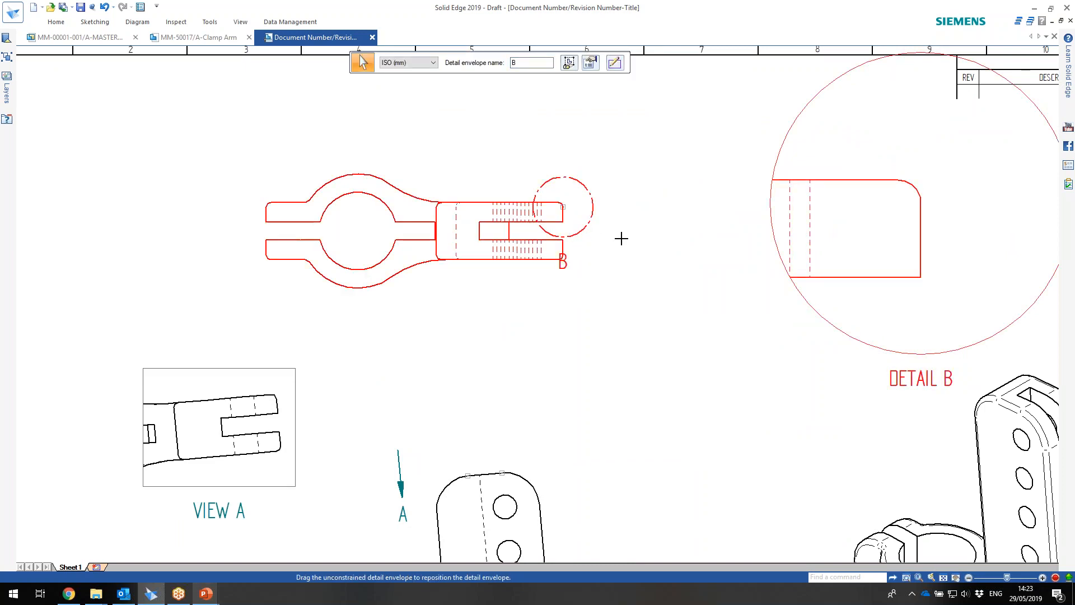
scroll(595, 238, "down", 2)
scroll(488, 239, "up", 1)
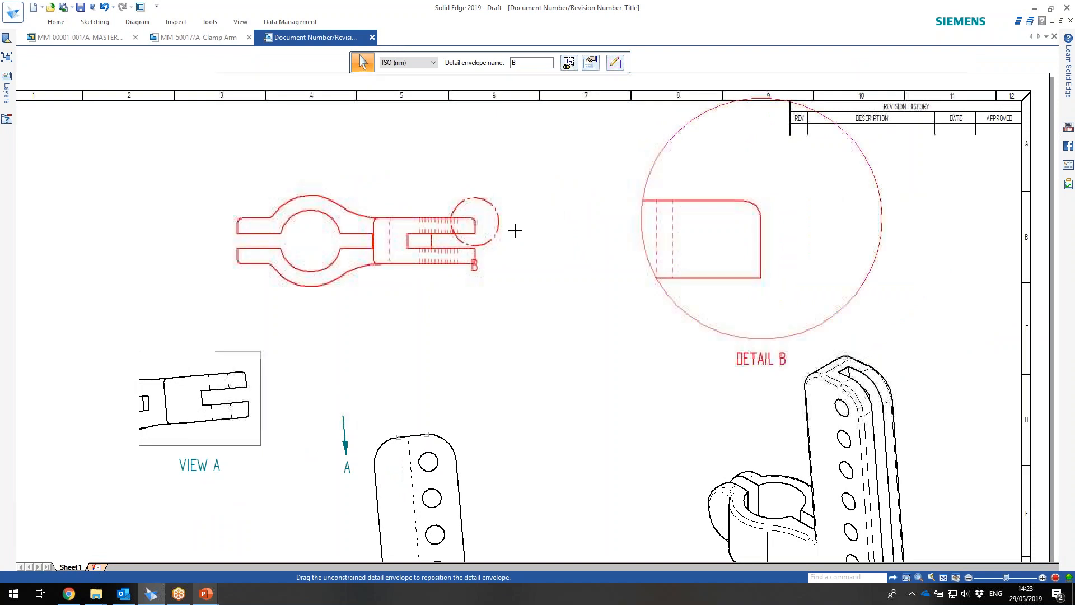
left_click(502, 195)
left_click_drag(495, 207, 511, 219)
left_click(493, 219)
left_click(510, 221)
left_click(662, 264)
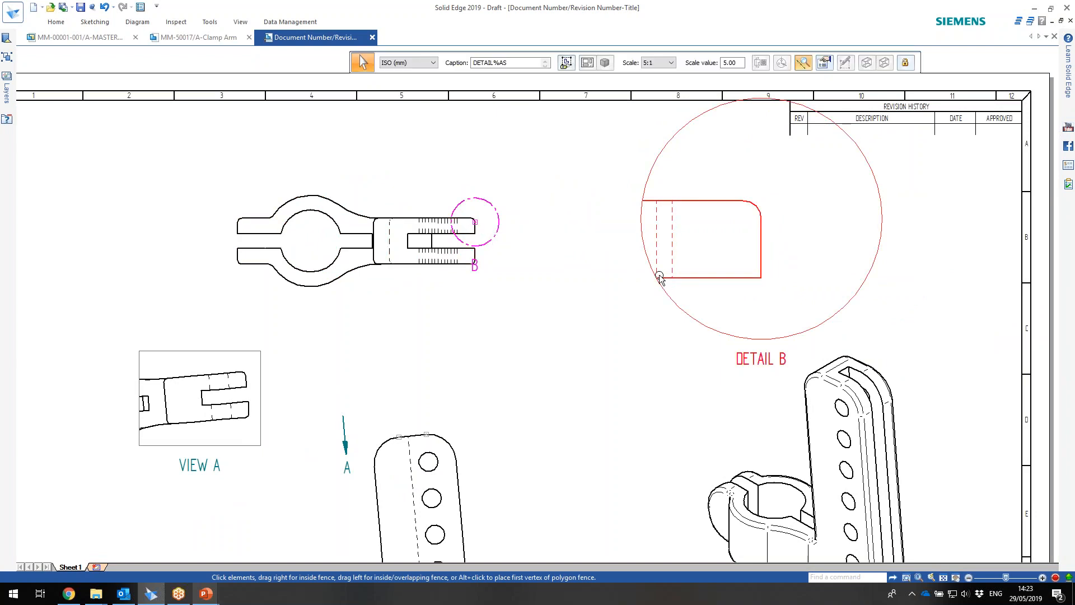
key("Delete")
- Create a 2:1 circular detail view centred on the upper fork prong's end of the top view and place it above the isometric view
right_click(530, 222)
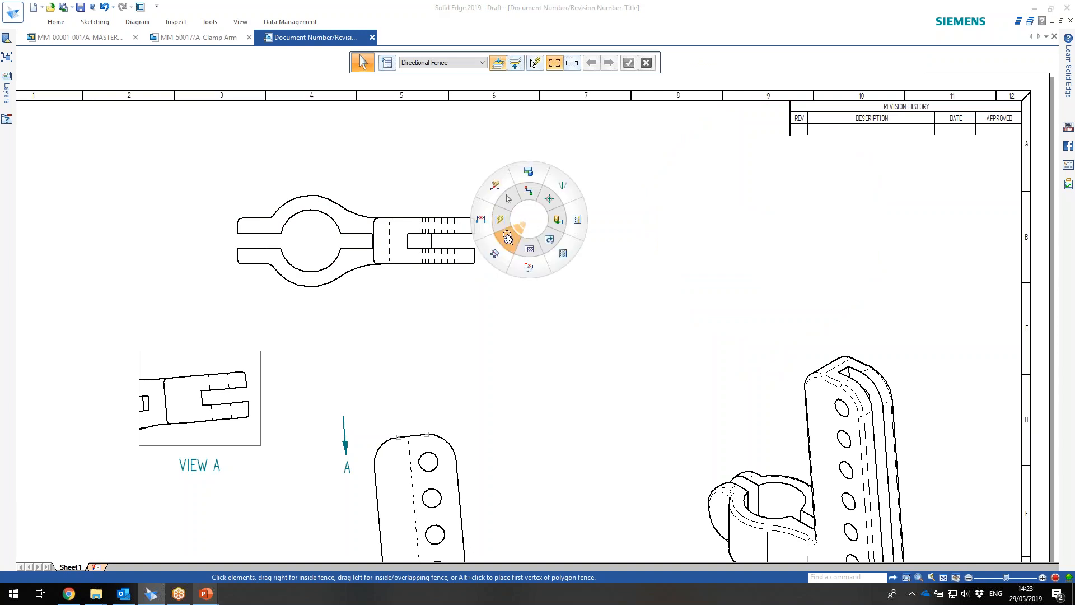
left_click(507, 238)
scroll(468, 224, "up", 4)
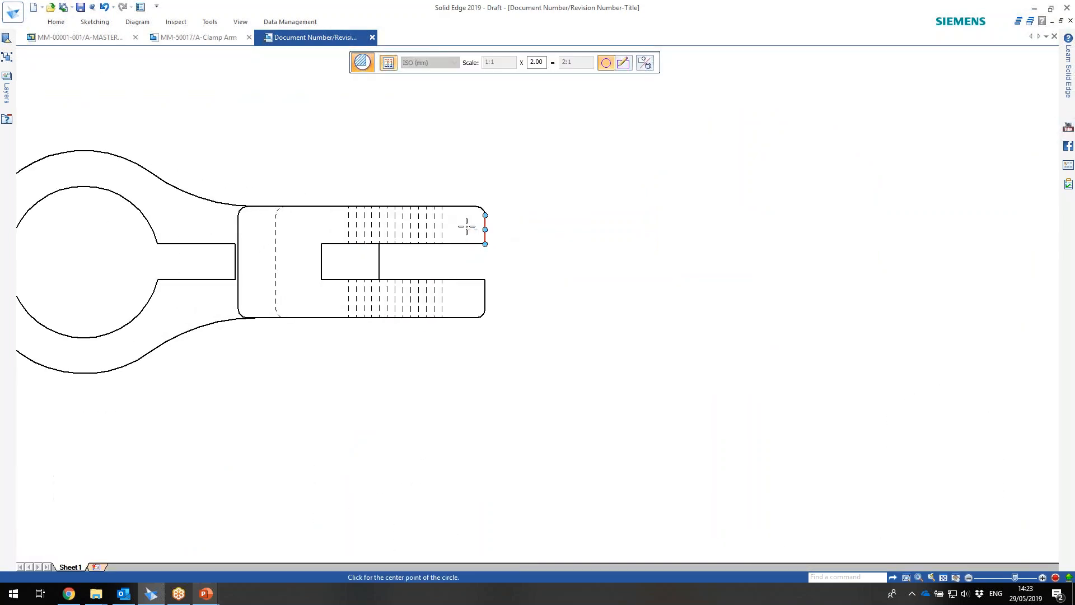
left_click(465, 221)
left_click(518, 242)
scroll(588, 257, "down", 5)
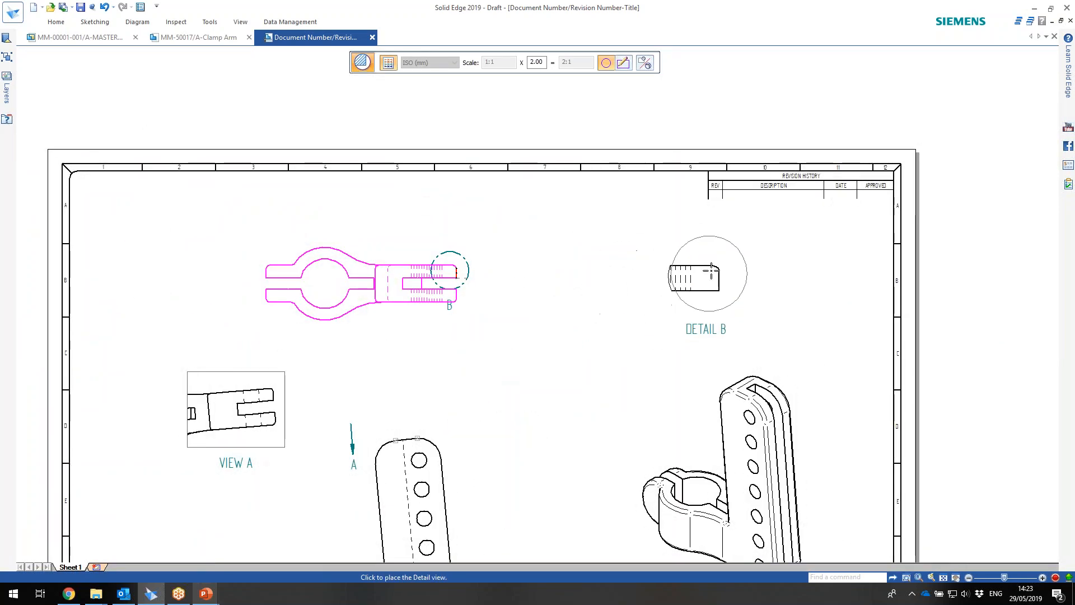
left_click(711, 271)
- Move Detail B's envelope on the top view down to the end of the lower fork prong
scroll(534, 274, "up", 4)
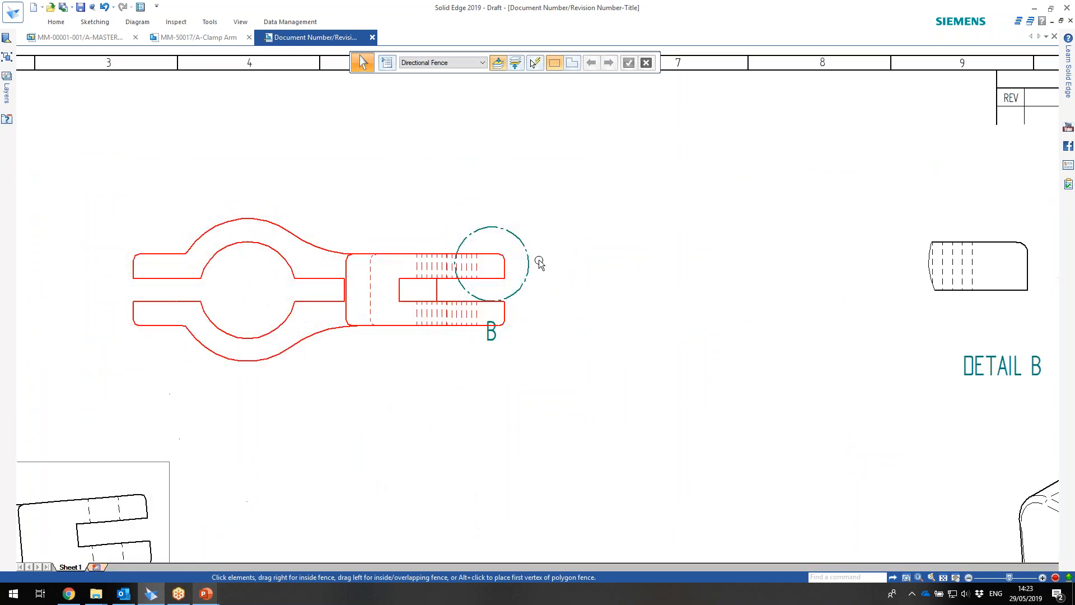
left_click(529, 269)
mouse_move(526, 271)
left_mouse_down()
mouse_move(552, 271)
mouse_move(531, 272)
mouse_move(517, 333)
left_mouse_up()
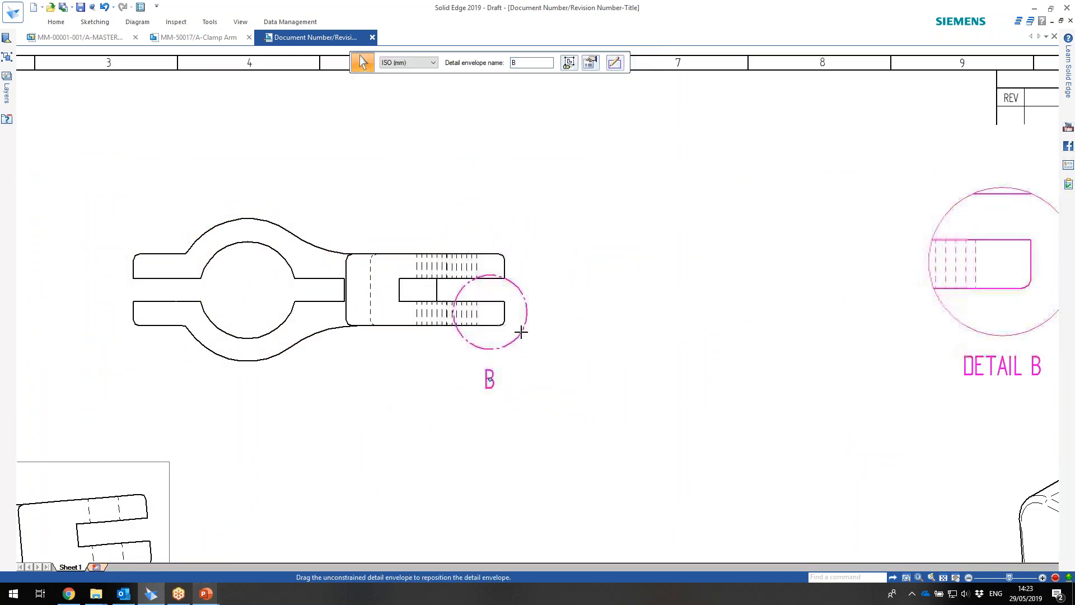
scroll(972, 275, "down", 2)
key("Escape")
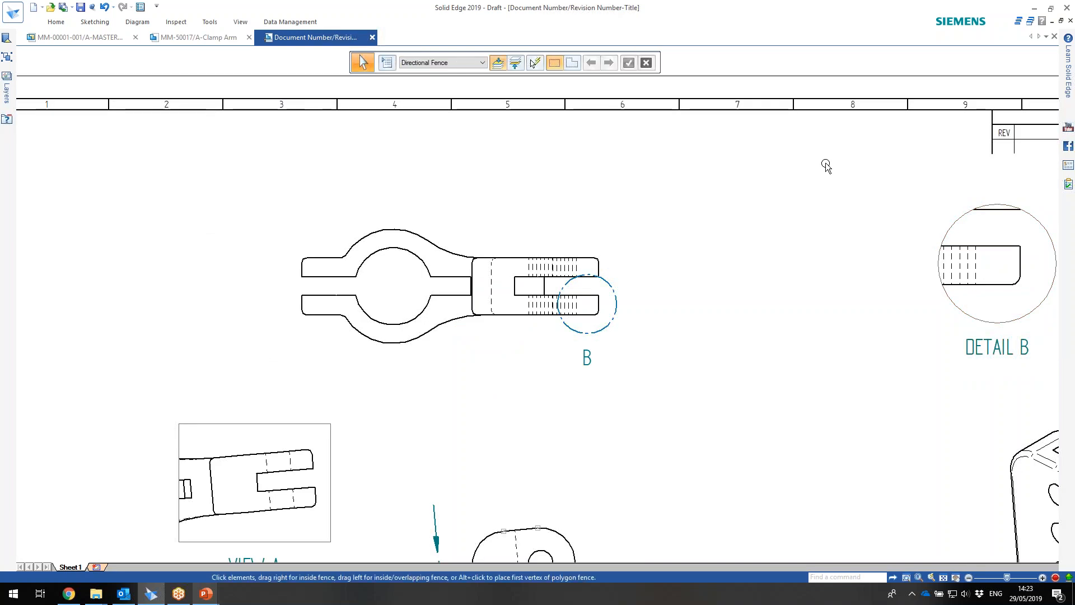
- Set Detail B's scale to 5:1 and shift its envelope slightly further down on the lower fork prong
left_click(960, 252)
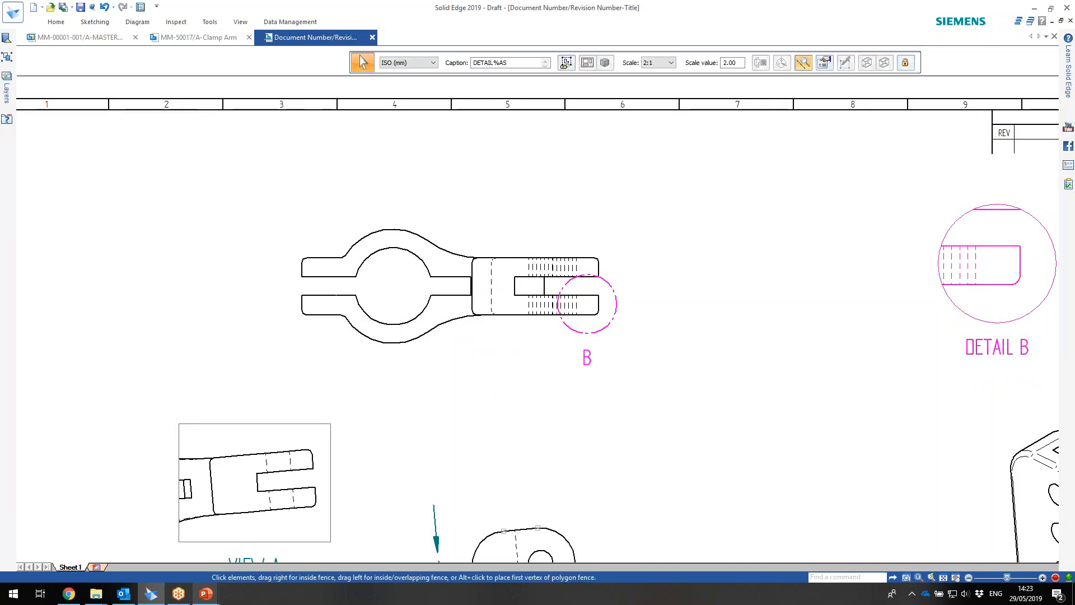
type("5")
key("Return")
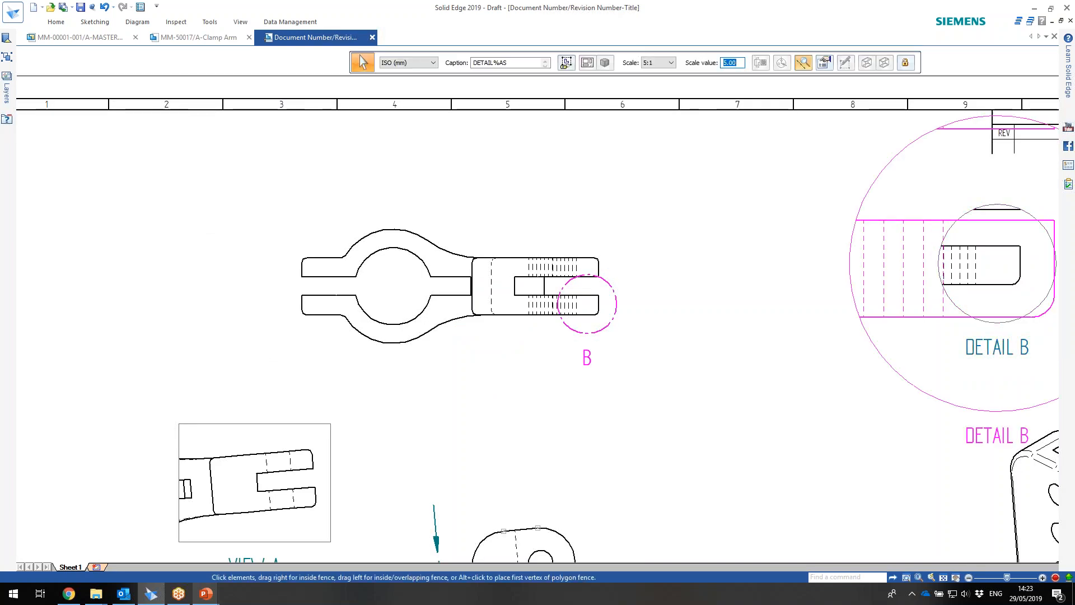
scroll(746, 221, "down", 2)
left_click(653, 287)
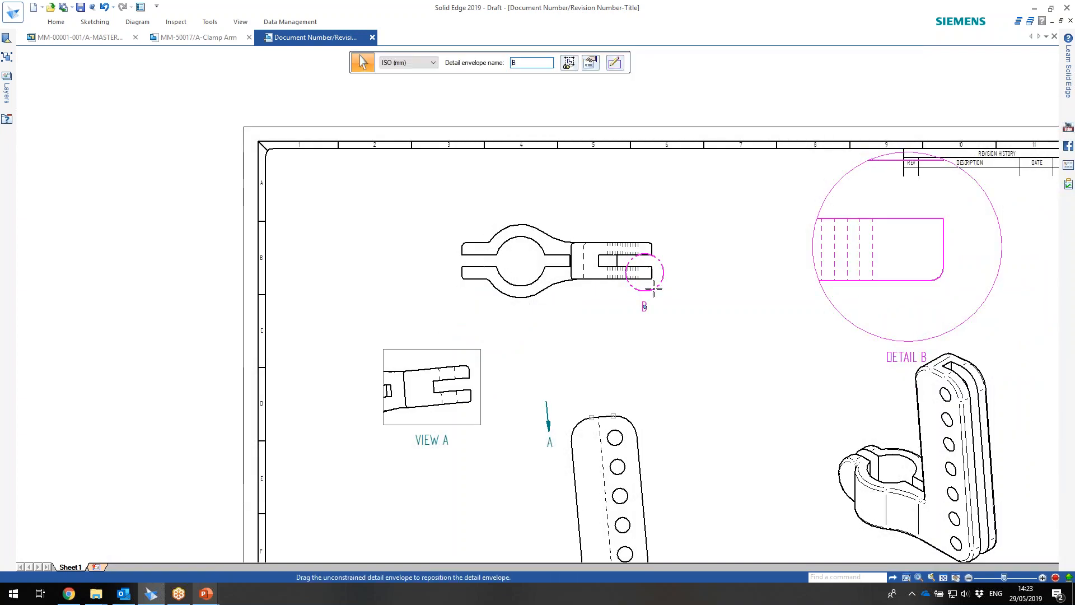
left_click_drag(656, 291, 657, 295)
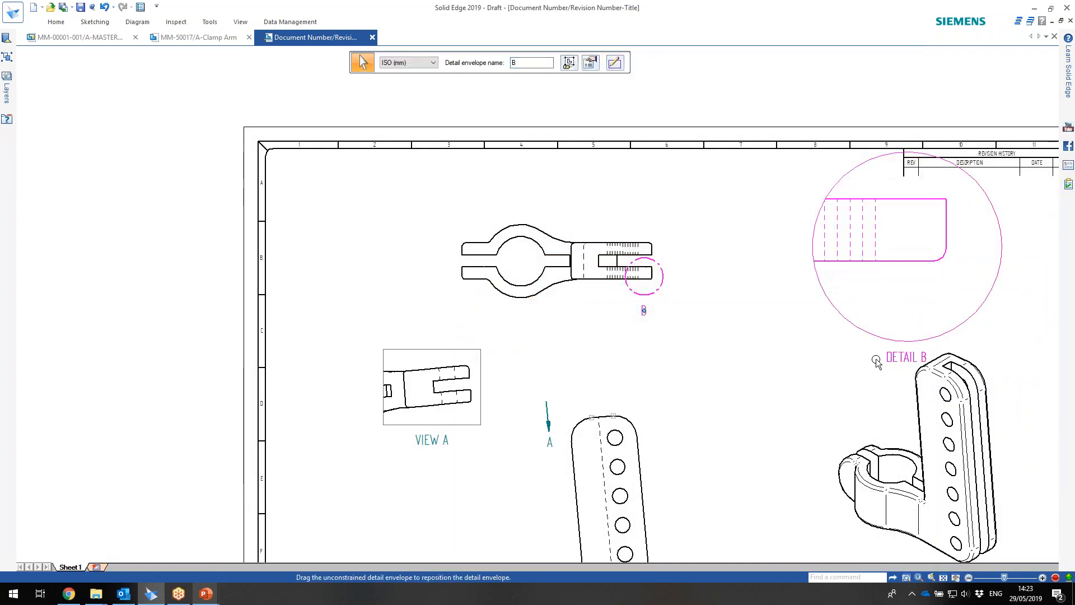
- Move Detail B's caption inside its circle and shift the detail view slightly down and closer to the top view
left_click_drag(869, 343, 866, 291)
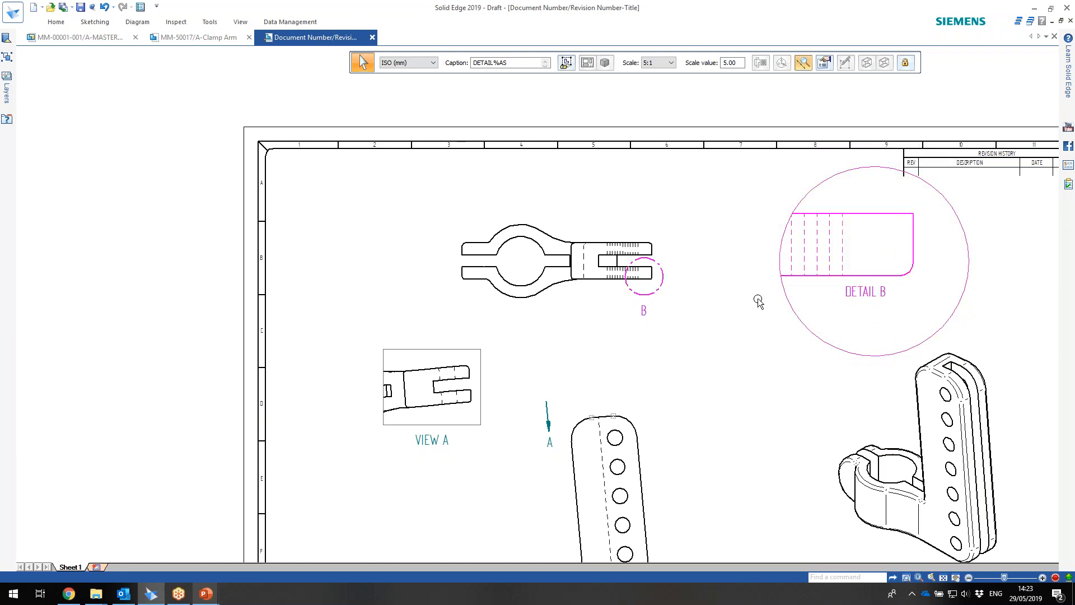
left_click(746, 333)
middle_click_drag(748, 335, 584, 236)
scroll(584, 236, "down", 1)
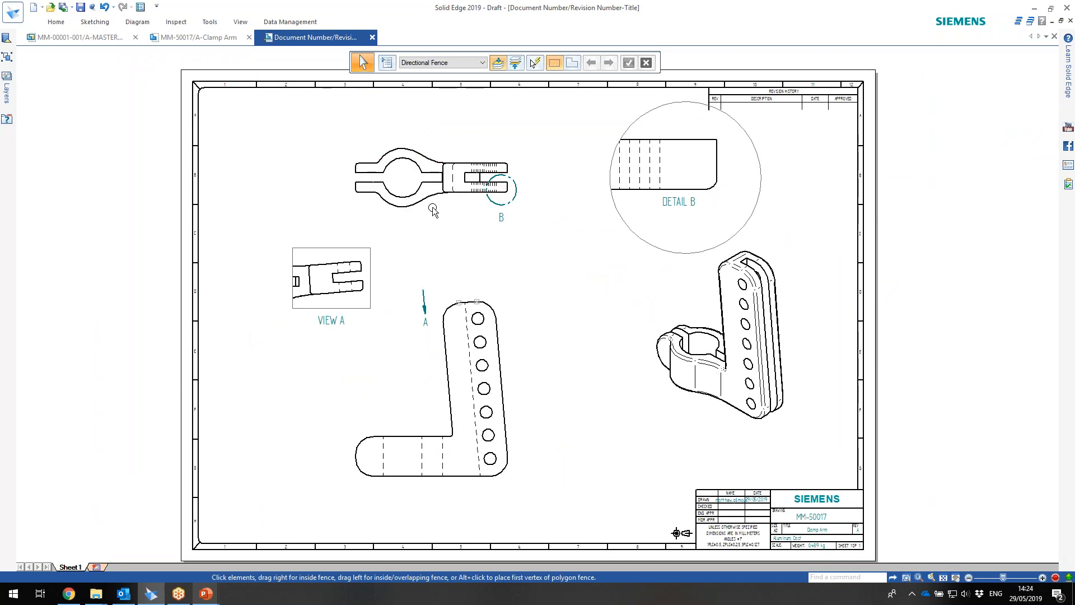
- Retrieve the model dimensions into the top view
scroll(430, 208, "up", 2)
scroll(428, 209, "up", 2)
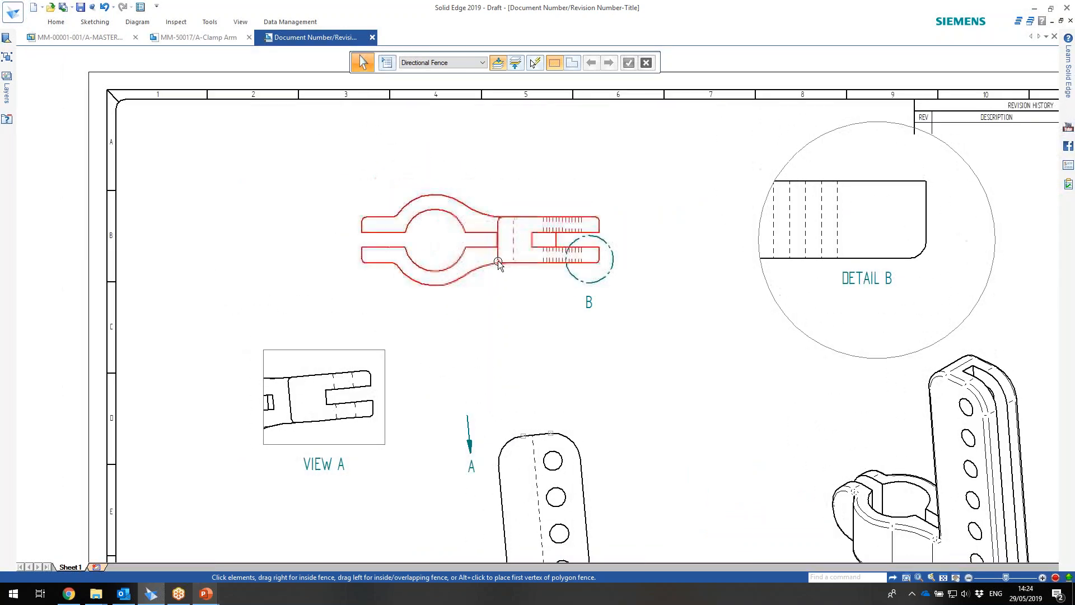
right_click(499, 256)
left_click(472, 317)
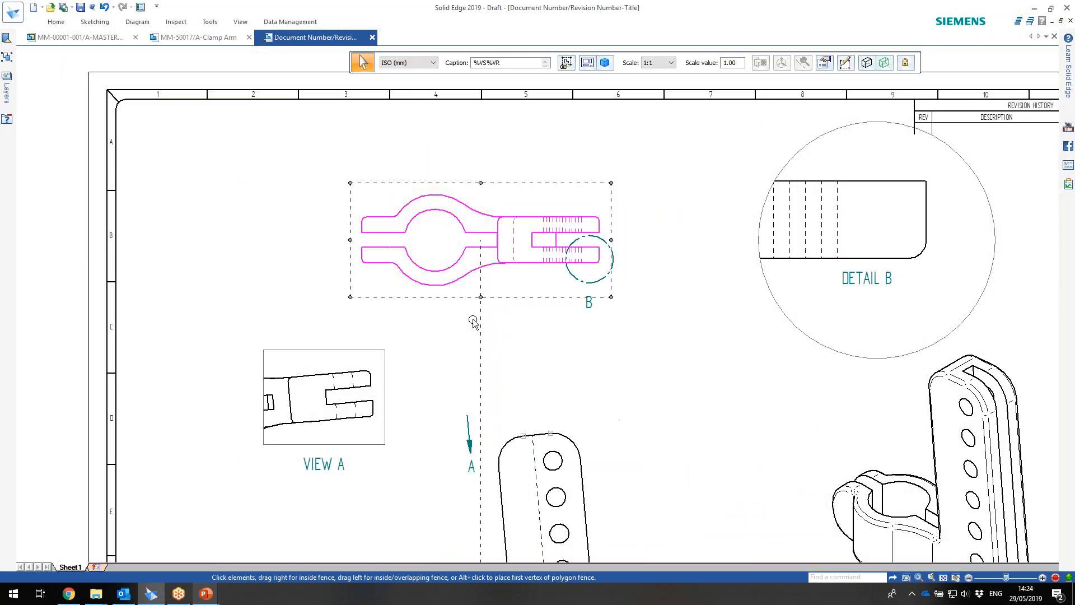
left_click(473, 319)
right_click(526, 325)
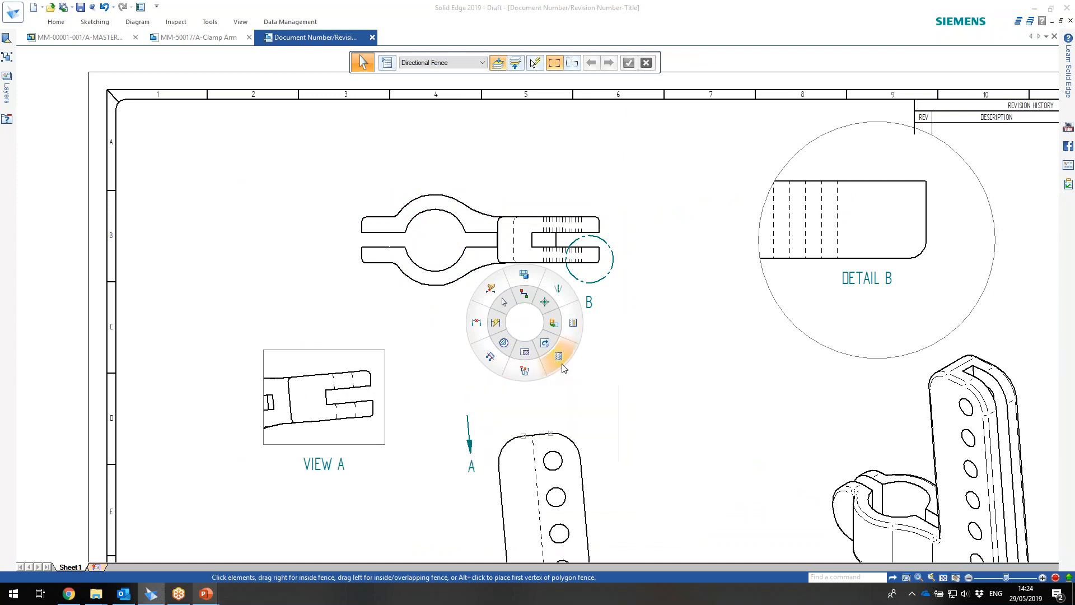
left_click(486, 302)
left_click(464, 263)
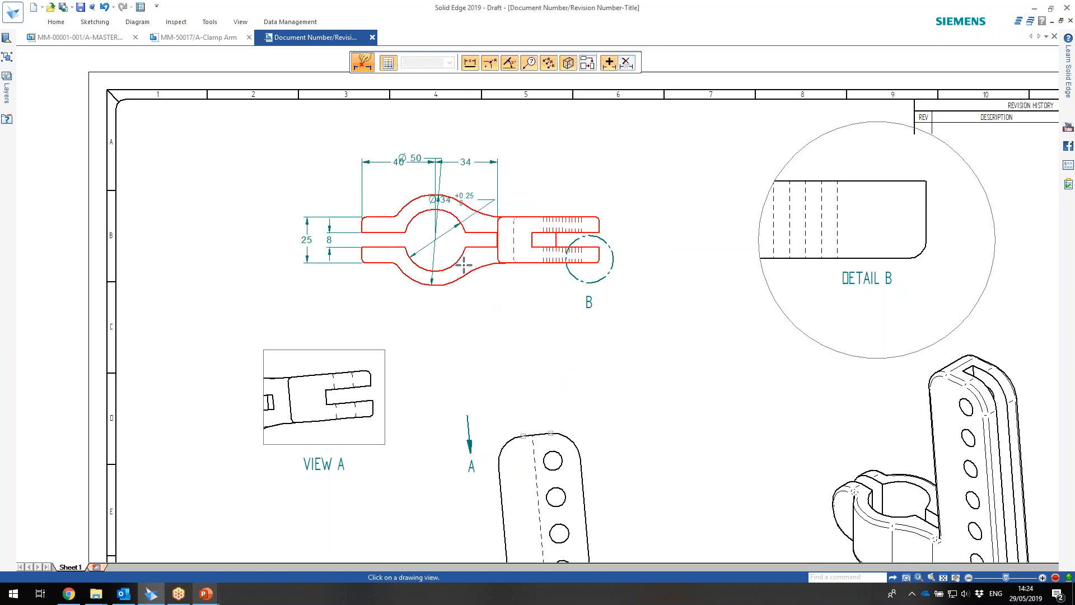
scroll(459, 264, "down", 2)
scroll(431, 227, "up", 3)
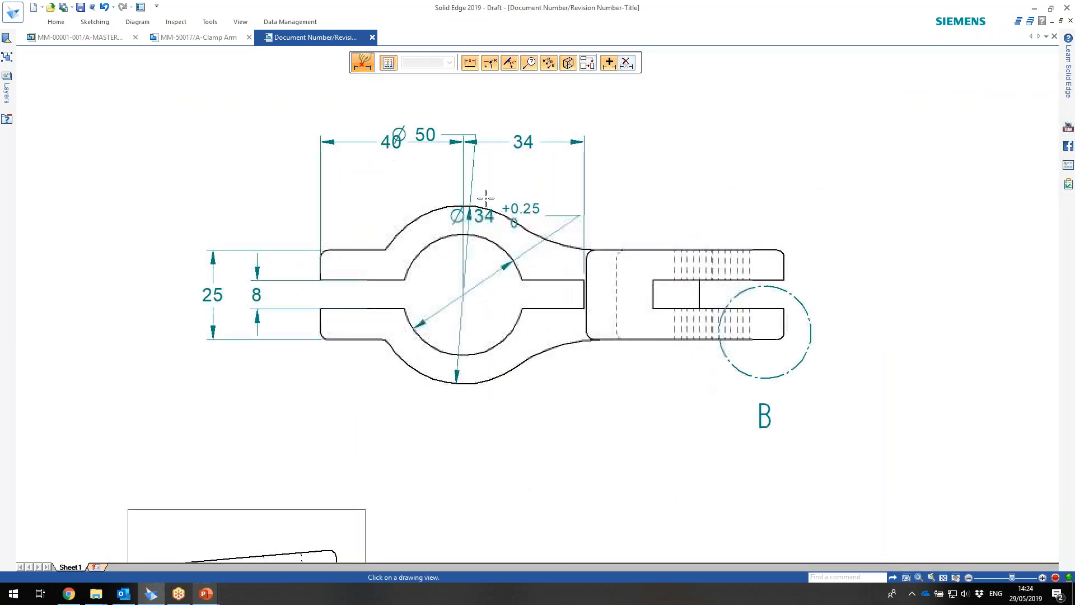
scroll(504, 190, "up", 2)
key("Escape")
- Move the top view's Ø50 and Ø34 dimension texts off the overlapping dimensions and geometry, onto opposite sides of the clamp ring
left_click(429, 199)
left_click(439, 199)
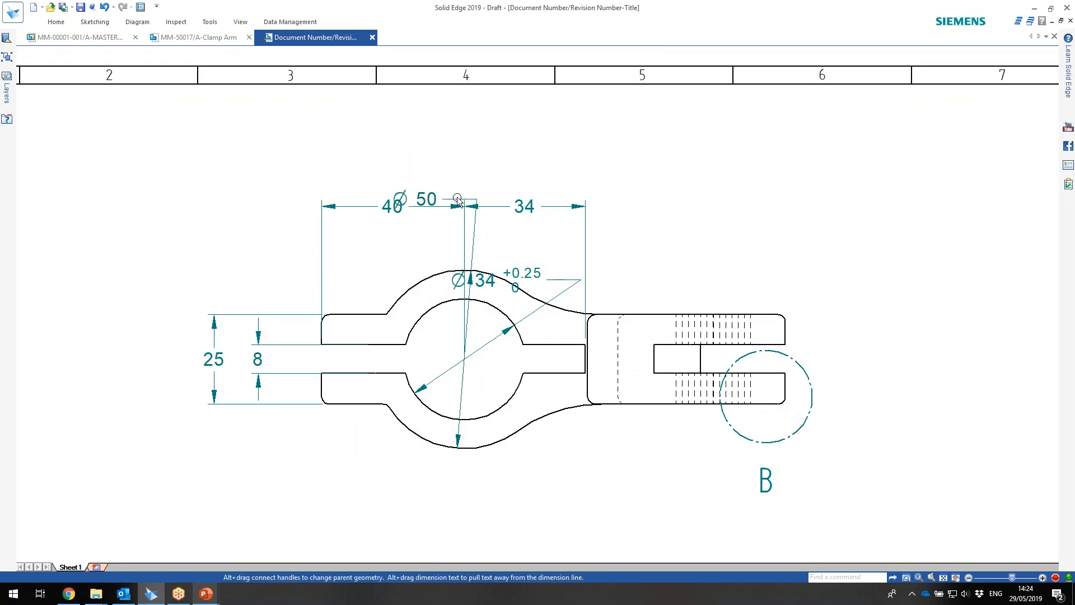
left_click_drag(426, 199, 272, 244)
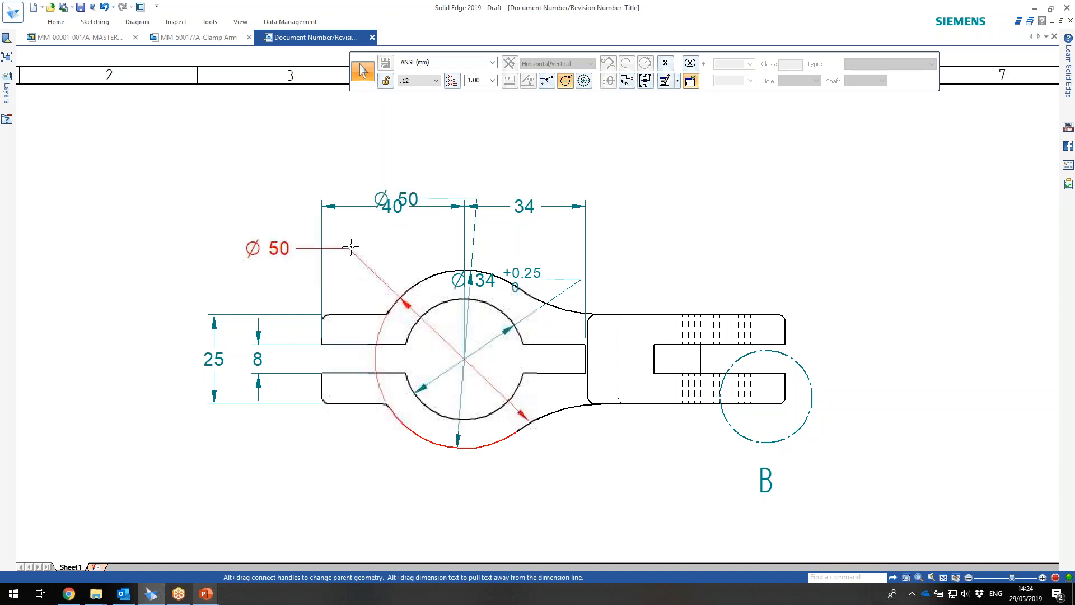
left_click(536, 283)
left_click_drag(536, 283, 599, 250)
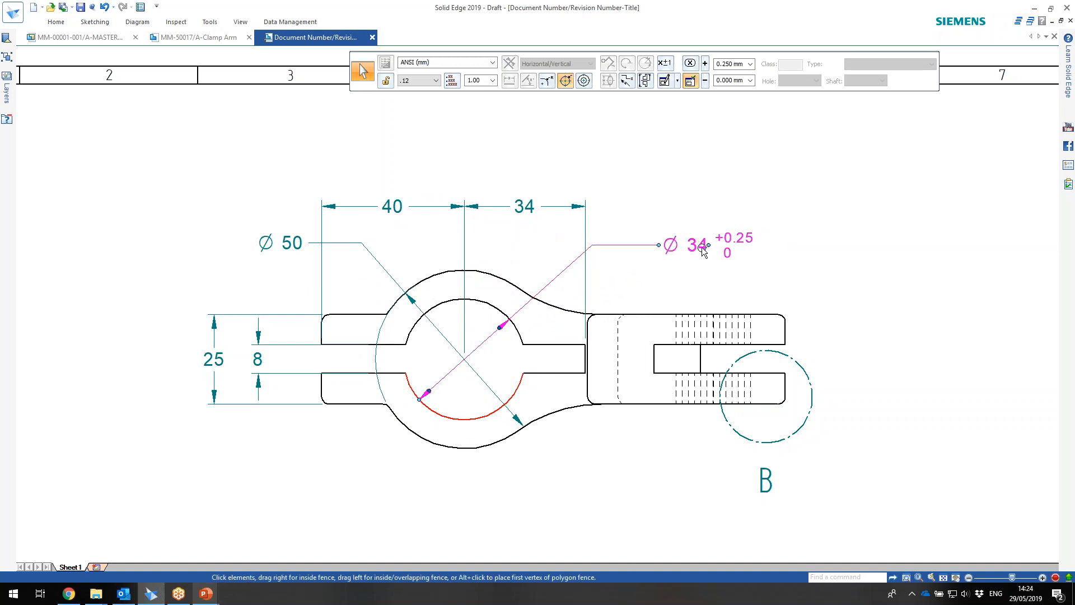
left_click_drag(706, 245, 533, 249)
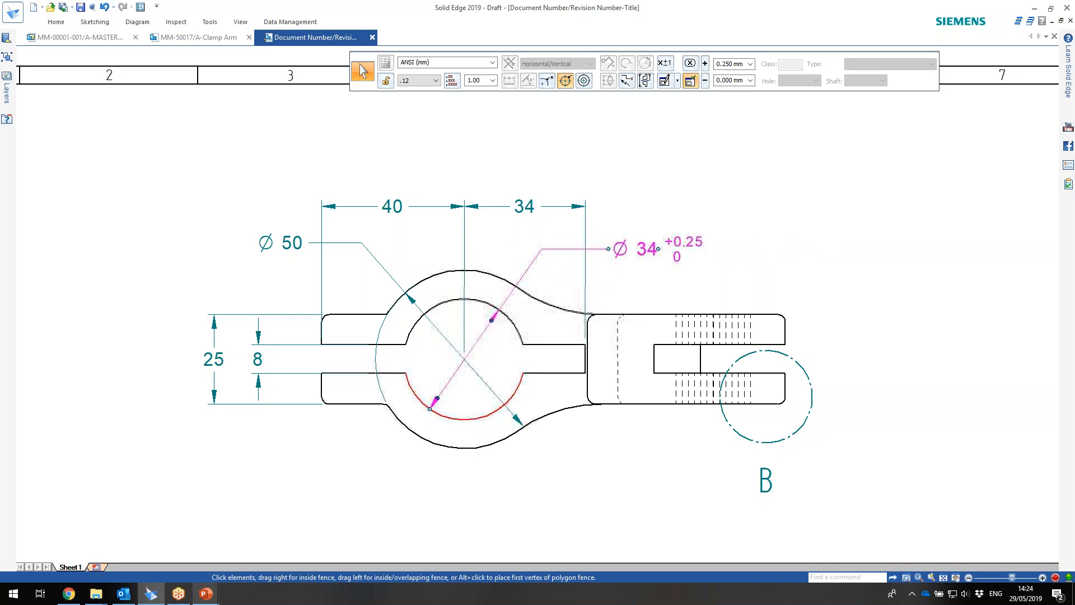
middle_click_drag(541, 453, 525, 389)
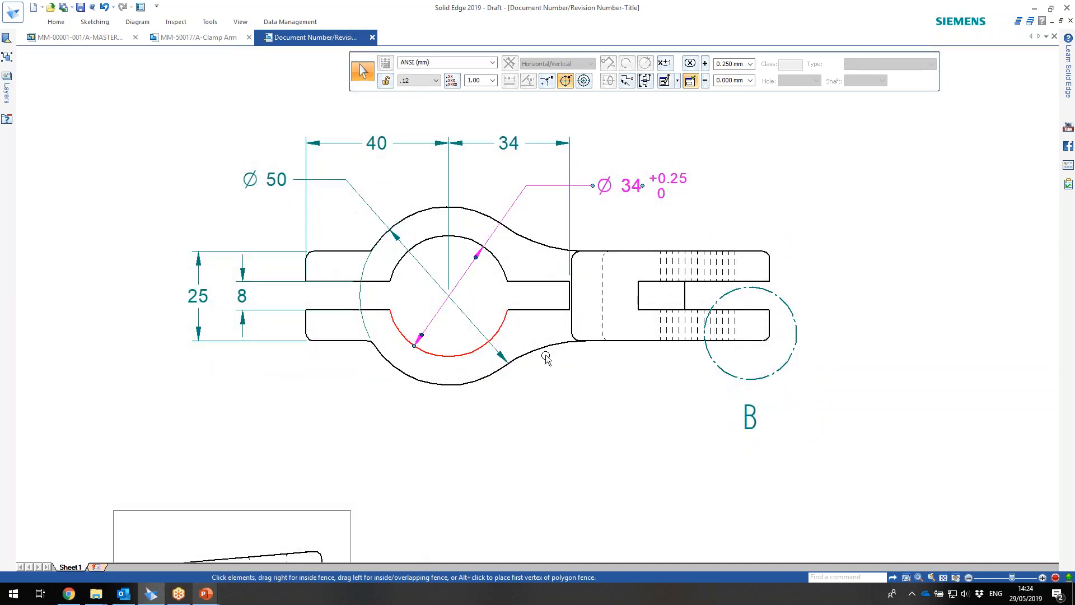
- Add a center mark to the clamp ring's outer arc in the top view
left_click(717, 229)
right_click(724, 192)
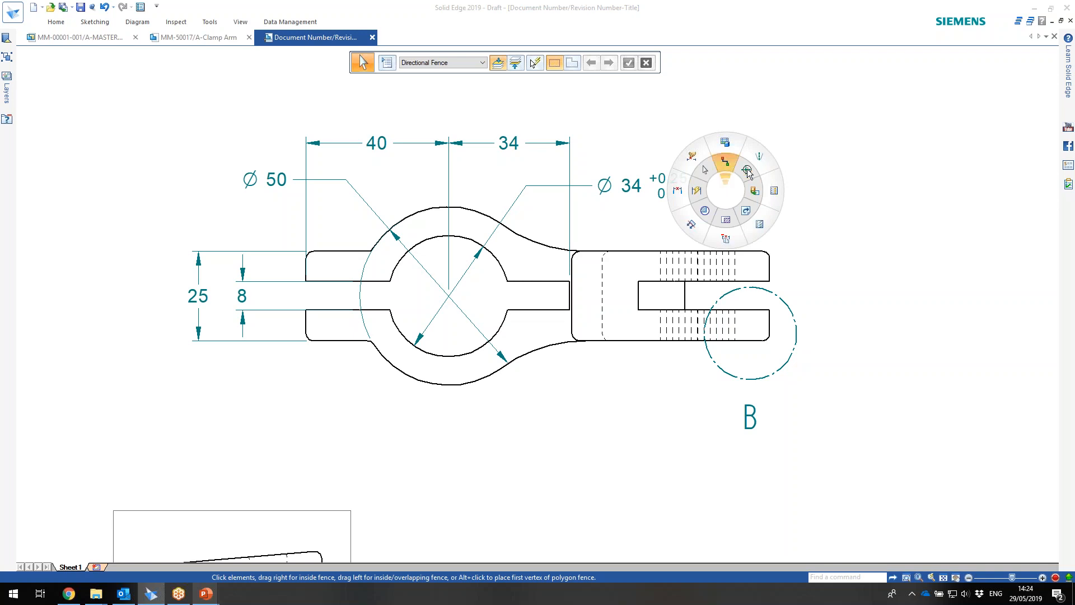
left_click(744, 171)
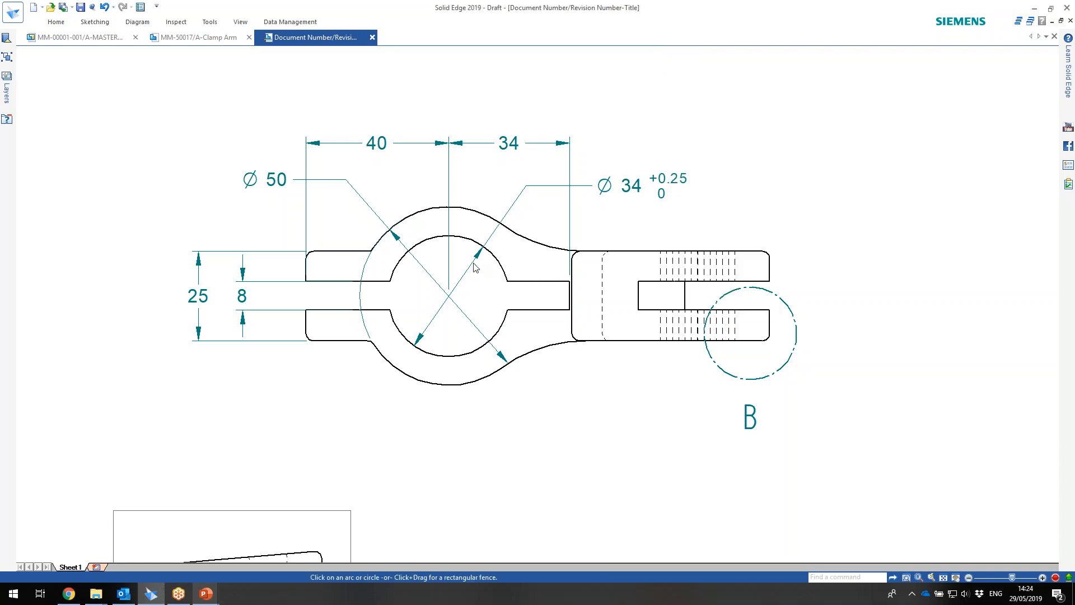
left_click(474, 214)
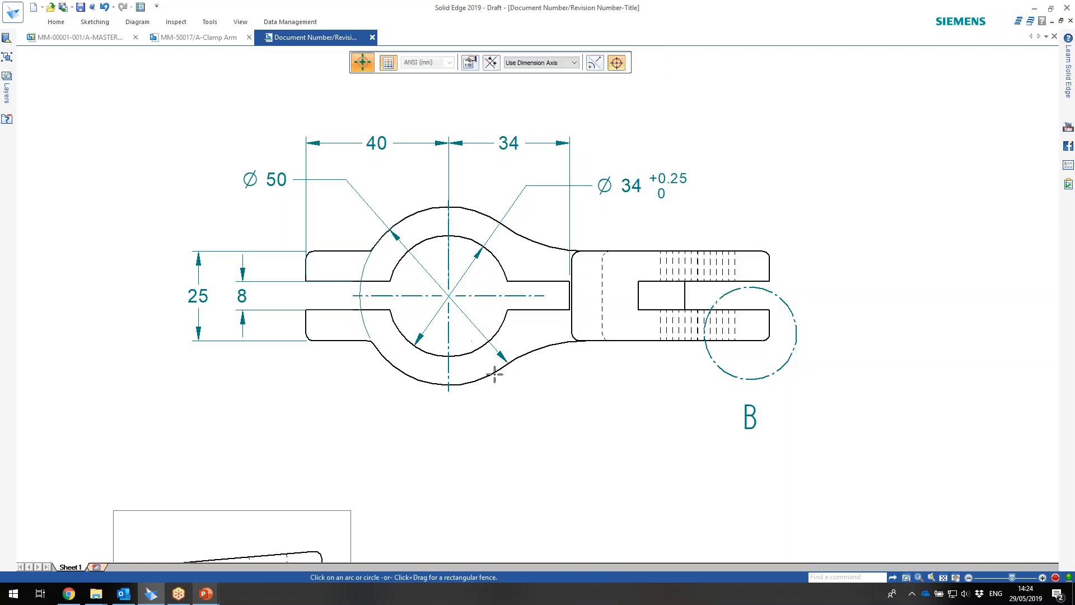
- Set the front view's slanted outer edge as the dimension axis and add aligned center marks to all seven holes
scroll(537, 328, "down", 4)
scroll(535, 360, "up", 3)
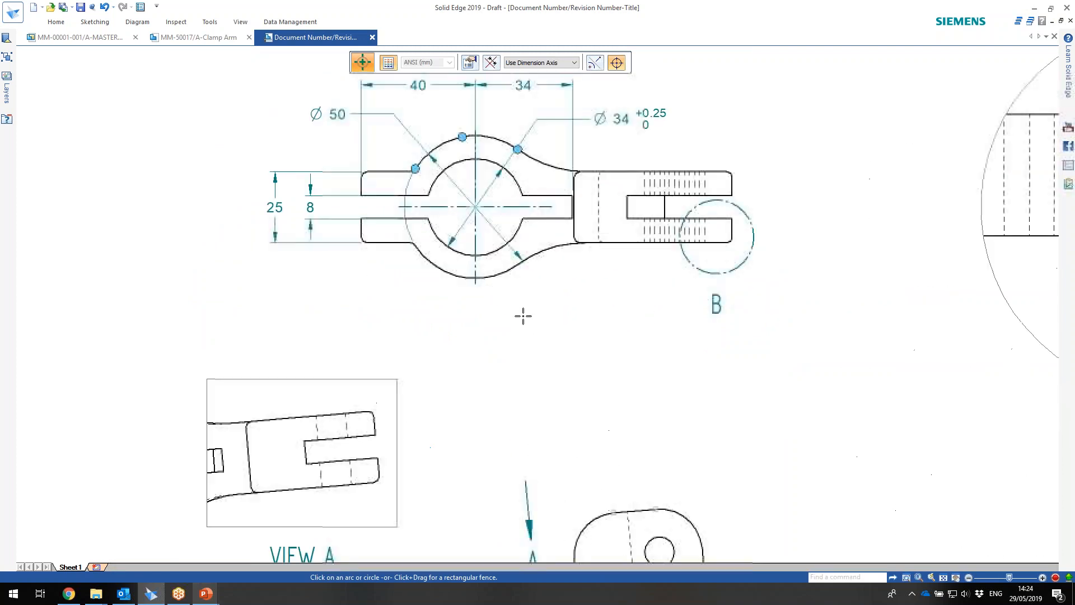
middle_click_drag(569, 392, 531, 254)
scroll(676, 429, "up", 3)
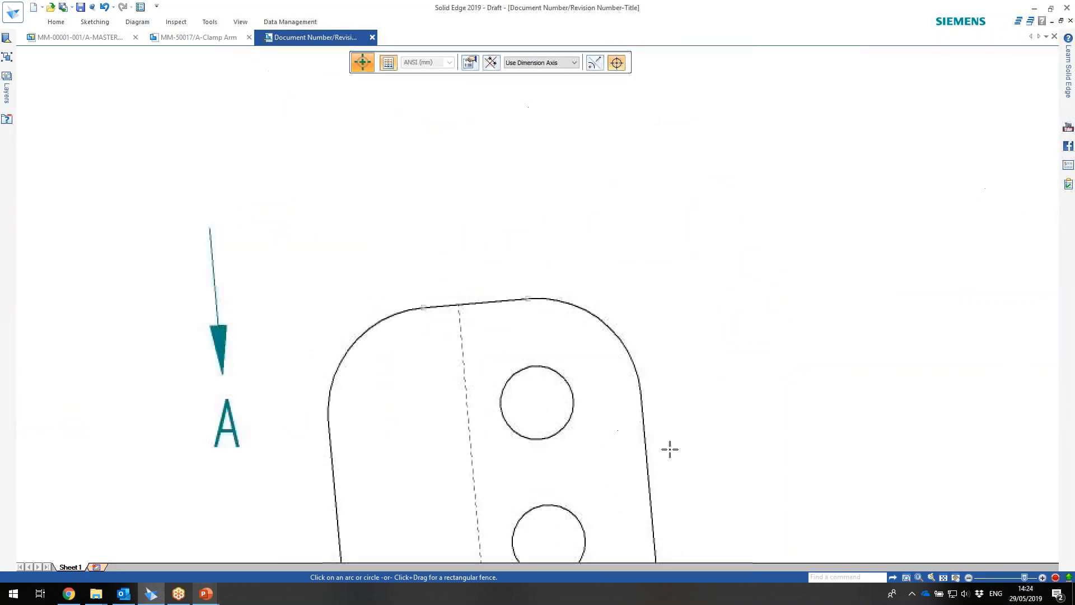
scroll(599, 247, "down", 2)
scroll(592, 304, "down", 3)
left_click(542, 243)
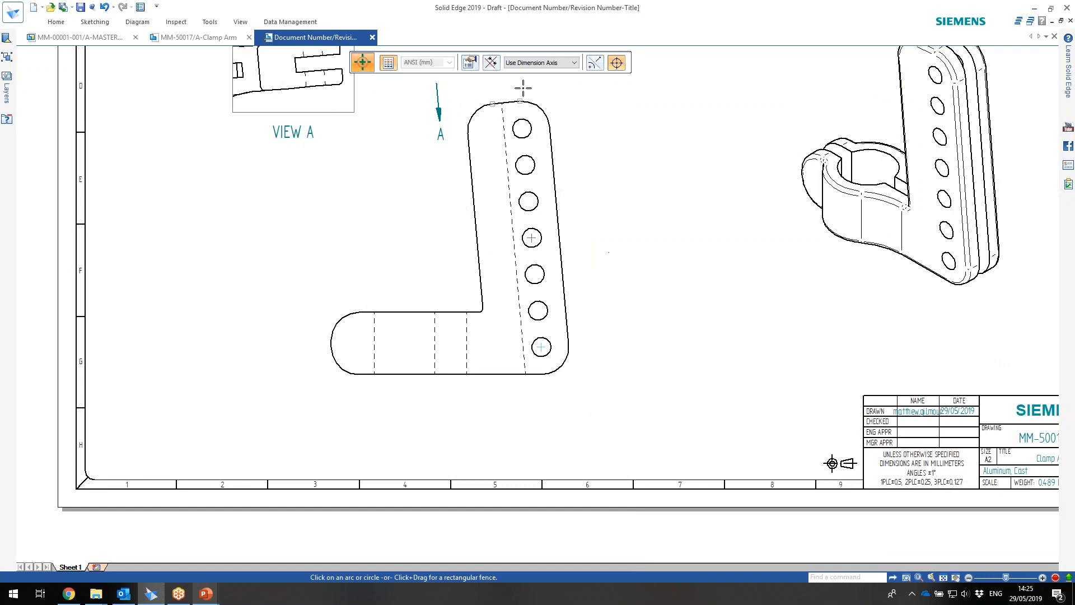
left_click(491, 64)
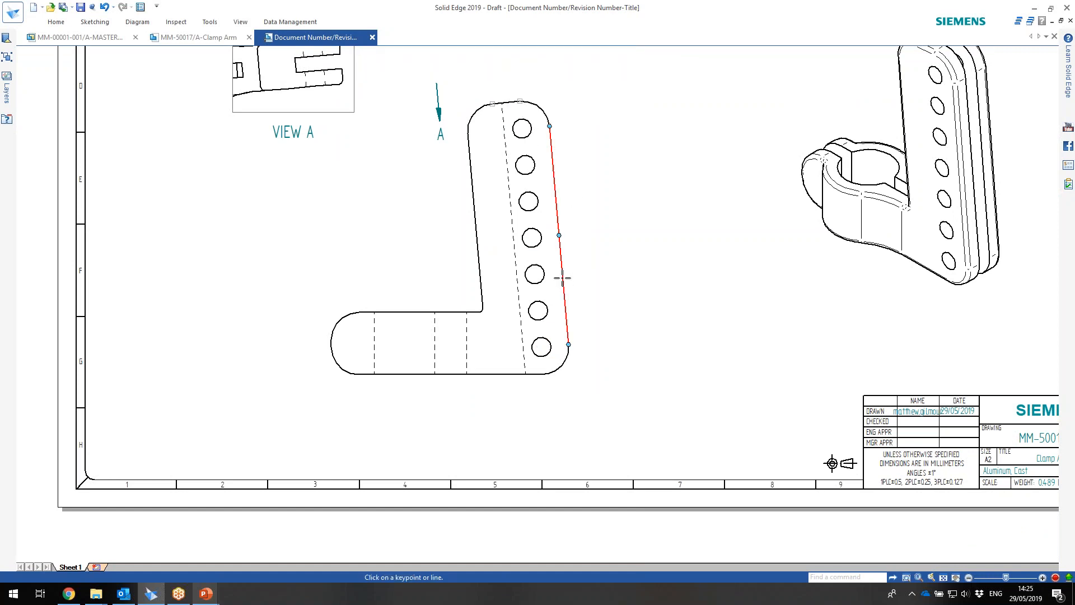
left_click(555, 179)
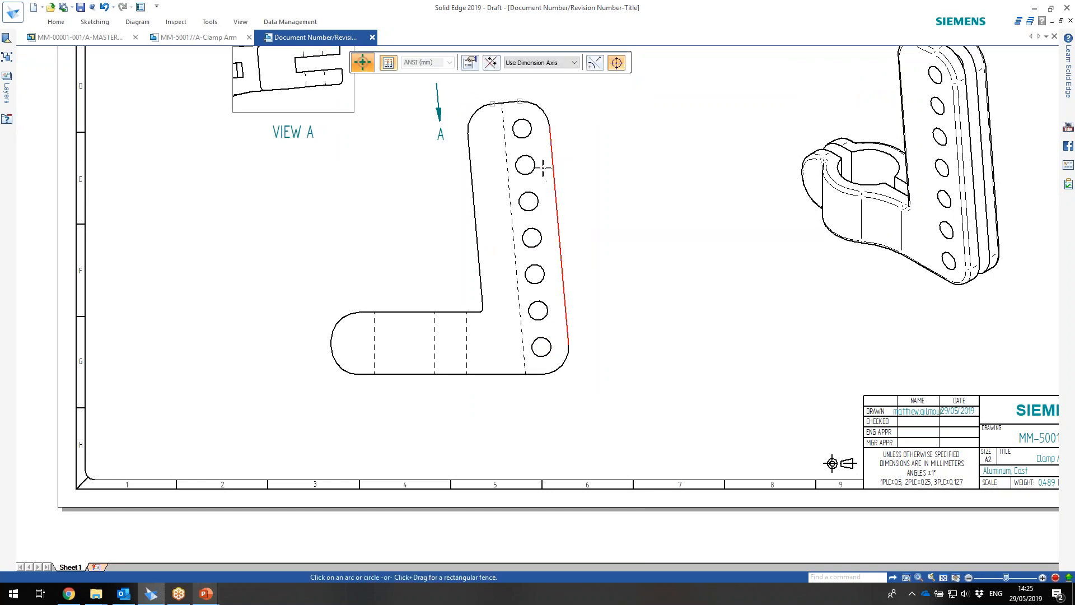
left_click_drag(551, 178, 500, 365)
key("Escape")
- Add a centerline by two lines midway between the clamp bore's hidden edges in the front view
middle_click_drag(432, 135, 467, 259)
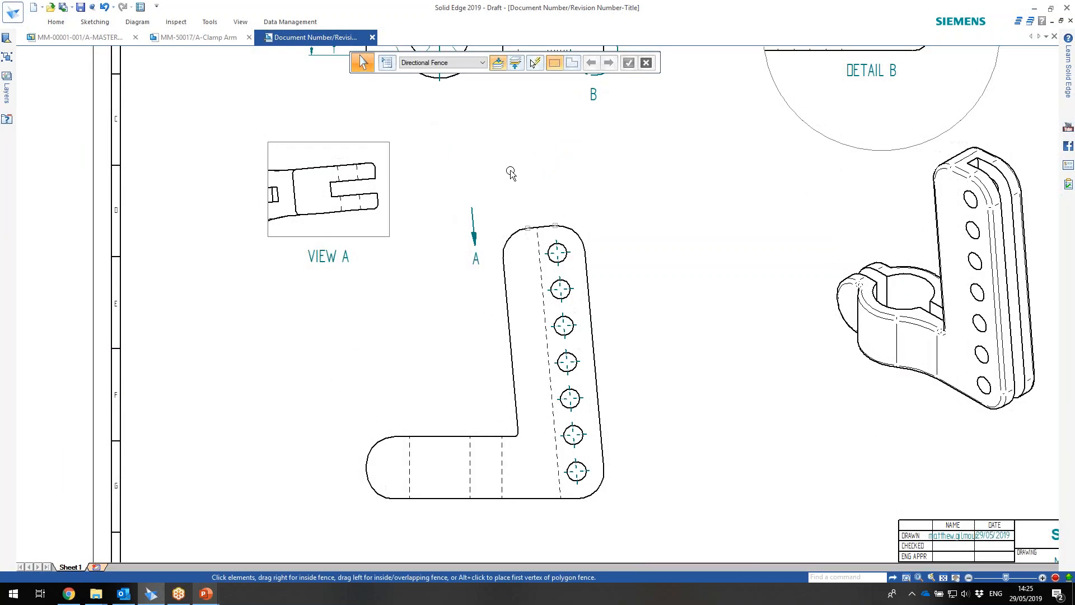
right_click(511, 174)
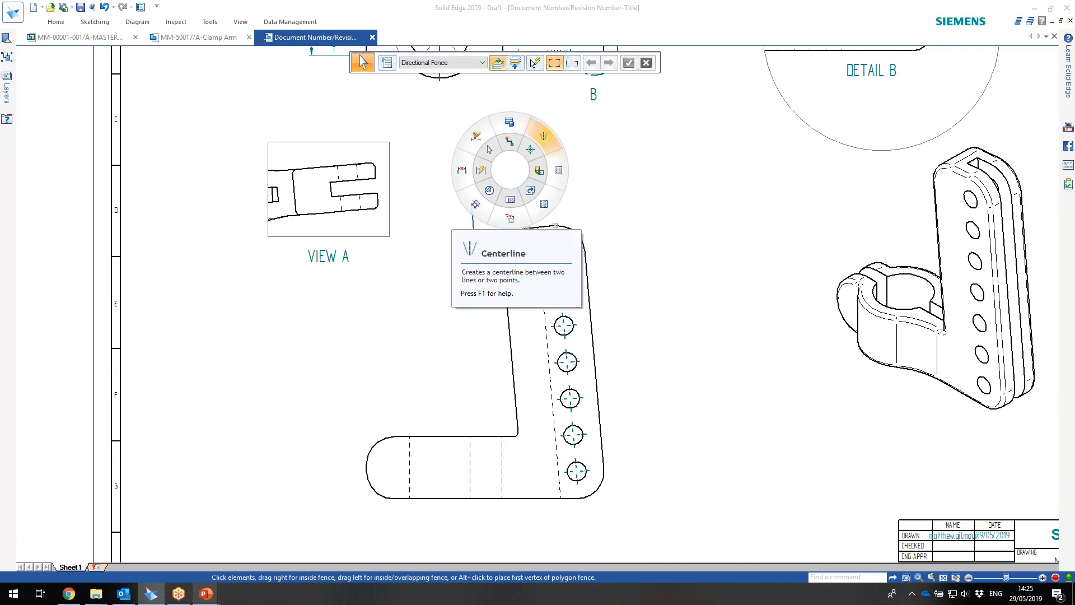
left_click(543, 137)
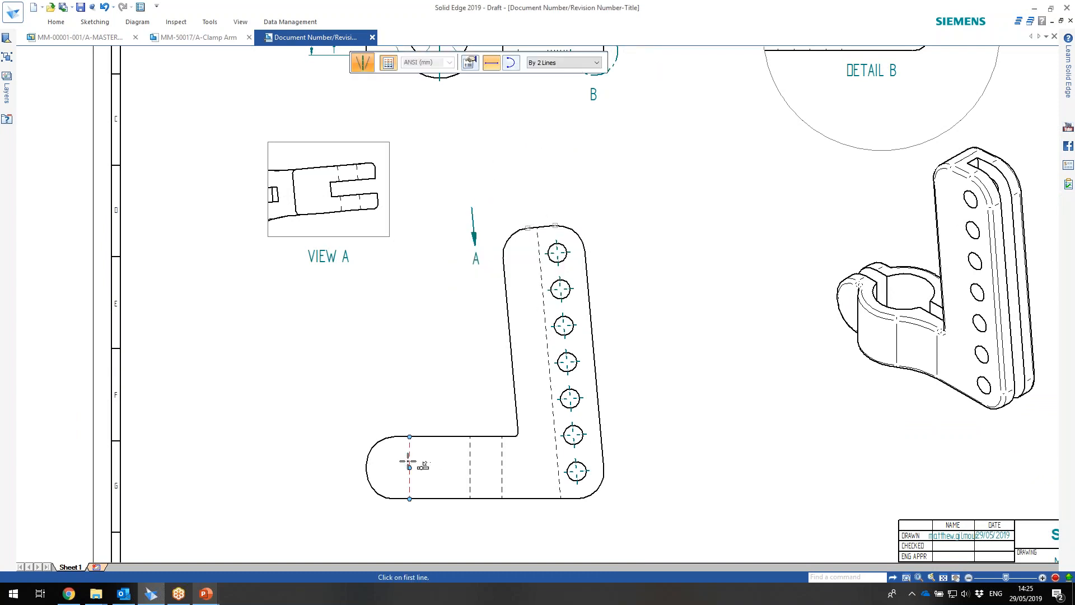
left_click(470, 456)
- Add a centerline between the hole's hidden edges in View A, running across both fork prongs
middle_click_drag(372, 344, 452, 366)
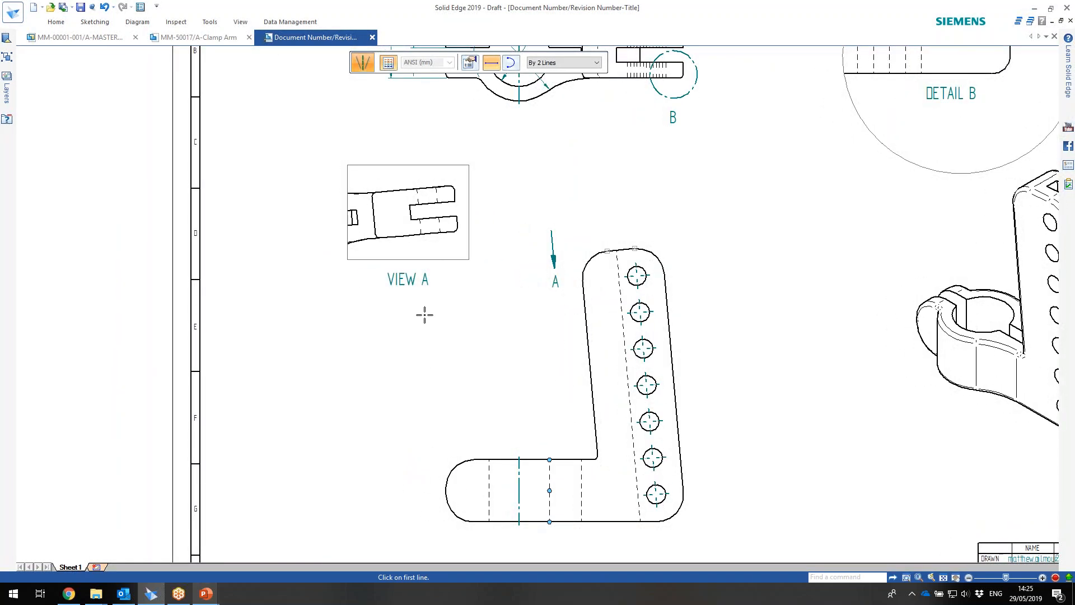
scroll(431, 211, "down", 3)
scroll(430, 209, "up", 7)
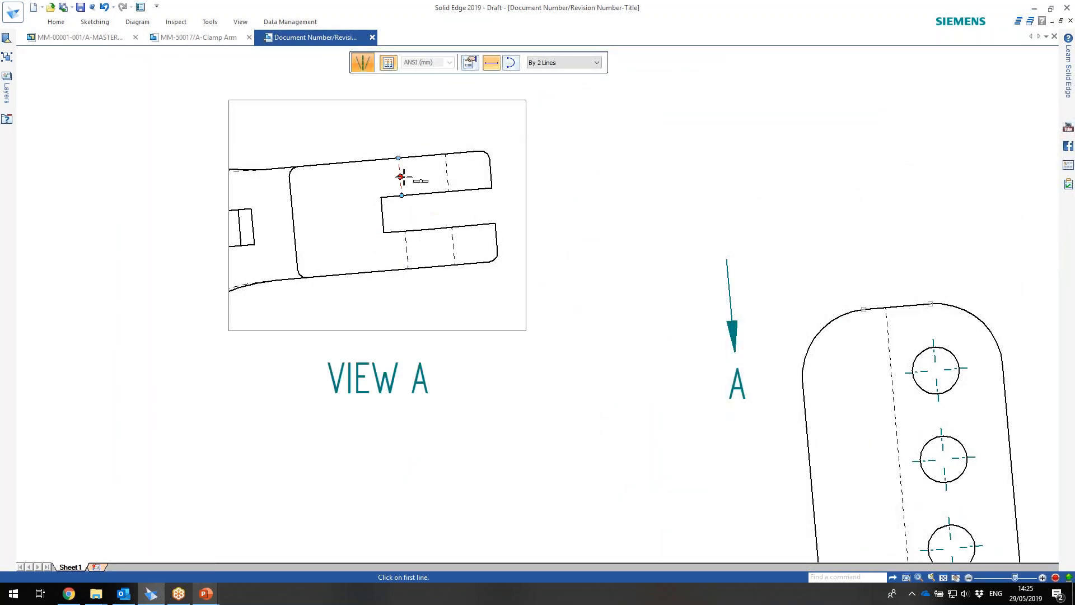
key("Escape")
left_click(425, 199)
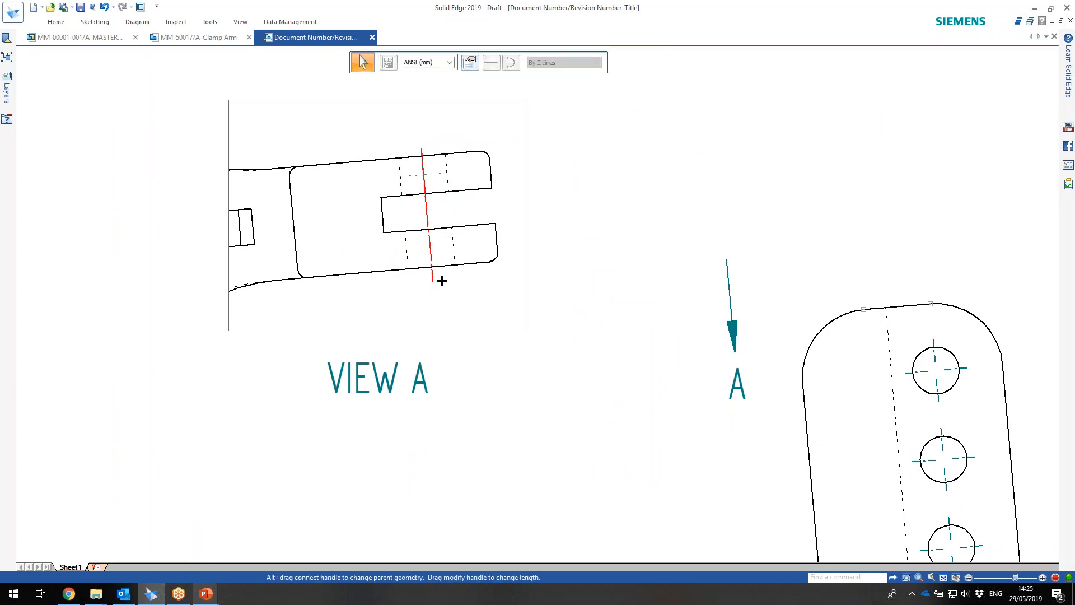
scroll(462, 295, "down", 6)
left_click(521, 250)
- Dimension the radius of the upper corner at the front view's rounded clamp end
middle_click_drag(550, 235, 470, 259)
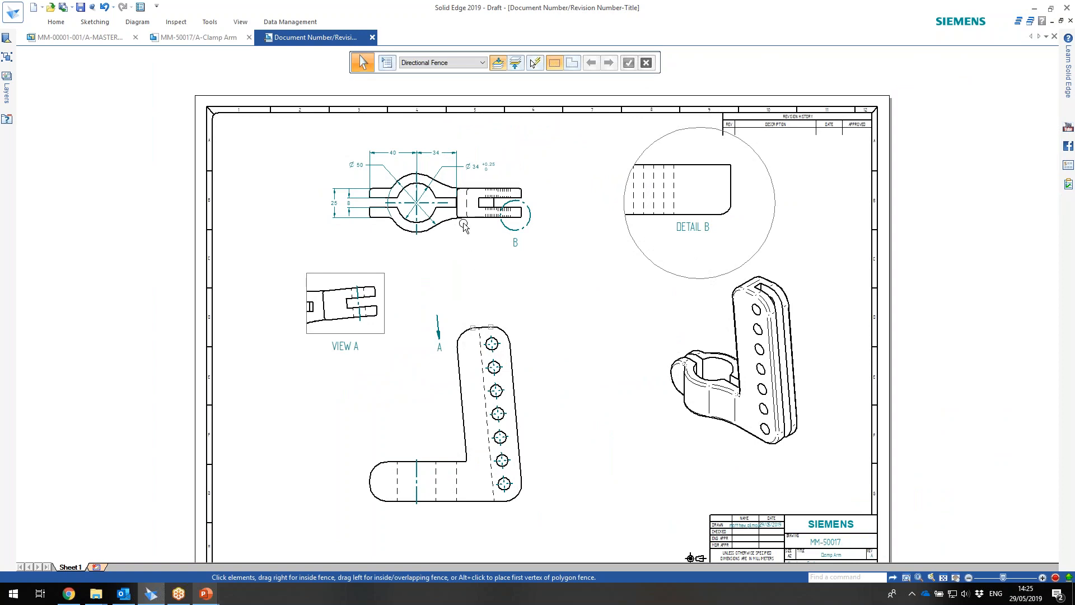
scroll(370, 204, "up", 3)
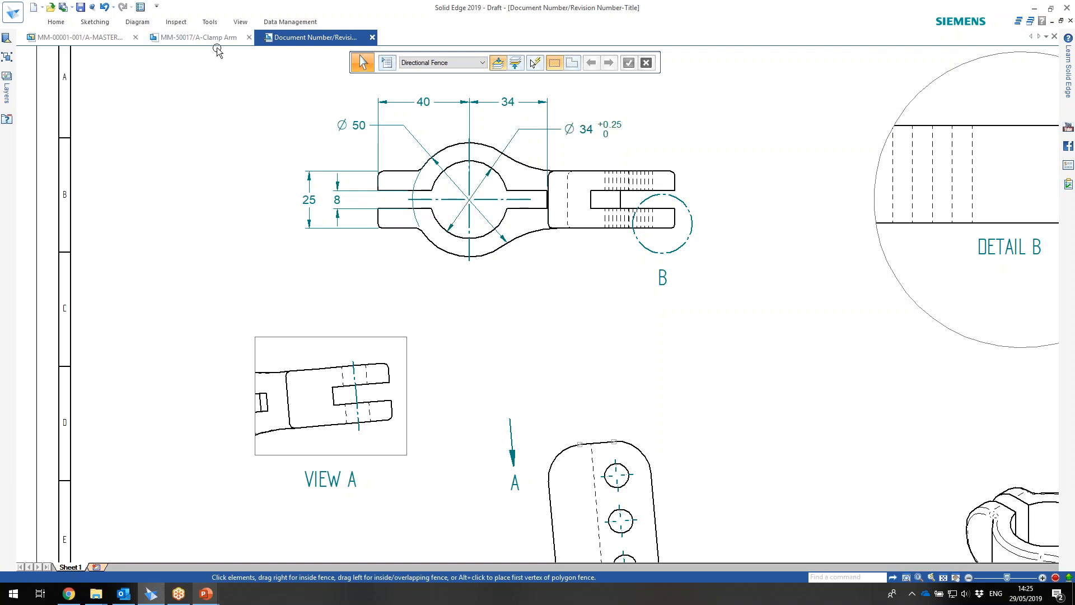
middle_click_drag(535, 219, 471, 81)
scroll(496, 194, "down", 1)
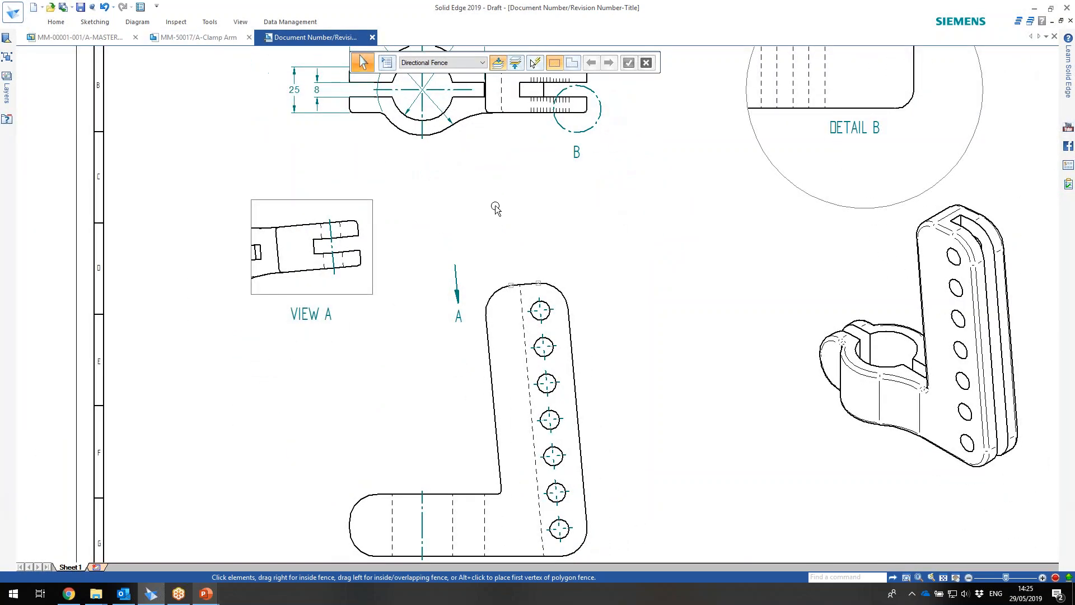
middle_click_drag(475, 281, 497, 166)
right_click_drag(446, 226, 410, 201)
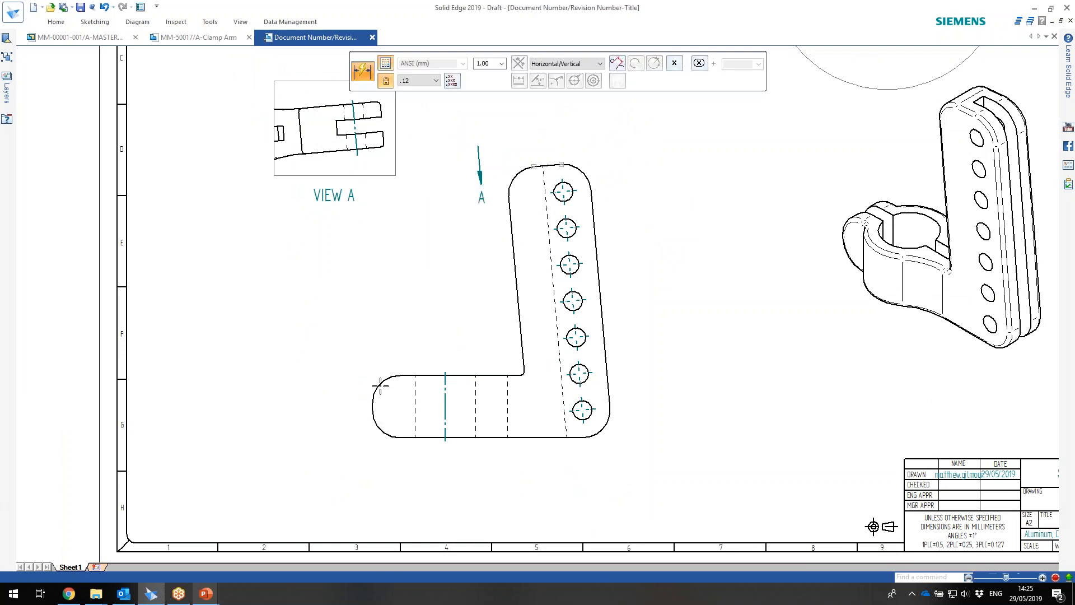
left_click(379, 384)
left_click(338, 331)
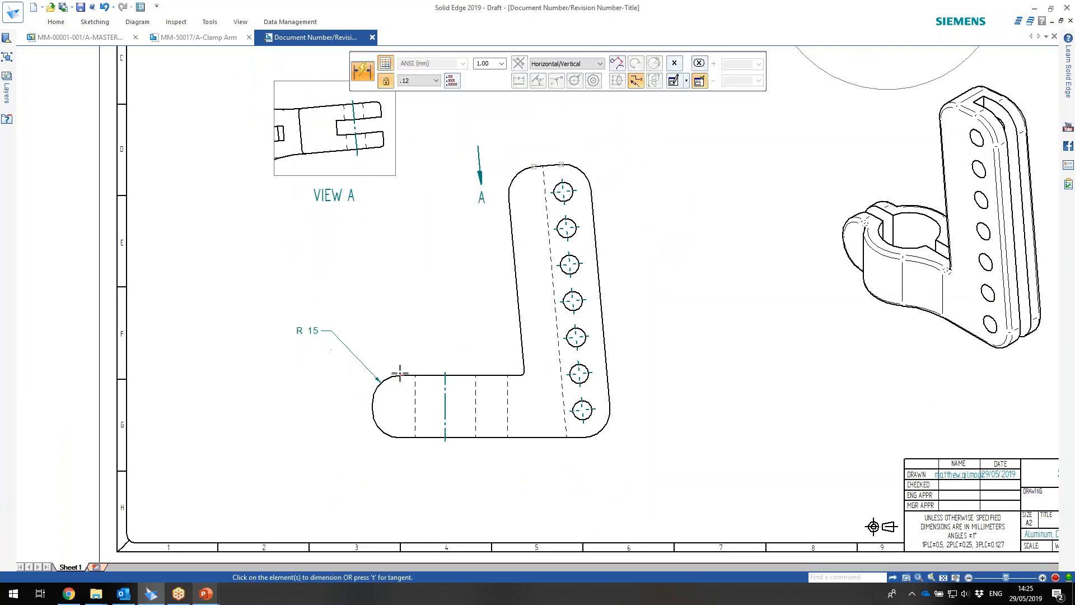
- Dimension the height of the front view's horizontal clamp section, placing it outside the rounded end
scroll(410, 374, "up", 5)
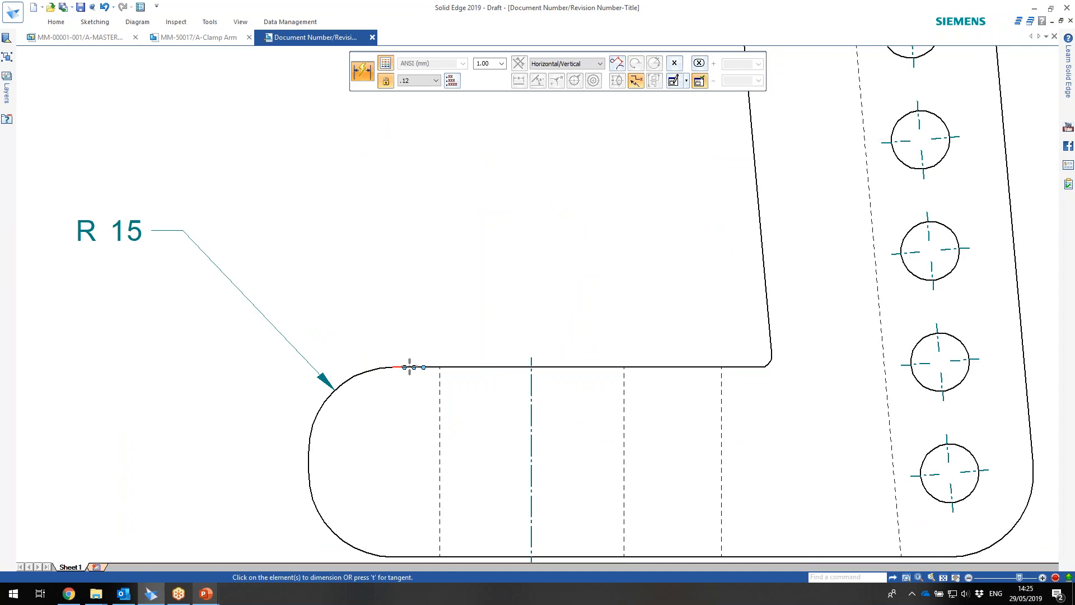
middle_click_drag(397, 390, 413, 295)
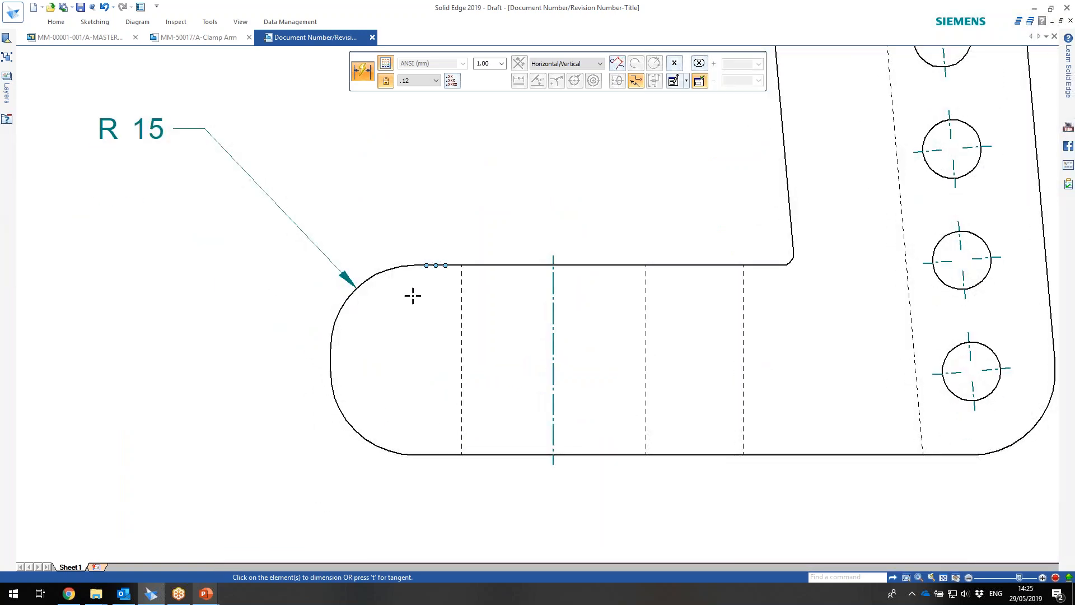
left_click(429, 264)
left_click(414, 454)
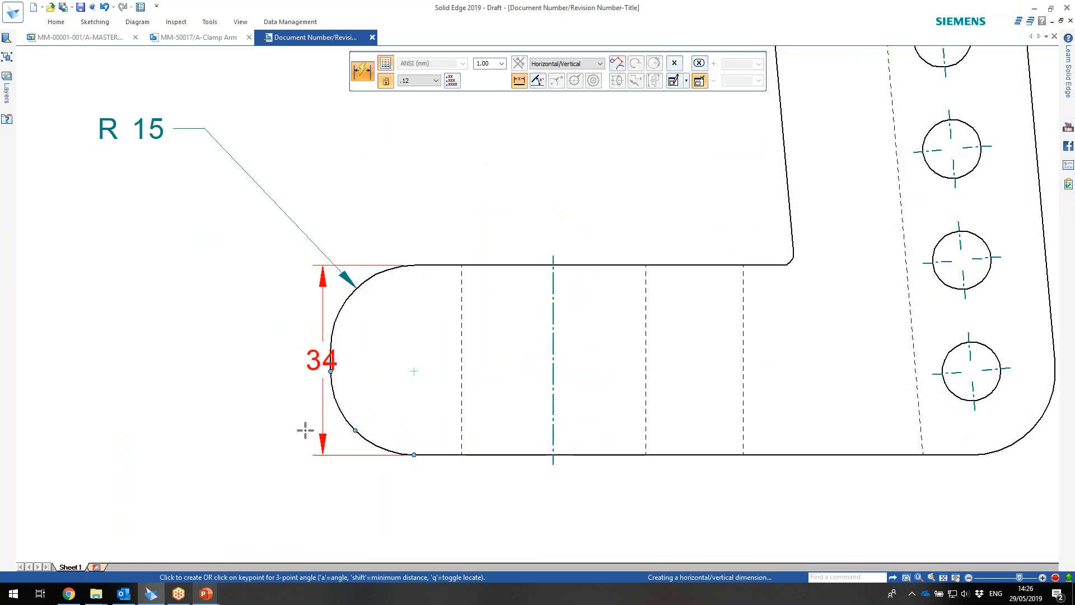
left_click(163, 412)
- Dimension the horizontal distance from the rounded clamp end to the lowest hole's center, placed below the front view
scroll(348, 413, "down", 2)
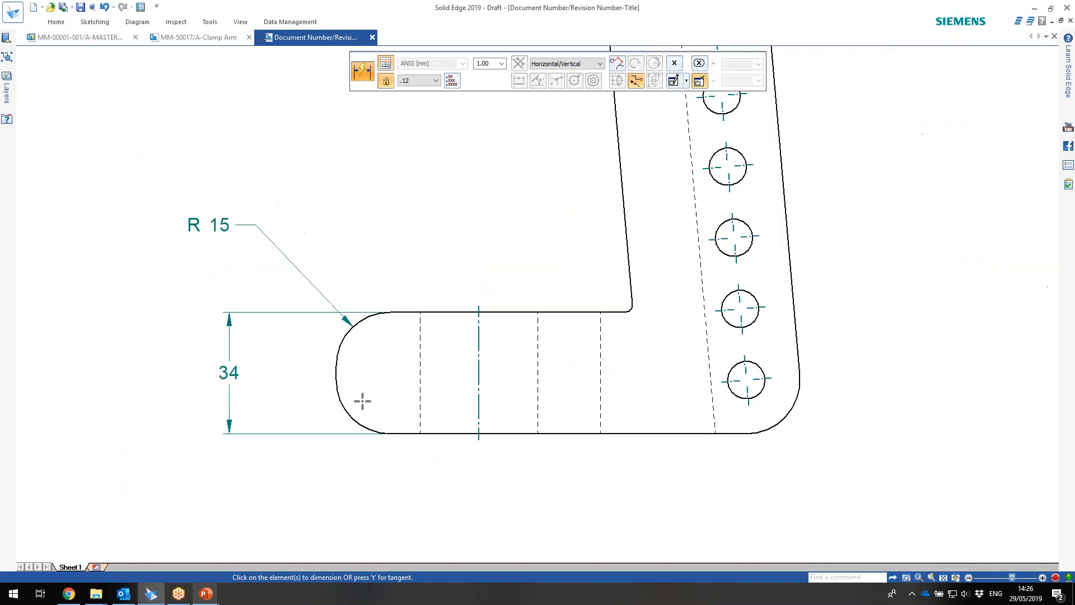
middle_click_drag(466, 415, 417, 385)
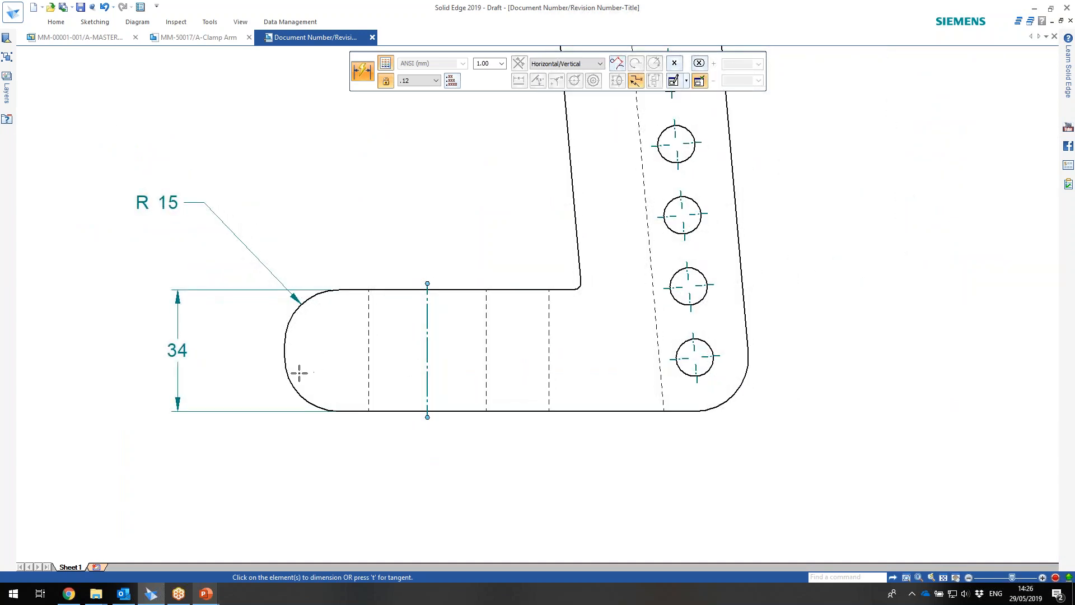
left_click(288, 358)
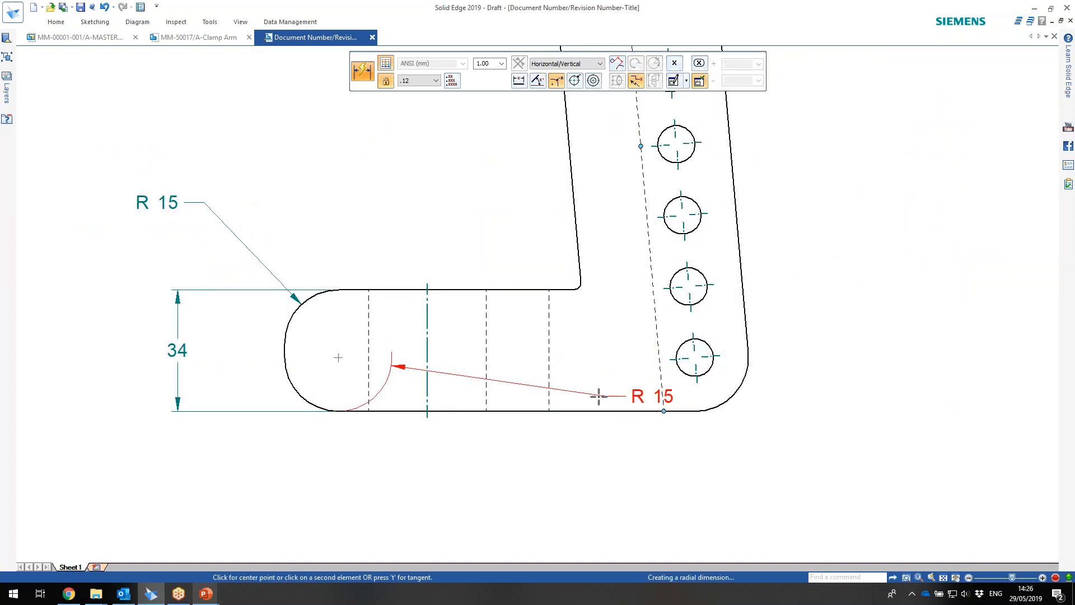
key("Escape")
right_click(397, 186)
left_click(370, 184)
left_click(285, 350)
left_click(696, 358)
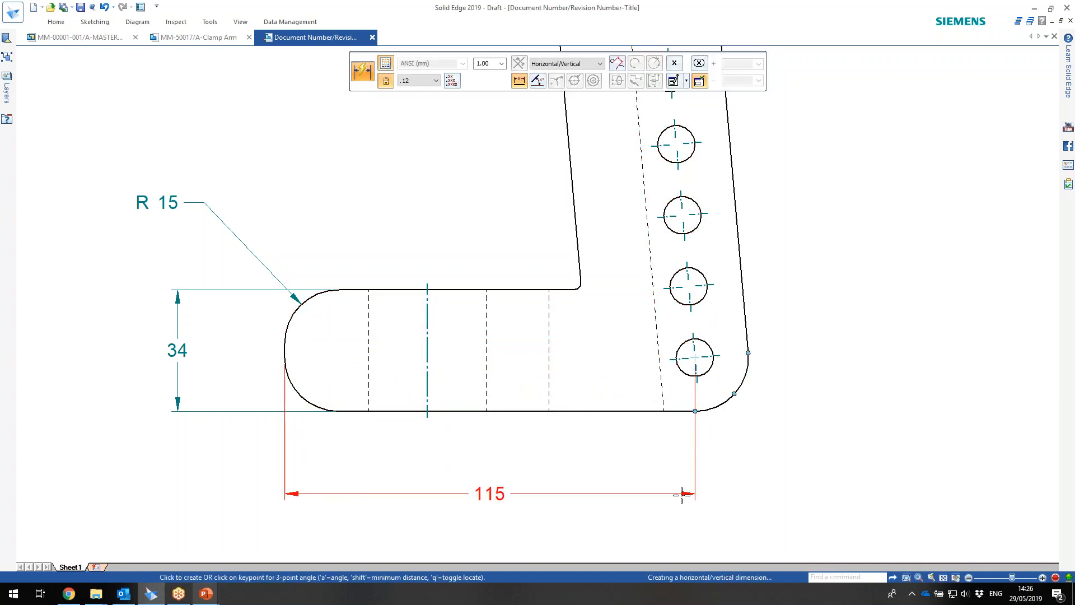
left_click(681, 495)
- Dimension the spacing between the two lowest holes, aligned with the slanted hole row and placed outside the arm
left_click(714, 347)
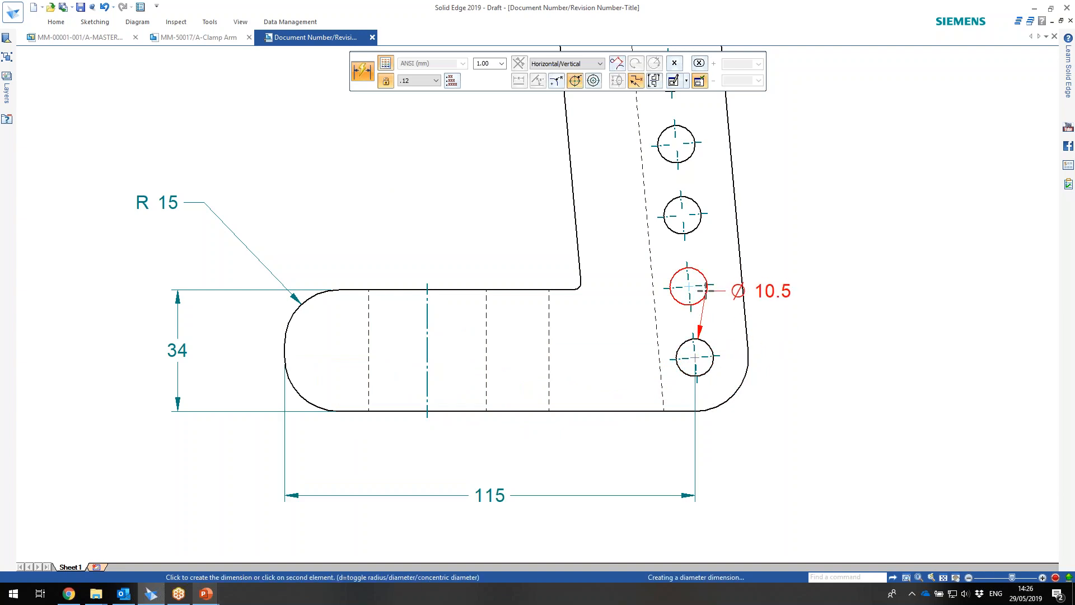
left_click(707, 287)
left_click(819, 290)
- Dimension the full distance between the lowest and topmost holes, parallel to the row and outside the hole spacing dimension
scroll(818, 289, "down", 1)
scroll(818, 289, "down", 1)
middle_click_drag(771, 310, 680, 427)
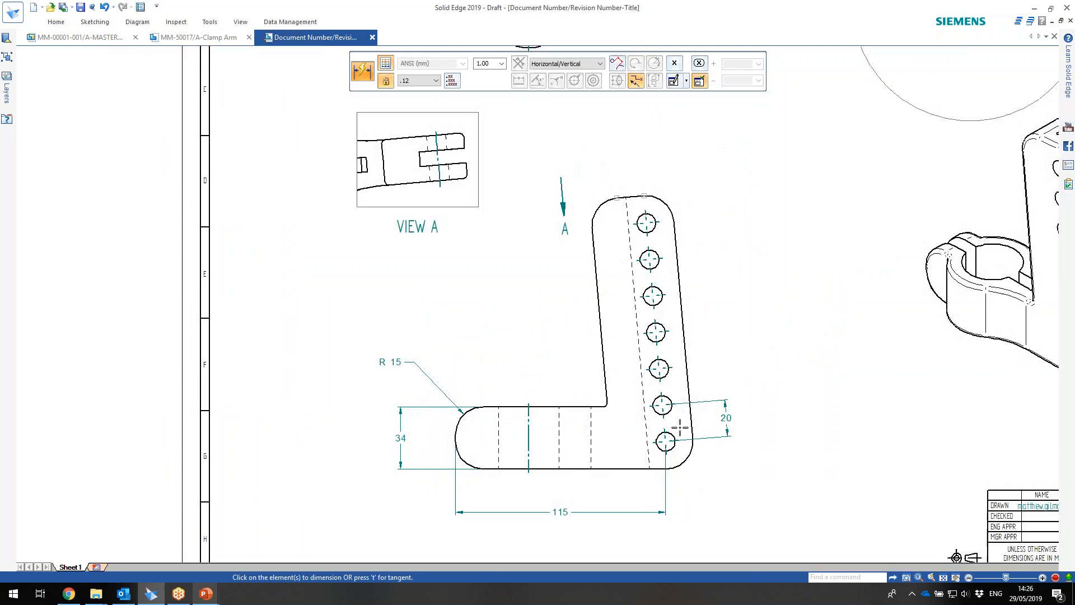
left_click(674, 437)
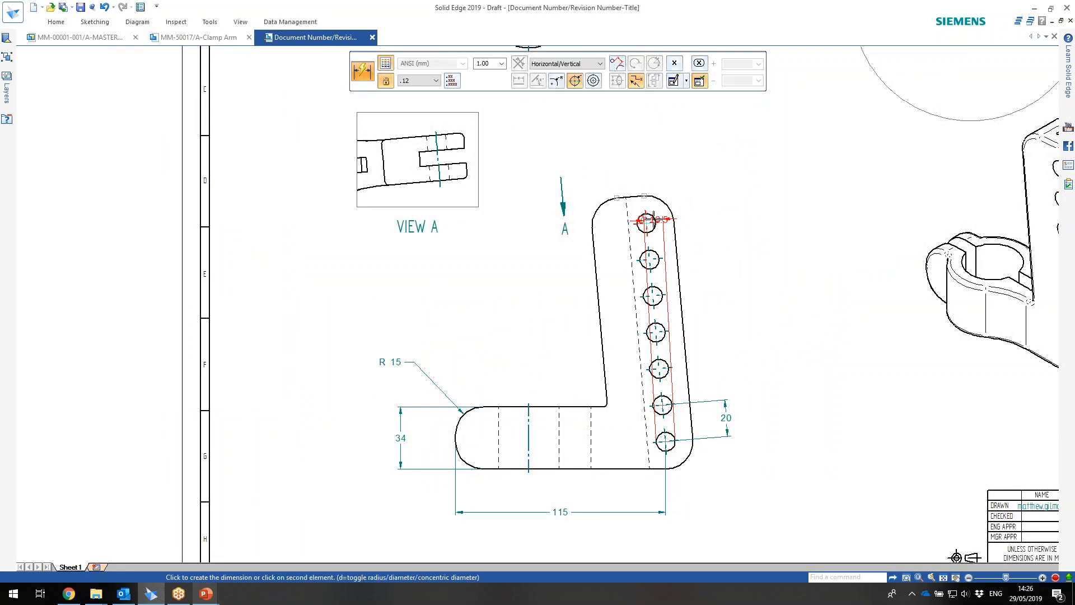
left_click(656, 229)
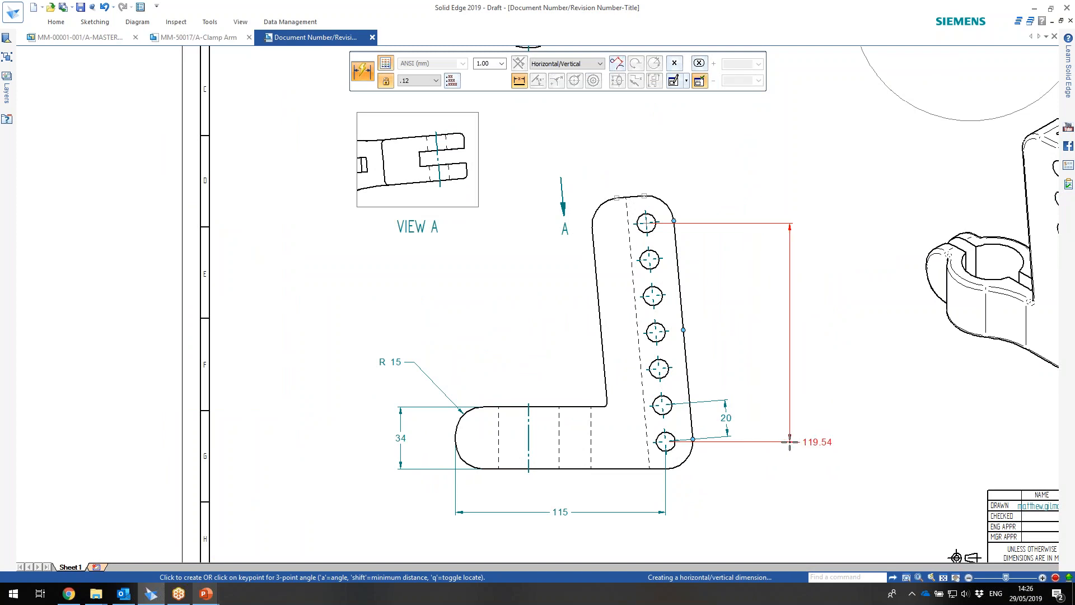
key("shift")
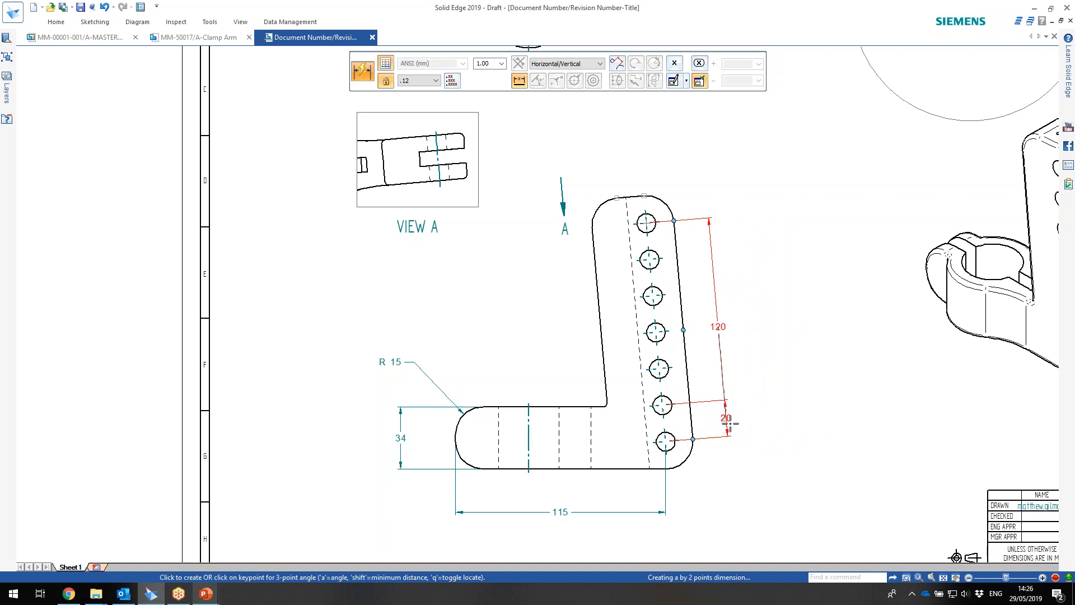
left_click(751, 423)
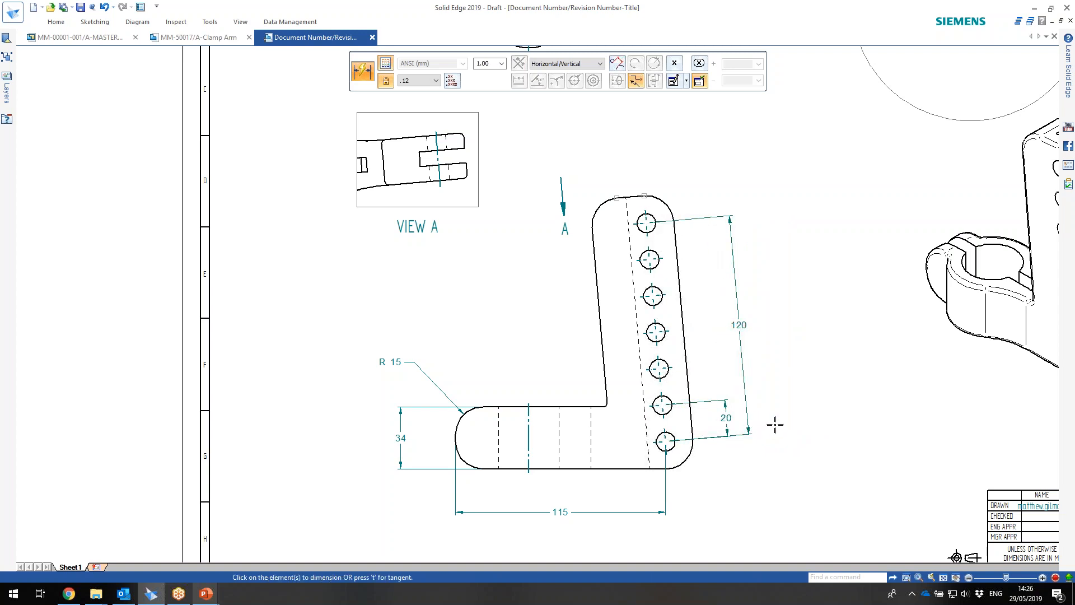
- Move the stacked hole spacing dimensions slightly farther out from the slanted arm in the front view
key("Escape")
left_click_drag(746, 411, 753, 412)
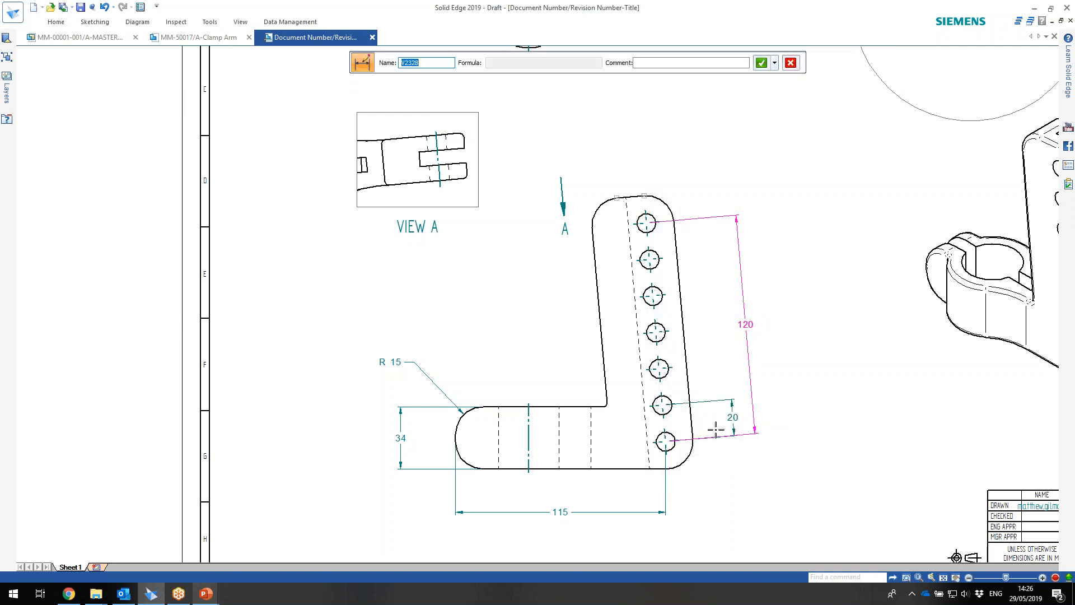
scroll(715, 430, "up", 2)
key("Escape")
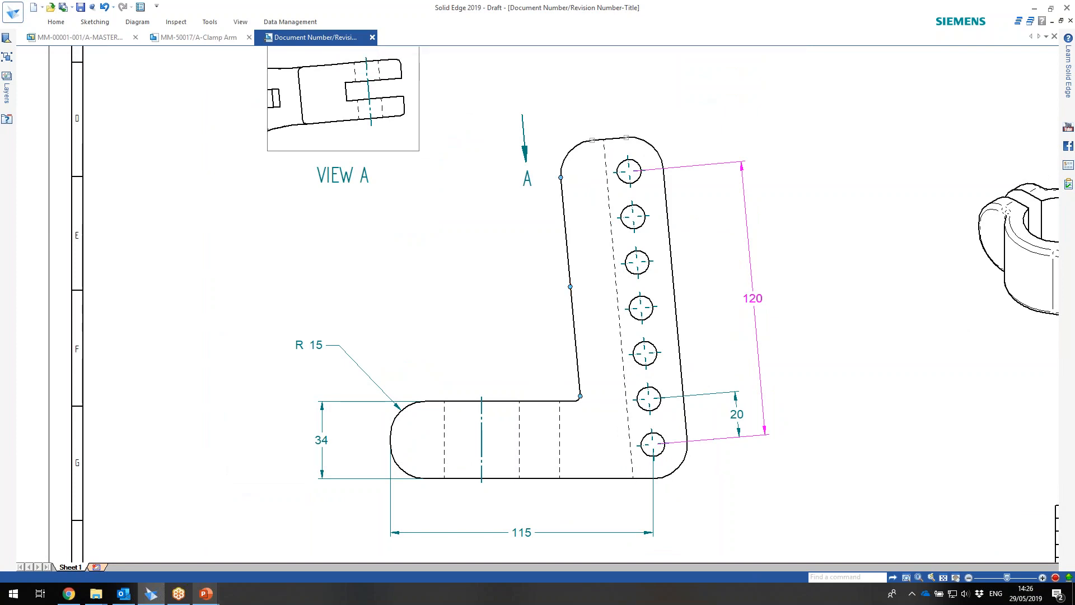
- Dimension the radius of the small inner fillet between the clamp section and the slanted arm, placing it in the inner corner
right_click(487, 343)
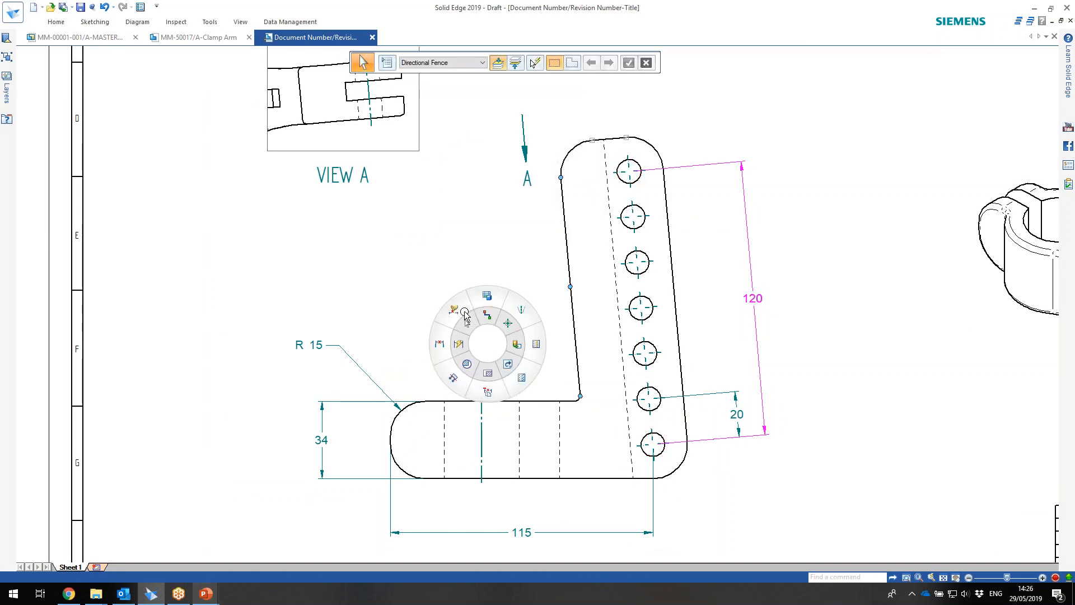
left_click(453, 349)
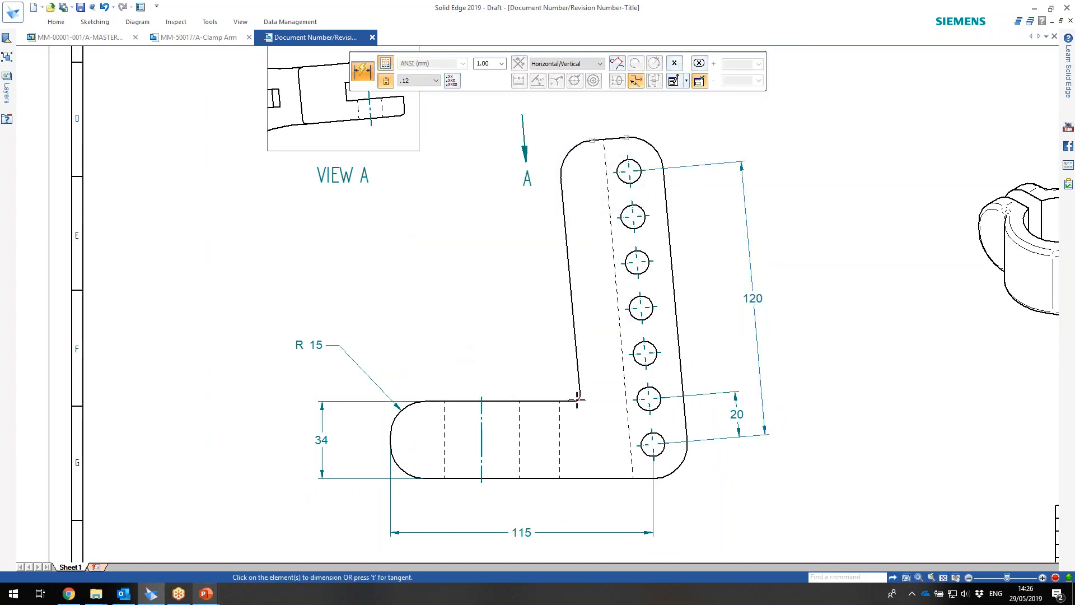
left_click(572, 399)
left_click(529, 374)
- Dimension the angle between the clamp section's upper edge and the slanted arm's inner edge
left_click(501, 400)
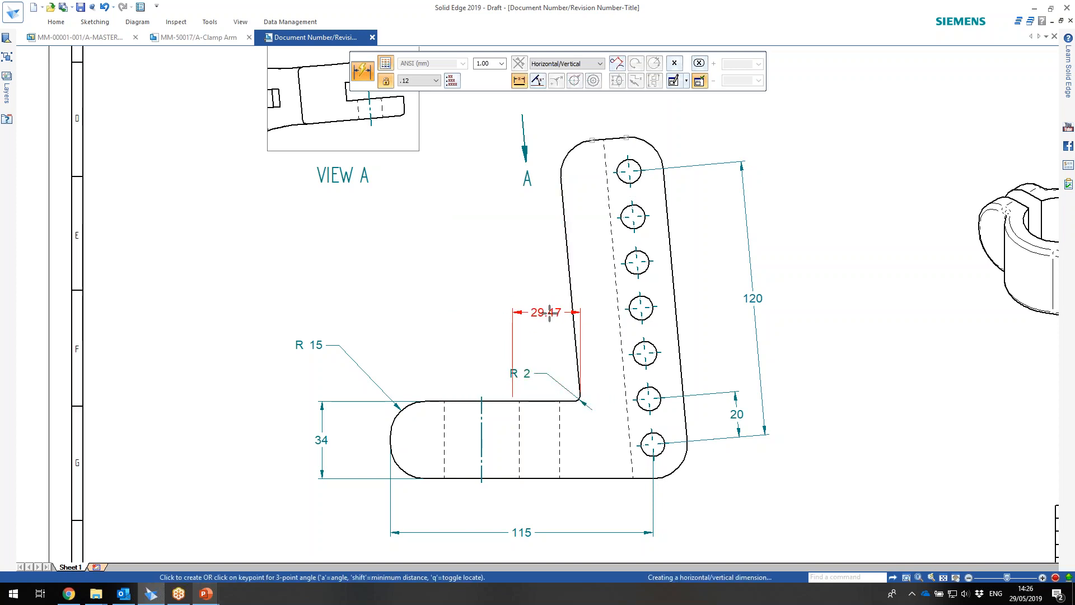
key("a")
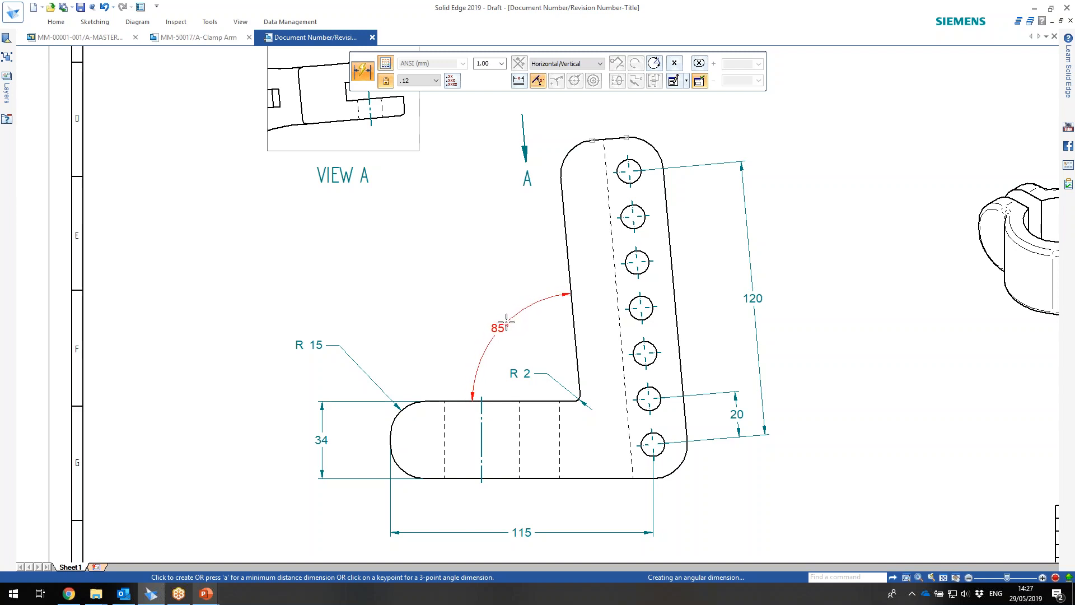
left_click(506, 323)
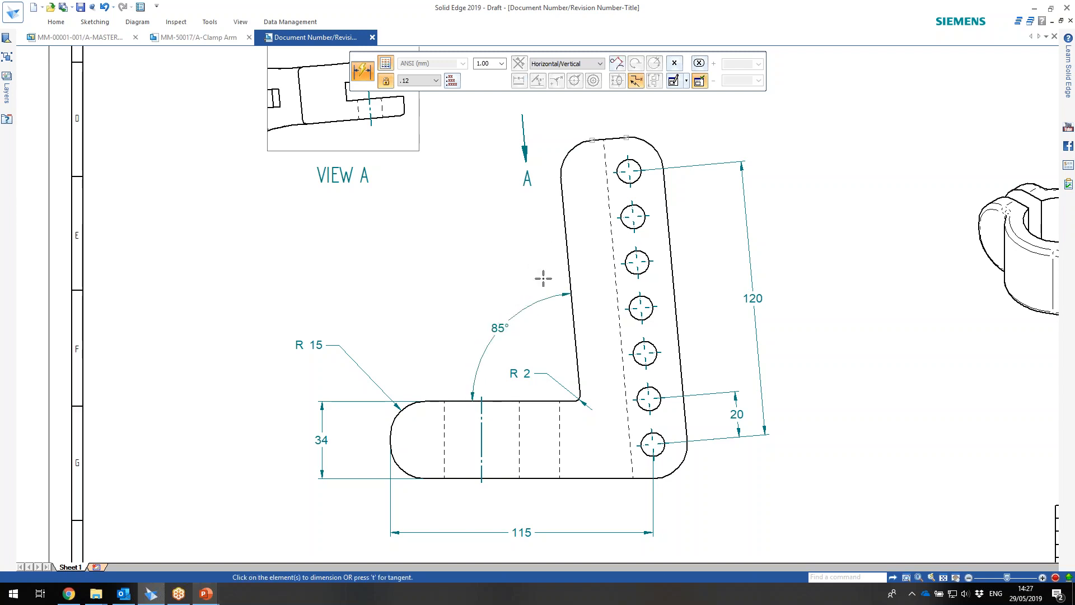
- Dimension the fork slot's depth in View A, aligned with the slanted fork and placed above the view
scroll(499, 256, "down", 3)
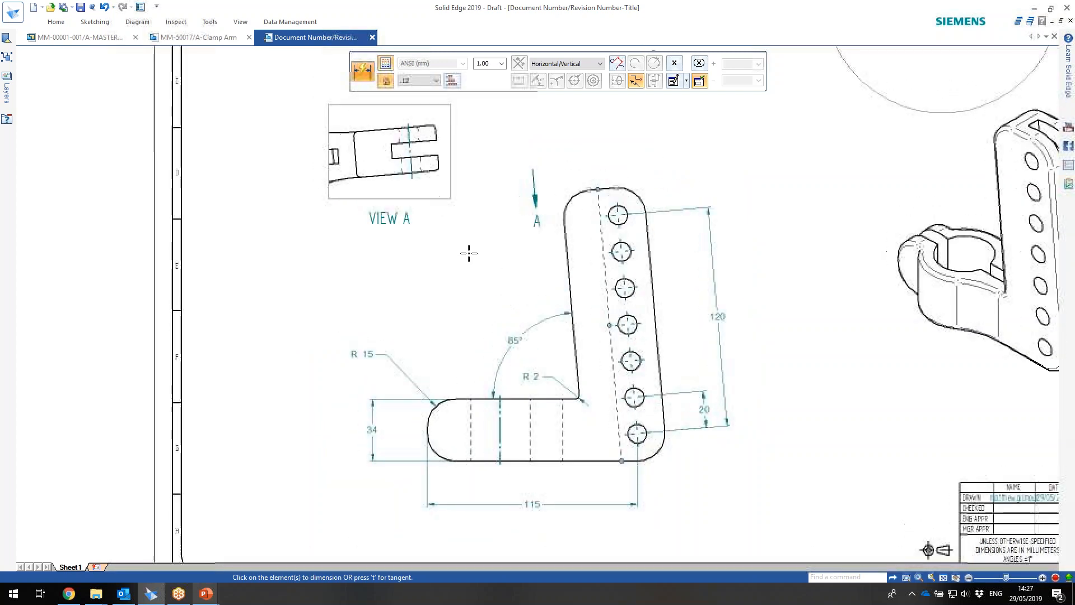
scroll(477, 188, "up", 2)
right_click_drag(489, 161, 468, 162)
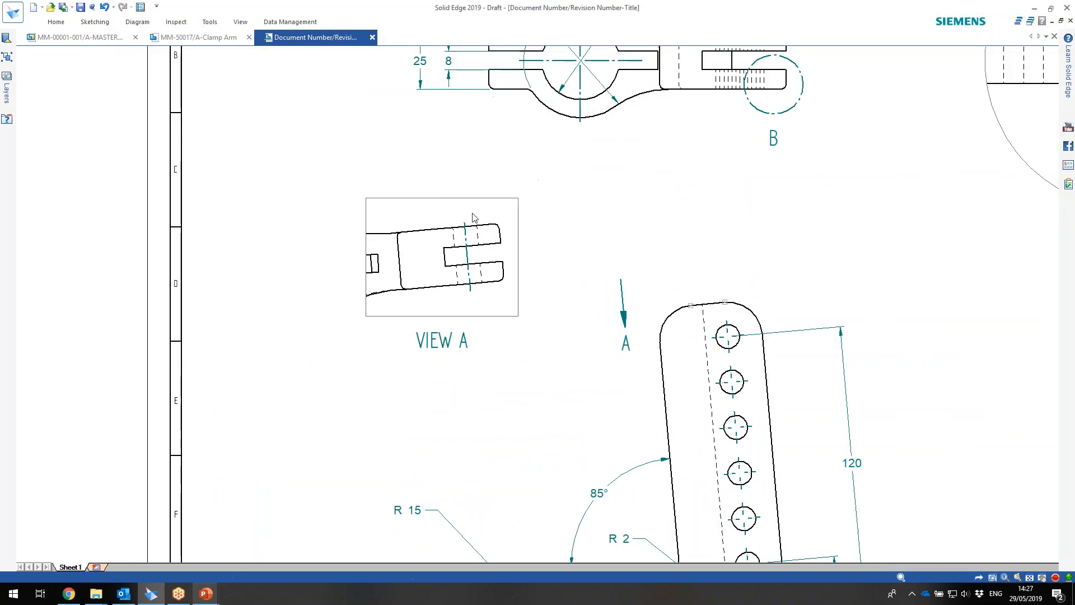
left_click(500, 234)
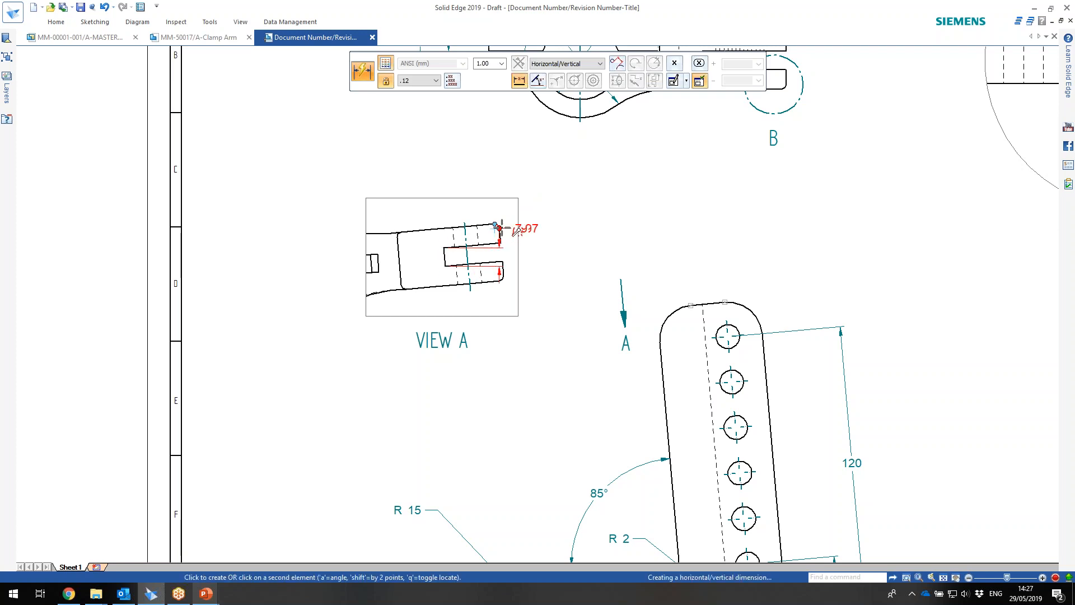
scroll(499, 236, "up", 3)
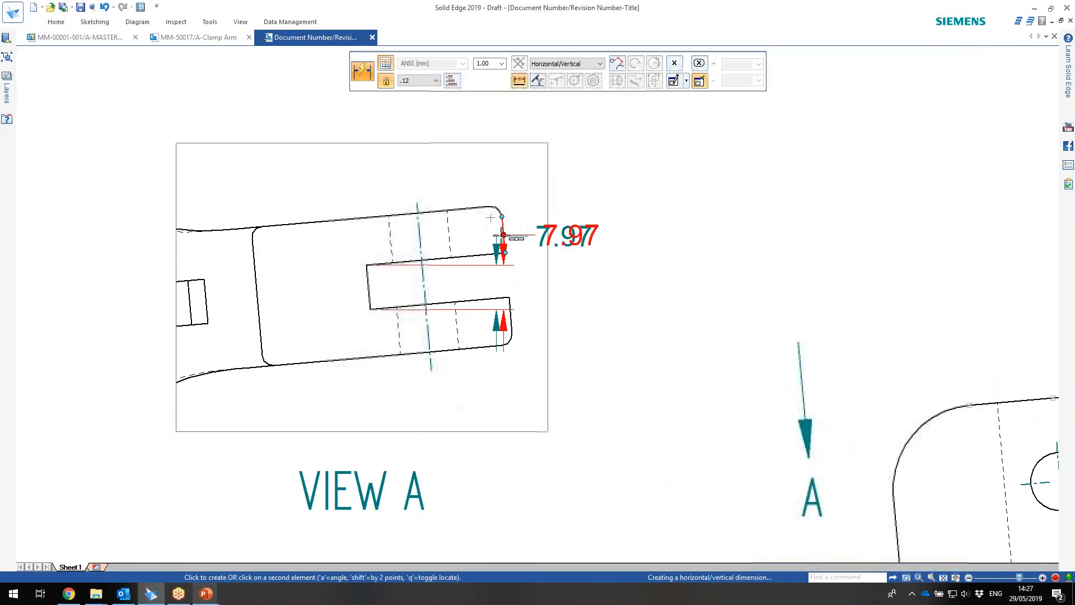
left_click(502, 228)
key("shift")
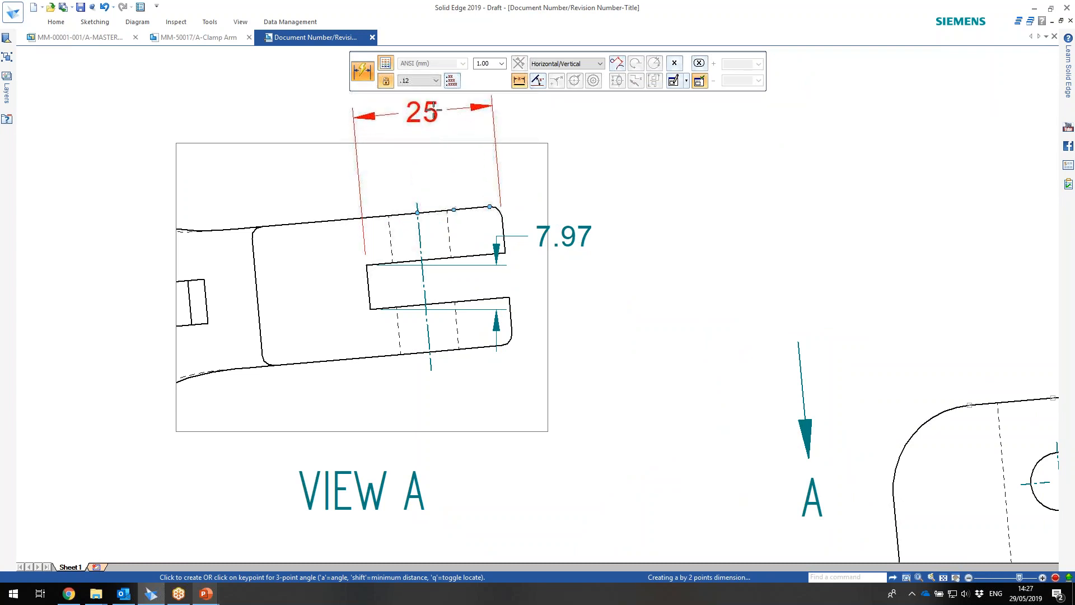
left_click(433, 105)
- Dimension the radius of the rounded corner in Detail B, placing the text outside the corner
scroll(499, 168, "down", 6)
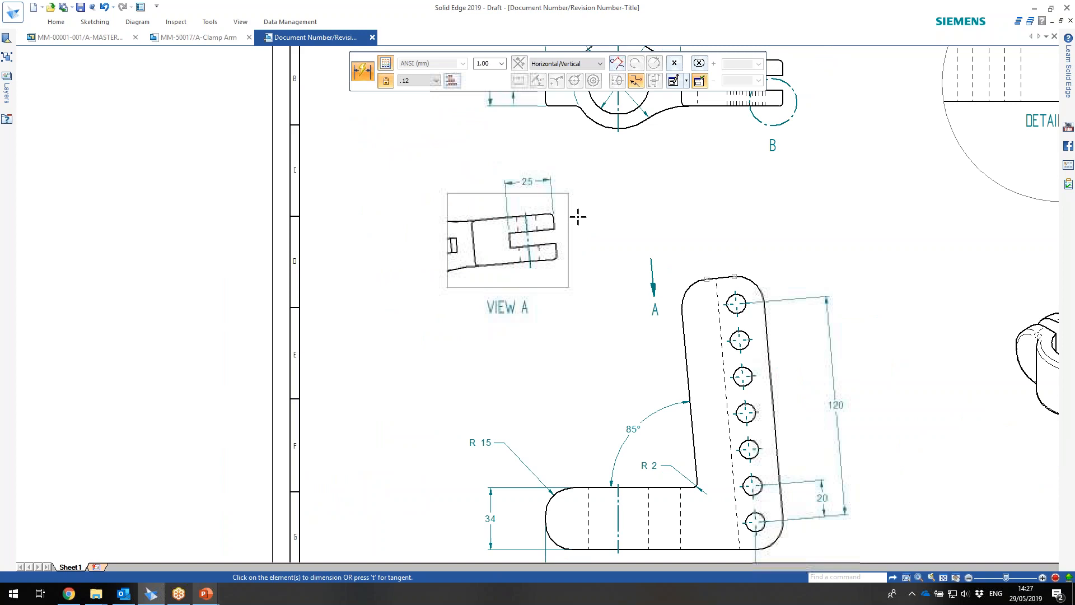
scroll(823, 193, "up", 3)
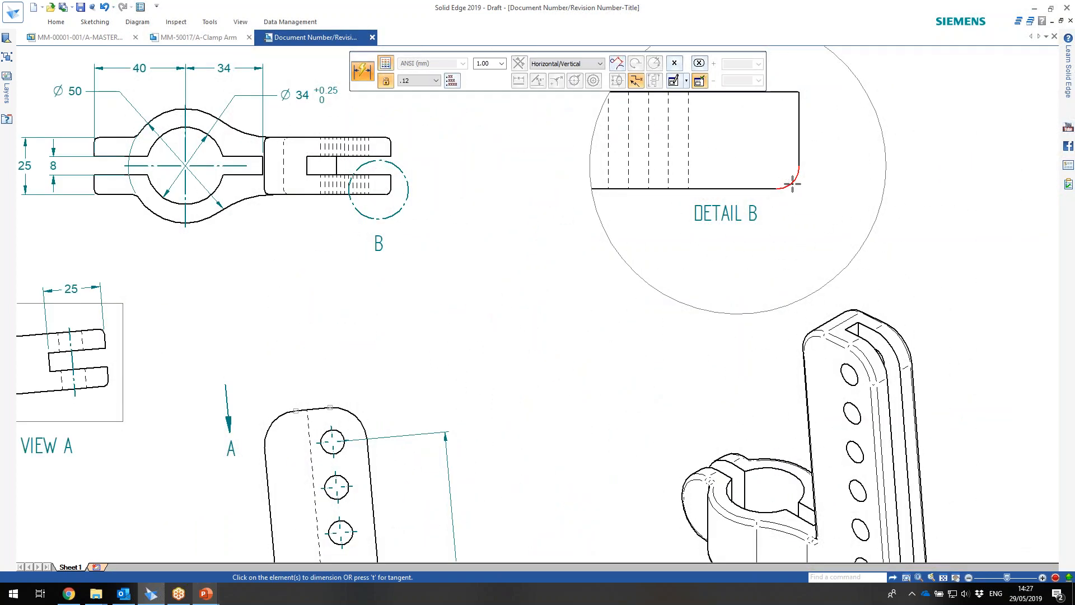
left_click(792, 179)
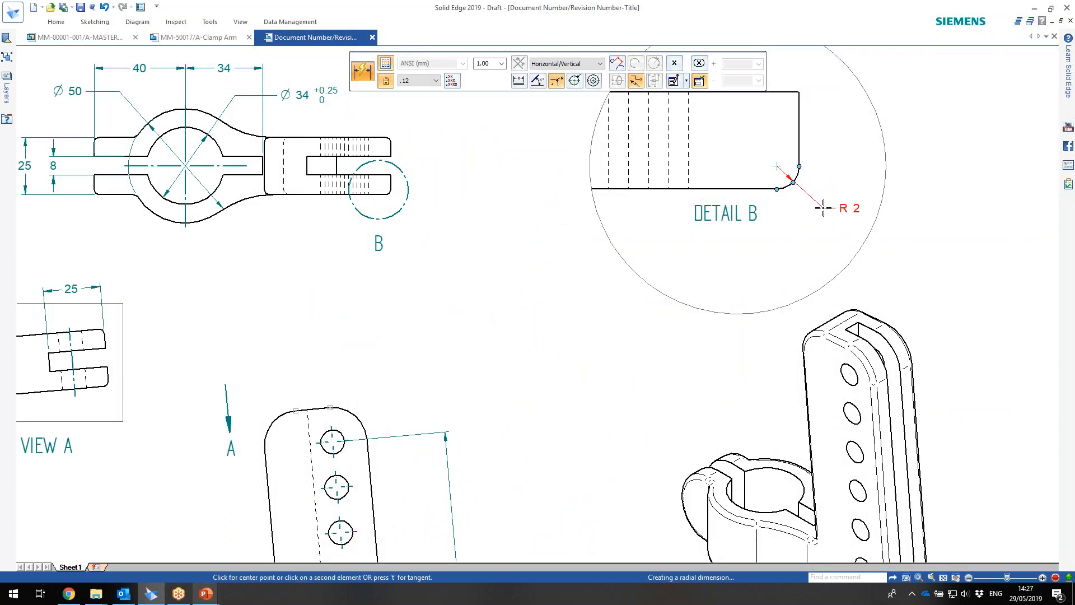
left_click(823, 210)
- Add a feature callout with a leader to the topmost hole of the front view, placing its text above the arm
scroll(533, 289, "down", 2)
mouse_move(430, 304)
middle_mouse_down()
mouse_move(476, 226)
mouse_move(571, 168)
middle_mouse_up()
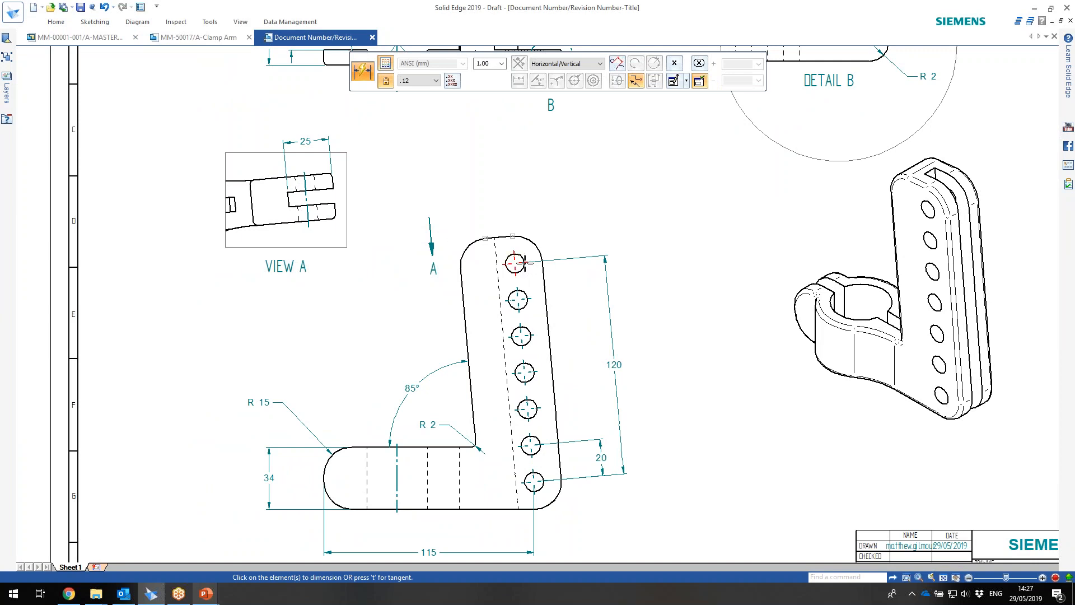
left_click(56, 21)
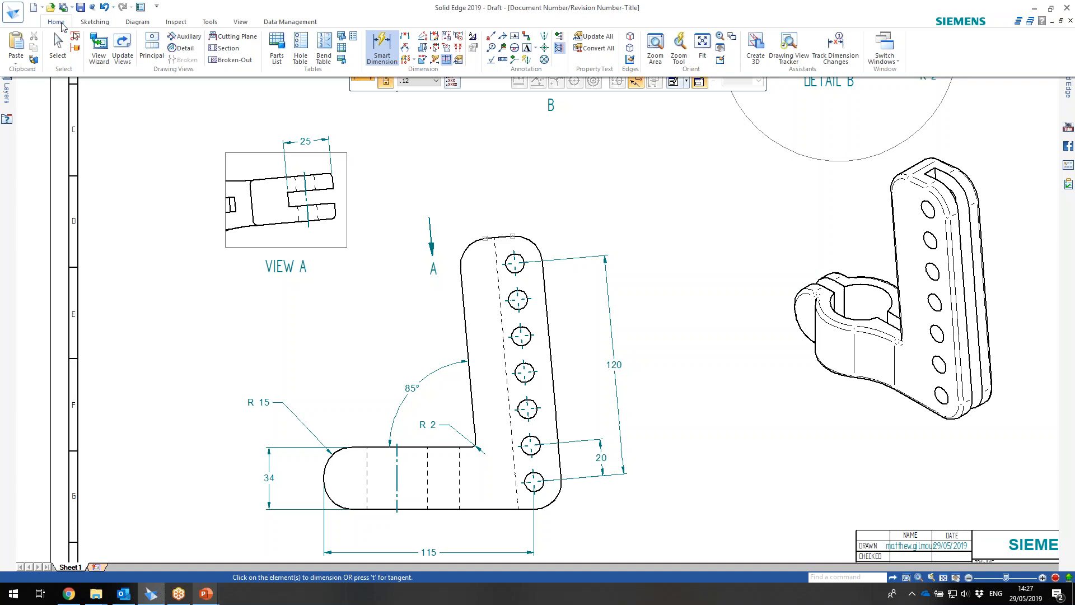
left_click(490, 37)
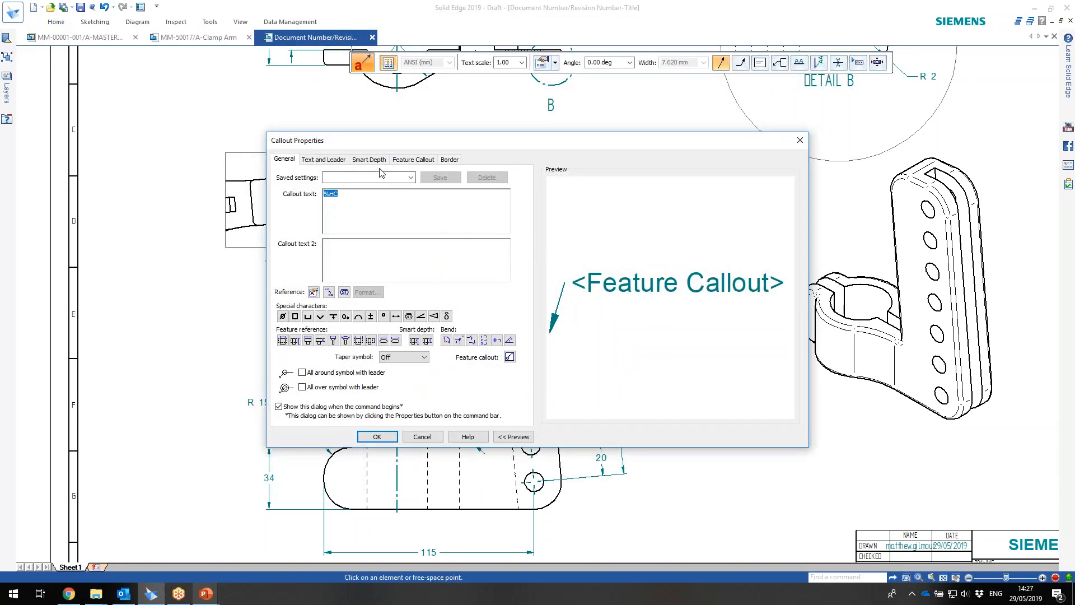
left_click(412, 159)
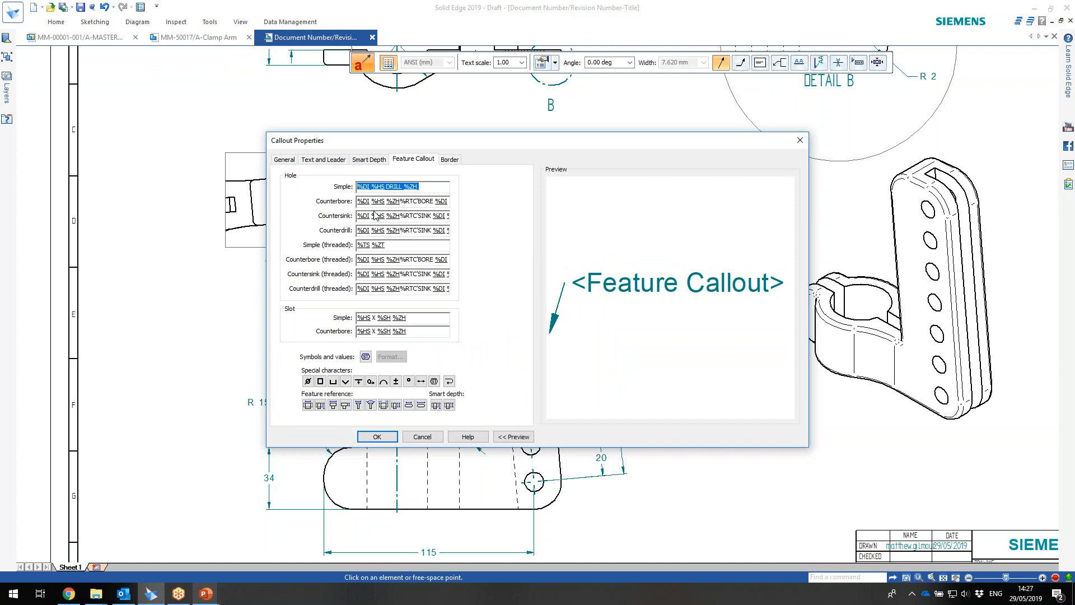
left_click(286, 160)
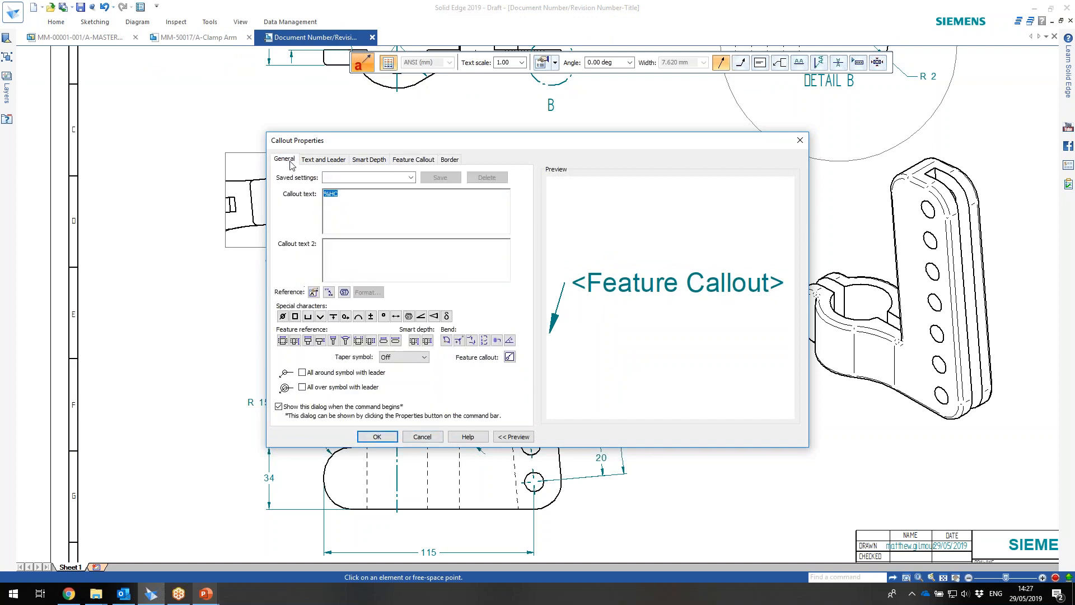
left_click(509, 357)
left_click(377, 437)
left_click(516, 259)
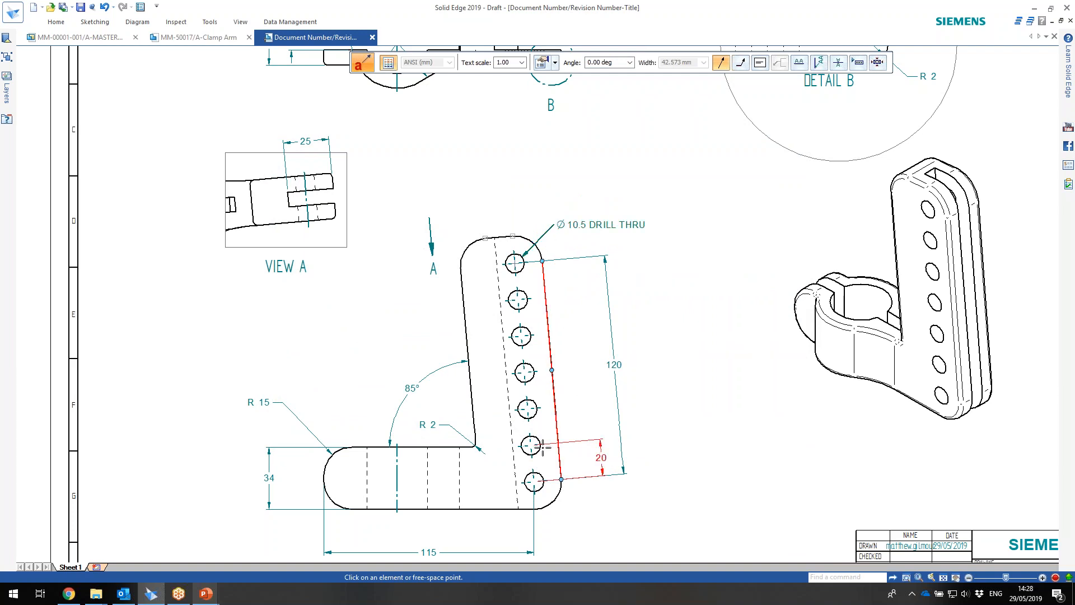
- Examine the available dimension types for the inner fillet's radius dimension without changing it
middle_click_drag(388, 355, 432, 273)
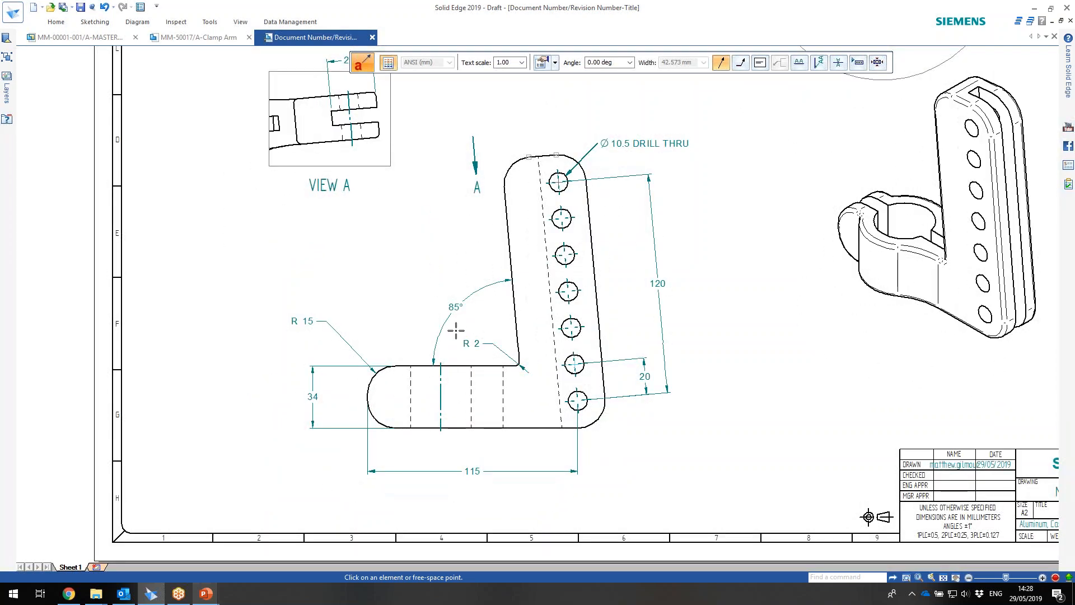
key("Escape")
left_click(473, 347)
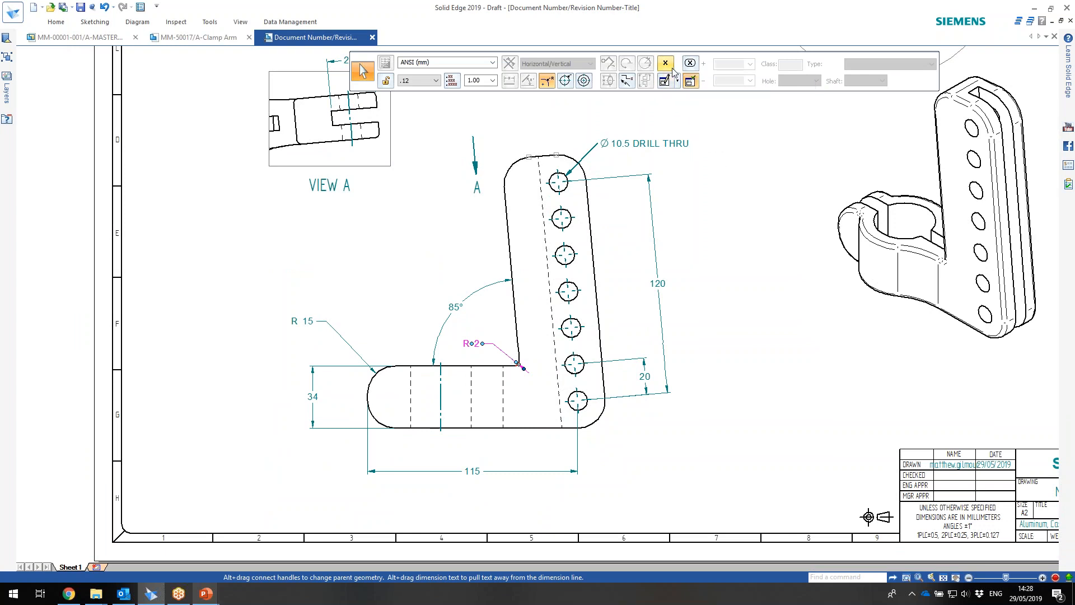
left_click(667, 63)
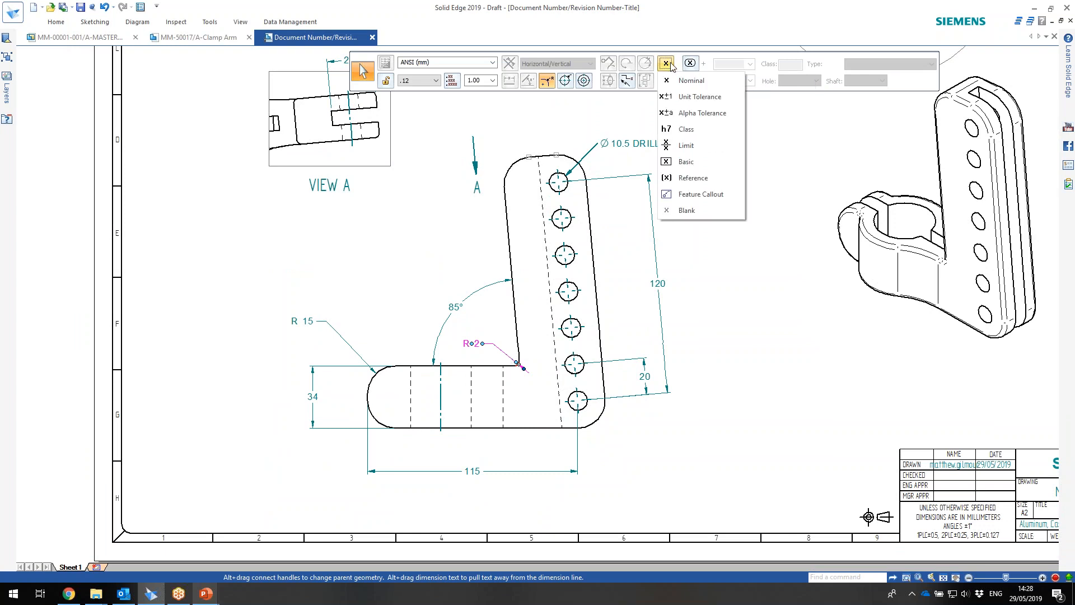
left_click(713, 391)
mouse_move(663, 423)
middle_mouse_down()
mouse_move(631, 408)
mouse_move(517, 423)
middle_mouse_up()
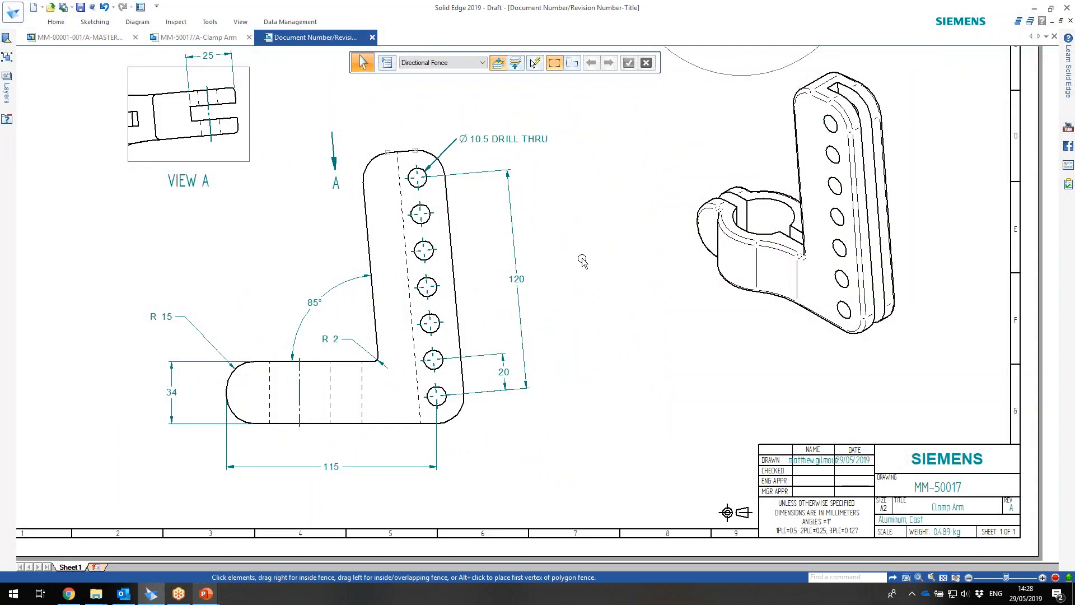
- Start a broken-out section and choose the front view for sketching its profile
right_click(582, 262)
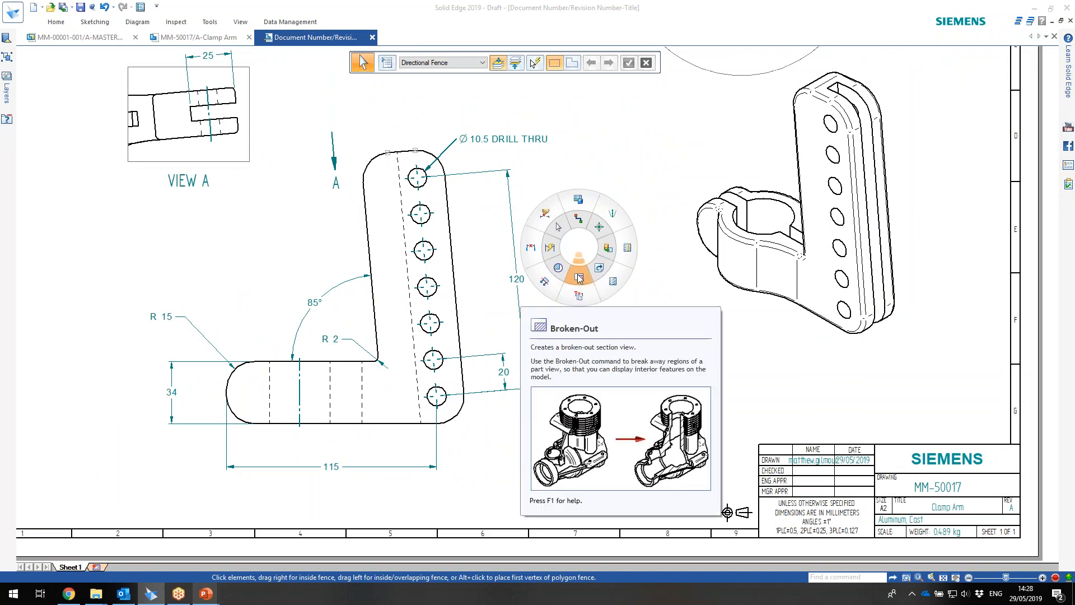
left_click(579, 278)
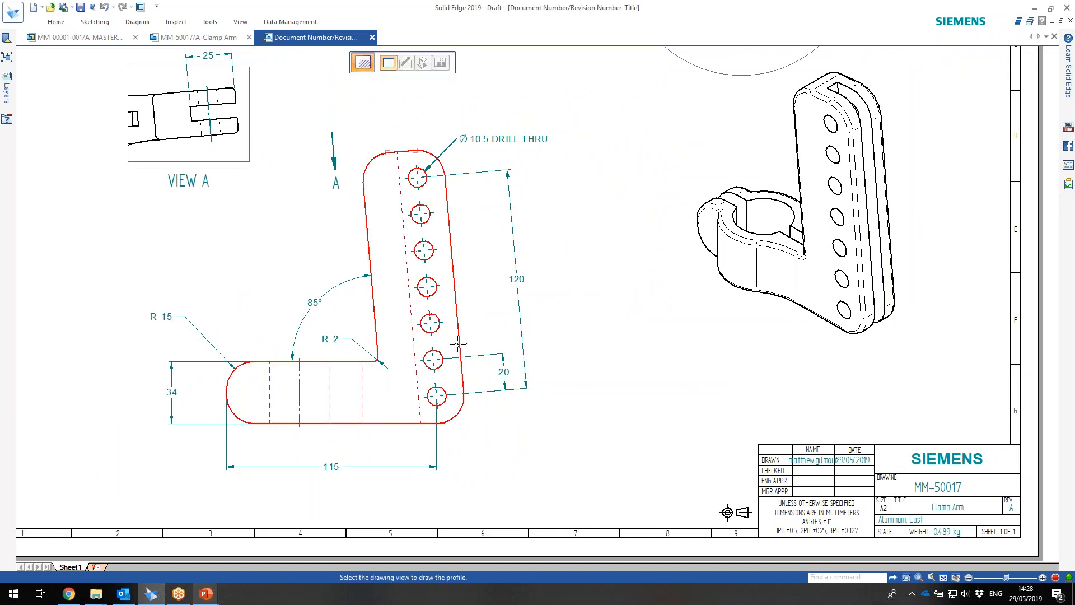
left_click(458, 341)
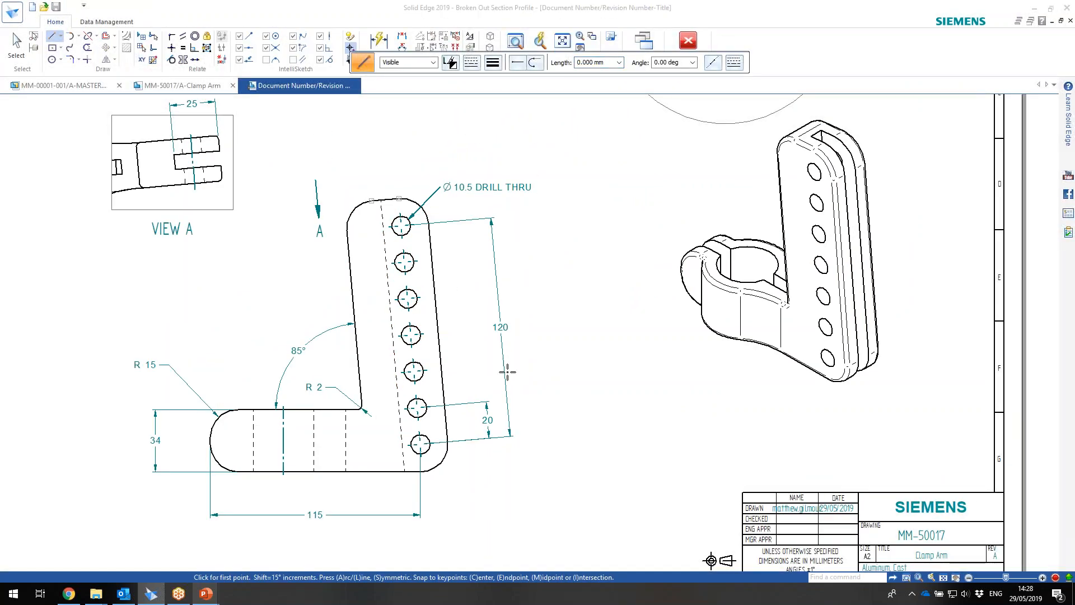
right_click(484, 358)
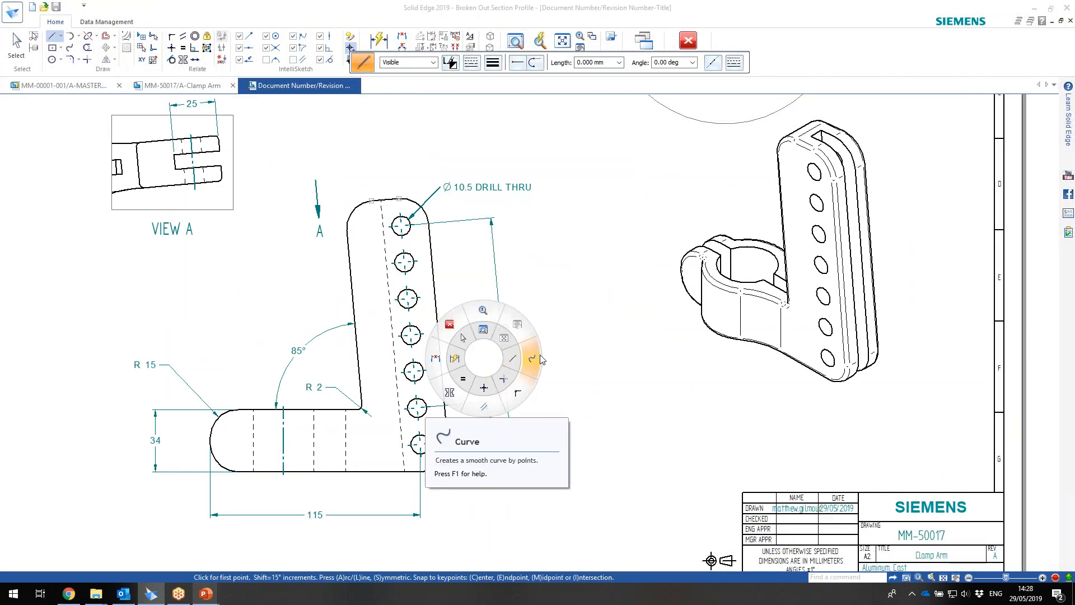
left_click(532, 359)
left_click(415, 372)
left_click(380, 458)
key("Escape")
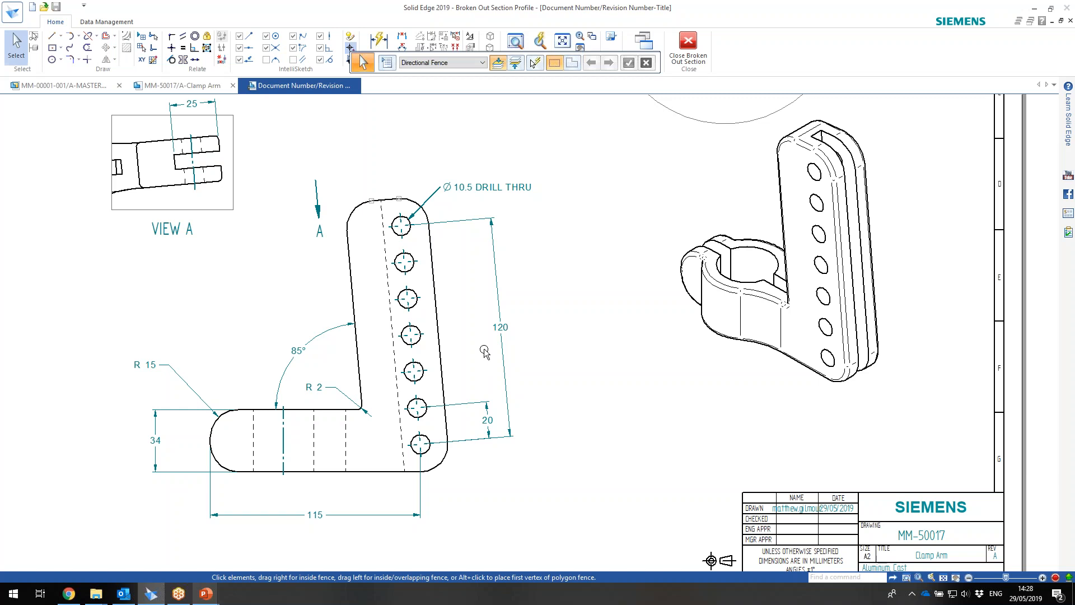
- Sketch a closed curve around the two lowest holes and the arm's lower corner as the broken-out profile
right_click(484, 351)
left_click(529, 351)
left_click(475, 360)
left_click(413, 371)
left_click(377, 465)
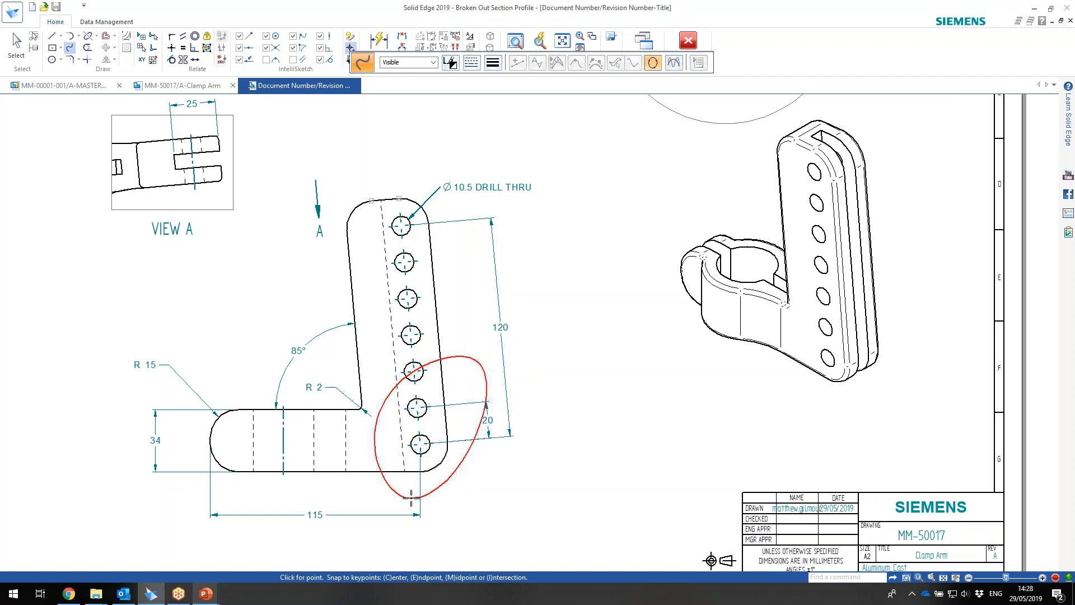
right_click(411, 497)
key("Escape")
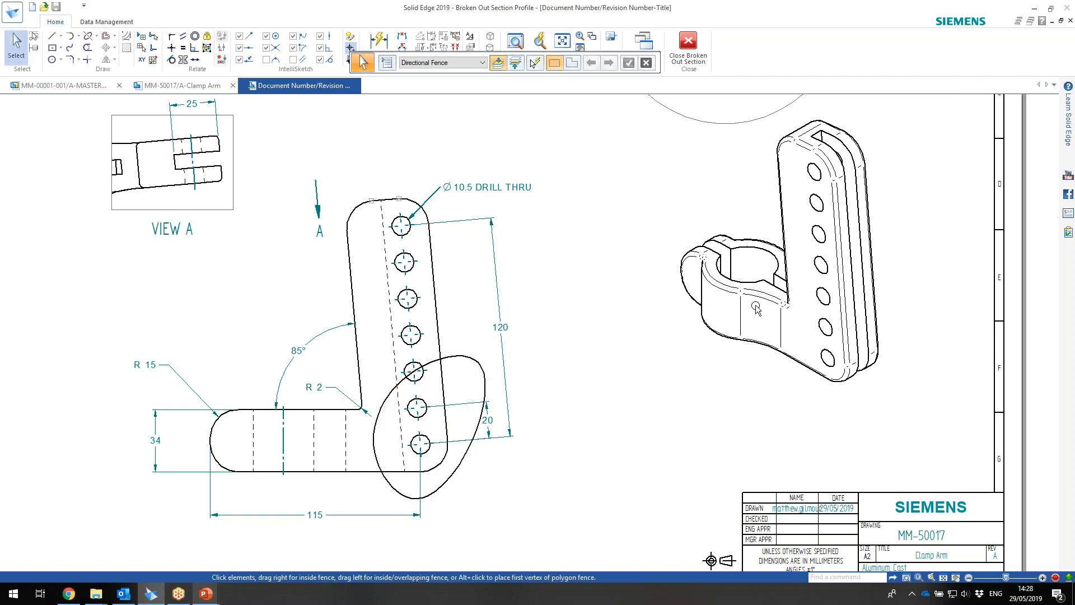
- Finish the profile, pick the section depth at the clamp slit in the top view, and apply the cutaway to the isometric view
left_click(687, 56)
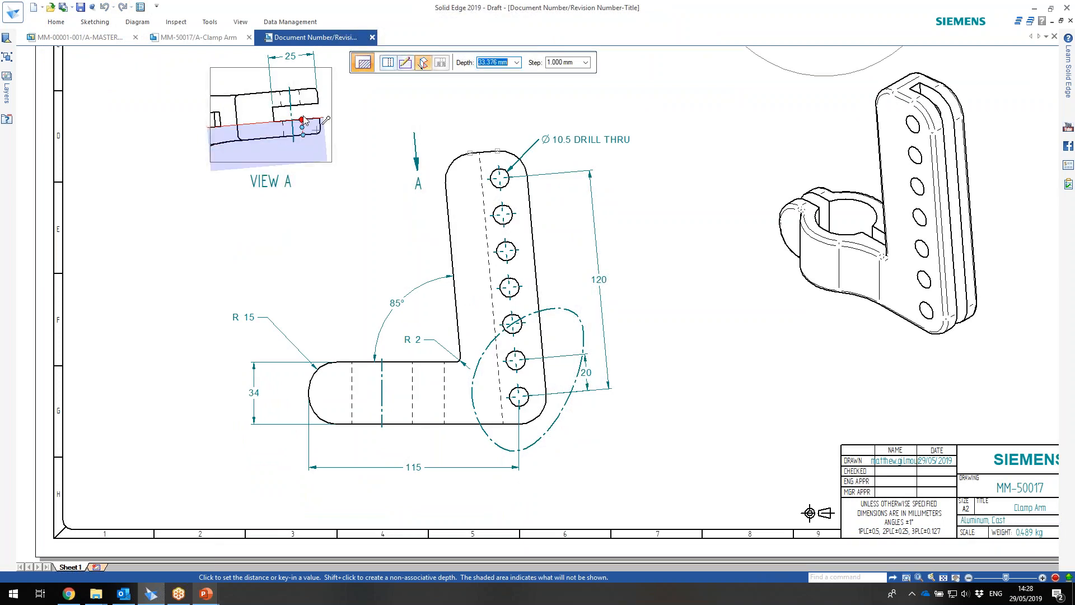
middle_click_drag(330, 119, 329, 284)
scroll(328, 288, "down", 4)
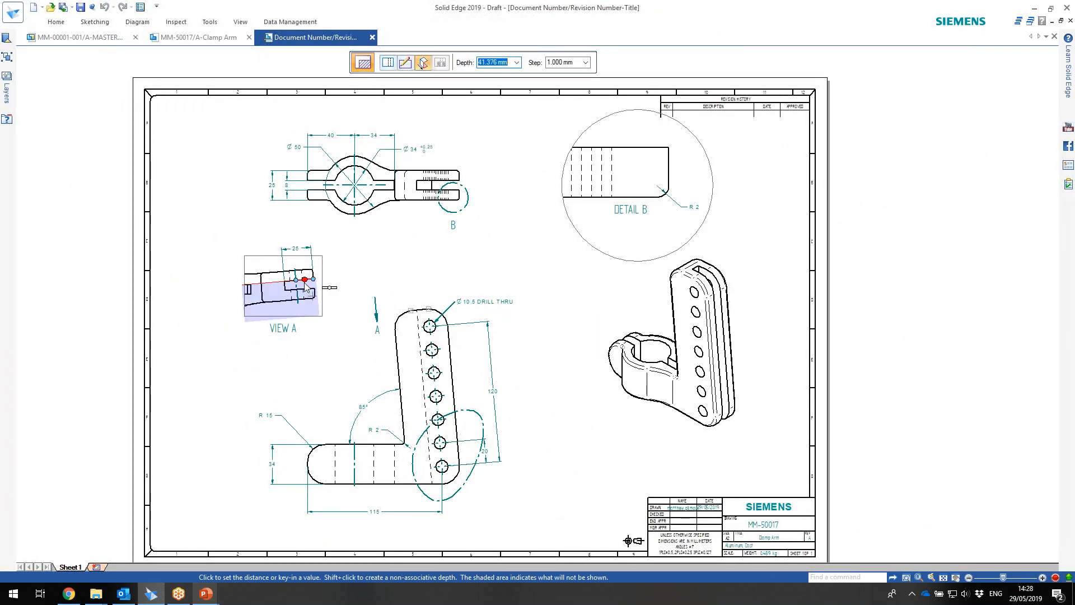
left_click(395, 191)
left_click(703, 388)
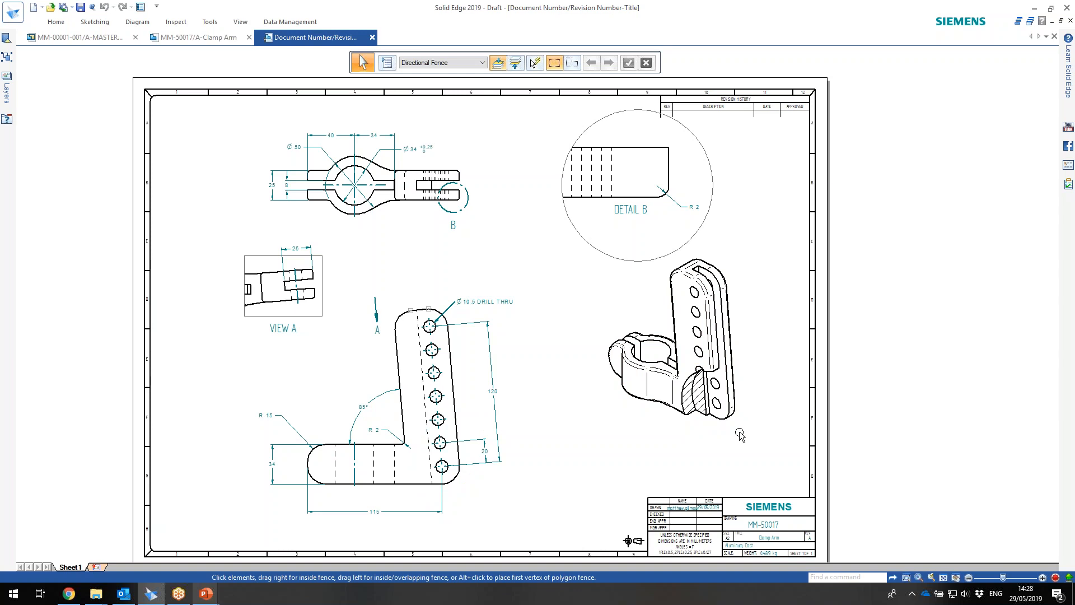
- Examine the clamp arm drawing's title block, including drawing number, title, material and weight, and return to the whole sheet
scroll(663, 440, "up", 4)
mouse_move(674, 412)
middle_mouse_down()
mouse_move(563, 414)
mouse_move(568, 224)
middle_mouse_up()
middle_click_drag(642, 379, 569, 307)
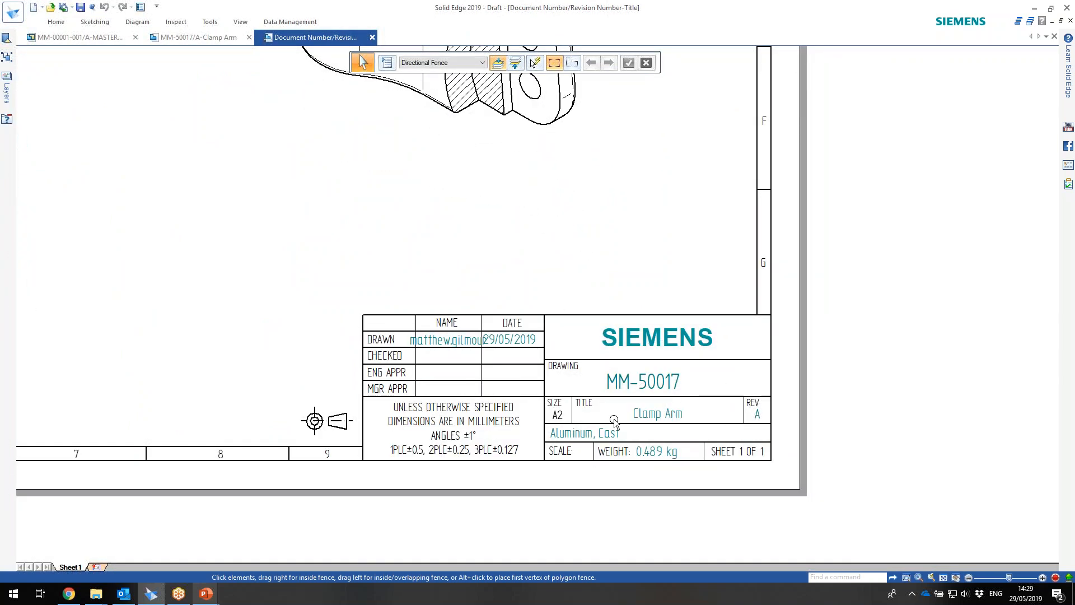
scroll(614, 420, "up", 2)
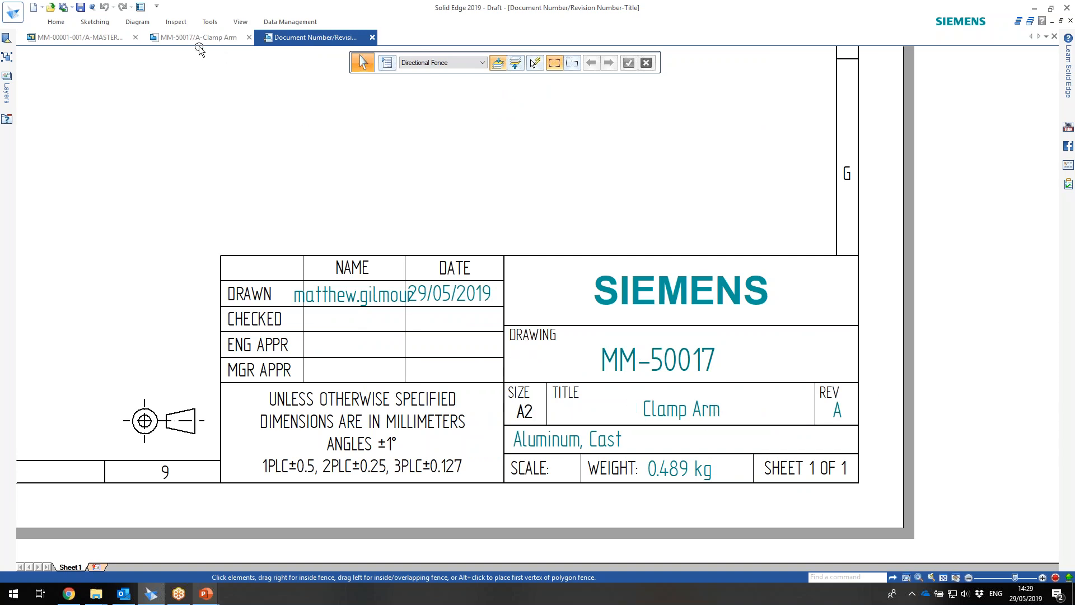
scroll(293, 183, "down", 2)
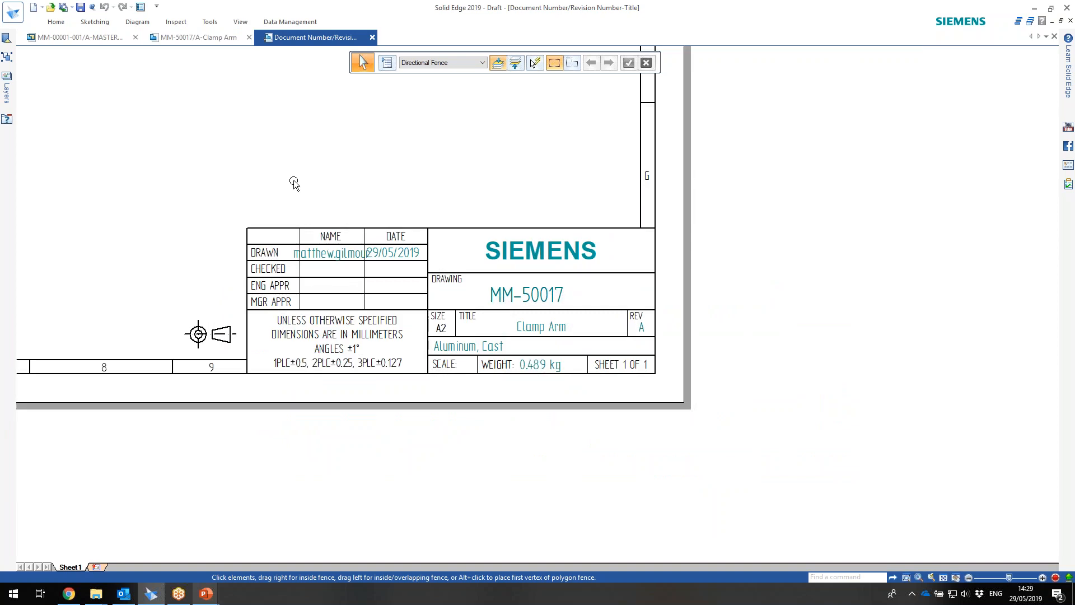
middle_click_drag(242, 181, 468, 279)
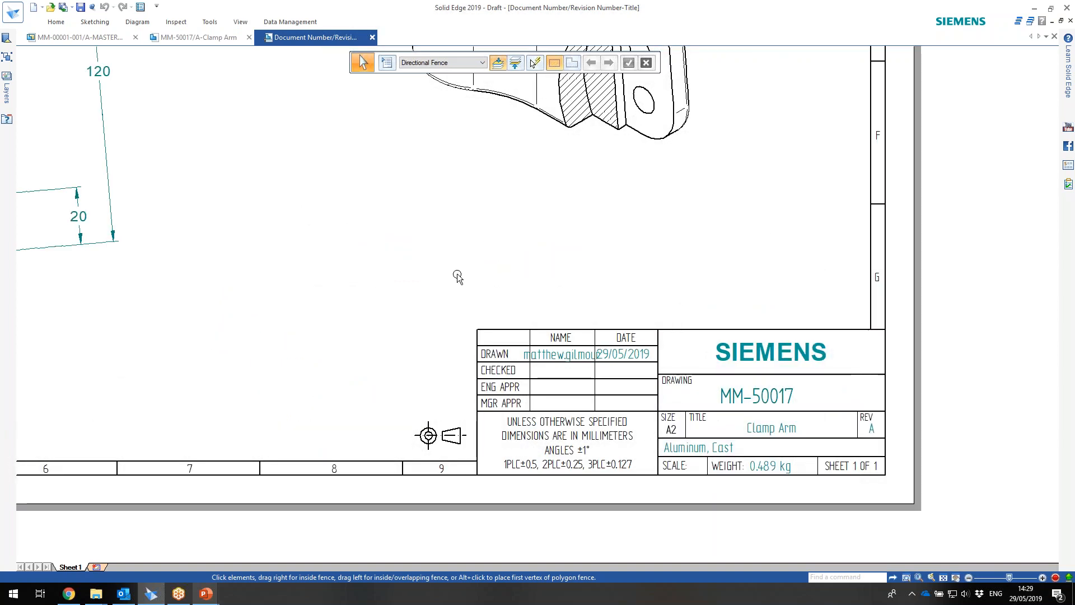
scroll(456, 277, "down", 3)
middle_click_drag(333, 243, 586, 350)
scroll(585, 347, "down", 1)
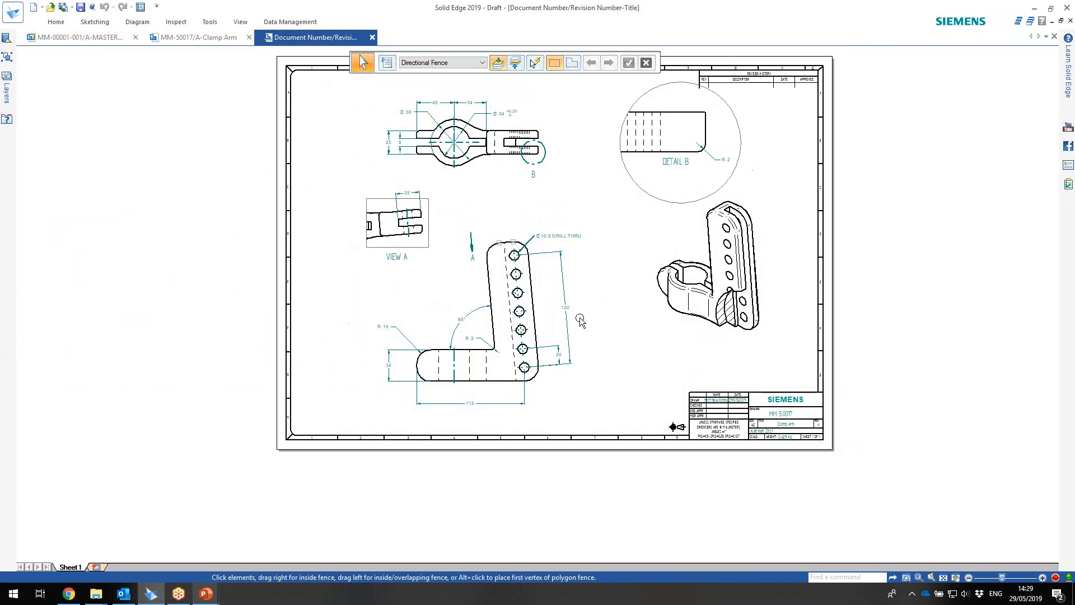
middle_click_drag(579, 311, 557, 353)
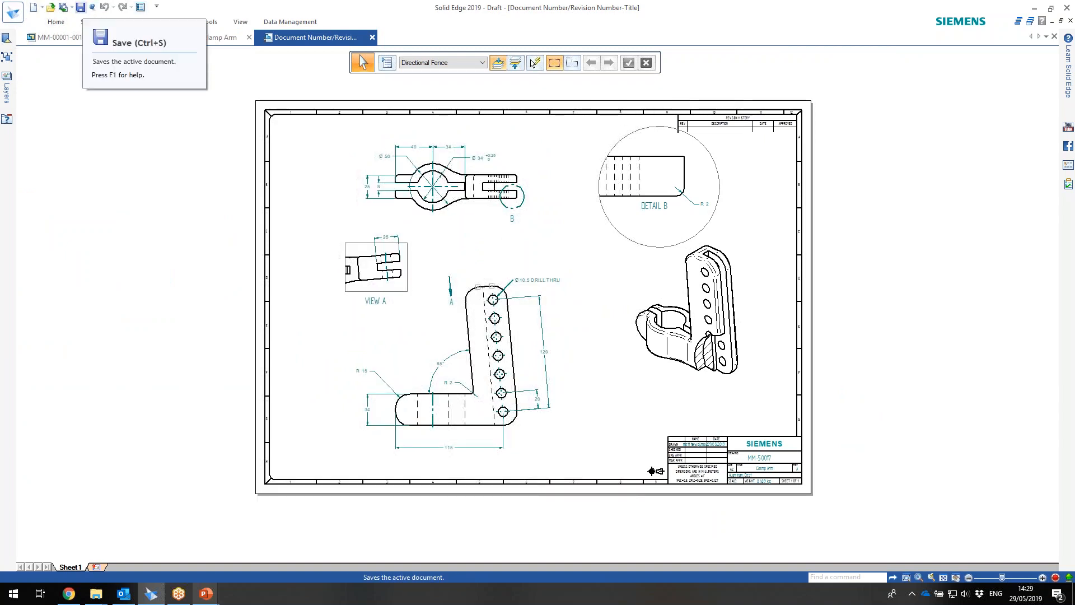
- Save the drawing, validating the new document properties of MM-50017_A.par and MM-50017_A.dft before completing the save
left_click(81, 7)
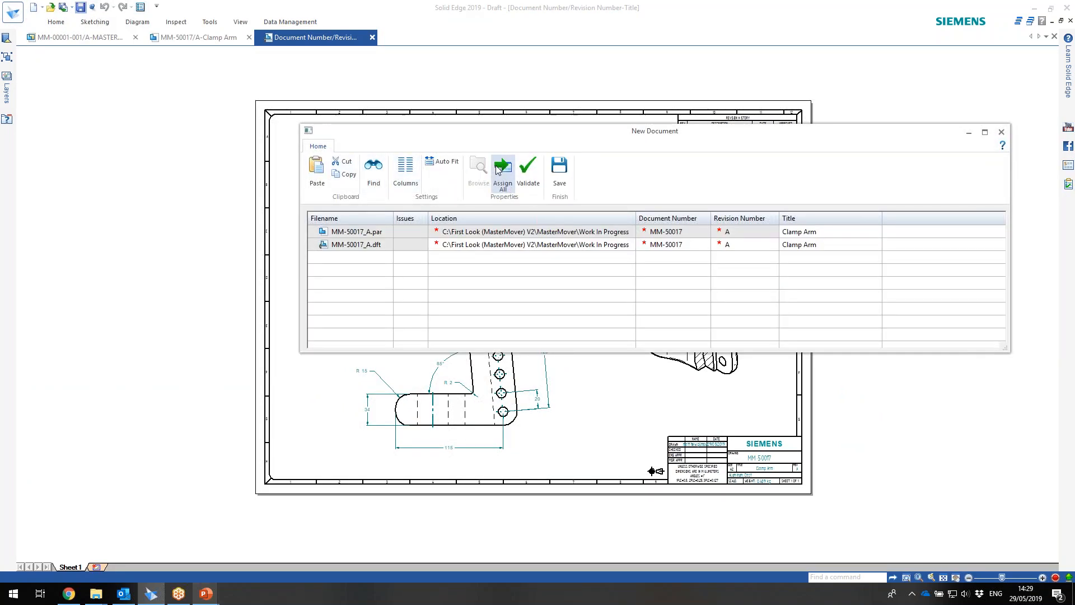
left_click(528, 175)
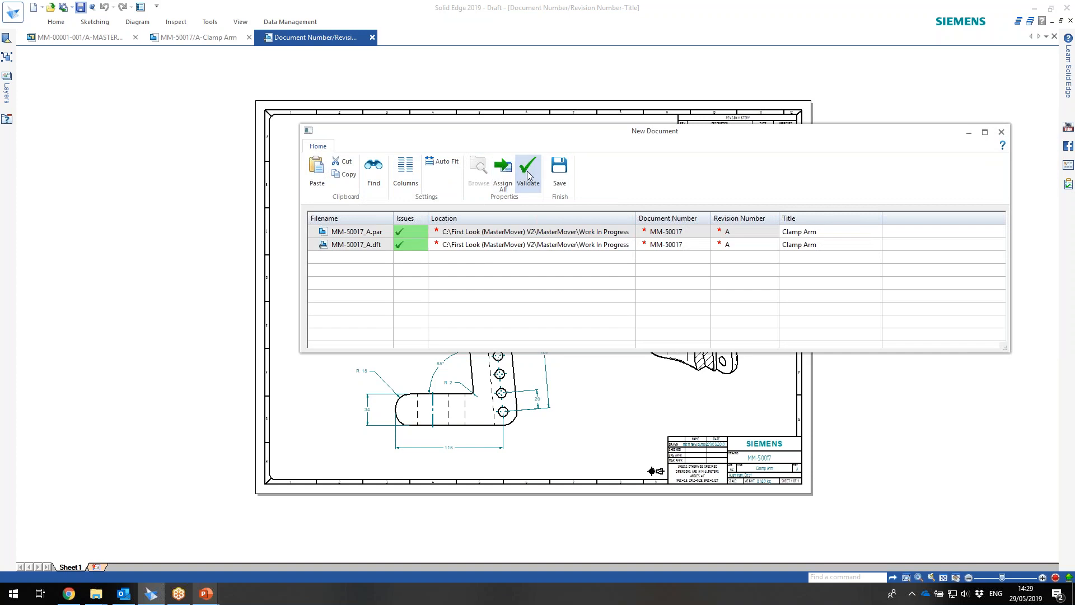
left_click(561, 171)
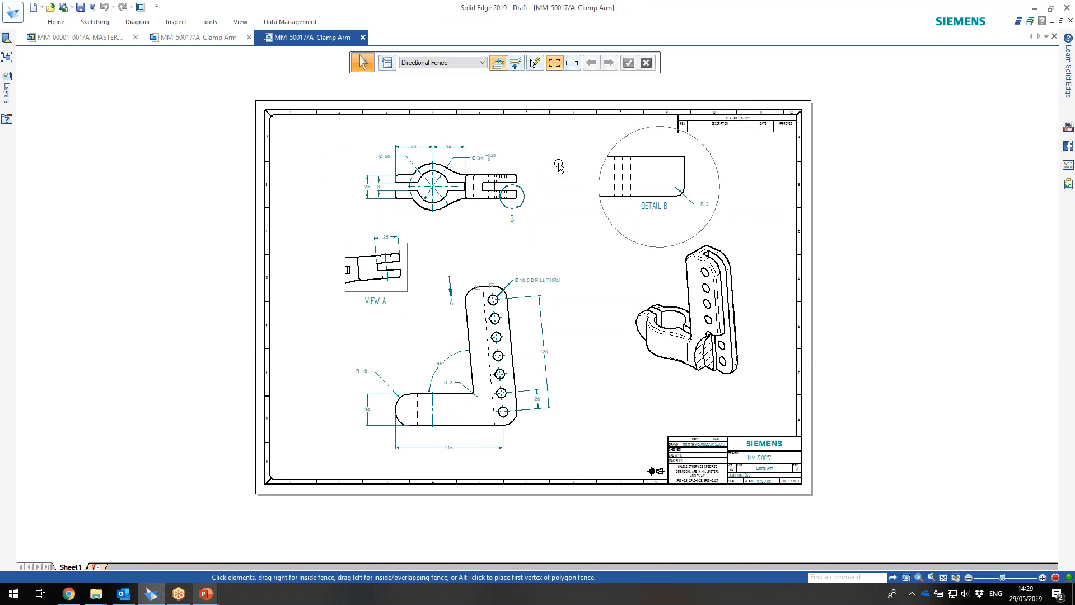
- Display the Clamp Arm part, switch to the PowerPoint slide show and advance it to the Assembly Design slide
left_click(217, 44)
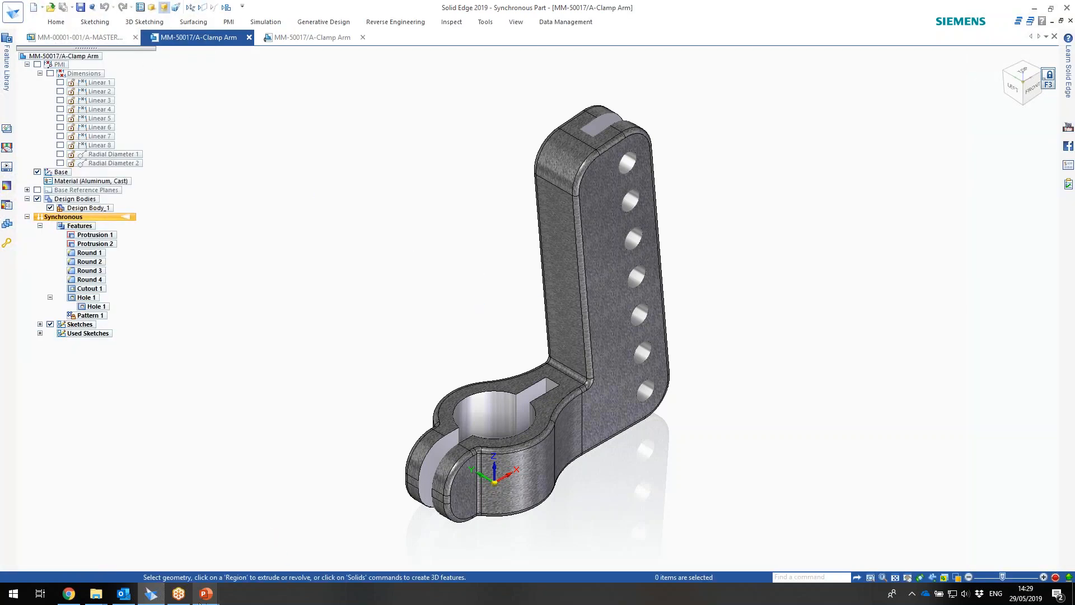
mouse_move(206, 595)
left_click(246, 557)
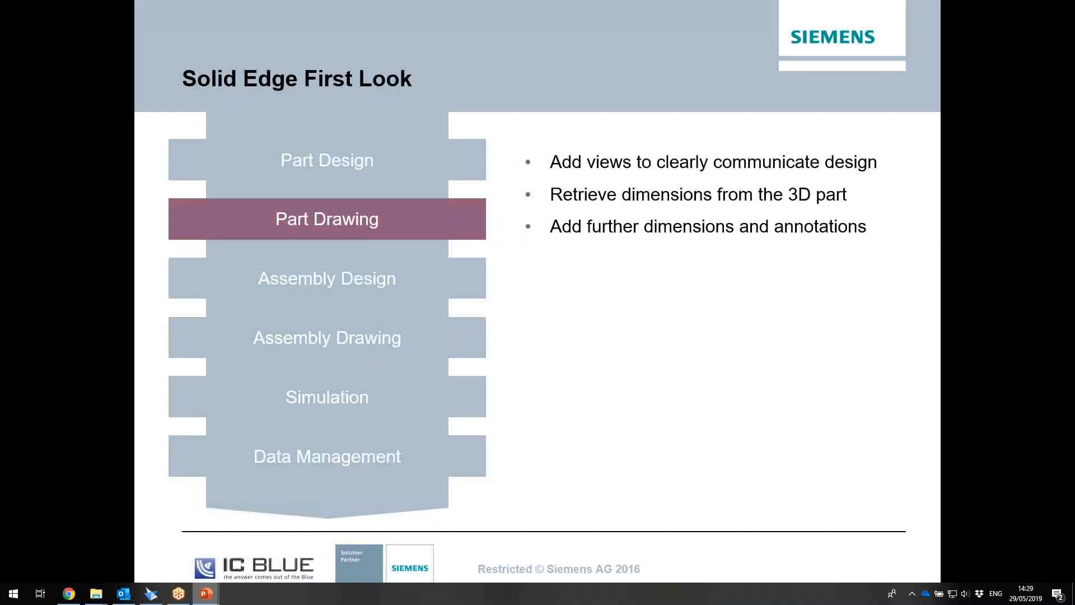
left_click(576, 294)
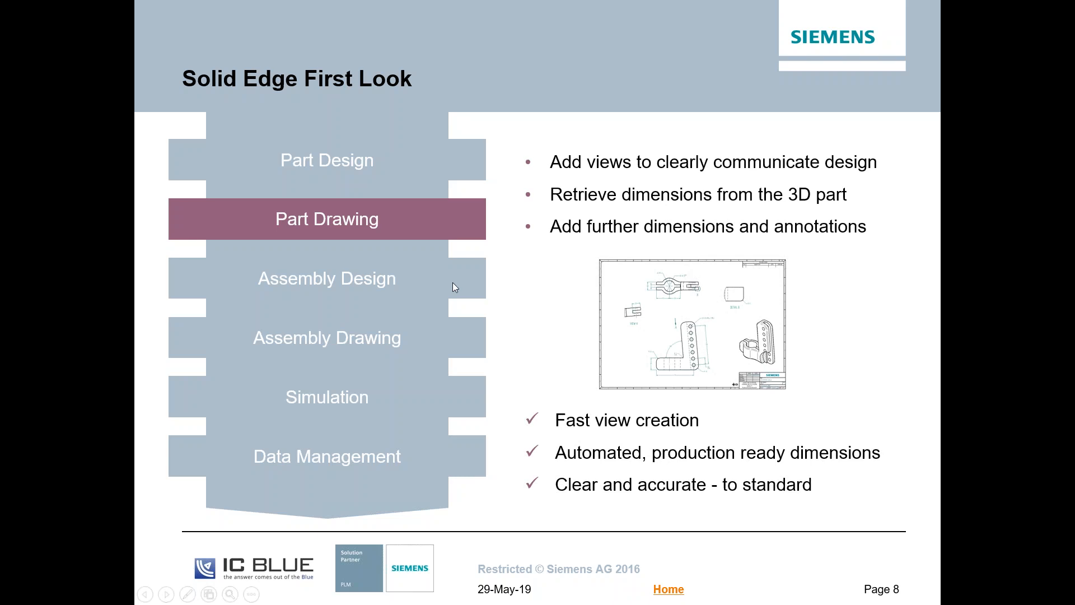
left_click(626, 304)
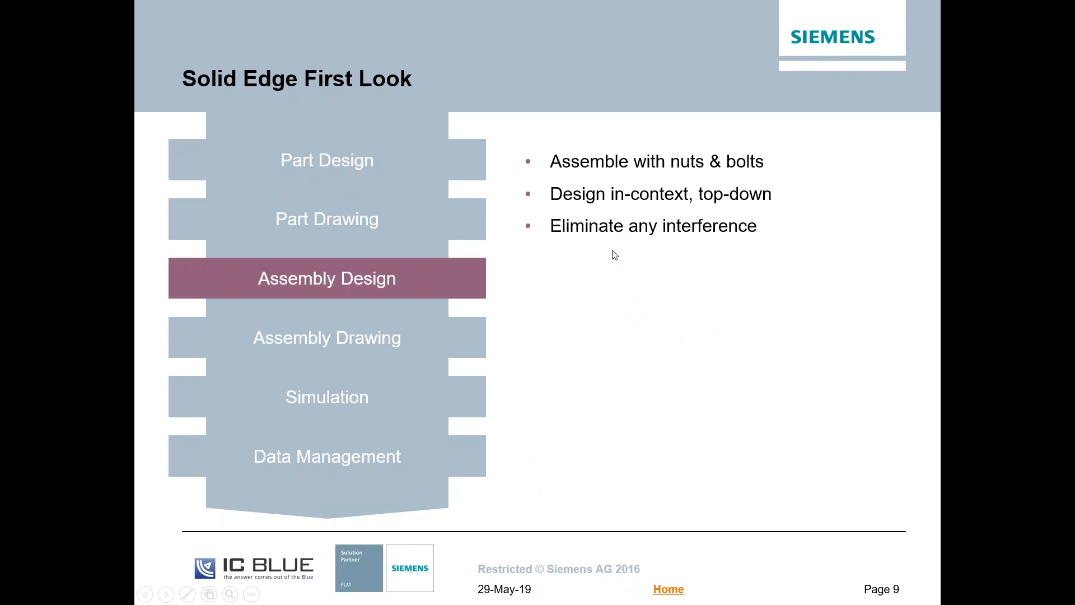
- Switch back to Solid Edge, show the MASTER MOVER top assembly and apply the 02-Hydraulics and Clamp display configuration
key("alt+Tab")
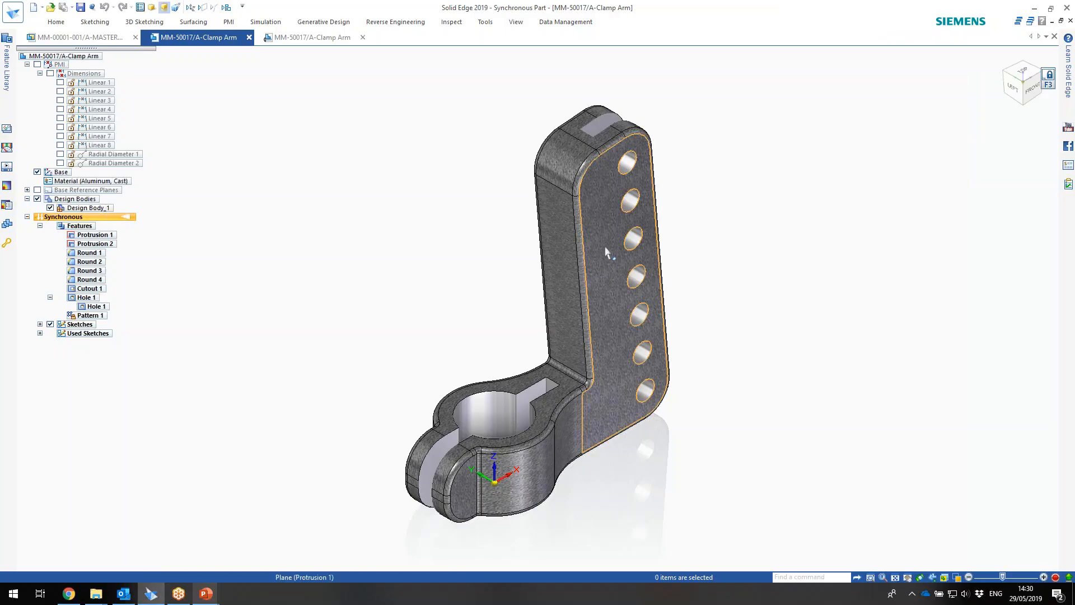
left_click(103, 38)
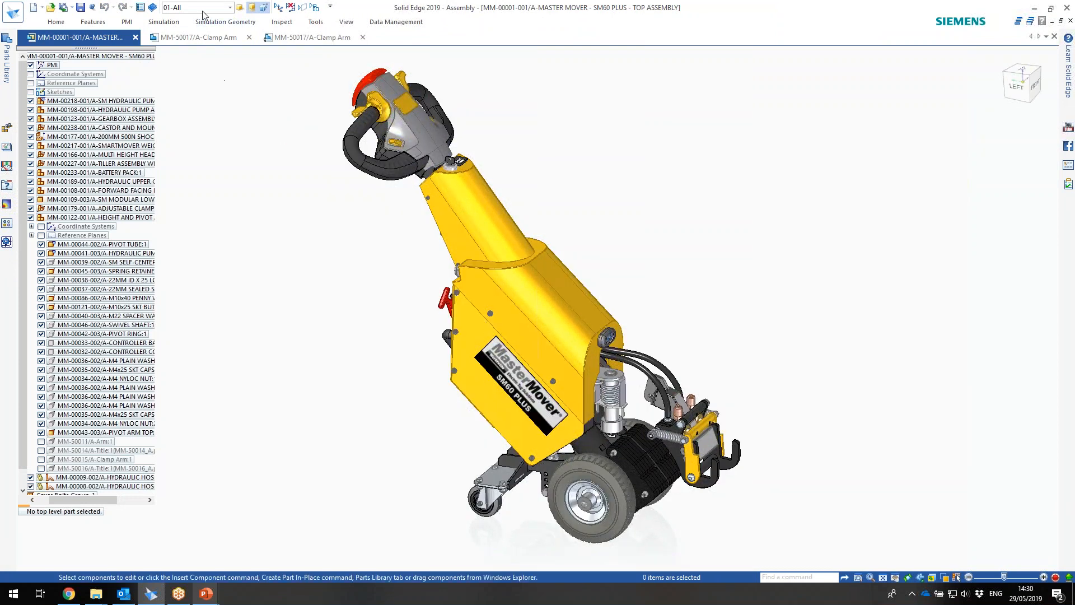
left_click(229, 8)
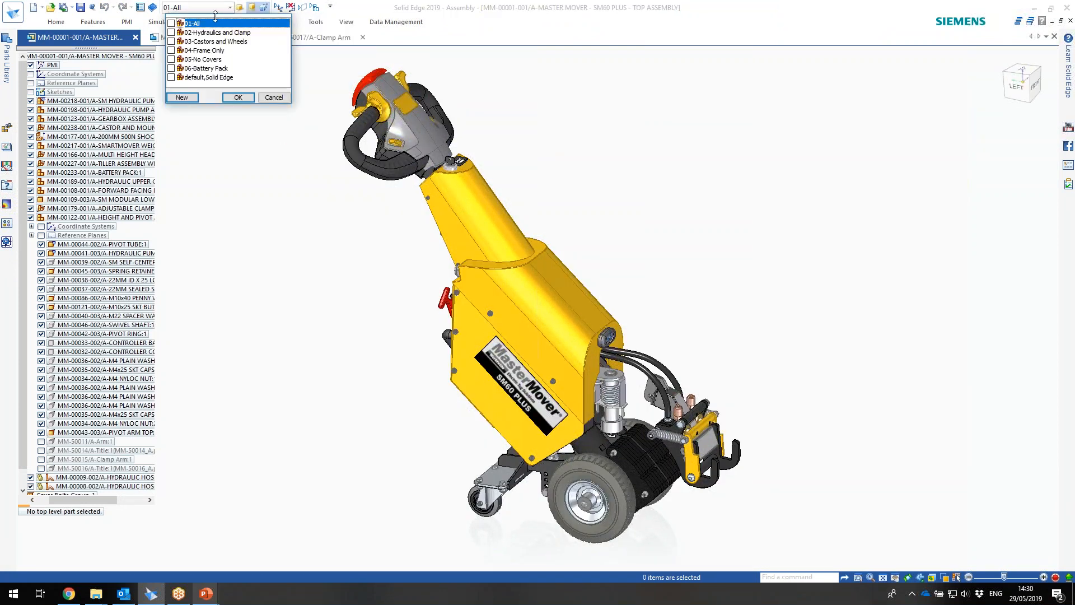
left_click(238, 98)
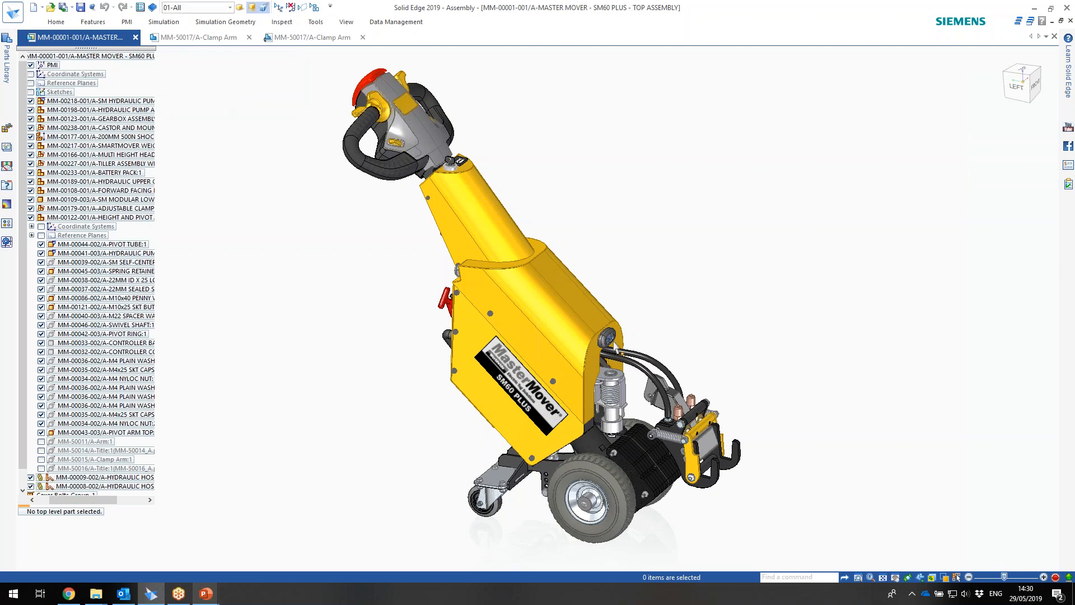
left_click(230, 8)
left_click(213, 33)
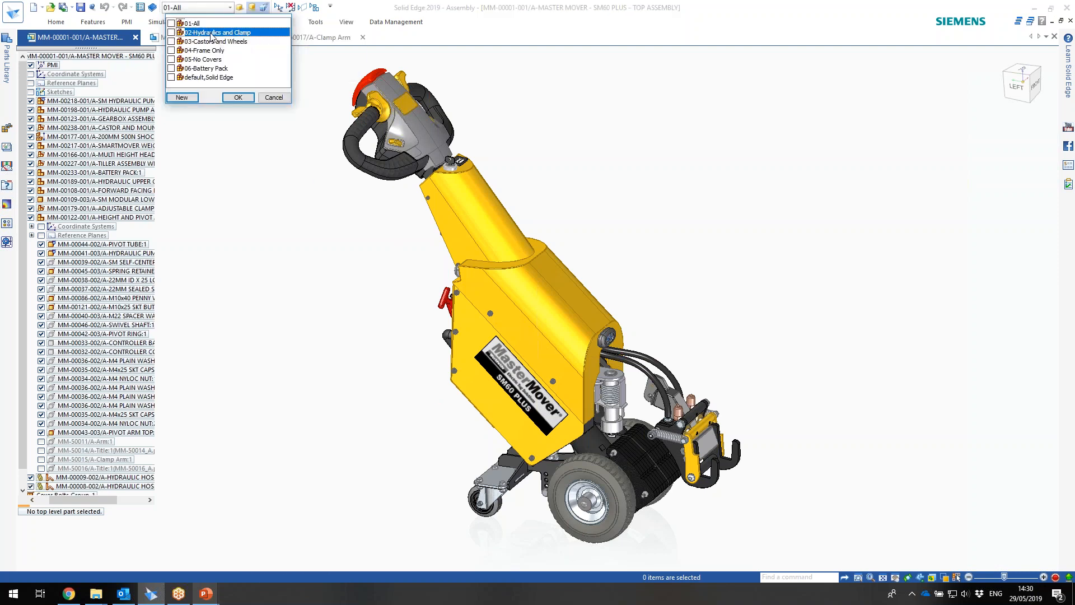
left_click(239, 97)
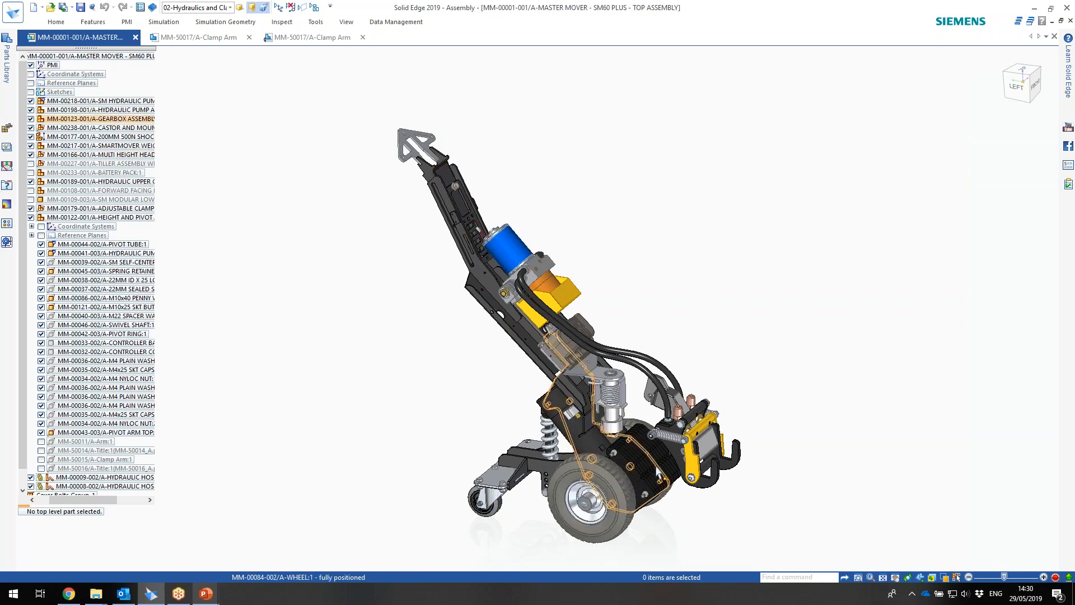
- Open the MM-00122-001 Height and Pivot subassembly for in-place editing and hide the surrounding top-level components
scroll(640, 444, "down", 1)
scroll(639, 444, "up", 3)
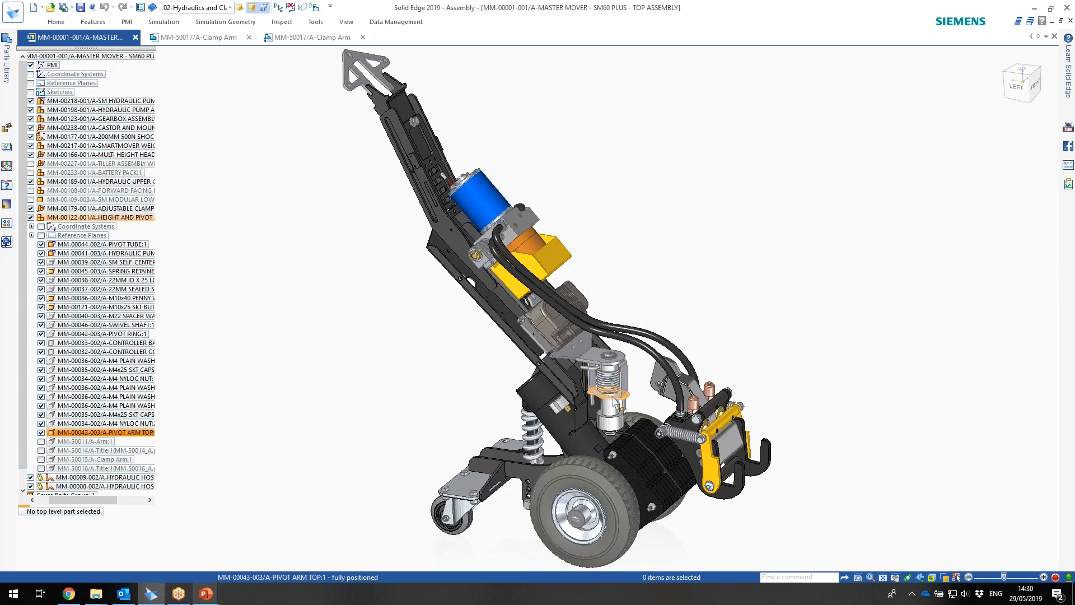
scroll(618, 417, "up", 3)
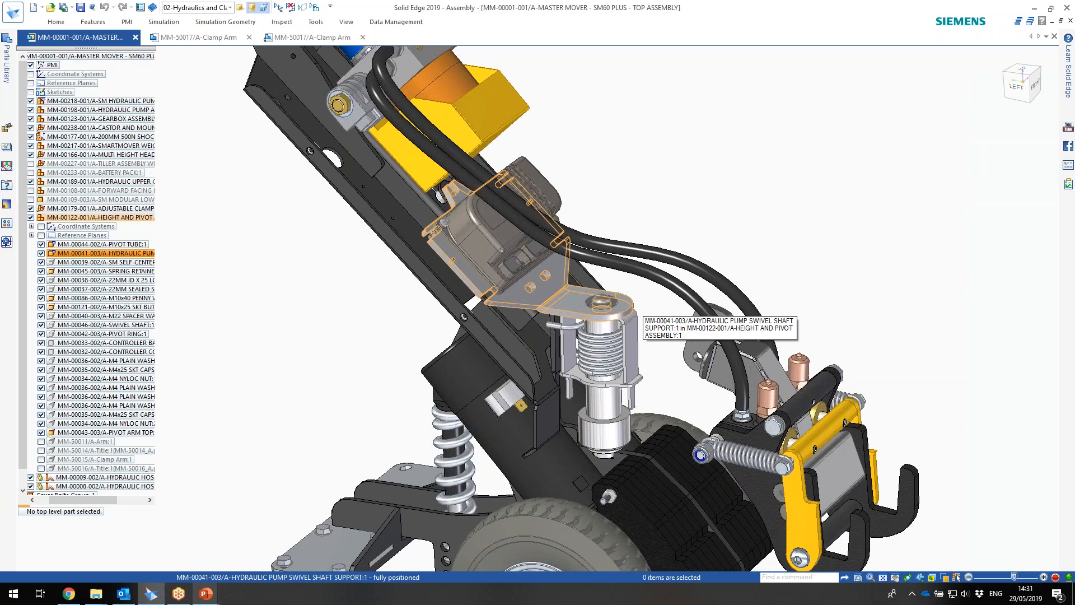
right_click(624, 301)
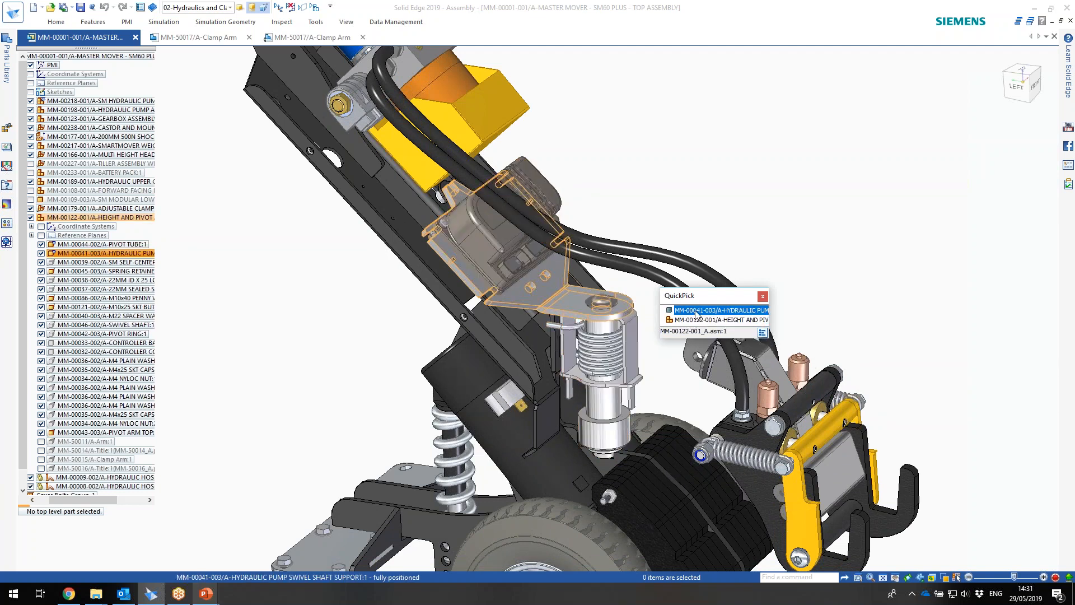
left_click(762, 299)
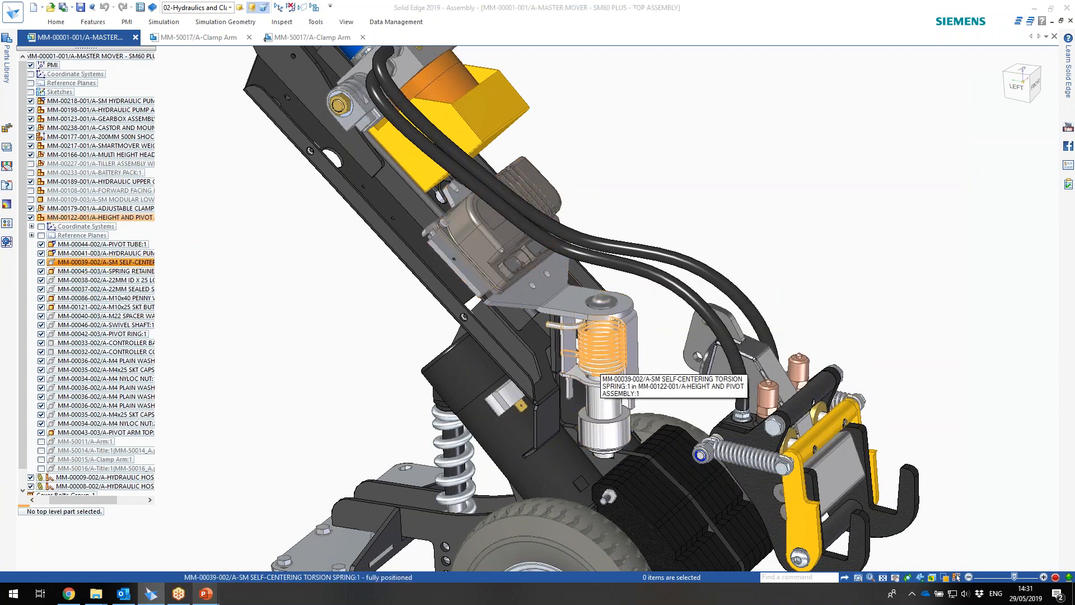
right_click(586, 364)
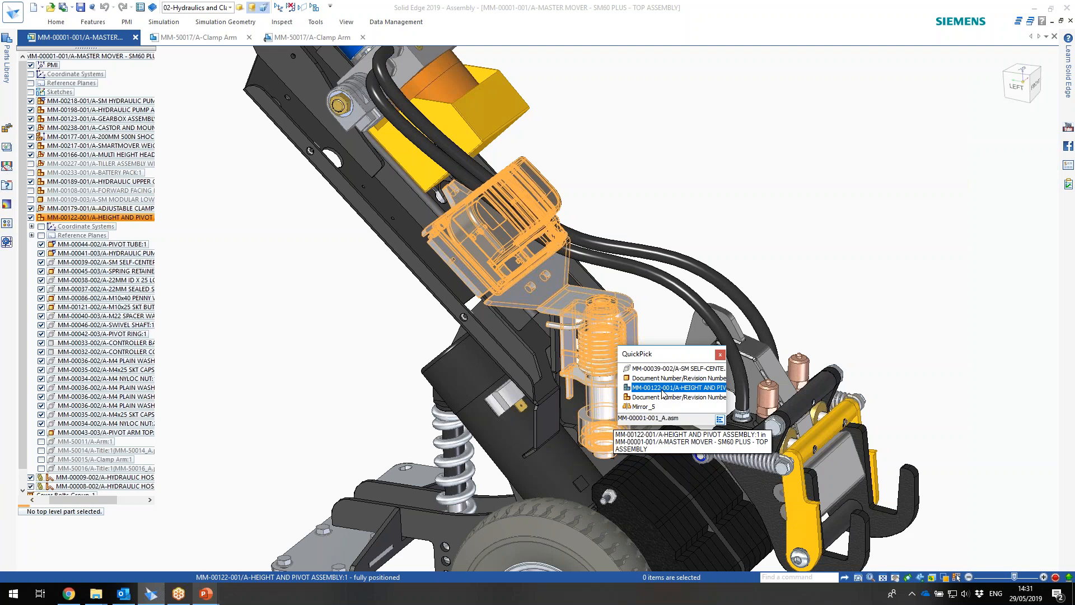
left_click(663, 389)
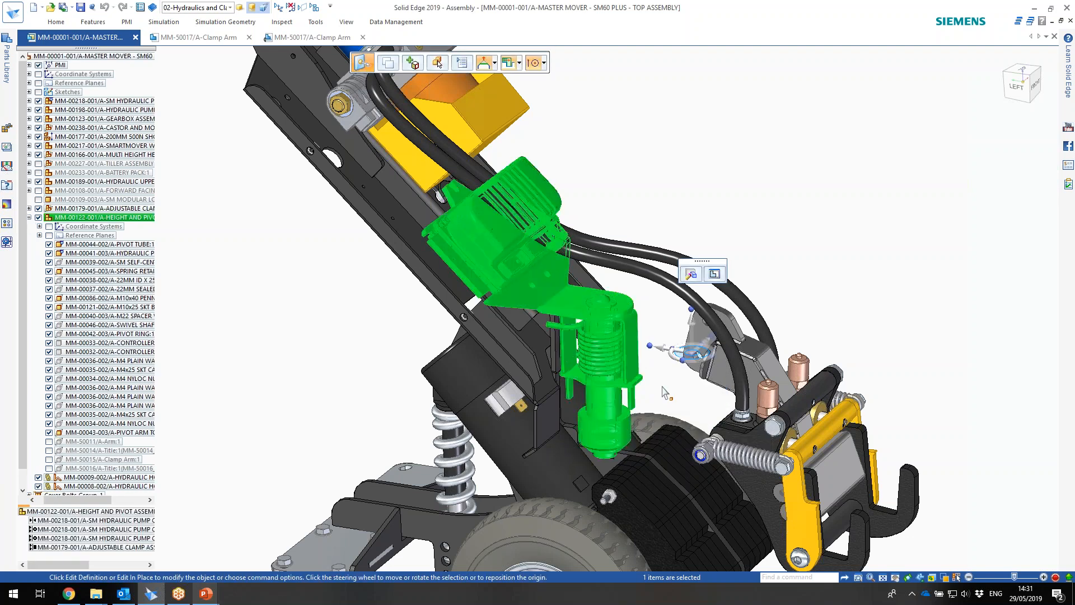
left_click(692, 274)
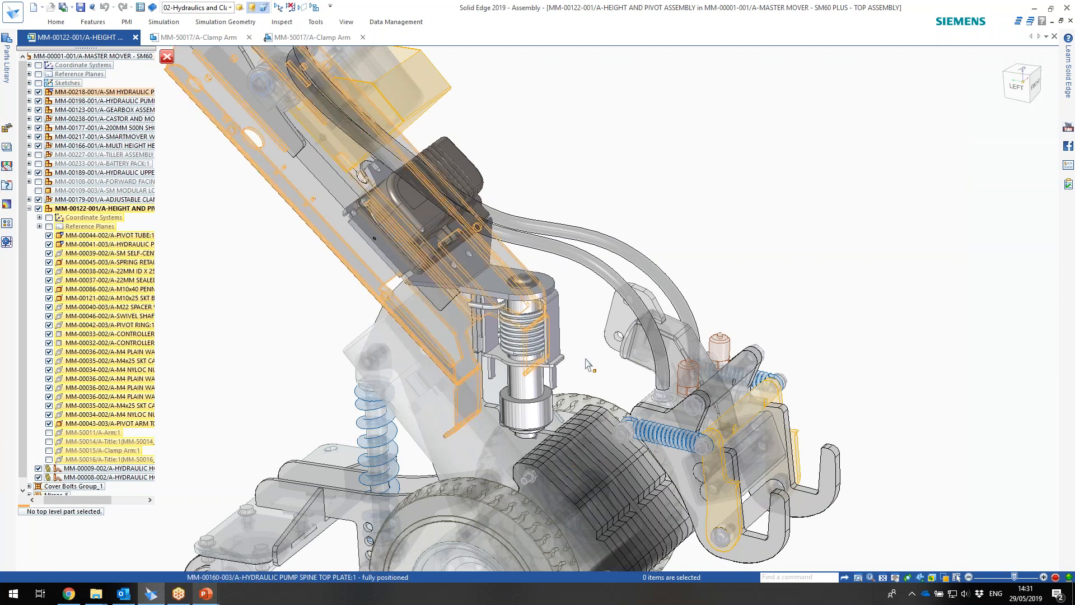
key("ctrl+shift+p")
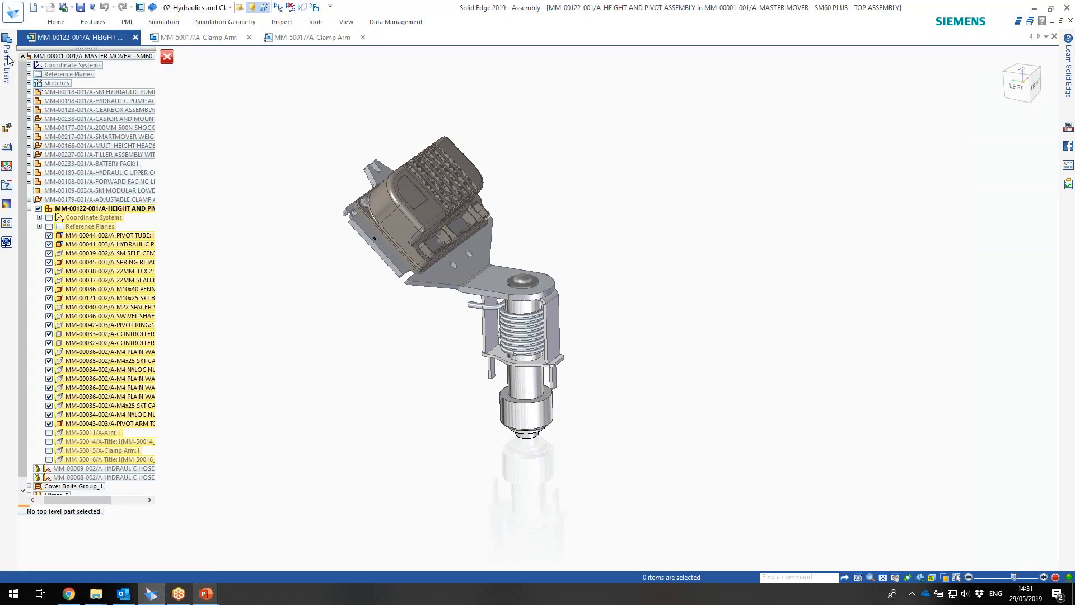
- Place the MM-50017_A clamp arm from the Work In Progress folder into the Height and Pivot assembly
mouse_move(8, 61)
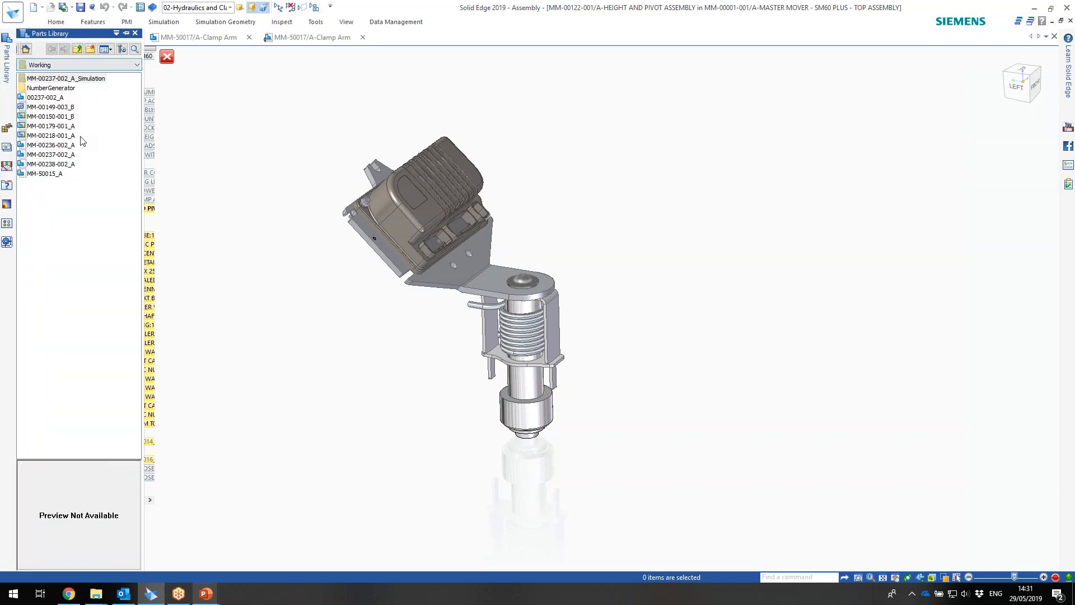
left_click(58, 164)
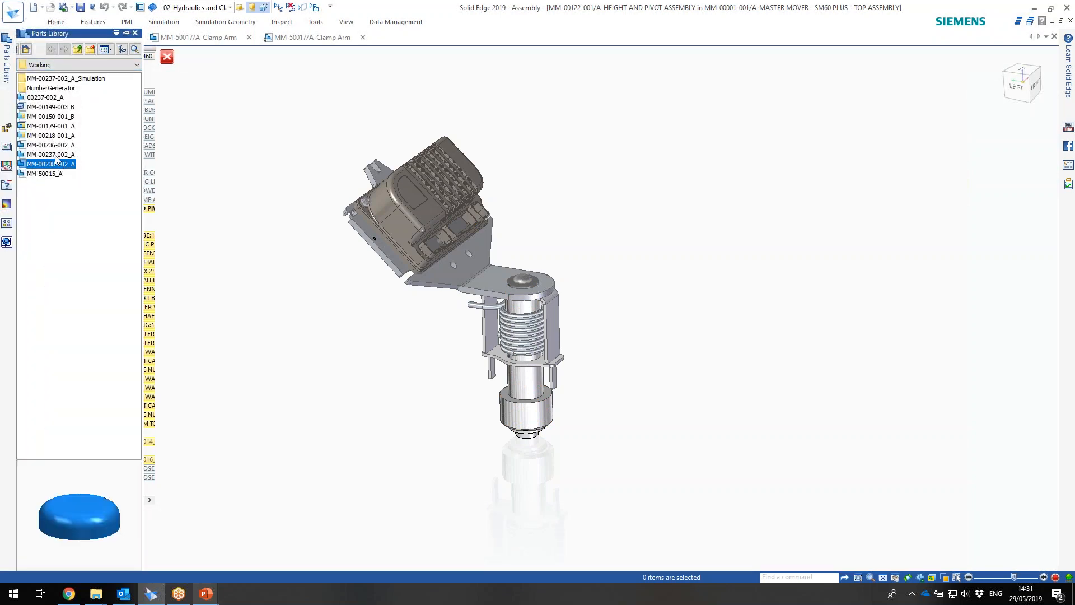
left_click(56, 154)
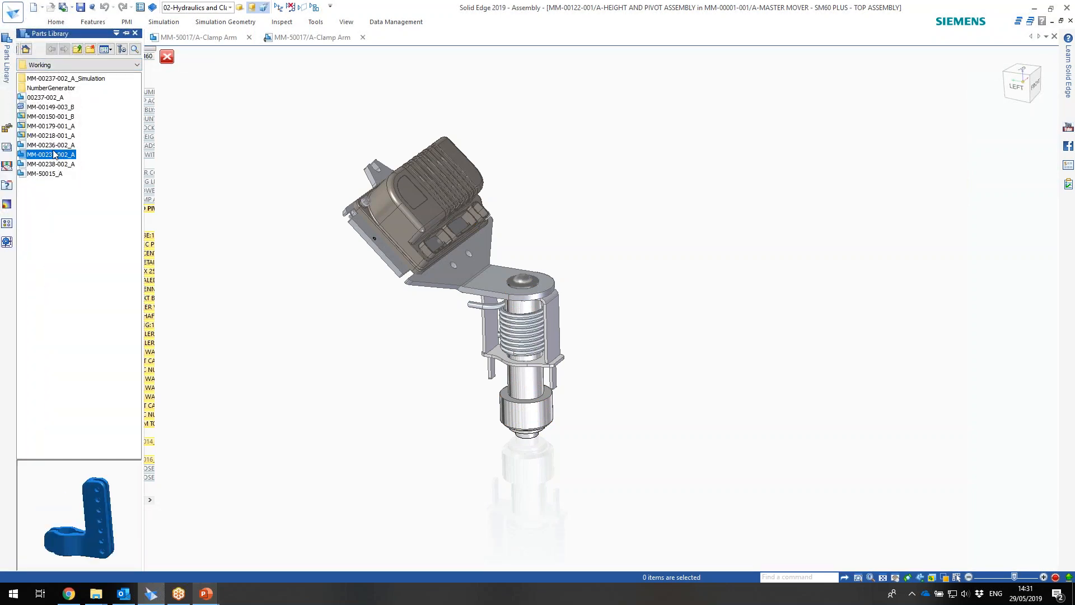
left_click(76, 65)
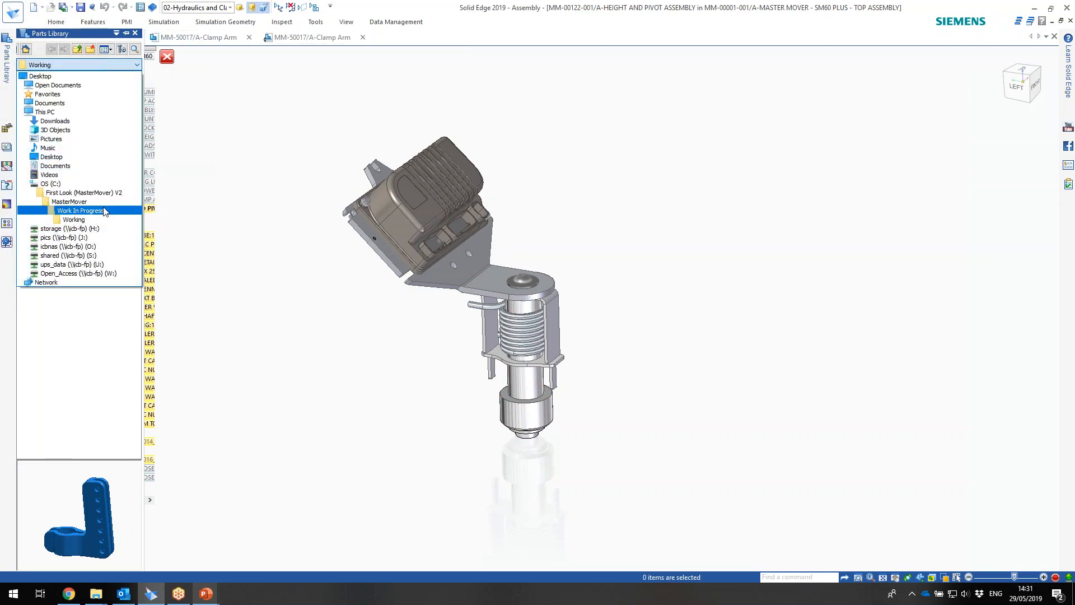
left_click(103, 210)
left_click(45, 221)
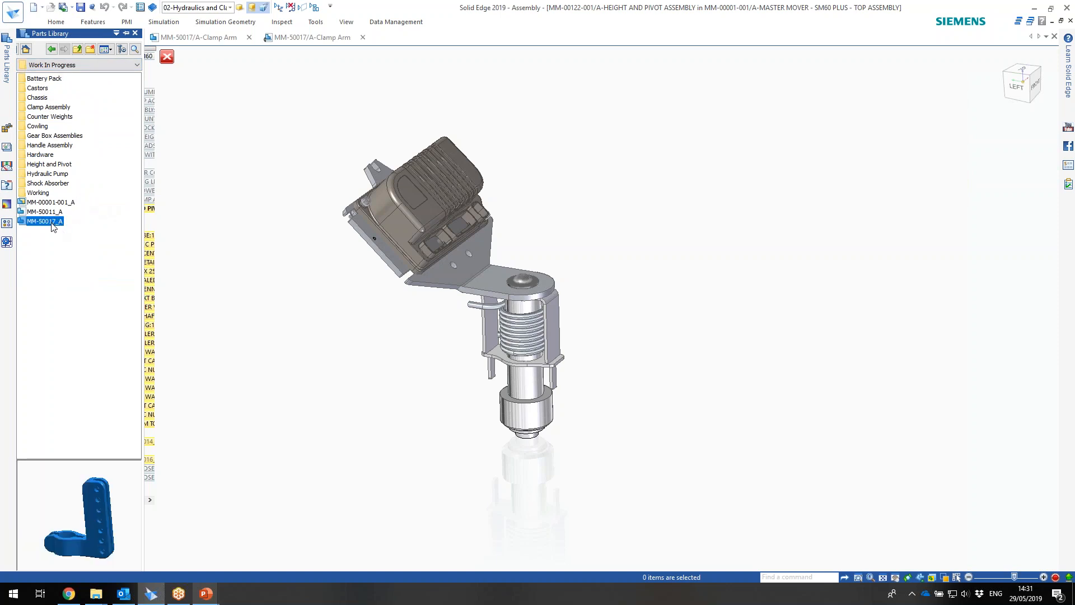
left_click_drag(53, 226, 384, 336)
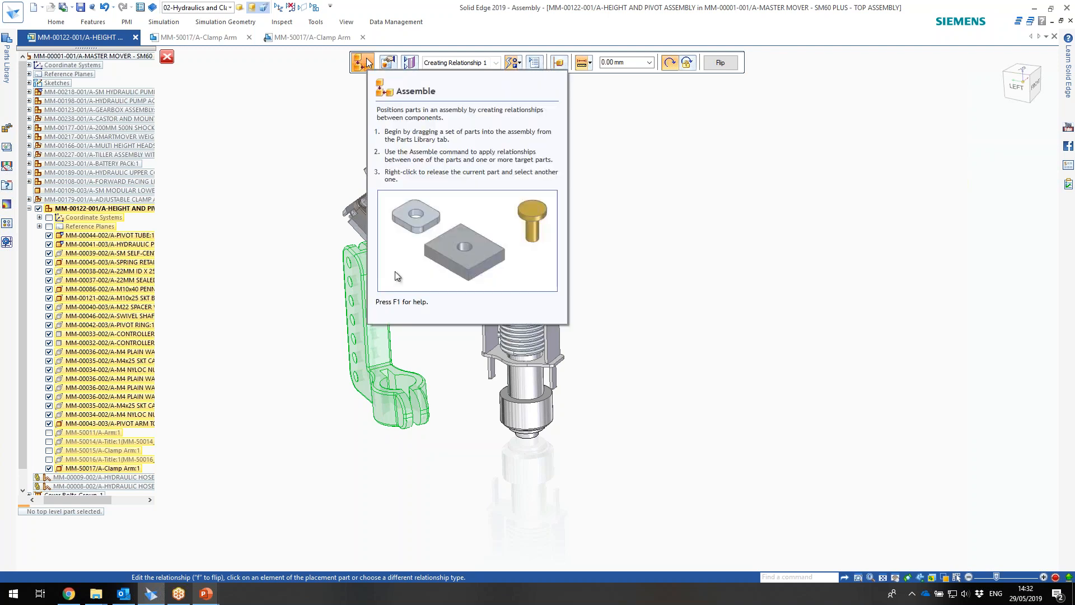
- Mate the clamp arm's flat clamp face to the pivot tube at 0.00 mm offset and align its bore with the tube's axis
left_click(402, 385)
left_click(375, 332)
left_click(543, 395)
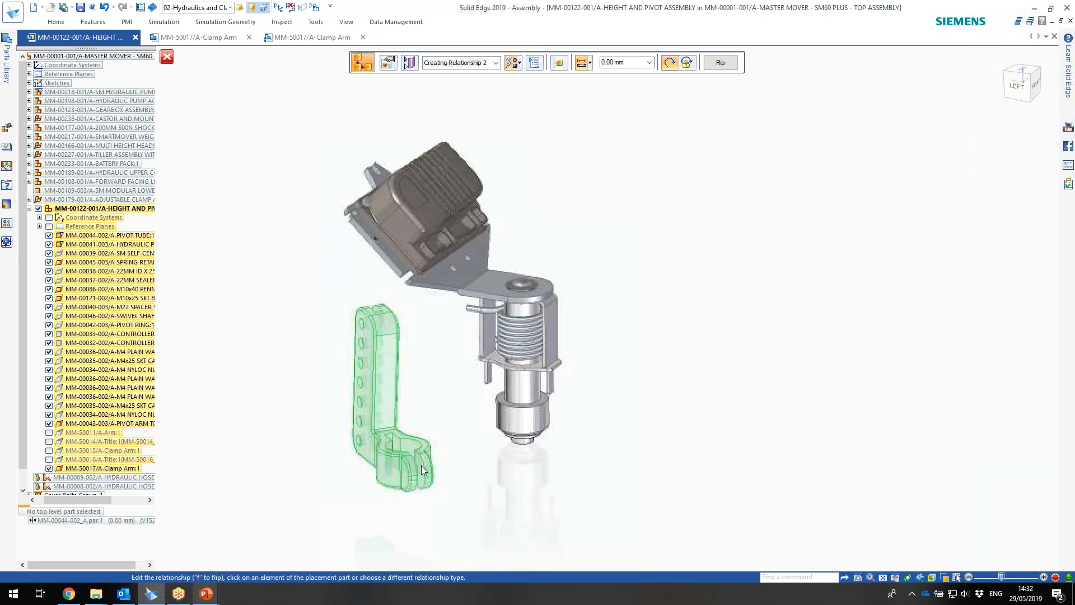
left_click(412, 445)
left_click(528, 396)
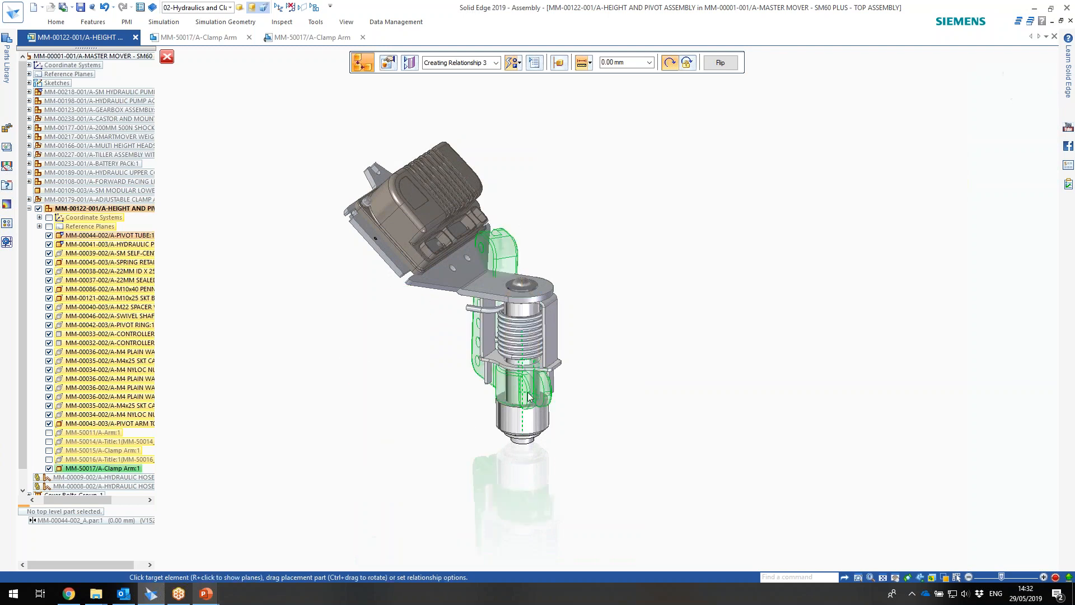
- Finish aligning the clamp arm with the pivot tube axis and add a floating alignment to the MM-00045-003 spring retainer to fix its rotation
left_click(528, 396)
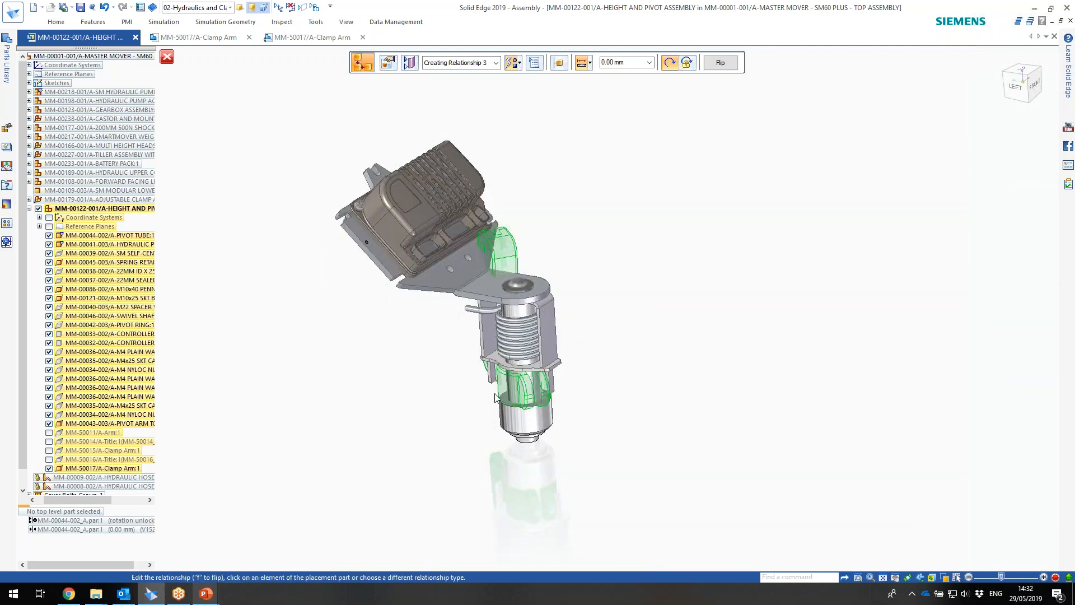
scroll(495, 393, "up", 4)
left_click_drag(482, 408, 358, 327)
middle_click_drag(457, 384, 448, 287, "shift")
middle_click_drag(507, 365, 640, 418)
scroll(546, 374, "up", 2)
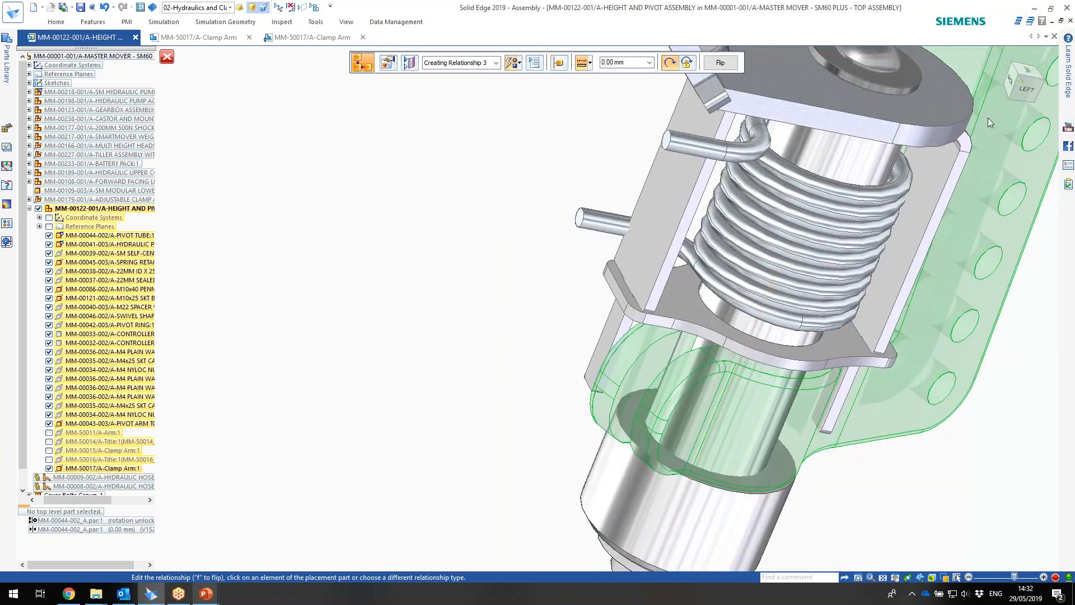
left_click(609, 388)
left_click(620, 365)
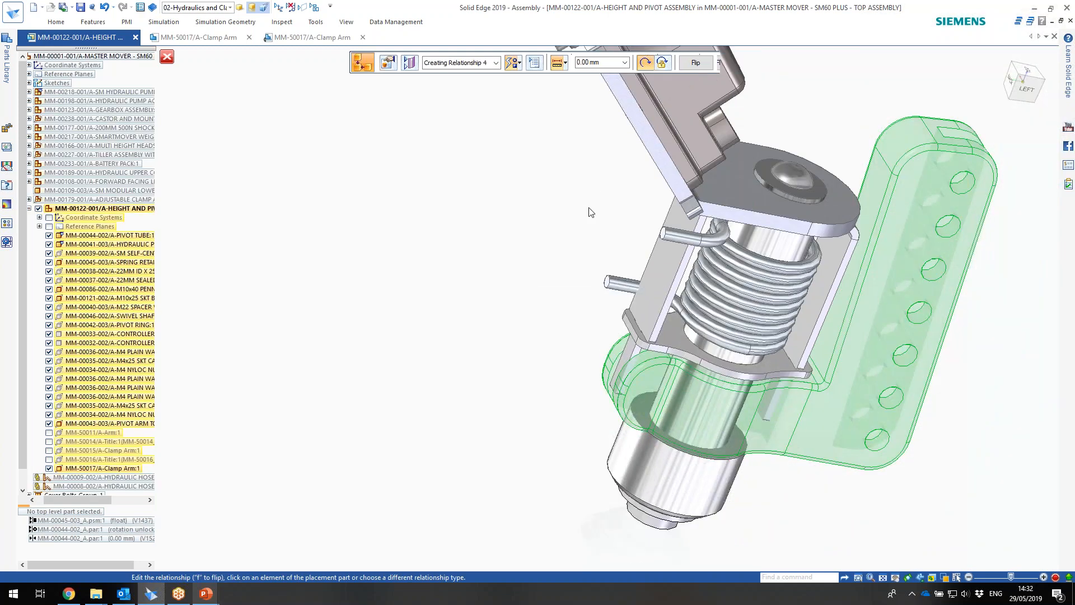
key("Escape")
- Examine the fit between the clamp arm's upper clamp face and the pivot arm plate above it, from the left view and close up
middle_click_drag(597, 275, 520, 256)
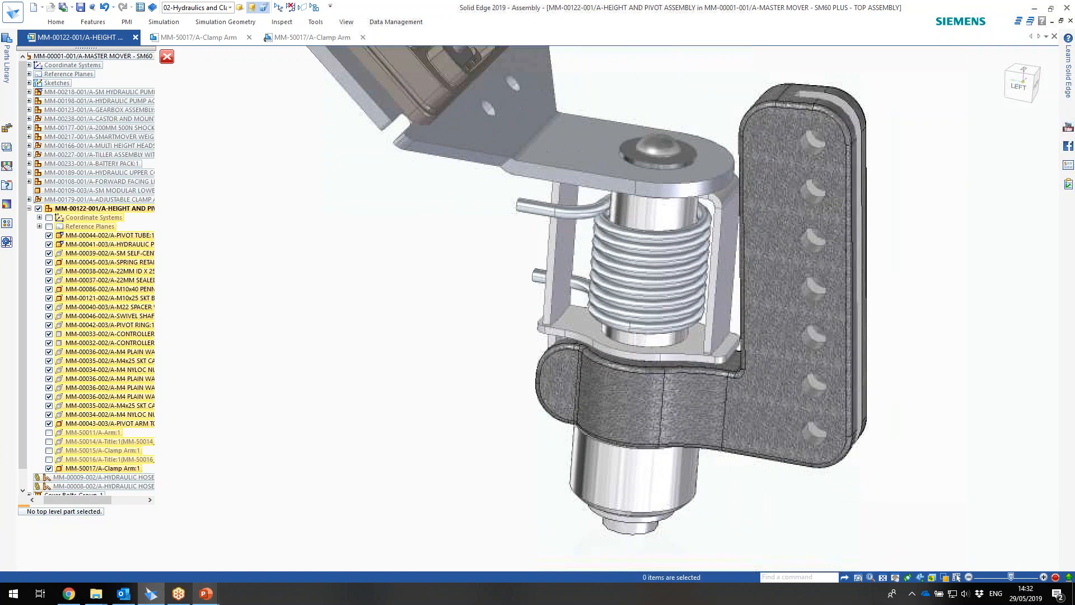
middle_click_drag(678, 313, 666, 281)
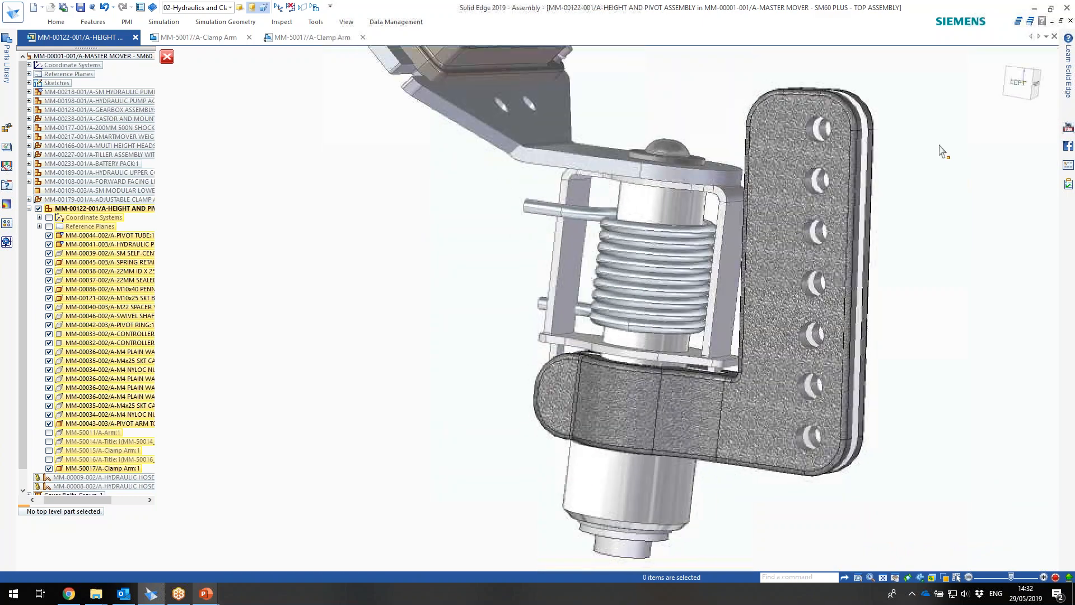
left_click(1019, 83)
scroll(604, 443, "up", 2)
scroll(604, 443, "up", 3)
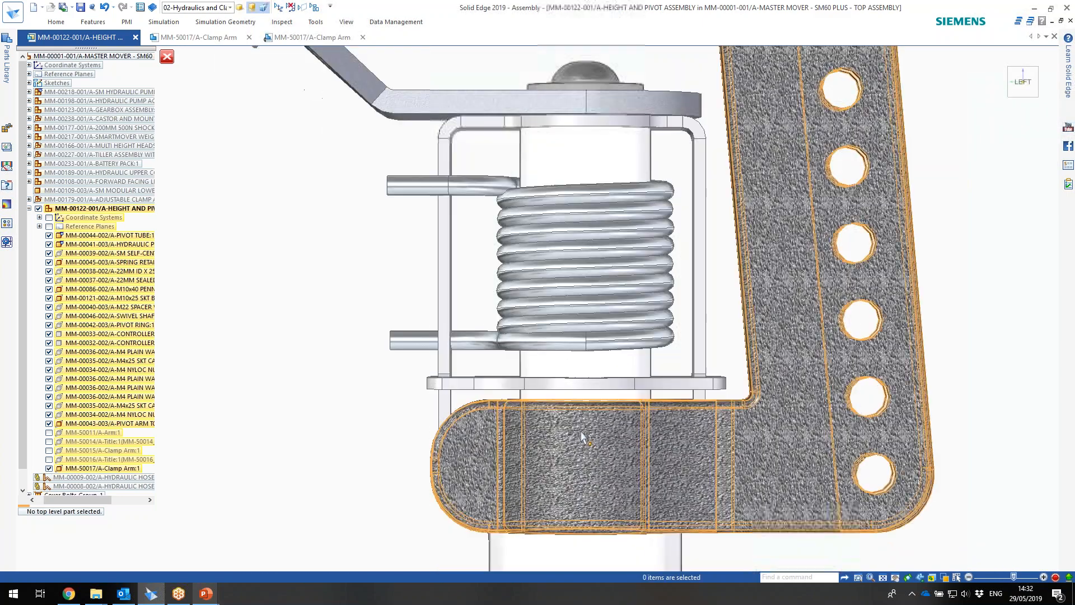
middle_click_drag(438, 414, 473, 417)
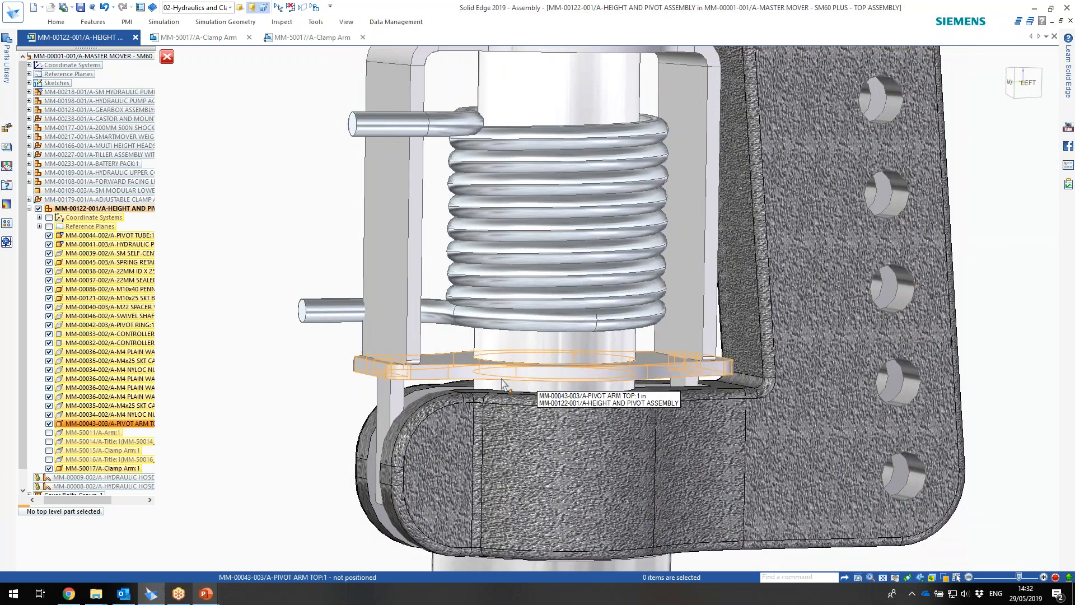
middle_click_drag(501, 407, 501, 406)
scroll(501, 407, "up", 5)
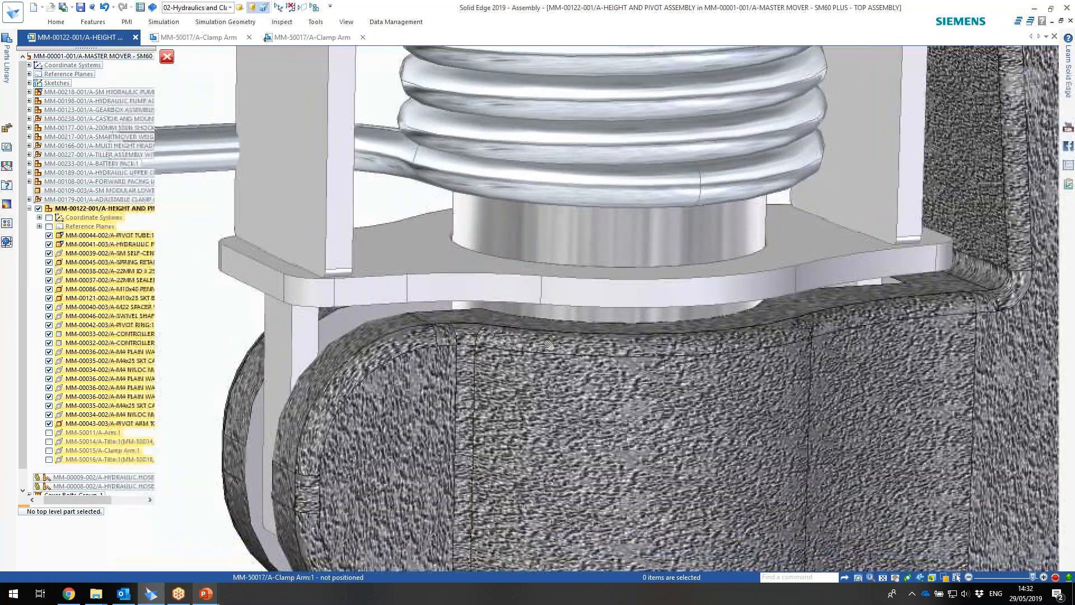
middle_click_drag(549, 345, 534, 333)
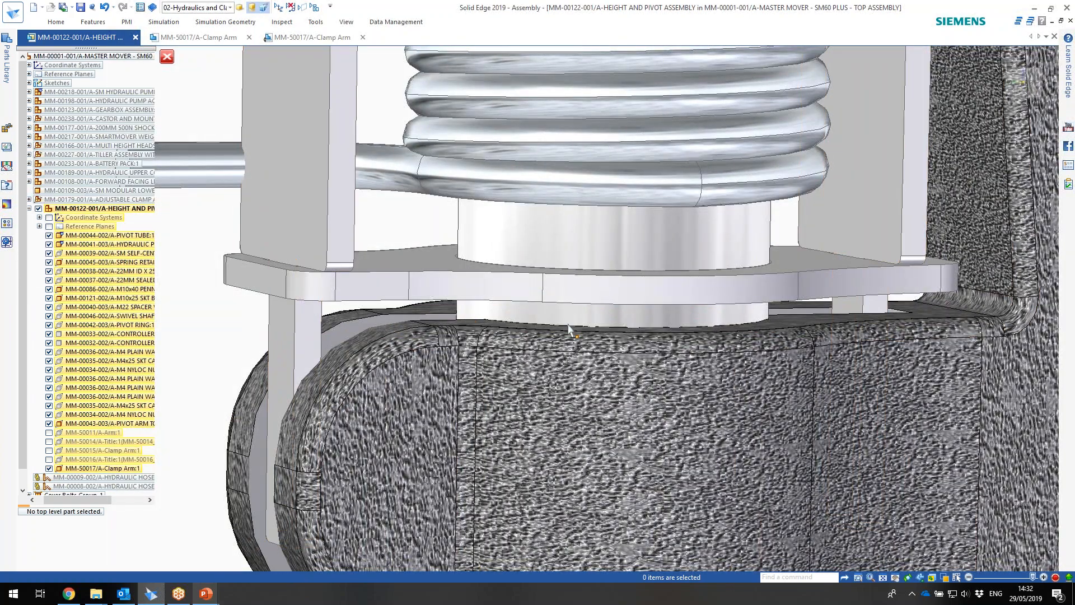
left_click(943, 316)
key("Escape")
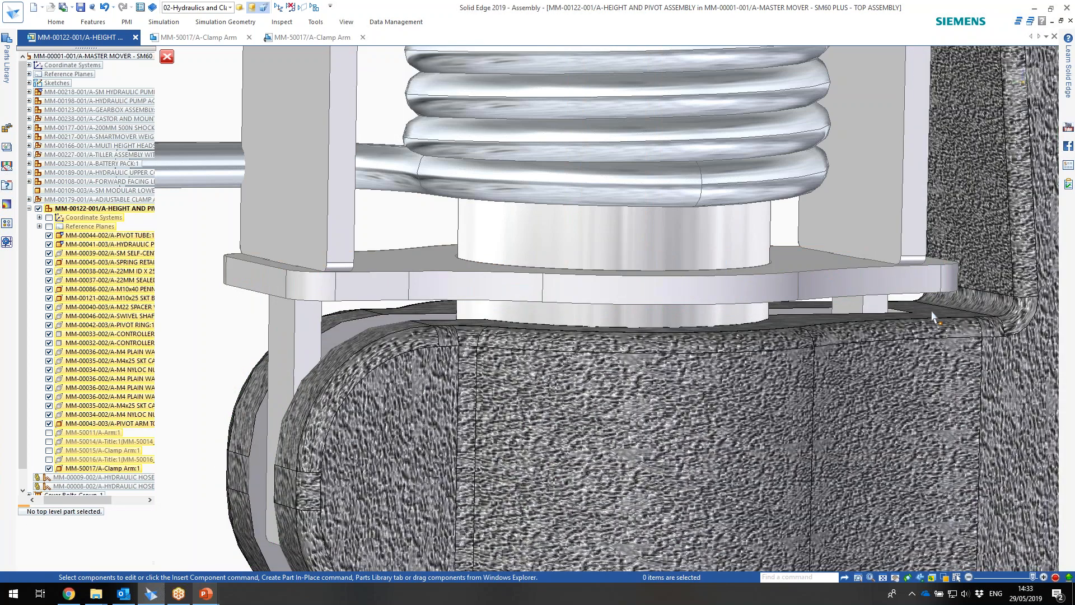
middle_click_drag(486, 305, 486, 336)
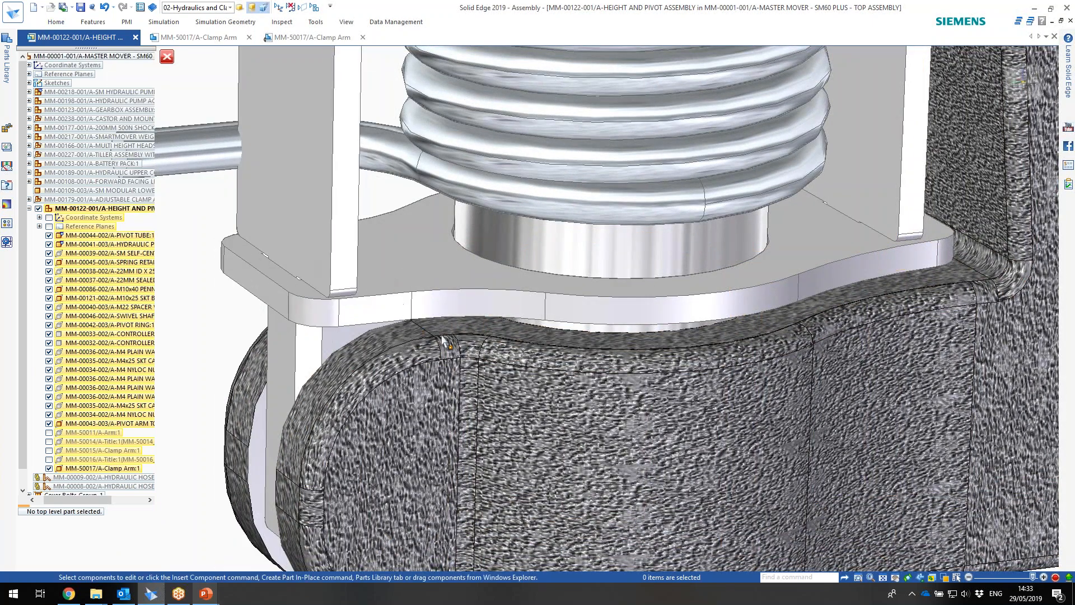
- With face priority selection, make the clamp arm's upper clamp face coplanar with the underside of the MM-00043-003 pivot arm top and accept the change
left_click(55, 22)
left_click(63, 60)
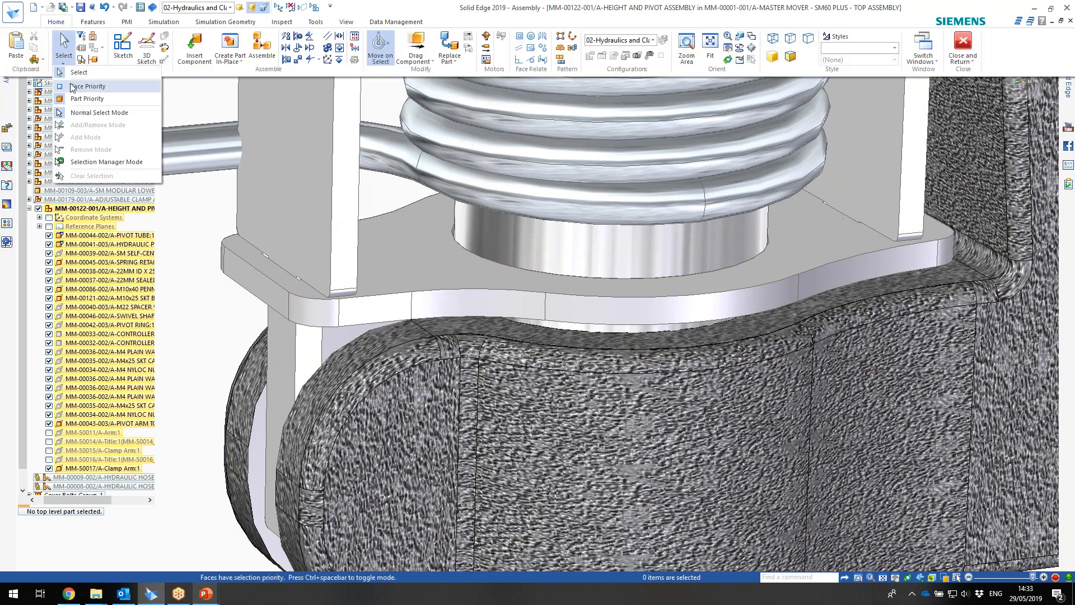
left_click(72, 87)
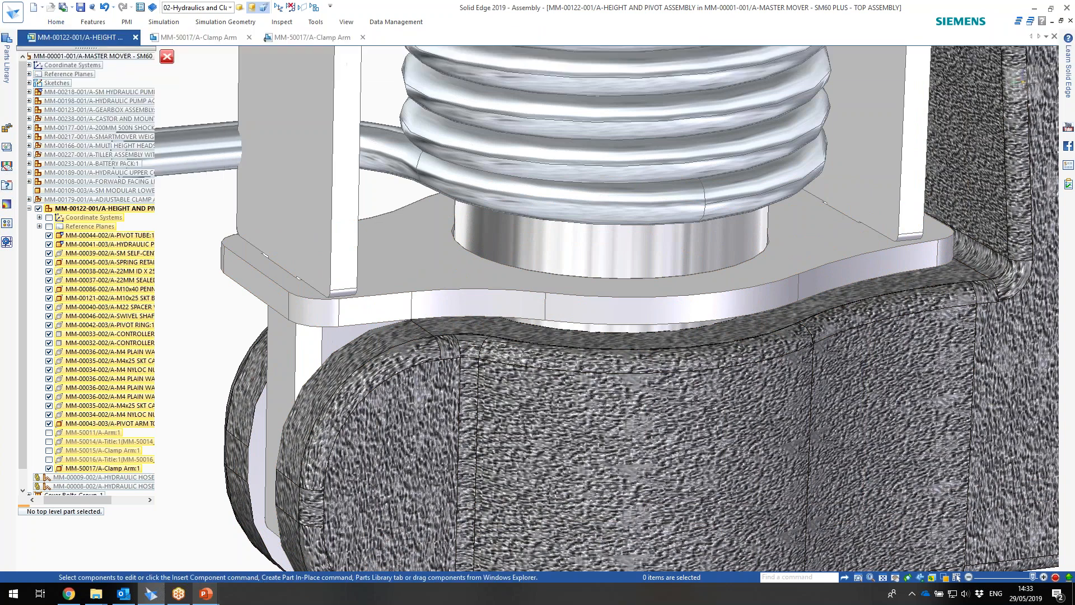
left_click(878, 282)
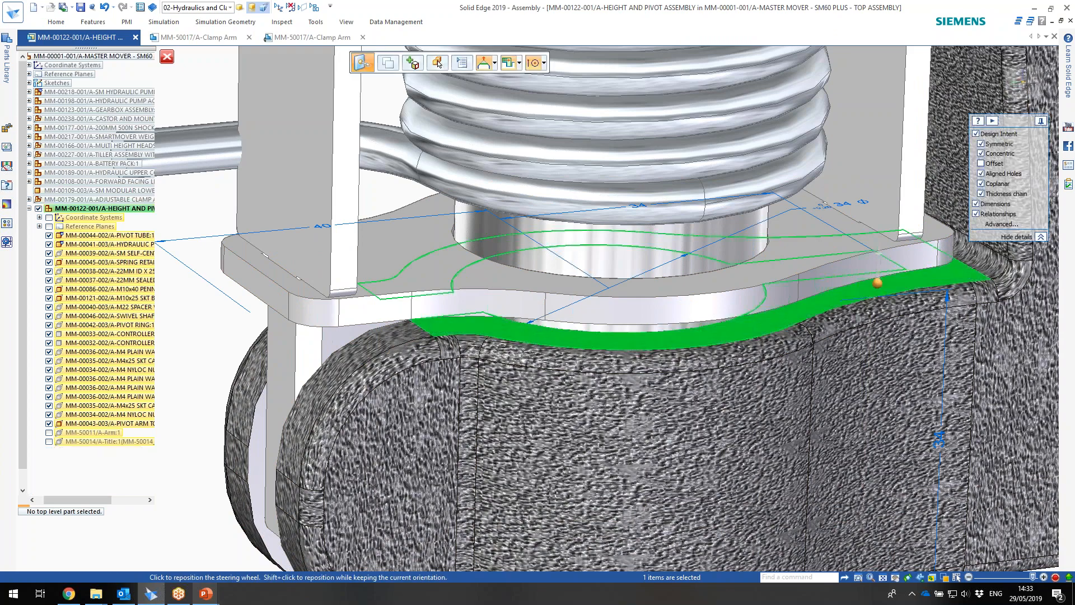
middle_click_drag(854, 315, 877, 299)
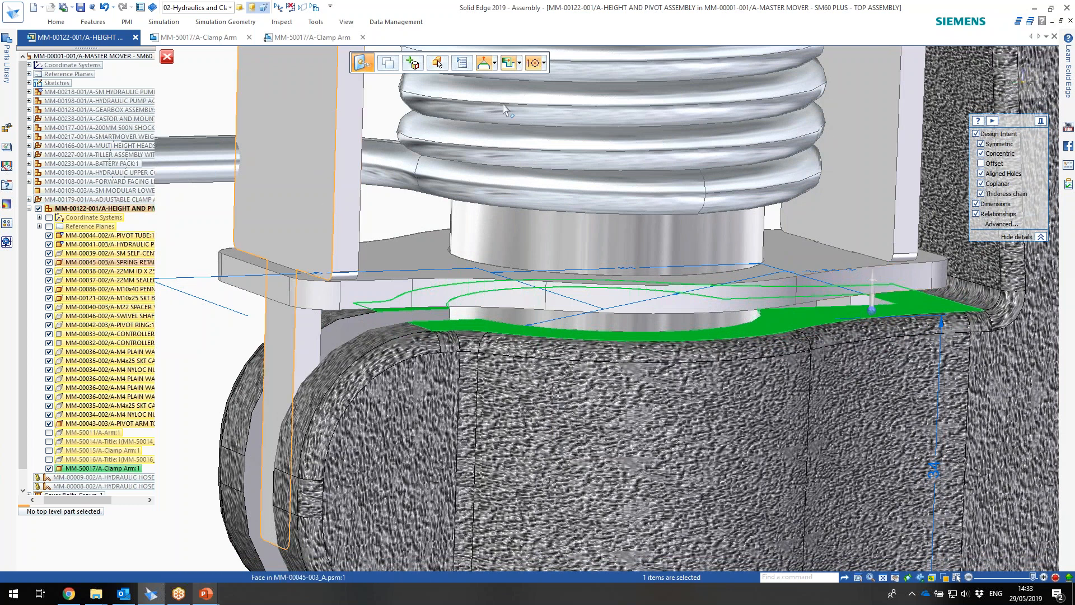
left_click(56, 22)
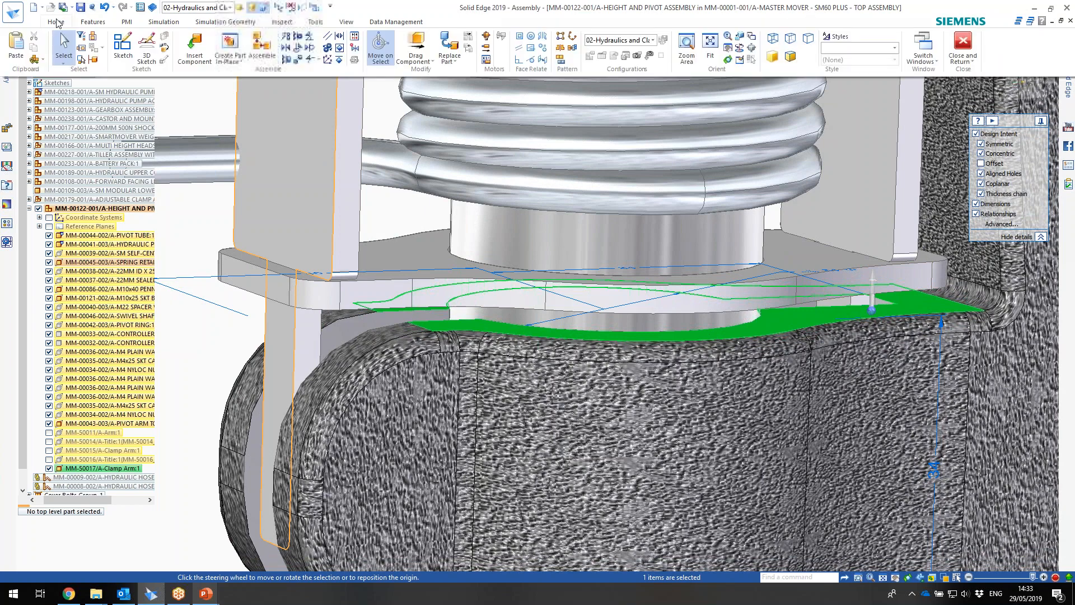
left_click(519, 36)
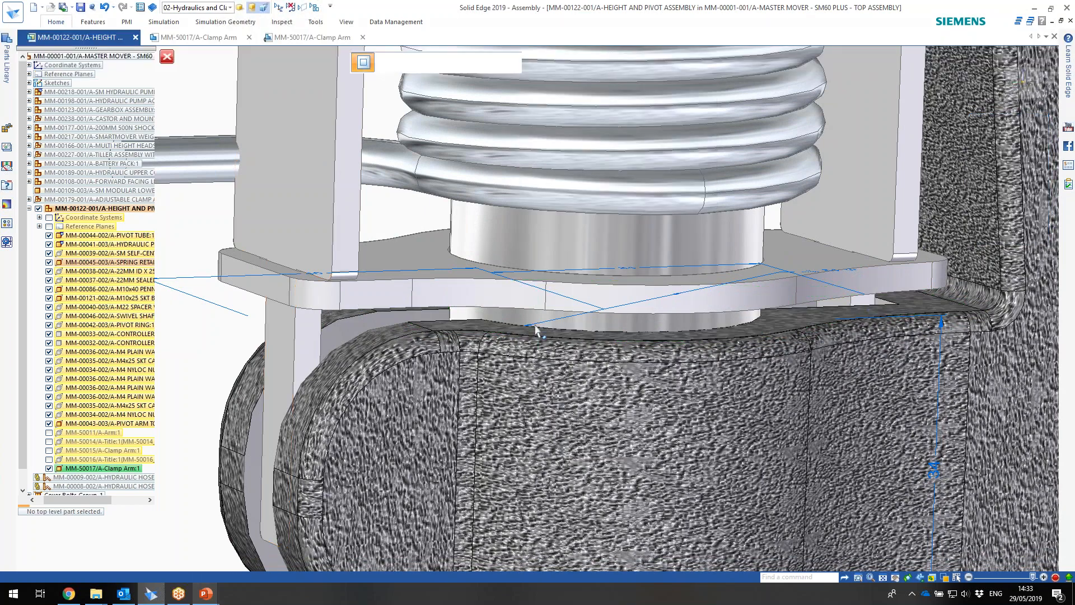
middle_click_drag(708, 332, 705, 288)
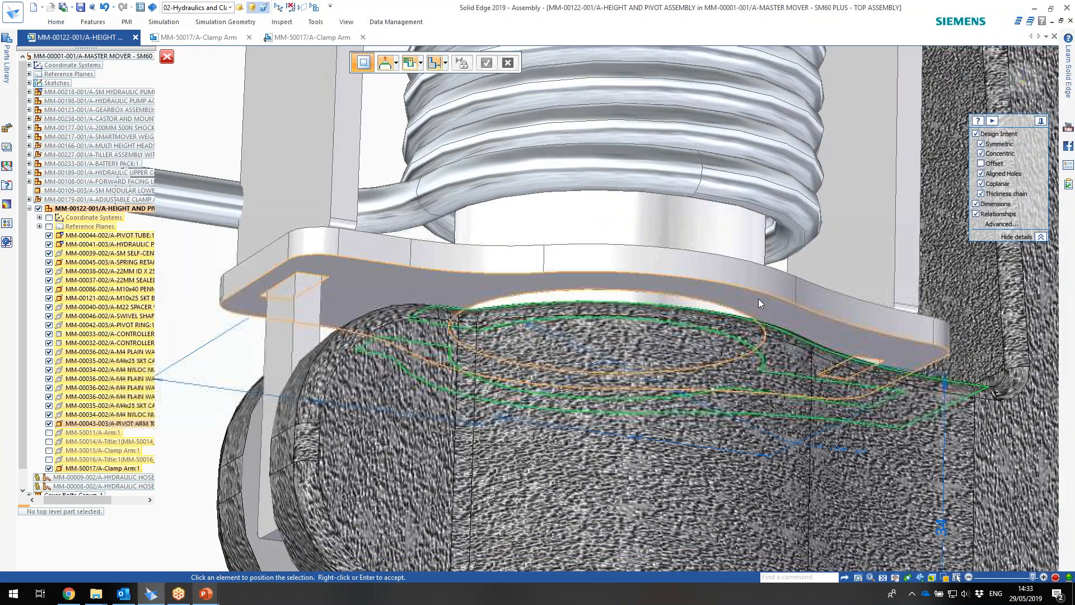
left_click(784, 312)
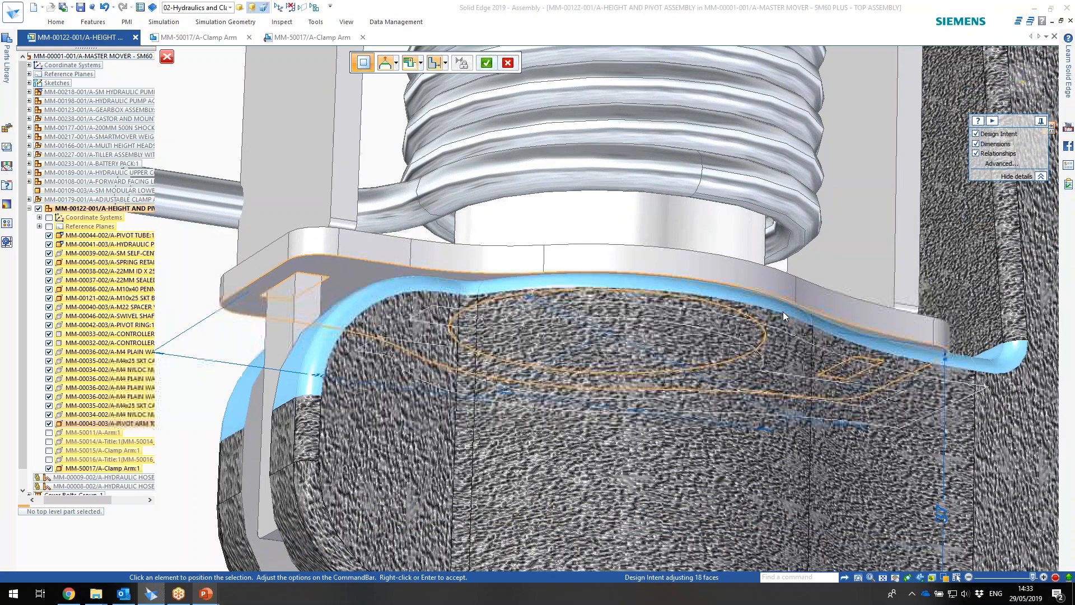
left_click(487, 66)
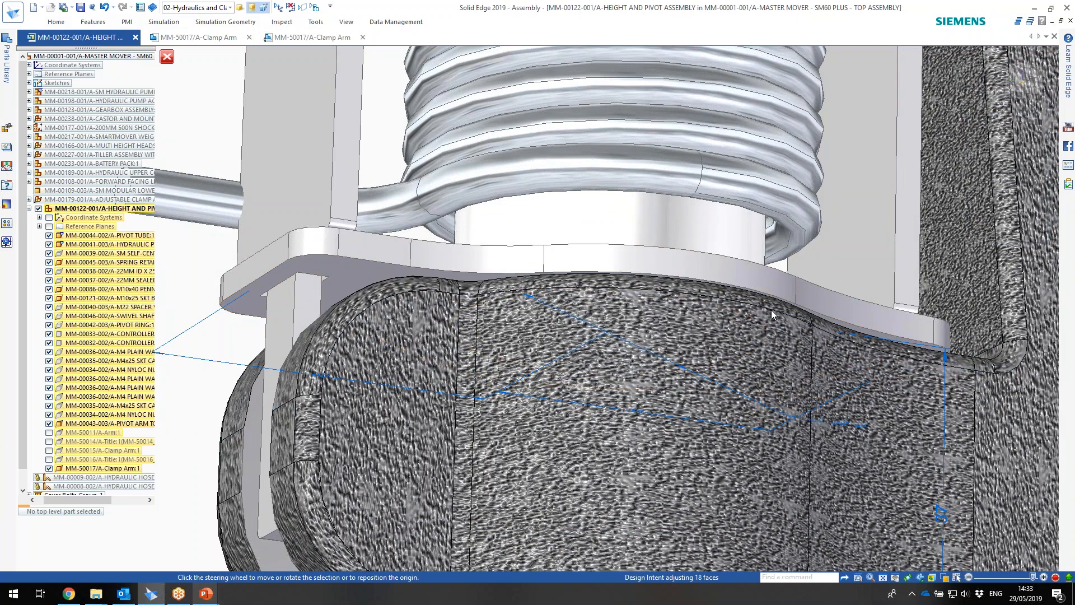
- Check the modified clamp height against the pivot arm plate in the assembly and in the MM-50017 clamp arm part
scroll(775, 363, "up", 3)
scroll(778, 367, "down", 7)
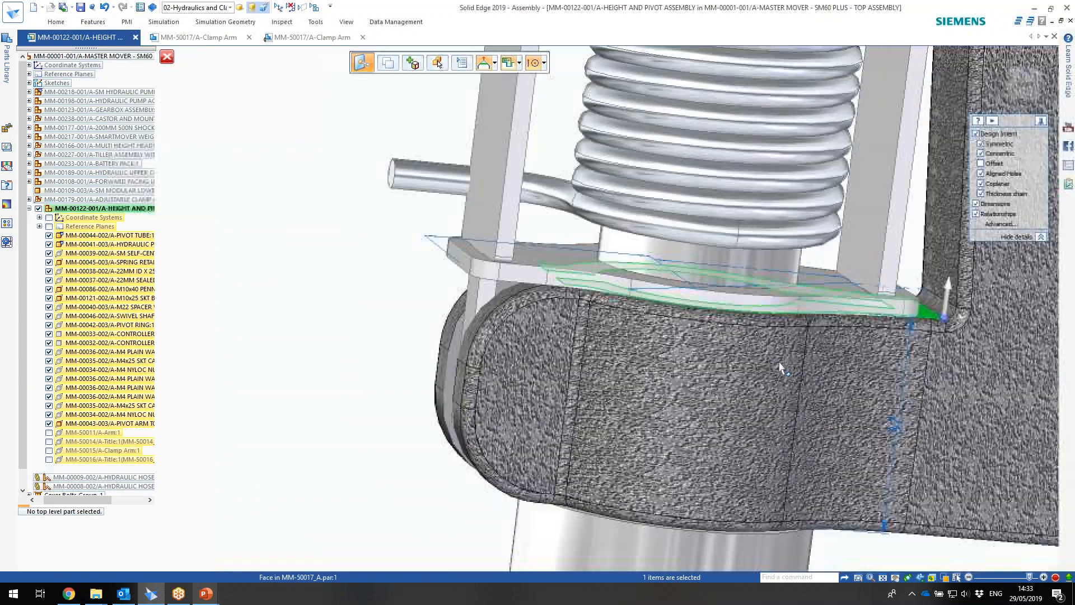
middle_click_drag(813, 393, 815, 402)
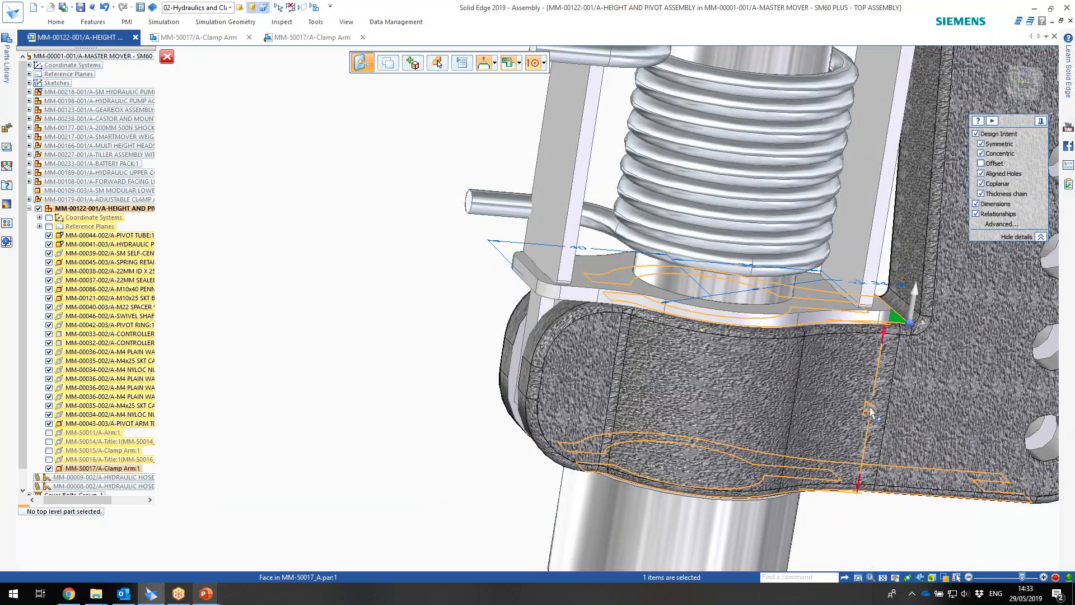
scroll(737, 331, "up", 3)
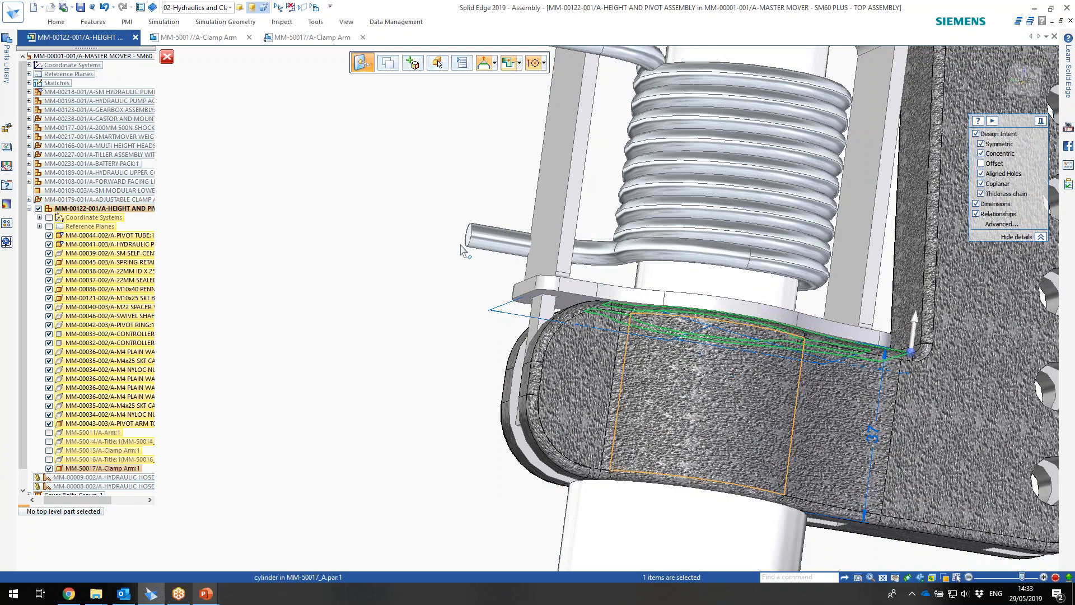
middle_click_drag(500, 211, 468, 219)
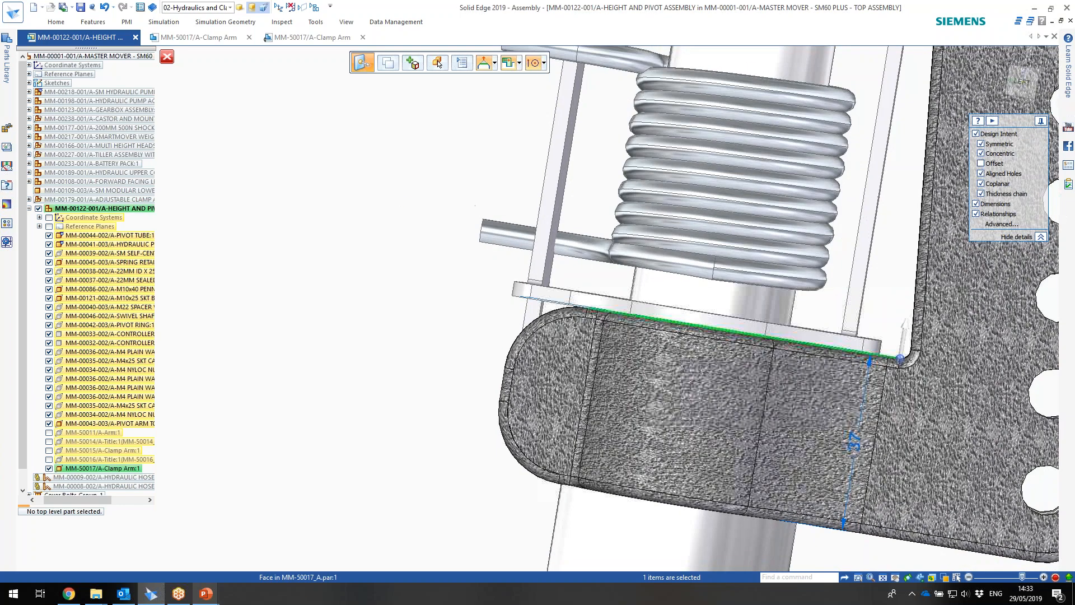
left_click(1026, 83)
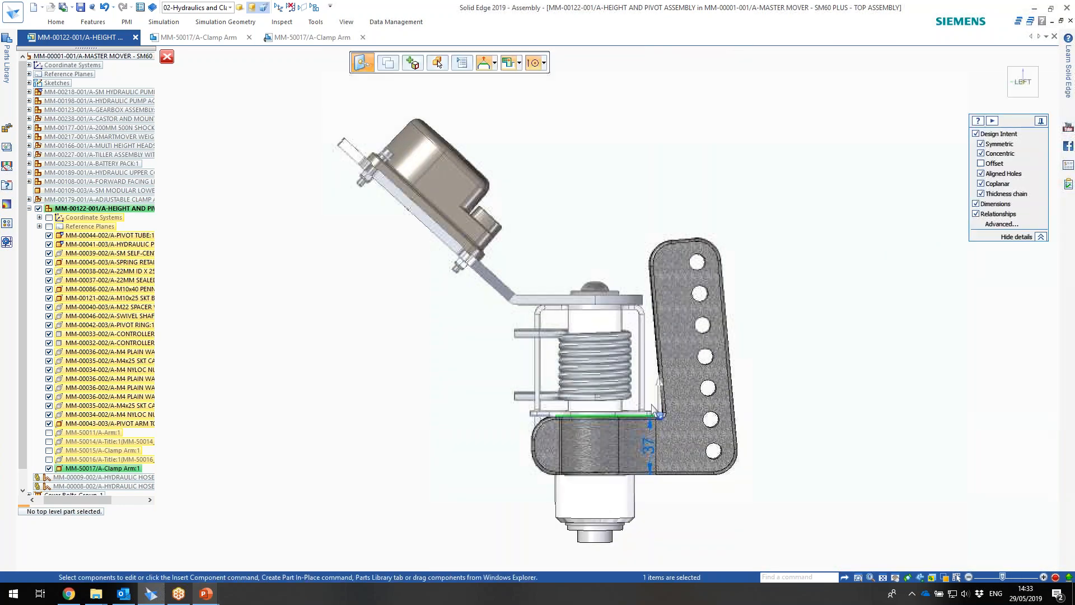
key("Escape")
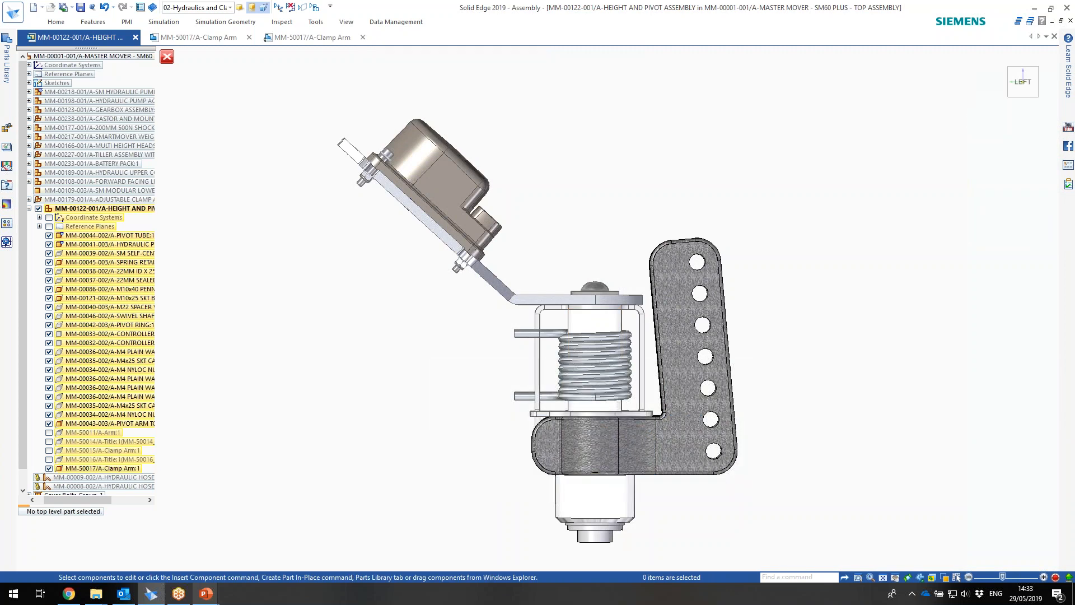
left_click(187, 38)
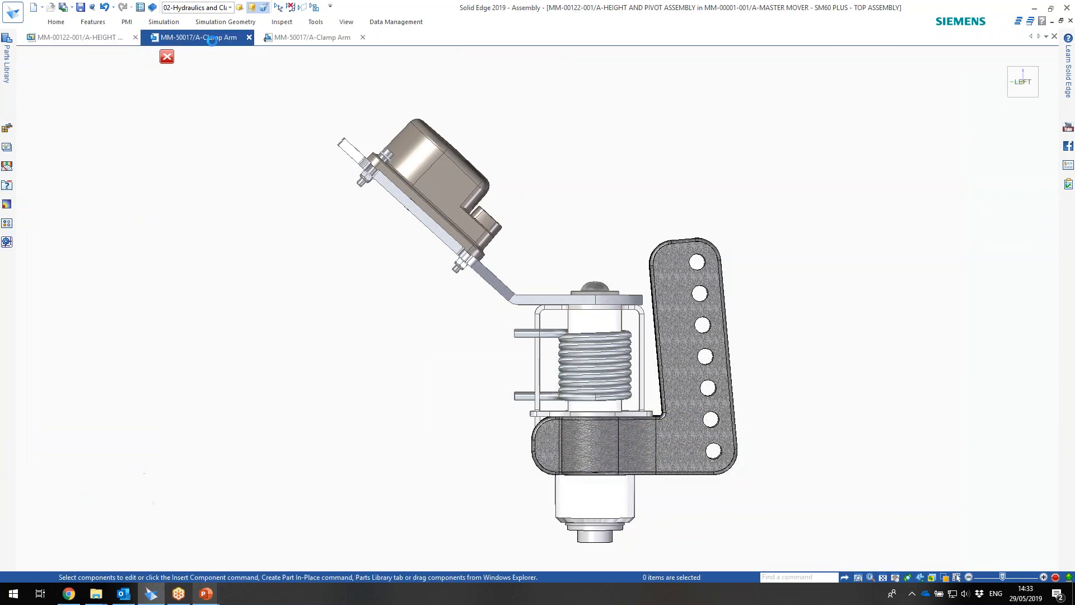
mouse_move(603, 470)
middle_mouse_down()
mouse_move(550, 420)
mouse_move(606, 449)
middle_mouse_up()
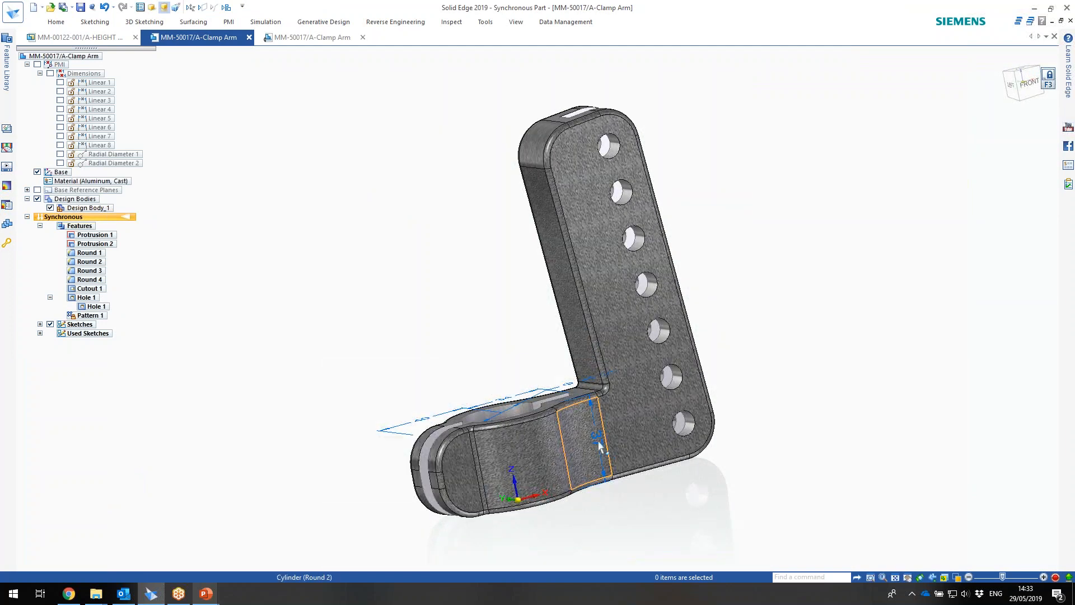
- Switch to the MM-50017 clamp arm drawing, dismiss the out-of-date views notice and update the drawing views
left_click(313, 37)
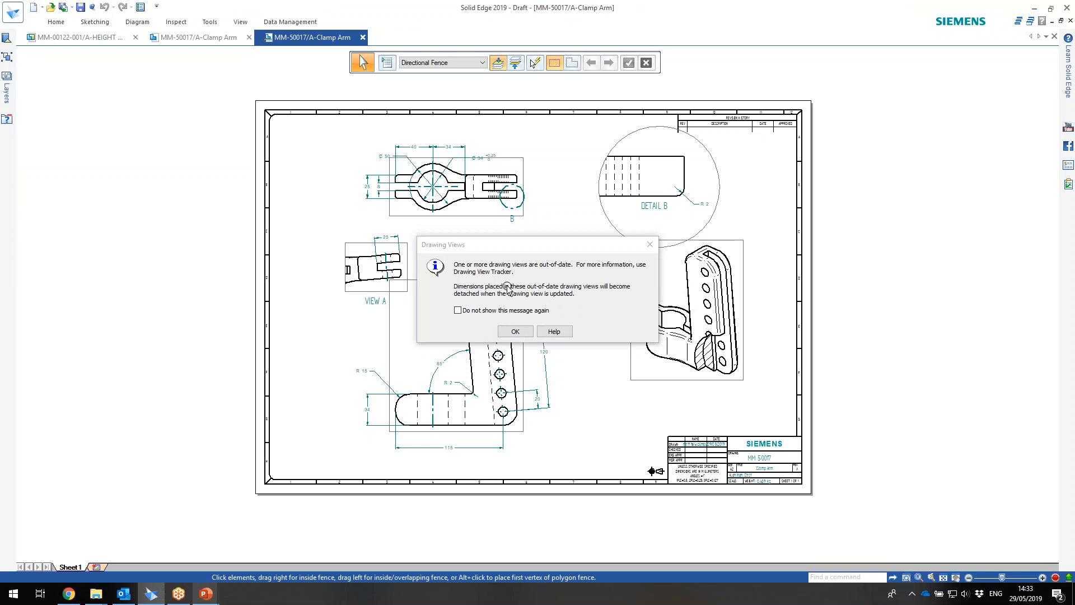
left_click(515, 331)
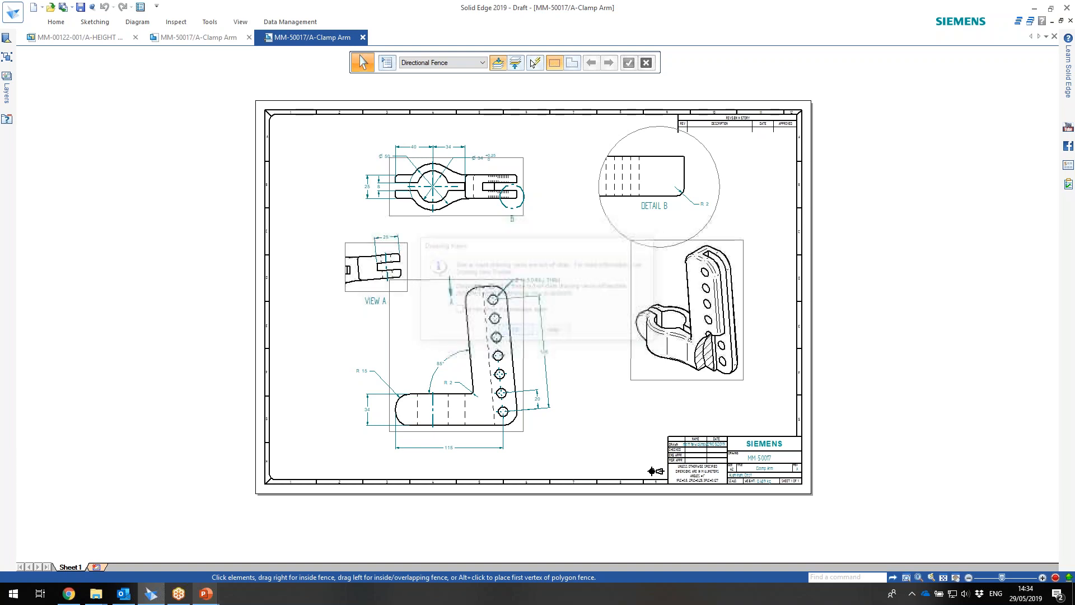
scroll(432, 397, "up", 4)
left_click(432, 396)
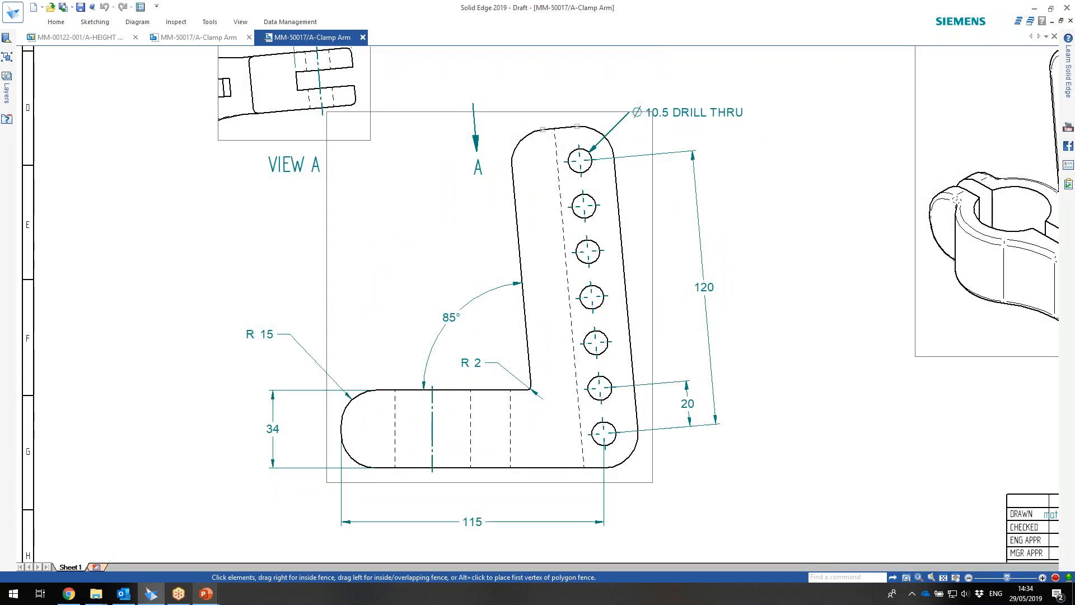
right_click(279, 261)
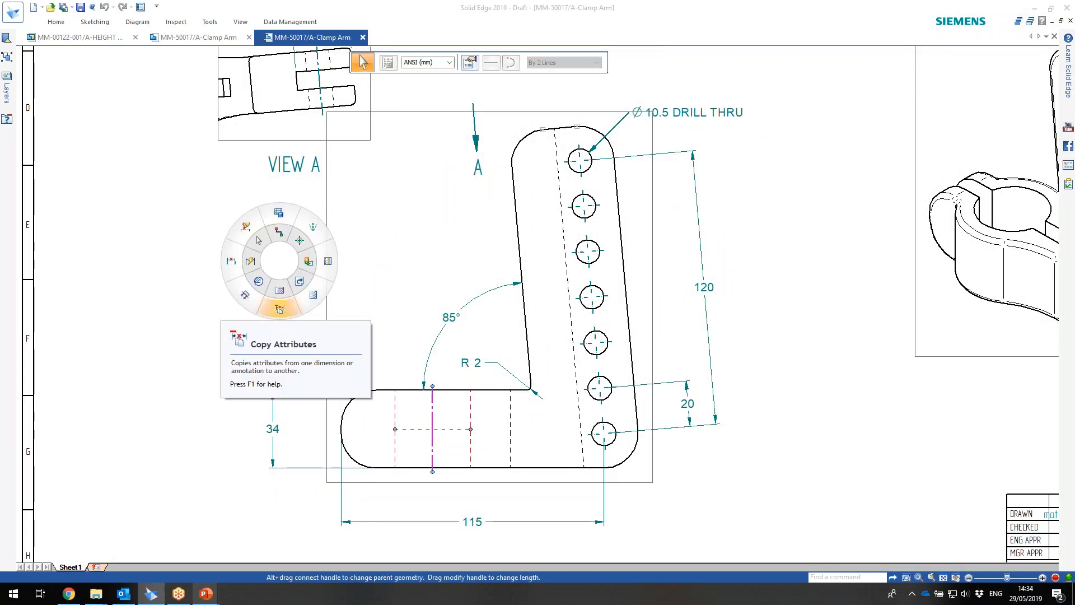
left_click(300, 282)
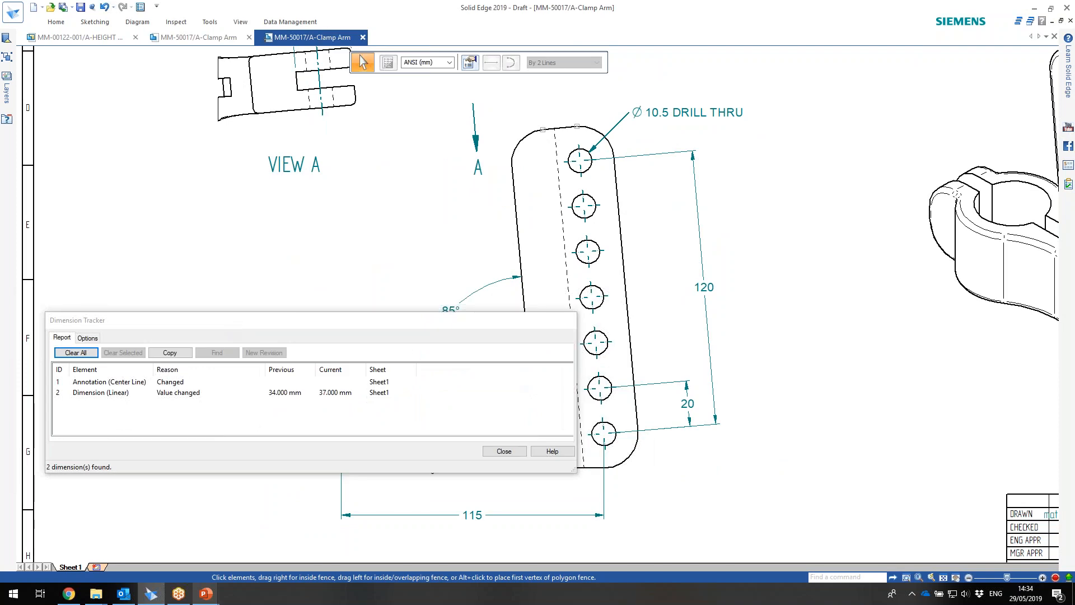
- Move the Dimension Tracker clear of the clamp geometry and highlight the changed linear dimension from its report
left_click_drag(208, 312, 237, 126)
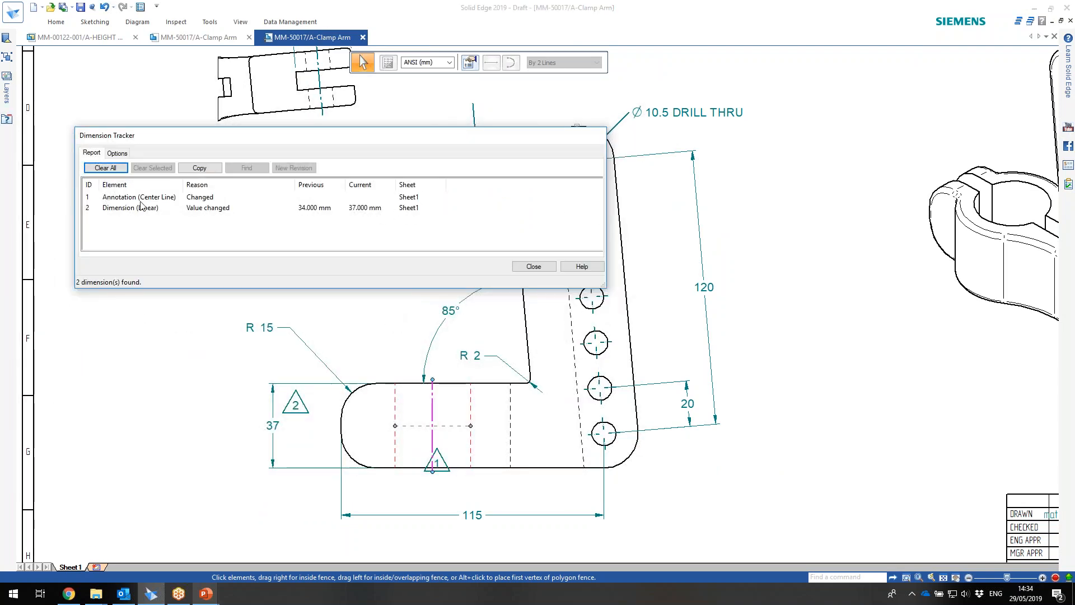
left_click(147, 211)
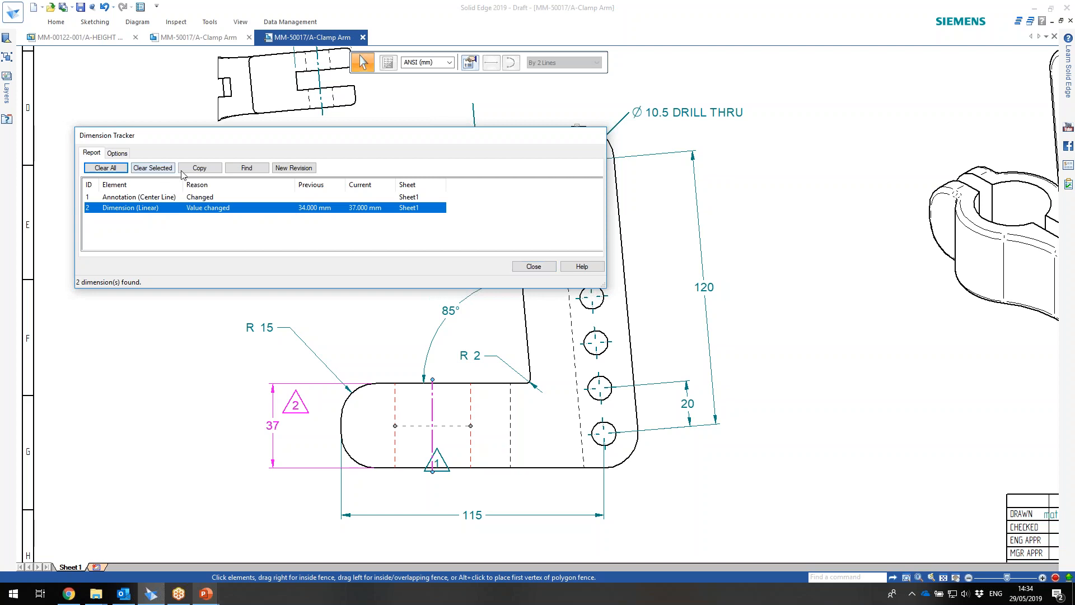
- Locate the changed linear dimension on the sheet, clear all entries from the Dimension Tracker and close it
left_click(246, 168)
left_click_drag(426, 142, 415, 87)
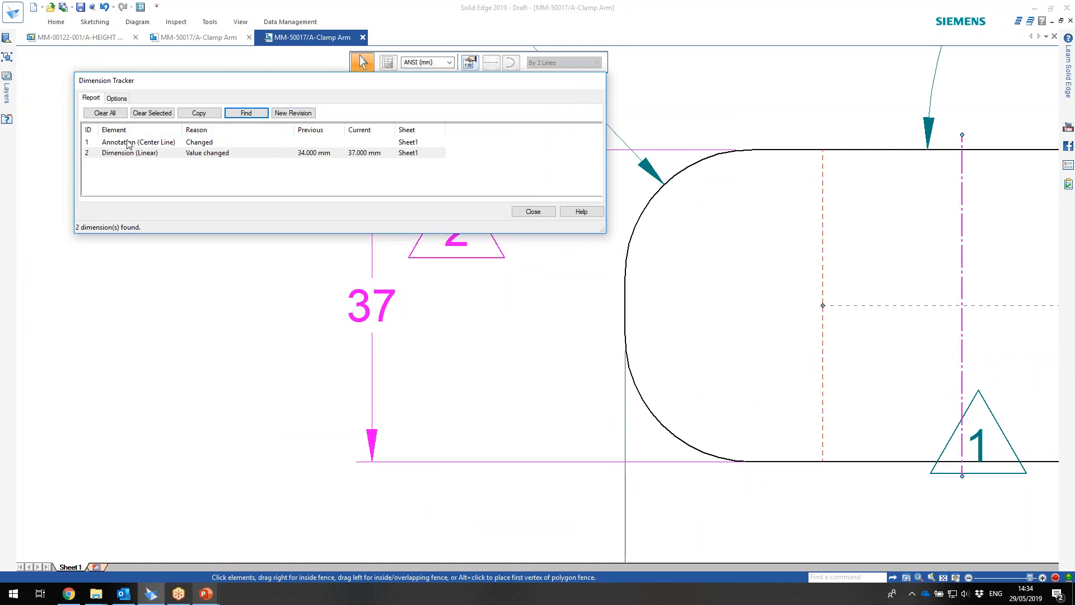
left_click(104, 112)
left_click(532, 213)
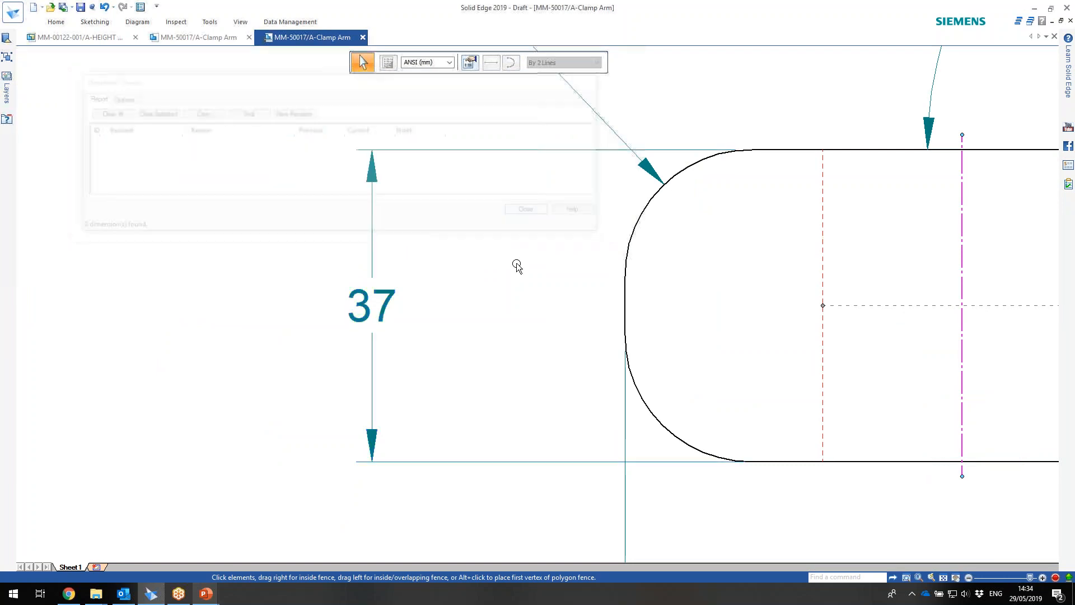
scroll(515, 264, "down", 5)
scroll(571, 279, "up", 1)
scroll(620, 270, "down", 2)
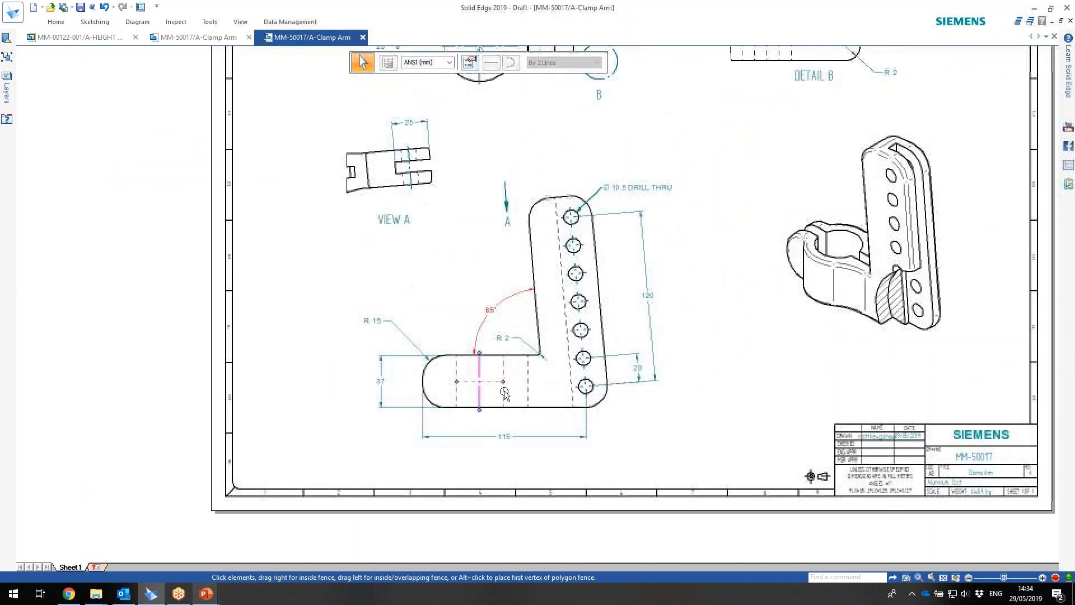
scroll(625, 267, "up", 2)
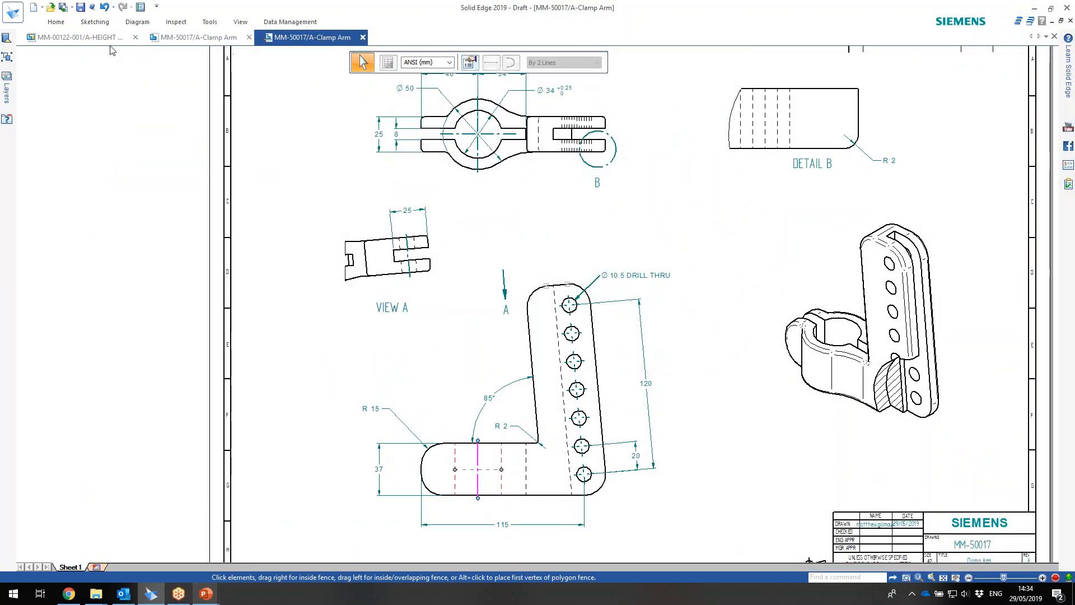
- Return to the Height and Pivot assembly and examine the washer and bolt head on top of the pivot arm
left_click(89, 38)
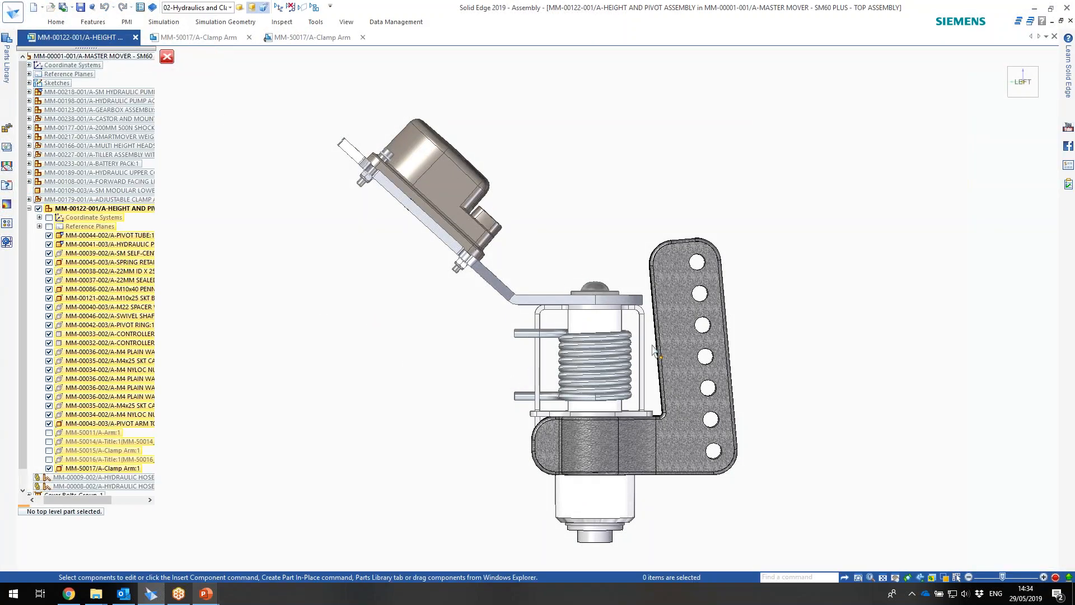
middle_click_drag(633, 285, 581, 323)
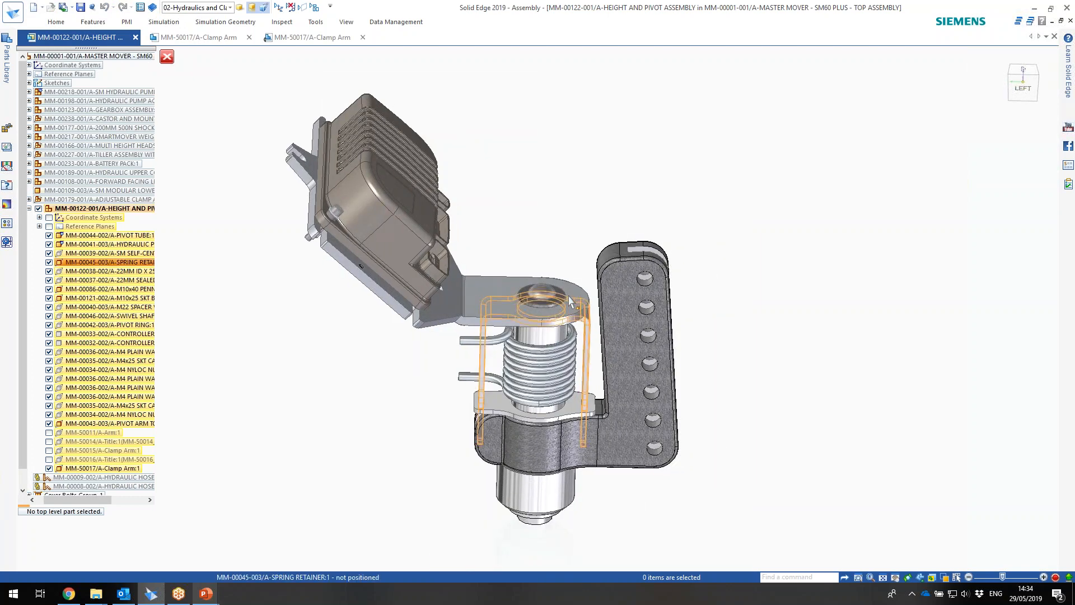
scroll(566, 294, "up", 4)
scroll(547, 289, "up", 1)
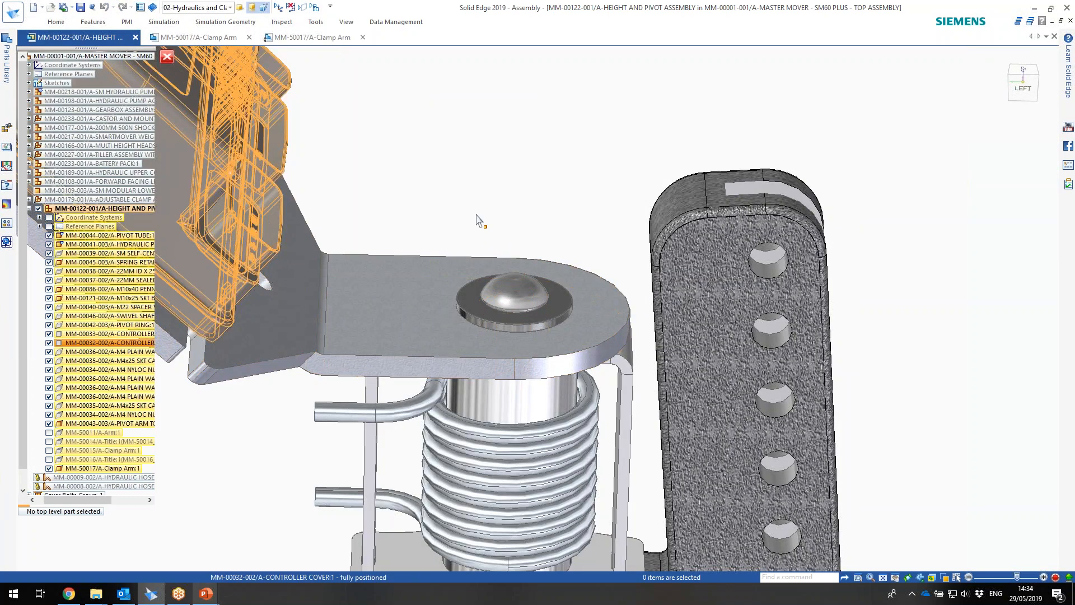
right_click(475, 154)
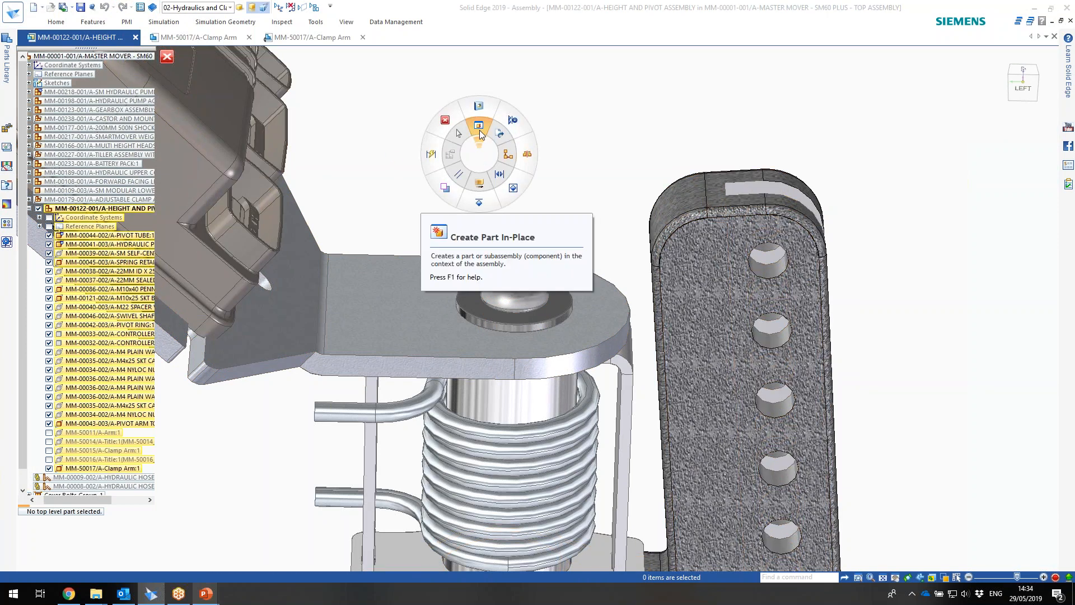
left_click(479, 130)
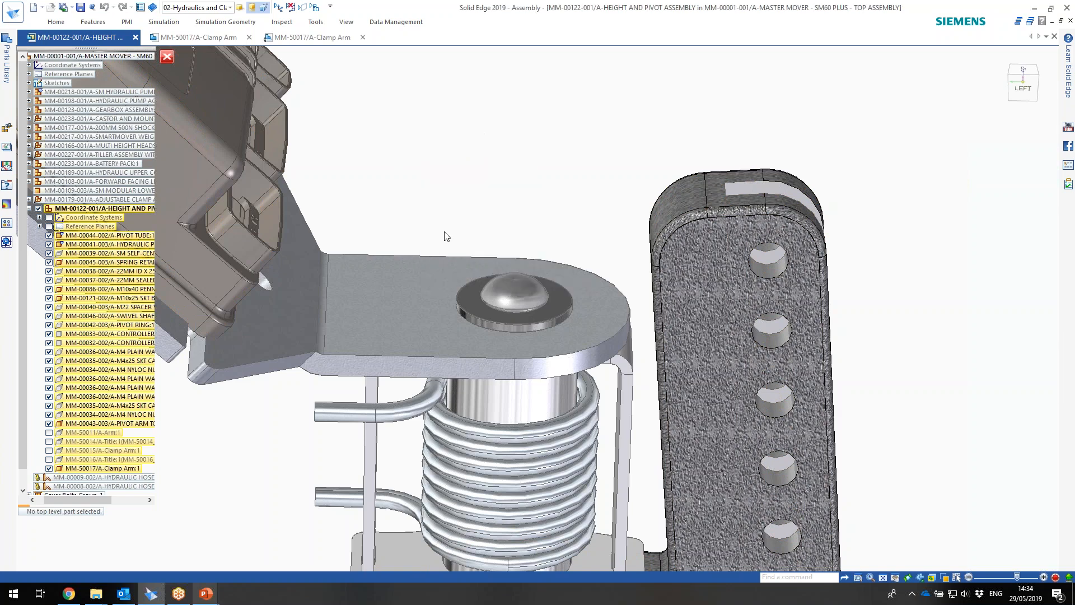
mouse_move(476, 264)
middle_mouse_down()
mouse_move(419, 297)
mouse_move(470, 277)
middle_mouse_up()
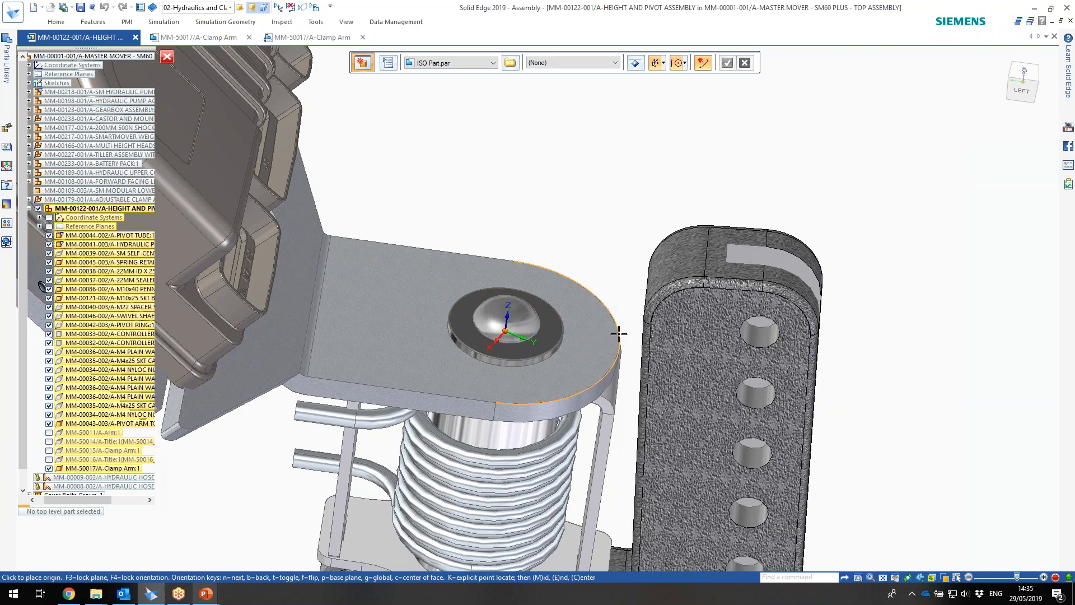
middle_click_drag(619, 334, 577, 338)
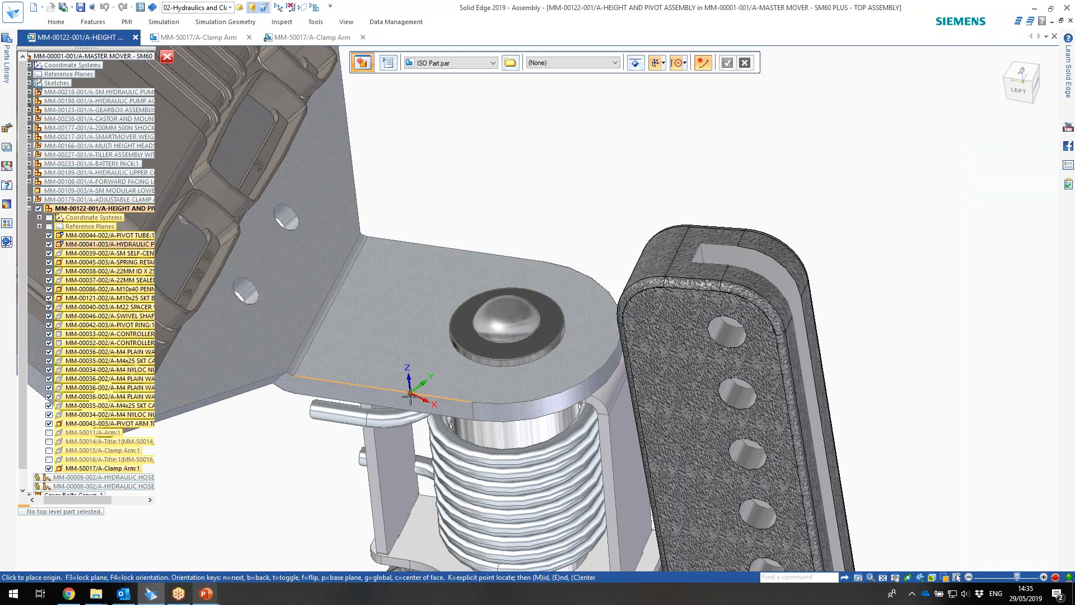
key("Escape")
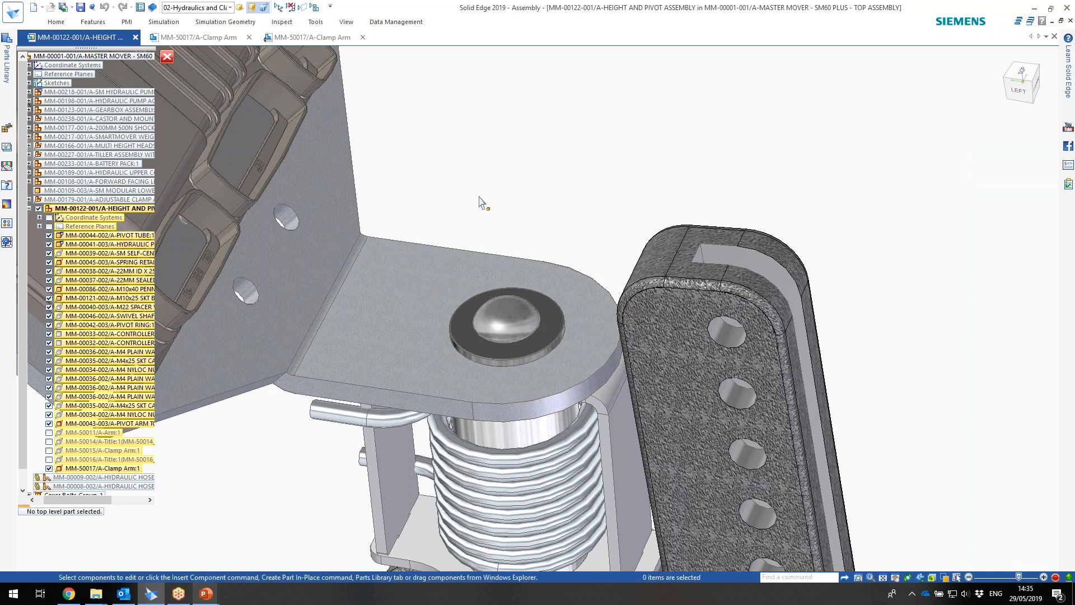
- Create a part in place from ISO Part.par with its origin at the washer's centre and the material Silicon, General purpose
right_click_drag(478, 195, 508, 211)
left_click(478, 224)
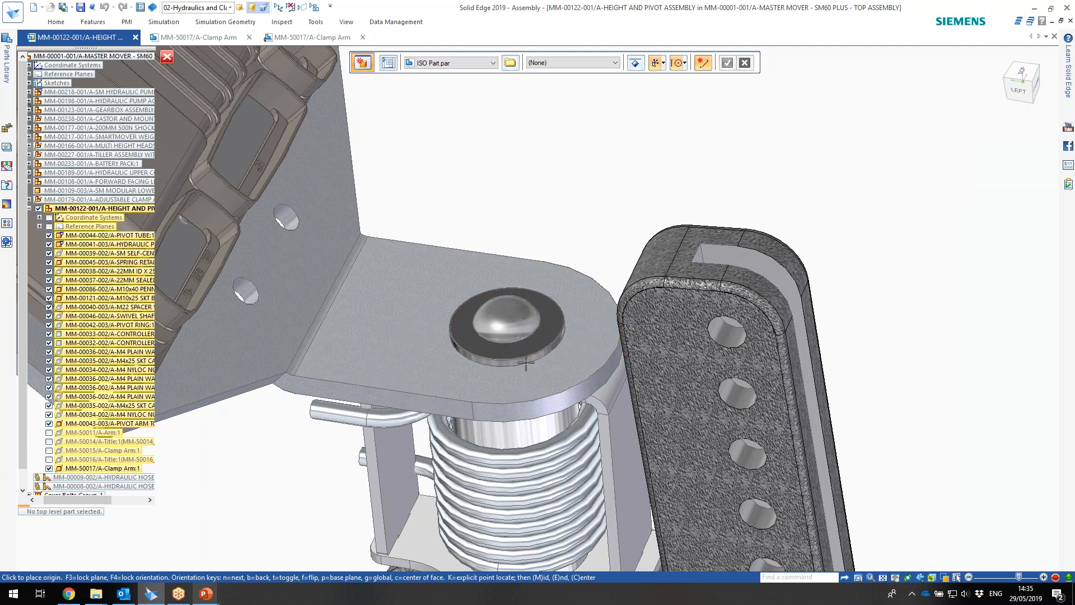
left_click(561, 347)
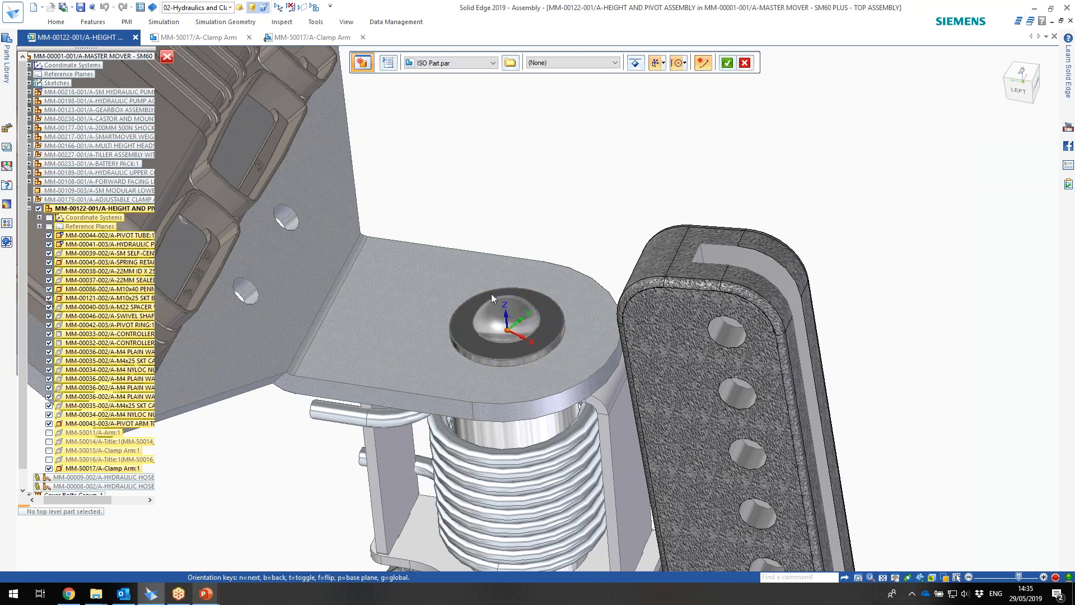
left_click(566, 61)
left_click(570, 59)
left_click(570, 62)
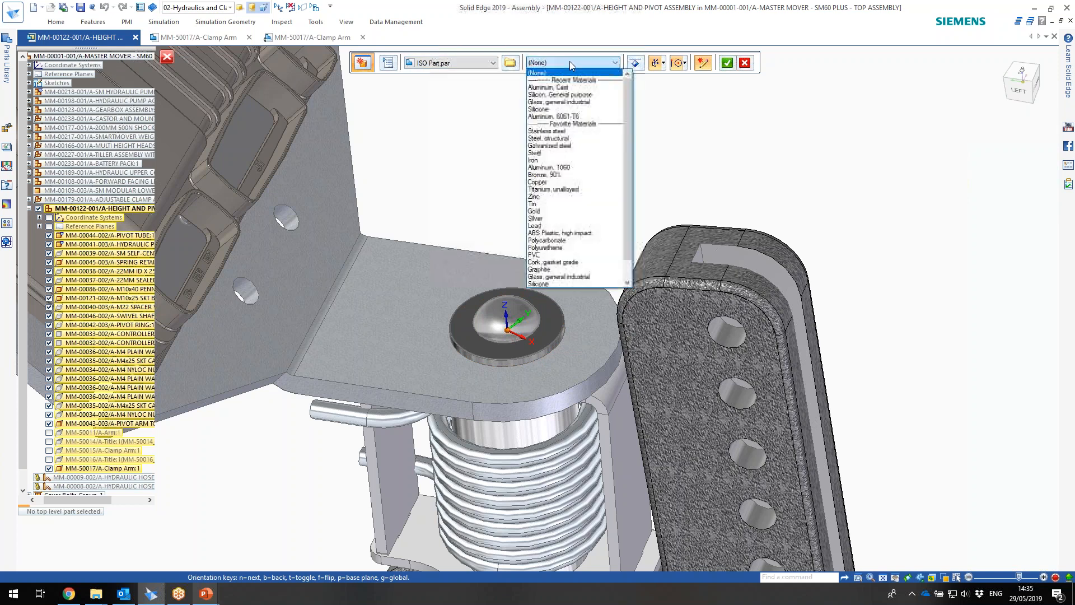
left_click(580, 96)
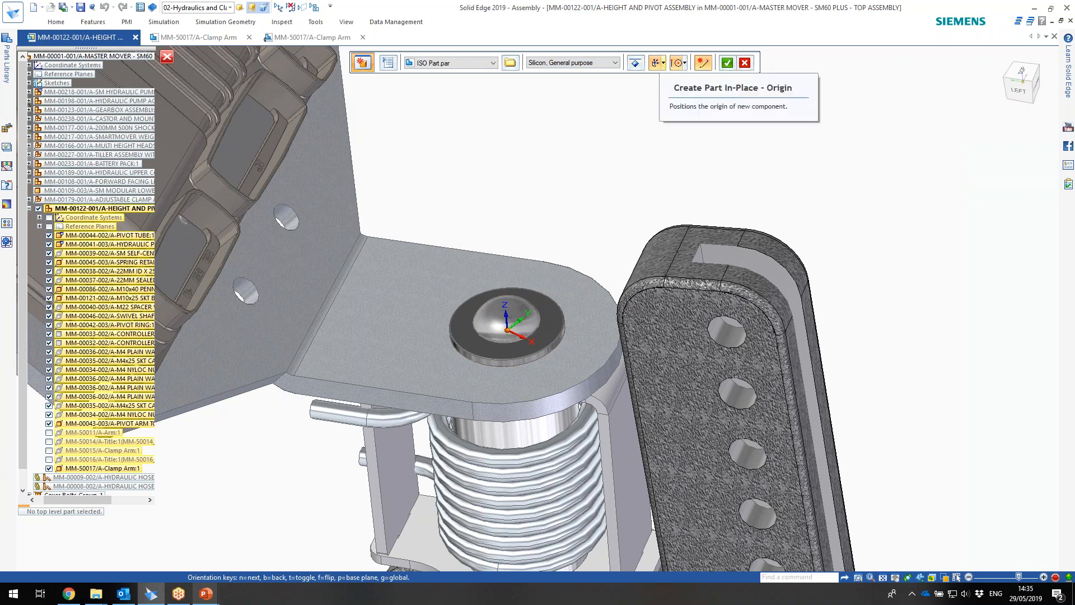
left_click(727, 63)
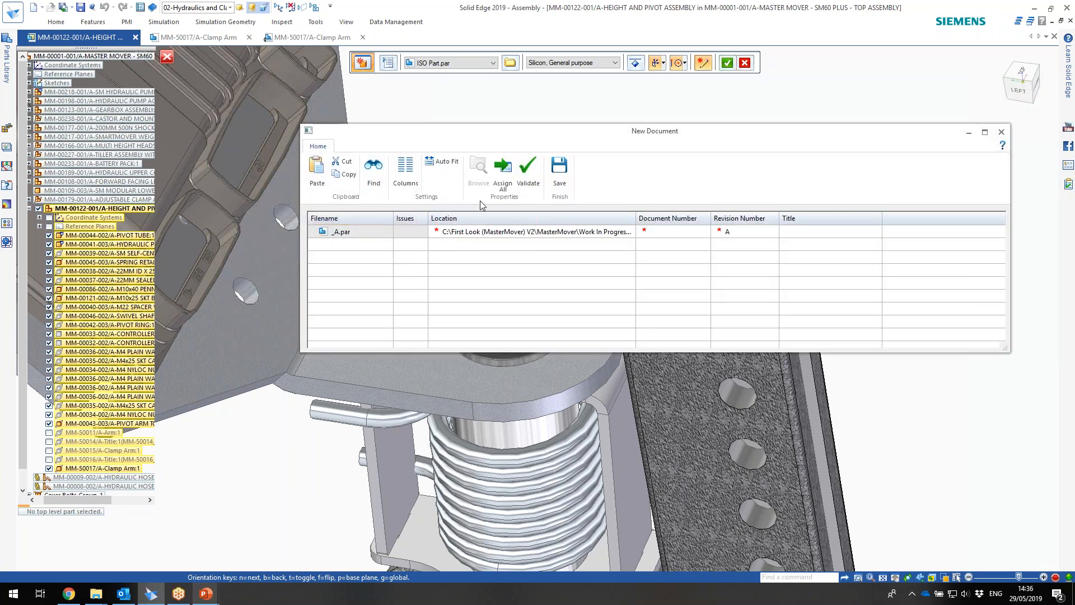
- Assign a document number to the new part, title it "Silcone Cap", validate the properties and save the document
left_click(501, 167)
left_click(808, 231)
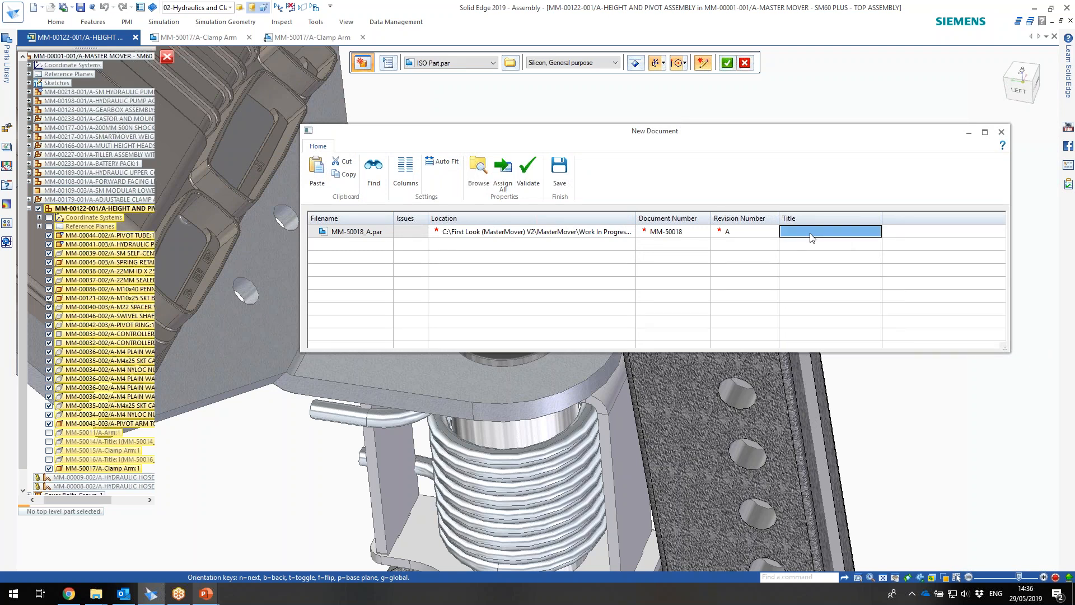
type("Silcone Cap")
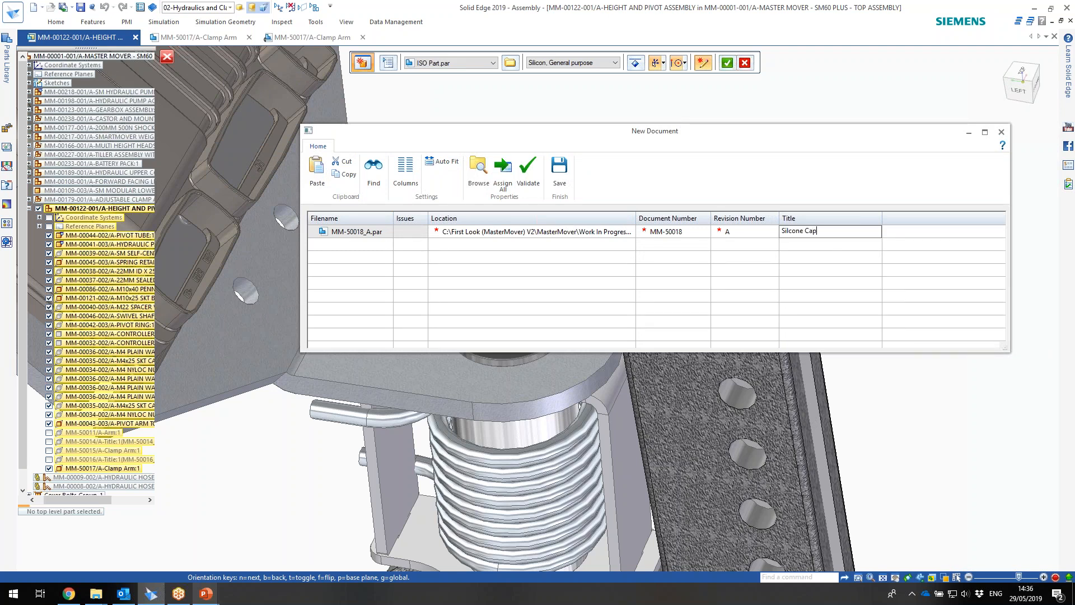
left_click(529, 178)
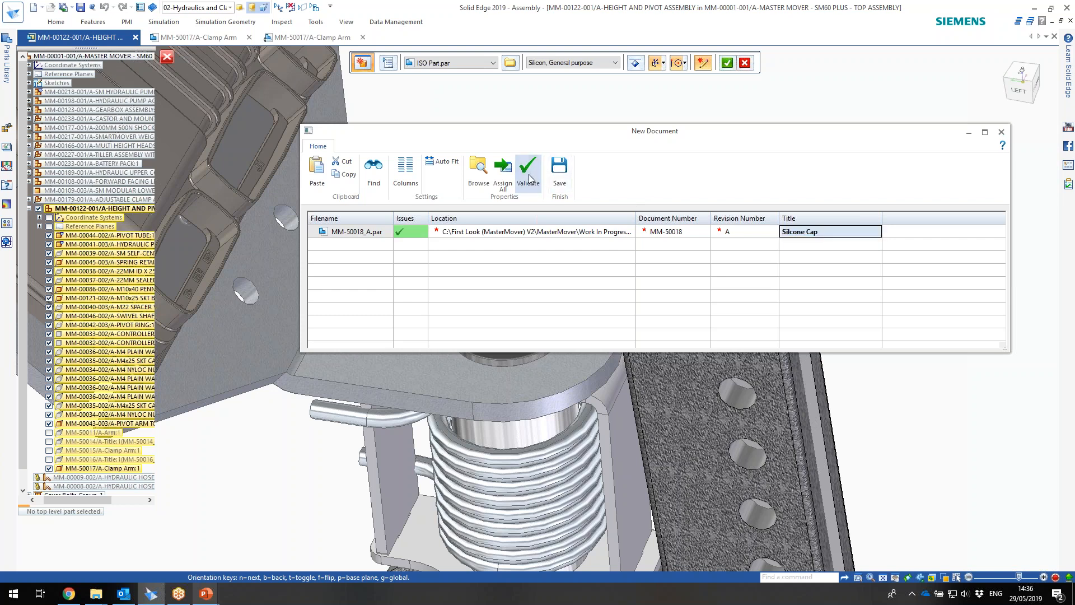
left_click(557, 174)
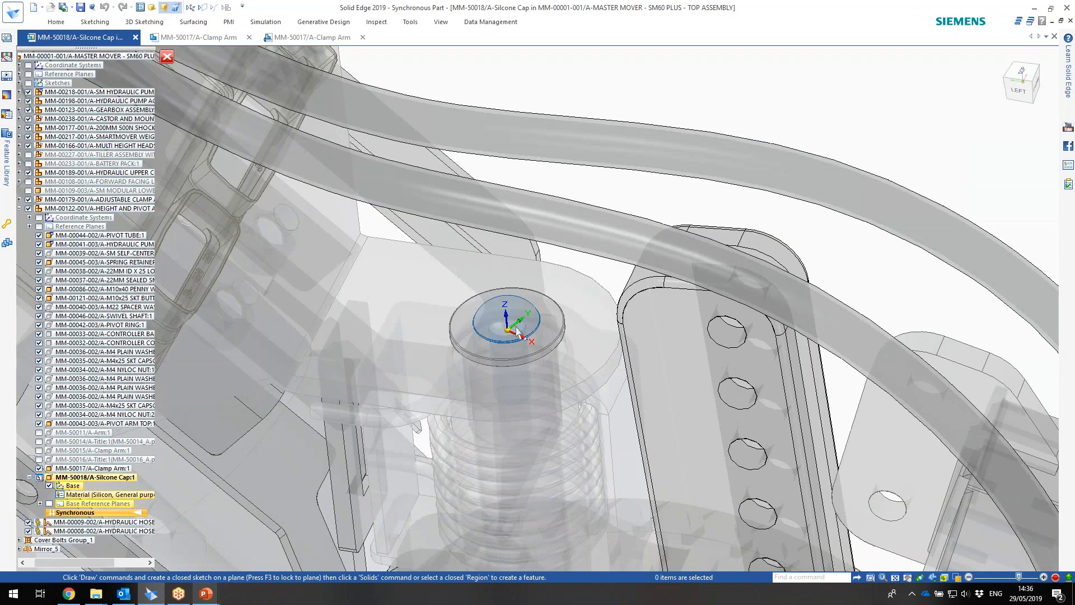
- Model a cylinder 34 mm in diameter and 10 mm high, centred on the part origin and standing on the horizontal base plane
middle_click_drag(522, 292, 501, 329)
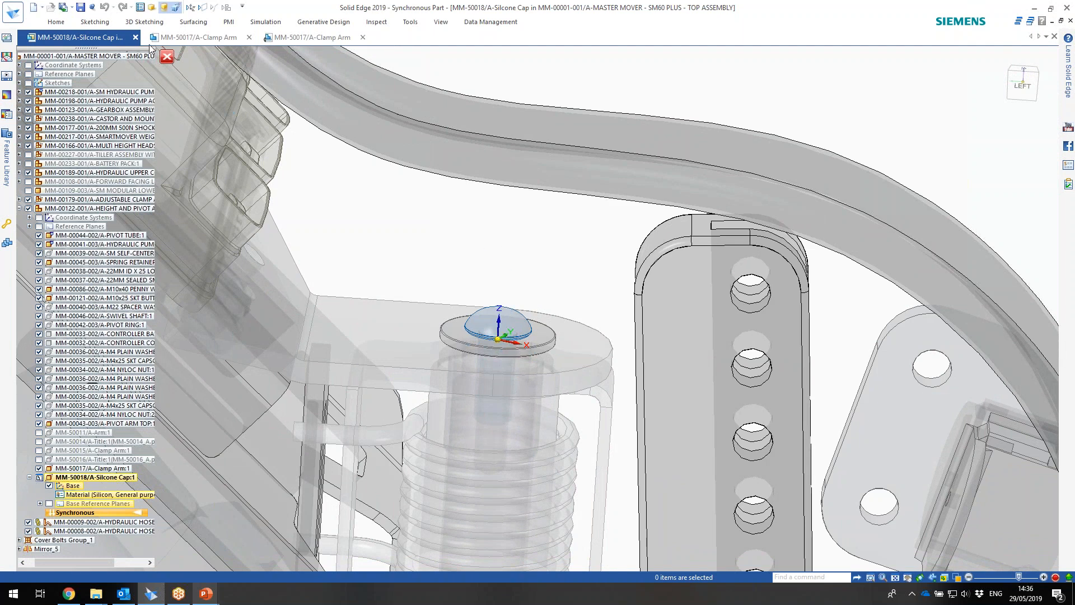
left_click(56, 22)
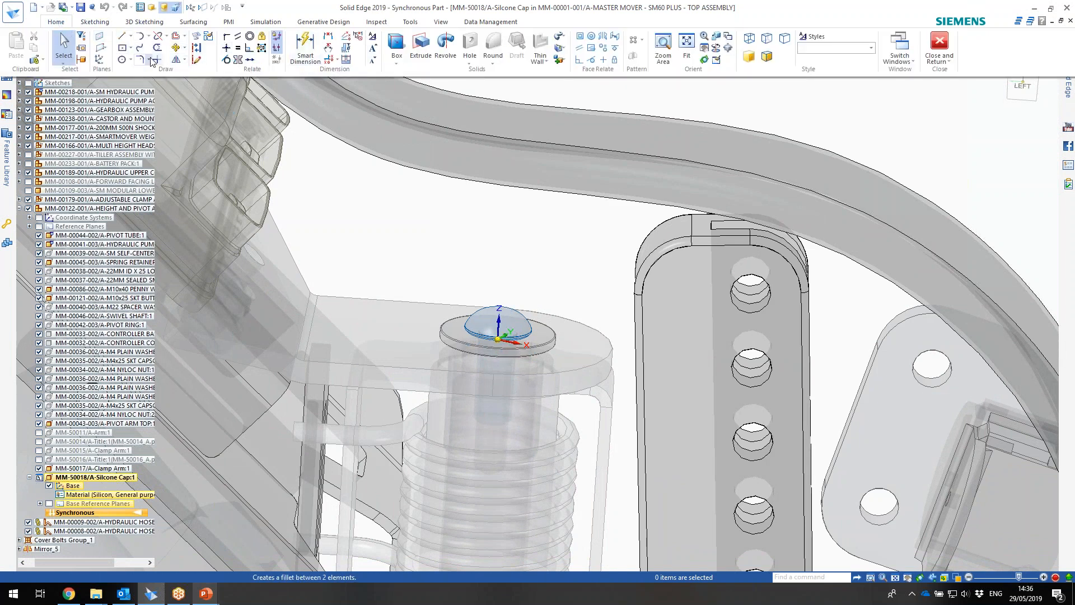
left_click(401, 66)
left_click(413, 85)
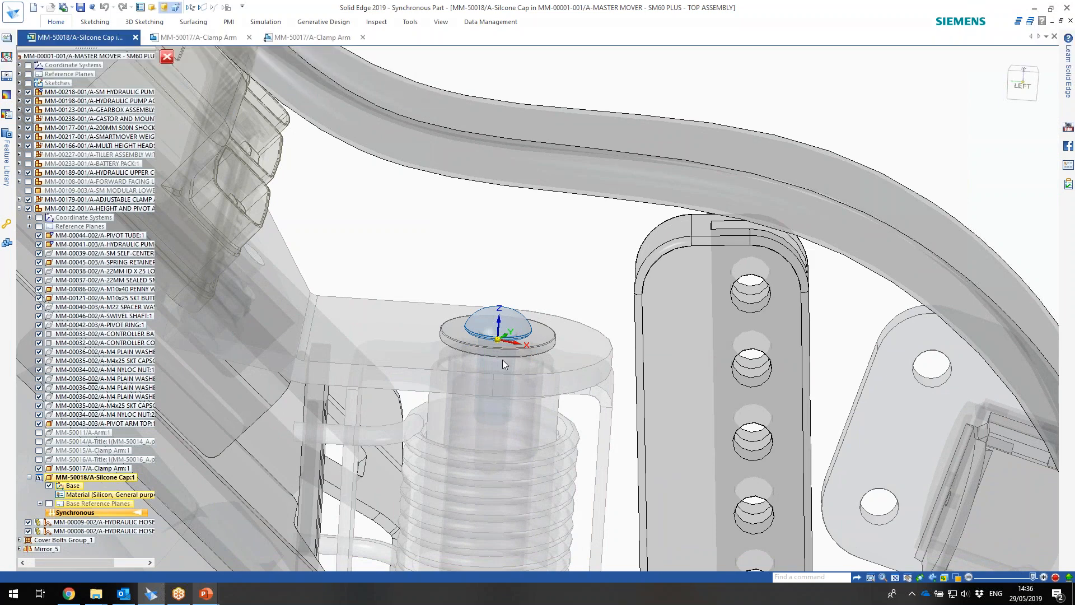
scroll(526, 339, "up", 5)
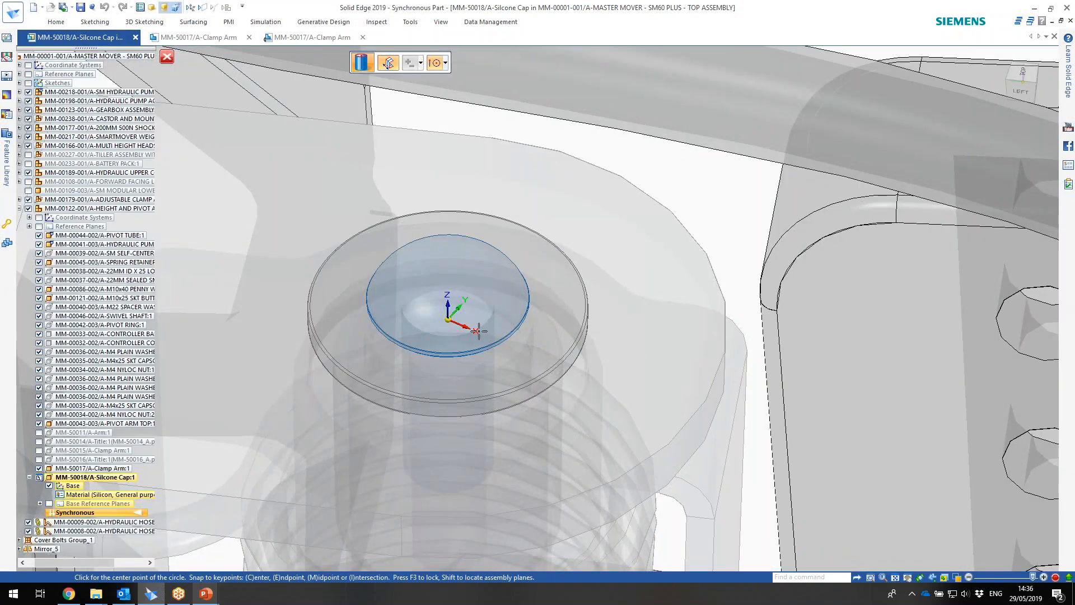
scroll(482, 333, "down", 1)
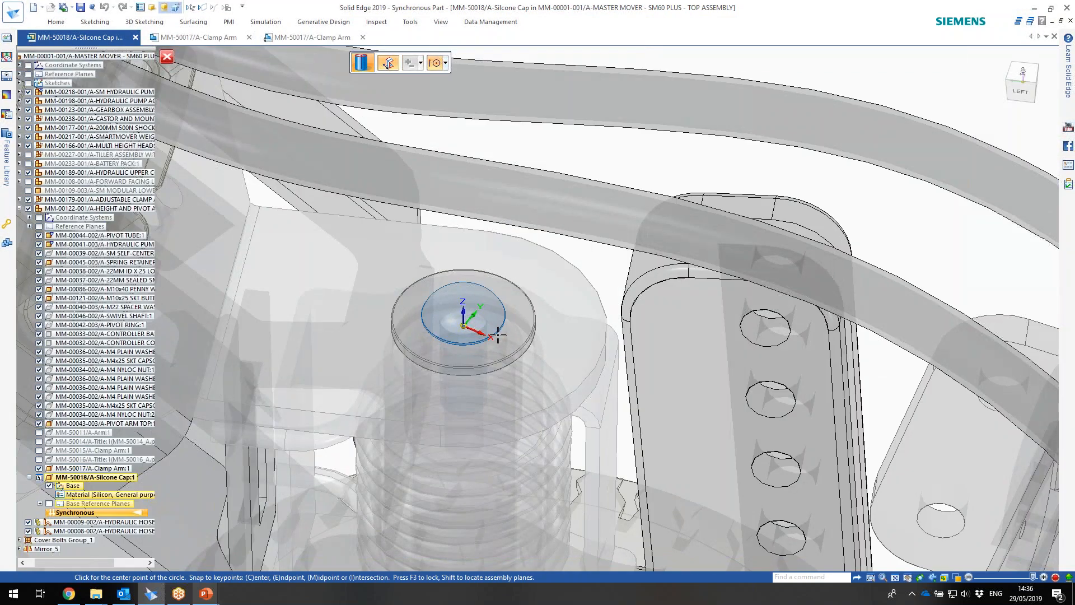
middle_click_drag(483, 316, 492, 316)
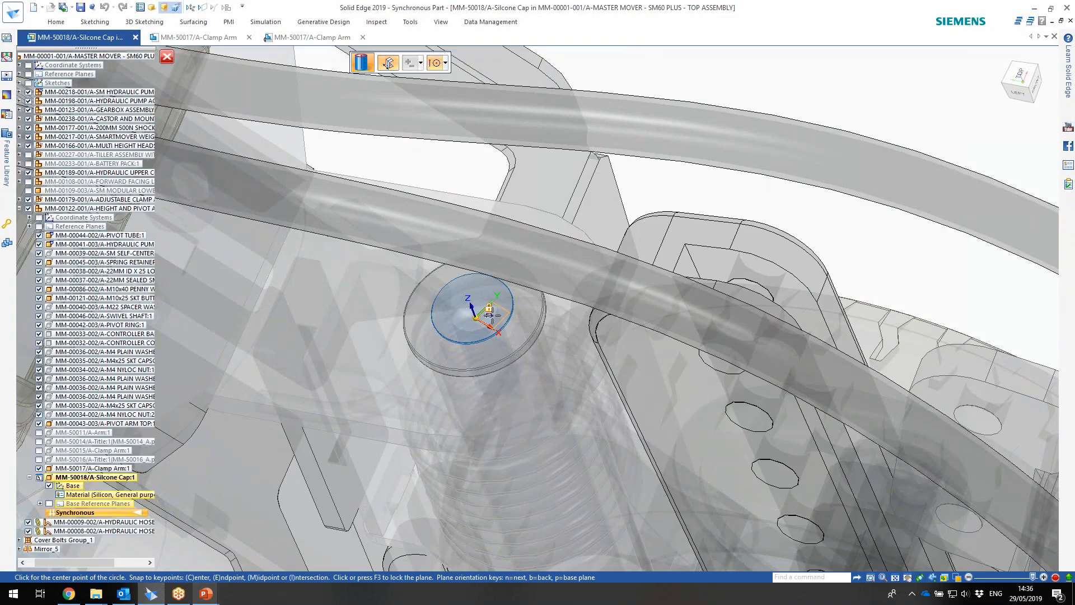
left_click(488, 311)
scroll(482, 317, "up", 3)
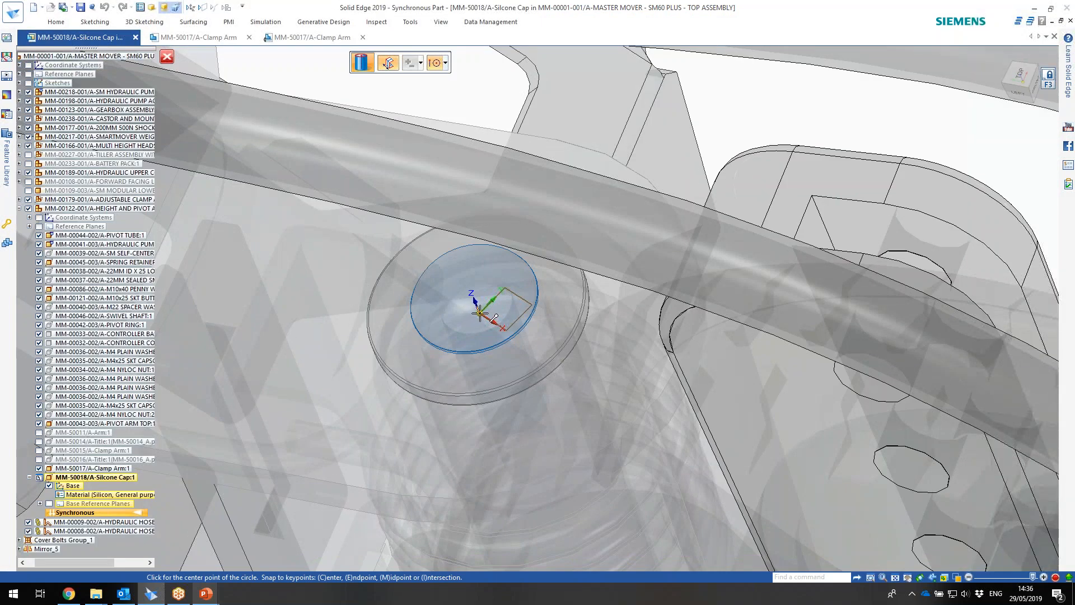
left_click(479, 312)
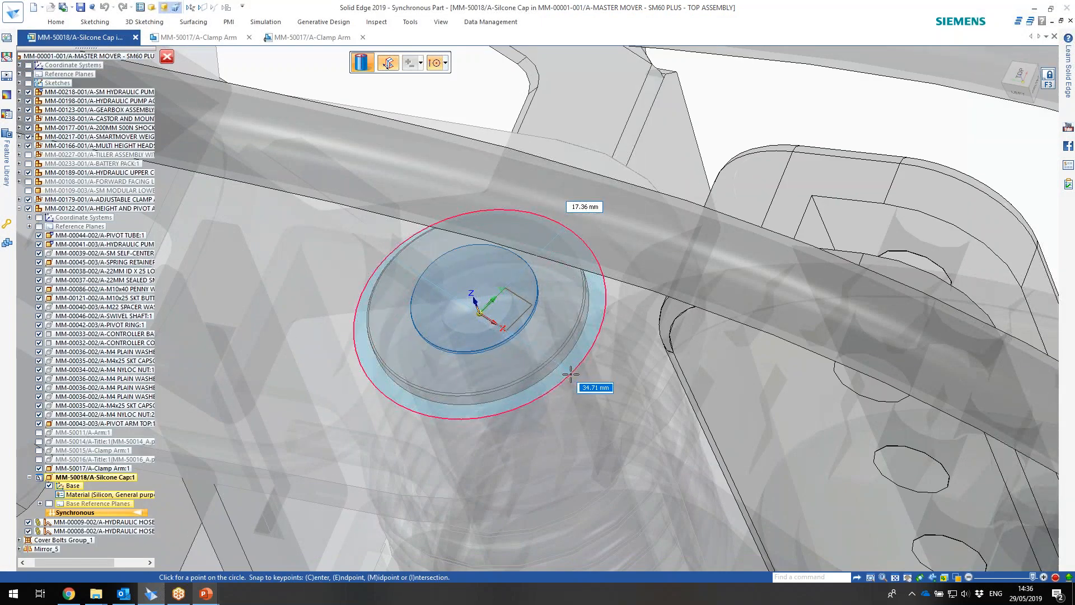
key("Return")
middle_click_drag(544, 353, 547, 327)
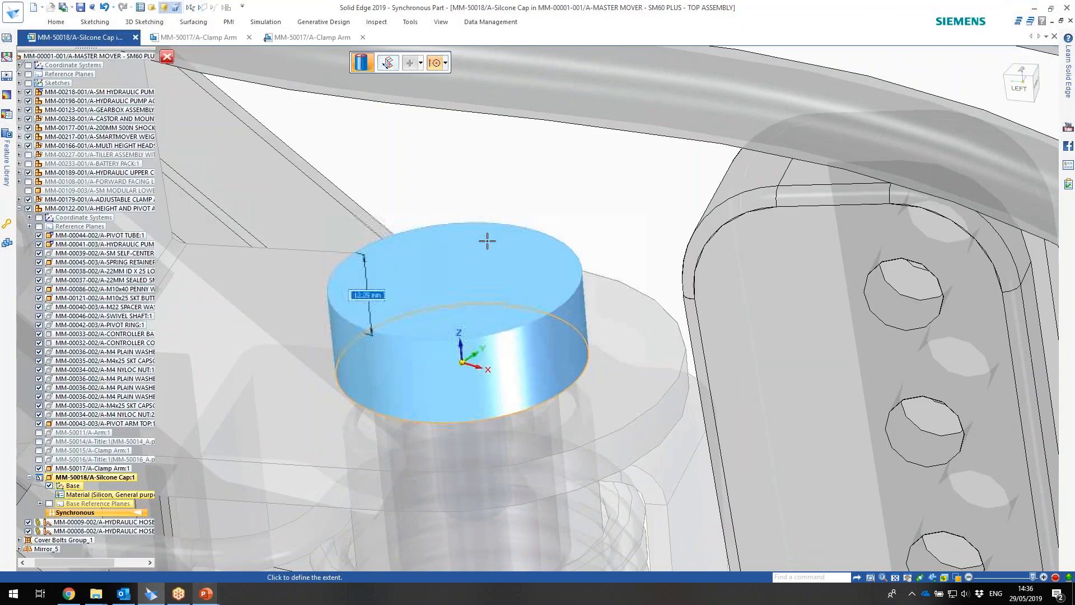
key("Return")
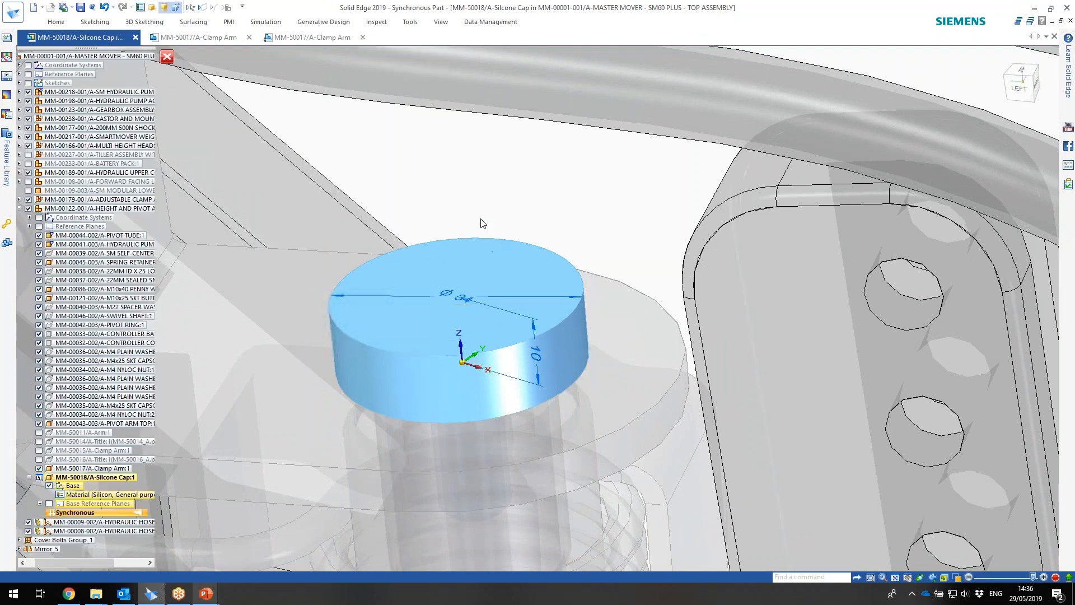
- Try to round the cylinder's top circular edge with a 10 mm radius
right_click(494, 180)
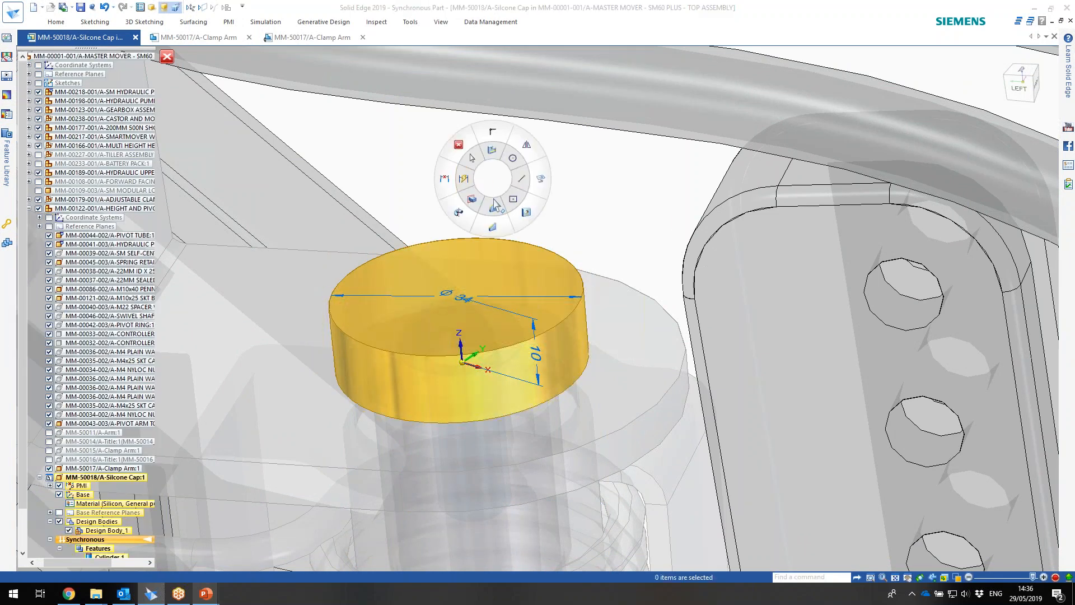
left_click(496, 209)
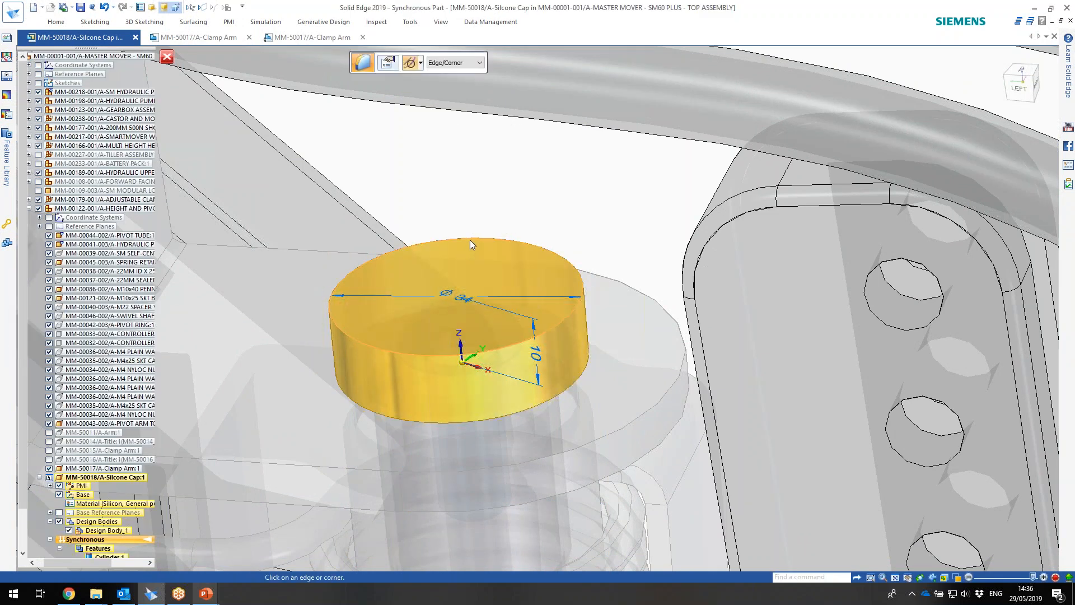
left_click(469, 239)
type("10")
key("Return")
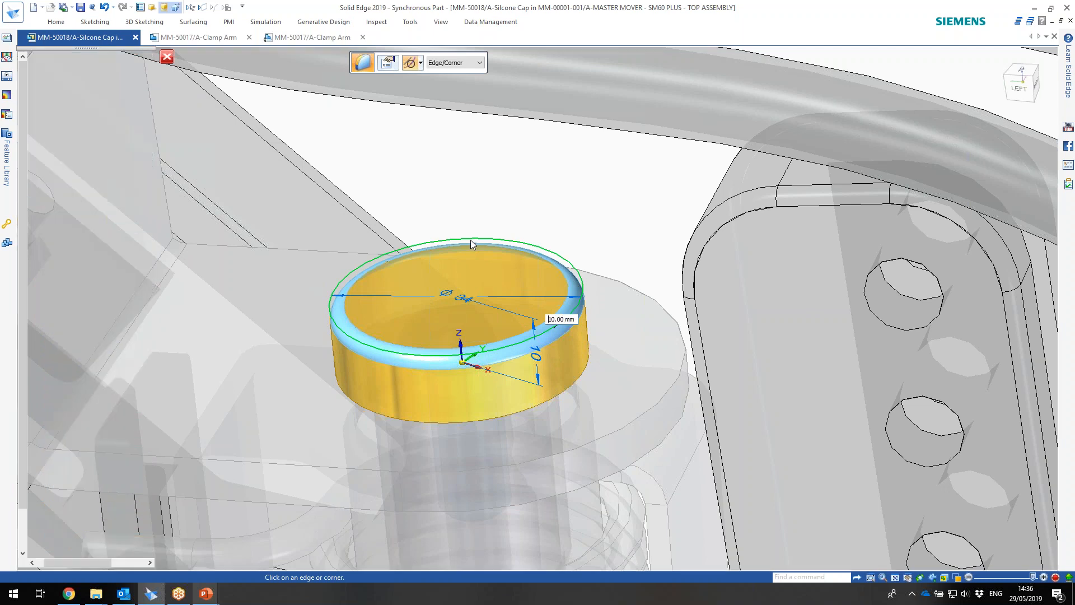
key("Escape")
key("ctrl+z")
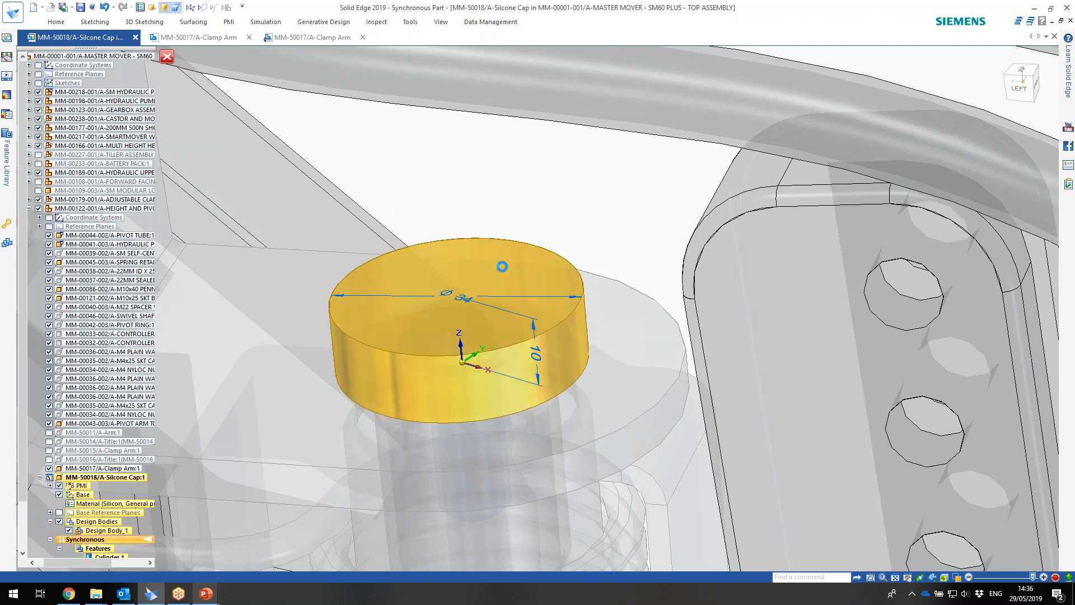
- Round the cap's top circular edge with a 5 mm radius
left_click(557, 269)
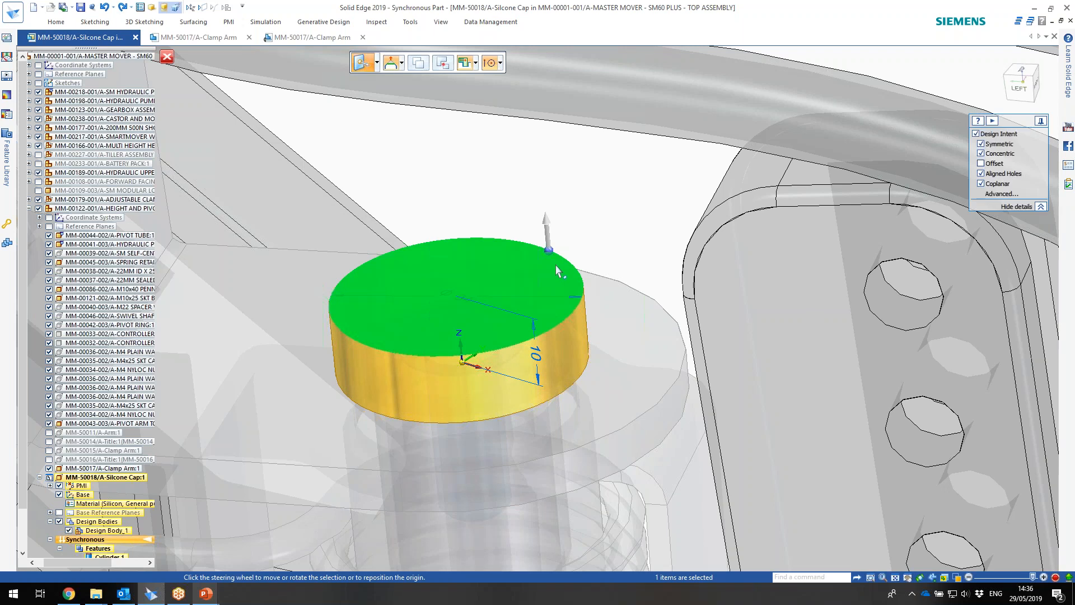
left_click(455, 186)
right_click_drag(459, 156, 464, 179)
left_click(522, 242)
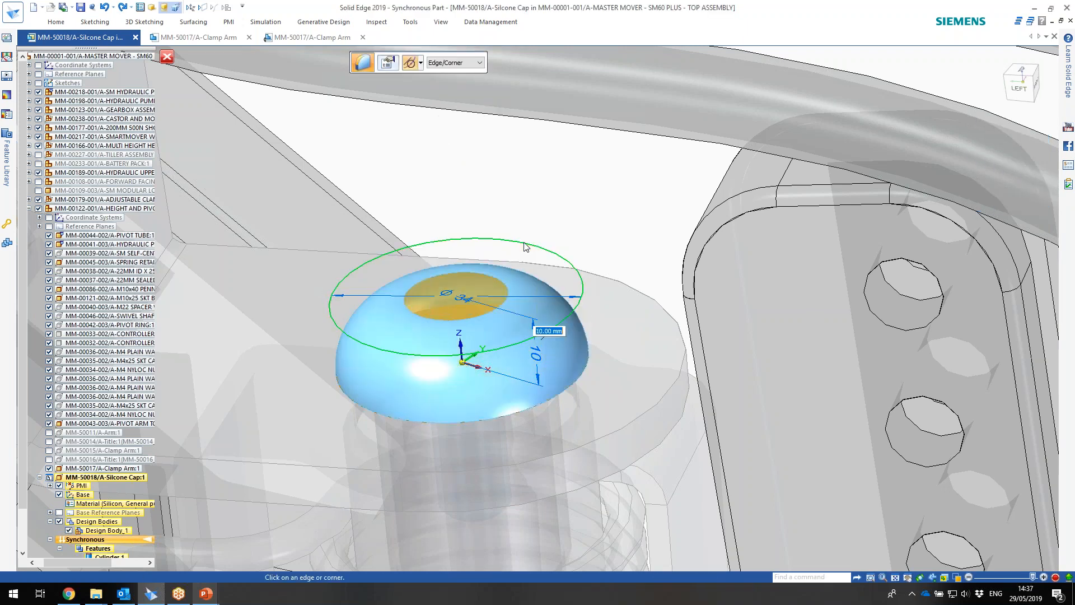
type("5")
key("Return")
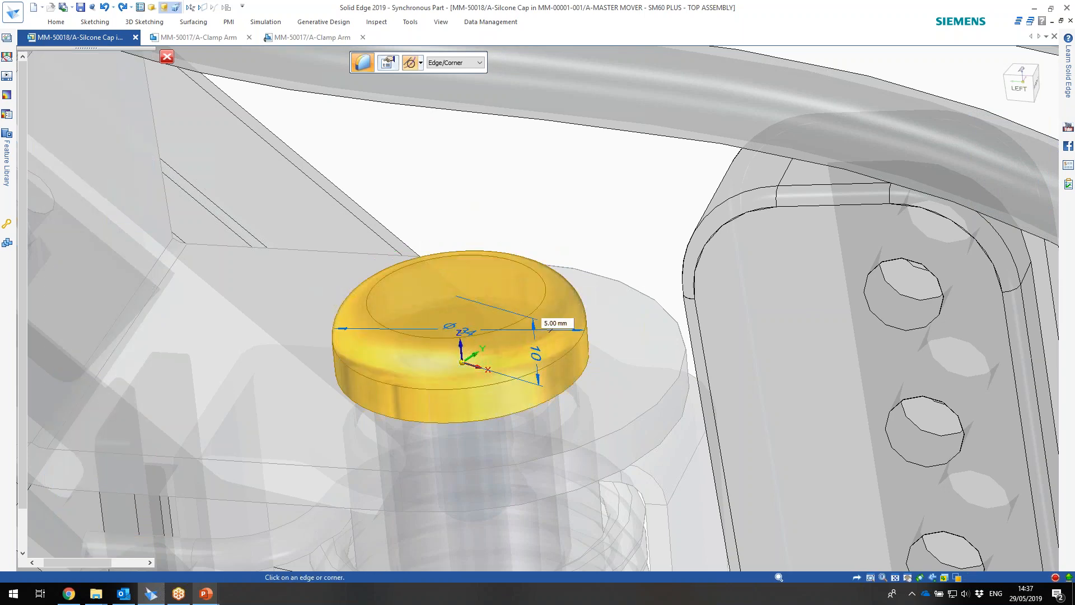
key("Escape")
- Subtract the pivot bolt and its washer from the silicone cap body with a boolean operation
middle_click_drag(453, 371, 475, 365)
right_click_drag(474, 365, 474, 402)
middle_click_drag(474, 402, 444, 365)
right_click_drag(452, 375, 453, 410)
middle_click_drag(444, 280, 442, 334)
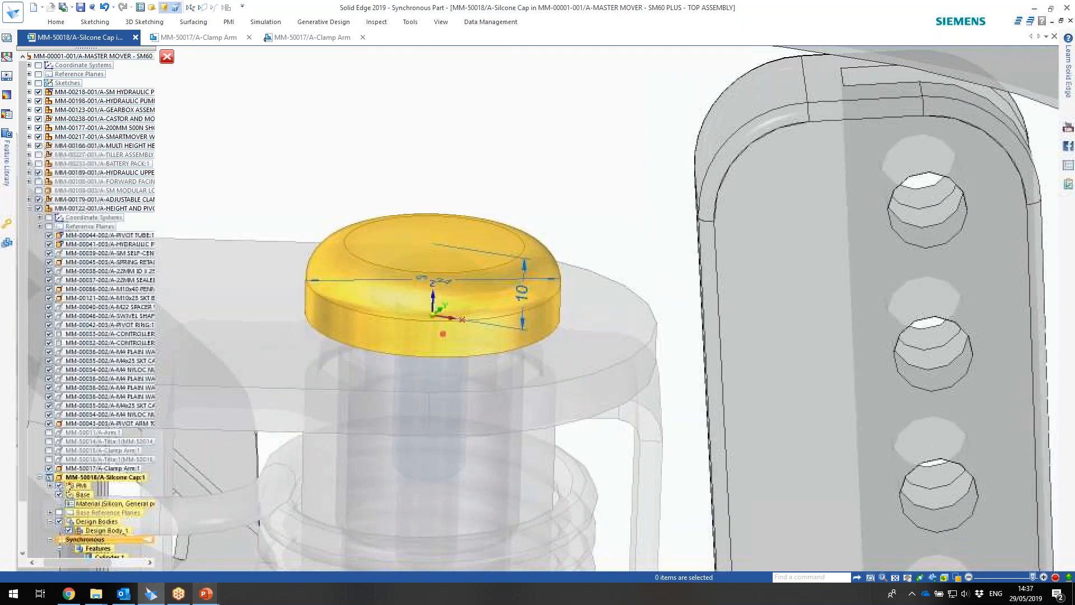
left_click(55, 24)
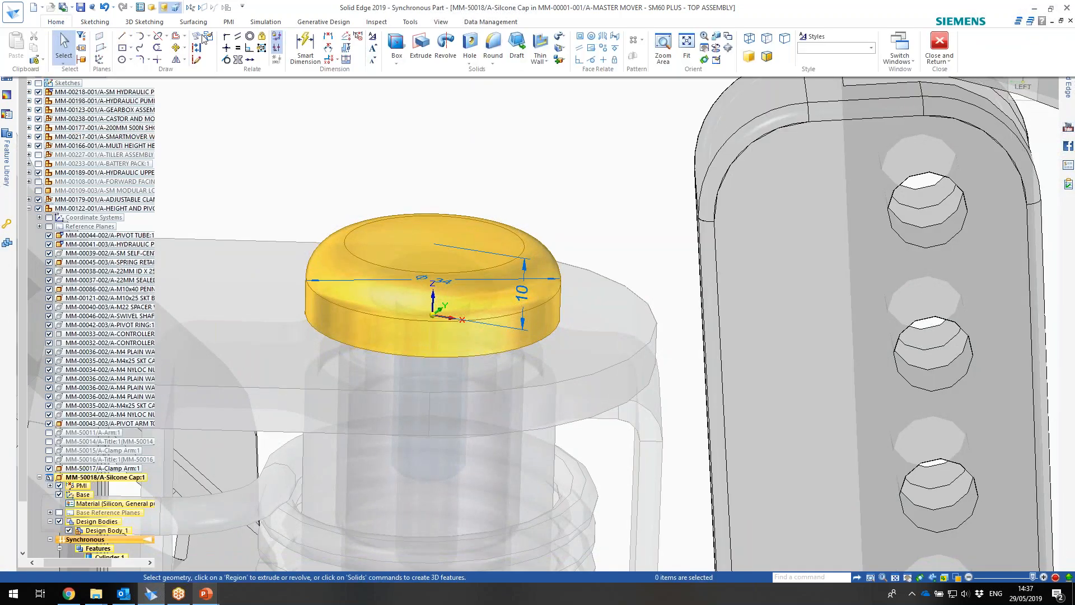
left_click(561, 60)
left_click(582, 136)
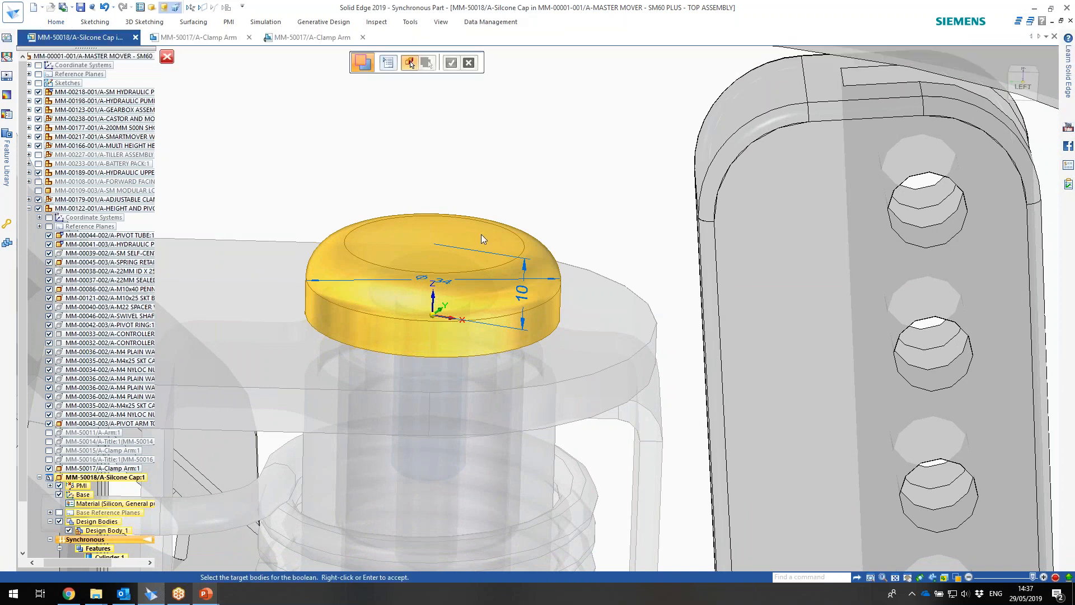
left_click(529, 248)
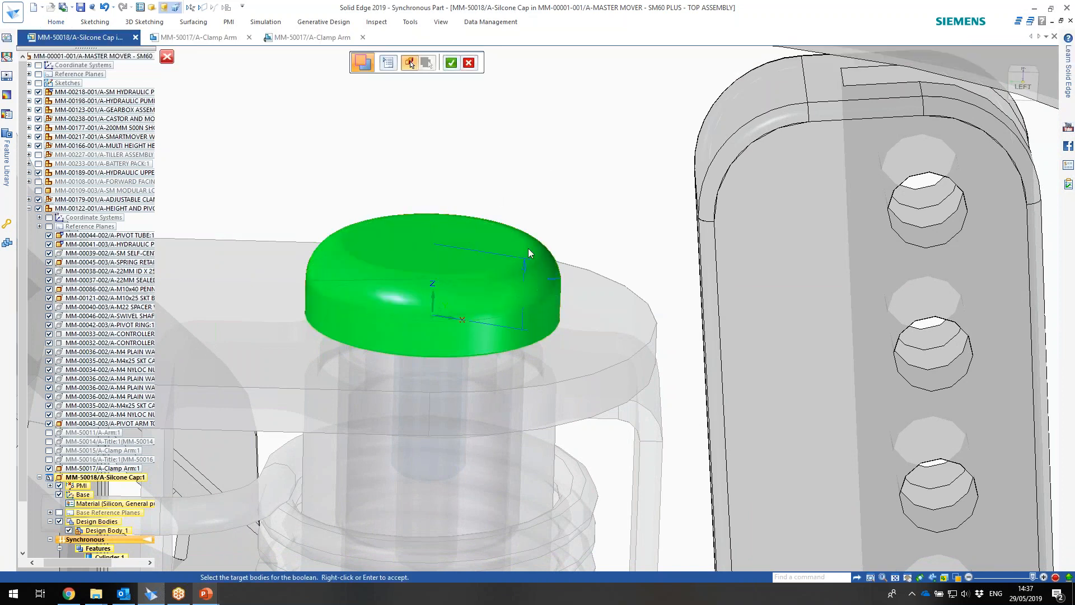
middle_click_drag(411, 340, 445, 249)
right_click(449, 243)
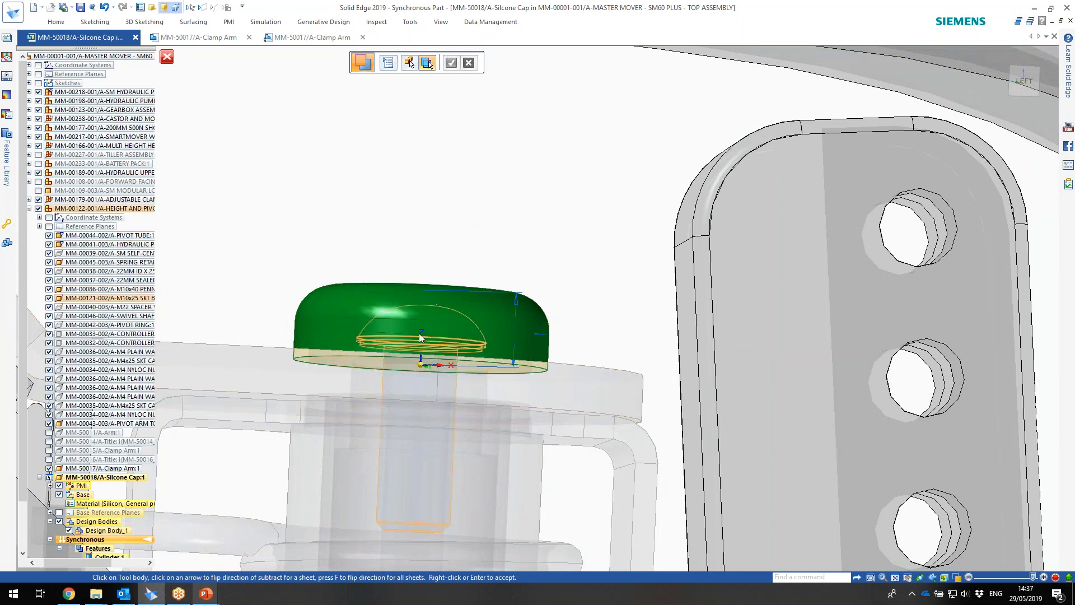
left_click(482, 351)
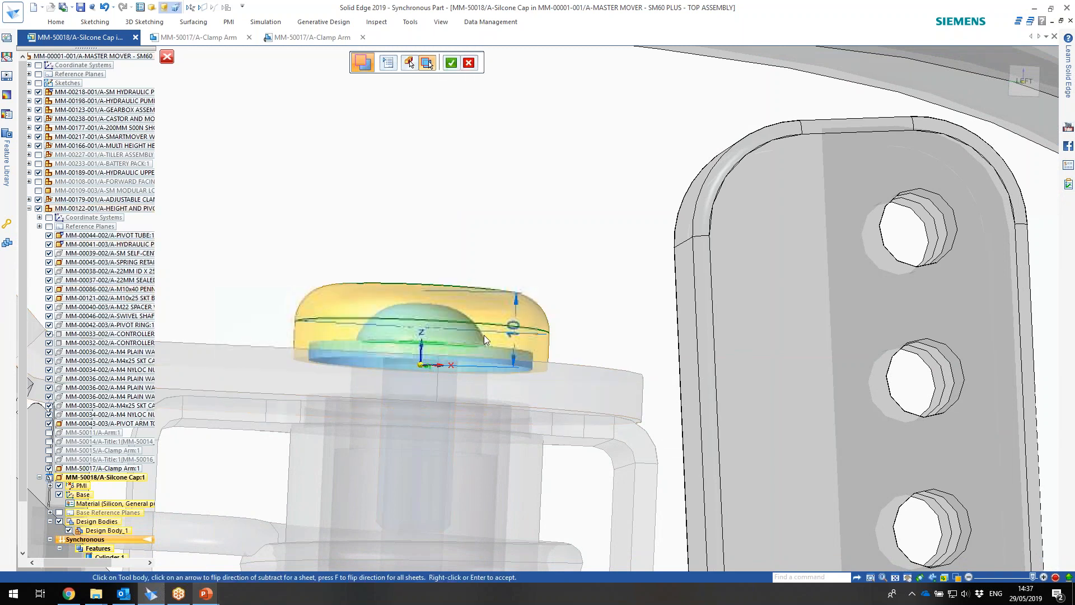
left_click(451, 62)
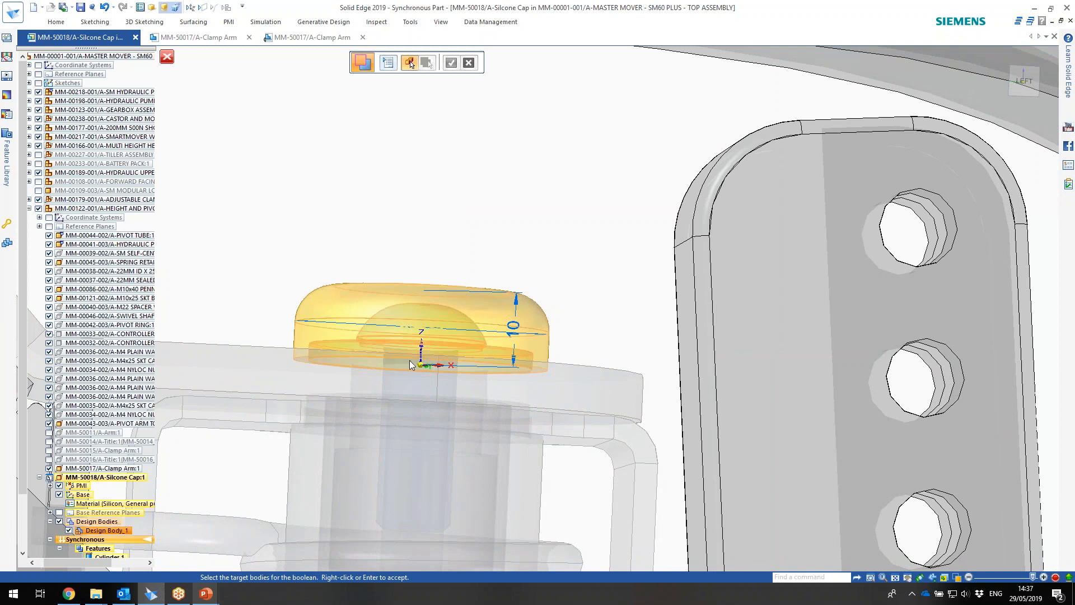
- Hide the surrounding assembly temporarily and examine the recess in the cap's underside
key("ctrl+shift+p")
middle_click_drag(434, 371, 363, 289)
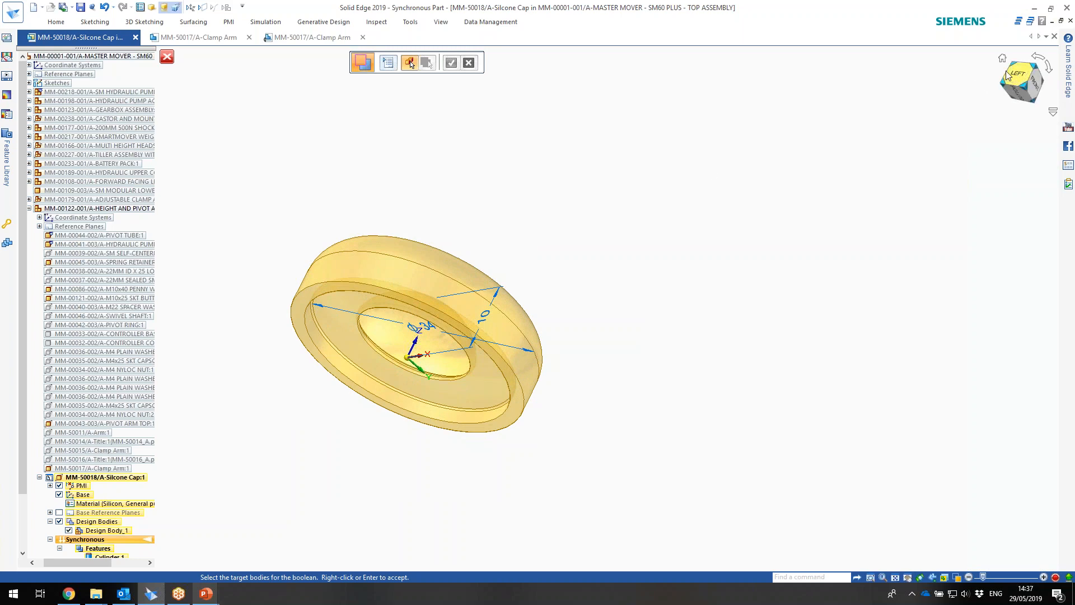
key("ctrl+shift+p")
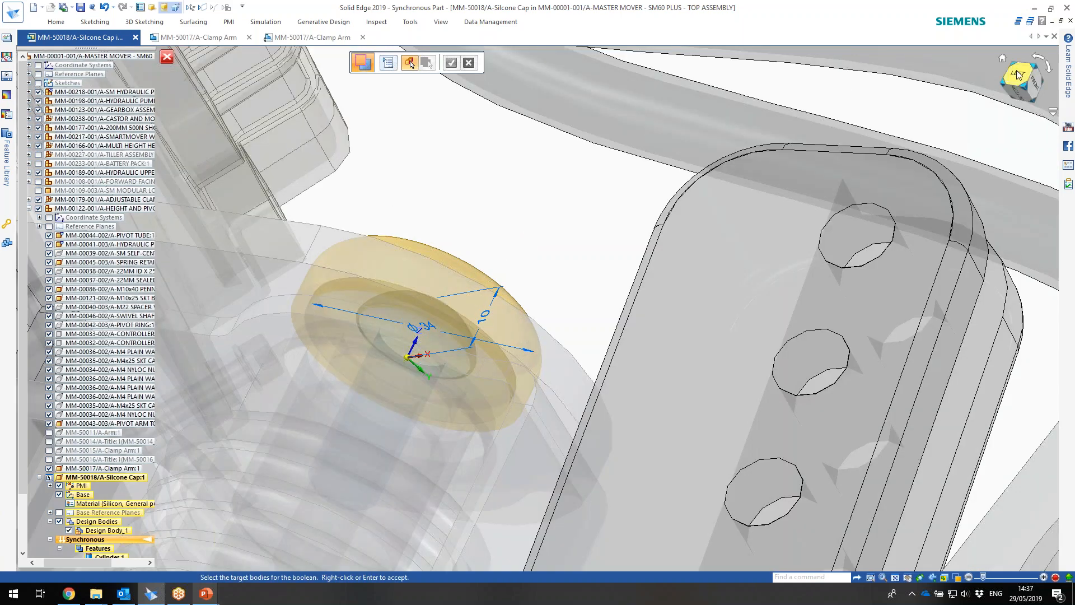
- Finish editing the cap in place and return through the height and pivot assembly to the top-level assembly
left_click(1033, 67)
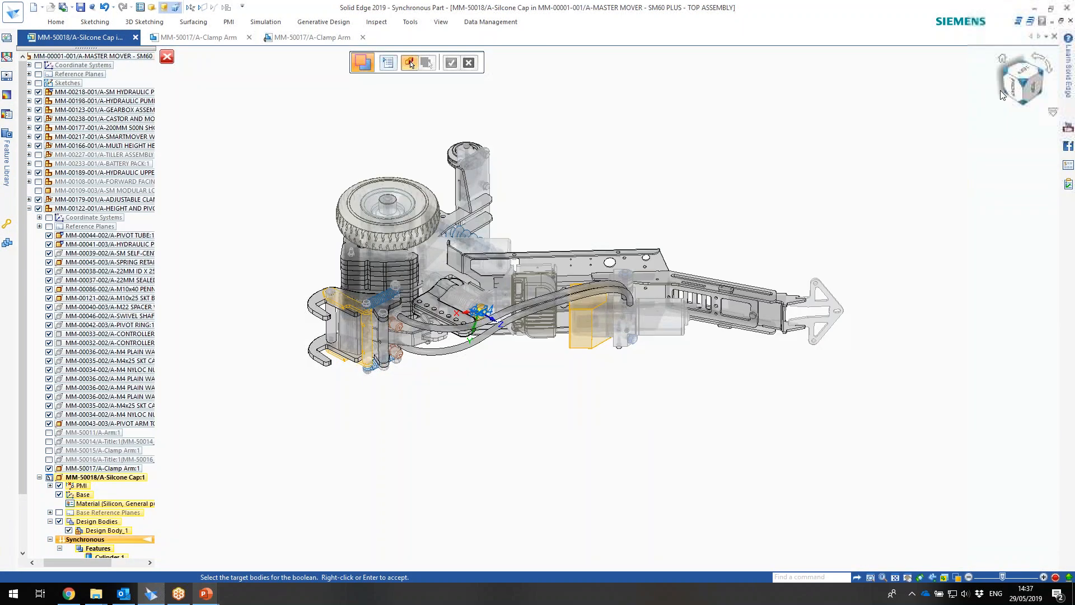
left_click(1003, 62)
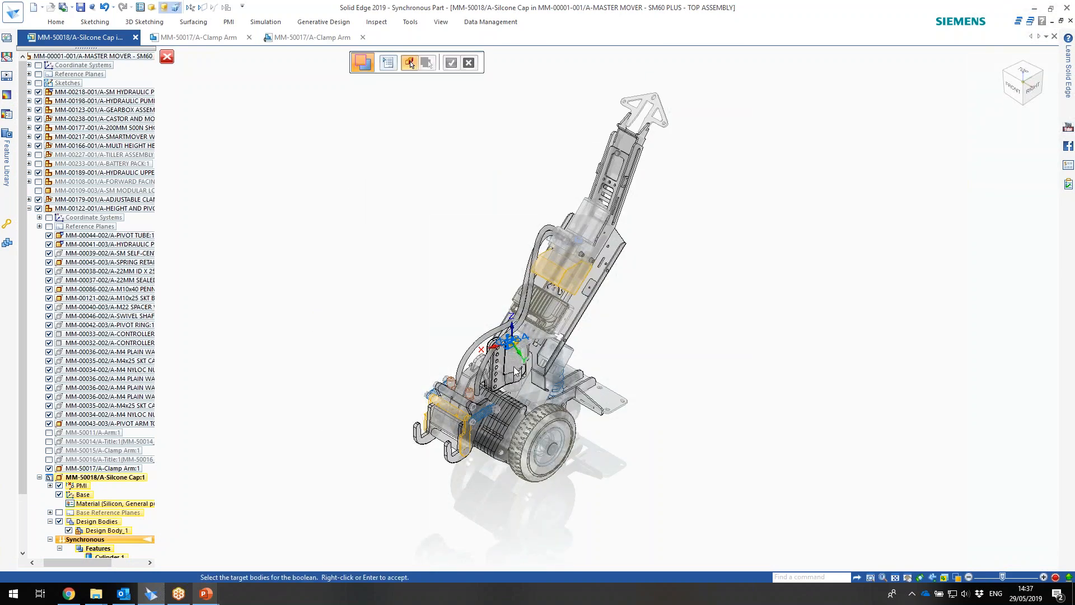
scroll(516, 370, "up", 5)
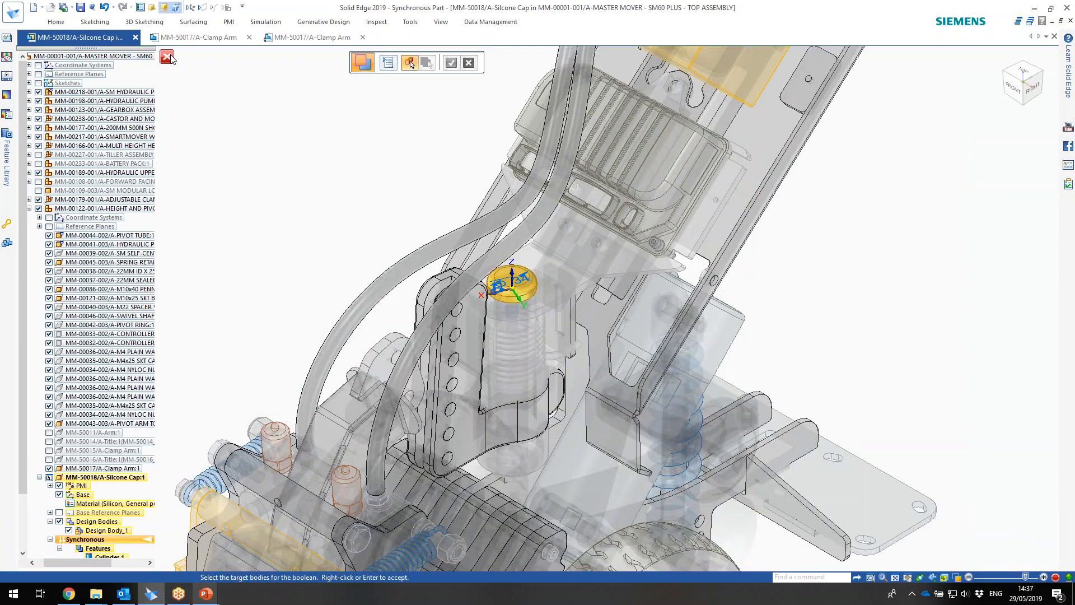
left_click(168, 57)
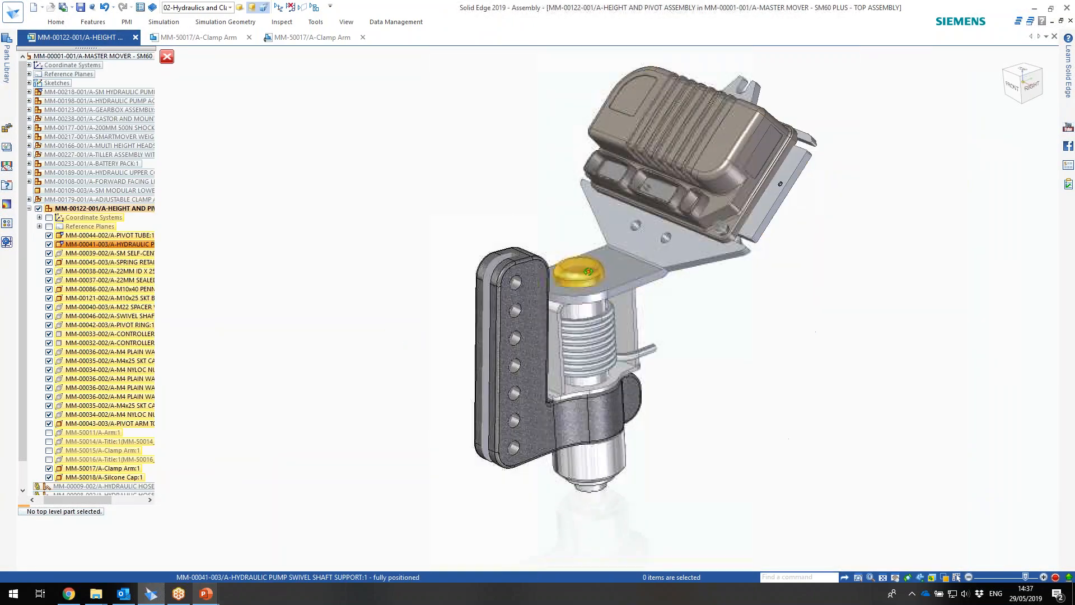
left_click(166, 58)
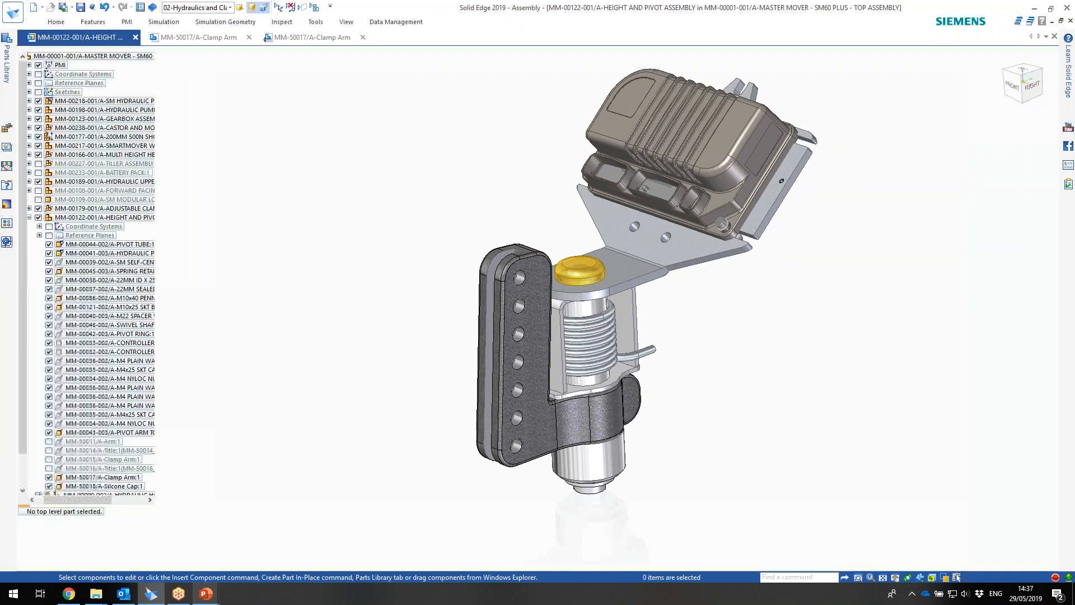
- Inspect the silicone cap, pivot and clamp arm within the complete machine assembly
left_click(1007, 76)
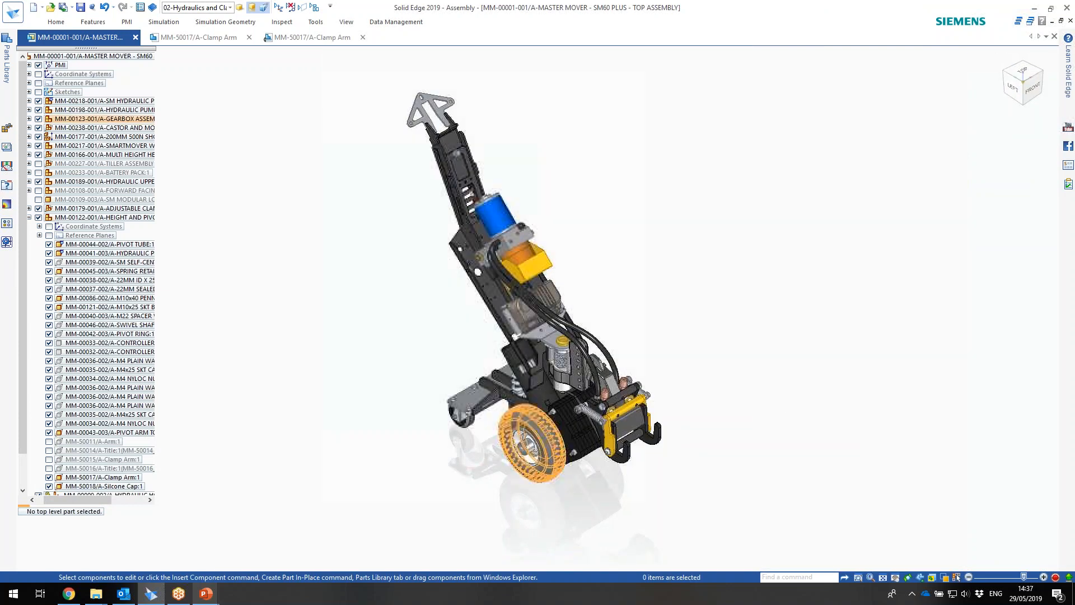
middle_click_drag(526, 431, 588, 417)
scroll(588, 380, "up", 5)
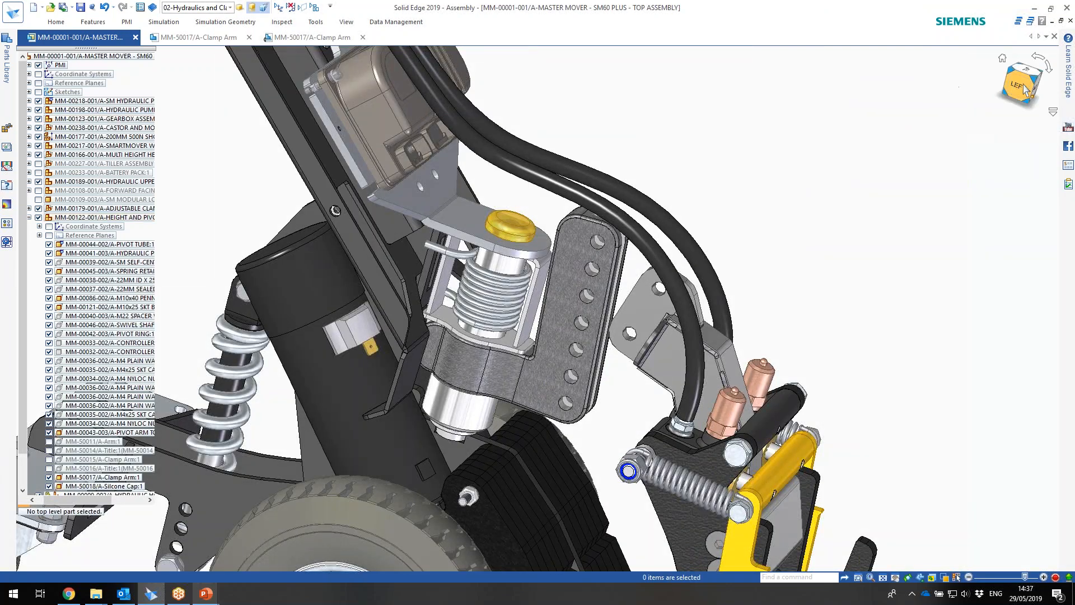
left_click(1025, 88)
scroll(654, 358, "down", 1)
scroll(654, 358, "up", 4)
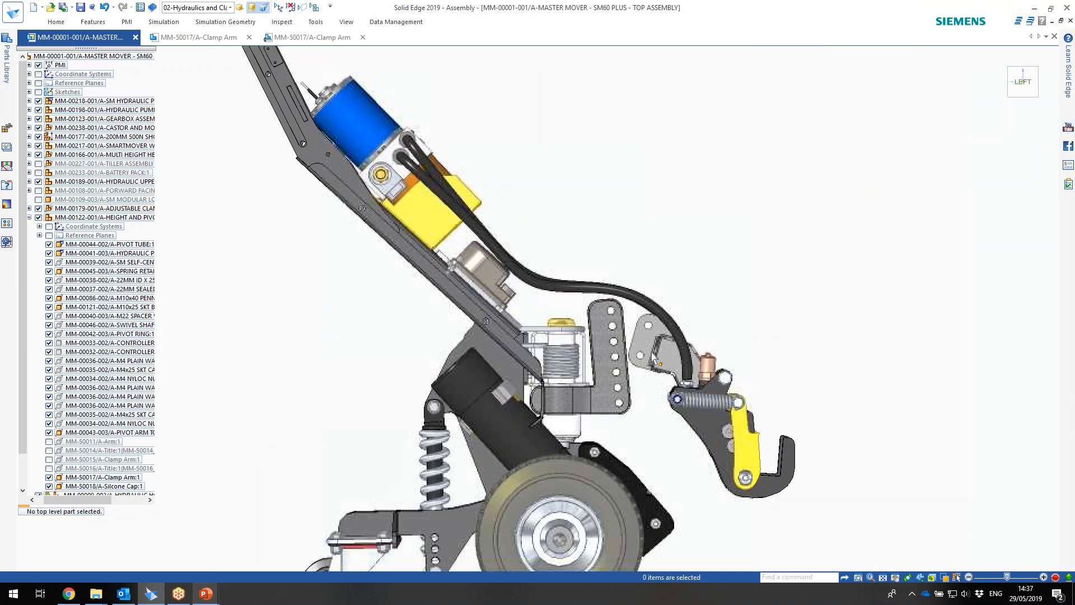
scroll(652, 355, "up", 5)
mouse_move(641, 297)
middle_mouse_down()
mouse_move(609, 300)
mouse_move(642, 306)
middle_mouse_up()
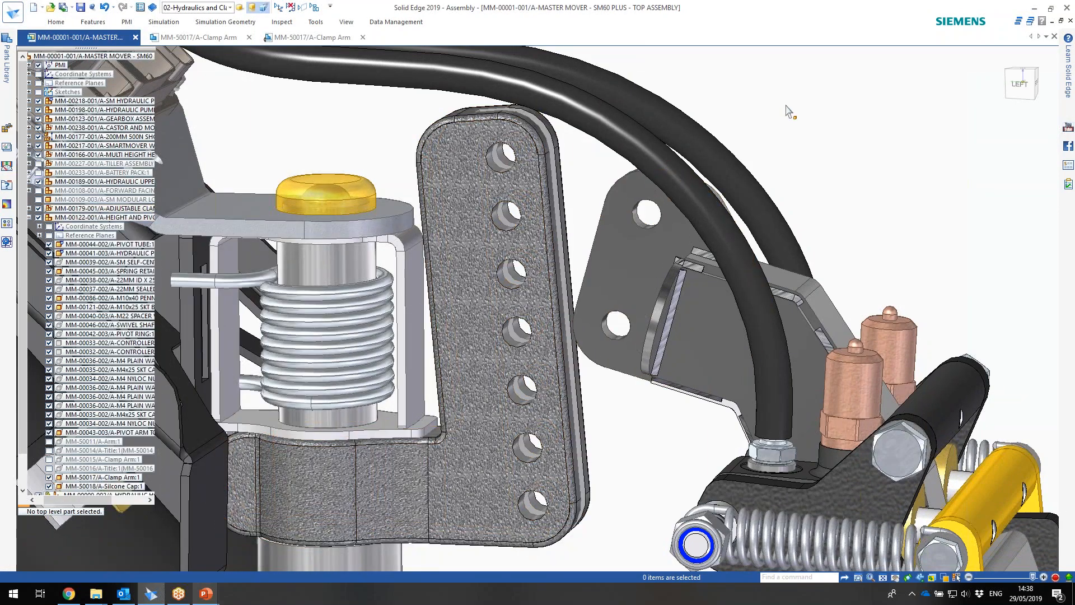
scroll(773, 112, "up", 1)
scroll(776, 113, "down", 5)
scroll(724, 189, "up", 1)
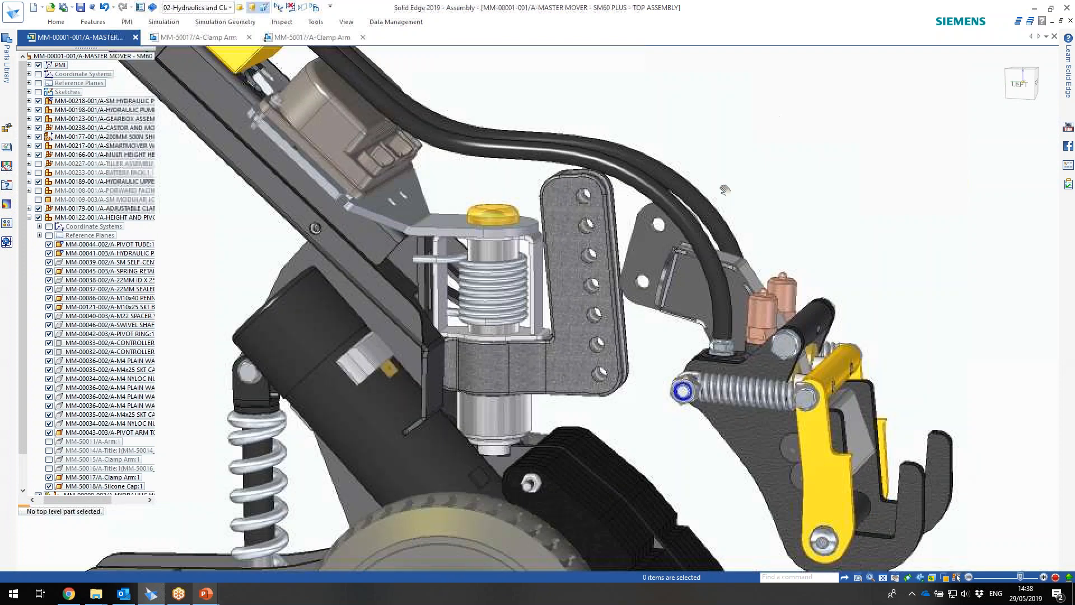
- Try to assemble the adjustable clamp to the clamp arm by aligning its lower bracket hole with the arm's third hole from the top
right_click(731, 189)
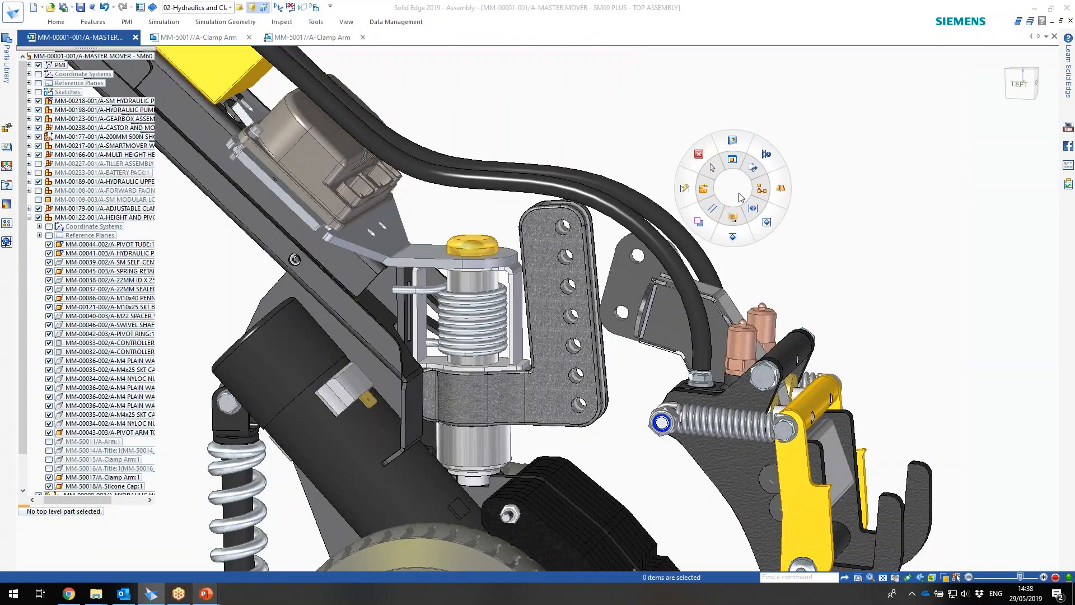
left_click(760, 189)
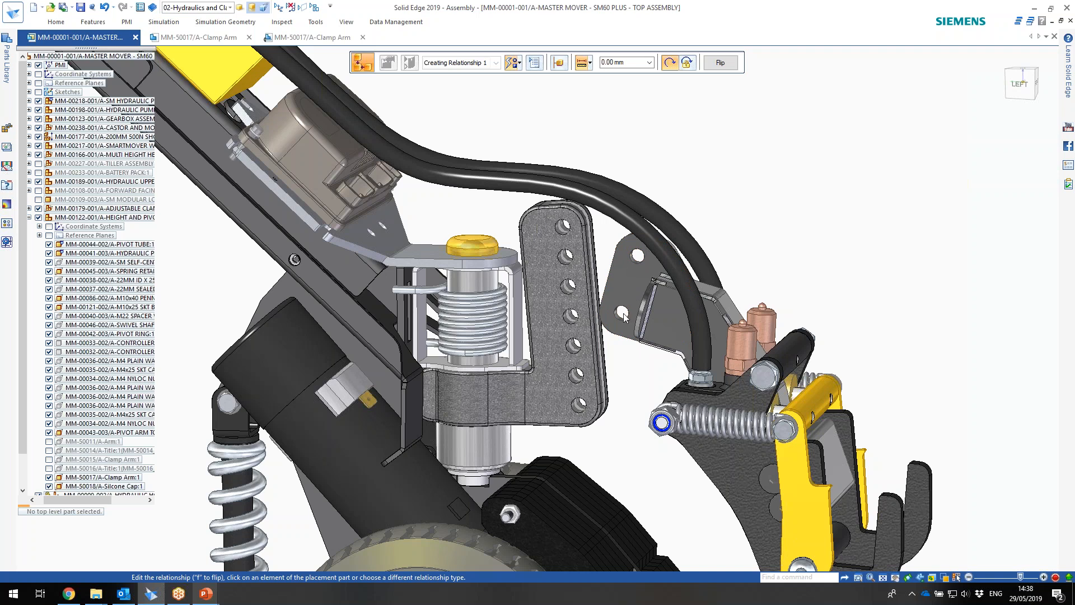
left_click(620, 321)
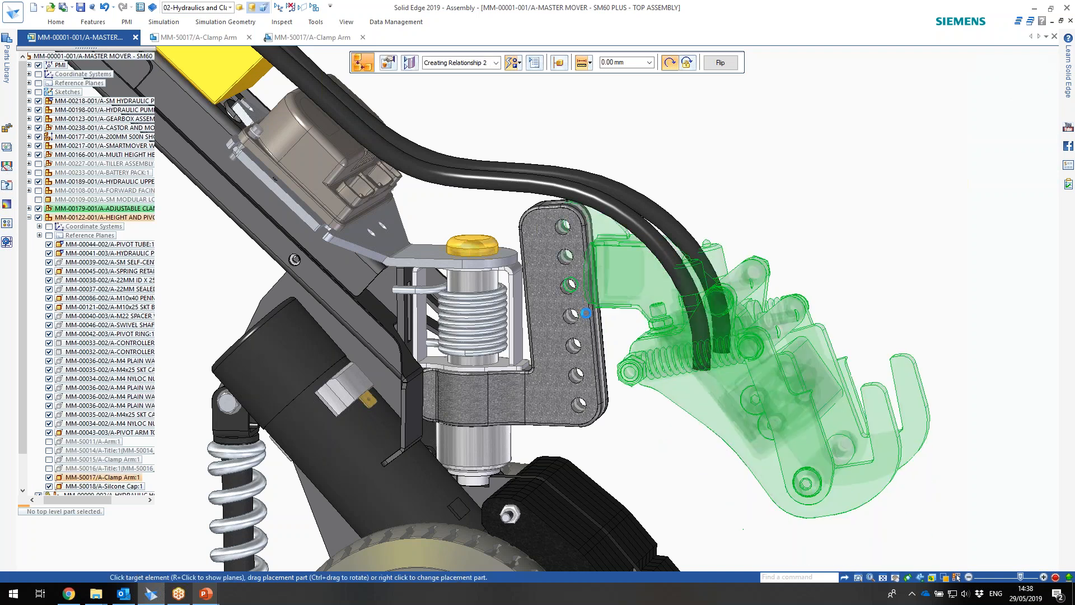
left_click(585, 313)
scroll(567, 227, "up", 5)
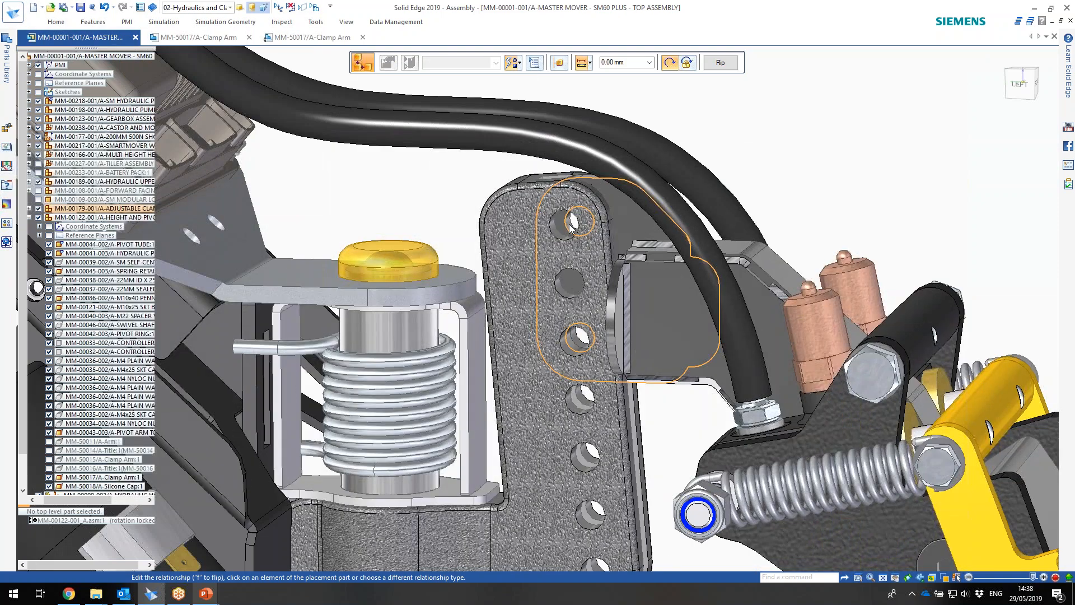
left_click(570, 227)
left_click(588, 276)
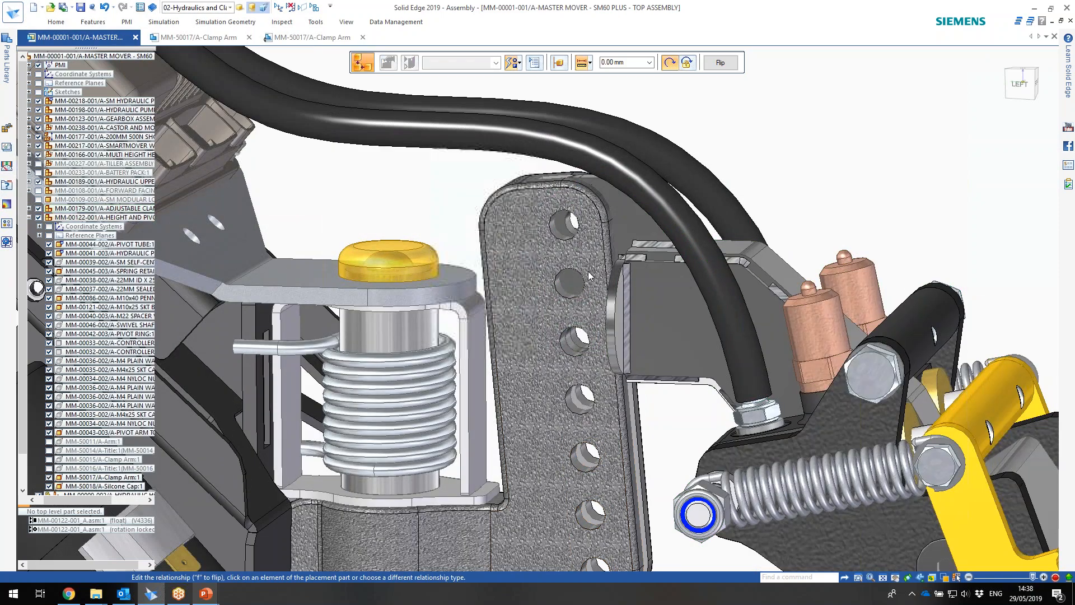
middle_click_drag(566, 248, 586, 250)
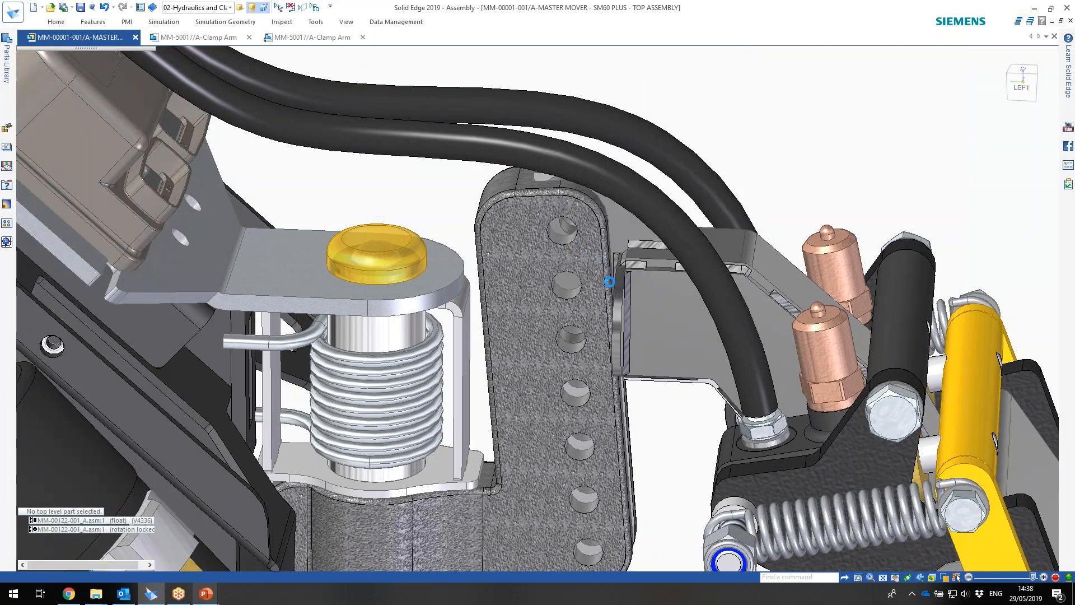
middle_click_drag(620, 290, 601, 294, "shift")
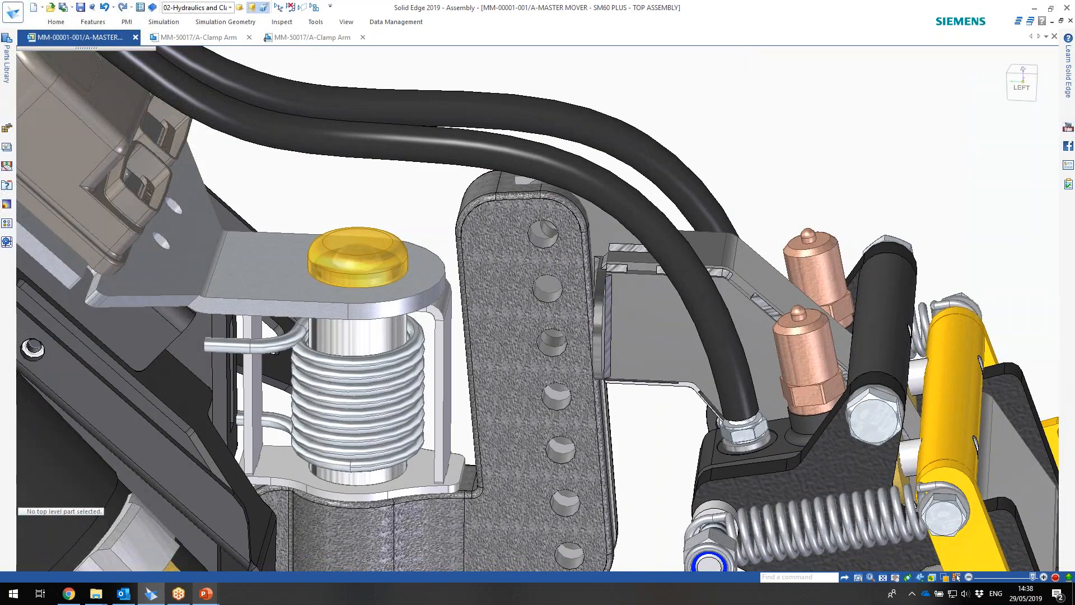
left_click_drag(554, 336, 649, 378)
right_click(733, 117)
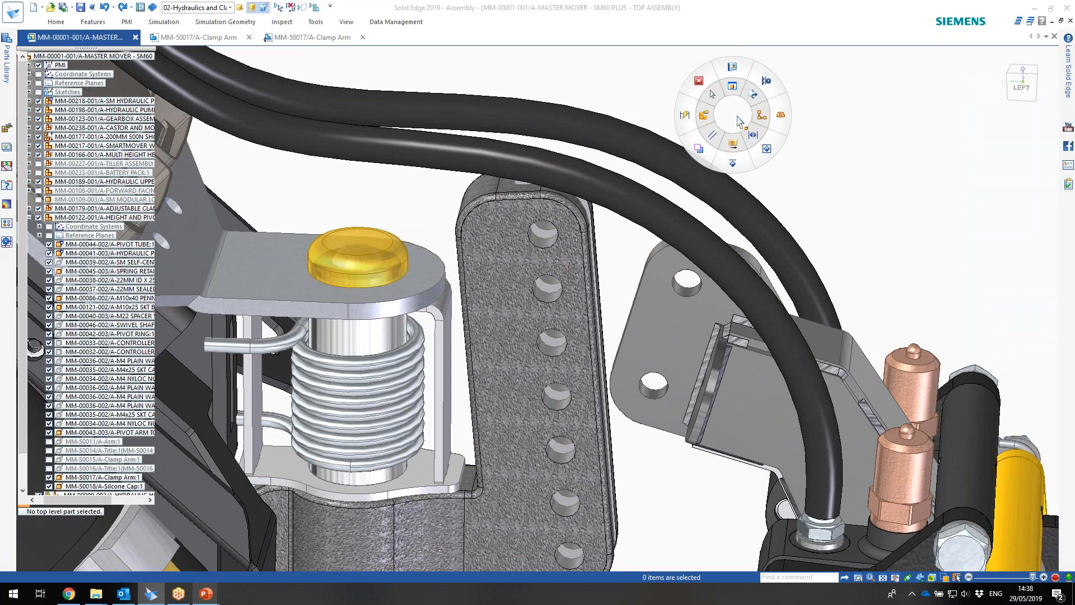
left_click(762, 116)
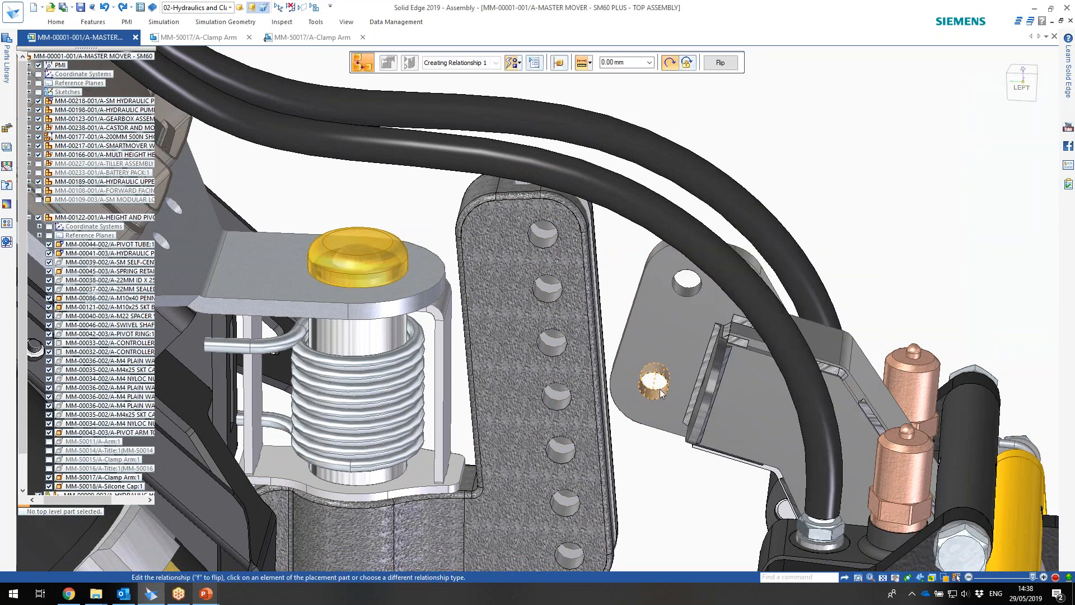
left_click(552, 291)
middle_click_drag(583, 327, 585, 259)
key("Escape")
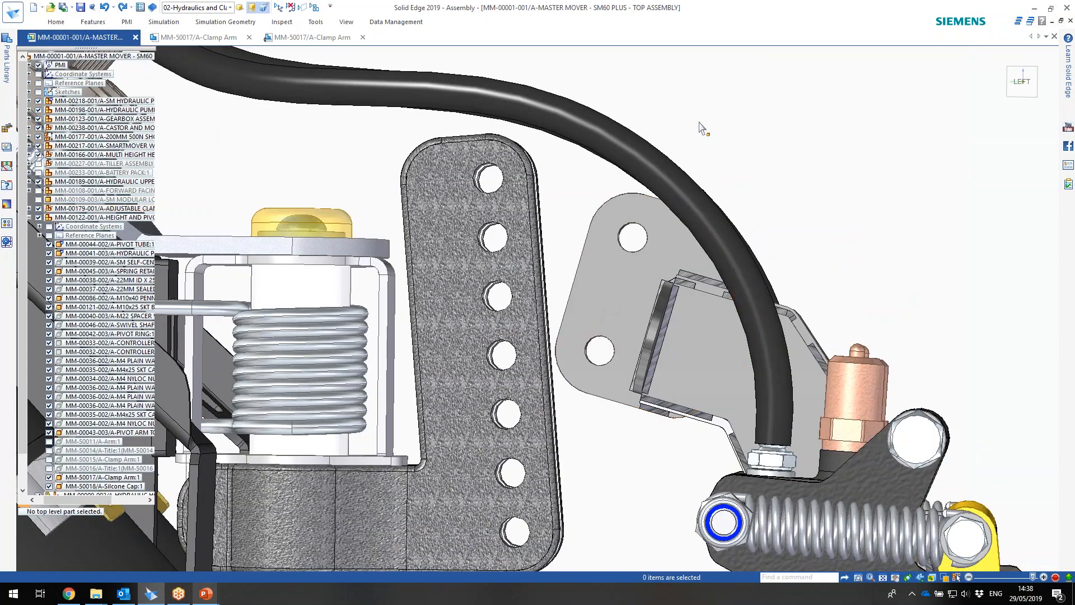
- Try to align the adjustable clamp's lower bracket hole with the second hole from the top of the clamp arm
right_click(697, 122)
left_click(722, 132)
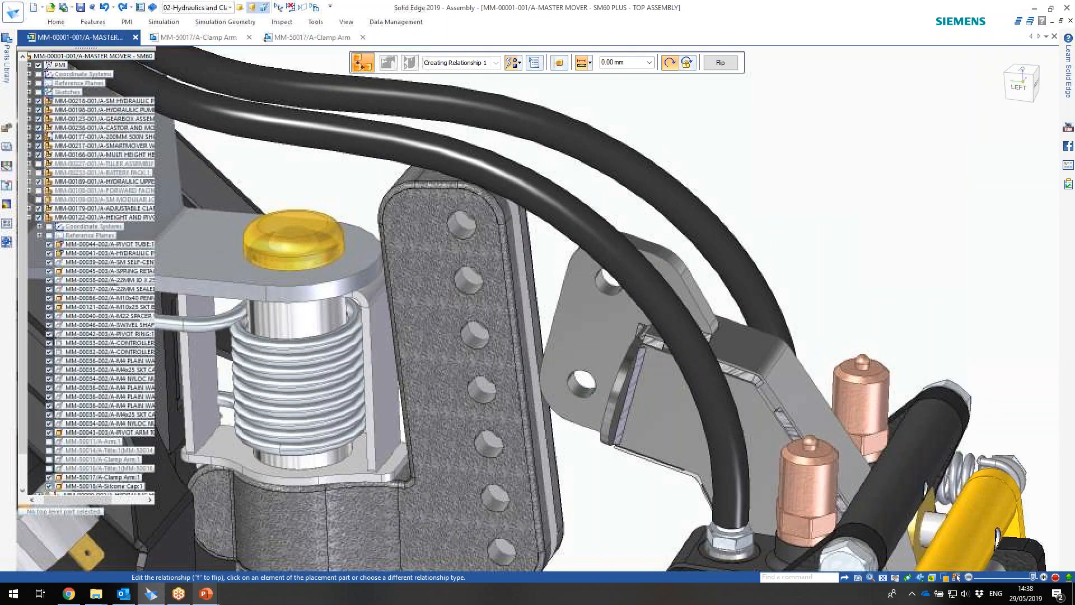
left_click(577, 399)
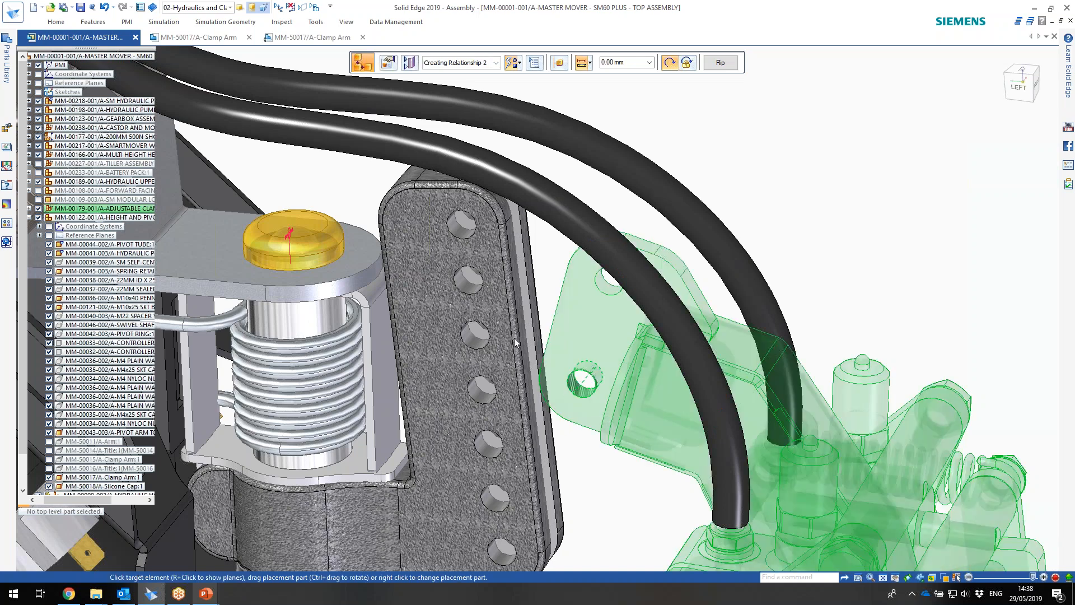
left_click(470, 279)
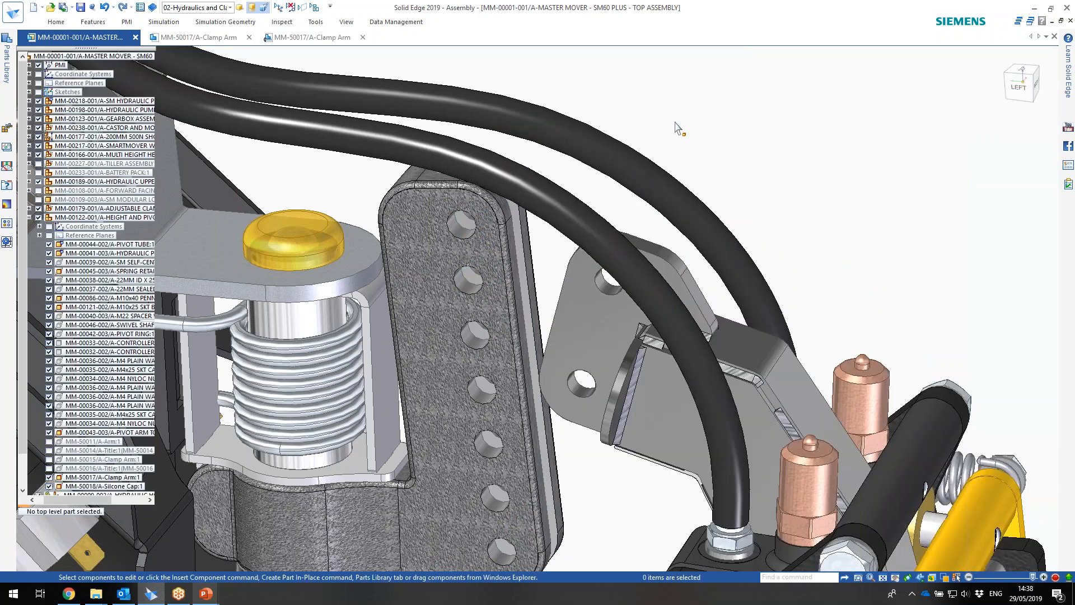
- Assemble the adjustable clamp to the clamp arm, aligning its lower bracket hole with the arm's third hole from the top and its upper with the top hole
right_click(700, 106)
left_click(725, 104)
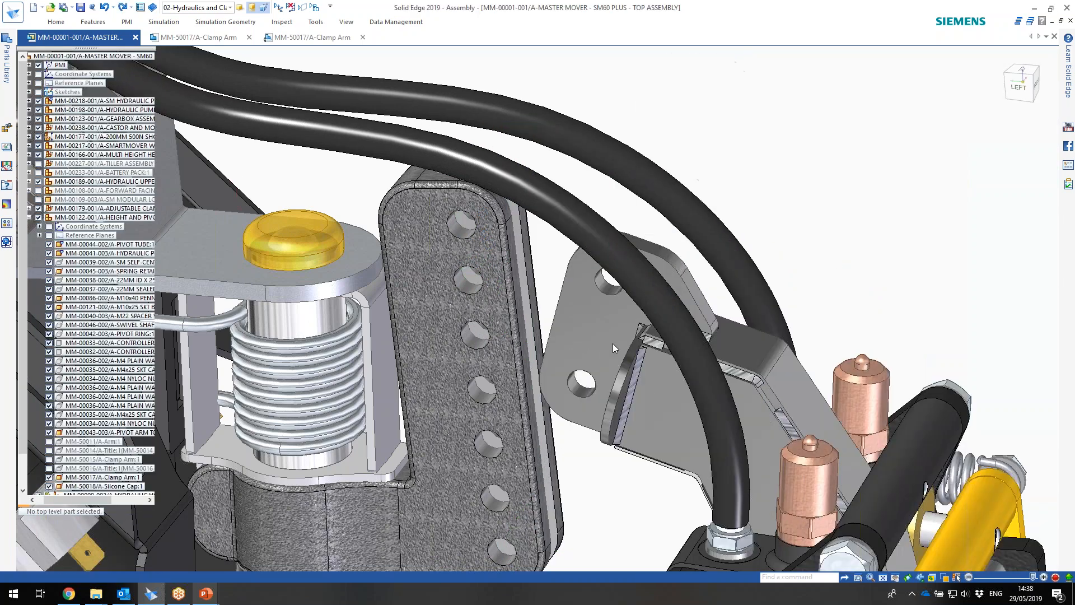
left_click(582, 392)
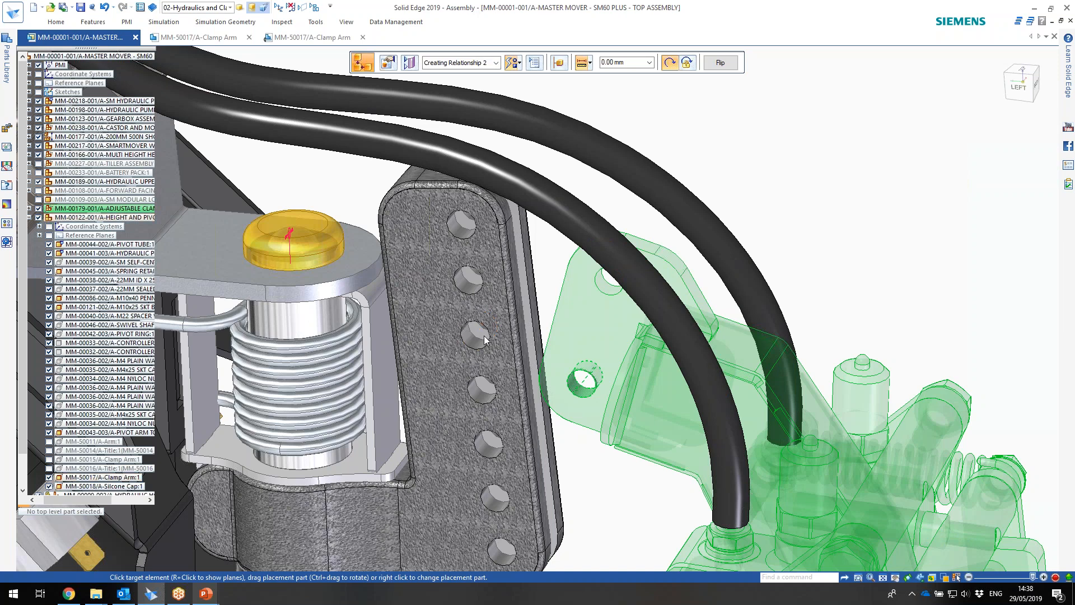
left_click(474, 339)
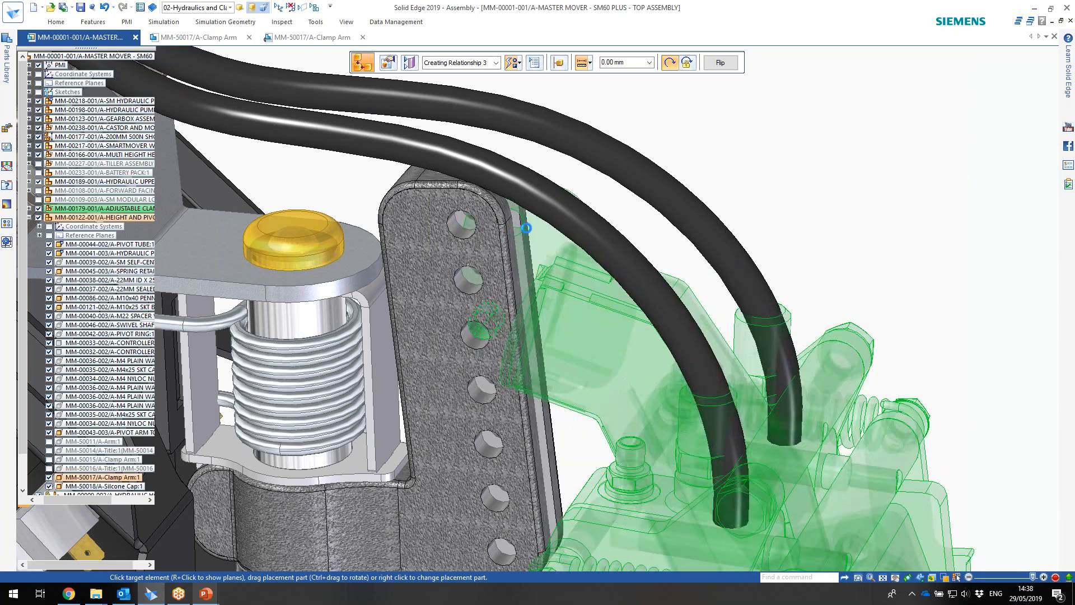
left_click(515, 229)
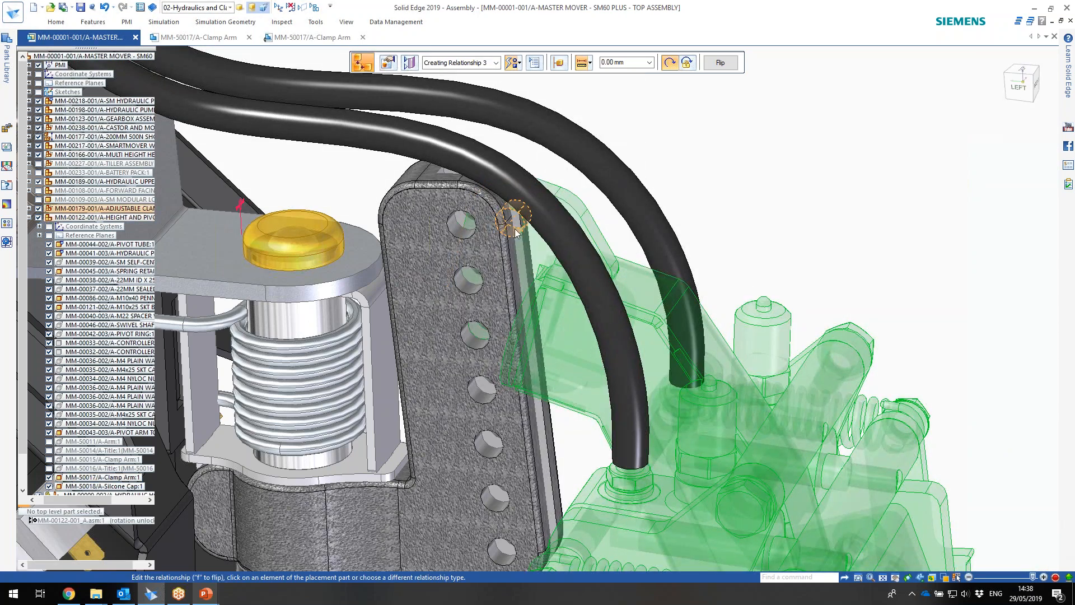
left_click(462, 225)
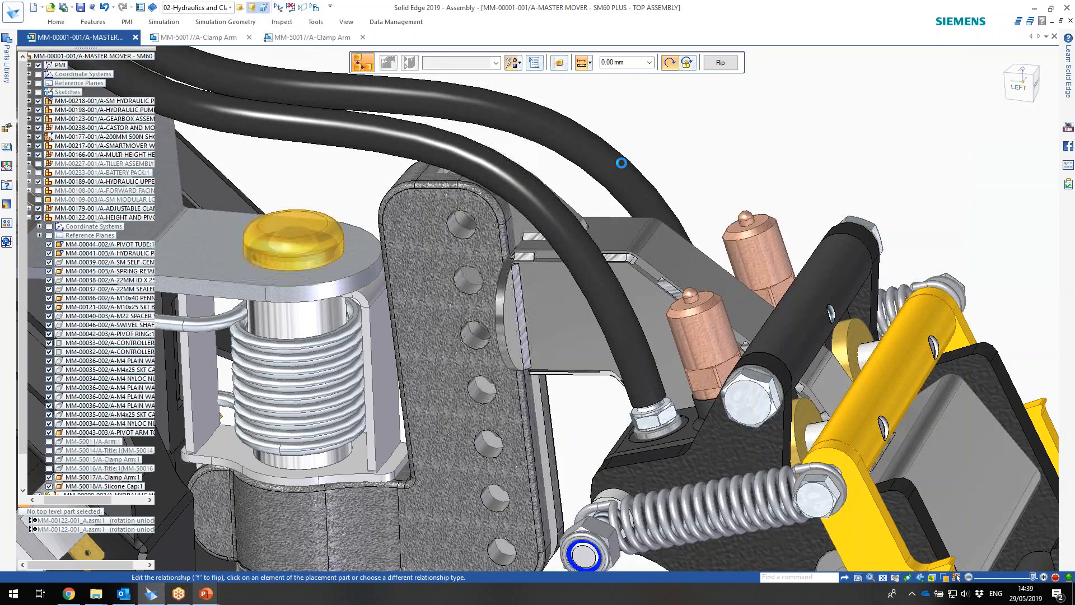
key("Escape")
- Set up a Fastener System on the clamp arm with hole selection set to Single, clearing the initial selection of all holes on the face
middle_click_drag(469, 243, 476, 269)
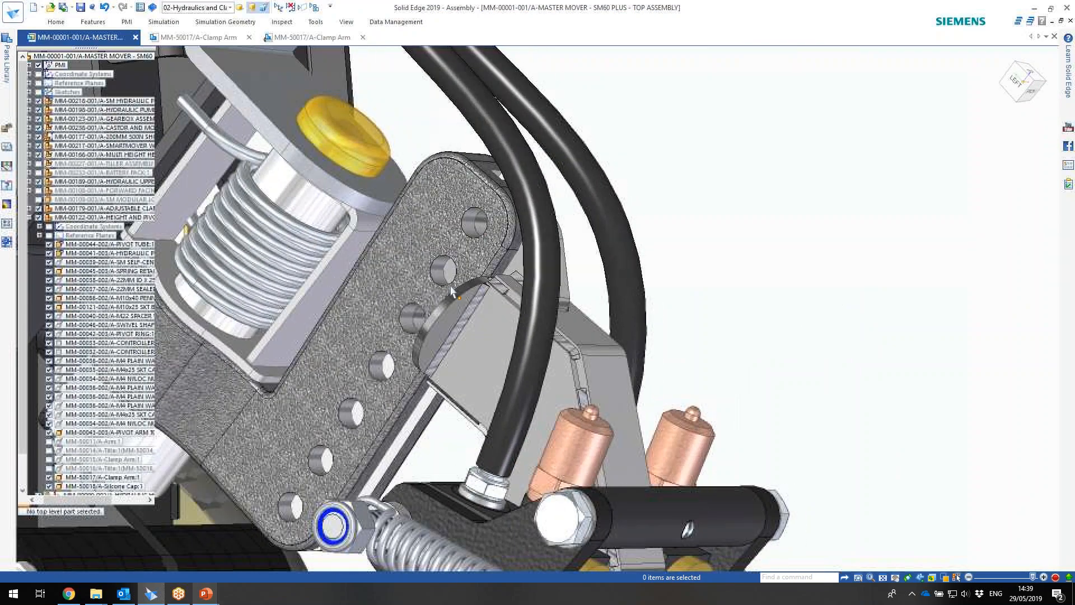
left_click(1033, 82)
scroll(565, 366, "up", 6)
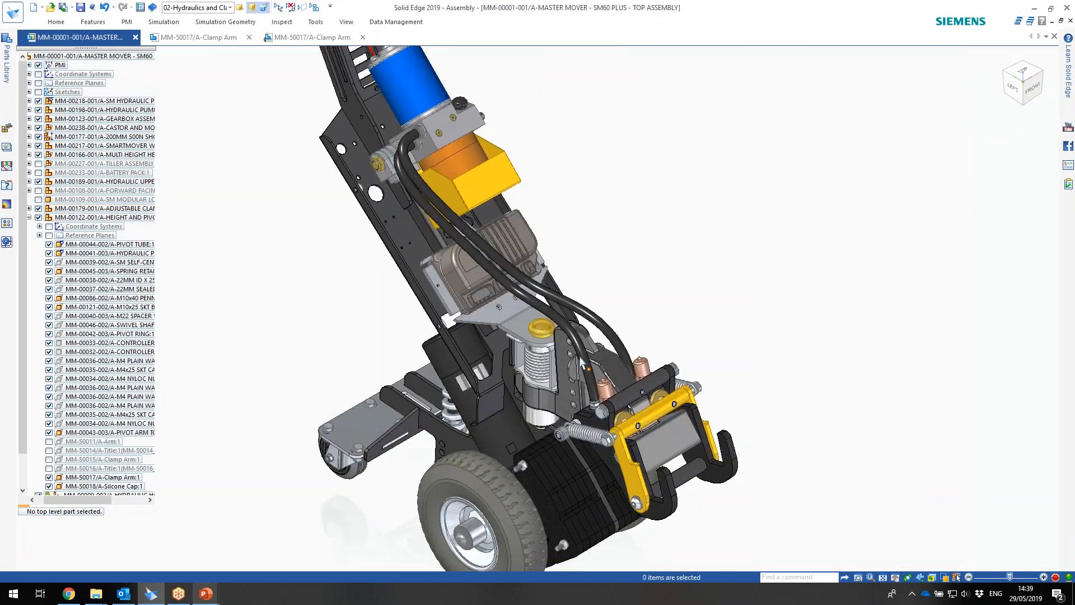
middle_click_drag(565, 367, 558, 267)
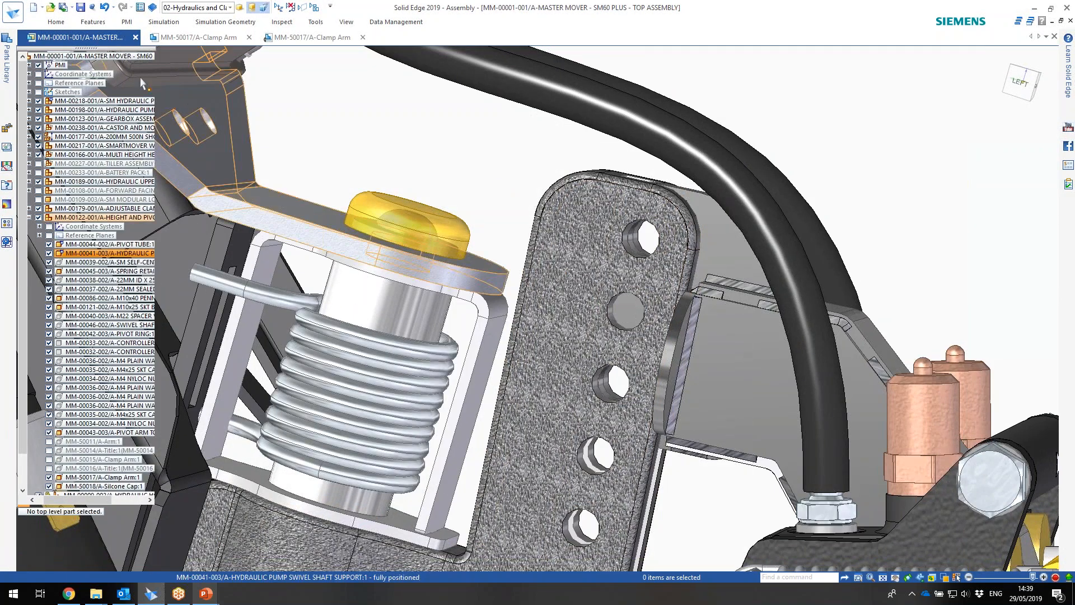
left_click(56, 22)
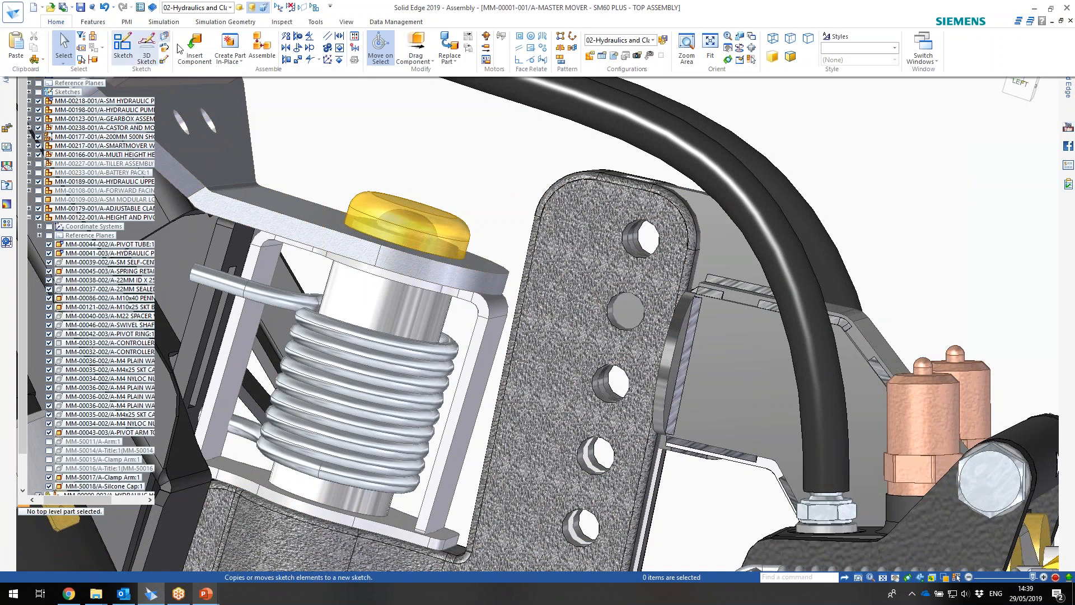
left_click(236, 62)
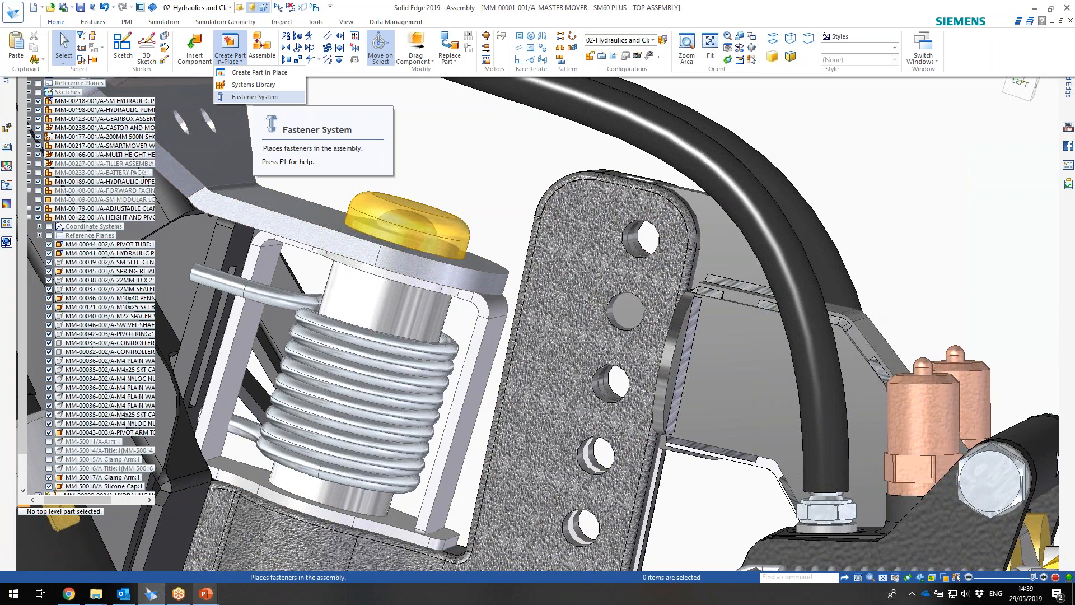
left_click(253, 96)
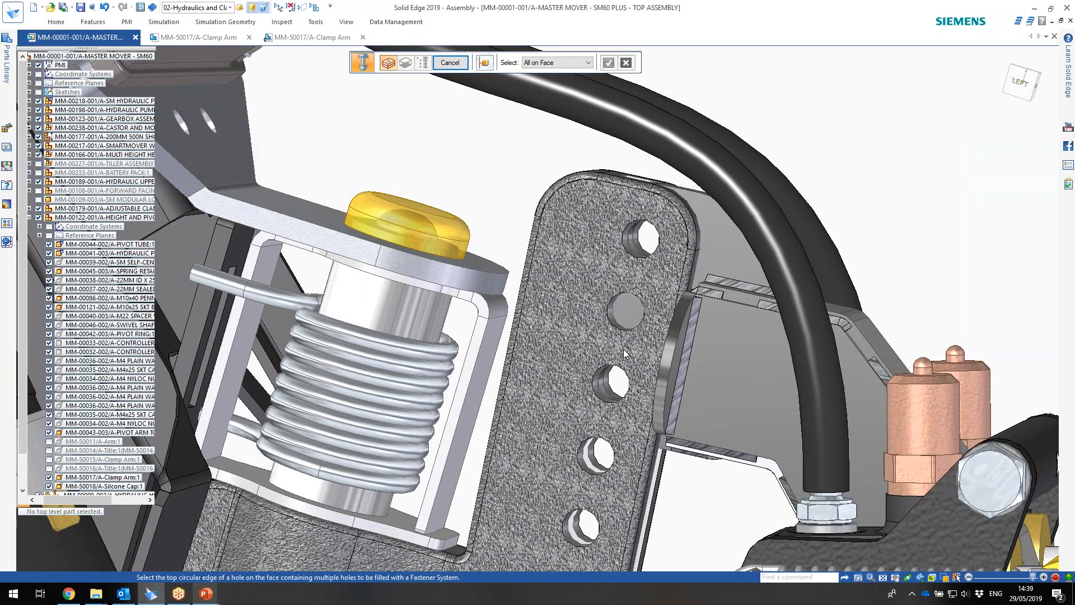
middle_click_drag(649, 214, 633, 227)
left_click(633, 228)
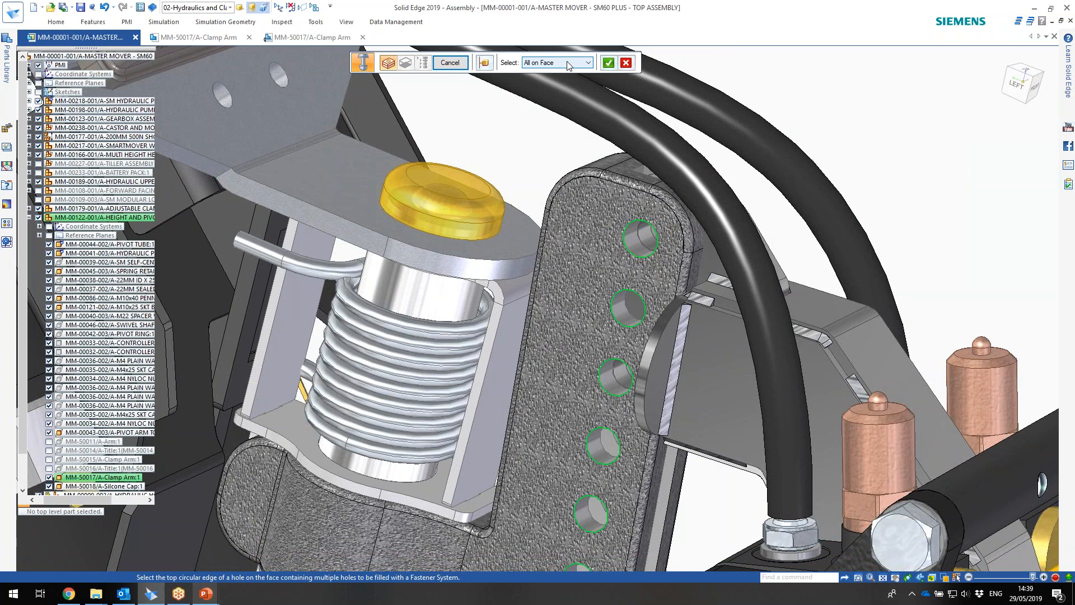
left_click(566, 80)
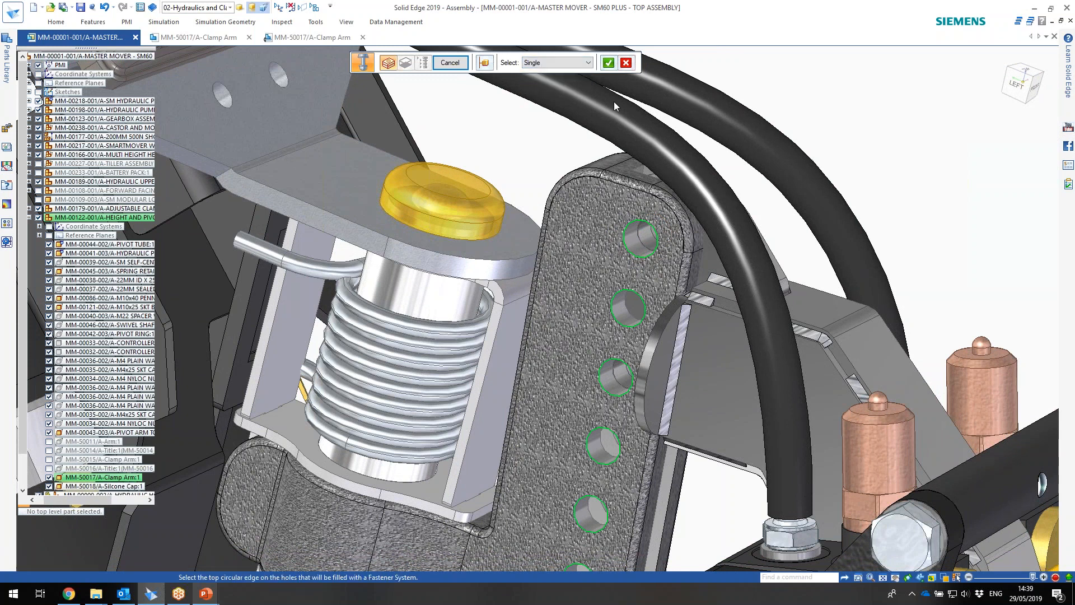
left_click(624, 67)
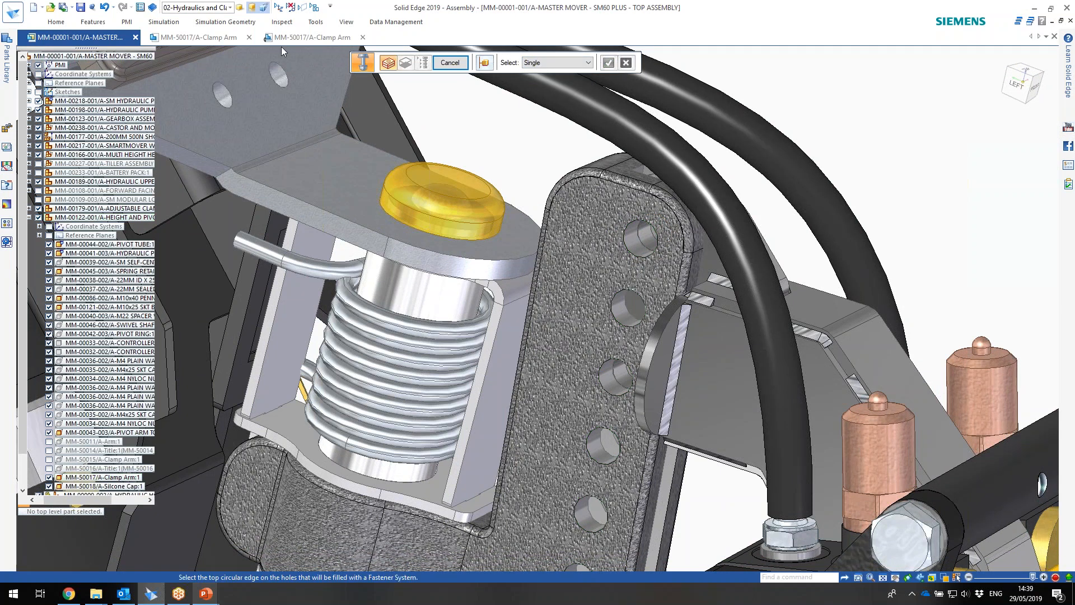
- Choose the arm's top and third holes as fastener locations, with the top hole's edge on the opposite side as the representative bottom hole
left_click(631, 243)
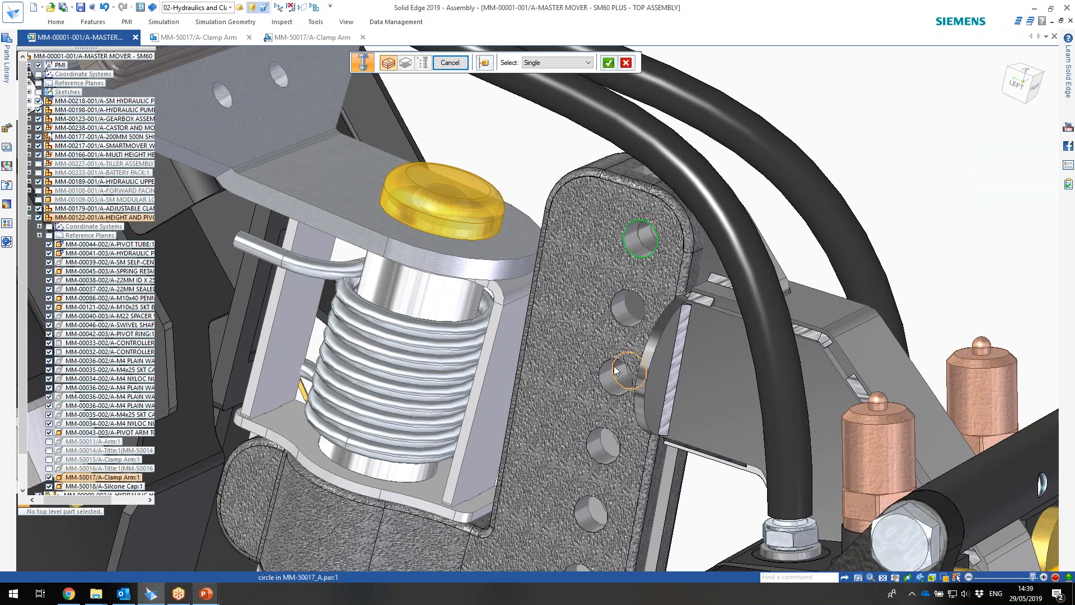
left_click(600, 378)
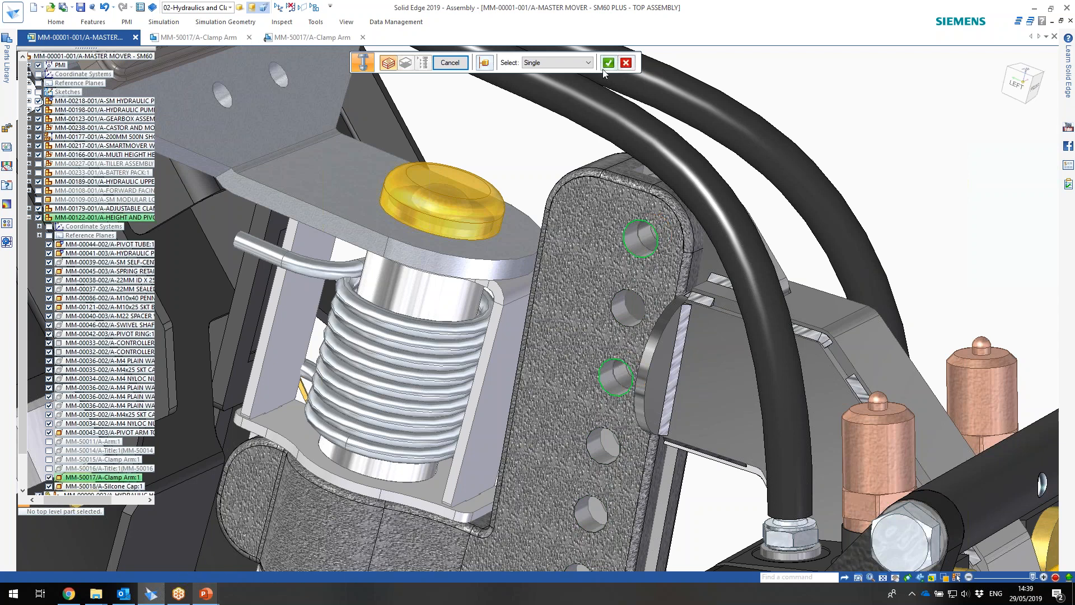
right_click(575, 129)
middle_click_drag(829, 168, 565, 224)
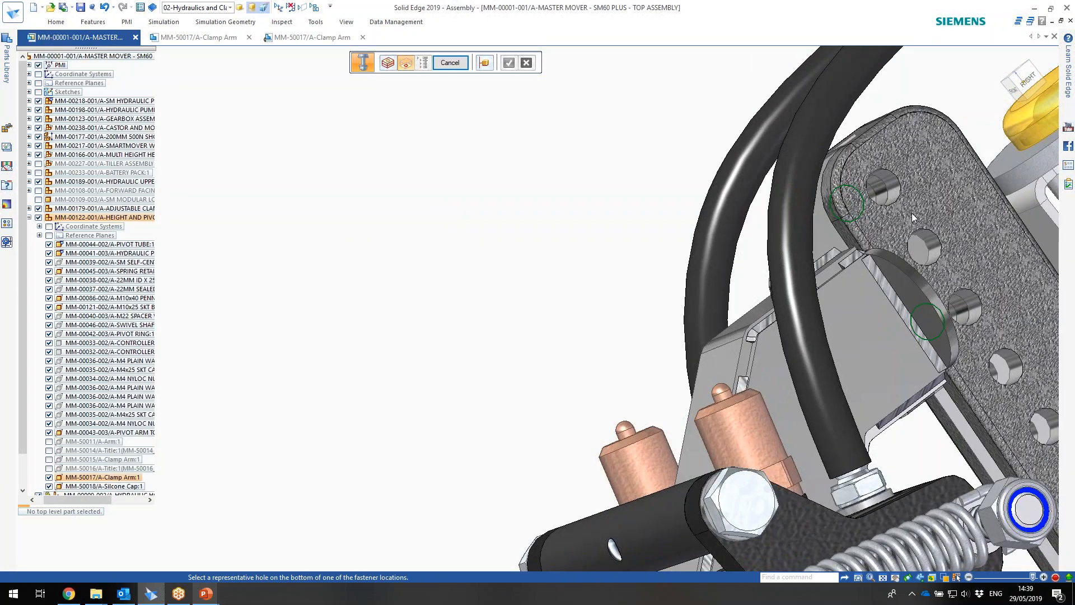
left_click(907, 192)
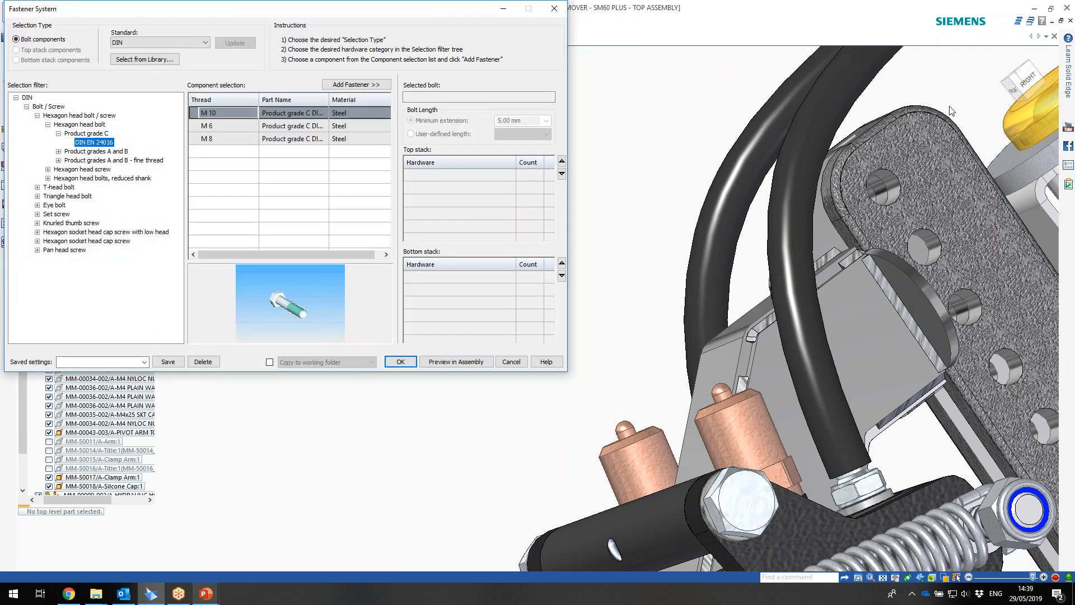
- Choose the M10 DIN EN 24016 product grade C hexagon head bolt for the fastener system
left_click(1014, 82)
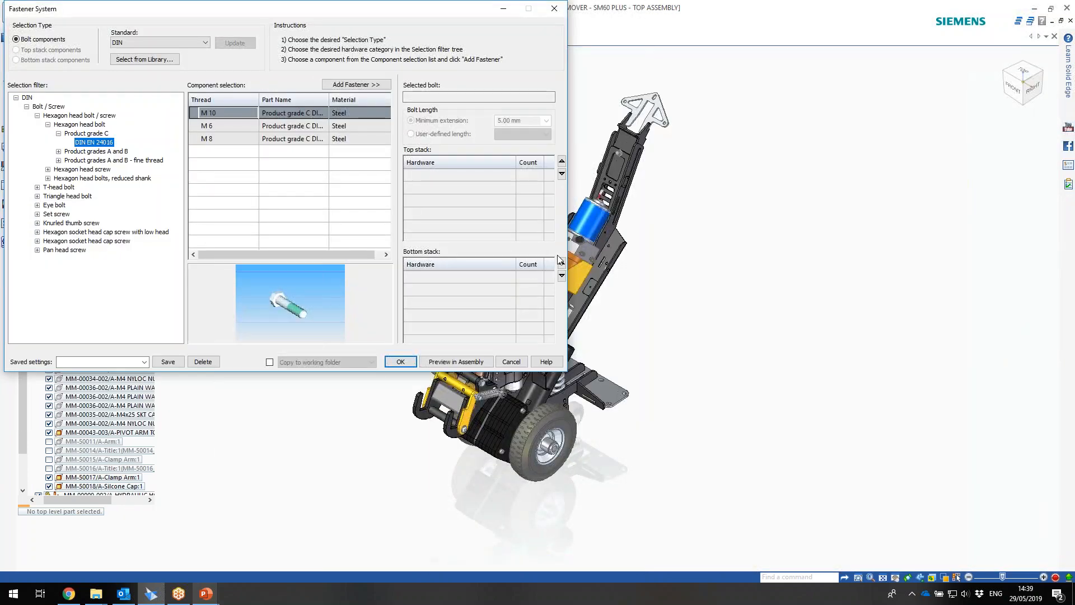
scroll(490, 407, "up", 10)
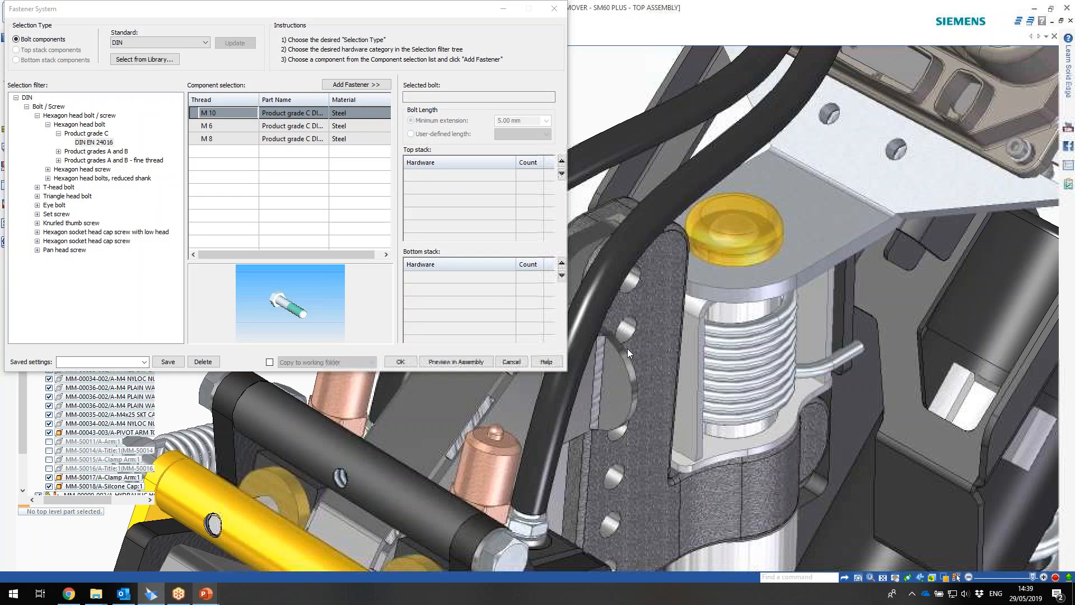
middle_click_drag(627, 352, 676, 304)
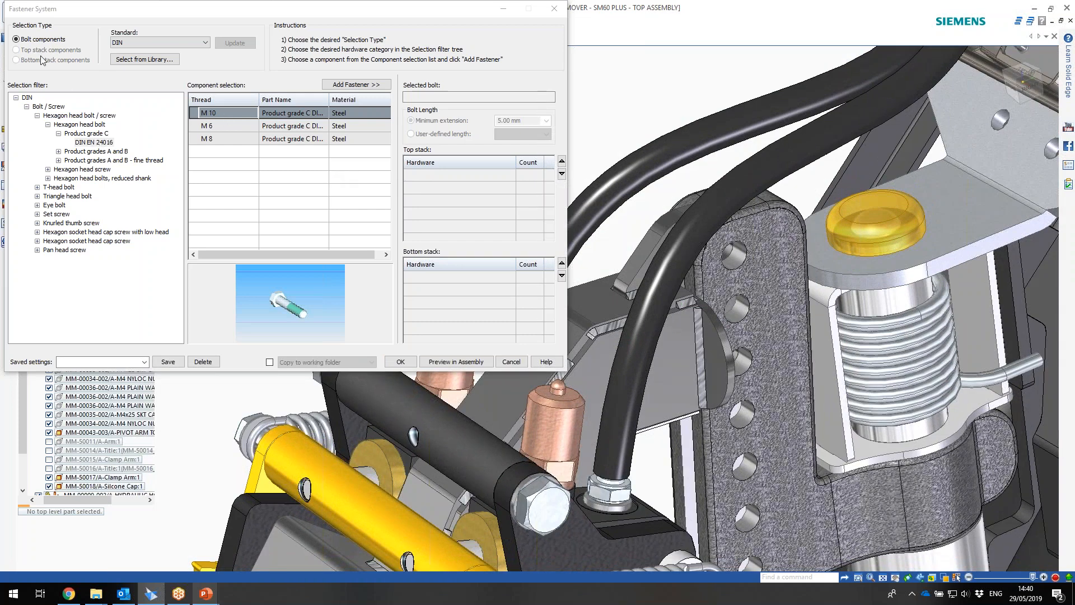
left_click(216, 119)
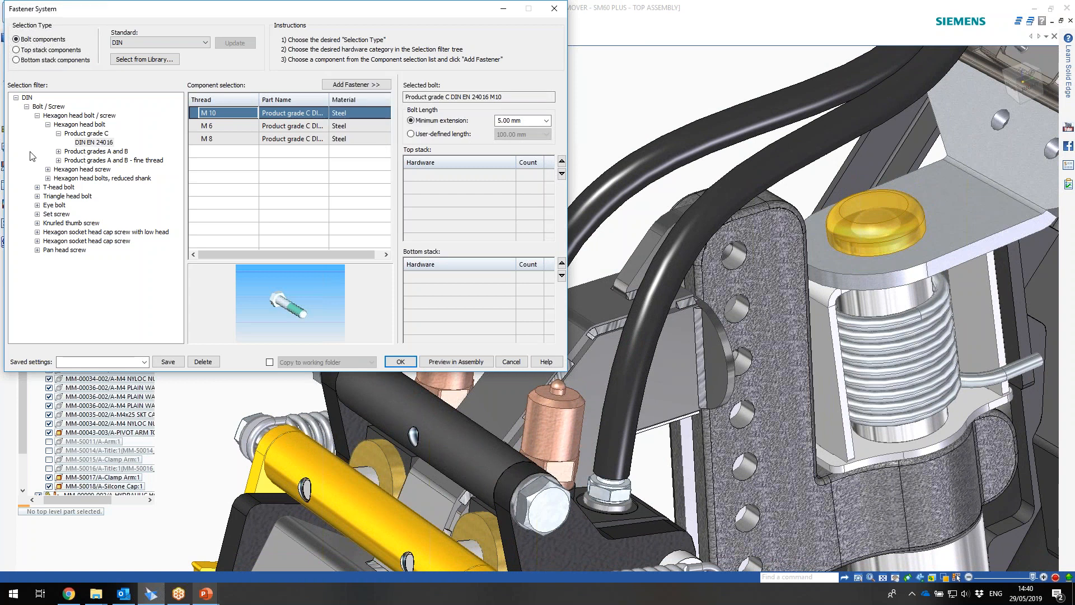
- Add a size 10 DIN EN ISO 7091 product grade C plain washer to the top stack
left_click(36, 50)
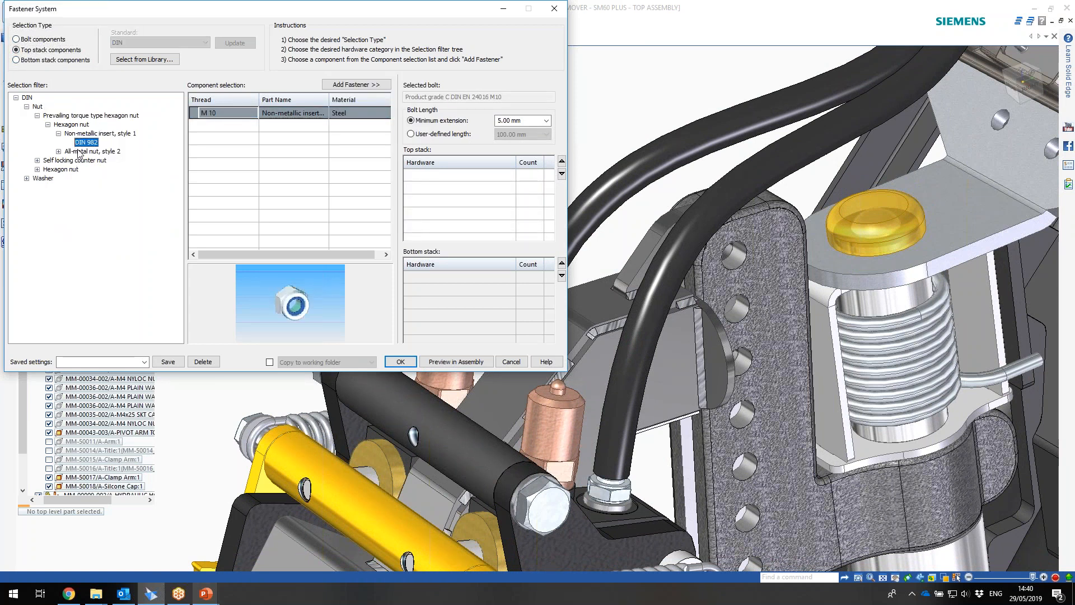
left_click(37, 187)
left_click(47, 196)
left_click(84, 205)
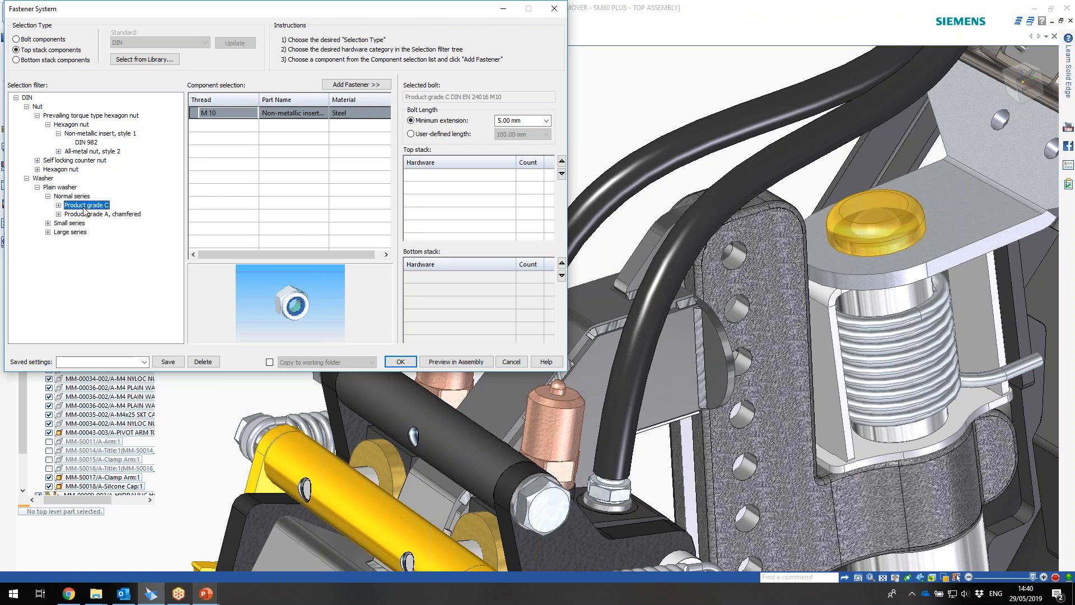
key("Right")
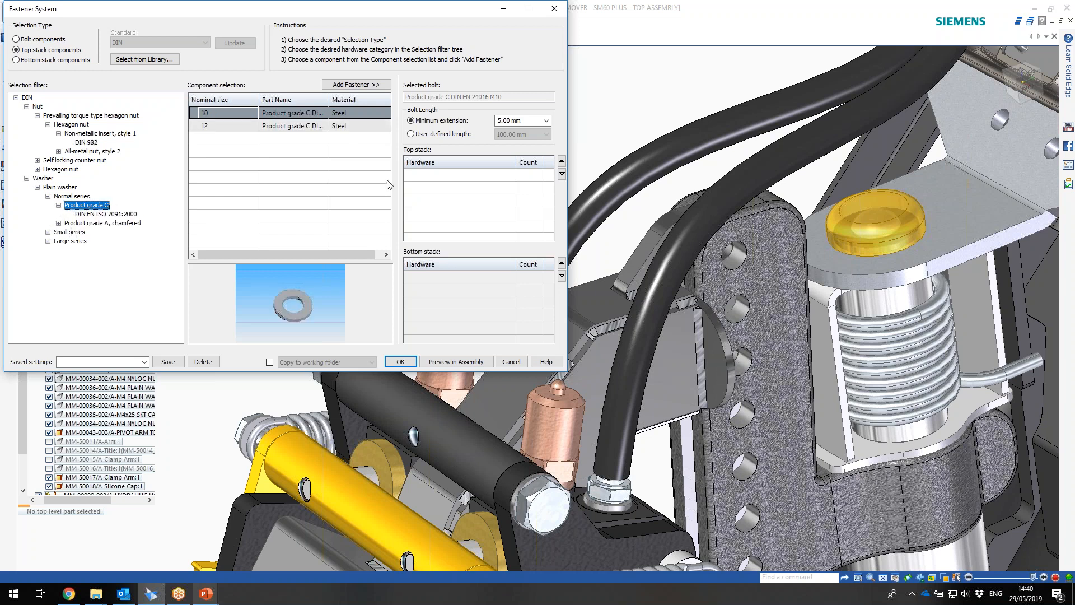
left_click(106, 214)
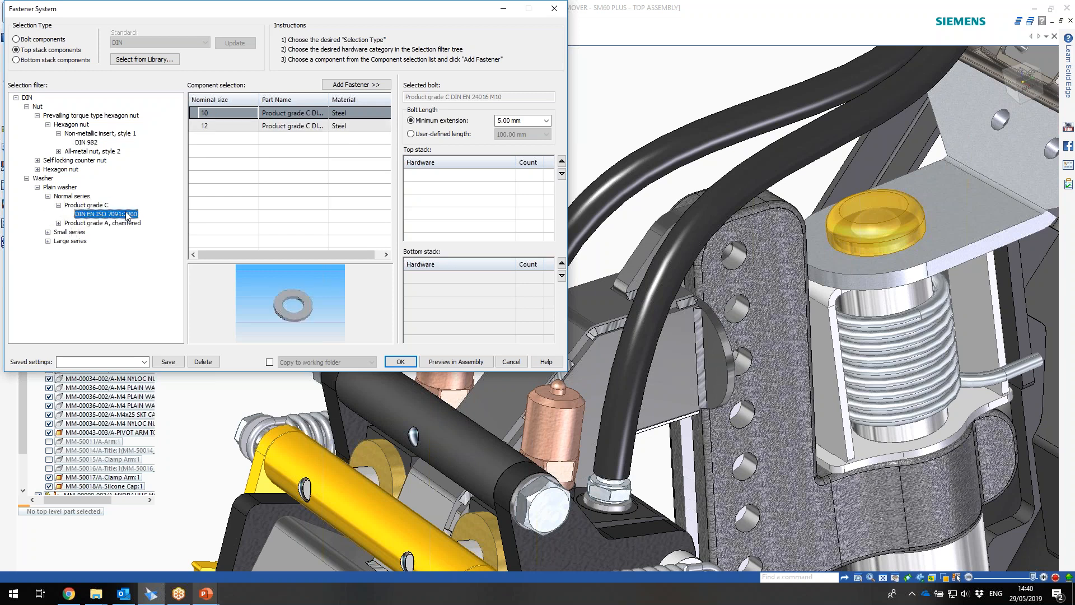
double_click(234, 115)
- Add a size 10 DIN EN ISO 7091 washer and an M10 DIN 982 hexagon nut to the bottom stack
left_click(20, 60)
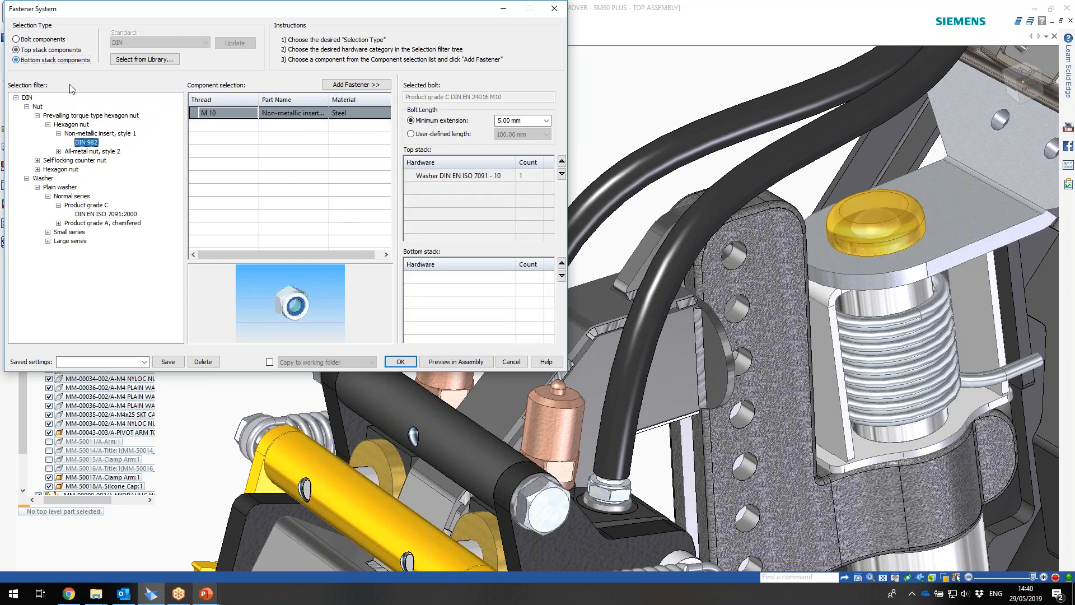
left_click(106, 214)
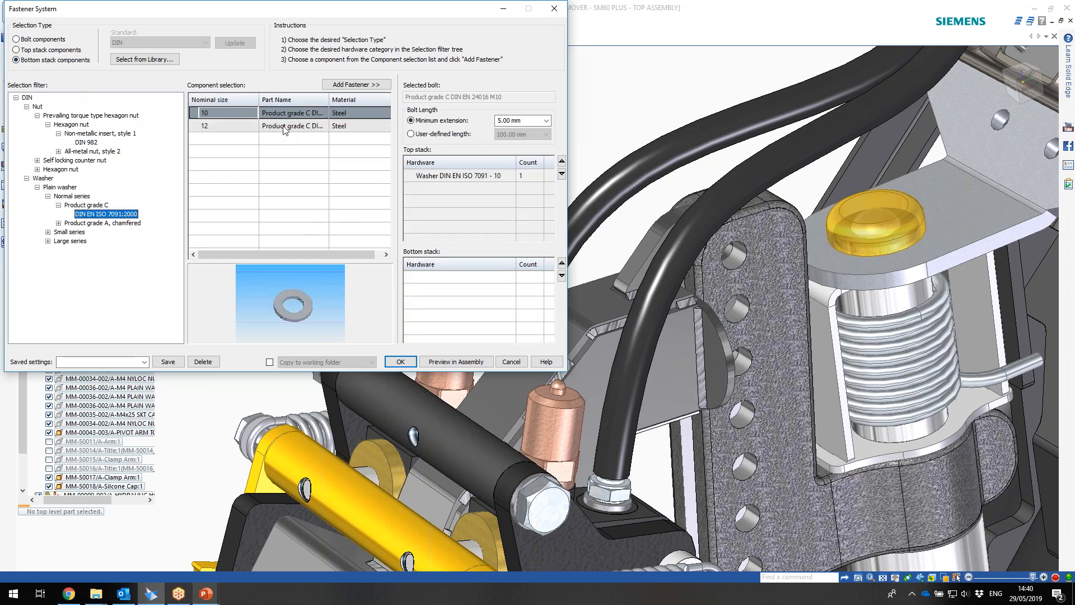
double_click(260, 114)
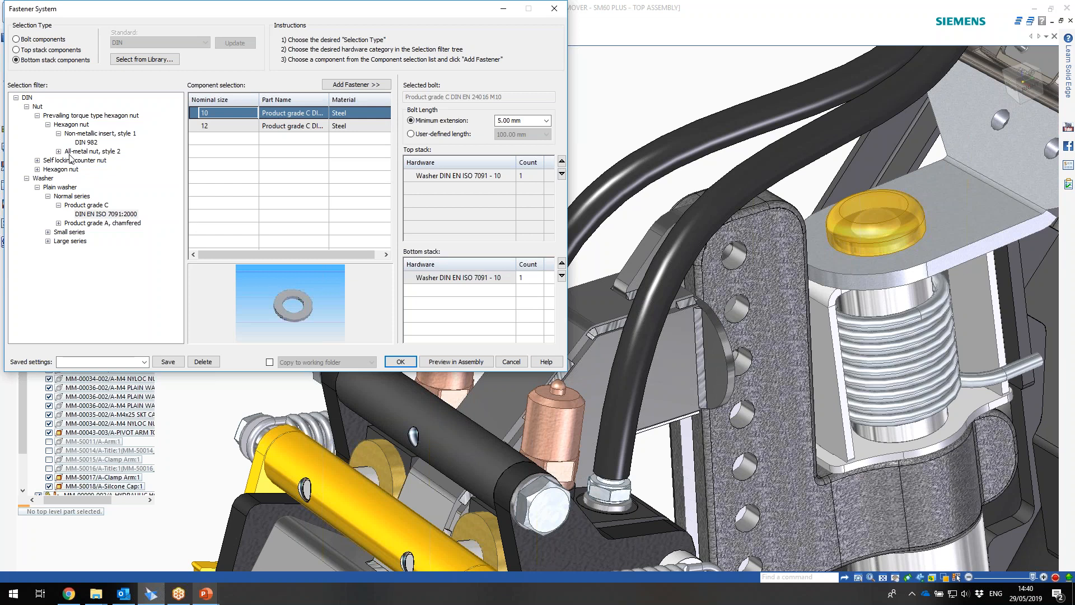
left_click(87, 142)
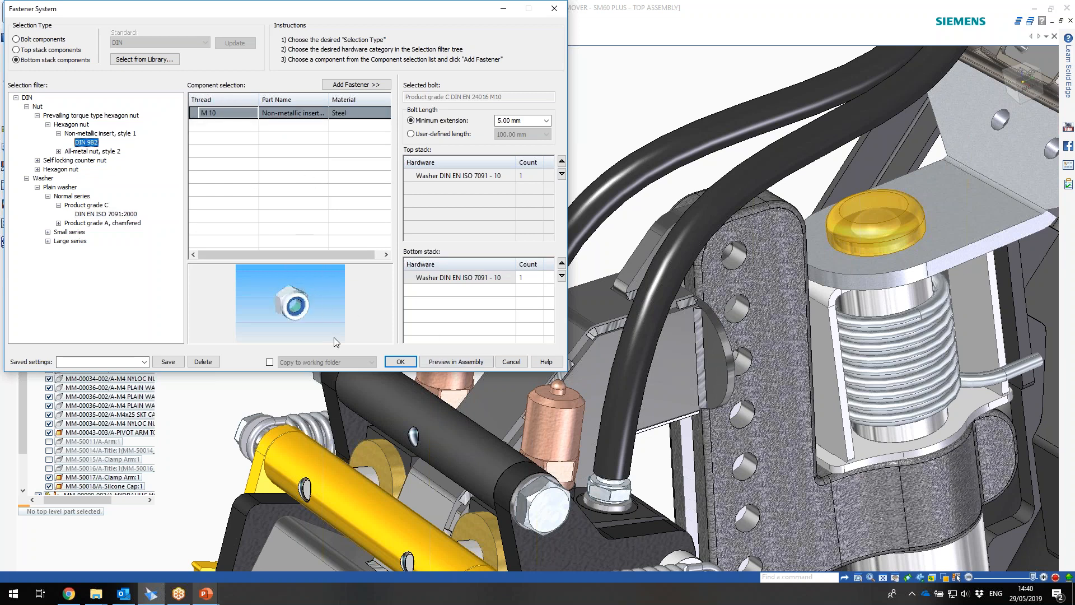
double_click(264, 115)
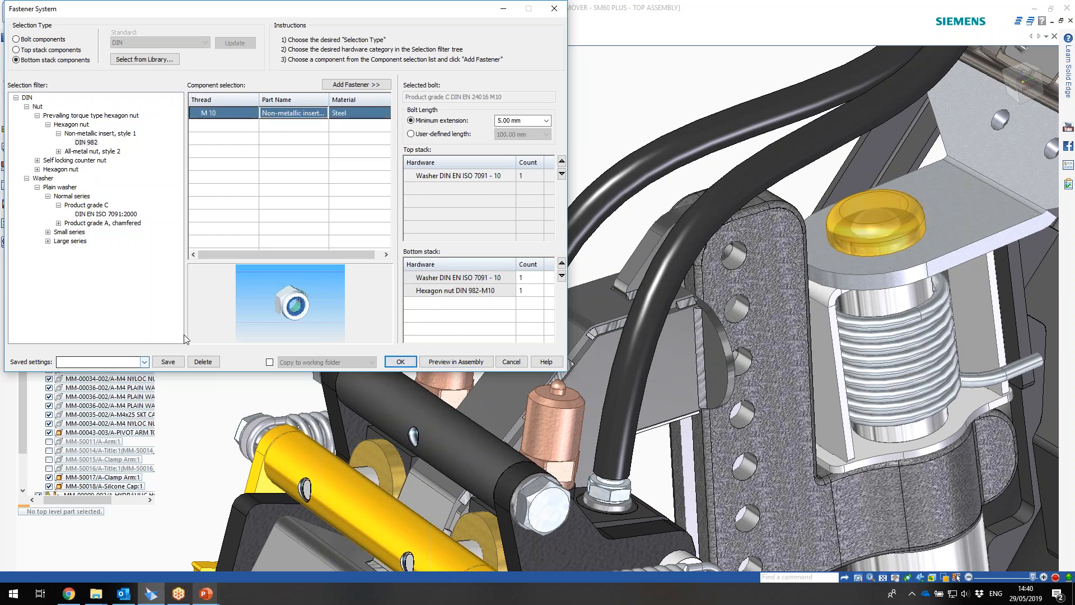
- Enter a name starting with "Fastner System for" for the saved fastener settings
left_click(170, 362)
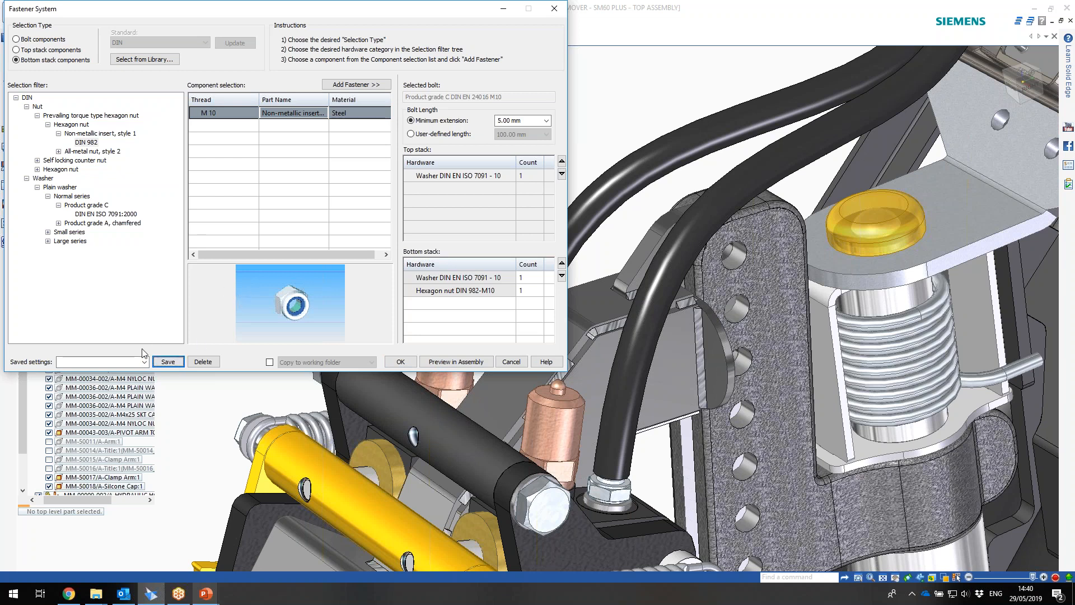
left_click(144, 366)
left_click(145, 364)
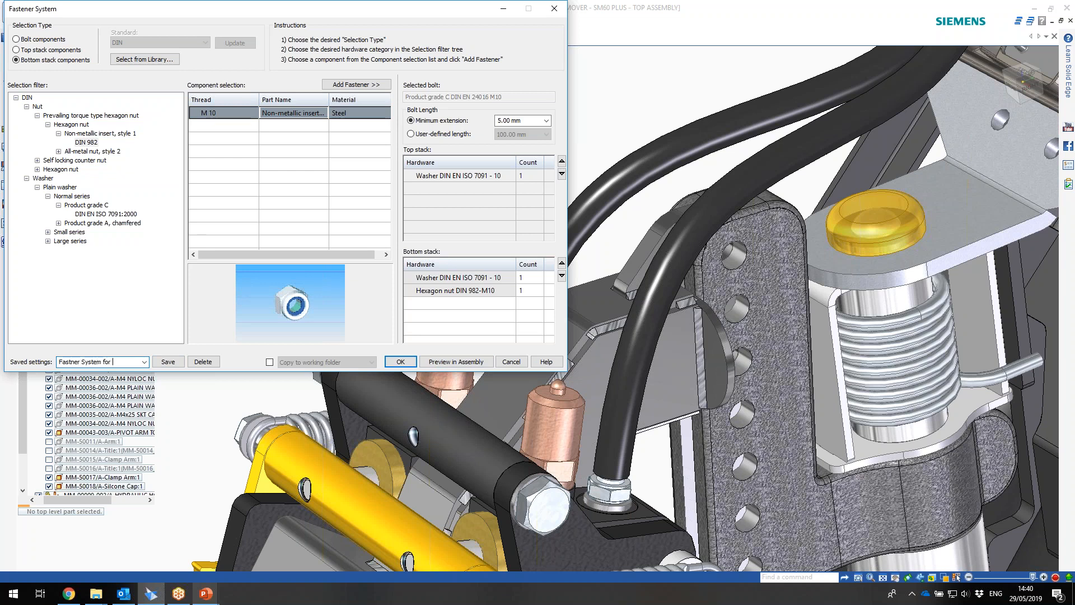
type("nar")
- Apply the chosen M10 bolt, washer and nut stacks to the arm and inspect the protruding bolt end
left_click(400, 361)
middle_click_drag(740, 343, 704, 308)
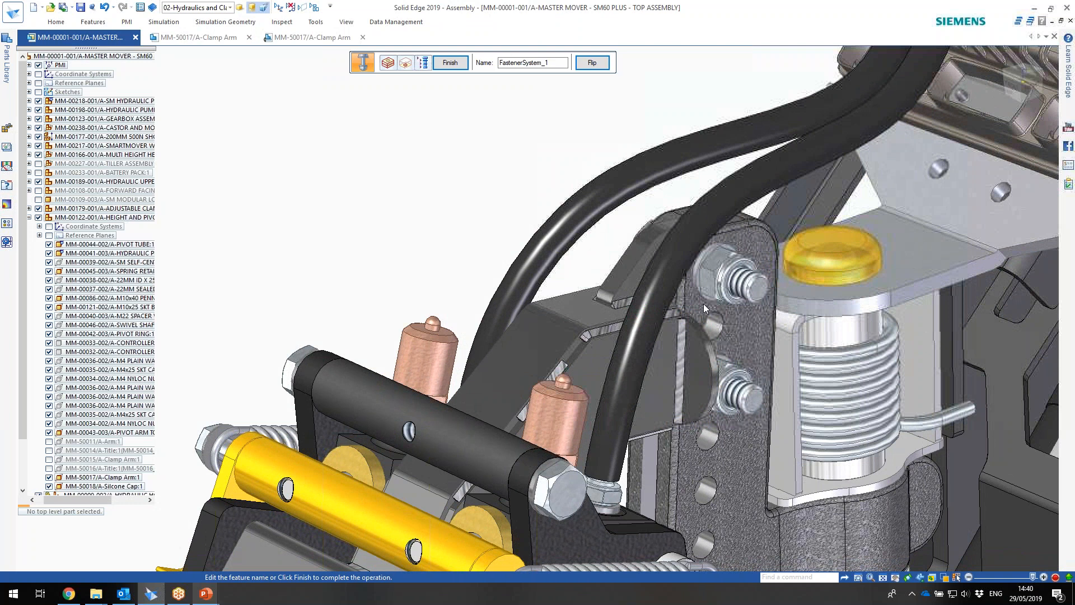
left_click(752, 290)
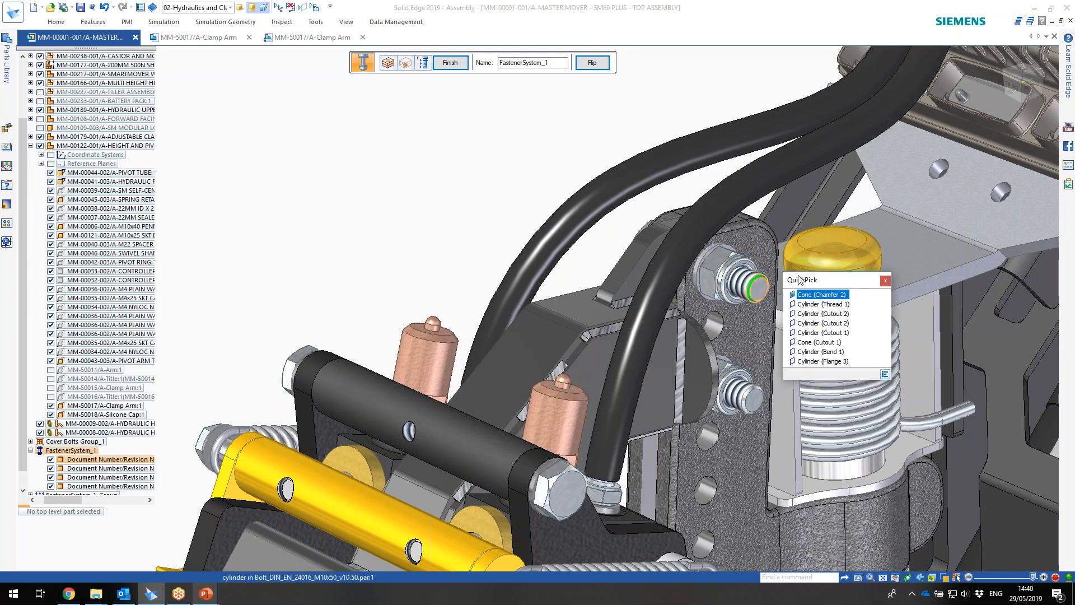
left_click(886, 282)
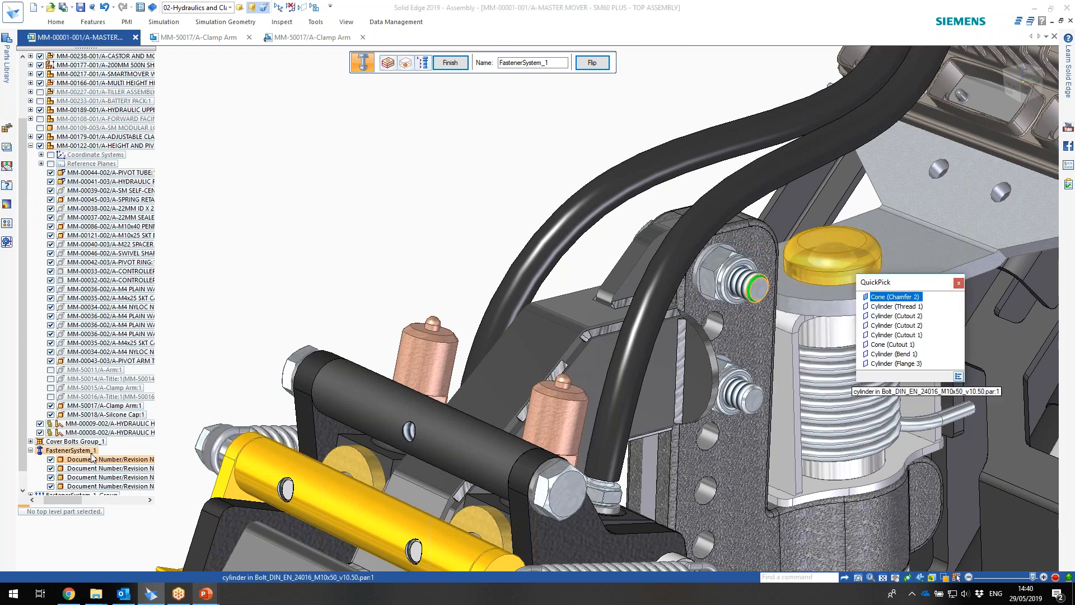
left_click(959, 284)
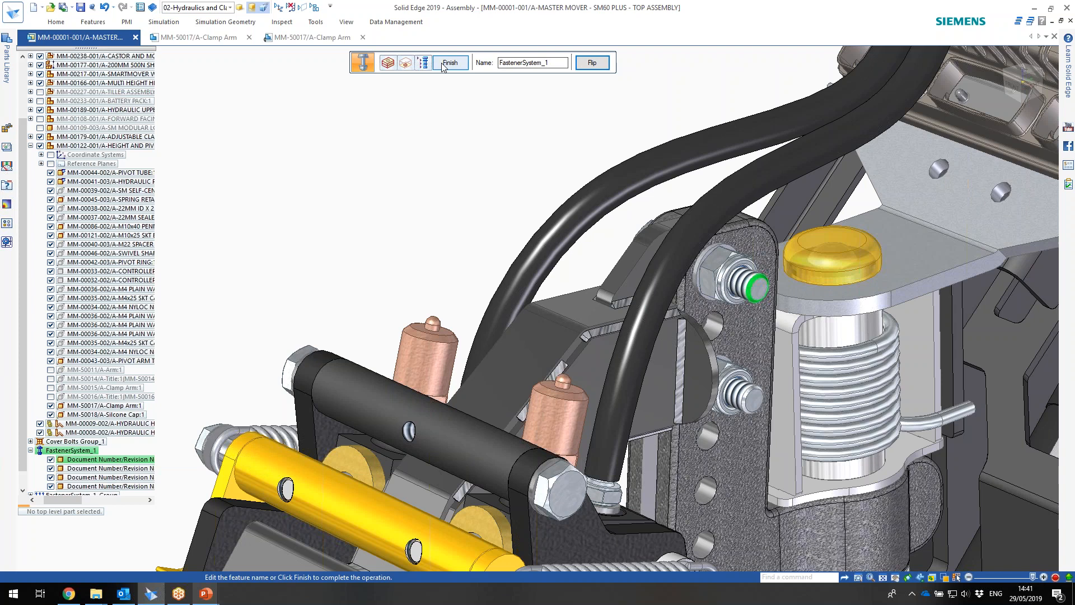
- Set the fastener system's minimum bolt extension to 2 mm and apply it
left_click(424, 63)
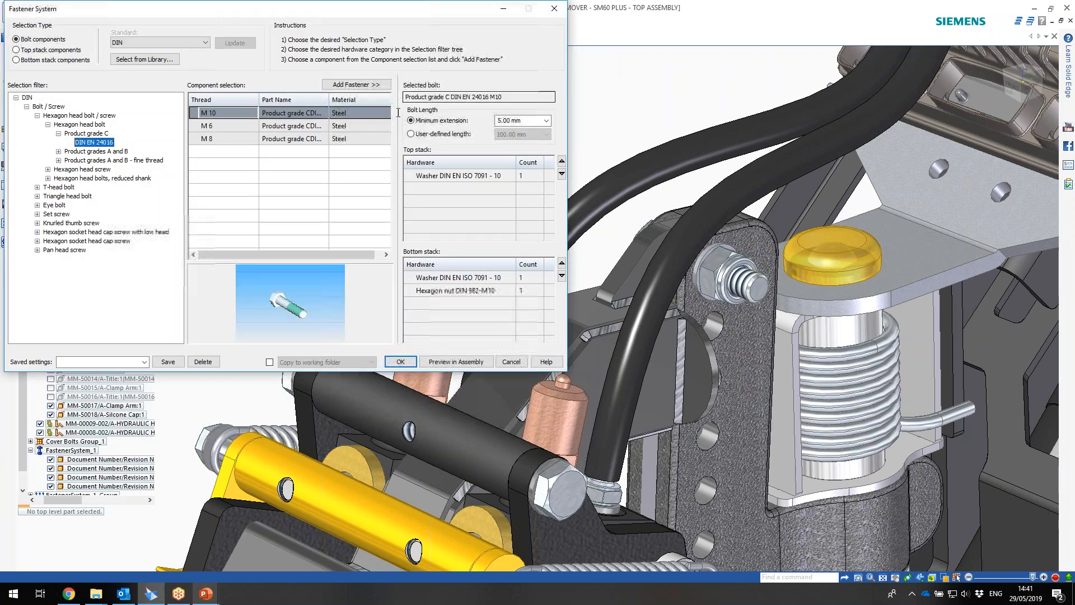
left_click(525, 120)
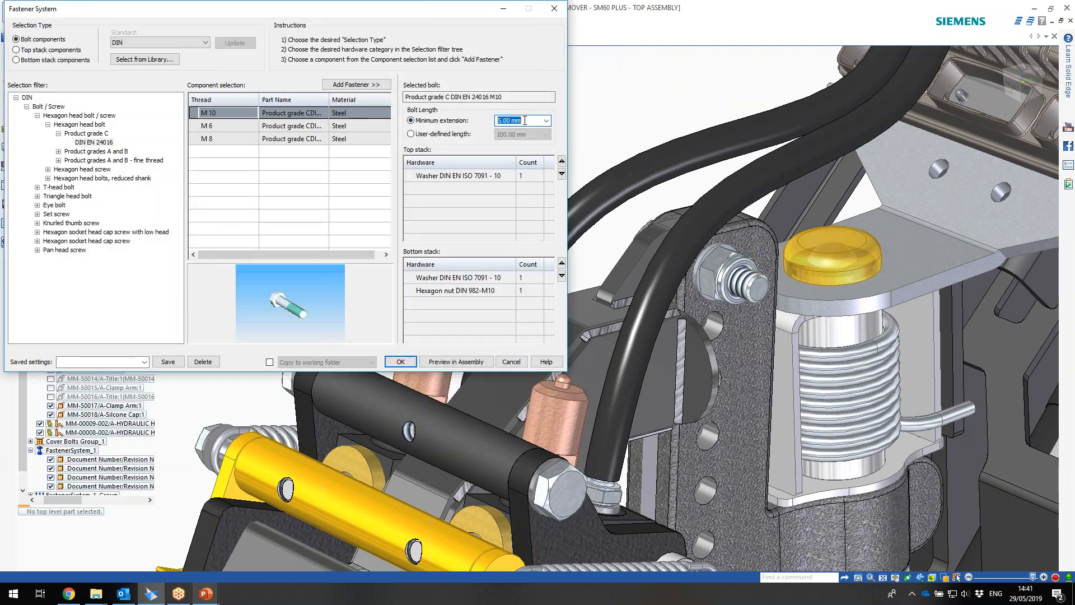
type("2")
left_click(405, 363)
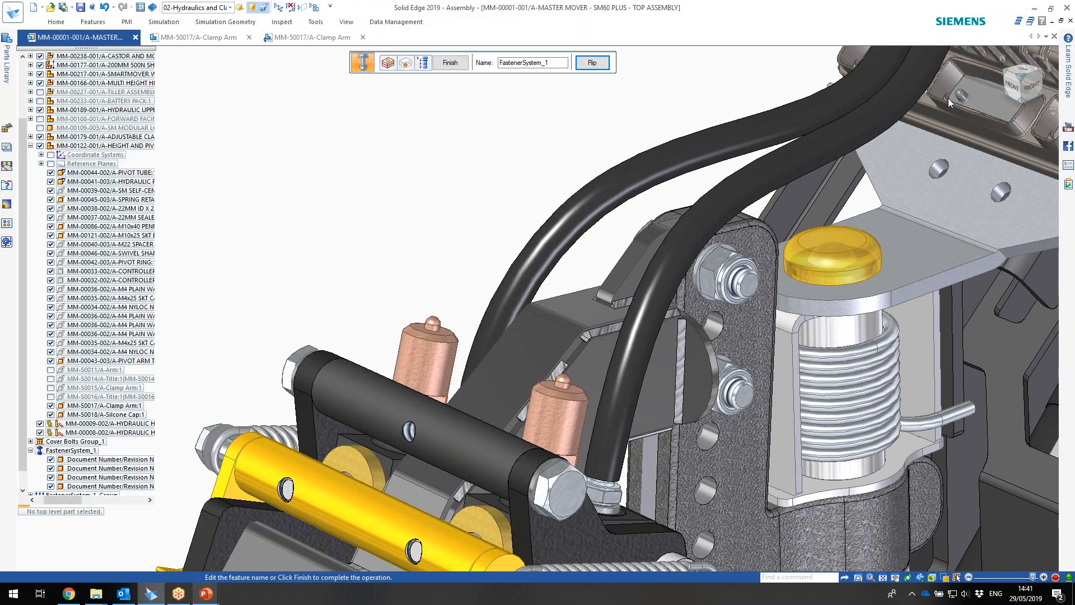
- Review the shortened bolts on the whole machine and finish the fastener system
scroll(757, 353, "down", 4)
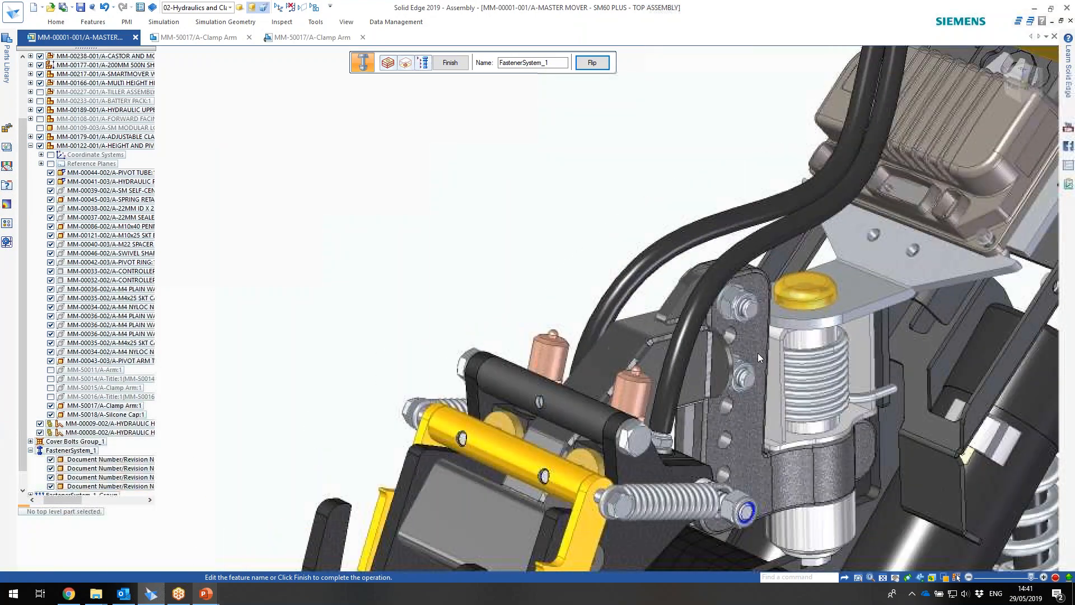
middle_click_drag(754, 402, 606, 299, "shift")
scroll(627, 264, "down", 4)
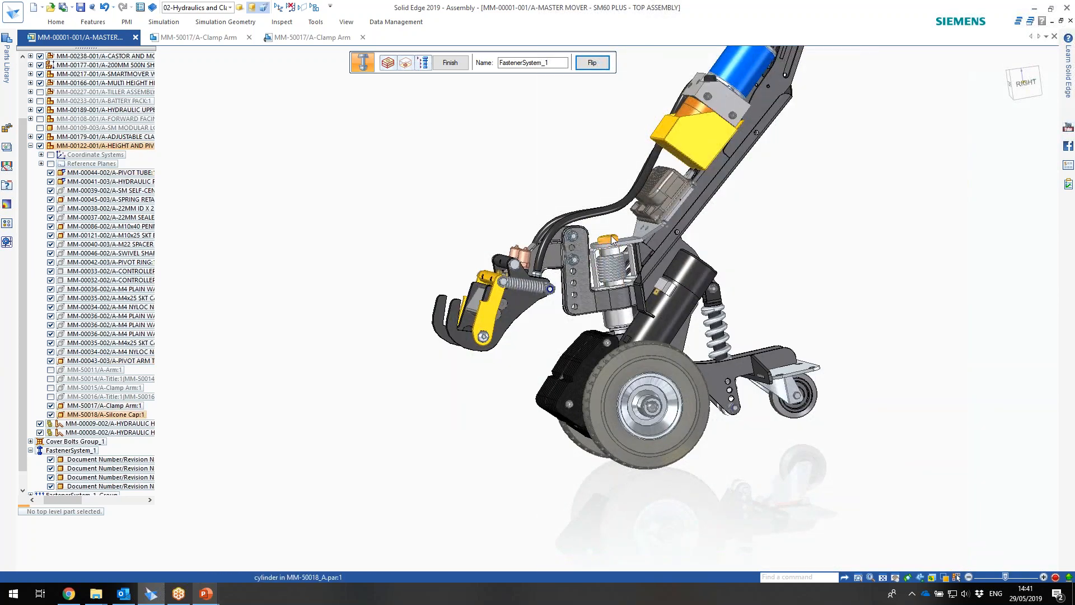
middle_click_drag(581, 237, 723, 464)
middle_click_drag(751, 364, 825, 371)
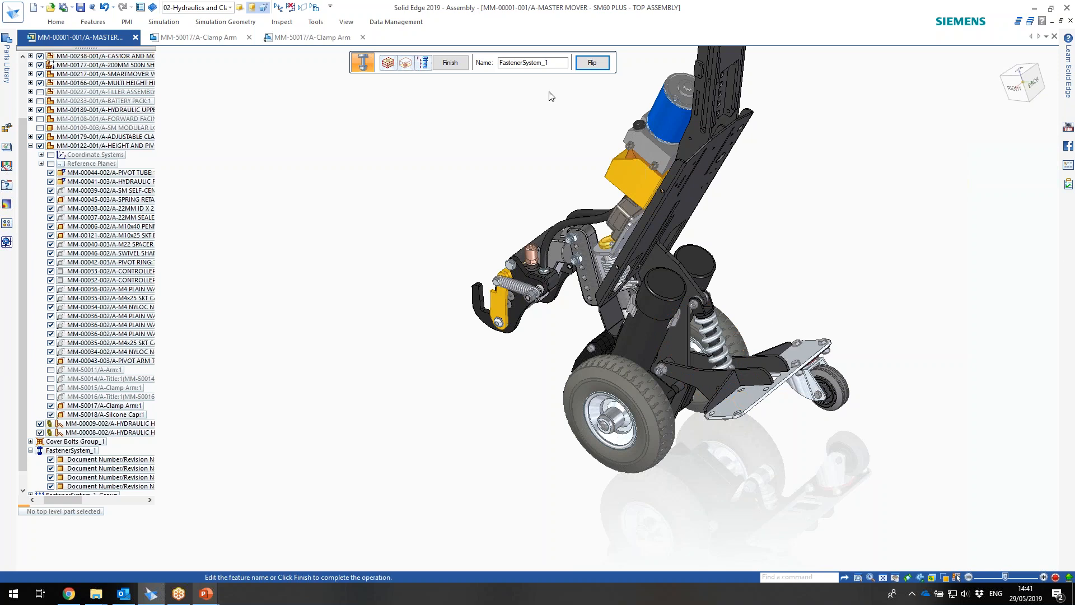
left_click(449, 63)
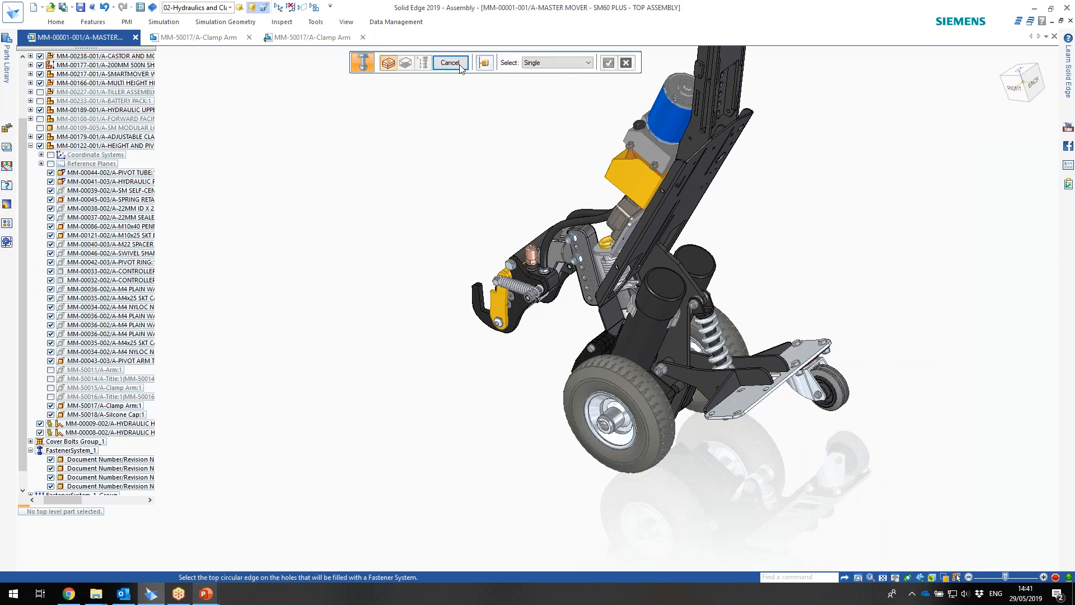
key("Escape")
middle_click_drag(655, 246, 787, 357)
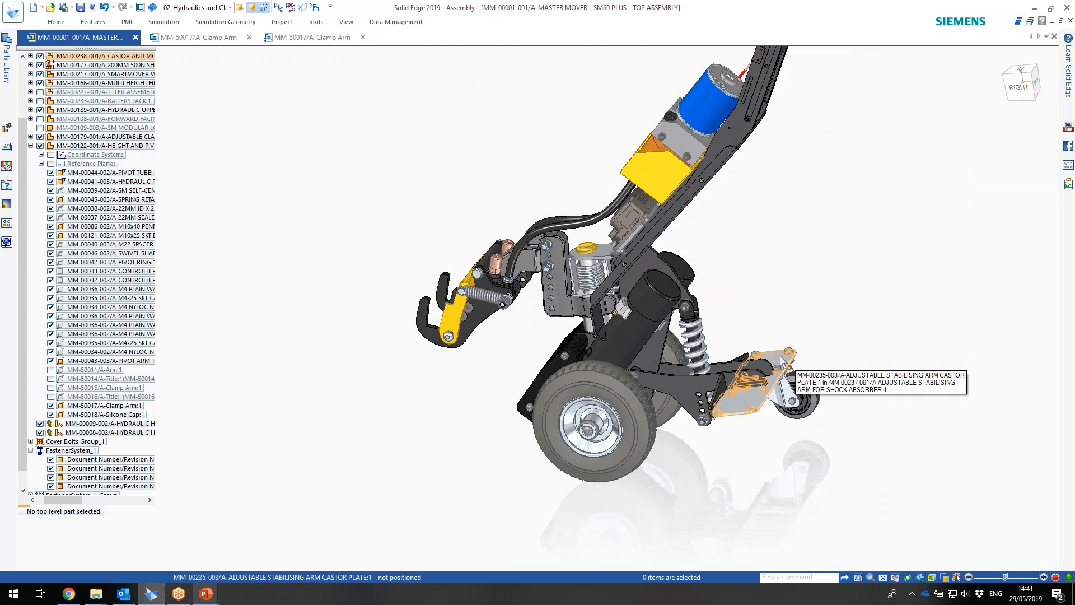
right_click(781, 359)
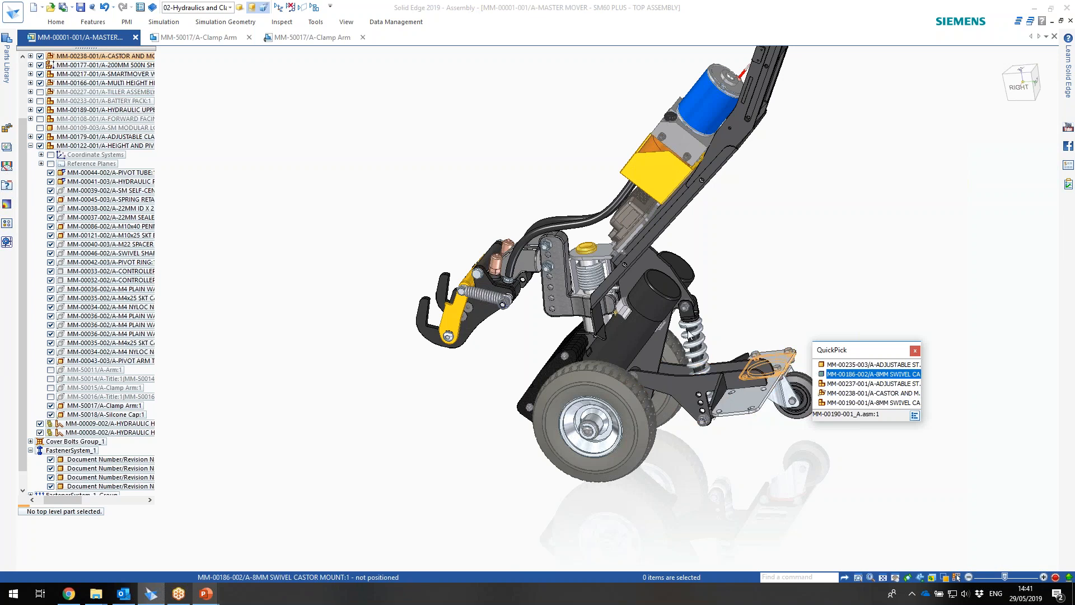
right_click(704, 334)
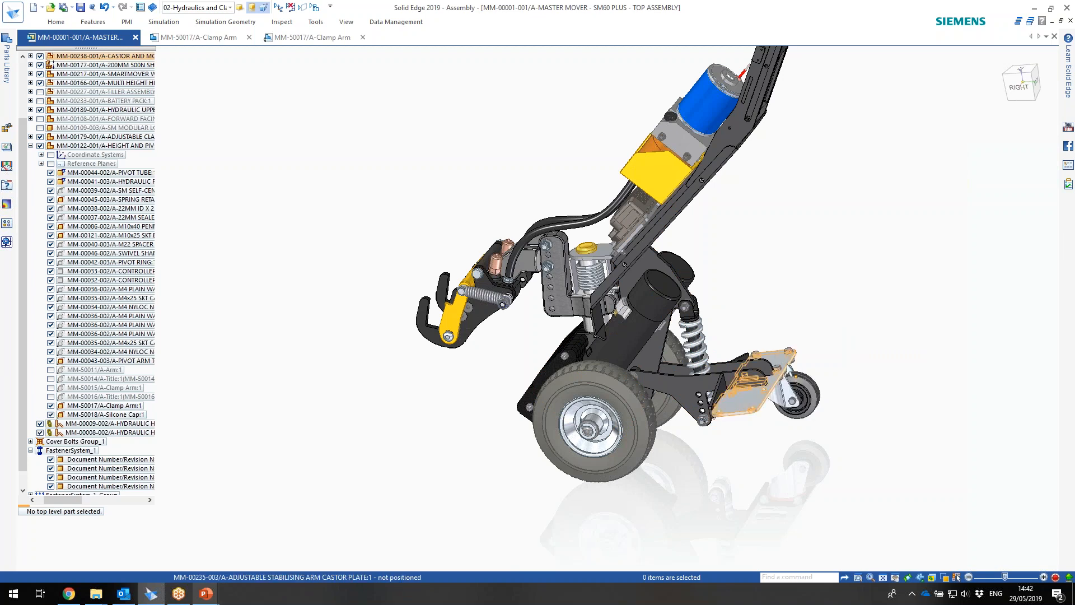
left_click(786, 364)
left_click(781, 321)
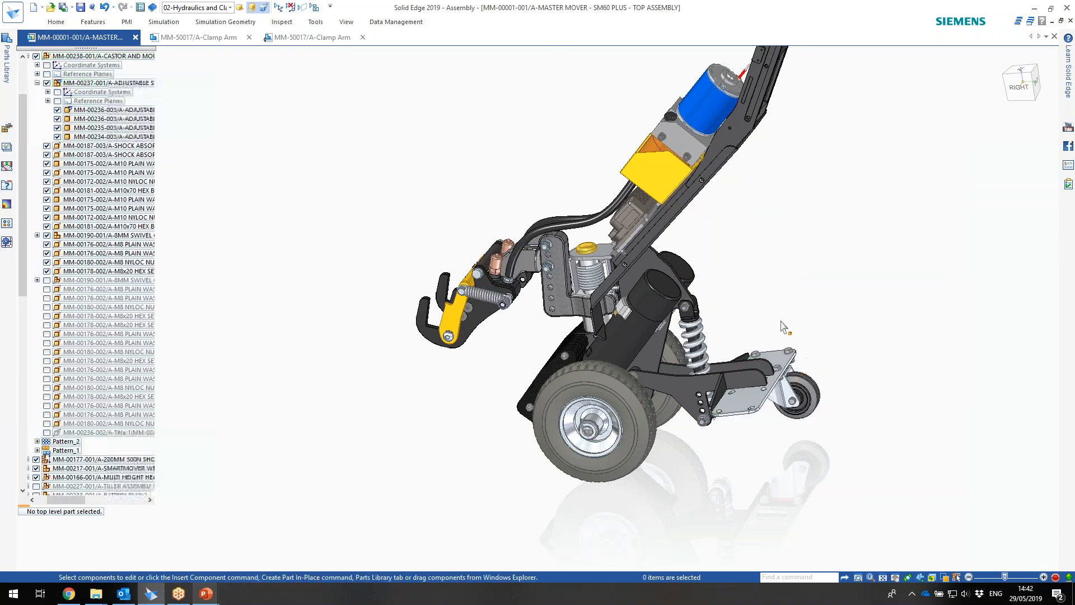
right_click(781, 363)
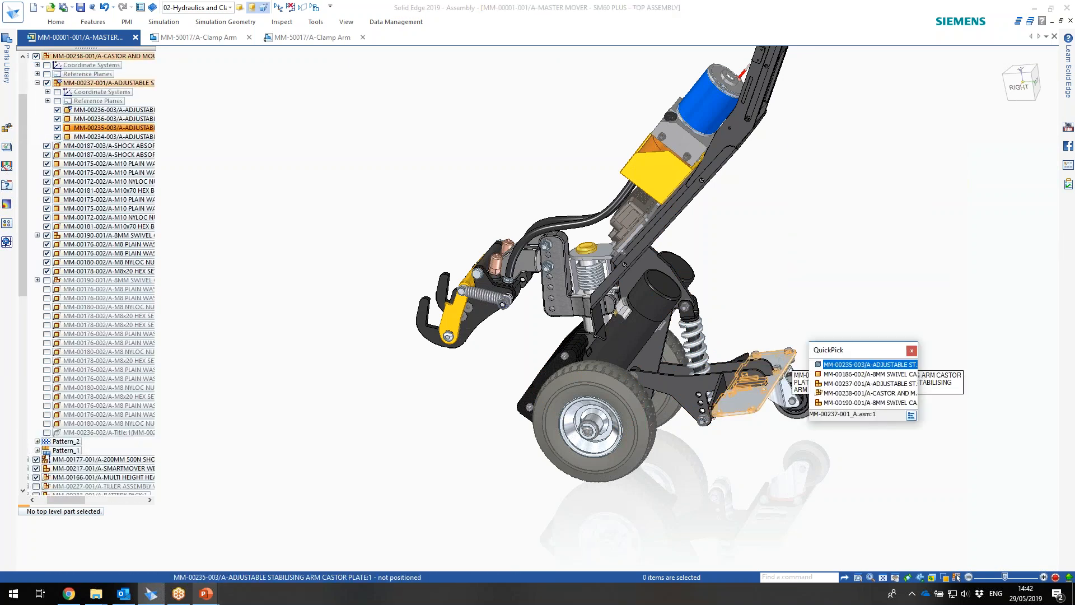
left_click(840, 393)
left_click(831, 413)
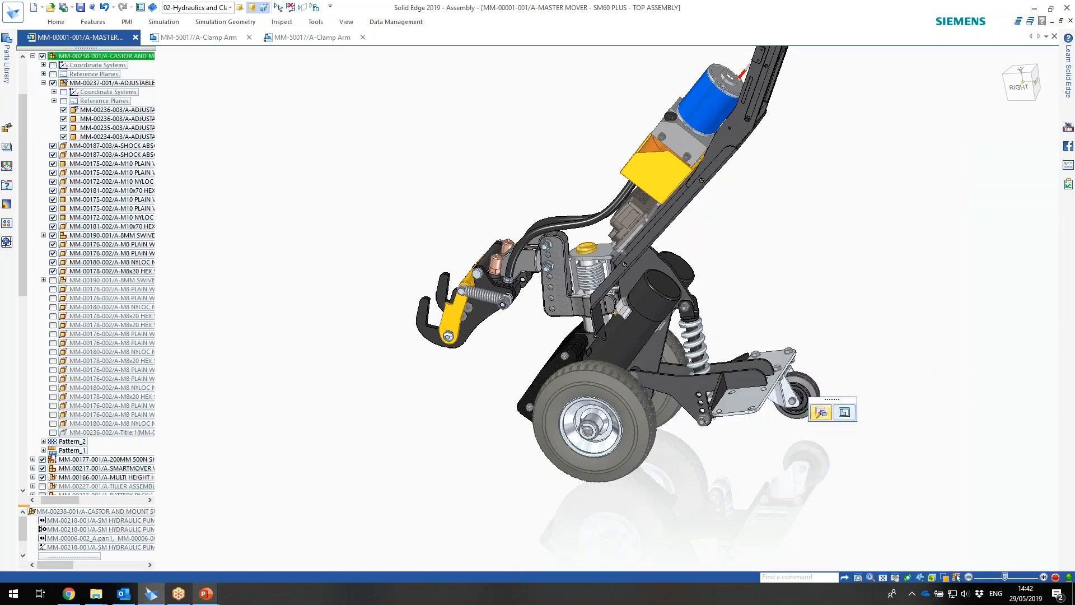
key("Escape")
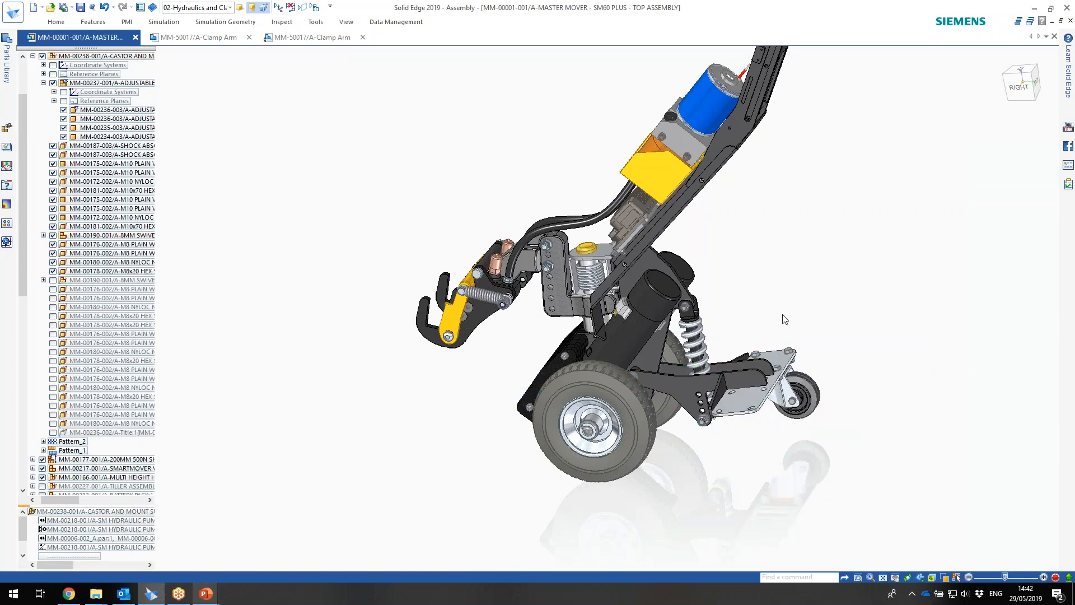
key("Escape")
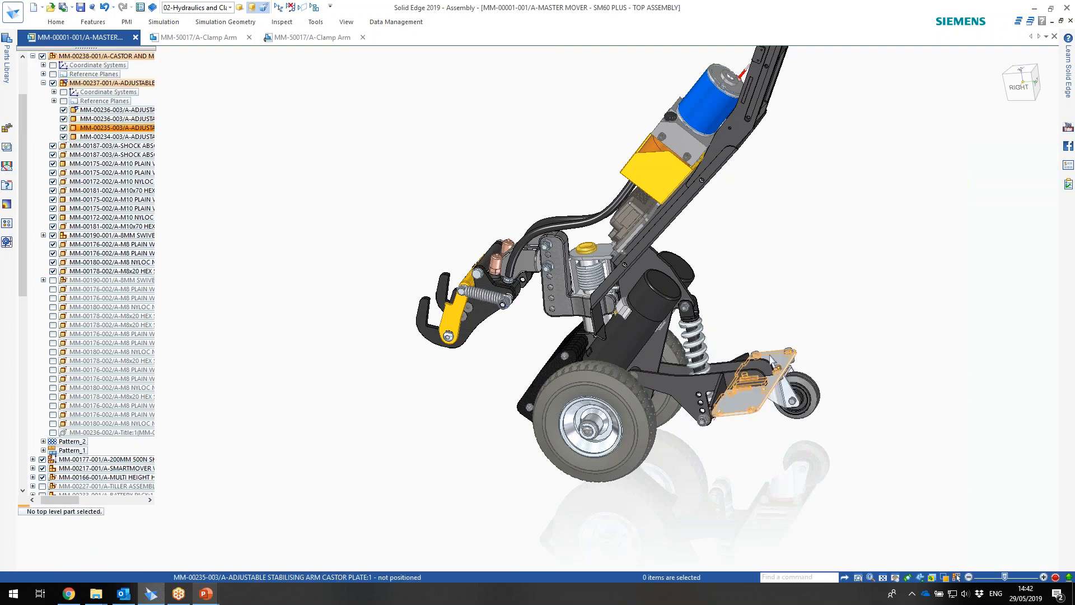
right_click(780, 355)
key("Escape")
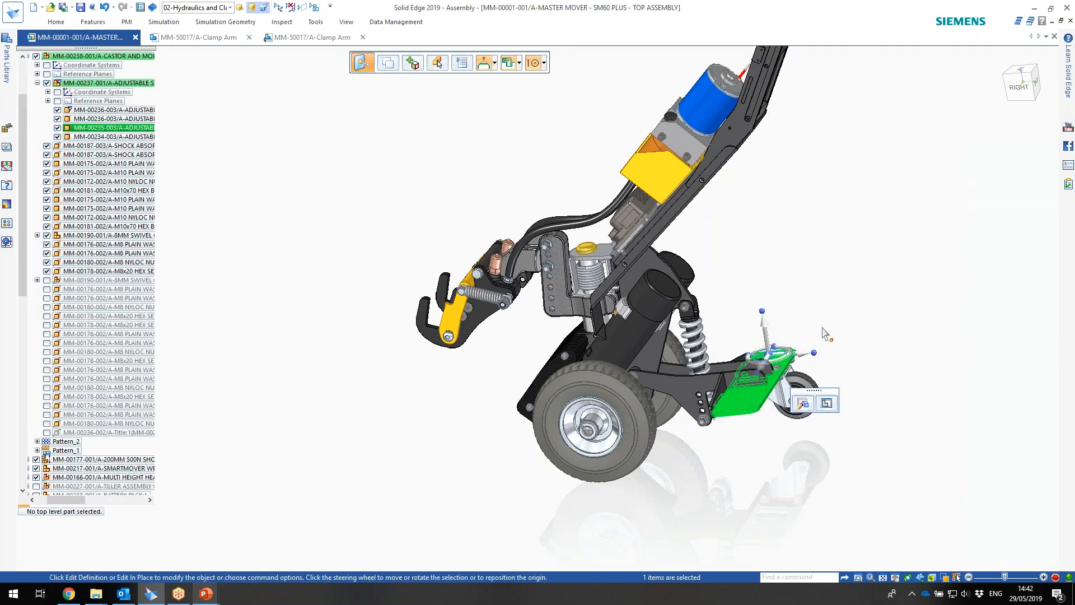
key("Escape")
- Open the adjustable stabilising arm subassembly for in-place editing, inspect it and return to the top assembly
right_click(782, 358)
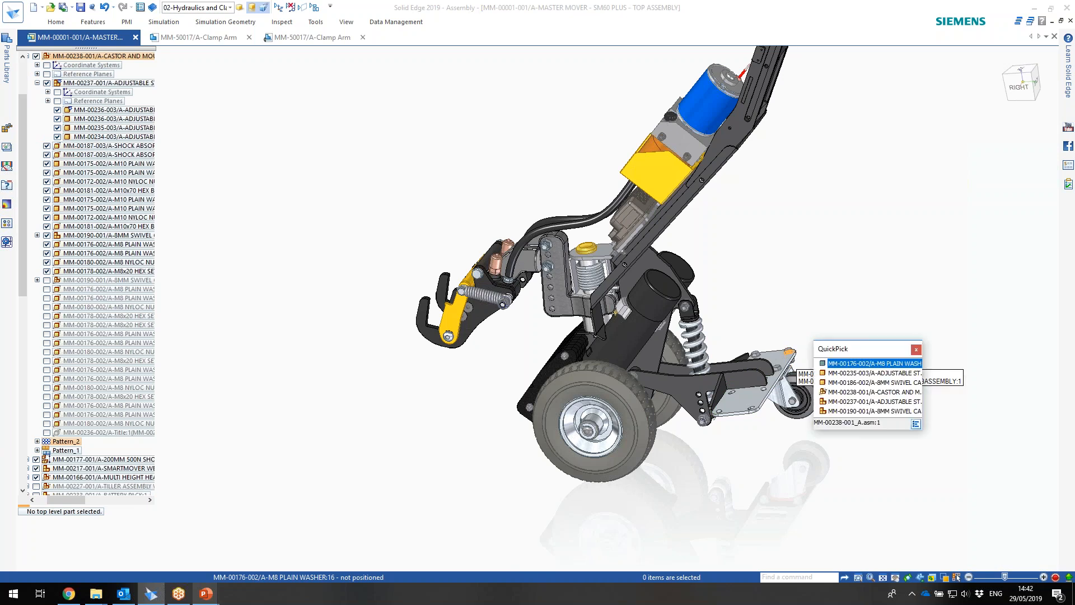
left_click(845, 405)
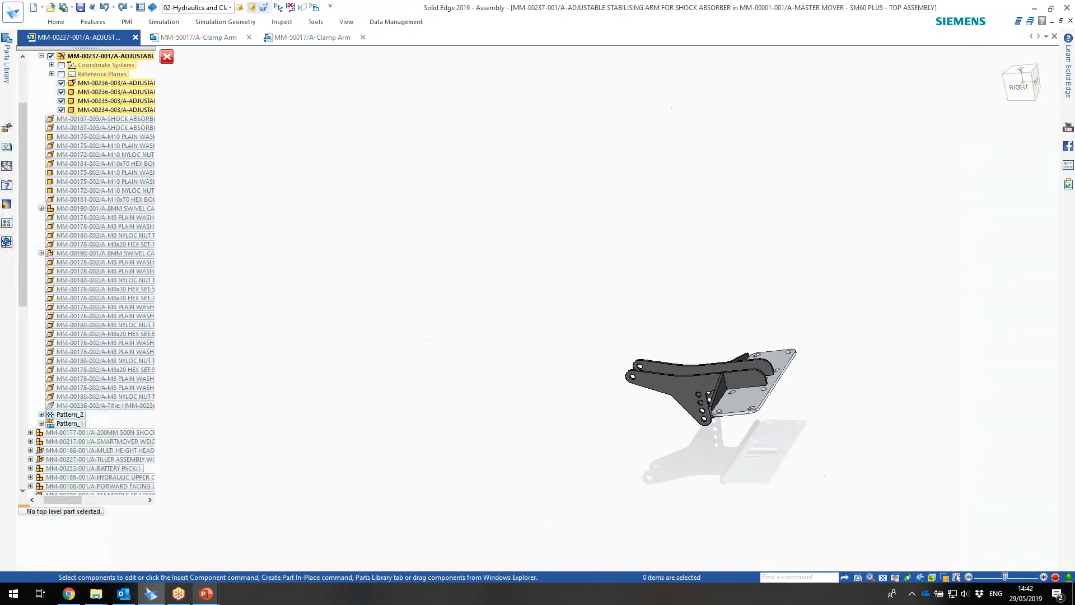
middle_click_drag(854, 329, 812, 335)
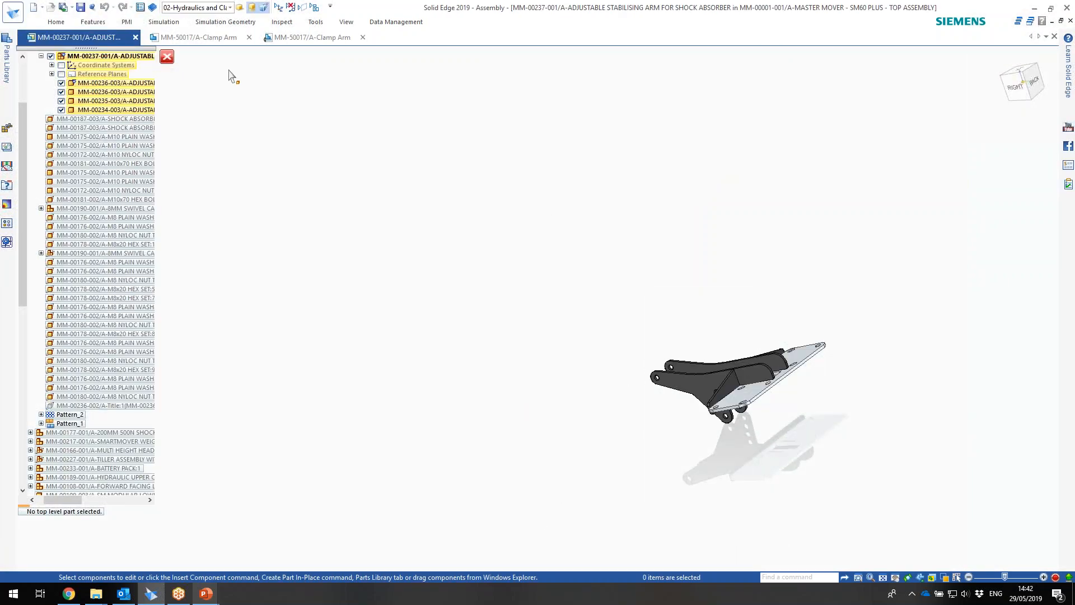
left_click(166, 58)
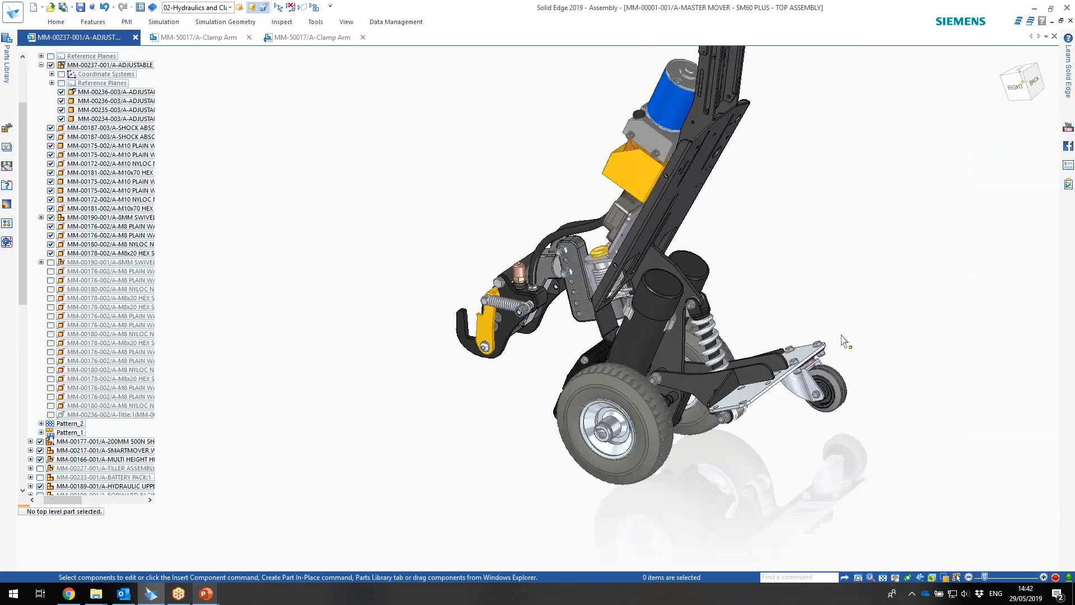
- Edit the castor and mount subassembly in place and select the swivel castor with its mounting bolts, washers and nuts
right_click(805, 354)
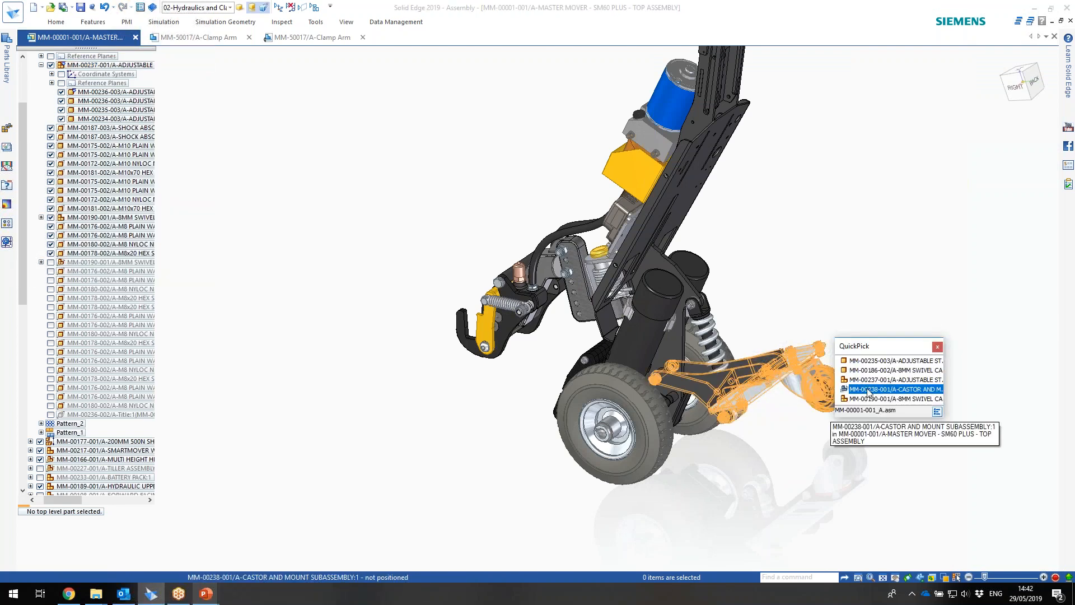
left_click(869, 390)
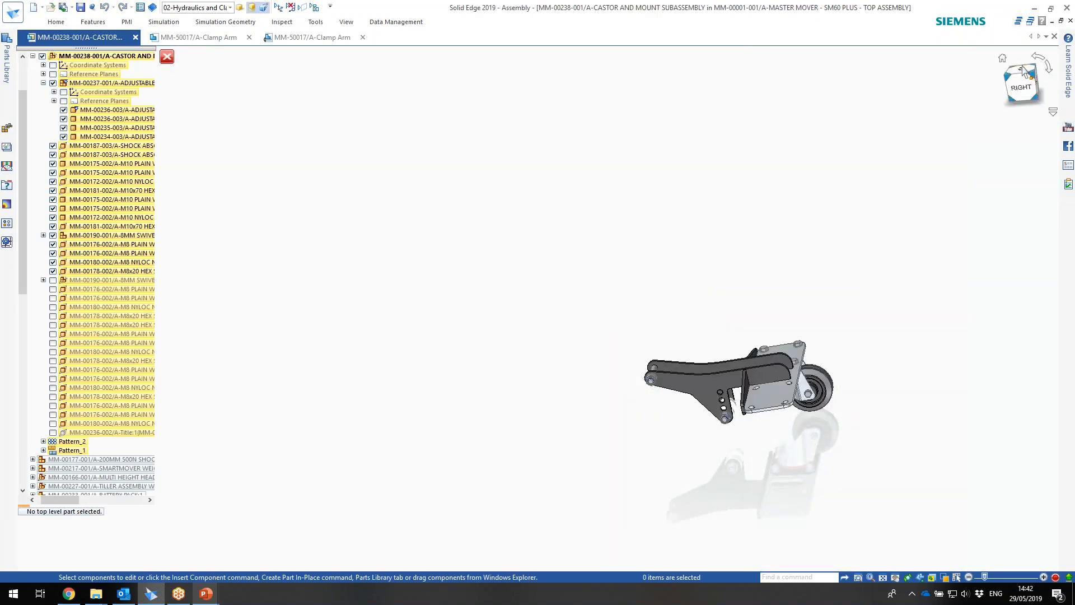
left_click(1024, 71)
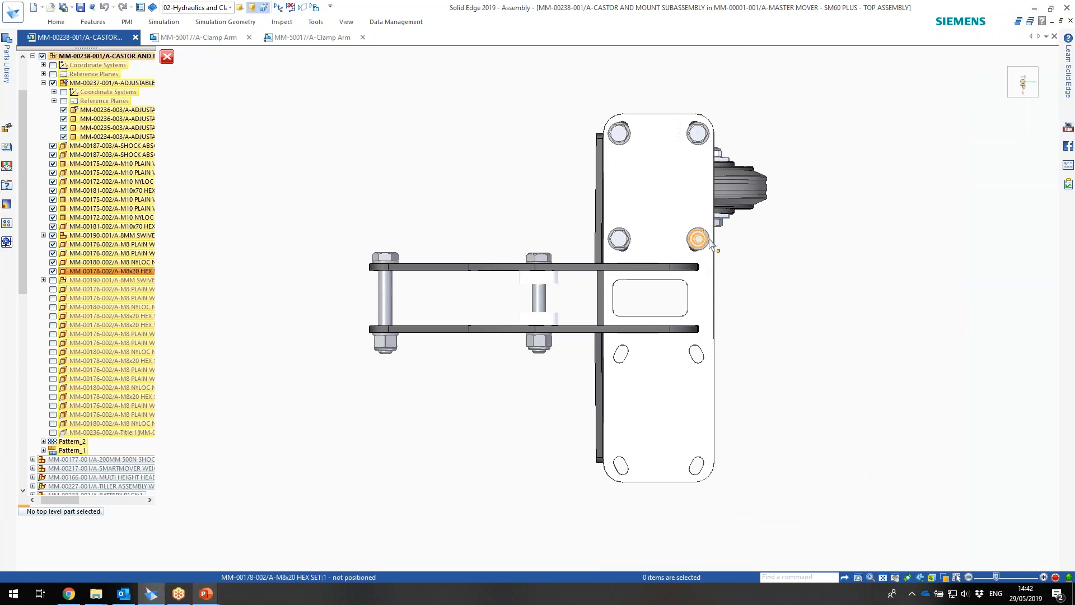
left_click_drag(862, 85, 605, 262)
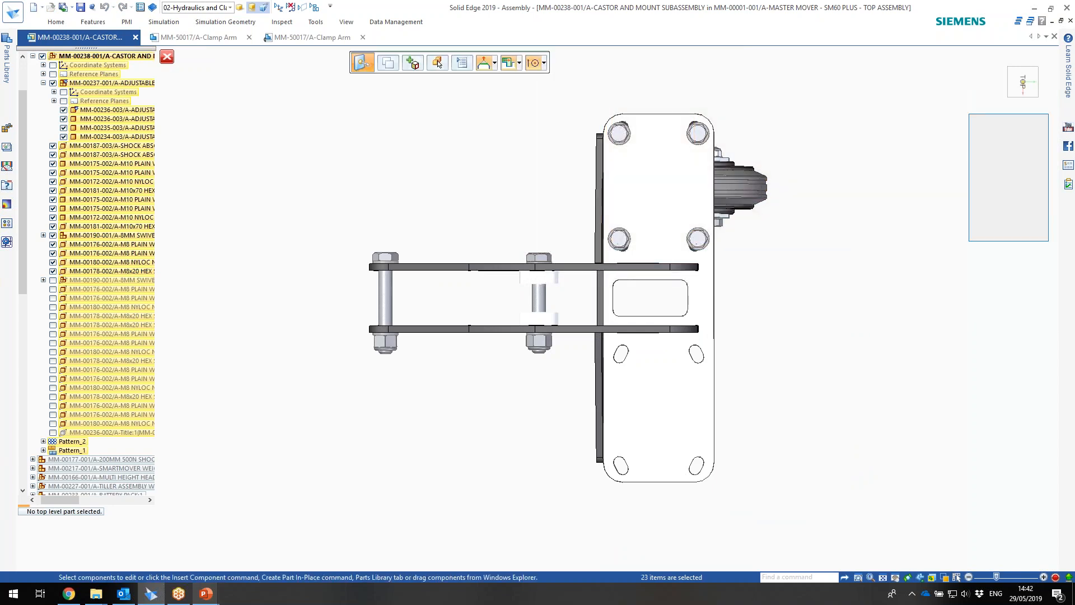
left_click(1016, 81)
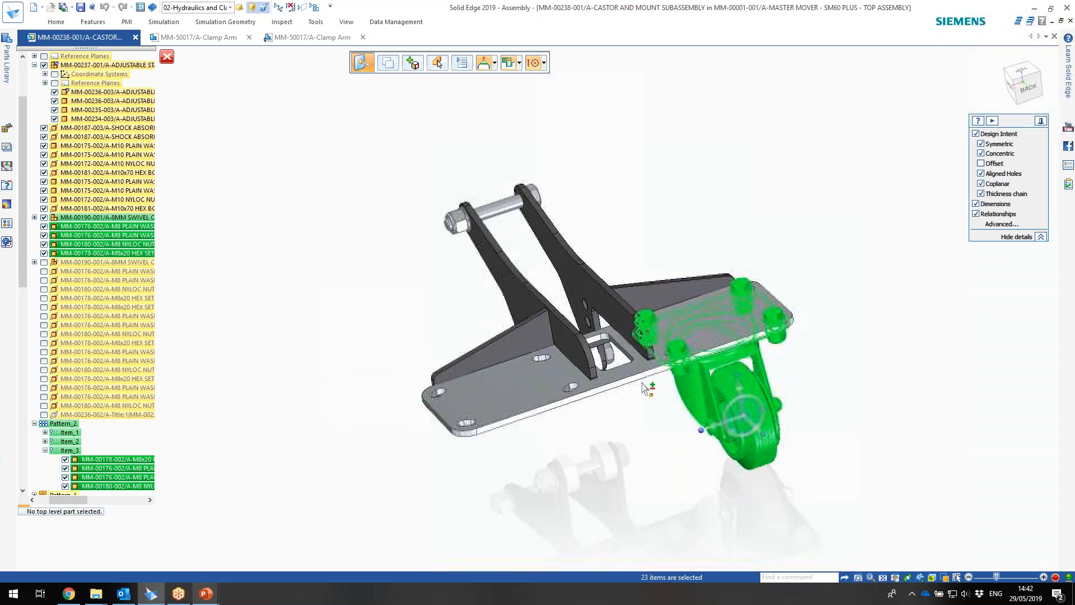
- Reposition the steering wheel from the castor wheel onto the mounting bolt at the plate's front inner corner
left_click(743, 417)
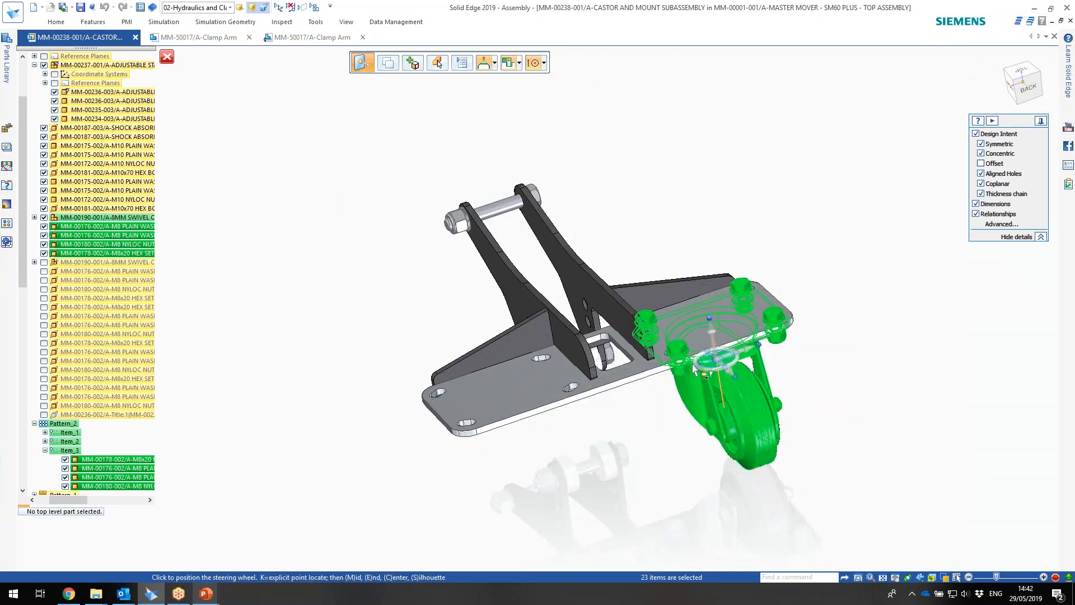
scroll(643, 386, "up", 5)
scroll(639, 381, "up", 3)
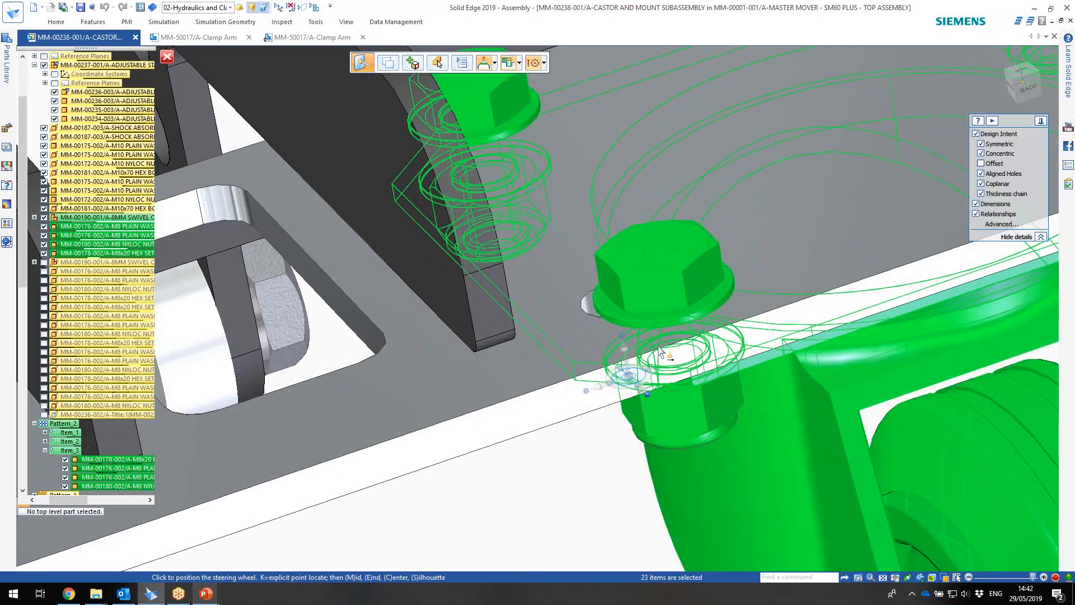
left_click(728, 307)
scroll(728, 307, "down", 5)
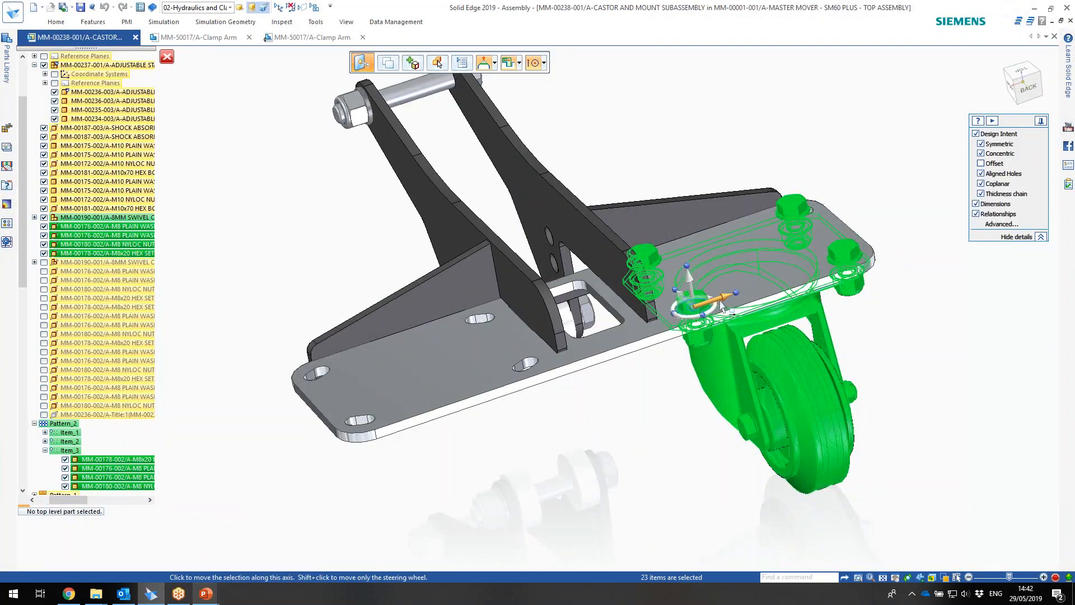
- Copy the selected castor and its fasteners about 169 mm to the empty holes at the plate's other end, deleting the affected assembly relationships
mouse_move(564, 319)
middle_mouse_down()
mouse_move(590, 312)
mouse_move(612, 258)
mouse_move(609, 269)
middle_mouse_up()
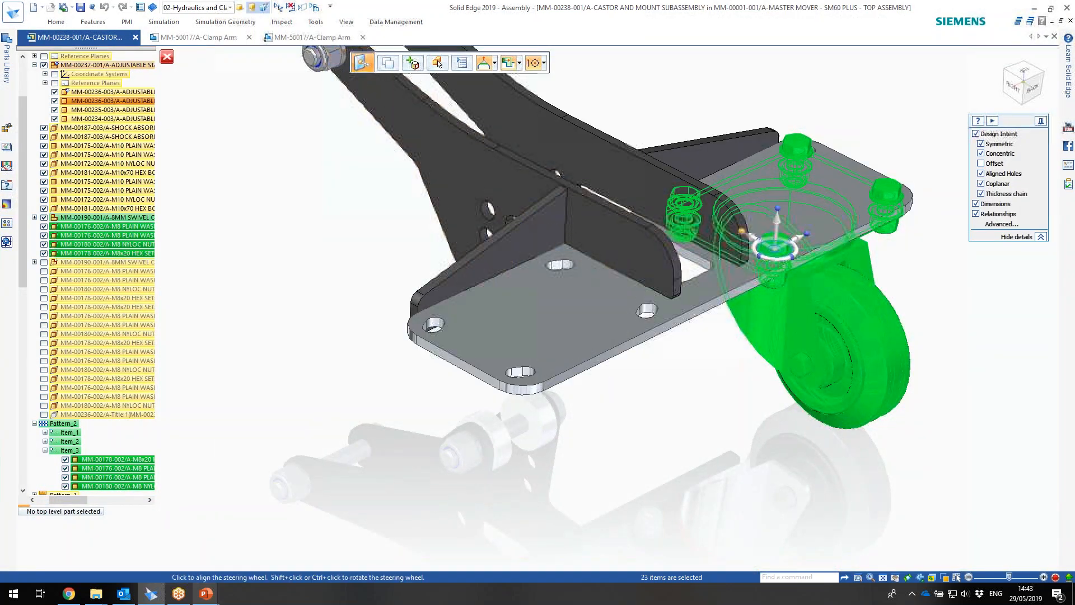
left_click(802, 241)
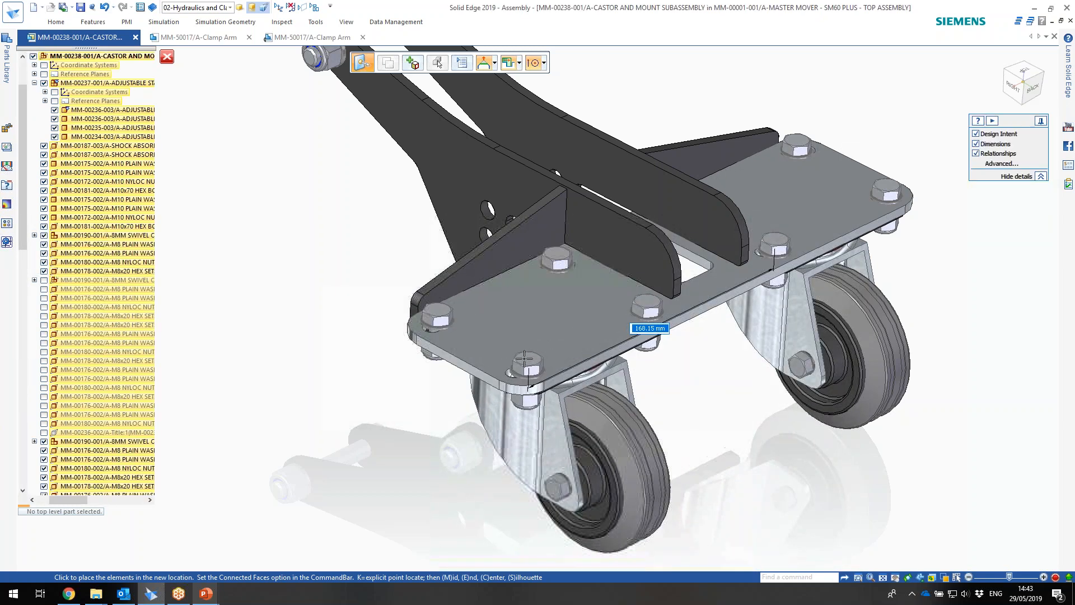
left_click(524, 367)
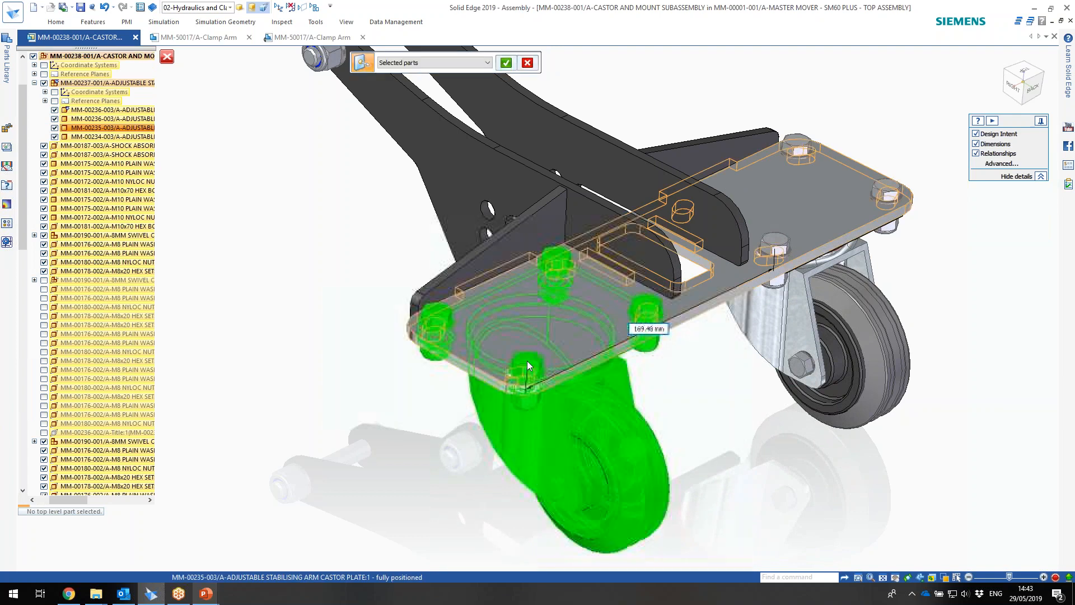
left_click(507, 63)
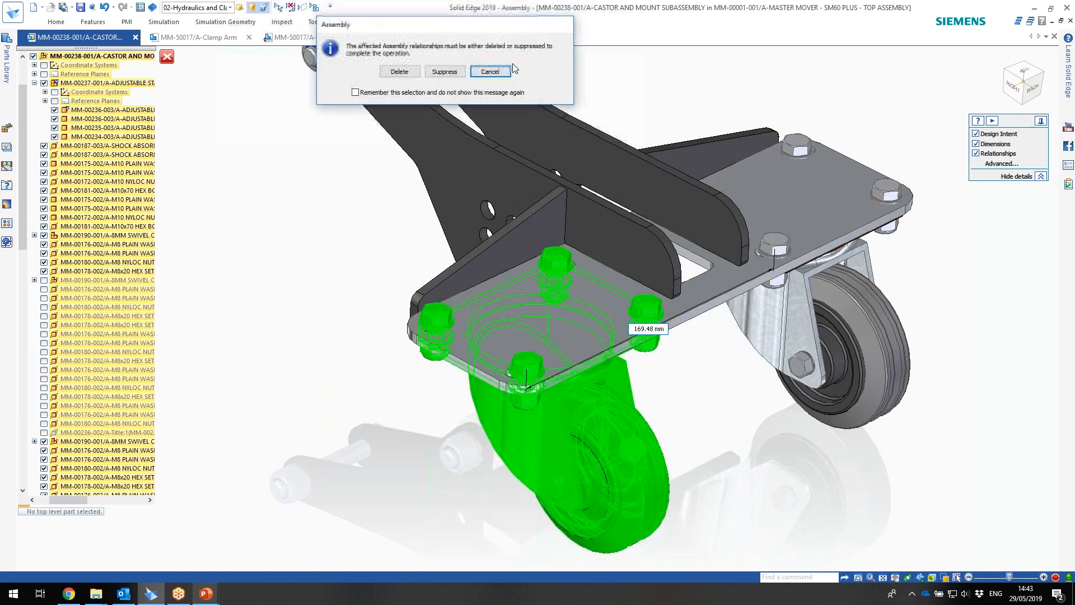
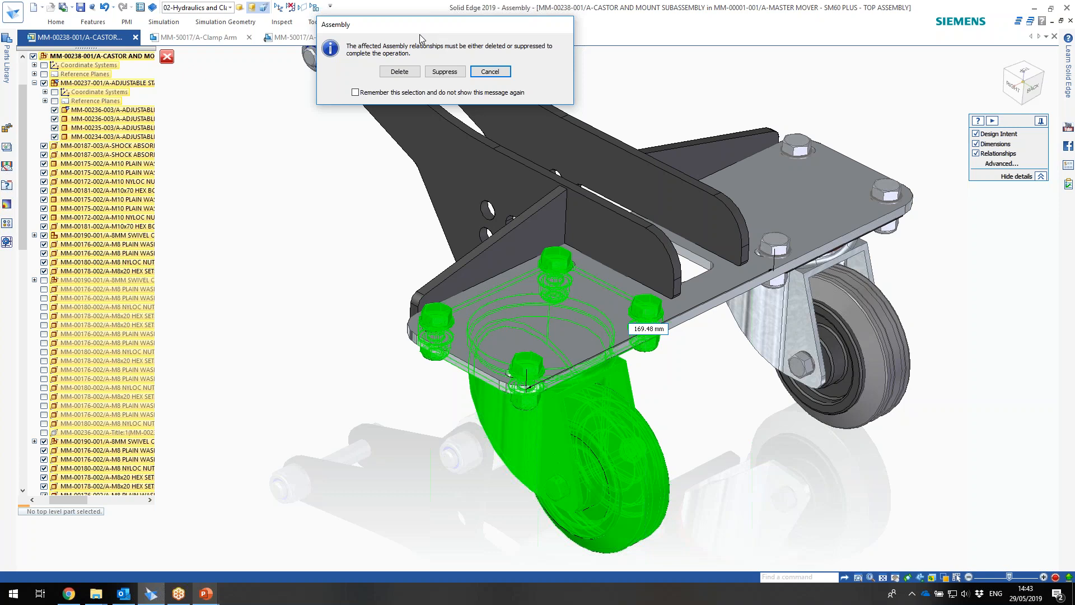
left_click(400, 72)
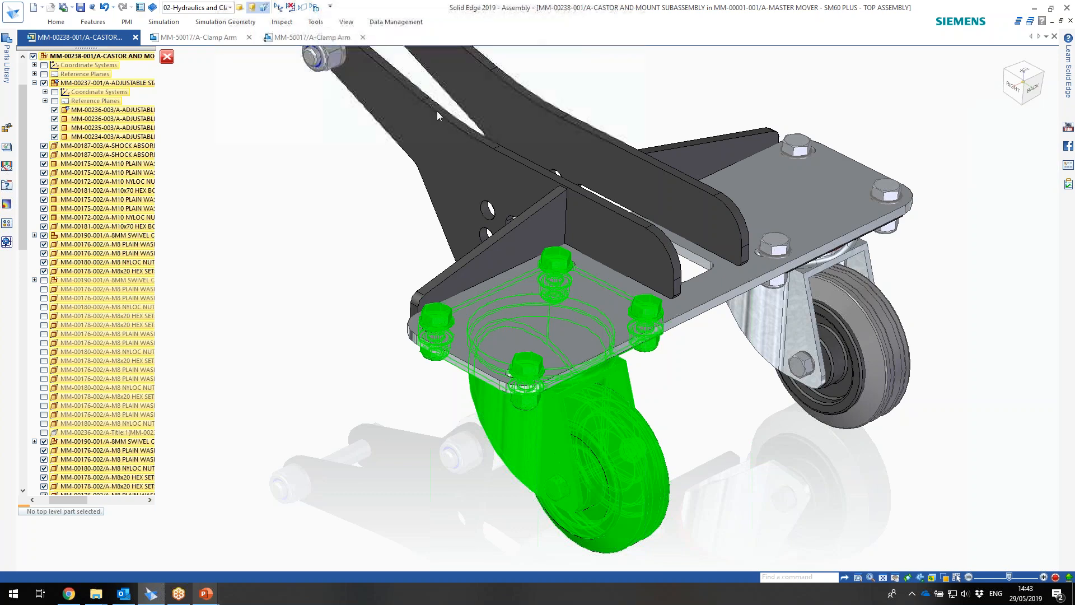
middle_click_drag(691, 372, 680, 342)
key("Escape")
middle_click_drag(814, 113, 739, 128)
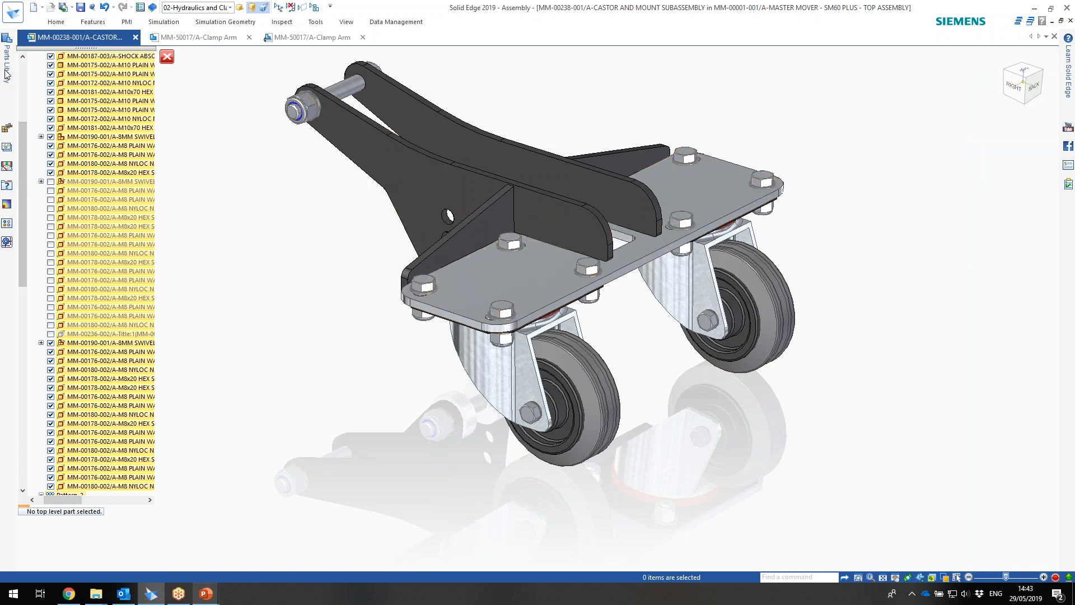
- Browse the parts library to the Working folder and insert the cap MM-00236-002_A into the castor subassembly
mouse_move(7, 73)
left_click(68, 65)
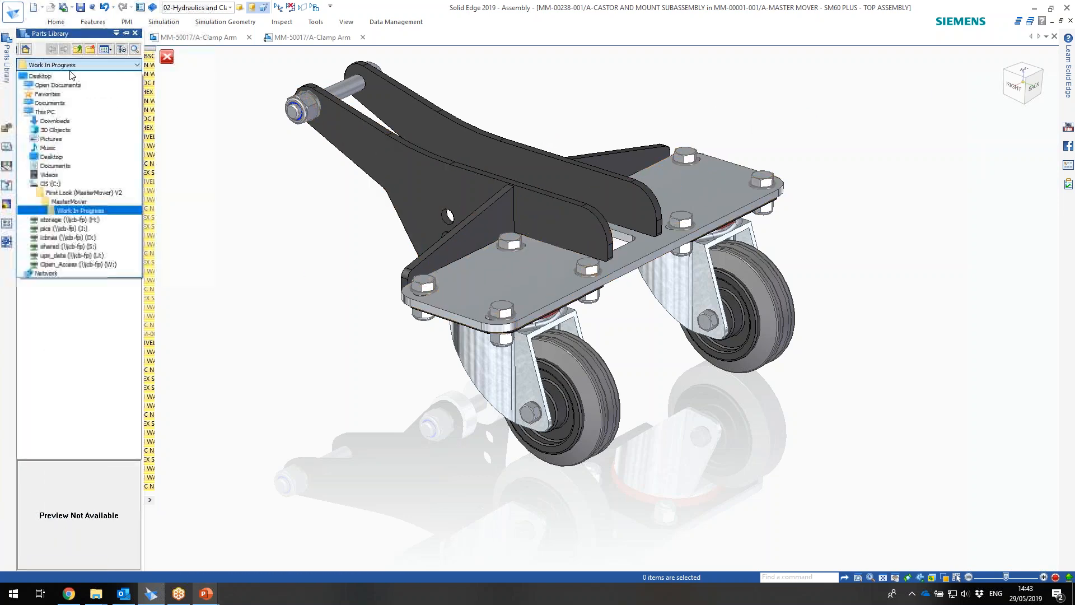
left_click(82, 211)
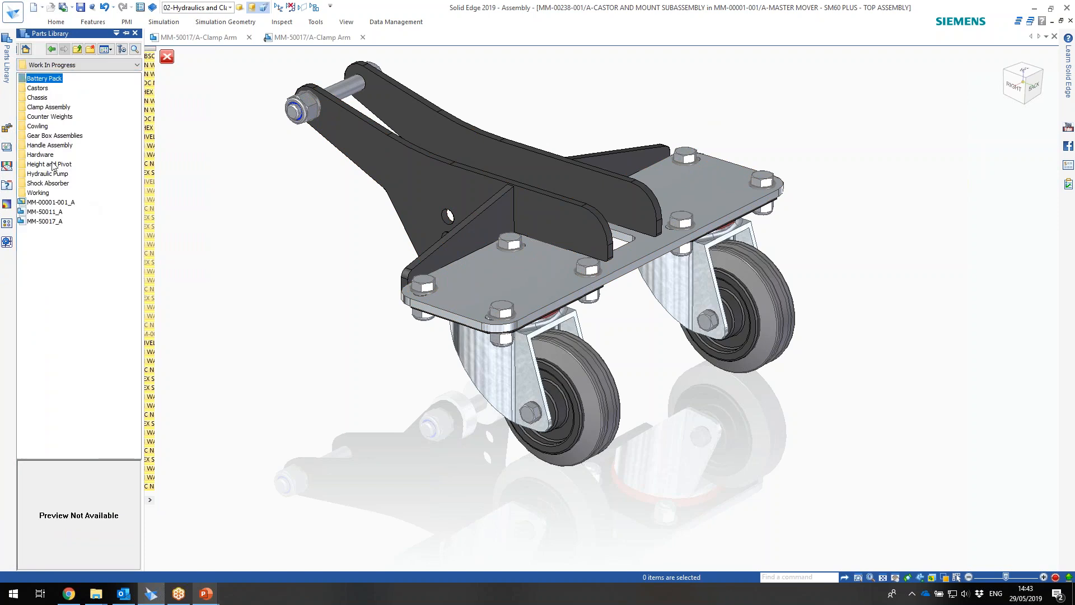
double_click(38, 193)
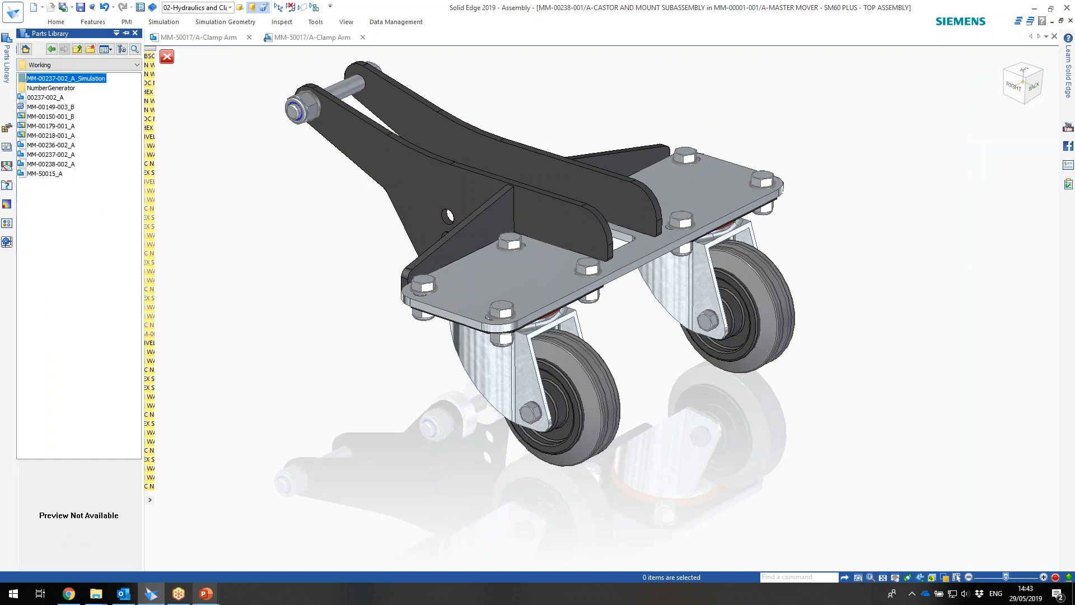
left_click(58, 146)
left_click_drag(58, 147, 804, 155)
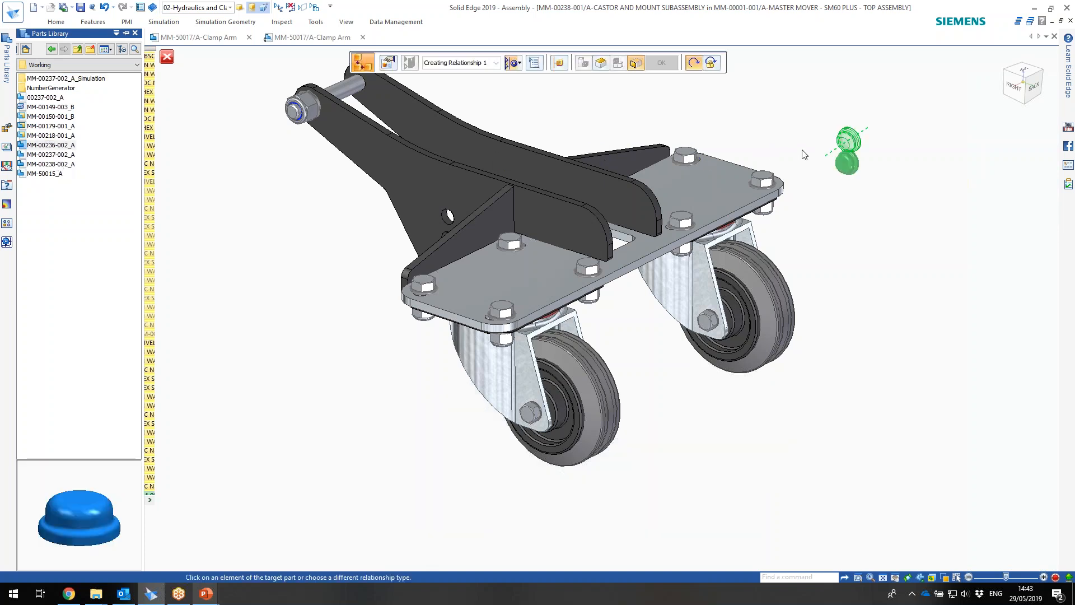
- Try to align the cap with the plate's outer corner bolt, and undo that placement
scroll(819, 154, "down", 3)
scroll(820, 153, "up", 7)
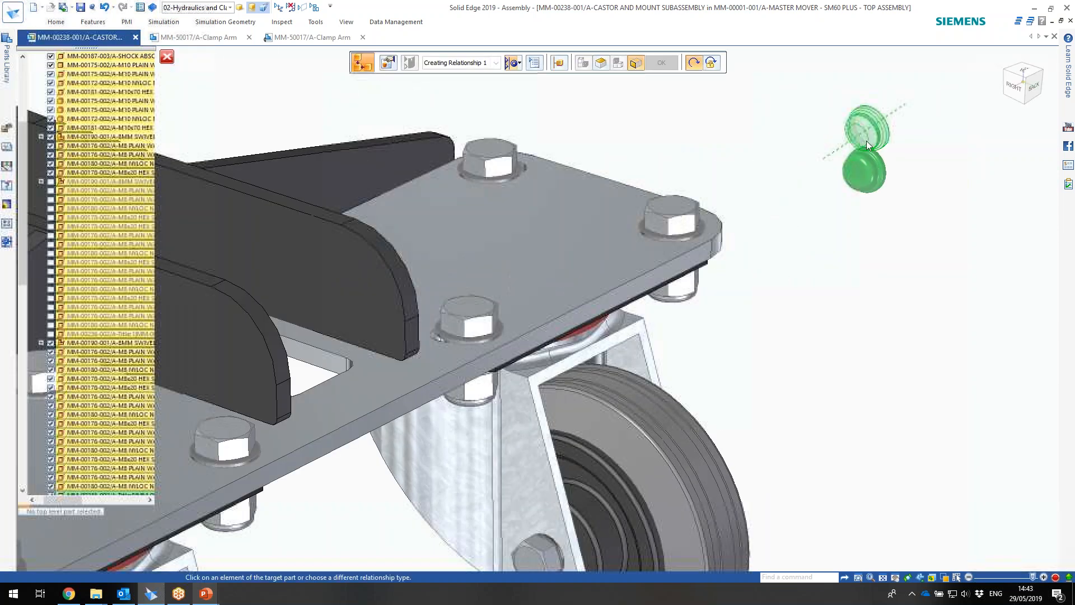
left_click(674, 212)
scroll(683, 211, "down", 3)
middle_click_drag(691, 206, 646, 231)
key("Escape")
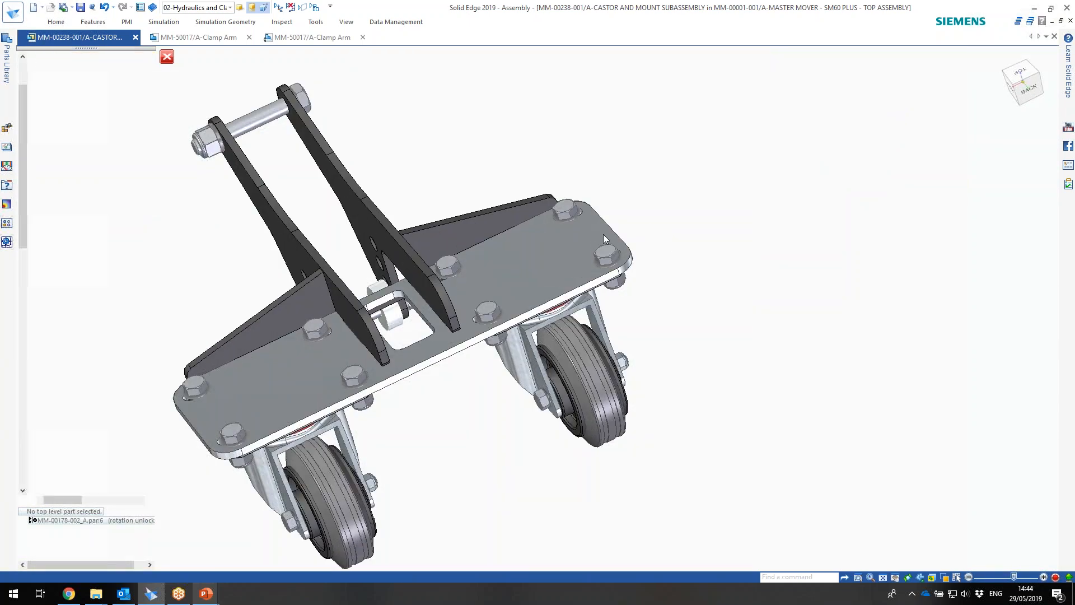
key("ctrl+z")
- Insert MM-00236-002_A again, align it with the plate's outer corner bolt and seat it on the plate with a 0.00 mm offset
left_click(8, 62)
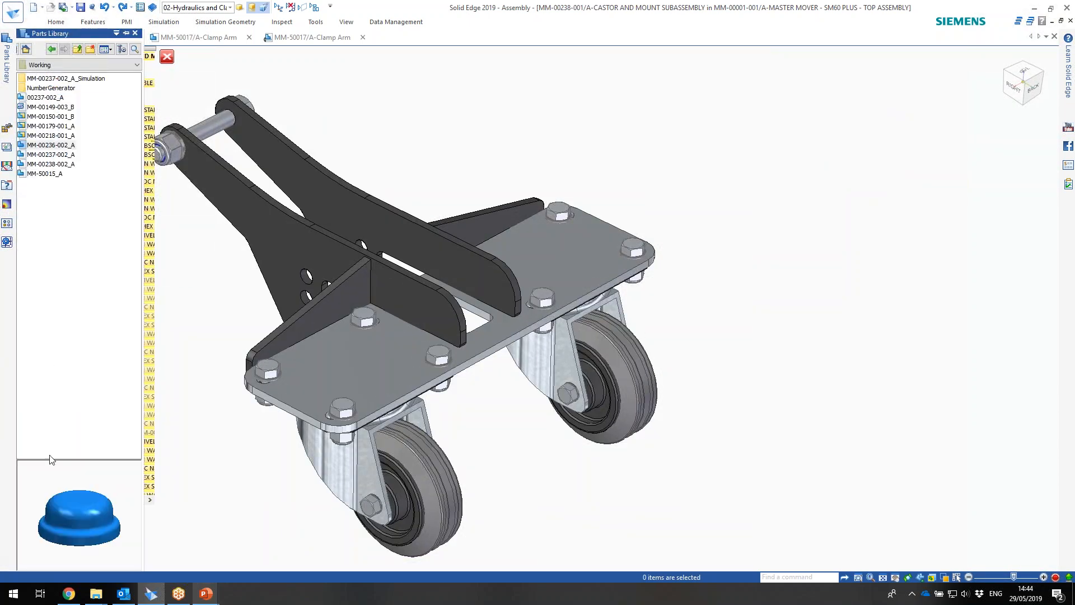
double_click(60, 146)
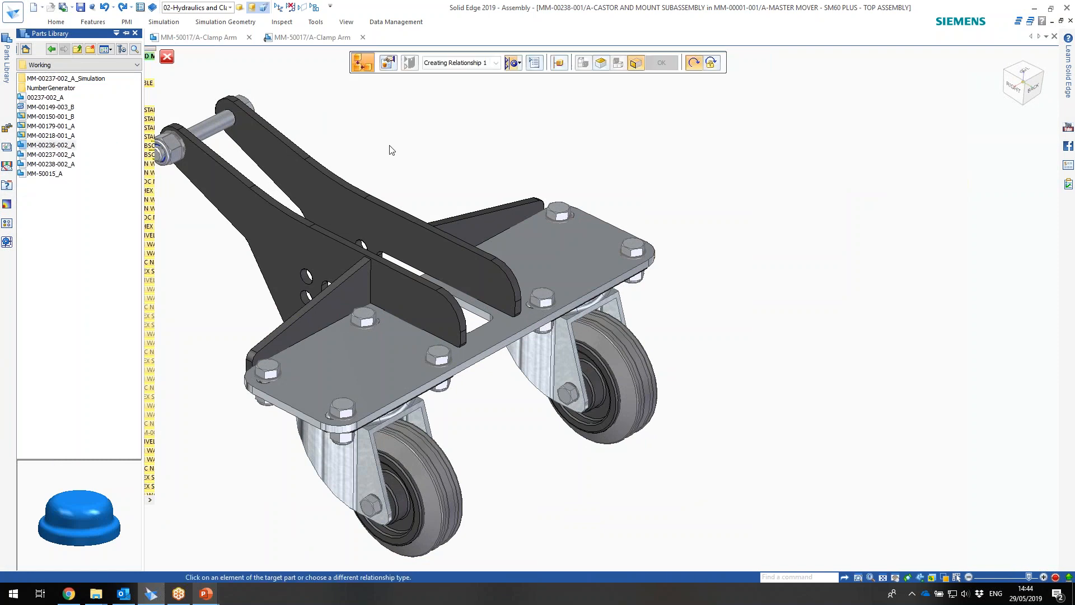
scroll(555, 330, "up", 5)
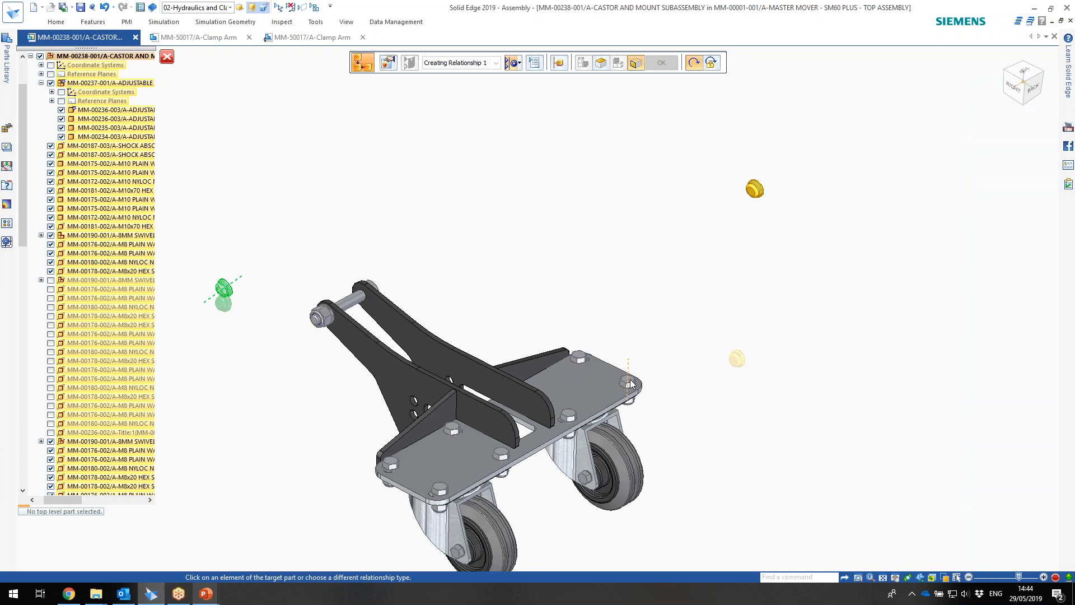
scroll(629, 384, "up", 4)
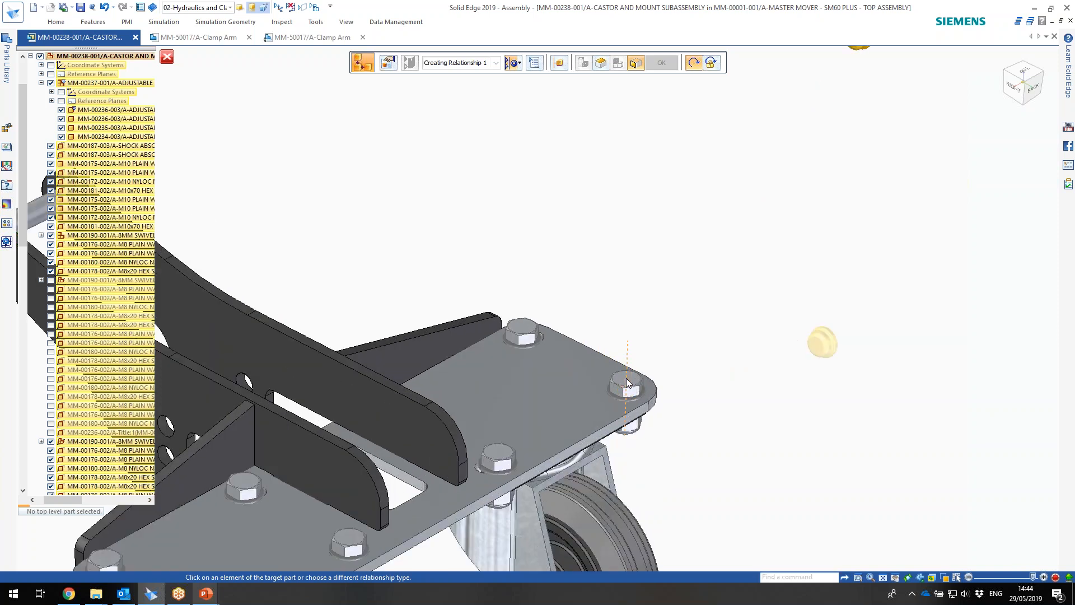
left_click(626, 383)
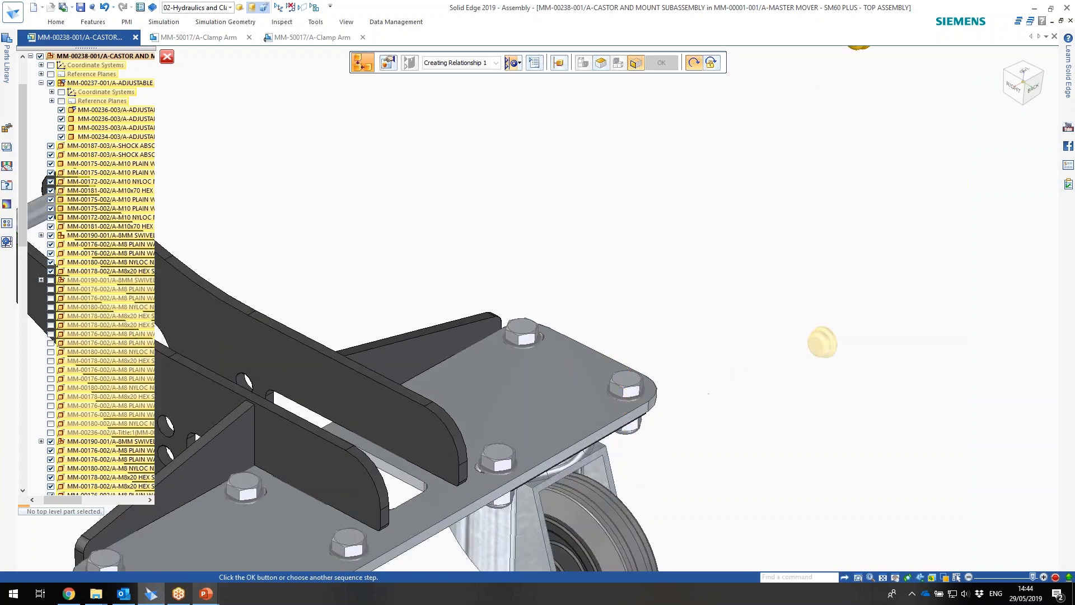
scroll(620, 406, "up", 5)
left_click(630, 402)
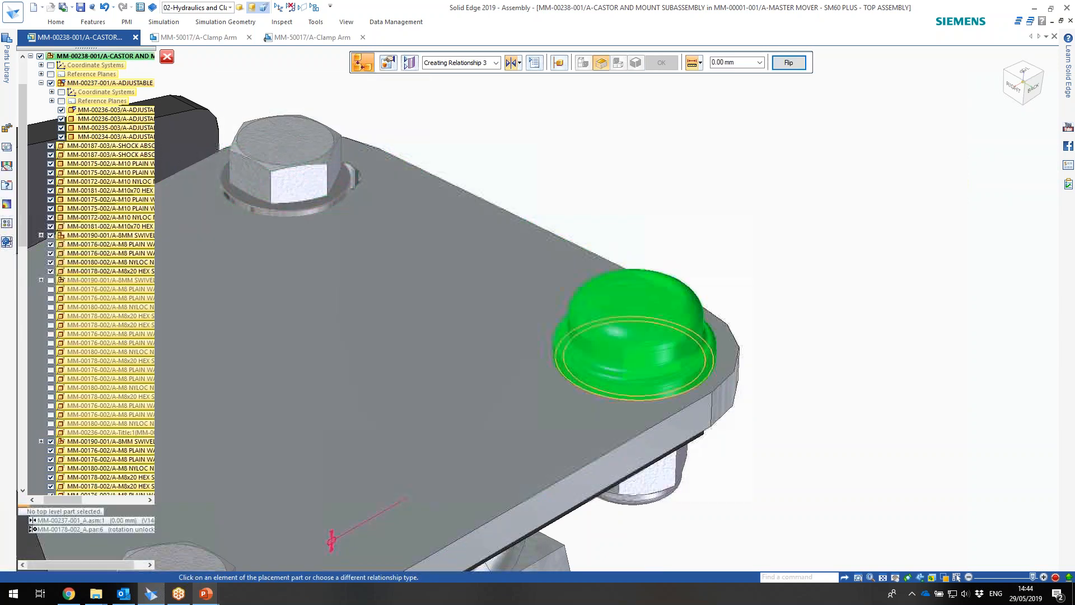
scroll(628, 402, "down", 5)
scroll(628, 402, "down", 4)
key("Escape")
- Delete the spare cap floating above the castor subassembly
left_click_drag(739, 168, 788, 236)
left_click(757, 201)
key("Delete")
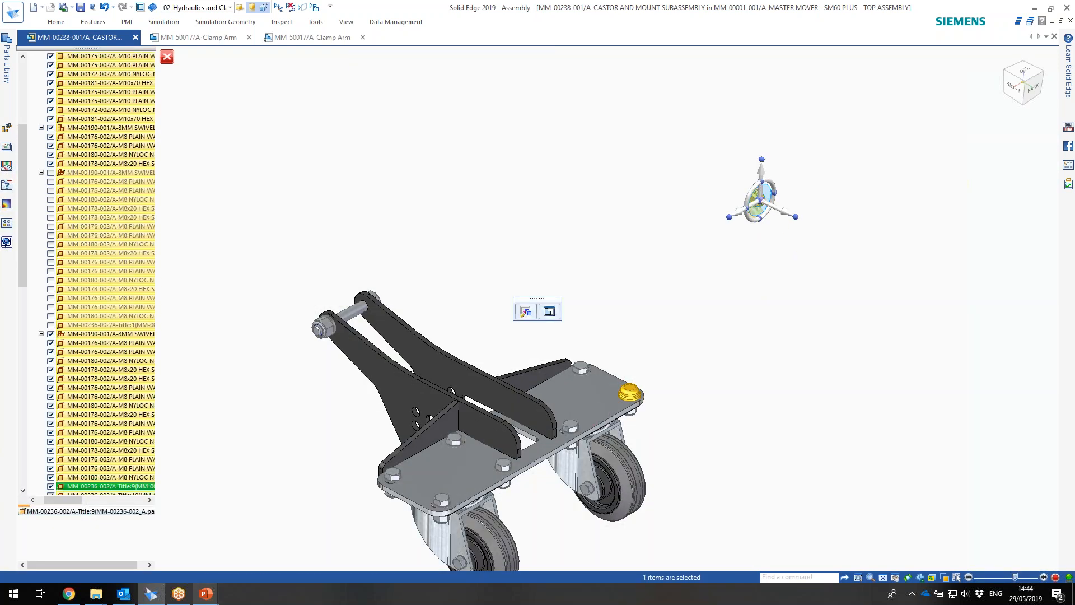
- Set up a Duplicate Component operation for the corner cap, with the Nyloc nut beneath it as the origin component
middle_click_drag(512, 394, 582, 294, "shift")
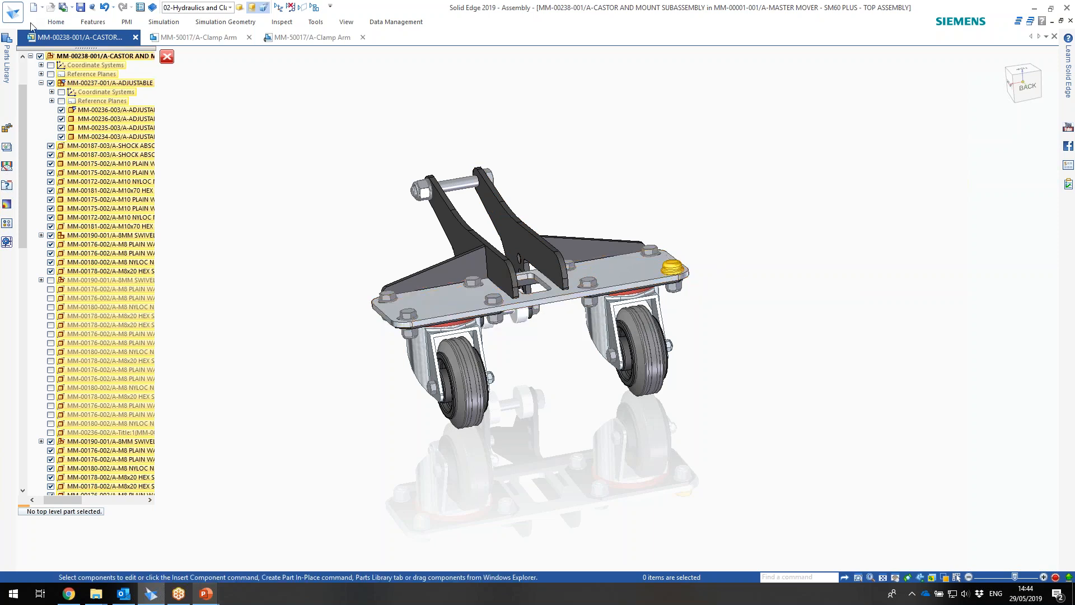
left_click(52, 23)
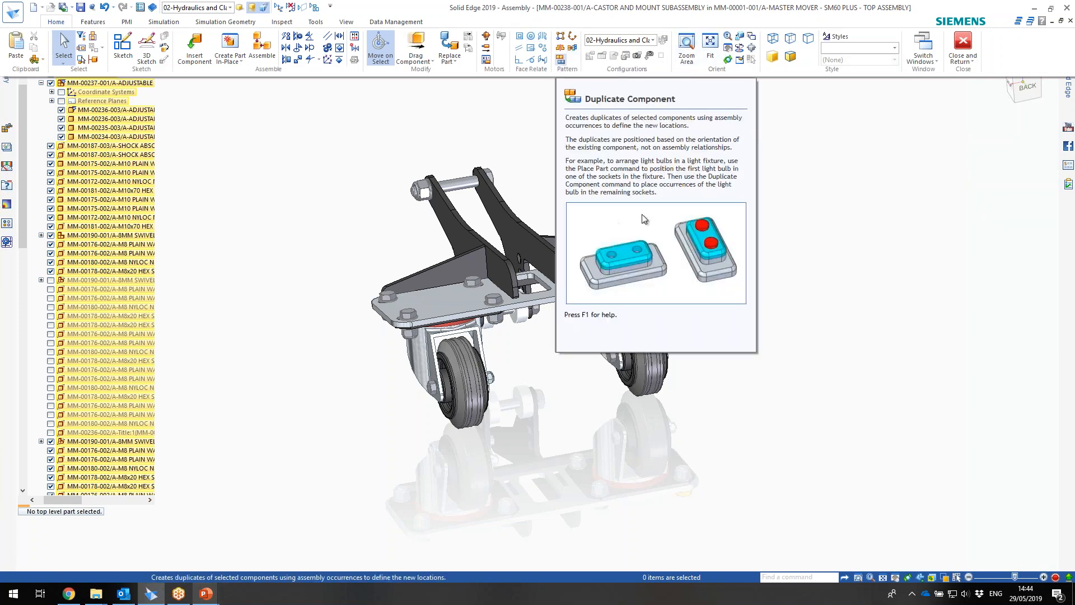
left_click(560, 59)
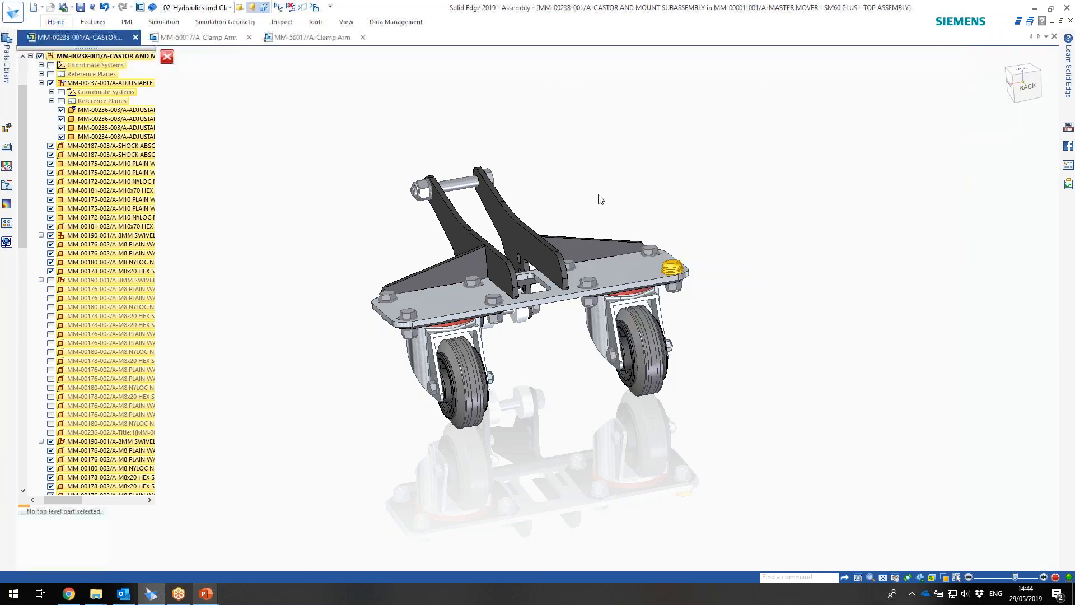
left_click(644, 225)
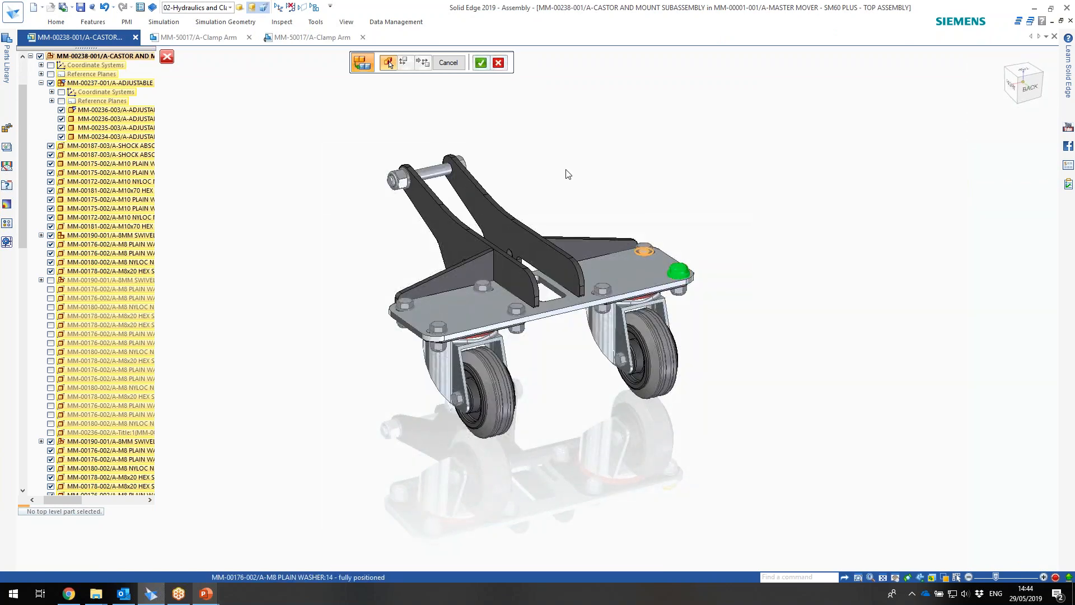
scroll(661, 226, "up", 5)
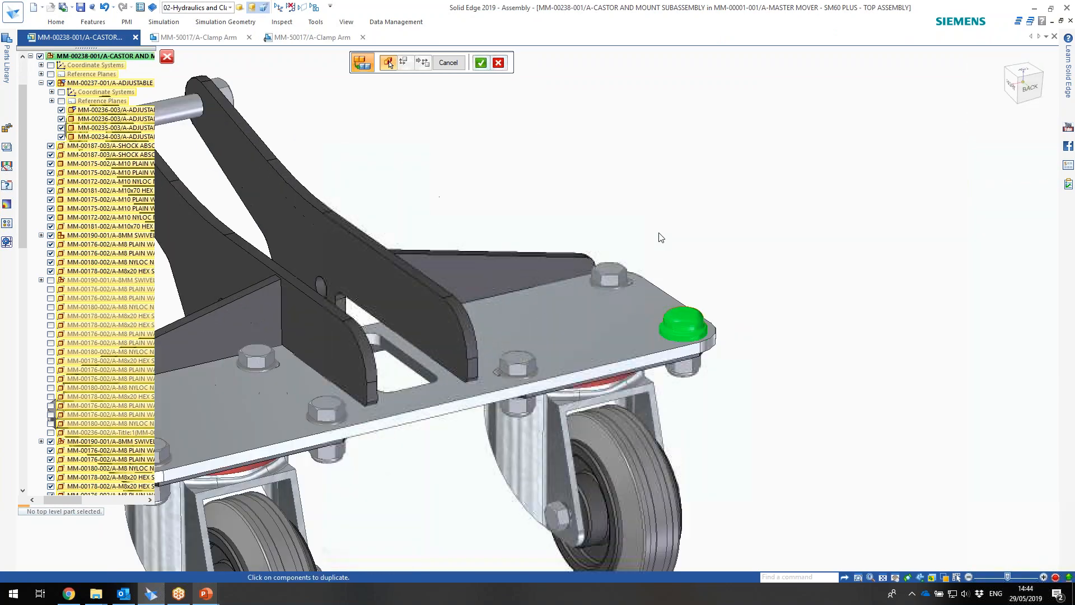
right_click(671, 239)
middle_click_drag(645, 289, 714, 248, "shift")
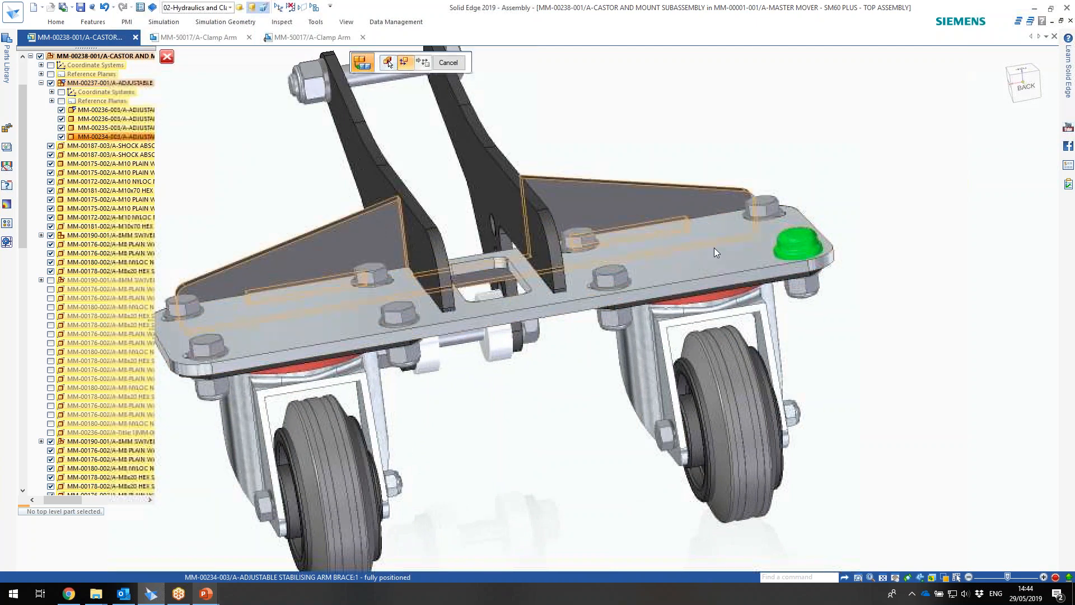
left_click(801, 287)
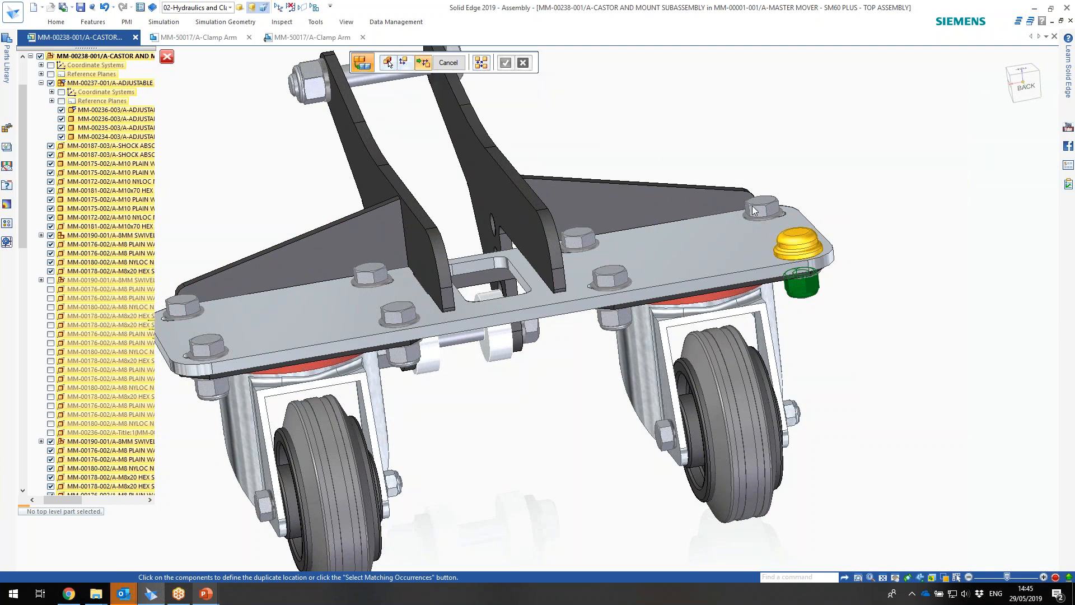
- Duplicate the cap to all matching M8 Nyloc nut occurrences on the castor plate and finish the pattern
left_click(623, 315)
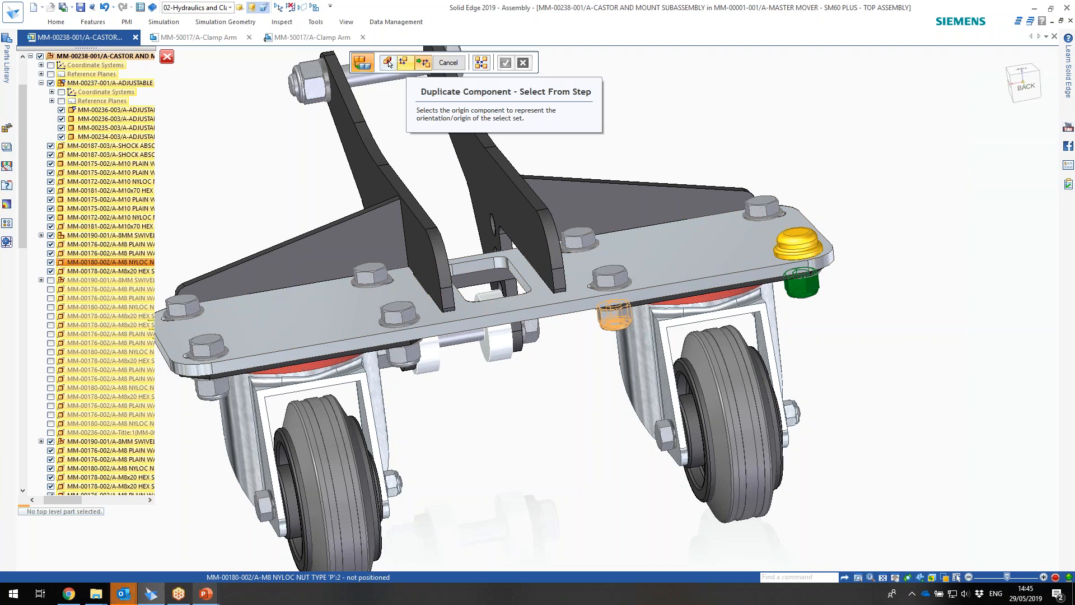
left_click(481, 63)
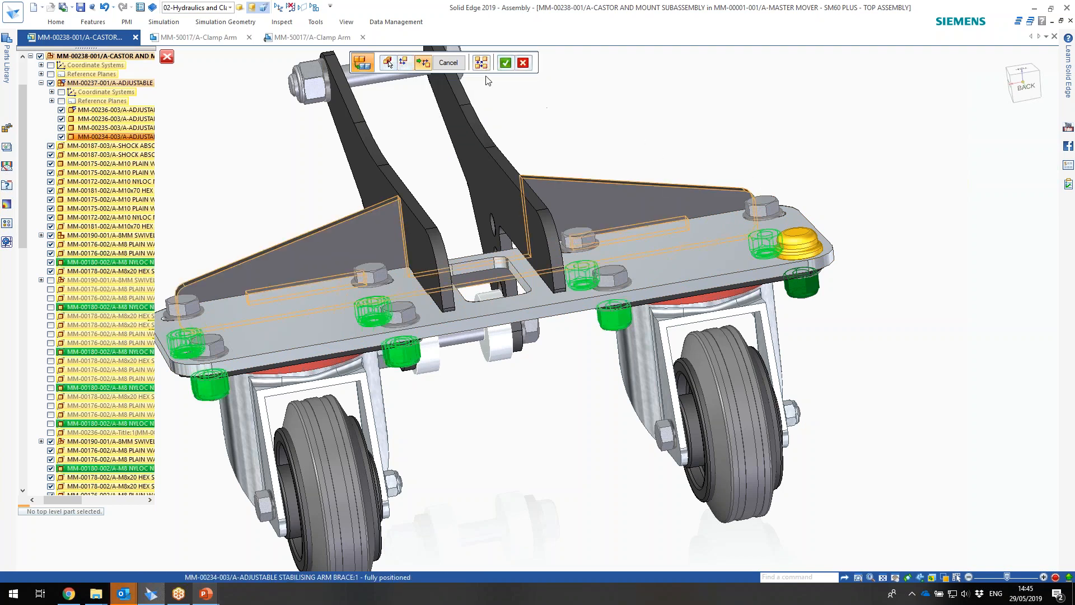
middle_click_drag(565, 281, 599, 261)
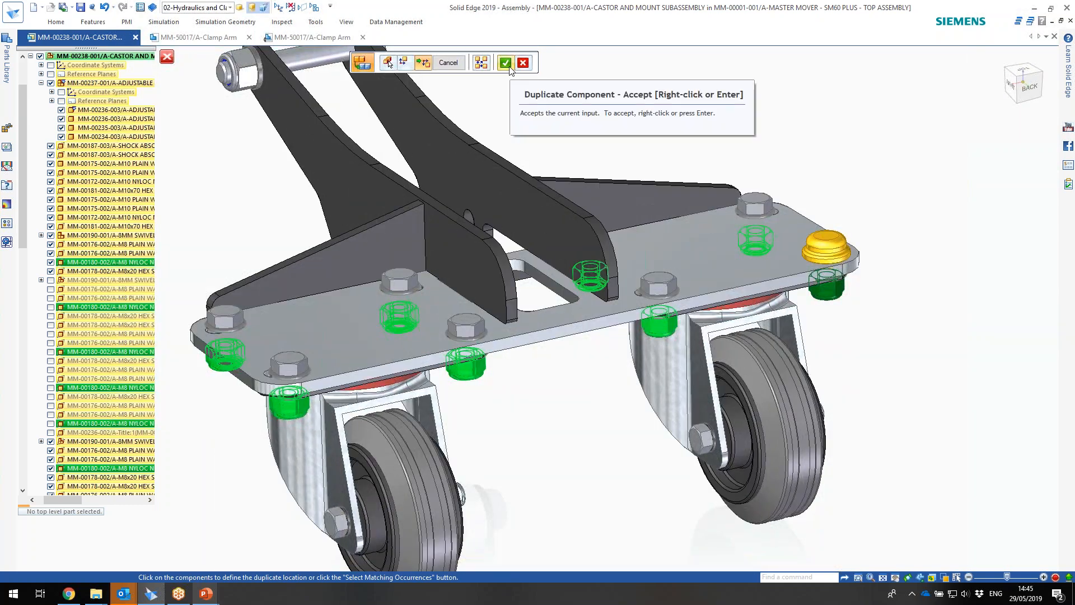
left_click(505, 63)
middle_click_drag(633, 254, 613, 242)
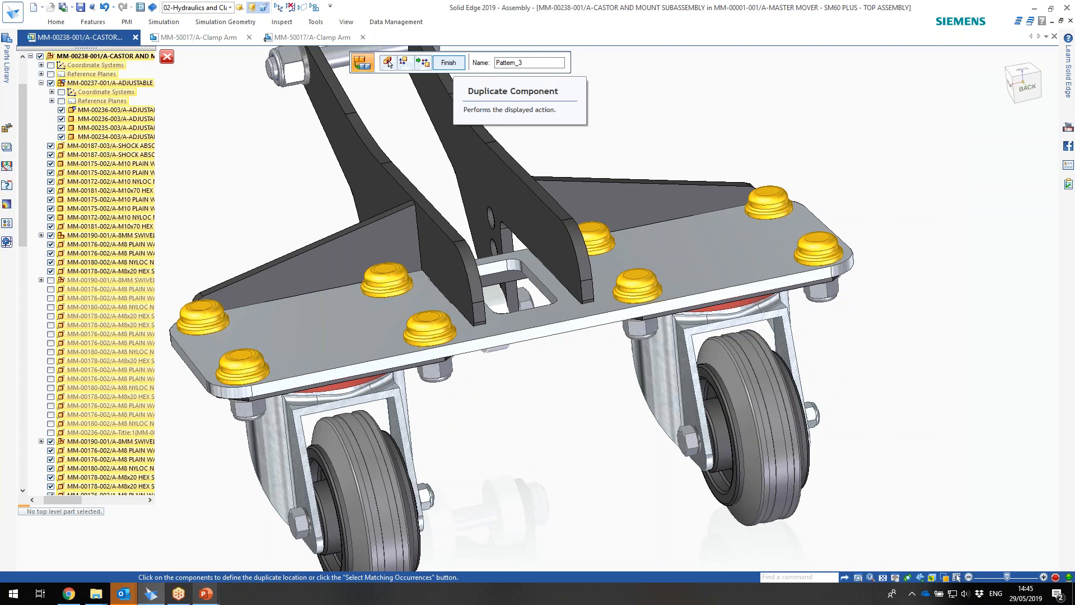
left_click(448, 62)
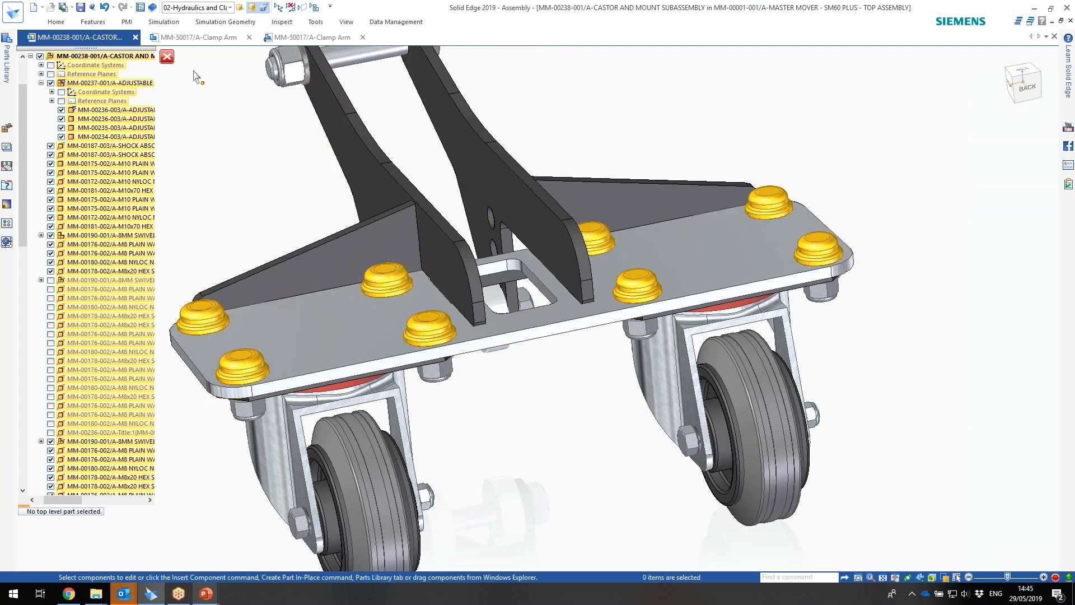
- Close the in-place edit, return to the top assembly and inspect the capped castor bolts on the machine
left_click(167, 57)
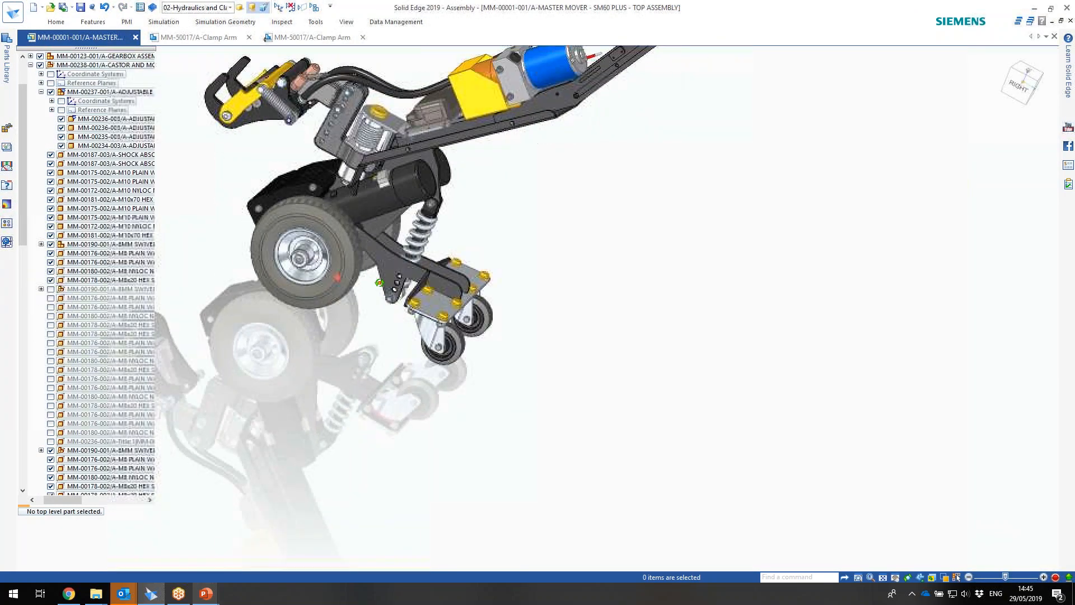
middle_click_drag(467, 315, 452, 306)
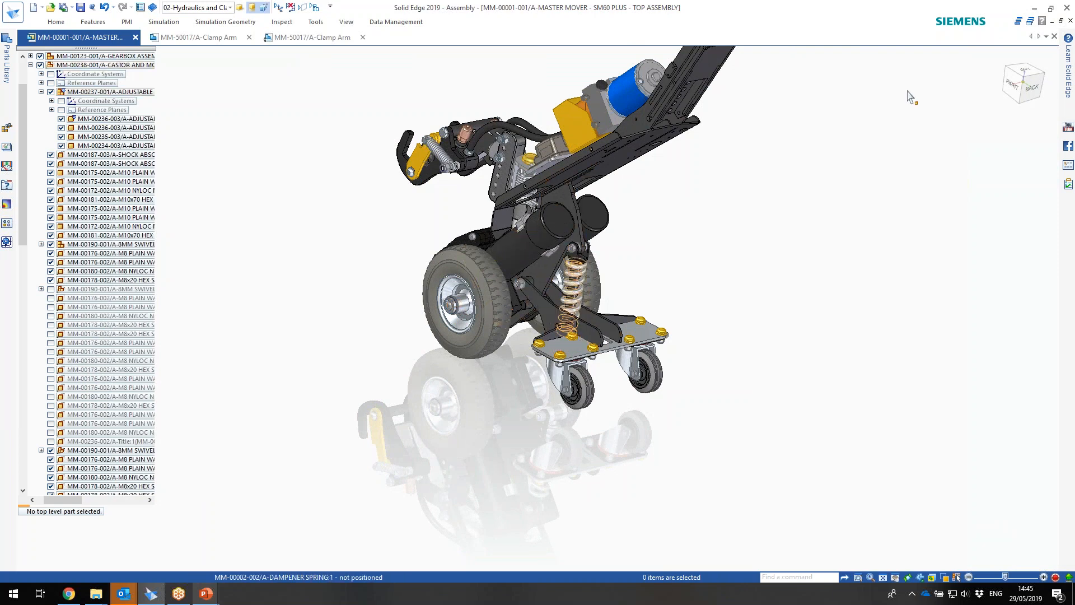
middle_click_drag(367, 168, 371, 179)
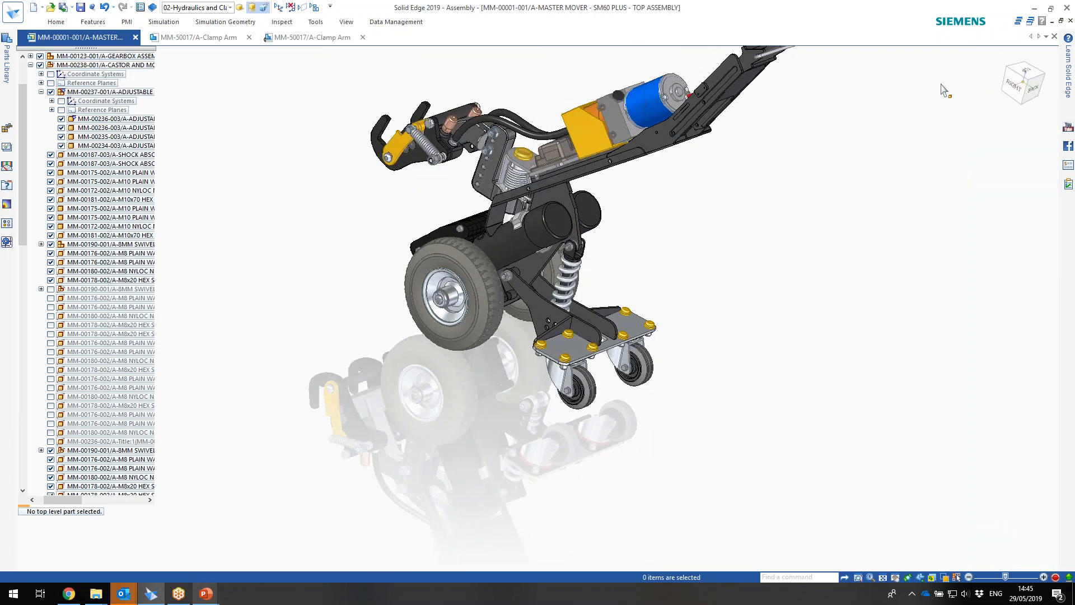
- Open the Adjustable Clamp Assembly MM-00179-001 for editing in place within the top assembly
left_click(1011, 74)
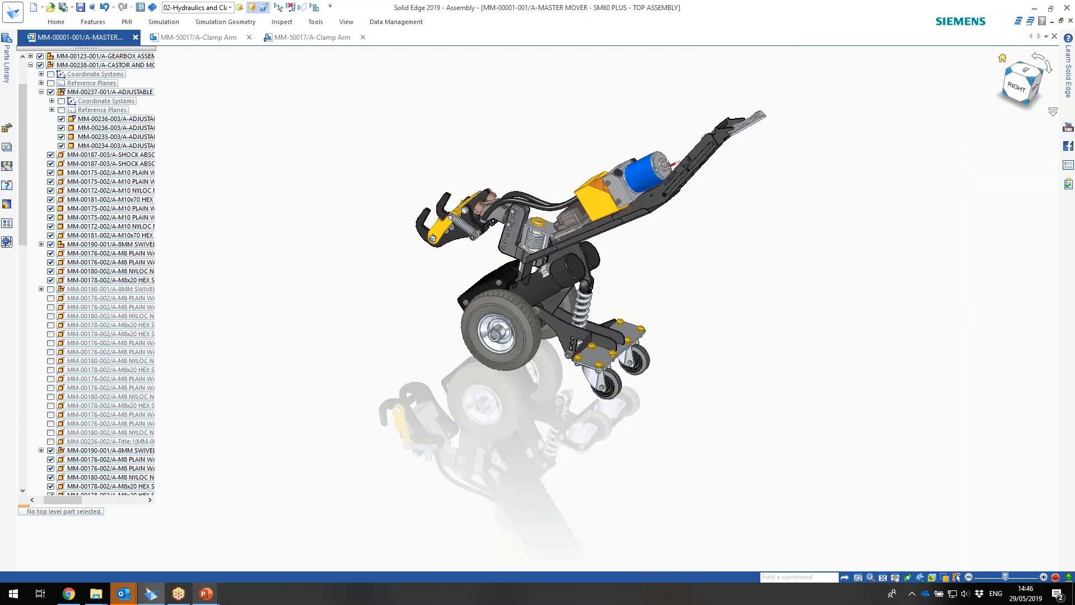
scroll(442, 408, "up", 8)
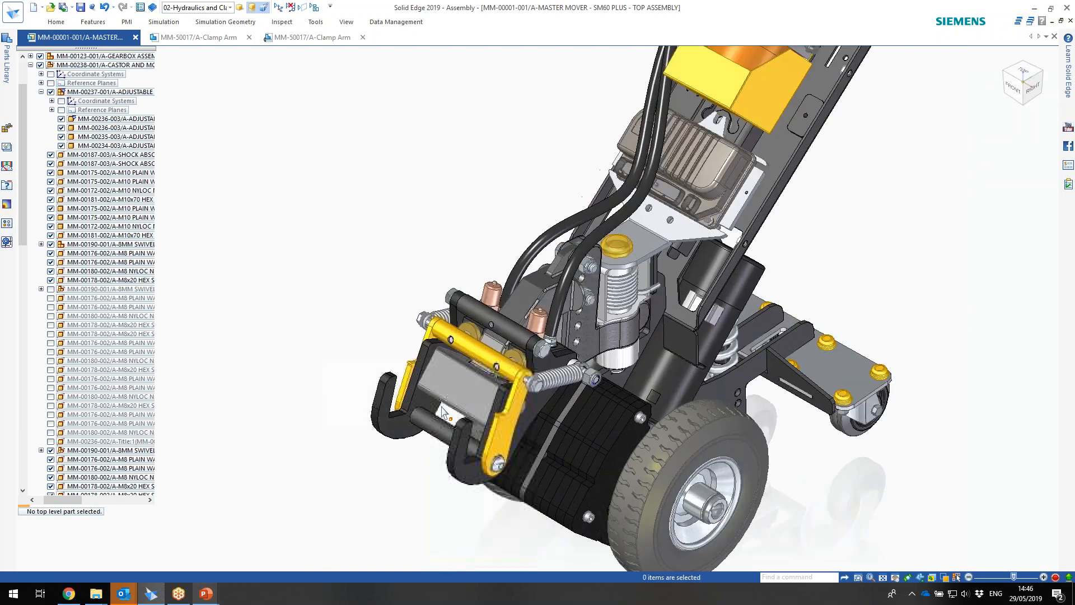
middle_click_drag(529, 301, 531, 292)
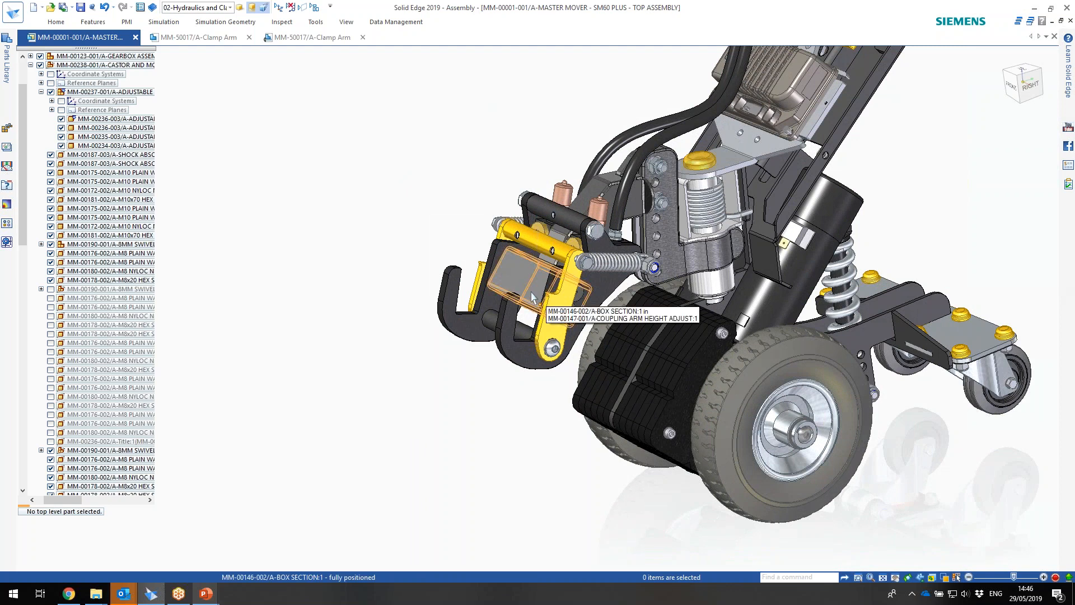
right_click(532, 297)
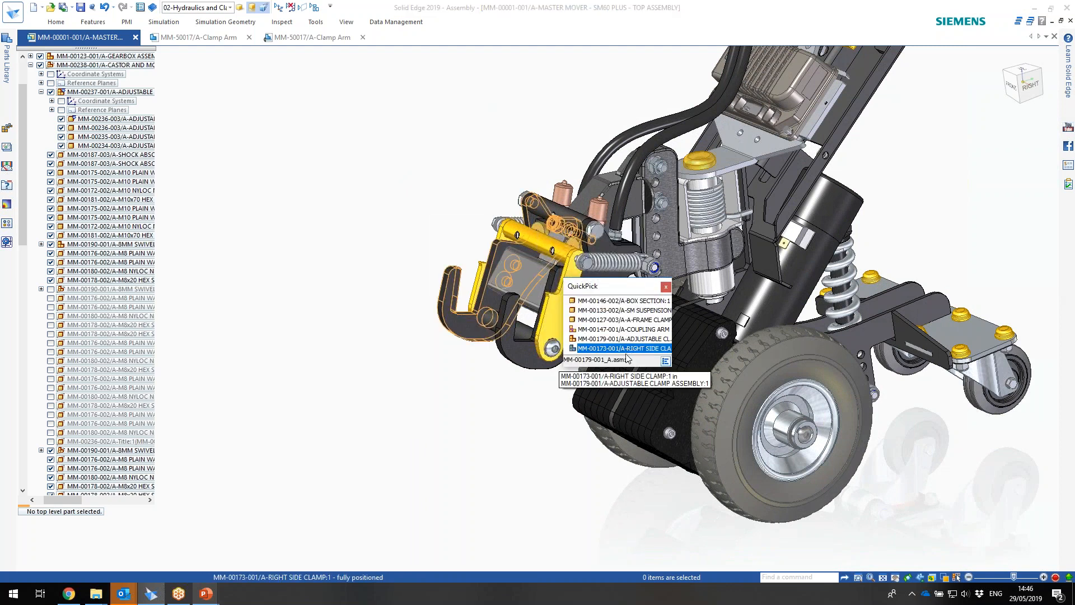
left_click(621, 339)
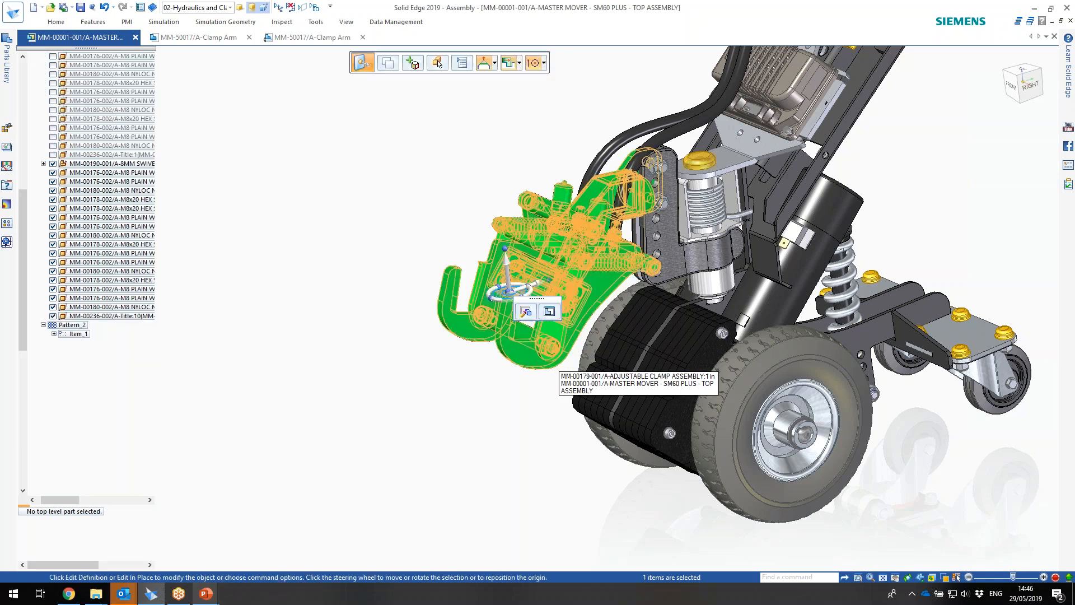
left_click(548, 311)
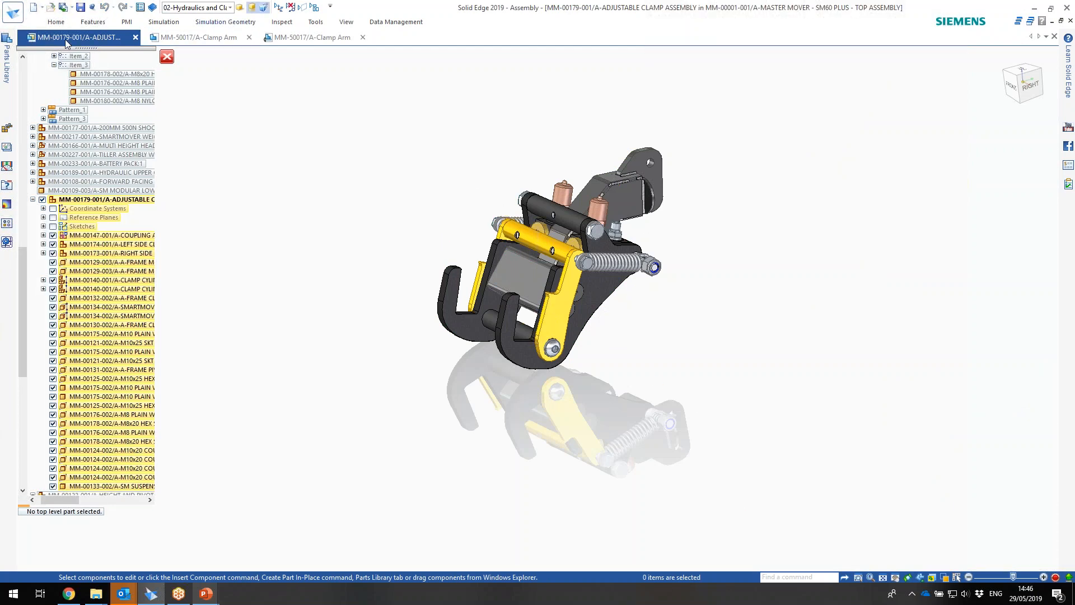
- Search the available commands for "interfr" and start Check Interference
left_click(54, 24)
scroll(115, 26, "down", 3)
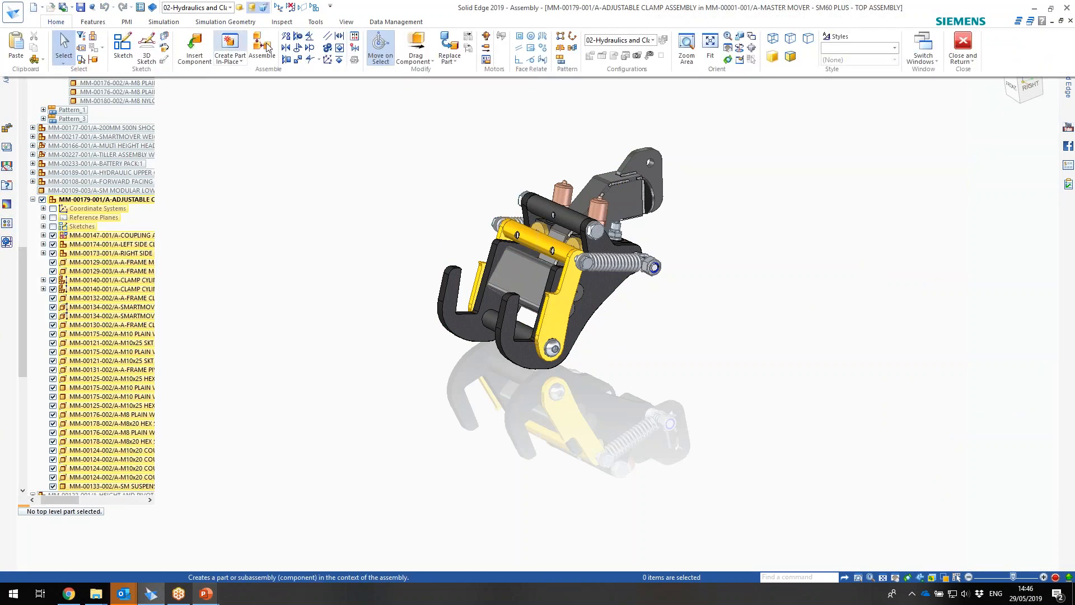
left_click(126, 24)
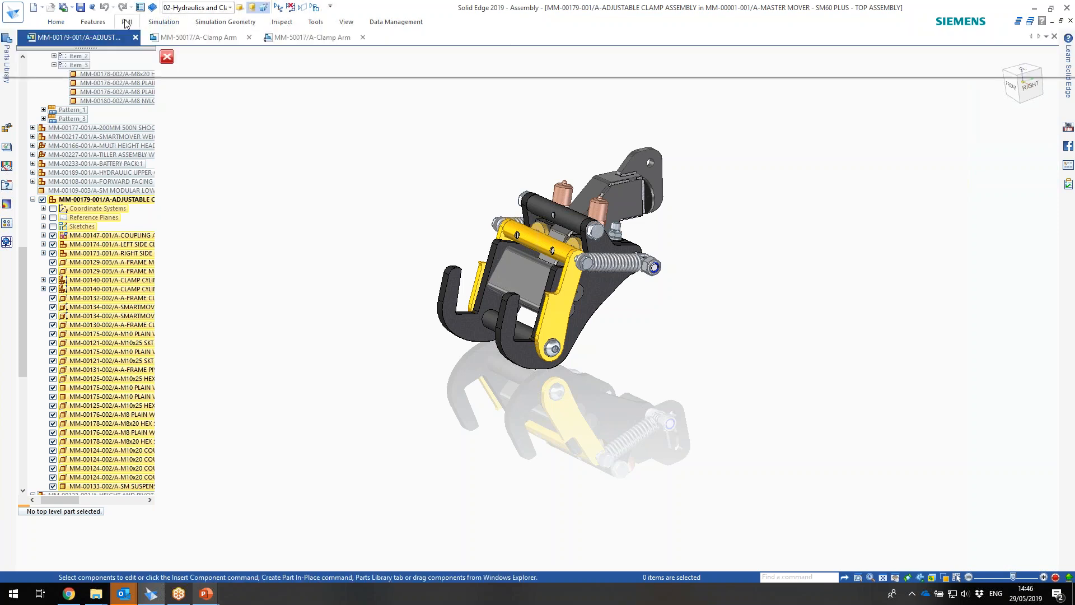
left_click(85, 26)
left_click(62, 24)
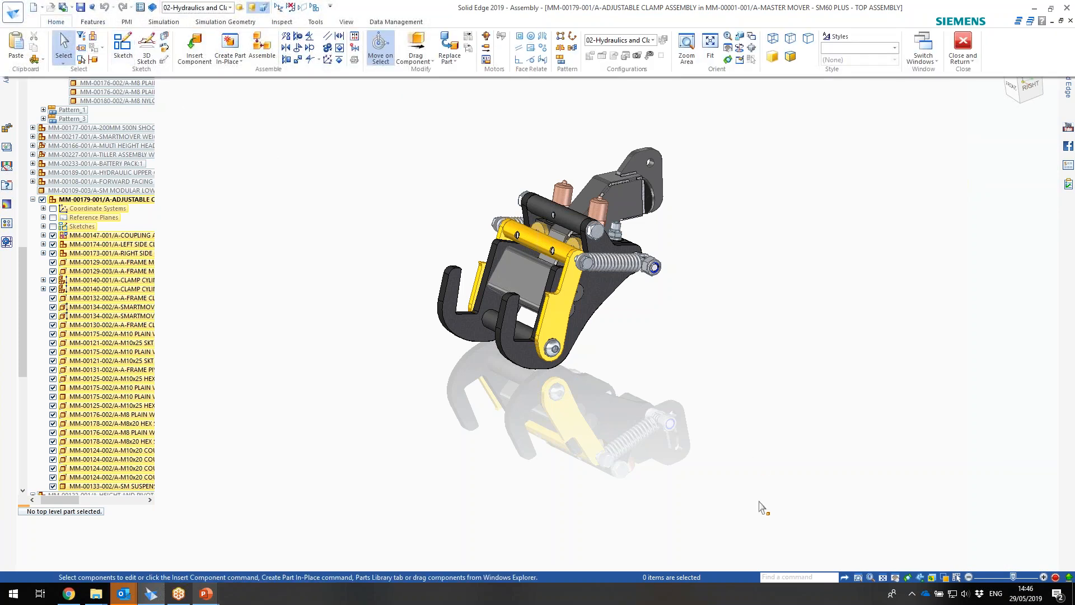
left_click(796, 576)
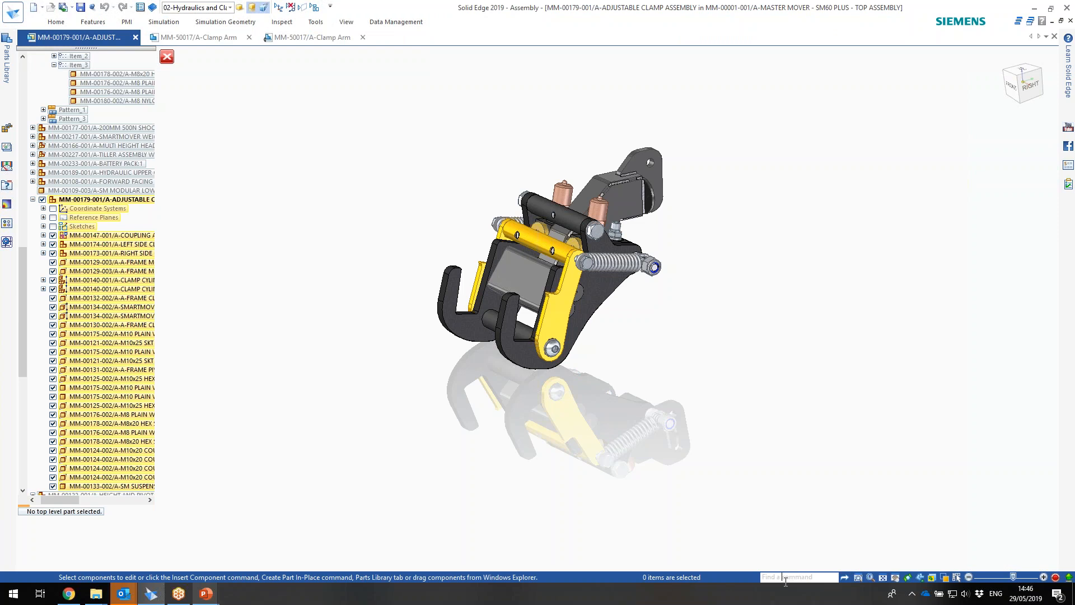
type("interfr")
key("Return")
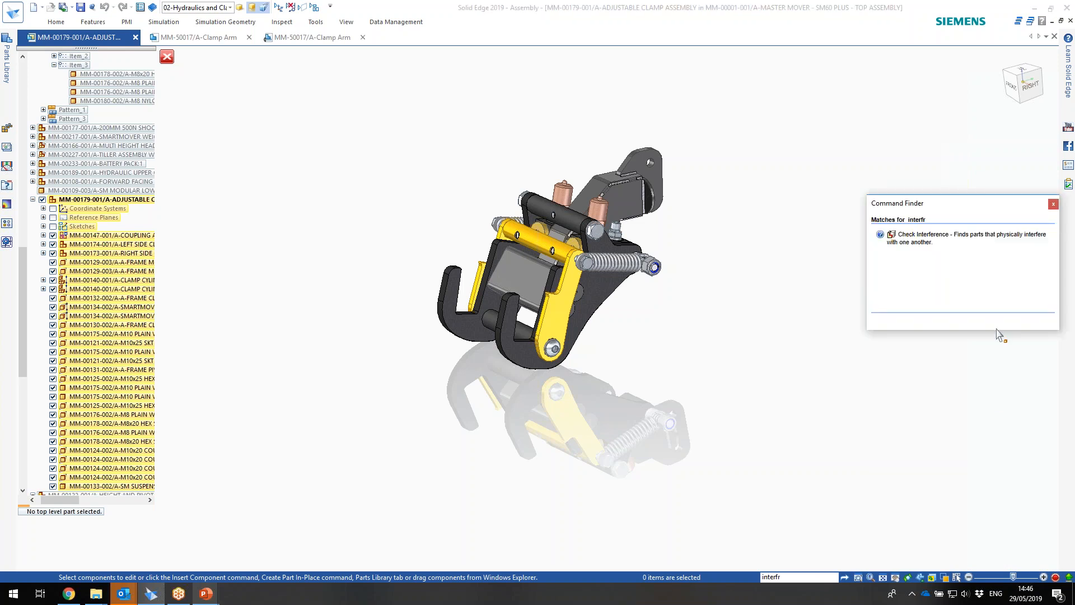
left_click(944, 243)
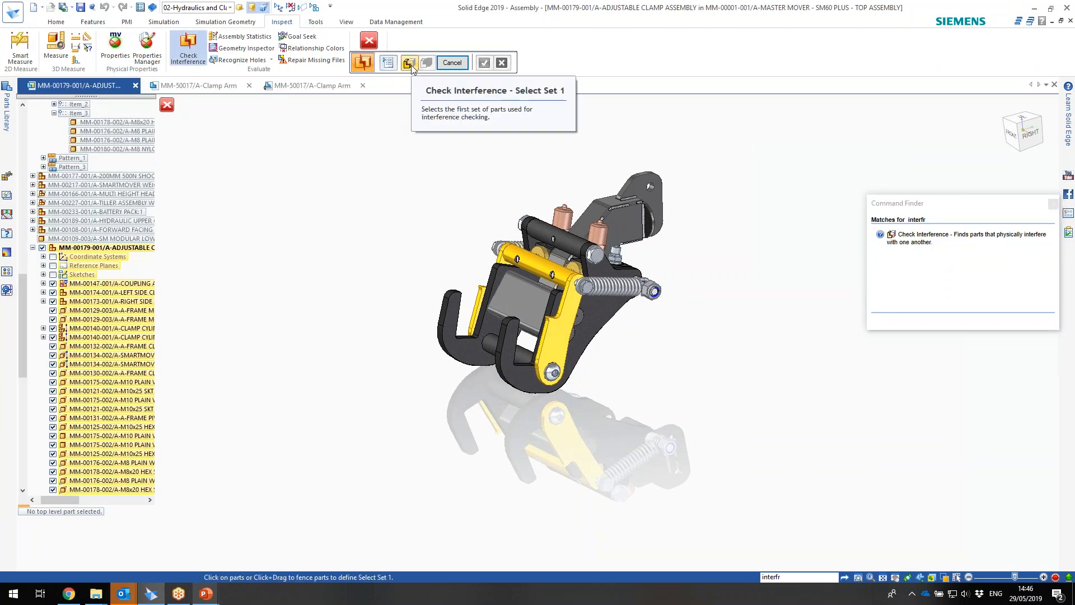
- Try to set up an interference check on the right side clamp, then abandon it and return to the top assembly
scroll(538, 280, "up", 5)
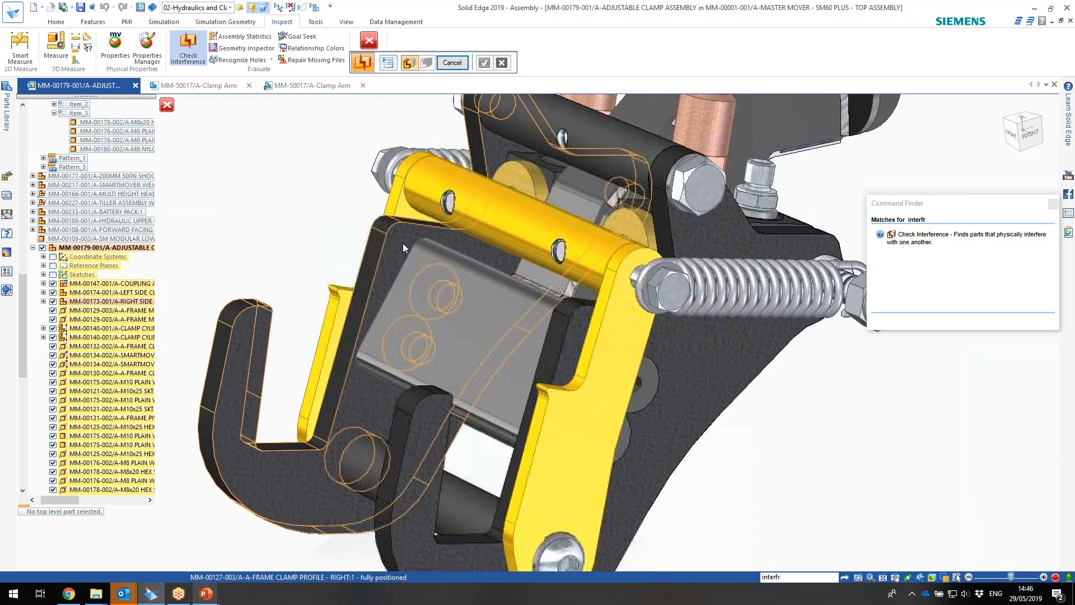
scroll(402, 241, "down", 5)
left_click(424, 240)
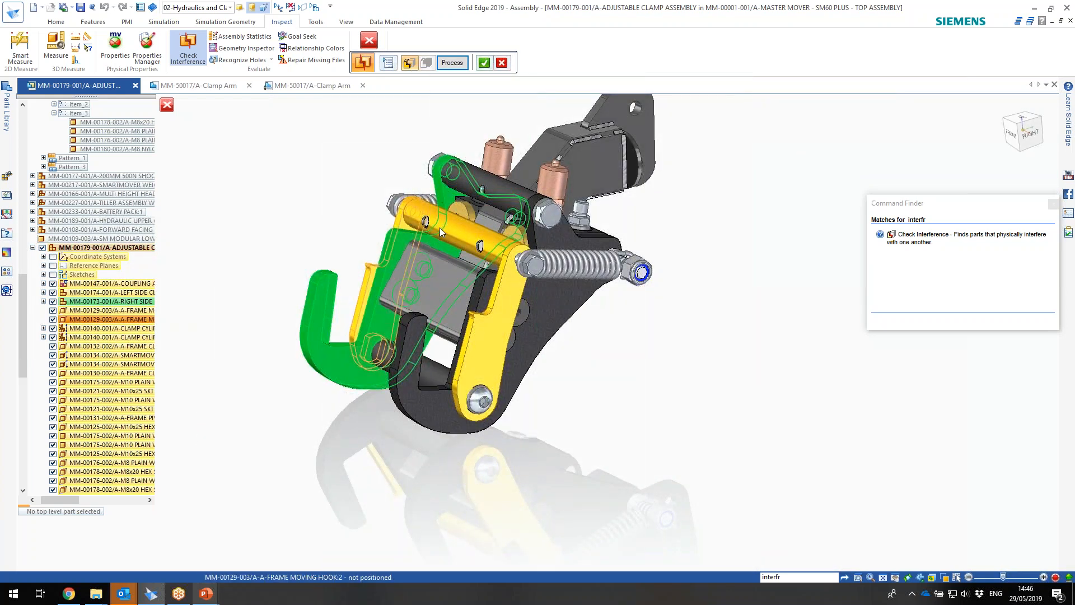
left_click(439, 227)
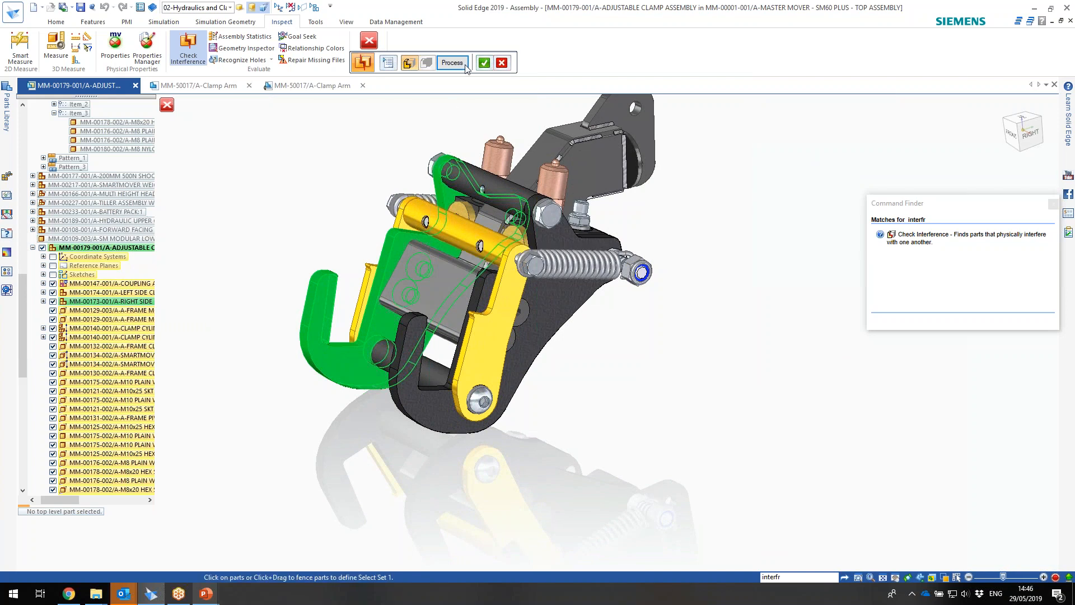
left_click(503, 63)
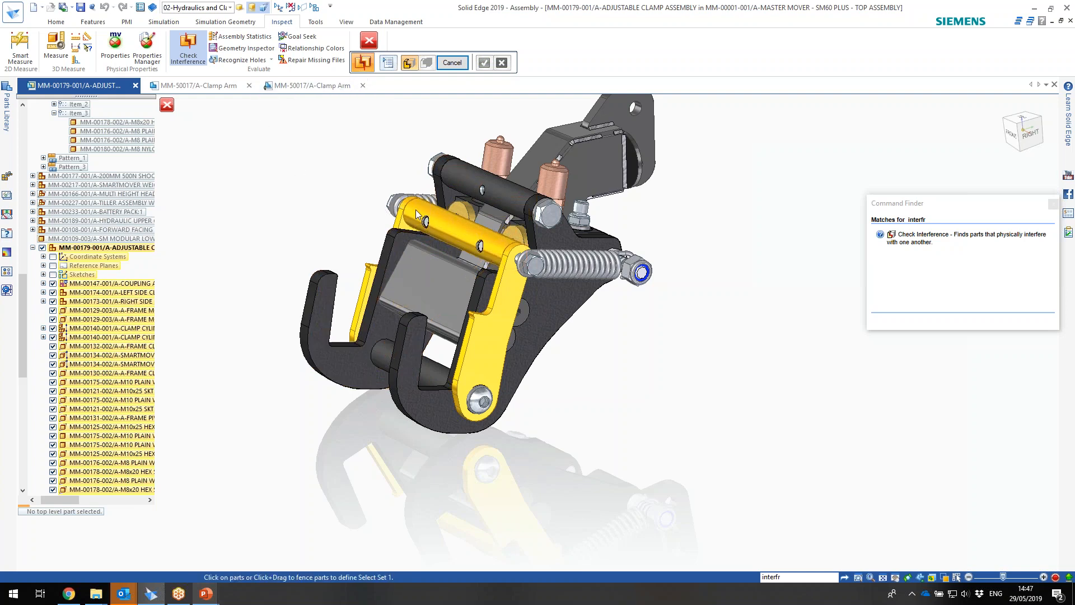
left_click(452, 62)
left_click(368, 46)
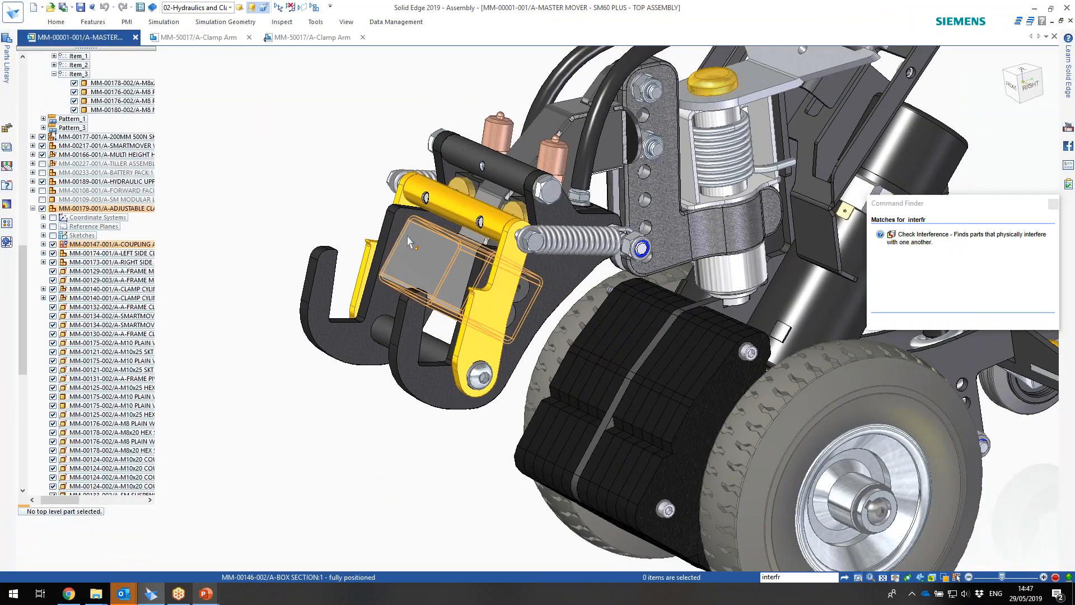
- Reopen the Adjustable Clamp Assembly in place so that its moving parts can be tested
right_click(409, 241)
key("Escape")
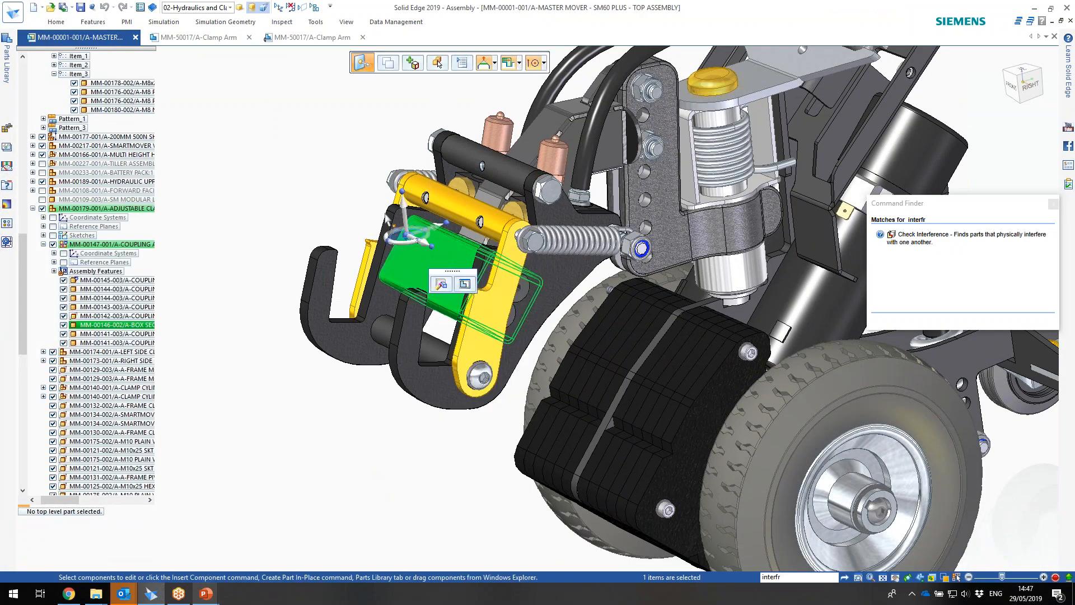
key("Escape")
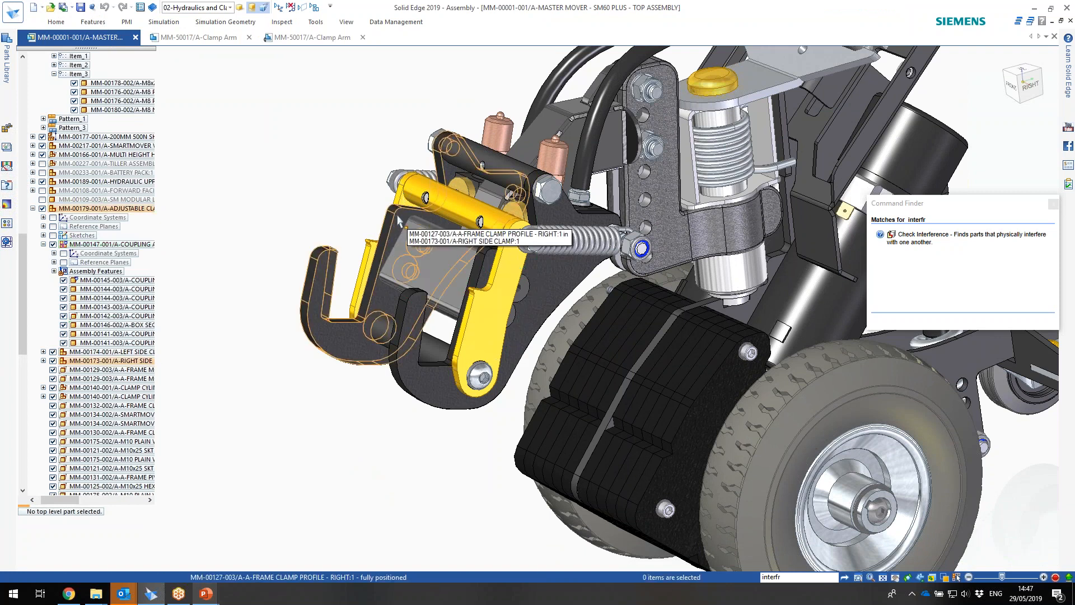
right_click(428, 228)
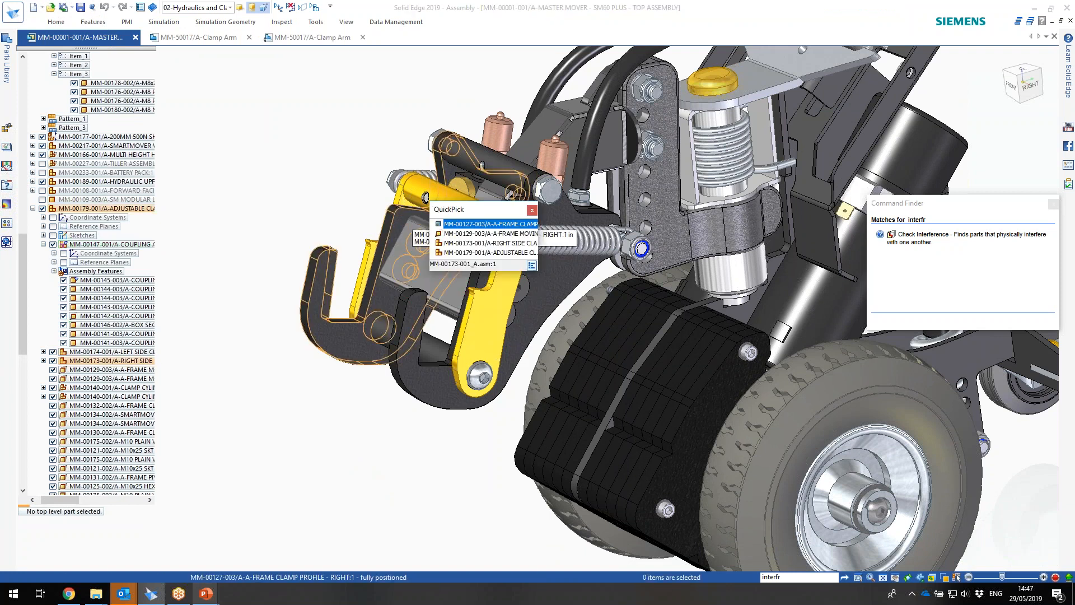
left_click(479, 252)
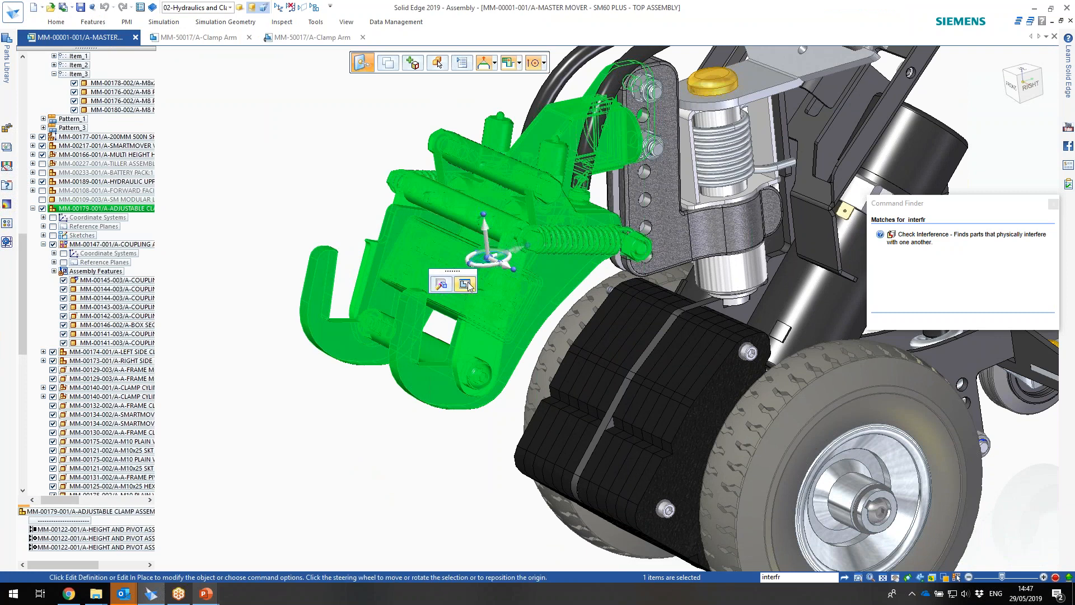
key("Escape")
double_click(445, 201)
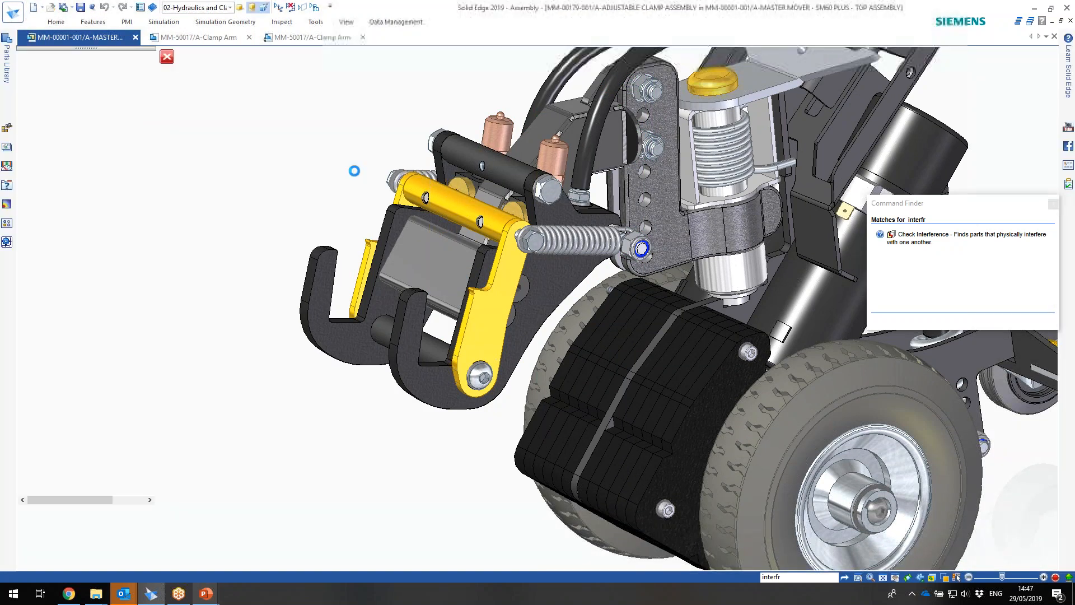
- Swing the yellow clamp crossbar and its hooks forward with Drag Component
right_click(350, 135)
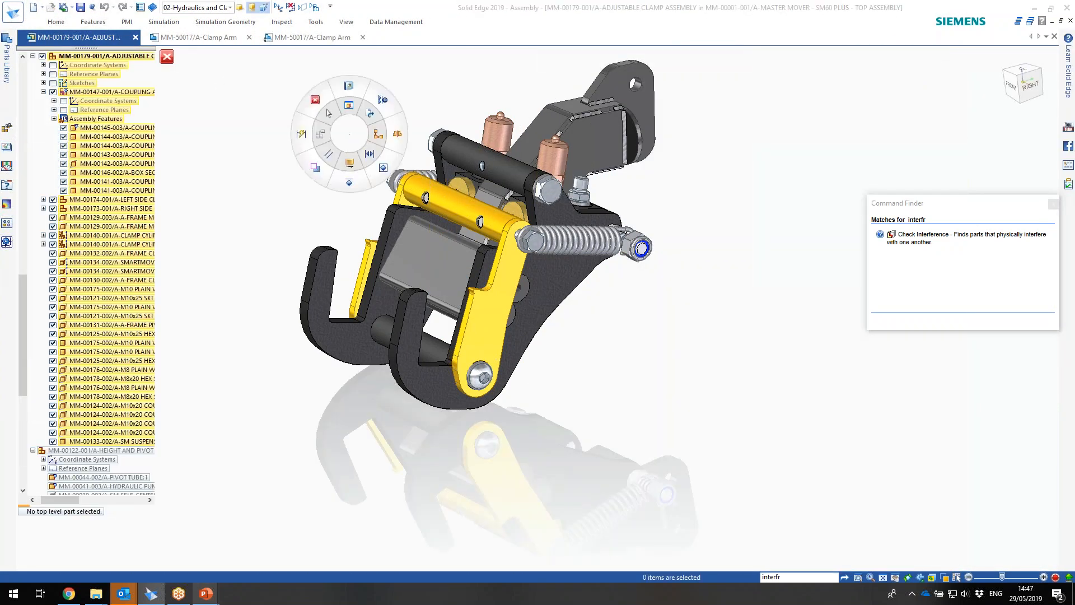
left_click(354, 163)
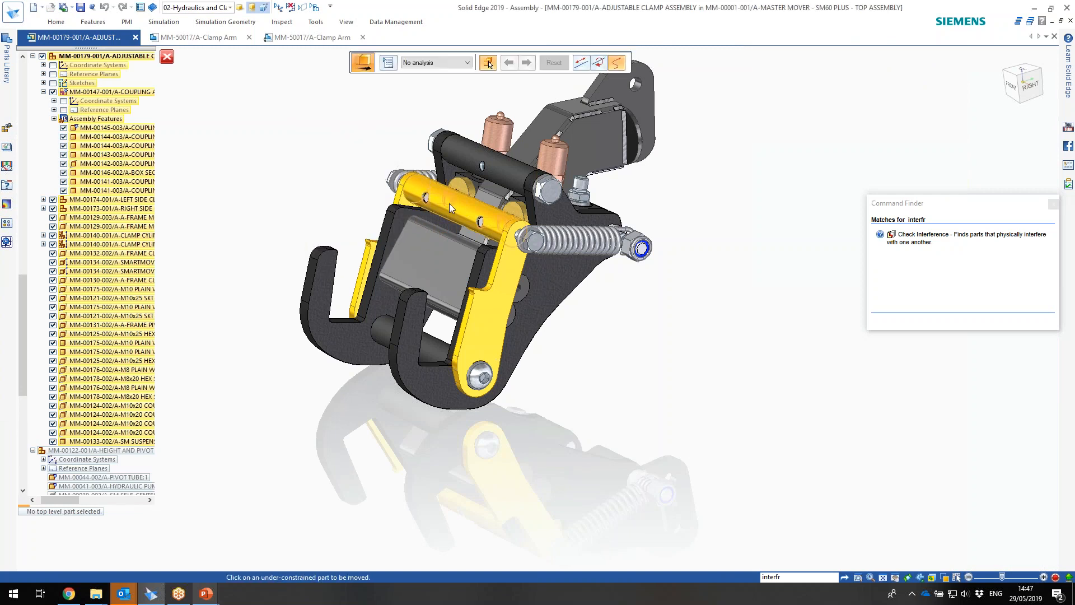
right_click(371, 151)
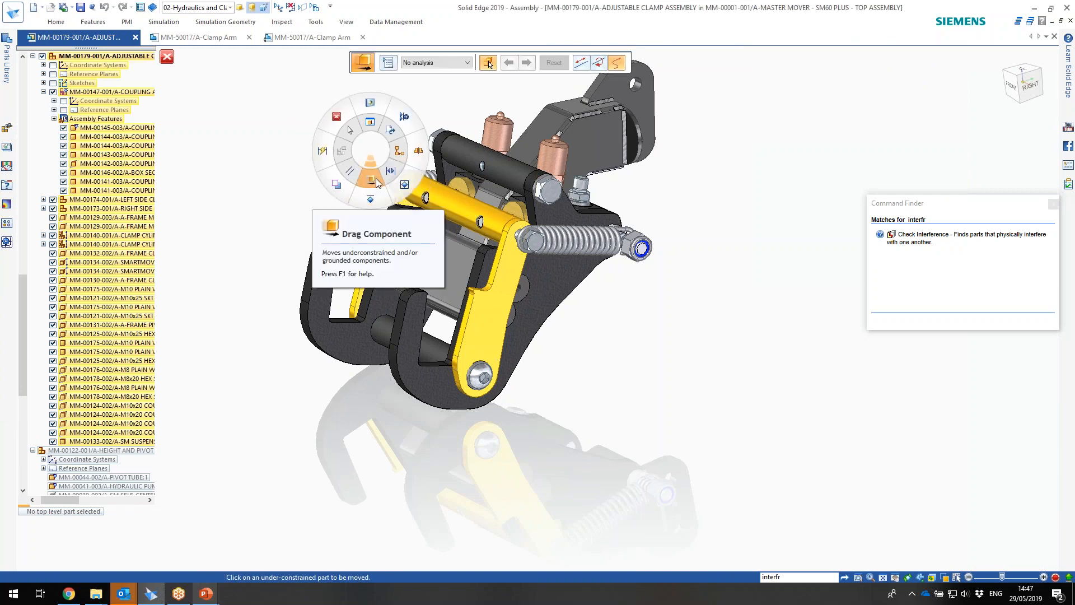
left_click(371, 175)
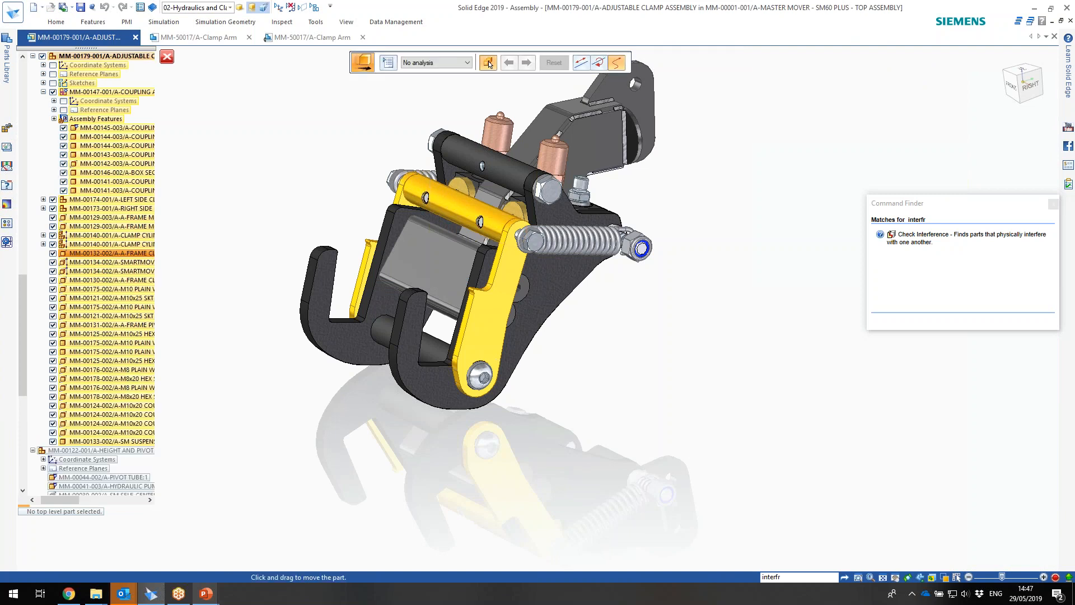
left_click_drag(454, 204, 390, 213)
- Examine the swung clamp hooks and springs up close, then reset the dragged parts to their original position
mouse_move(437, 256)
middle_mouse_down()
mouse_move(440, 230)
mouse_move(459, 249)
mouse_move(643, 247)
mouse_move(656, 263)
mouse_move(428, 261)
mouse_move(423, 252)
middle_mouse_up()
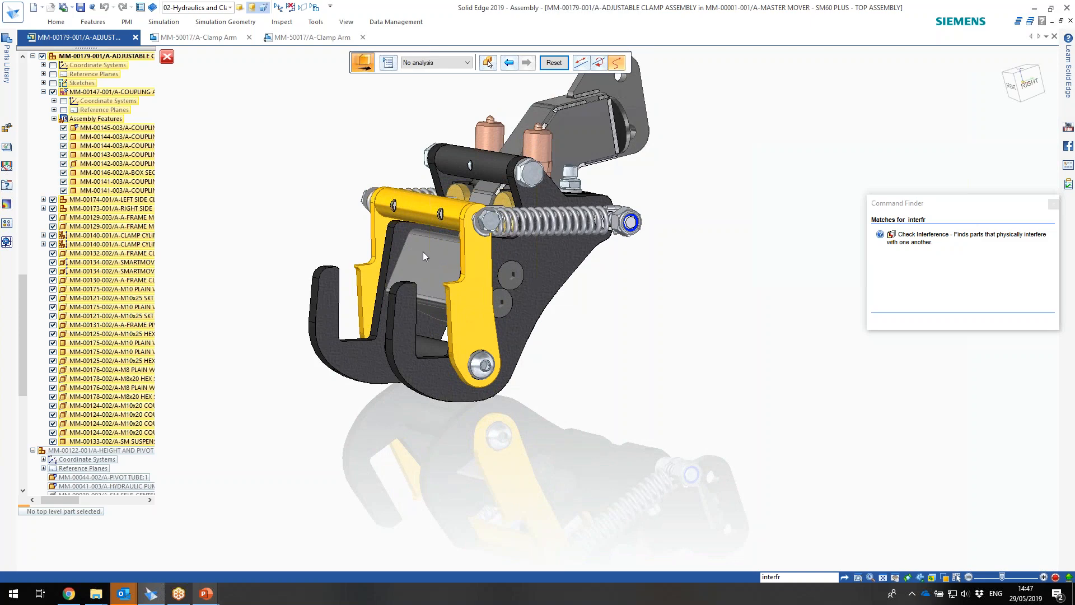
scroll(431, 240, "down", 3)
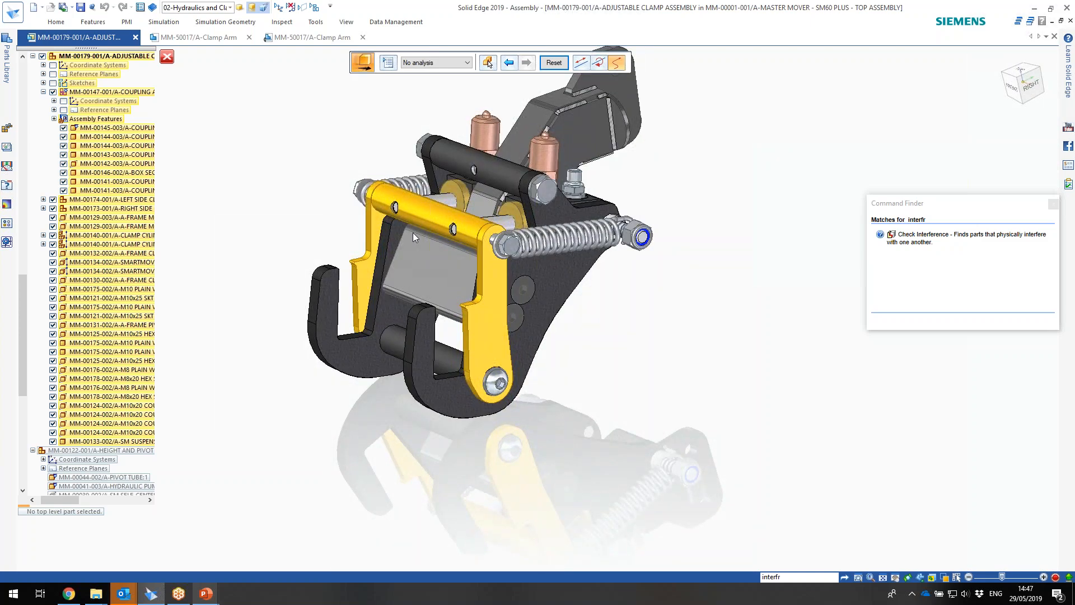
scroll(408, 227, "up", 6)
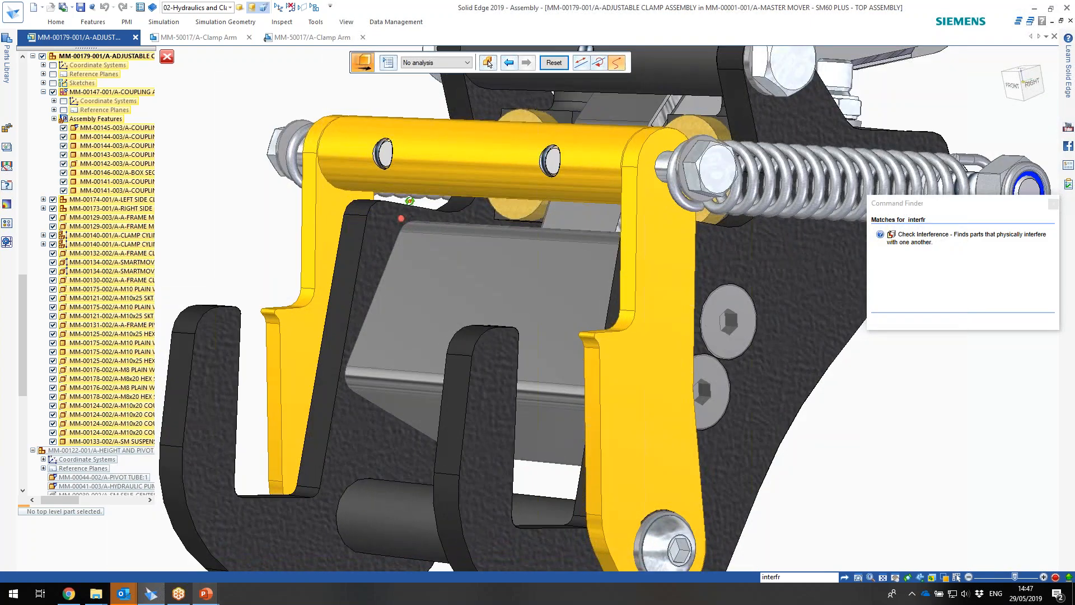
scroll(409, 214, "down", 4)
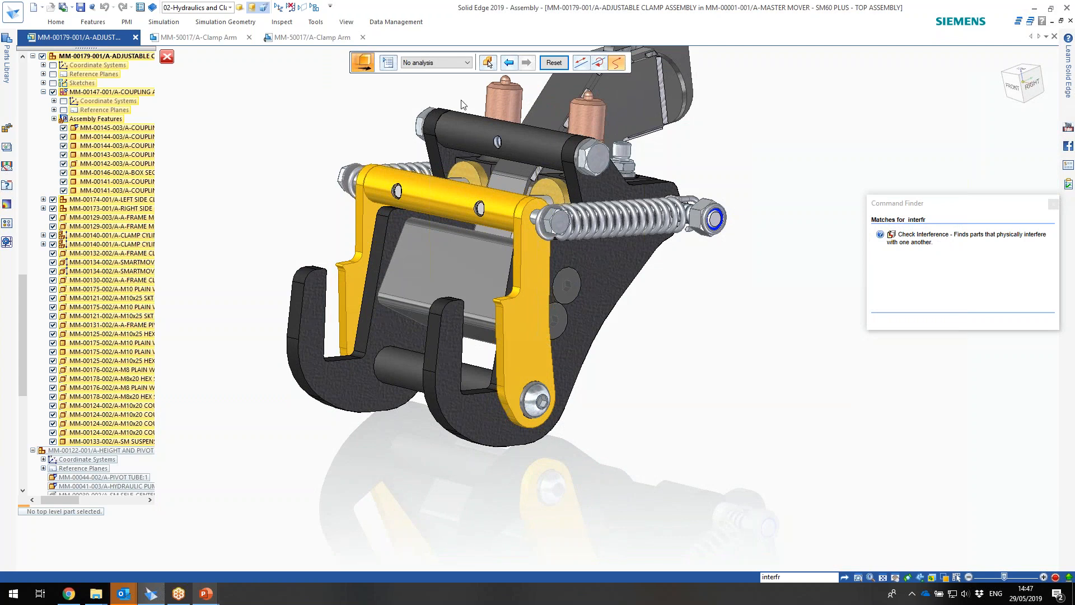
left_click(548, 66)
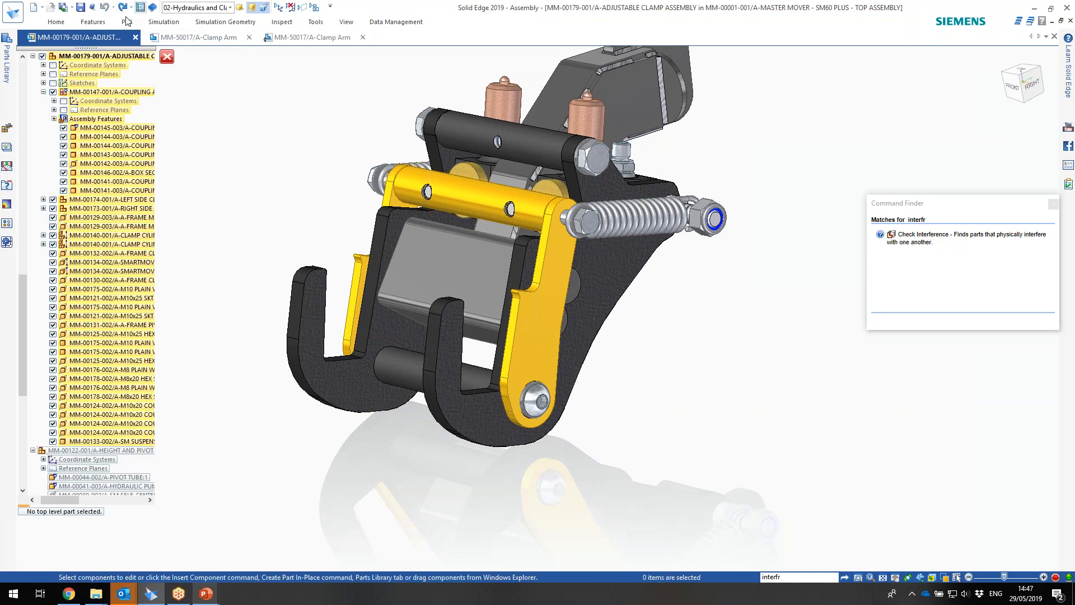
left_click(63, 23)
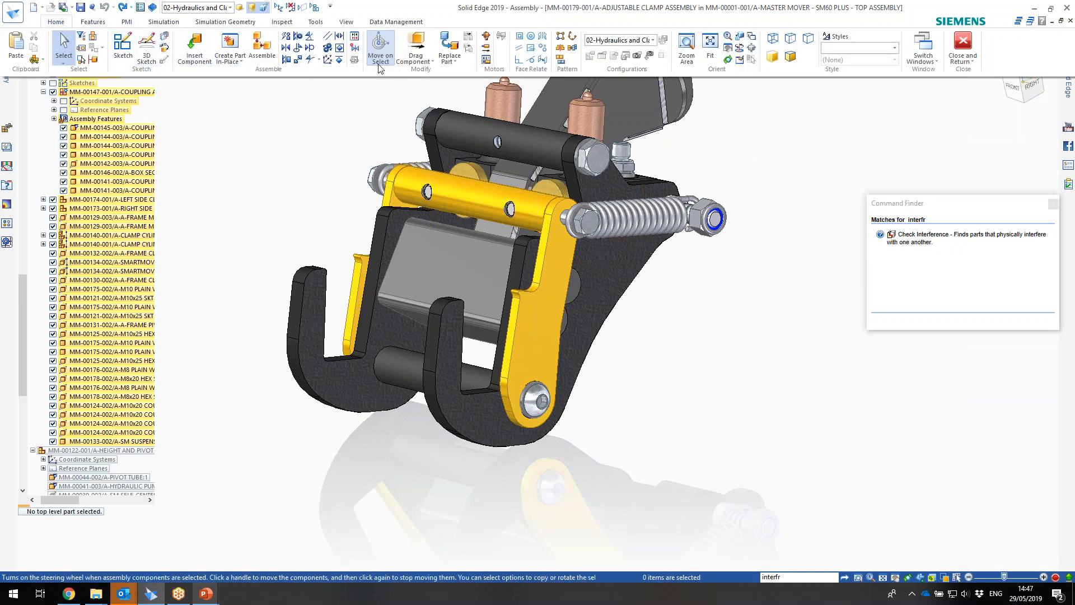
left_click(416, 59)
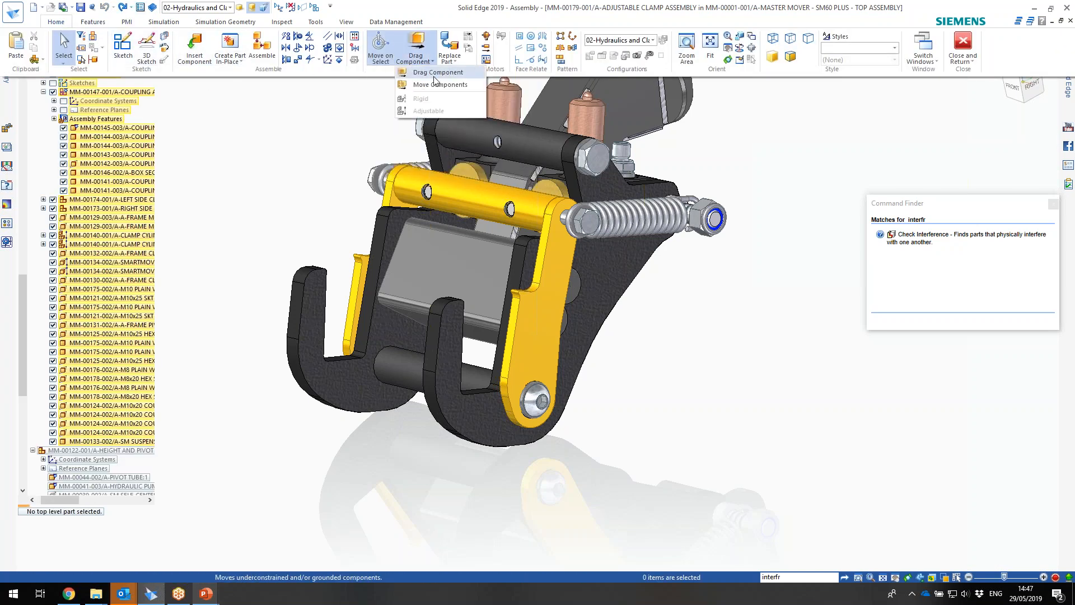
left_click(438, 85)
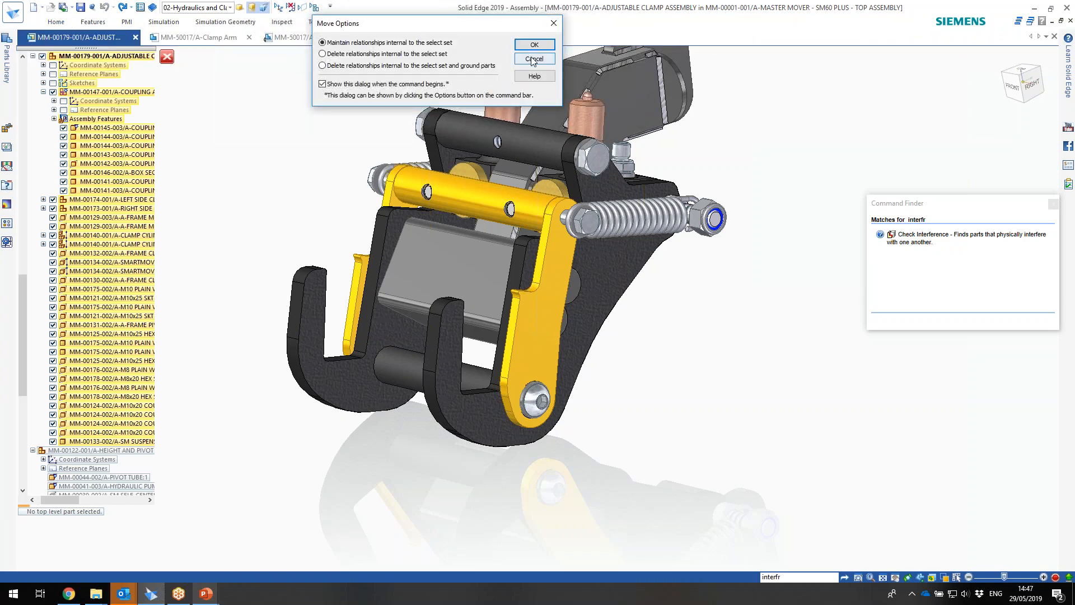
left_click(534, 63)
left_click(458, 190)
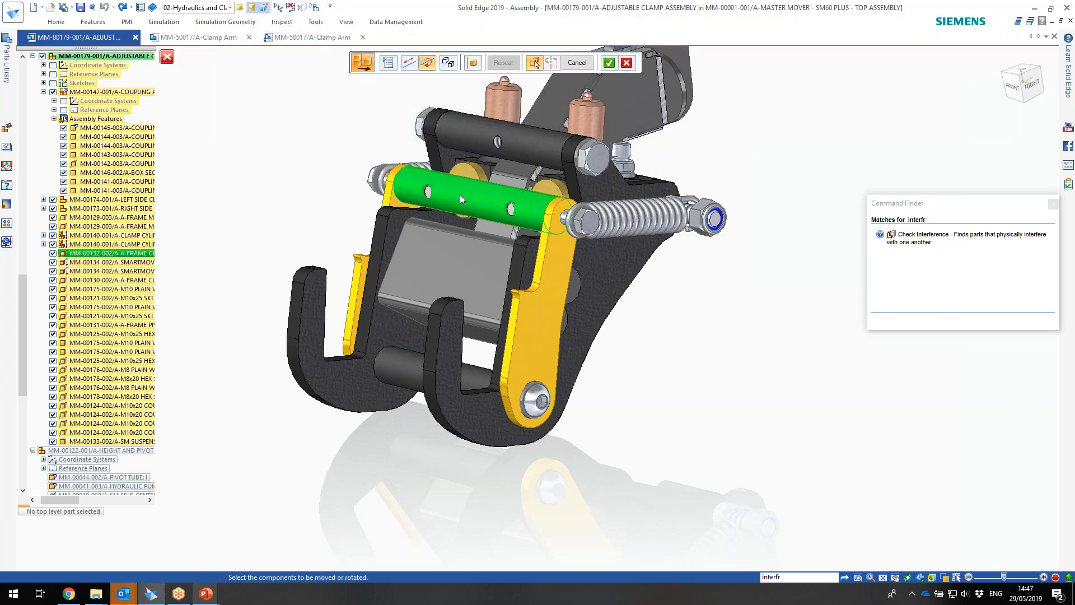
left_click(627, 64)
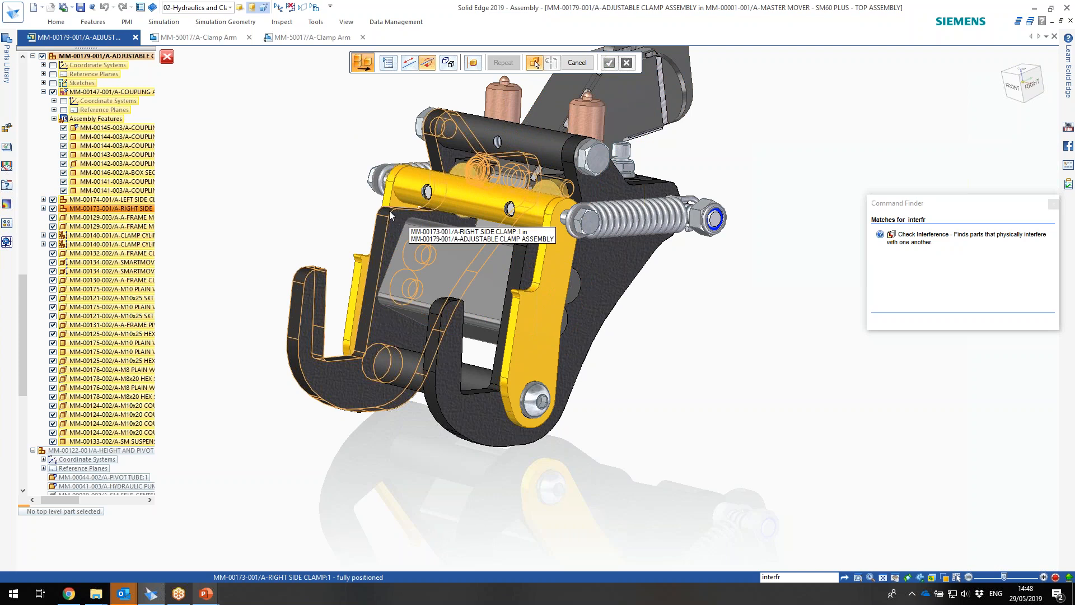
key("Escape")
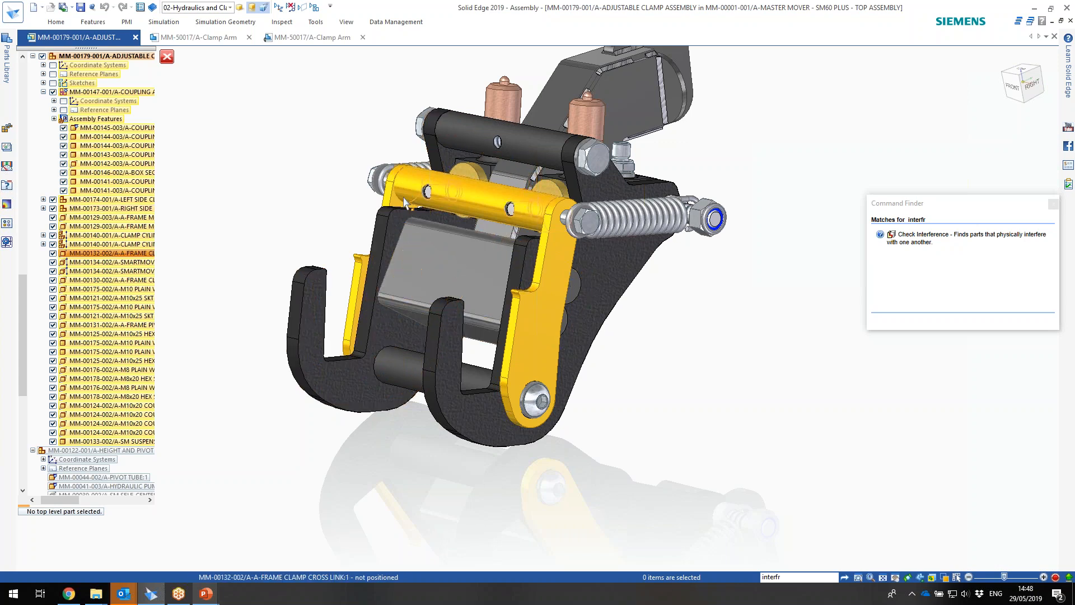
- With face priority selection, fence the upper end faces of the side clamp plates and move them upward by 5 mm
key("ctrl+r")
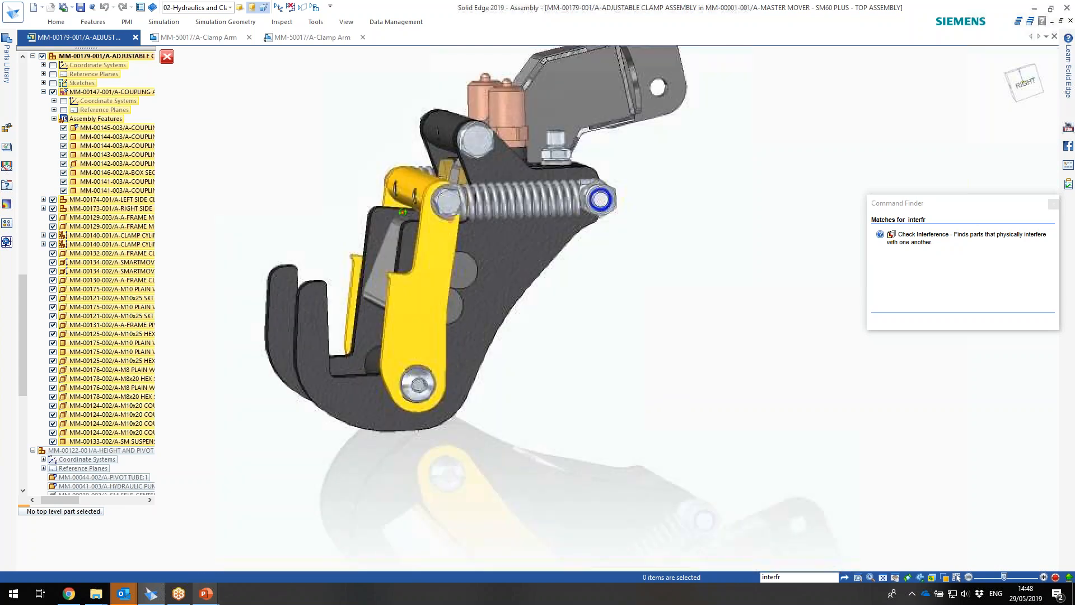
left_click_drag(375, 214, 391, 234)
middle_click_drag(360, 221, 336, 213)
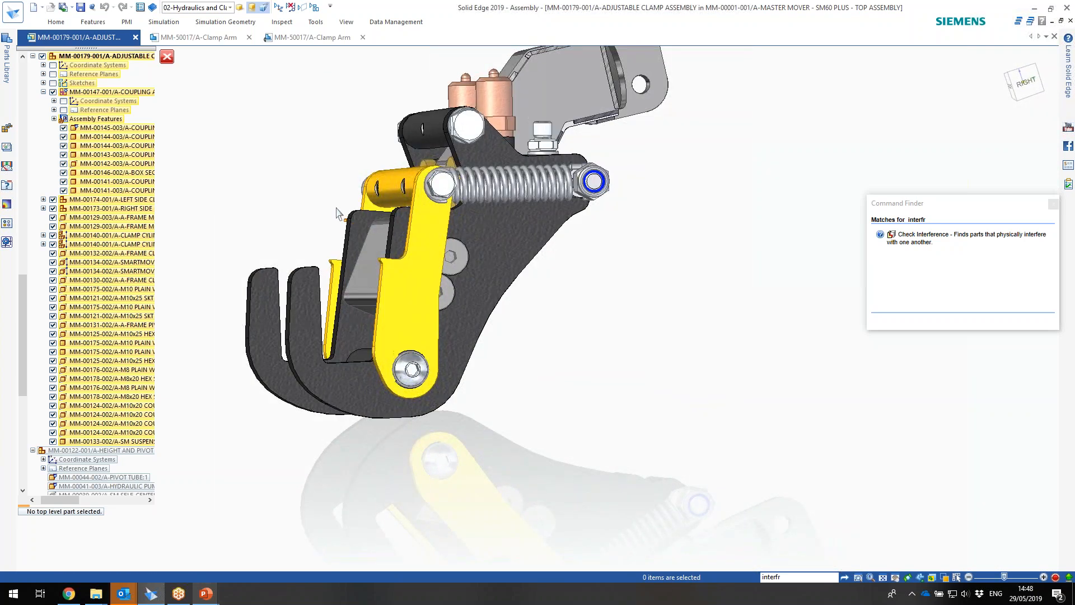
left_click(56, 22)
left_click(63, 56)
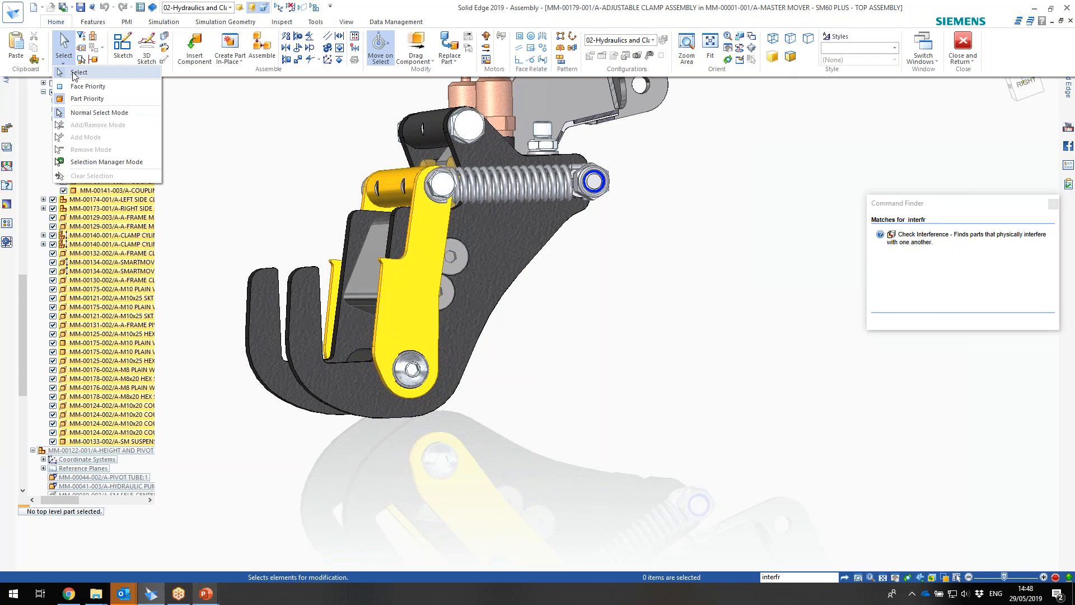
left_click(78, 89)
middle_click_drag(292, 205, 323, 203)
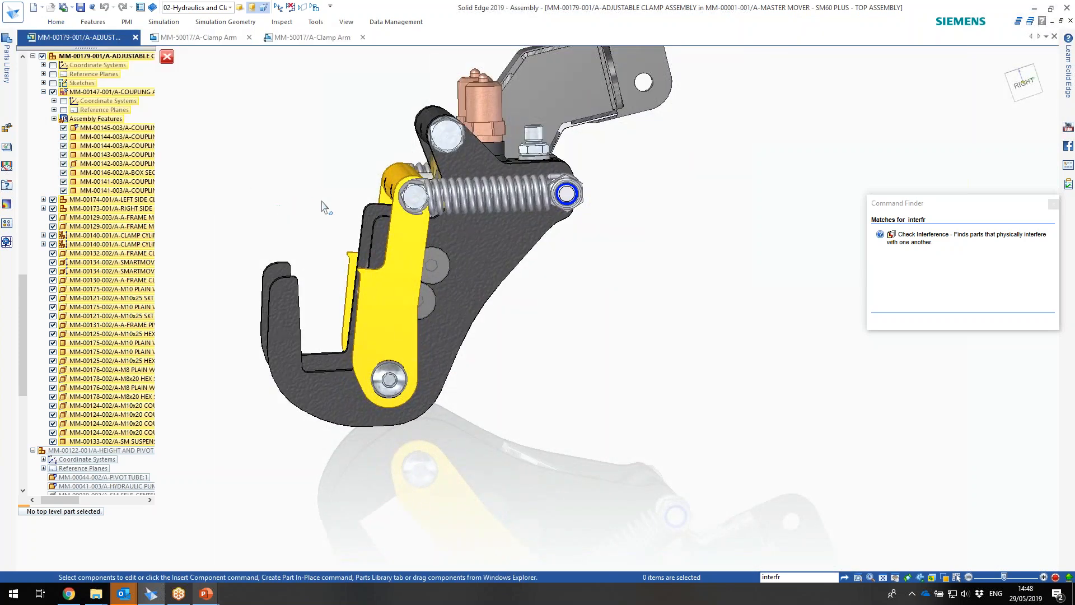
left_click_drag(340, 187, 393, 237)
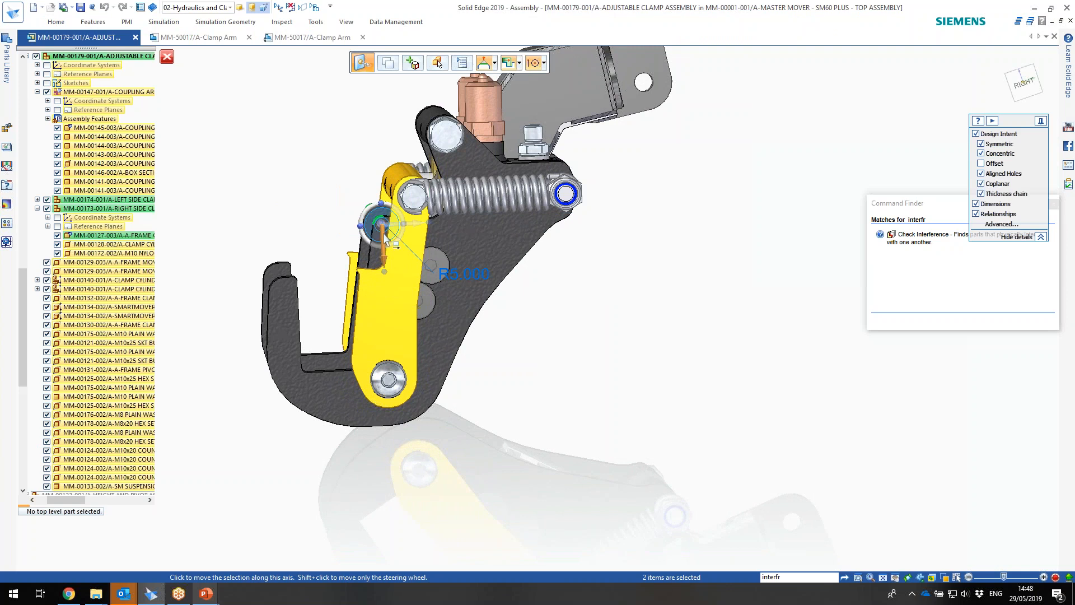
left_click(383, 241)
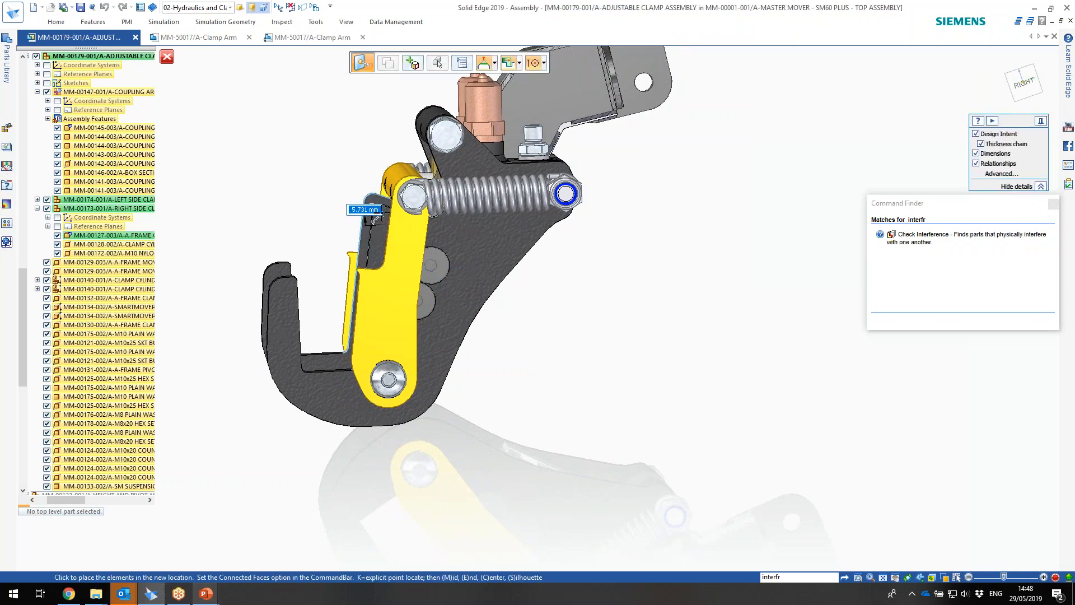
type("5")
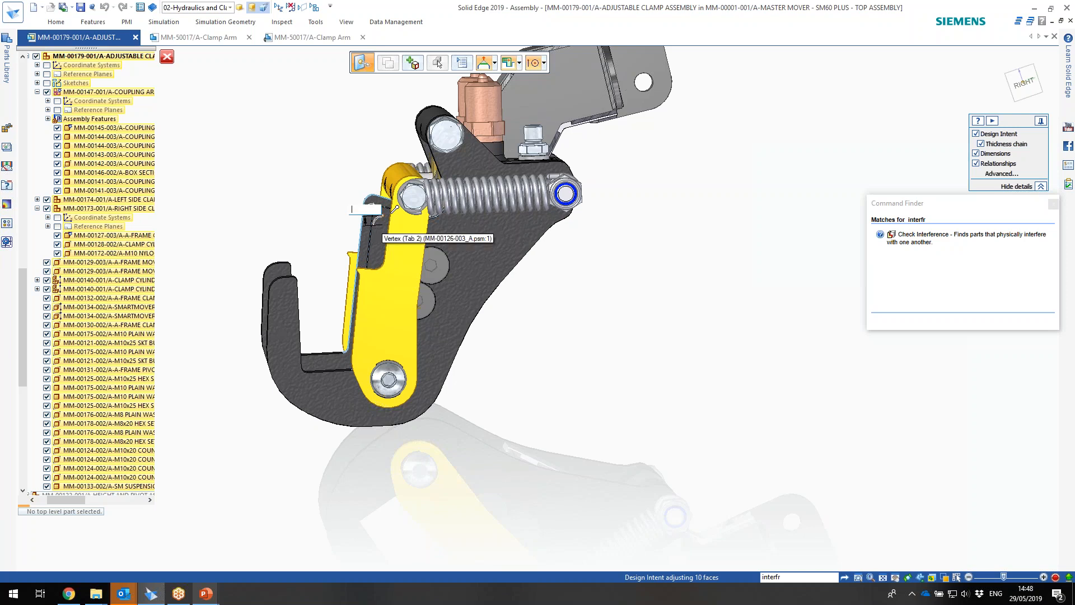
key("Return")
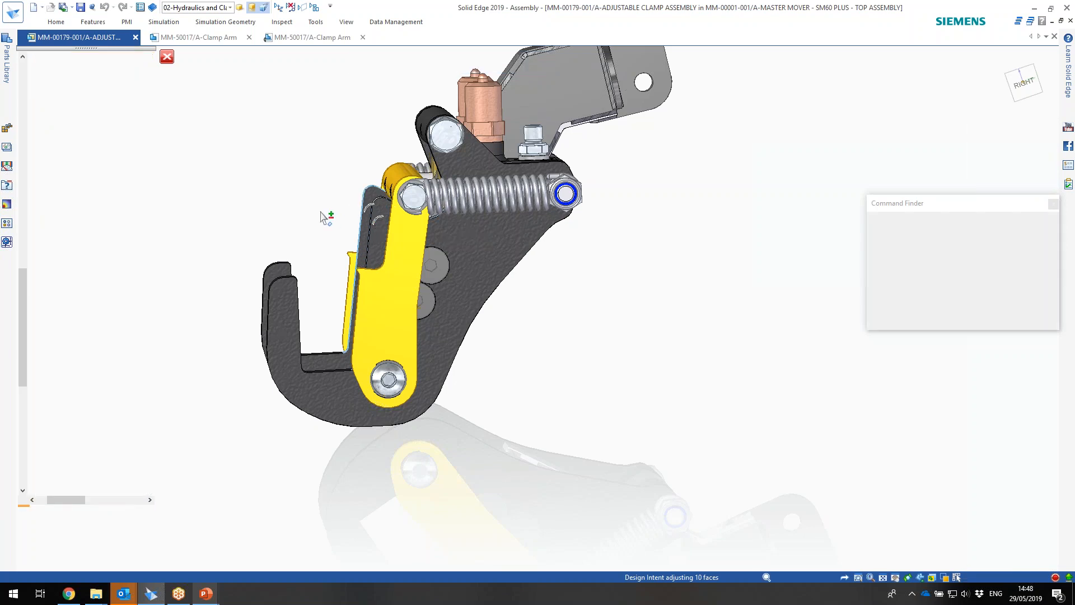
- Swing the yellow clamp crossbar and its moving hooks forward with Drag Component, with no analysis active
middle_click_drag(328, 215, 421, 206)
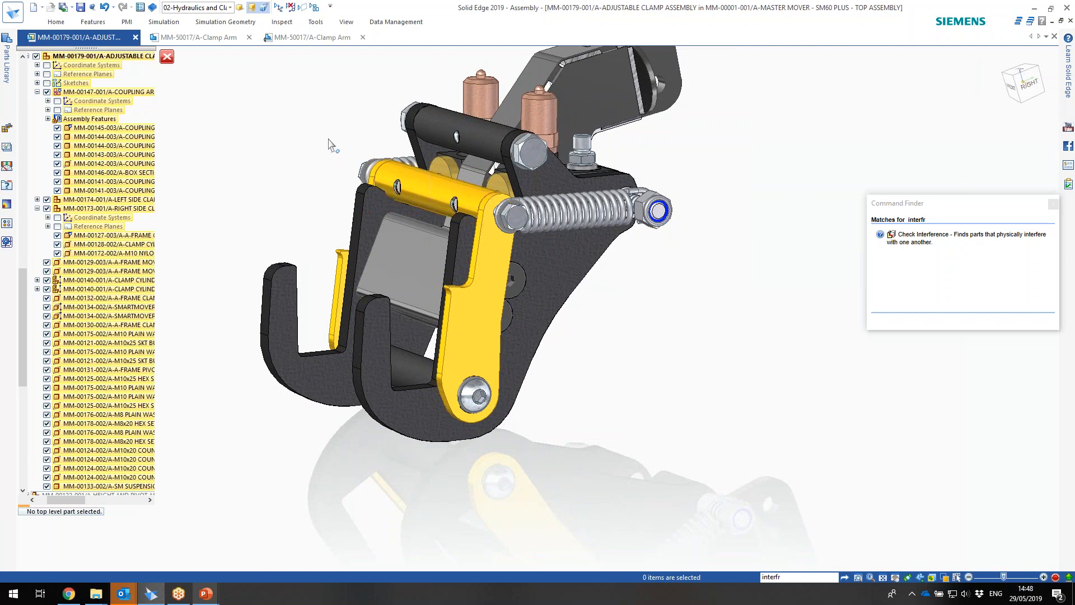
left_click(452, 193)
key("Escape")
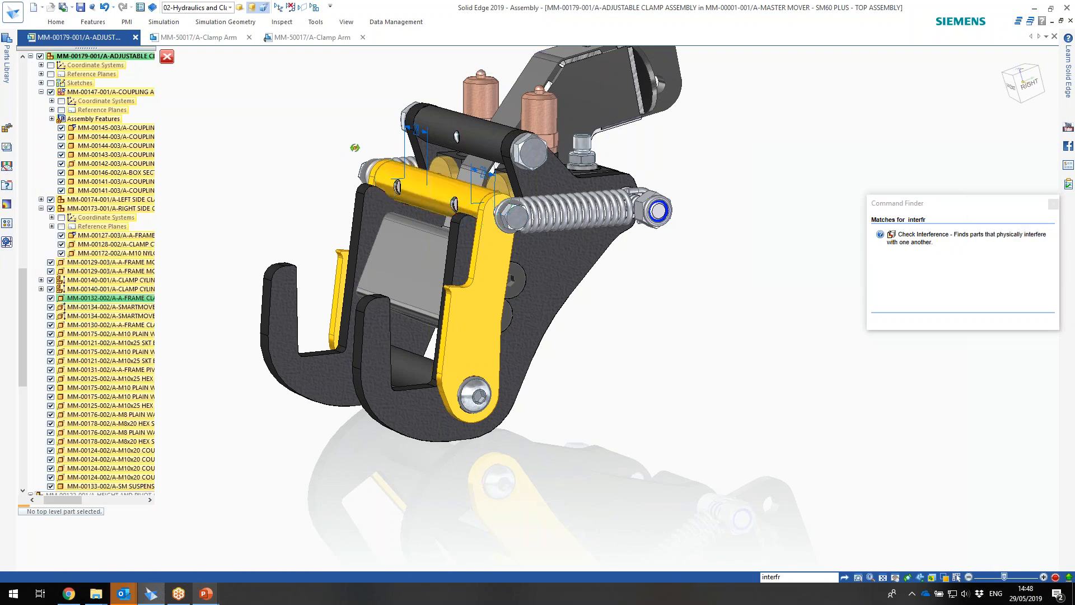
right_click(335, 116)
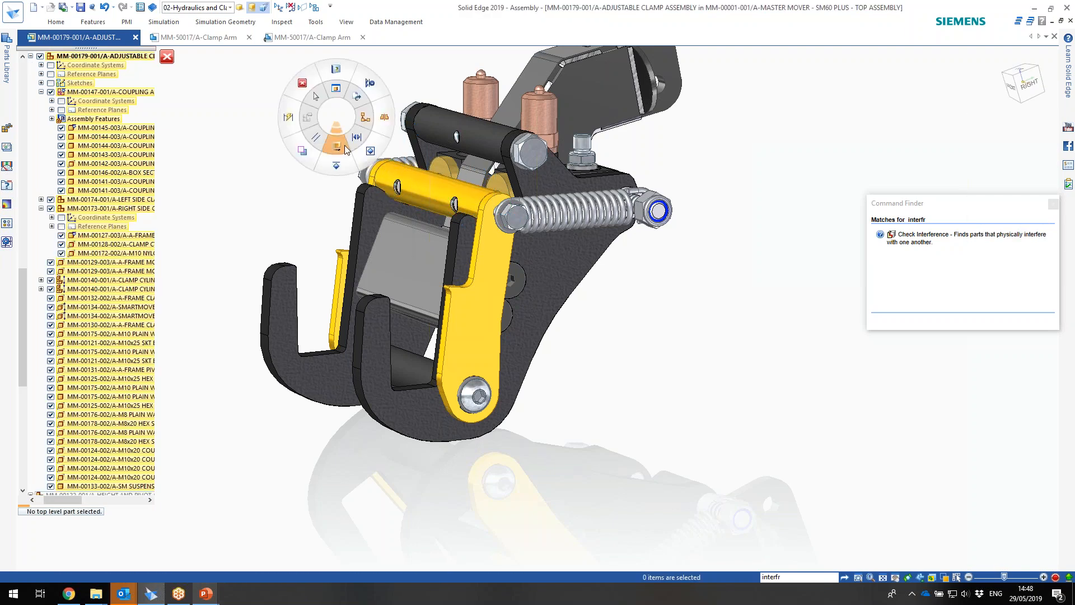
left_click(344, 147)
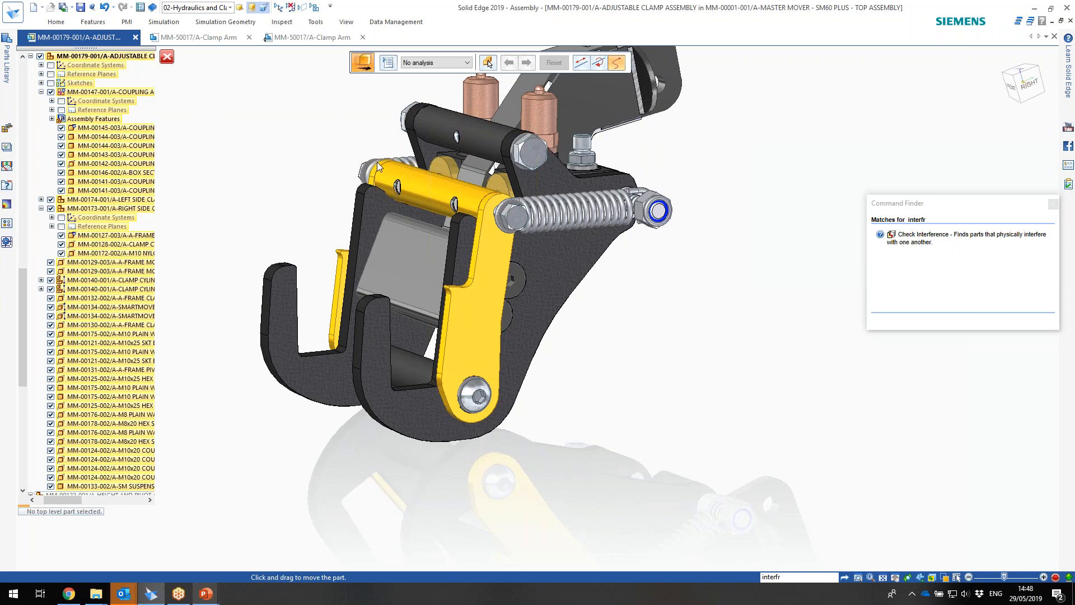
key("Escape")
right_click(363, 137)
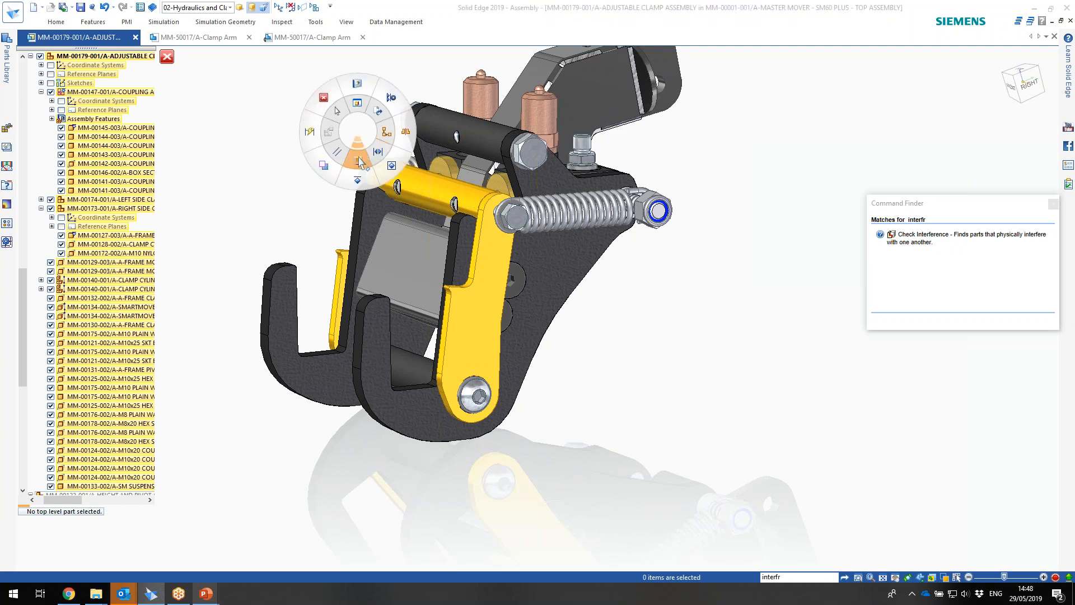
left_click(375, 152)
left_click_drag(440, 192, 391, 196)
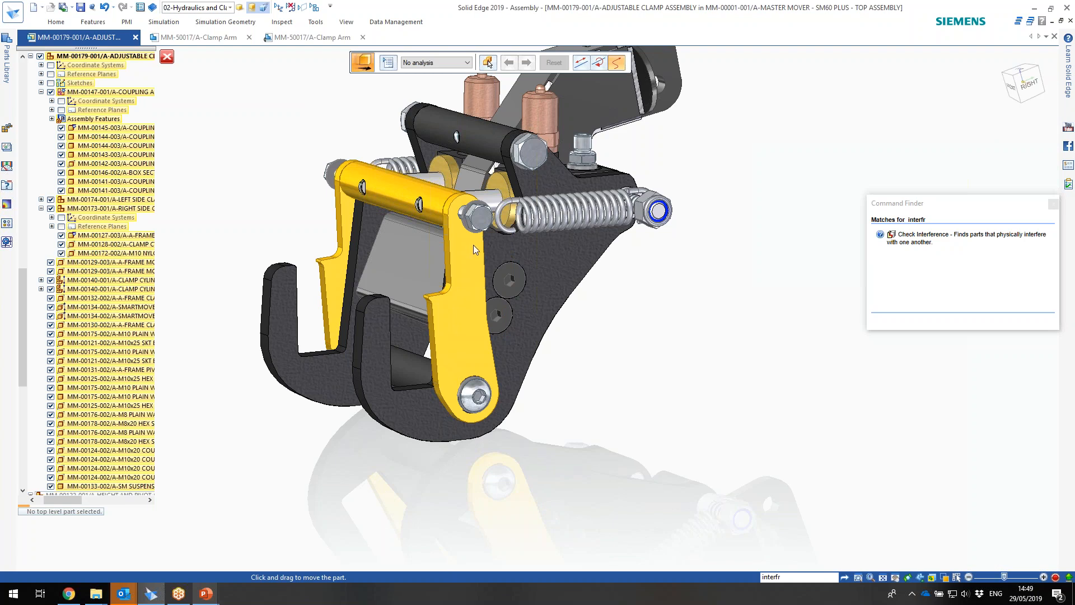
key("Escape")
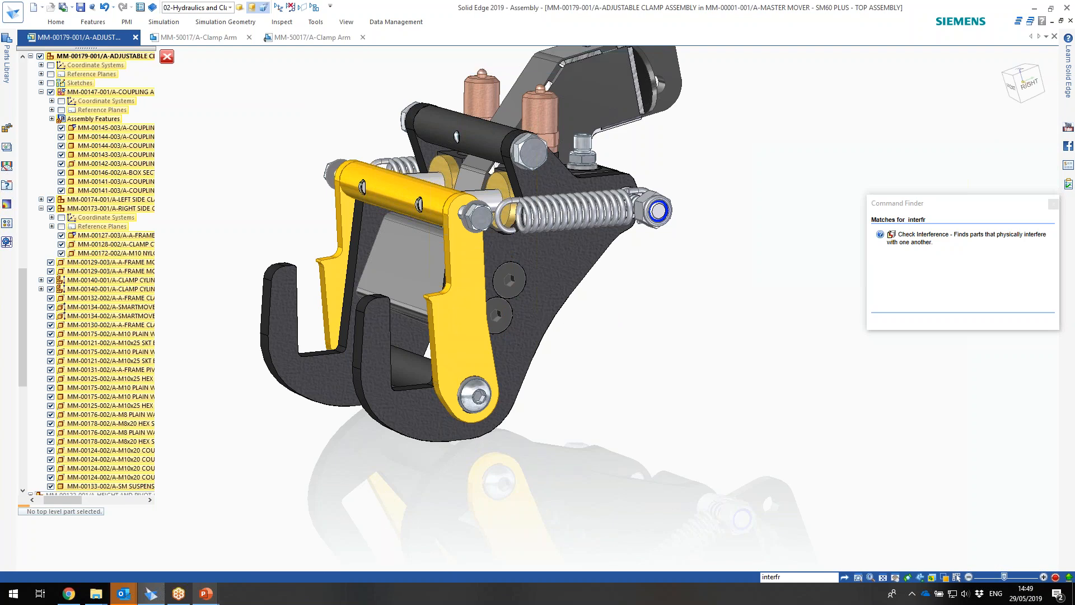
- Check the clamp crossbar and side clamp plates for interference with all other parts in the assembly, and examine the interfering volumes from behind
left_click(896, 246)
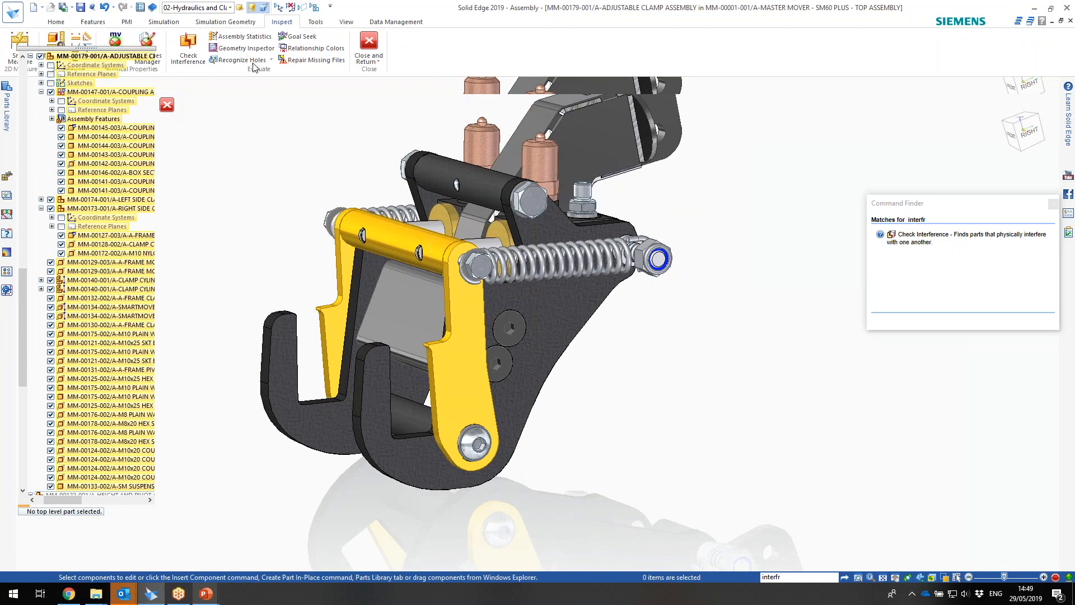
left_click(211, 59)
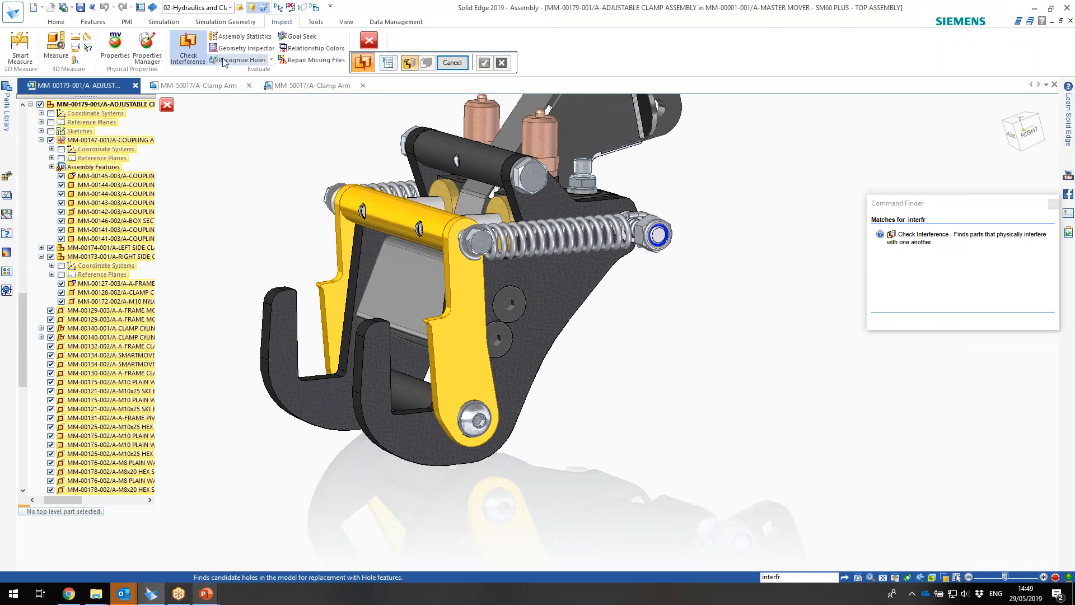
left_click(380, 200)
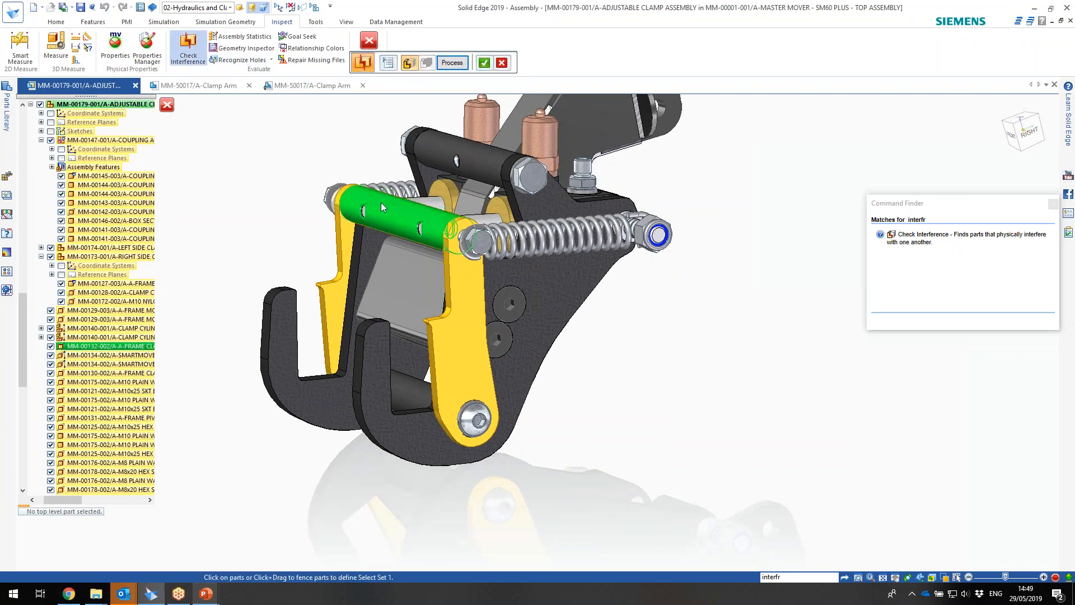
left_click(392, 65)
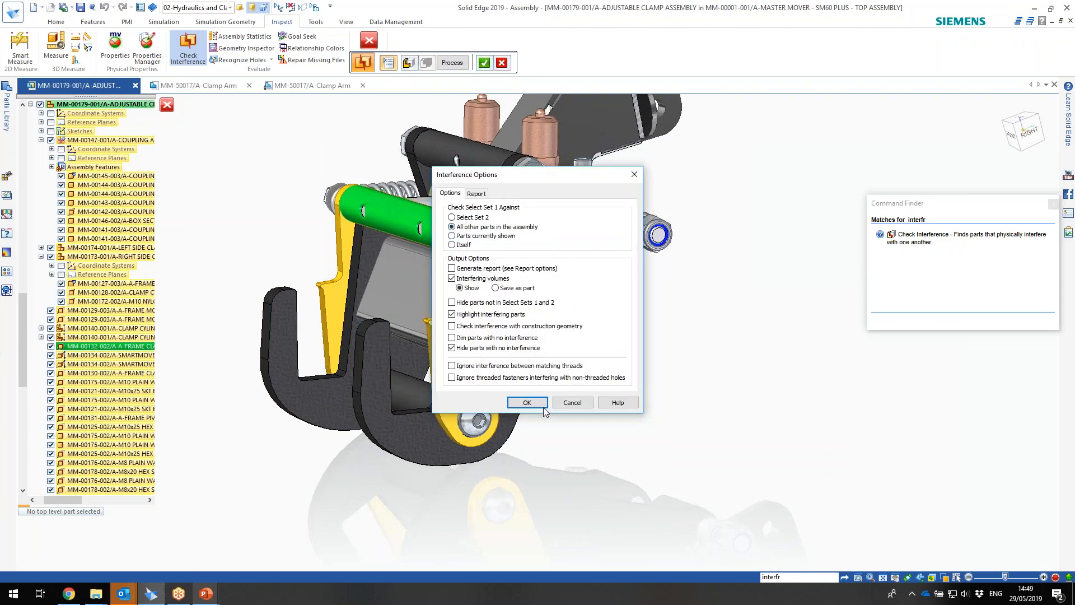
left_click(526, 402)
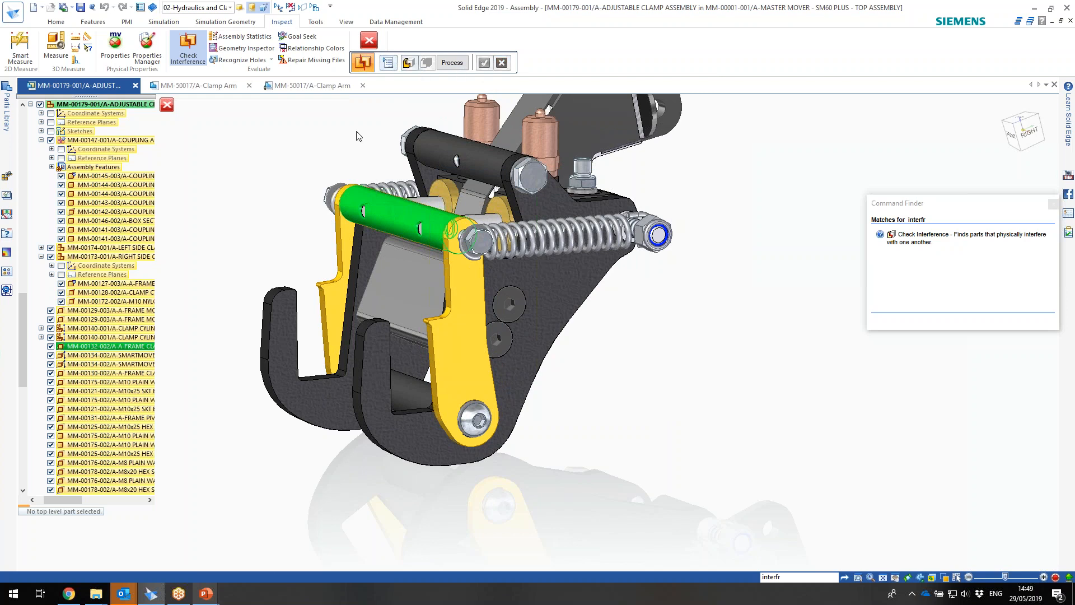
left_click(453, 63)
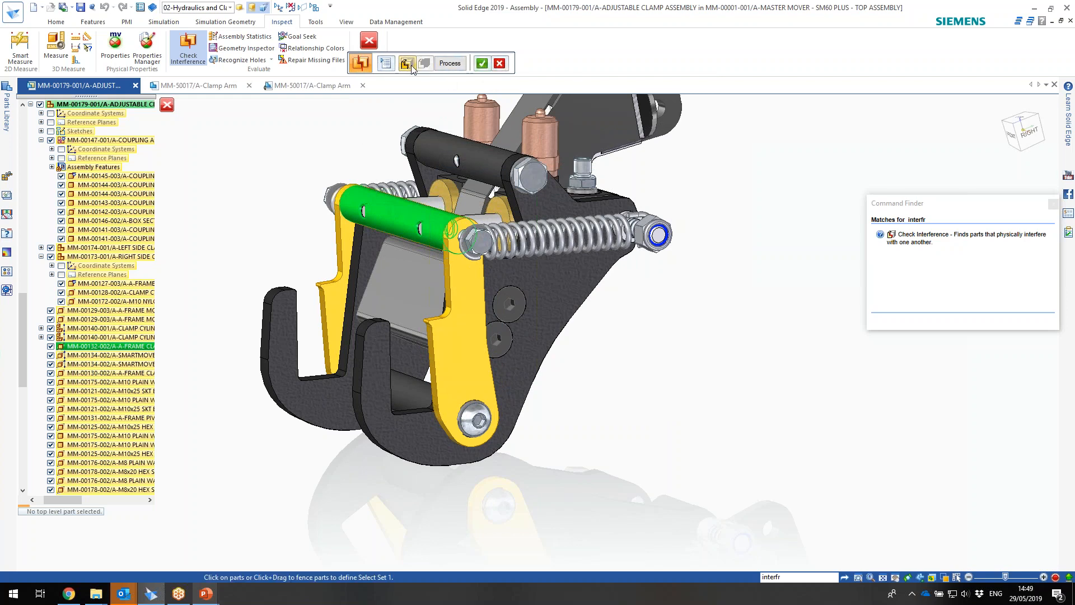
left_click(367, 250)
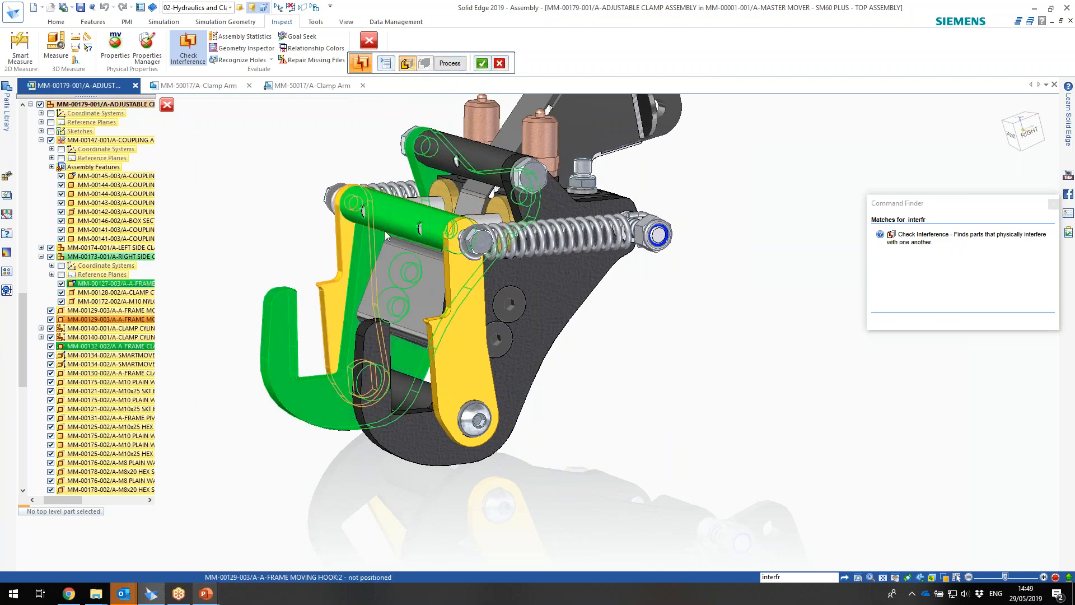
left_click(439, 65)
middle_click_drag(445, 254, 630, 247)
mouse_move(337, 313)
middle_mouse_down()
mouse_move(472, 276)
mouse_move(504, 252)
mouse_move(561, 256)
mouse_move(505, 256)
middle_mouse_up()
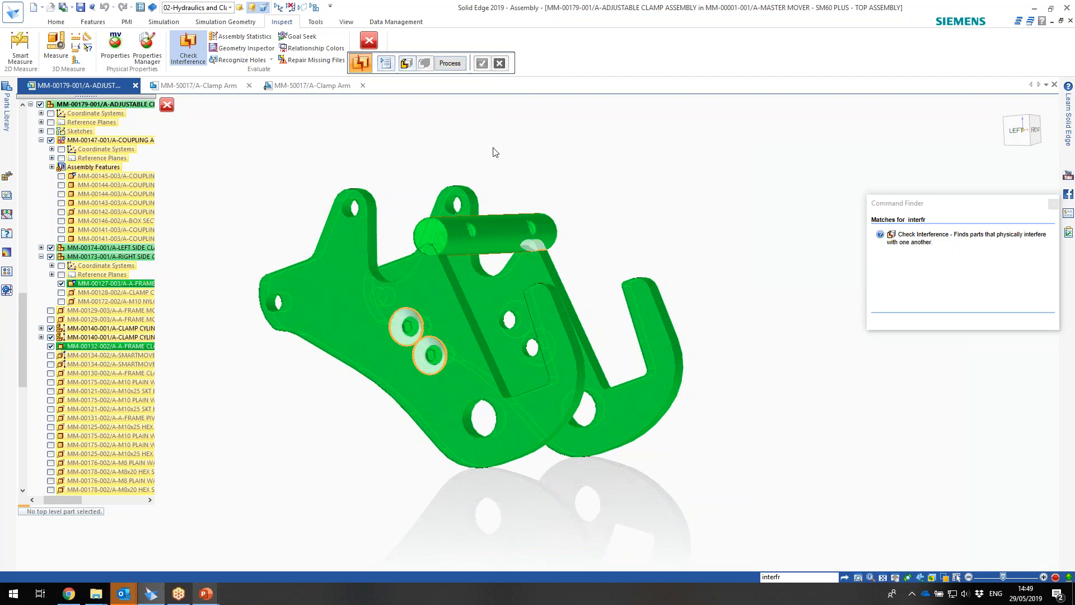
key("Escape")
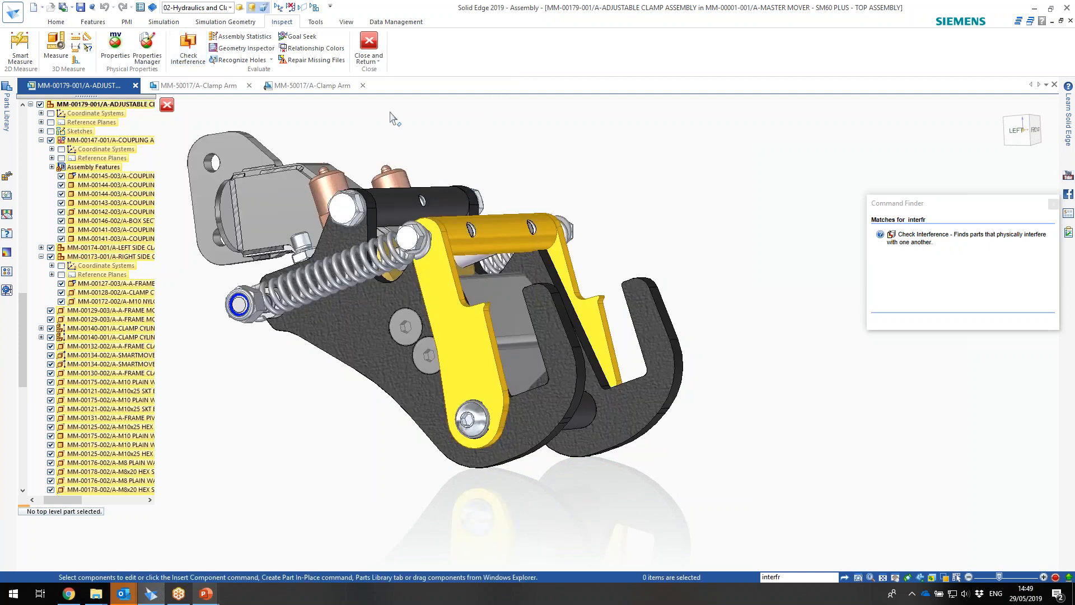
- Return to the top assembly and reopen the whole Adjustable Clamp Assembly for editing in place
left_click(367, 45)
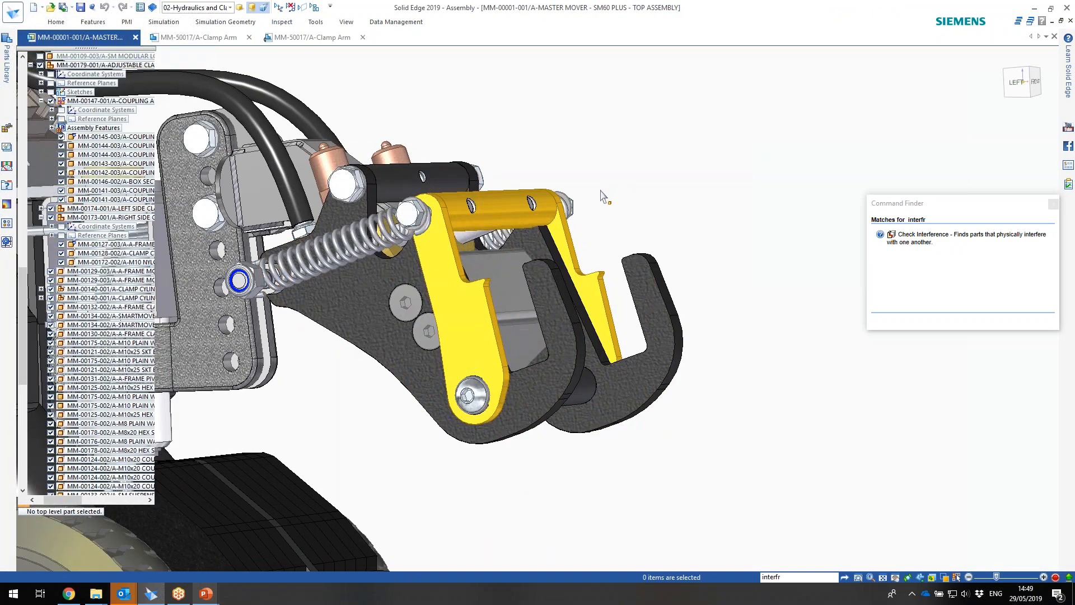
left_click(539, 243)
right_click(540, 242)
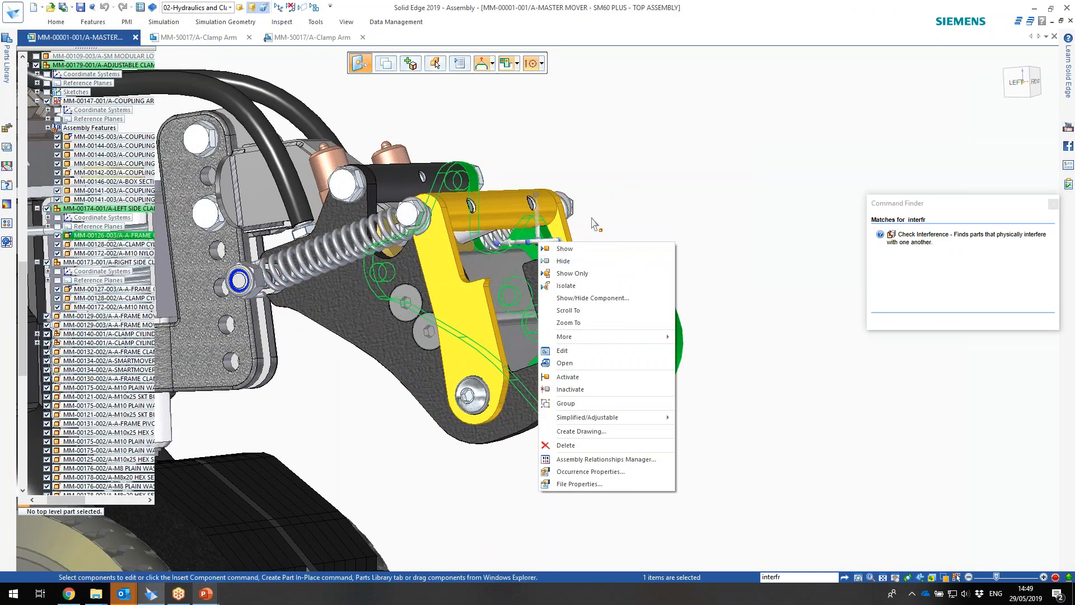
left_click(592, 219)
left_click(605, 207)
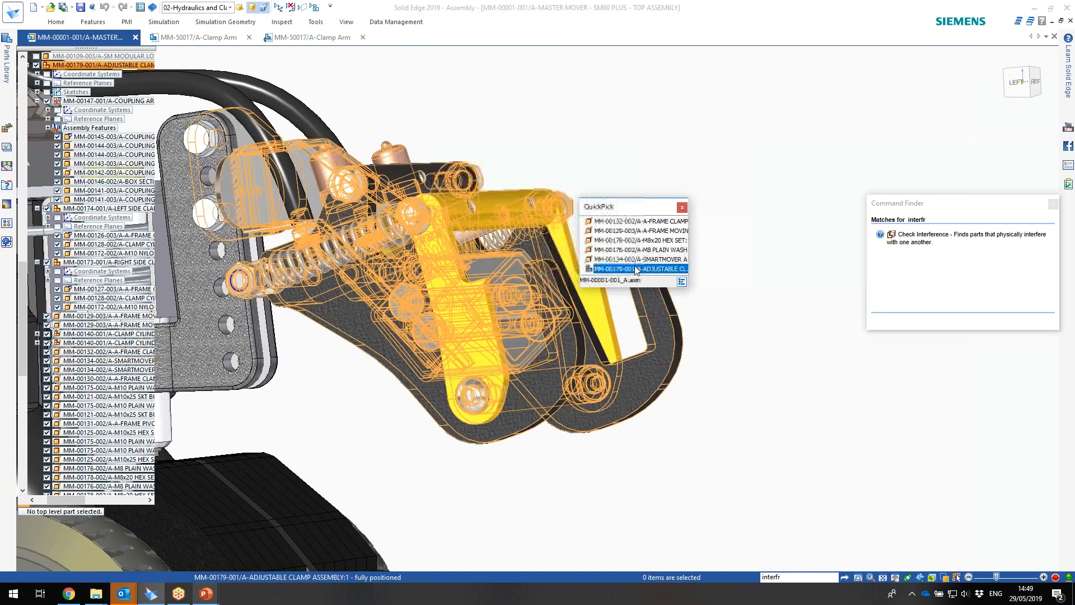
left_click(610, 268)
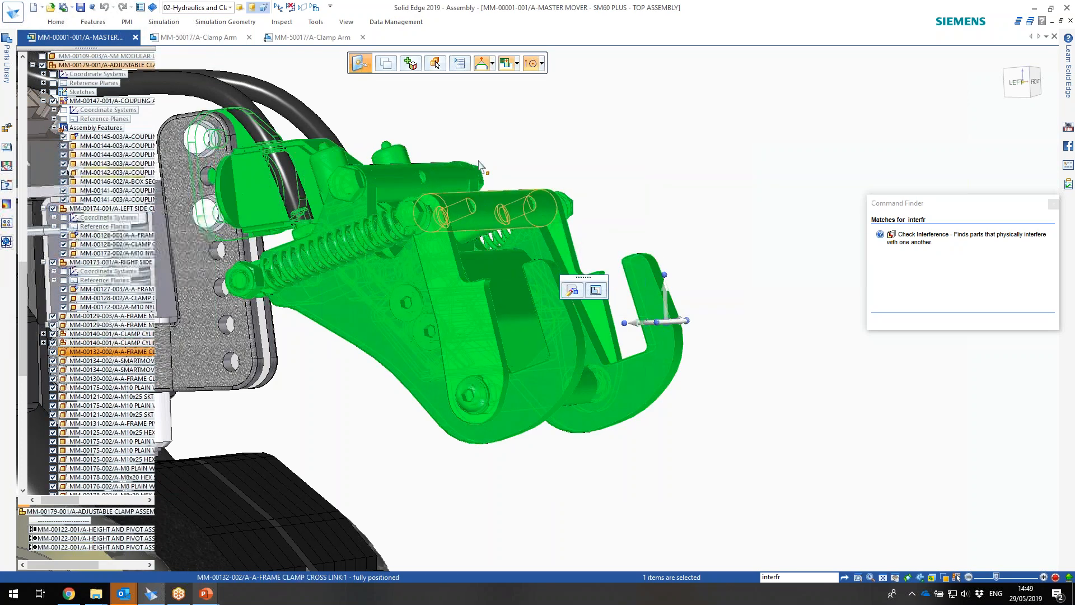
left_click(572, 290)
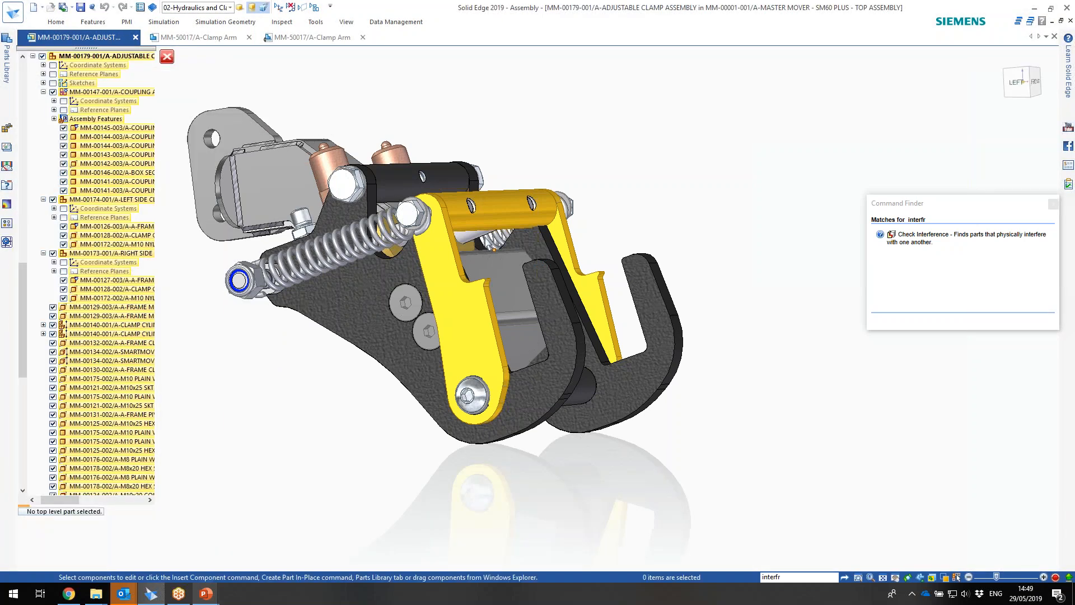
- Swing the yellow clamp crossbar backward with Drag Component, with no analysis active, and view the clamp from its left side
middle_click_drag(504, 126, 514, 185)
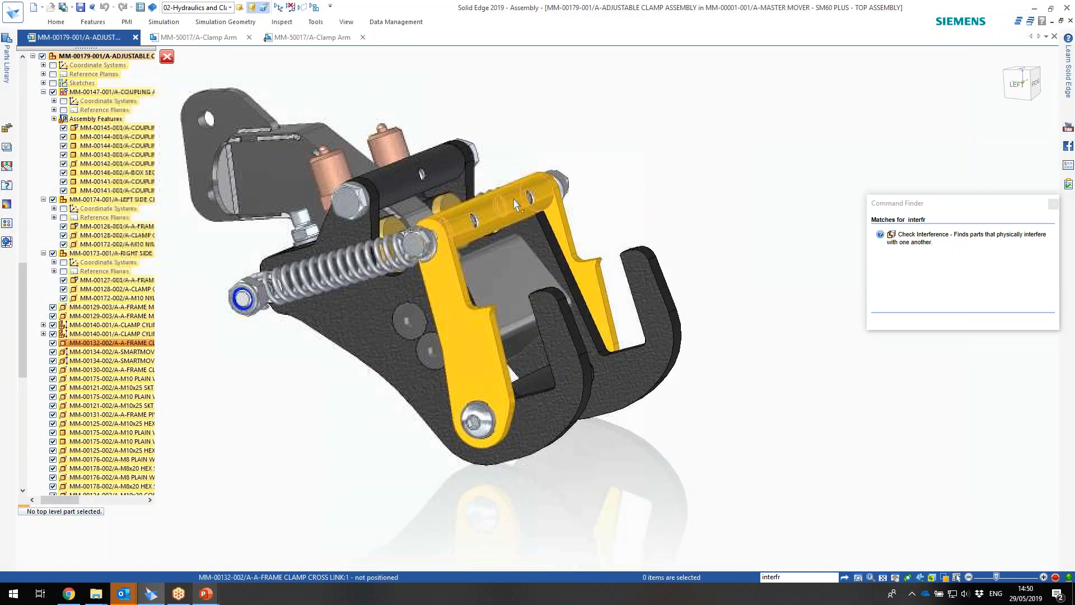
left_click(515, 203)
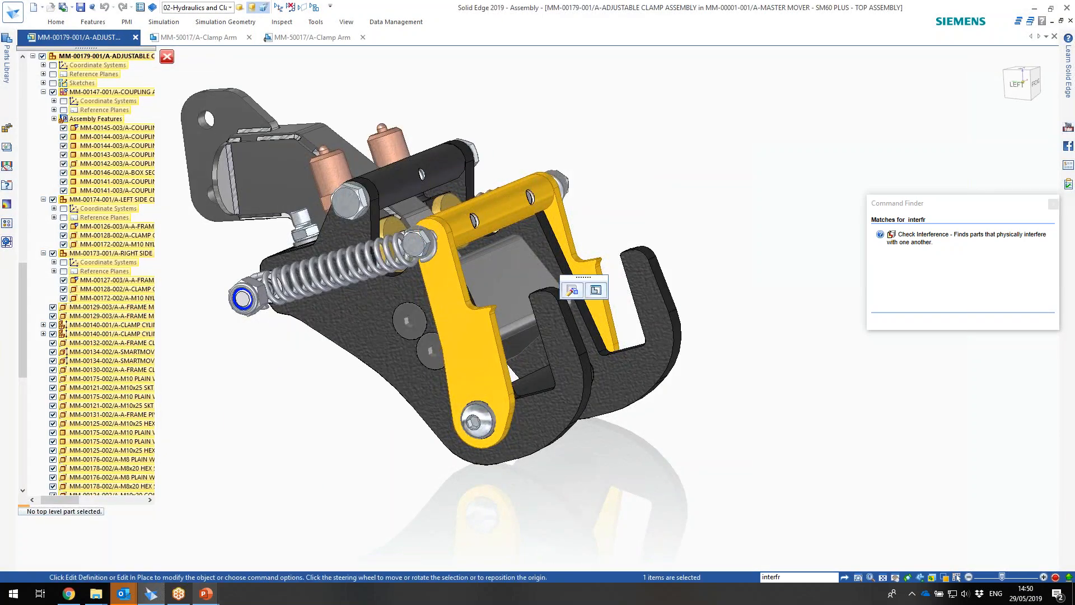
left_click(520, 159)
right_click_drag(532, 136, 531, 175)
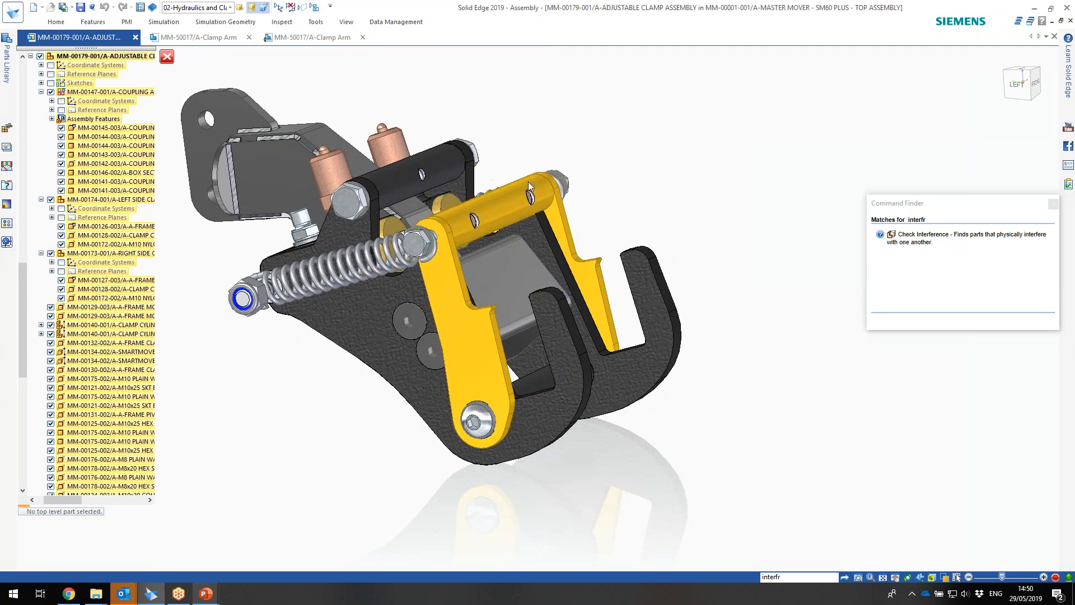
left_click_drag(509, 205, 423, 227)
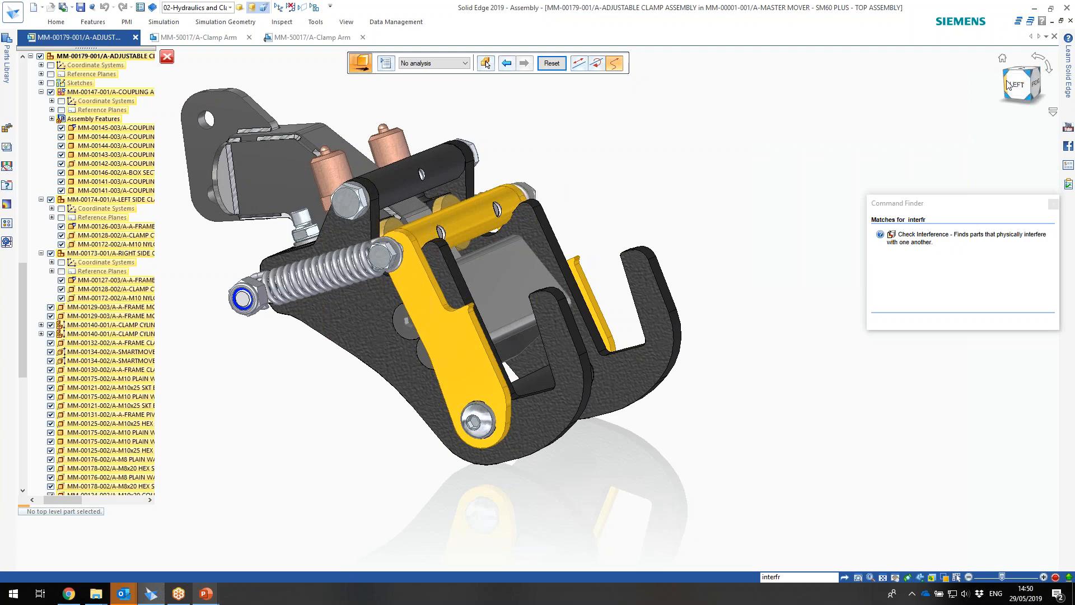
left_click(1020, 87)
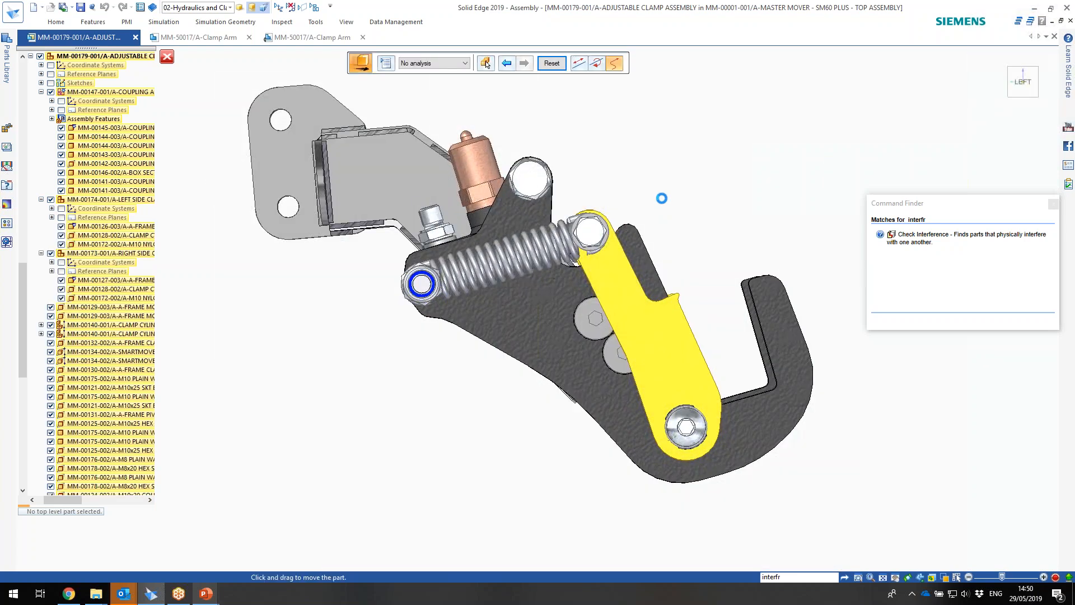
key("Escape")
- With face priority selection, fence the upper end faces of the side clamp plates' rear prongs and move them downward by 10 mm
left_click_drag(674, 197, 613, 248)
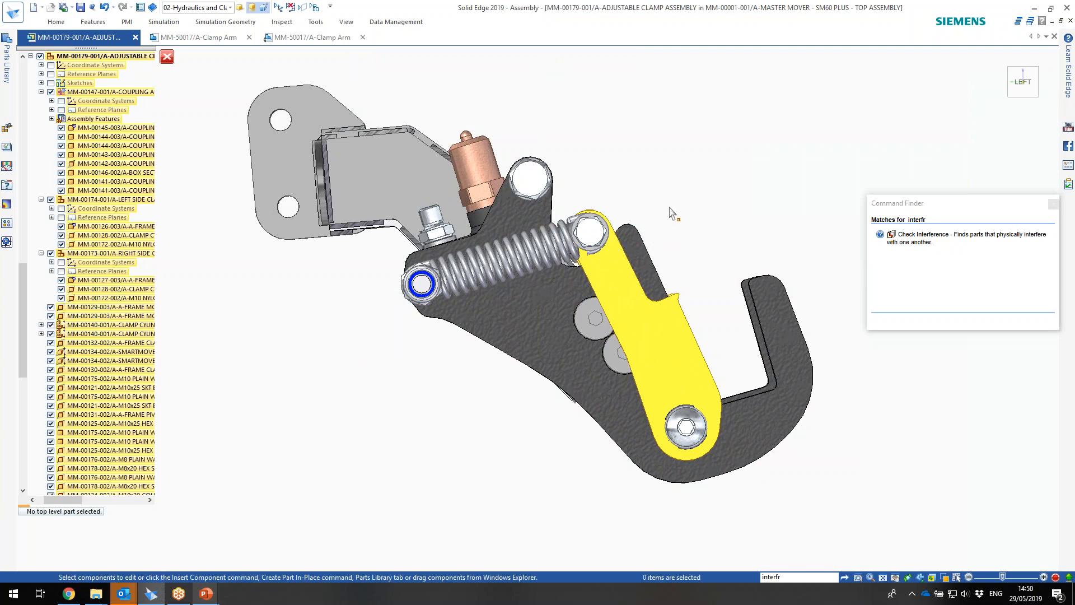
mouse_move(657, 208)
left_mouse_down()
mouse_move(614, 263)
mouse_move(625, 242)
left_mouse_up()
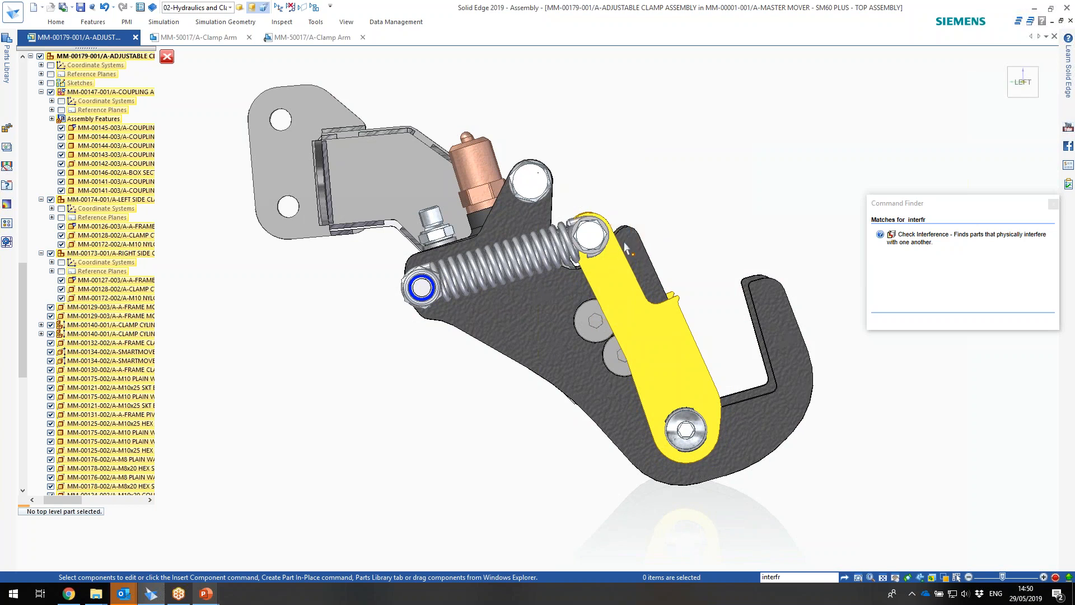
left_click(61, 22)
left_click(68, 61)
left_click(77, 85)
left_click(625, 231)
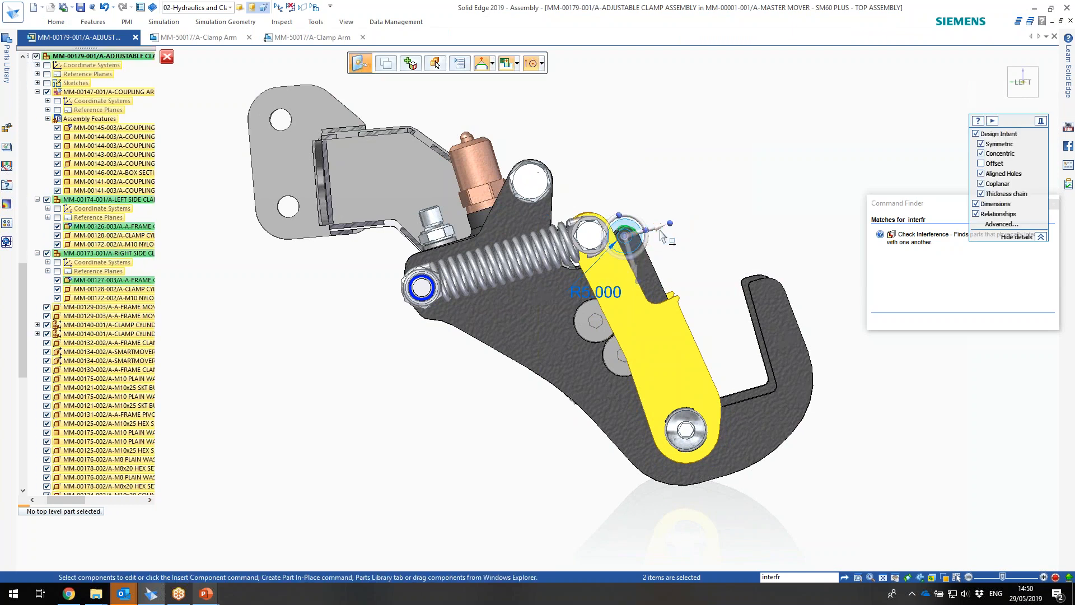
middle_click_drag(661, 231, 621, 241)
left_click(653, 231)
left_click(667, 251)
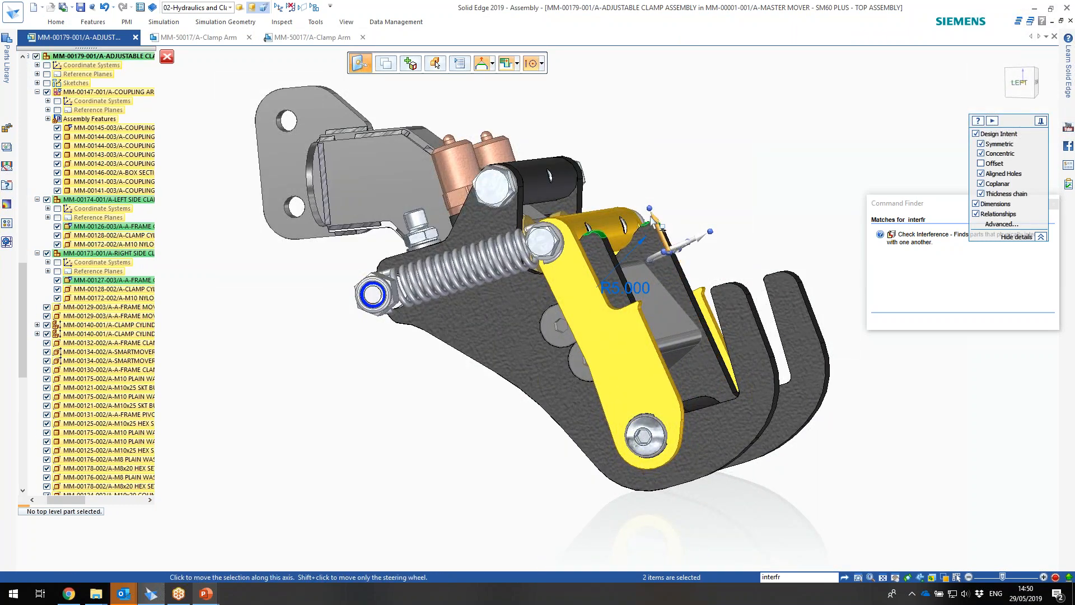
left_click(670, 239)
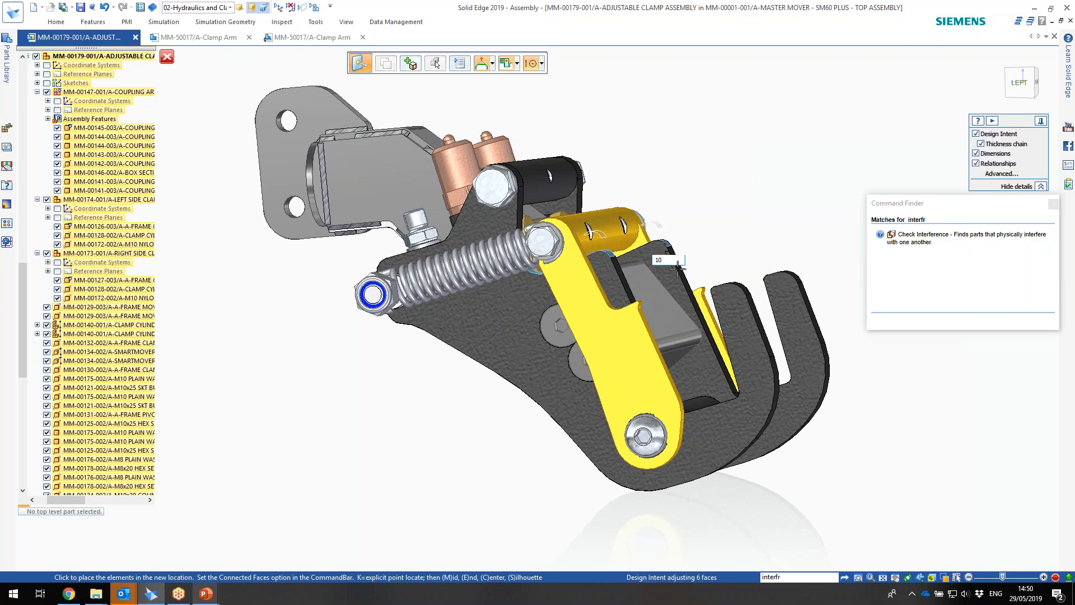
type("10")
key("Return")
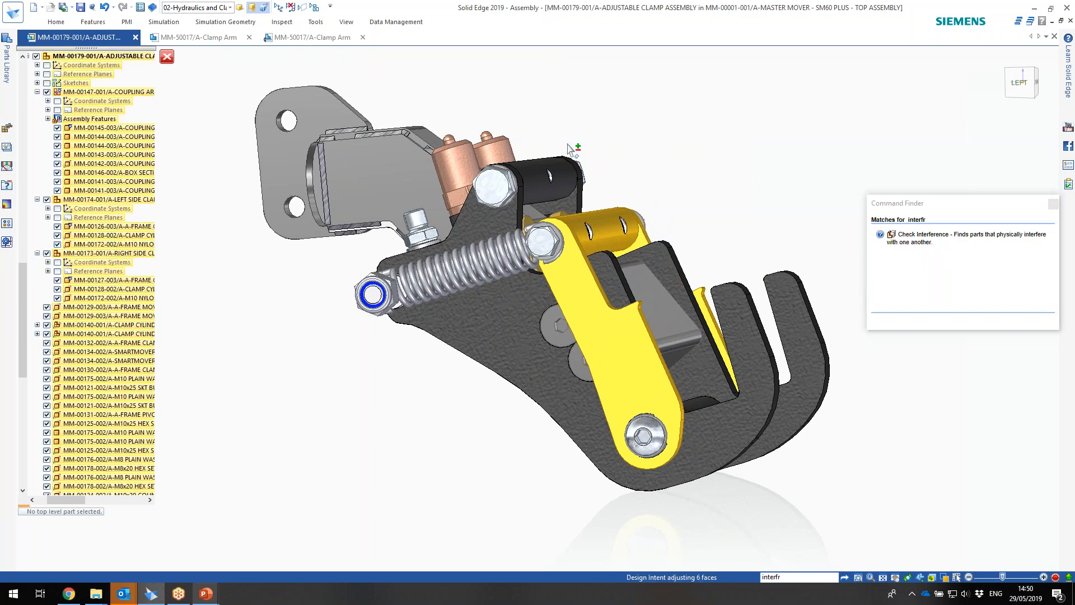
key("Escape")
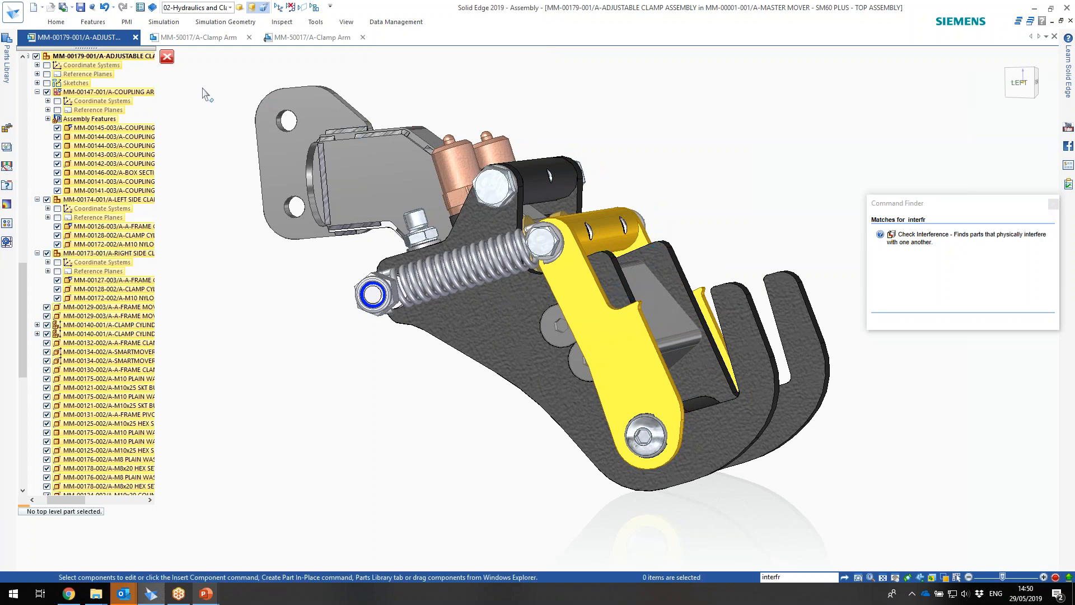
- Return to the top assembly and apply the 01-All display configuration
left_click(167, 58)
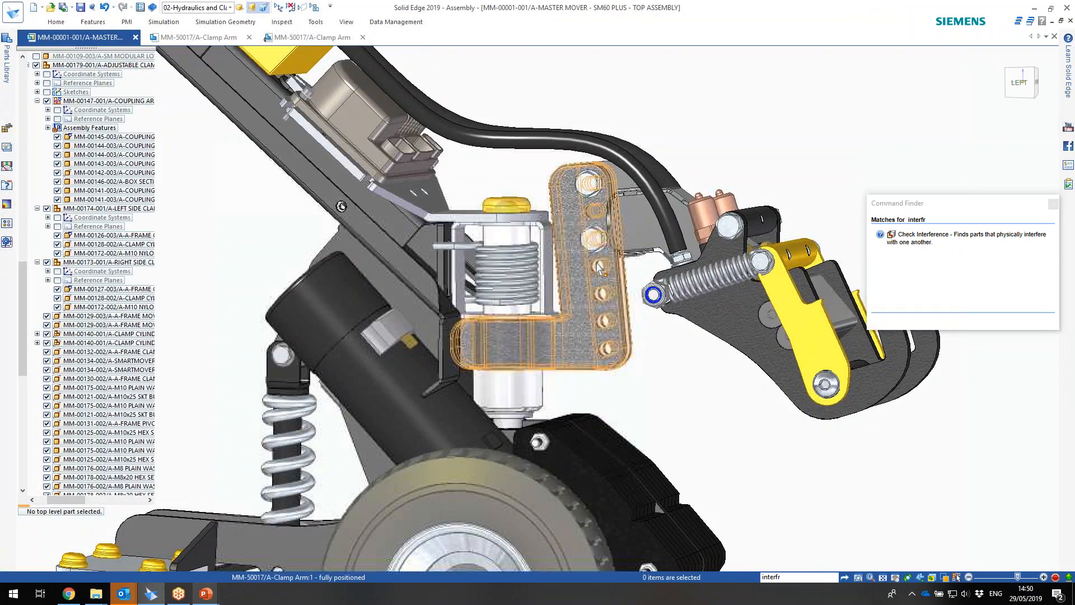
scroll(601, 269, "down", 5)
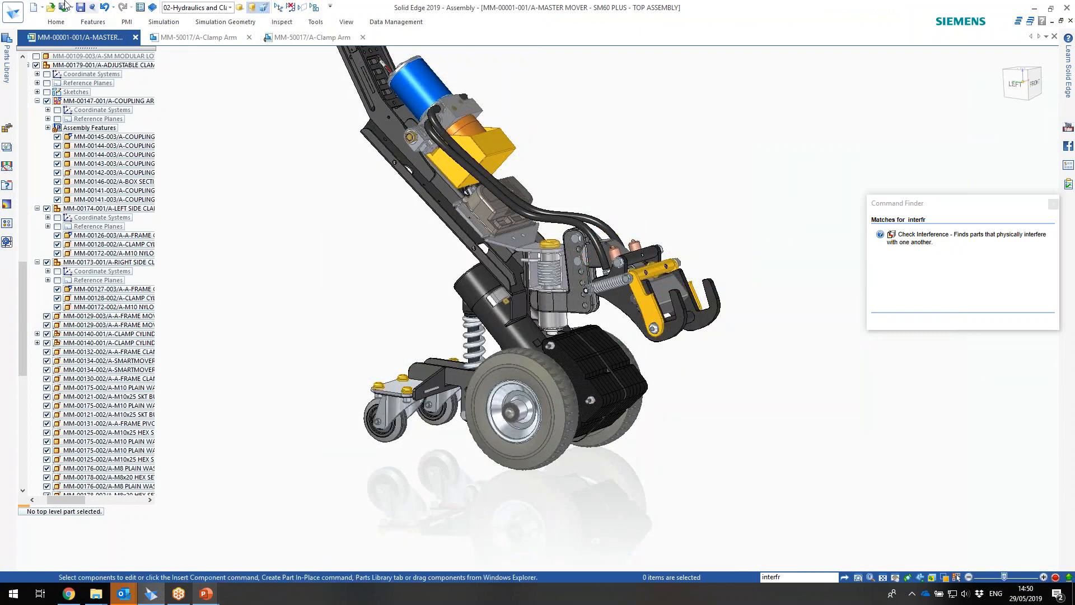
left_click(230, 8)
left_click(197, 25)
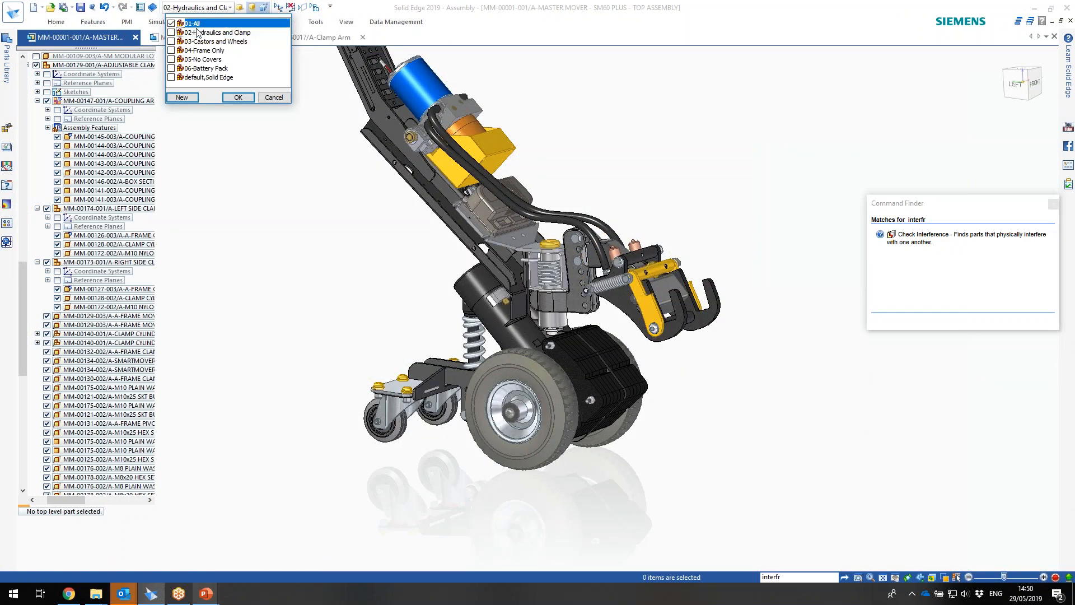
left_click(239, 98)
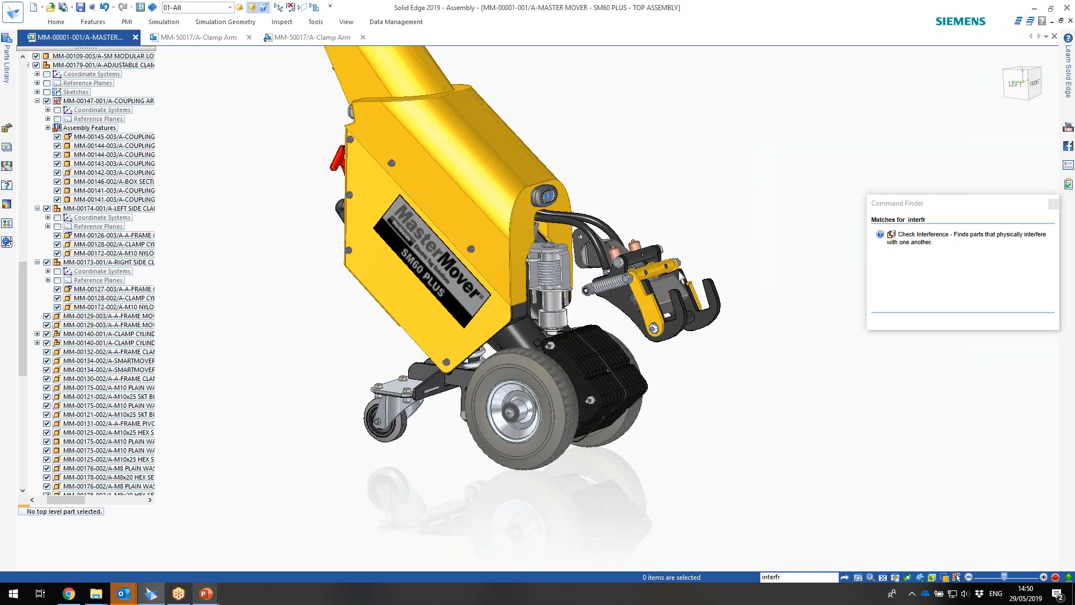
- Apply the default,Solid Edge display configuration to the top assembly
left_click(230, 8)
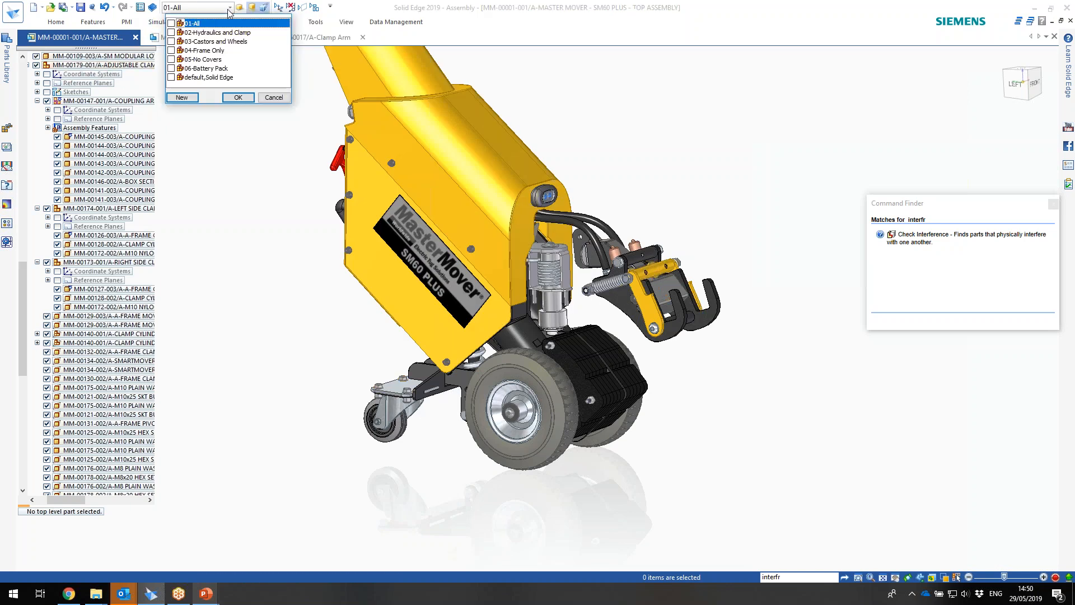
left_click(210, 77)
left_click(238, 98)
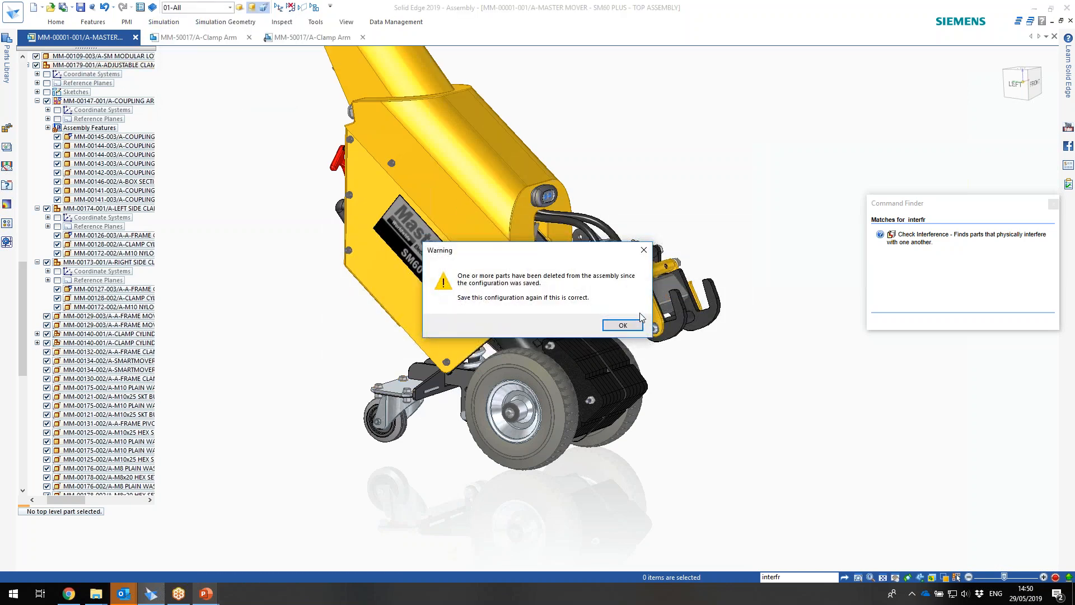
left_click(643, 251)
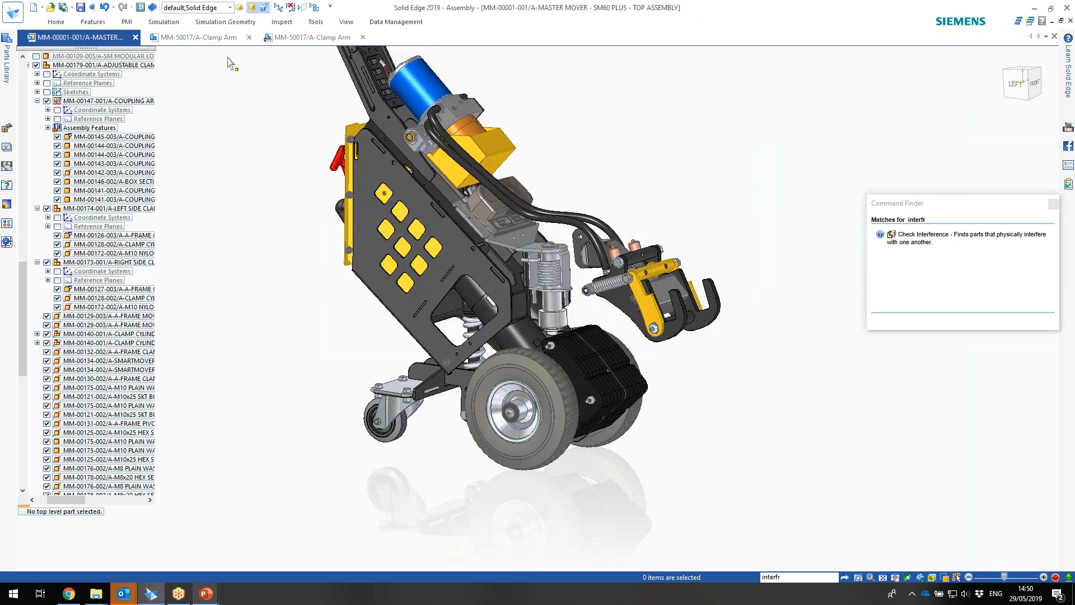
- Apply the 02-Hydraulics and Clamp and 03-Castors and Wheels display configurations together, and inspect the clamp, wheels and castors
left_click(227, 12)
left_click(204, 33)
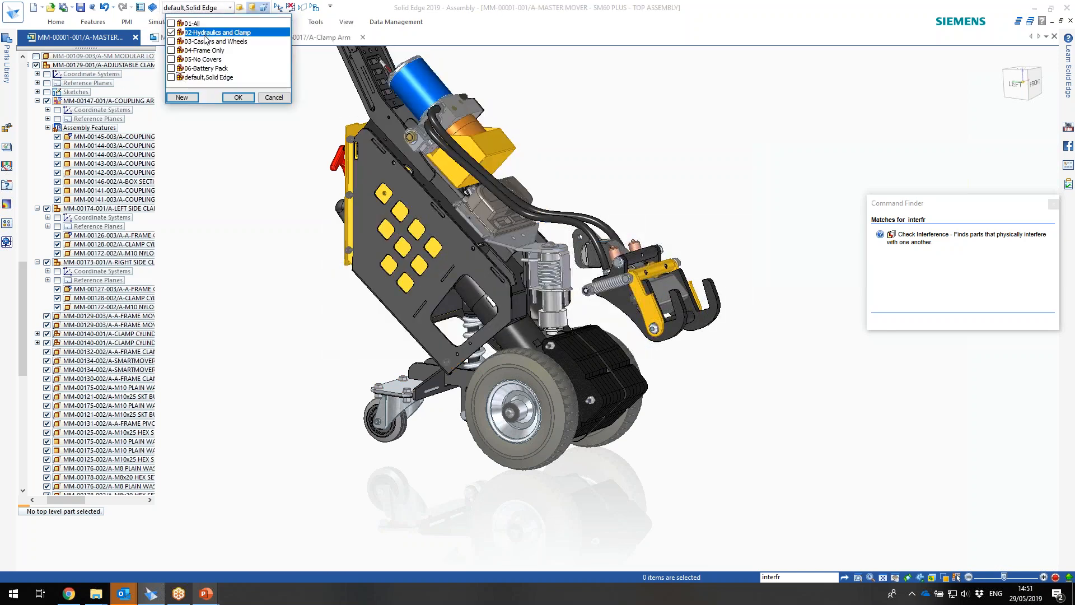
left_click(208, 41)
left_click(238, 97)
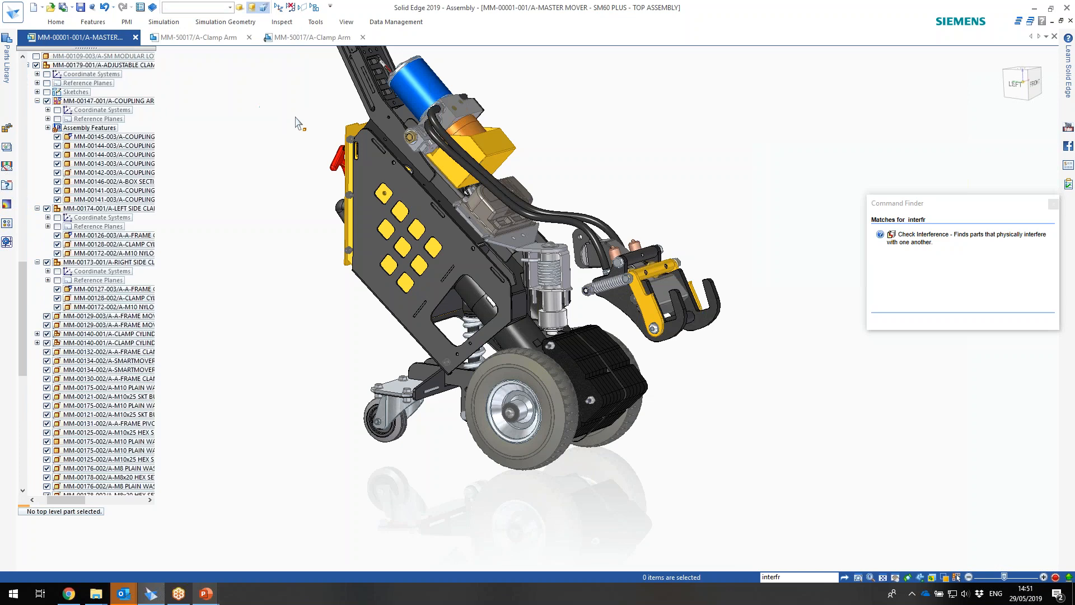
middle_click_drag(560, 253, 579, 255)
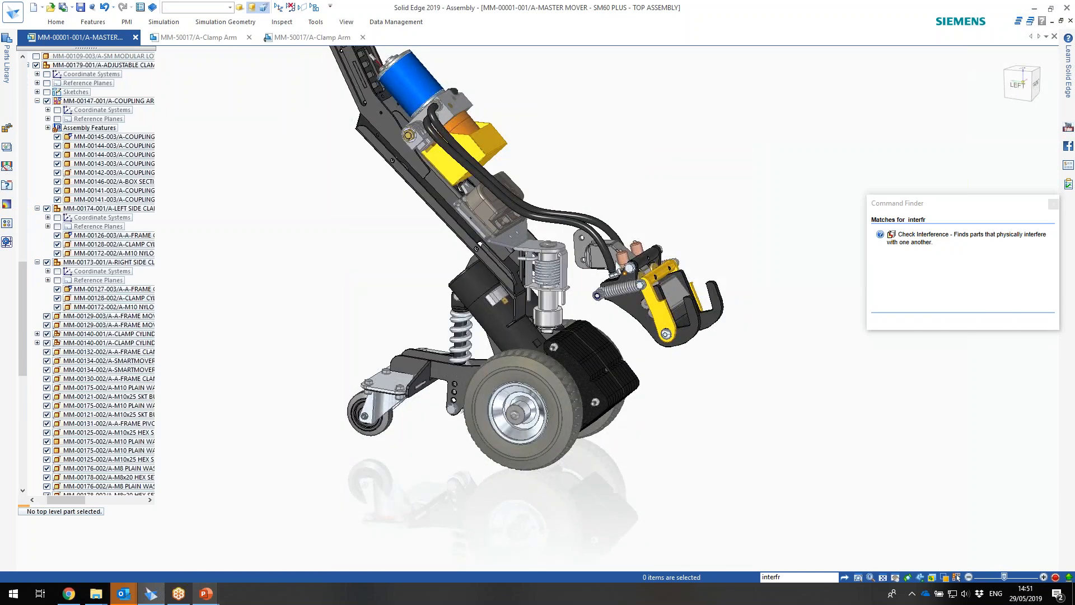
scroll(75, 426, "down", 6)
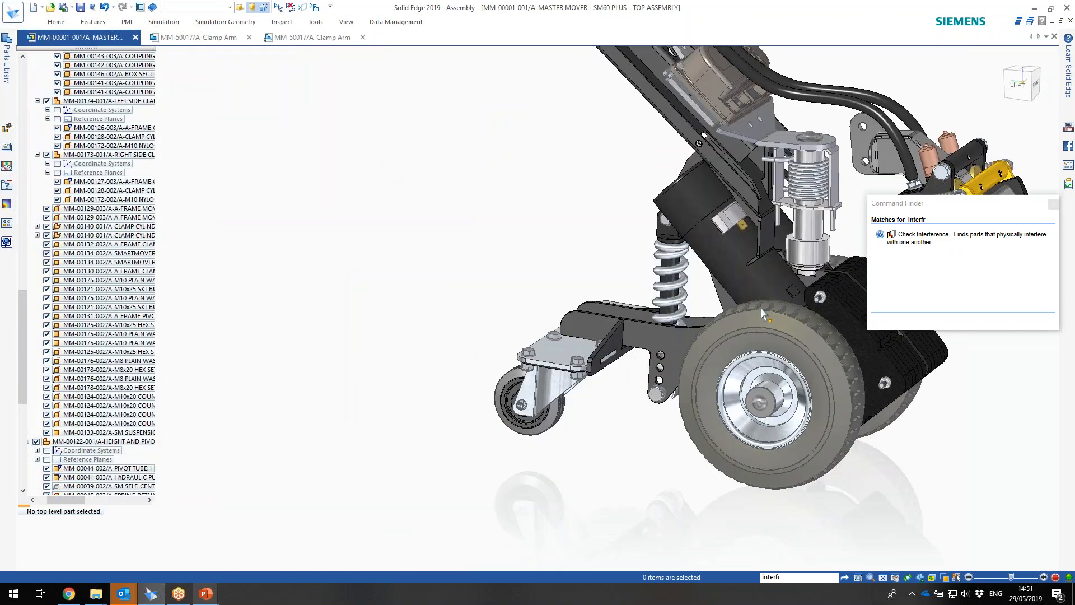
scroll(784, 285, "down", 3)
middle_click_drag(784, 286, 647, 286, "shift")
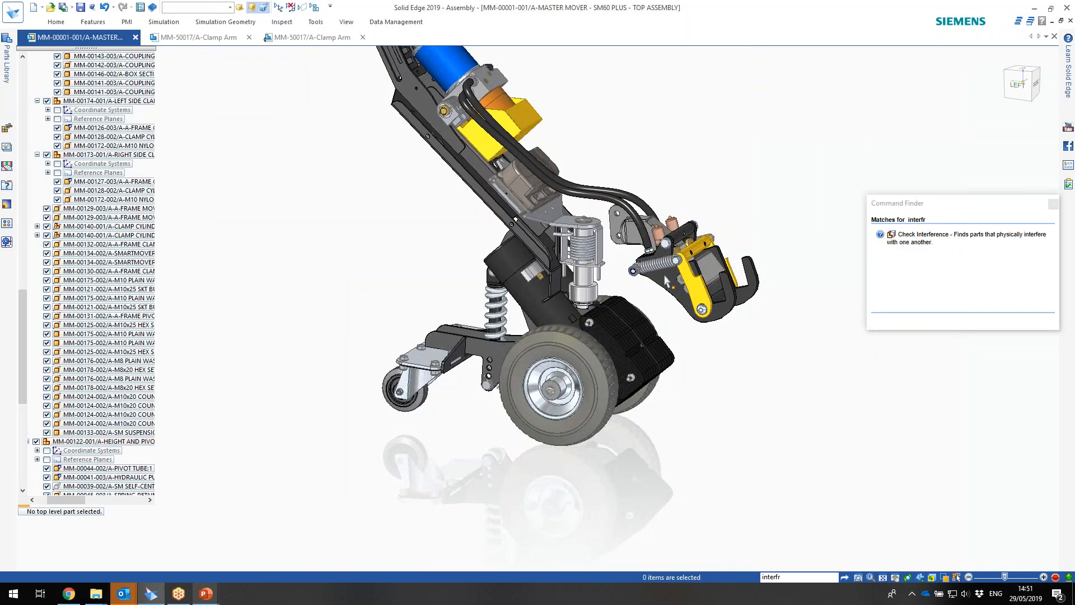
scroll(90, 416, "down", 12)
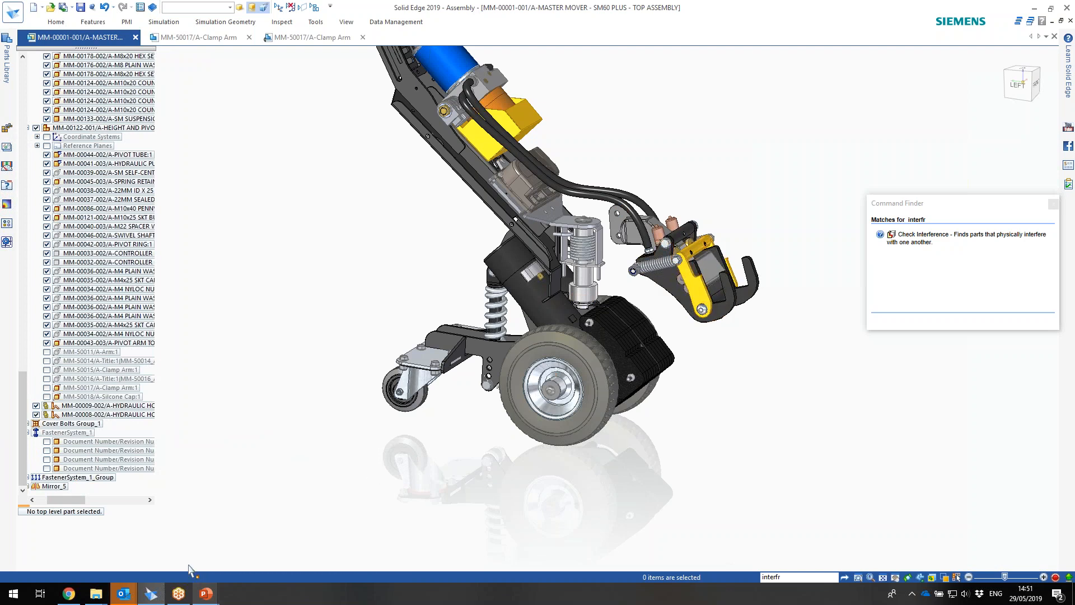
- Switch to the PowerPoint slide show and reveal the remaining content of the Assembly Design slide
mouse_move(206, 593)
left_click(243, 564)
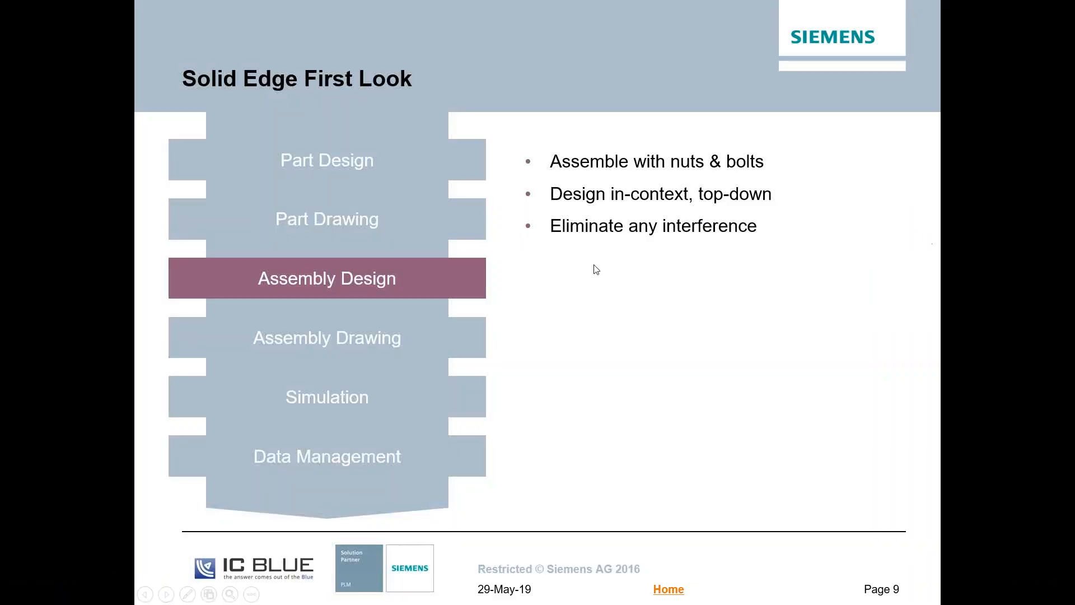
left_click(587, 273)
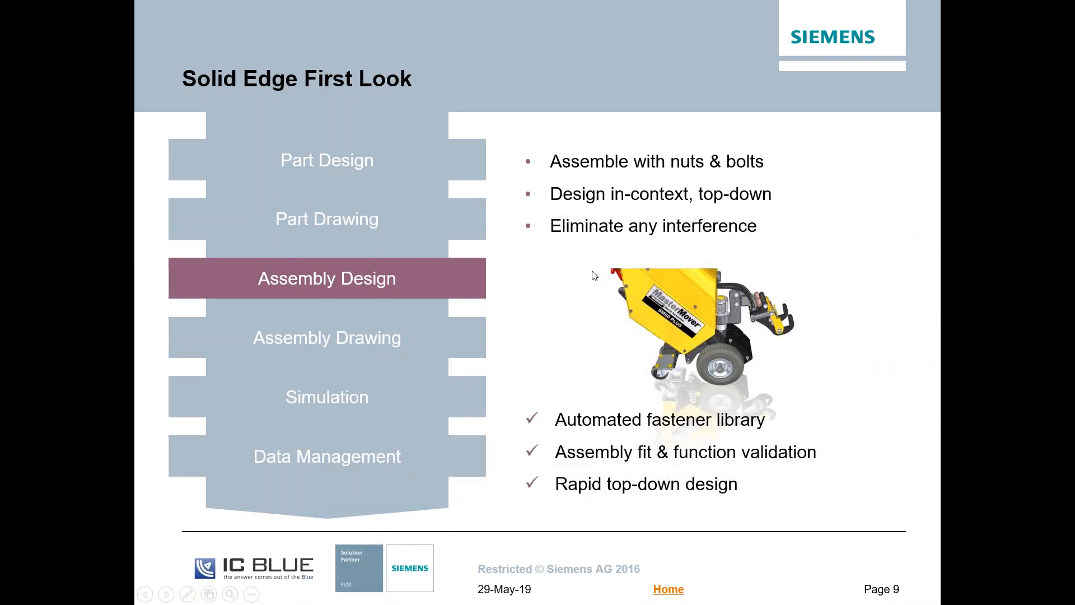